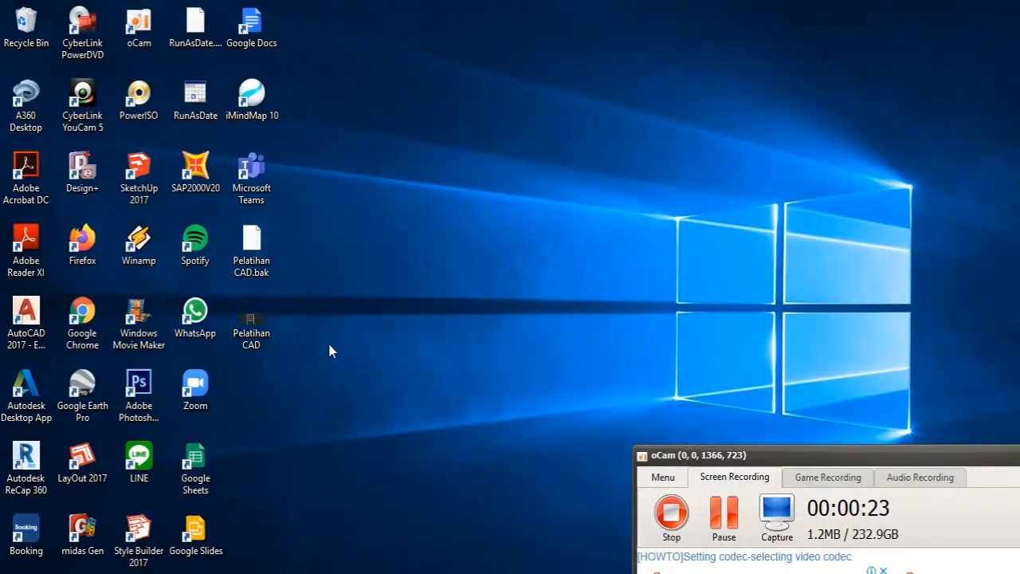
Open the Pelatihan CAD drawing and make Dinding the current layer.
left_click(268, 326)
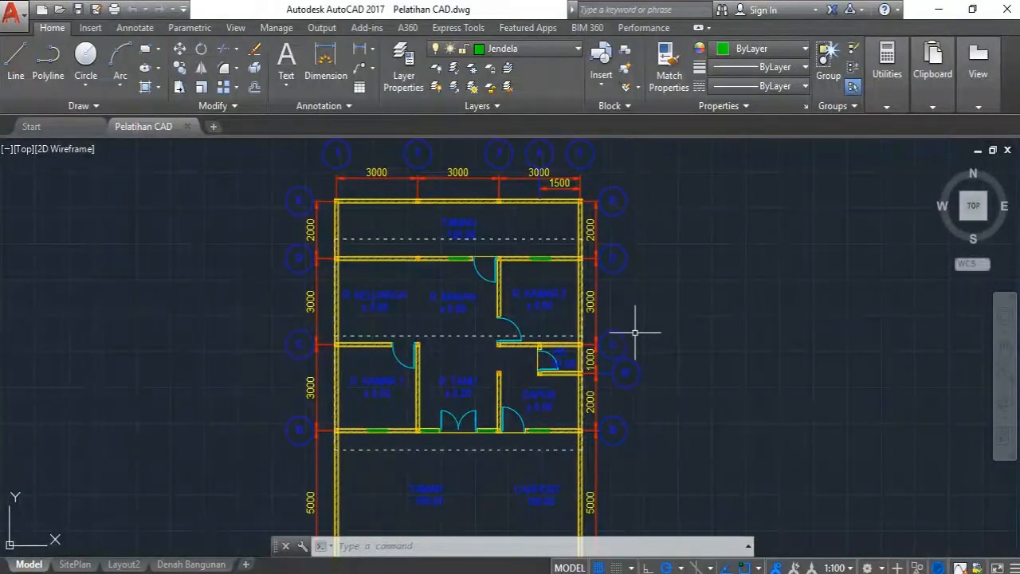
middle_click_drag(622, 336, 596, 240)
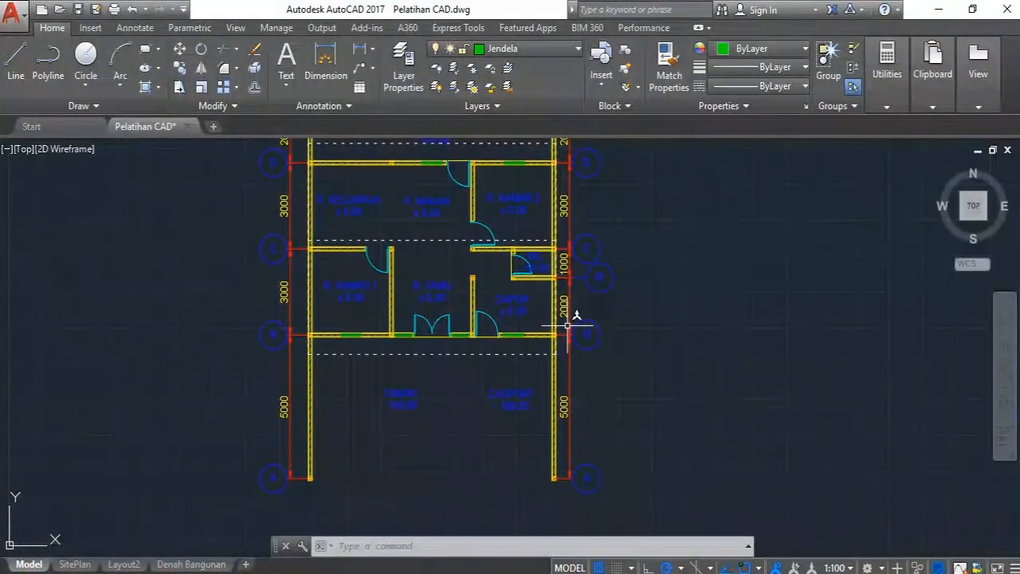
mouse_move(567, 325)
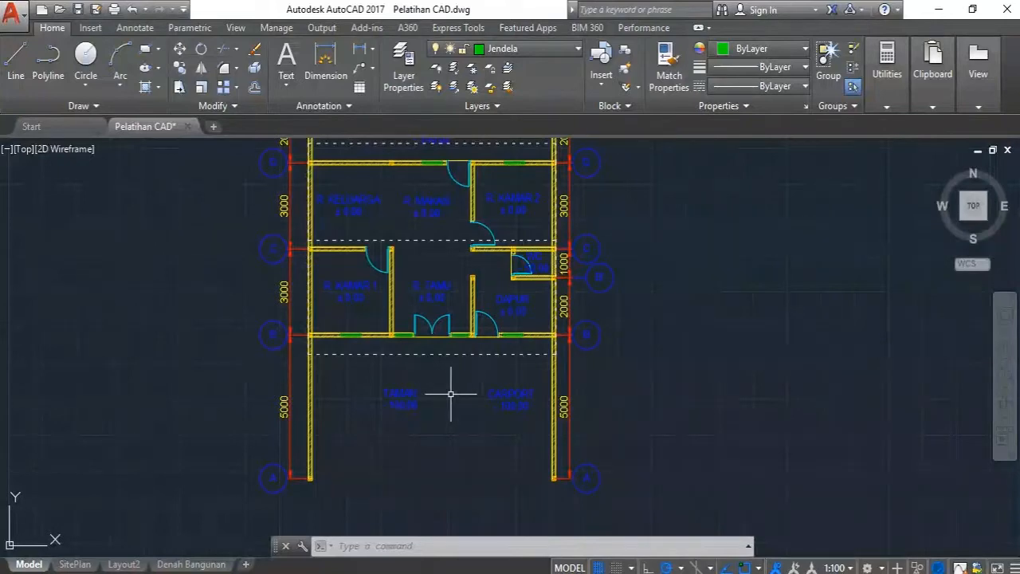
scroll(450, 364, "down", 2)
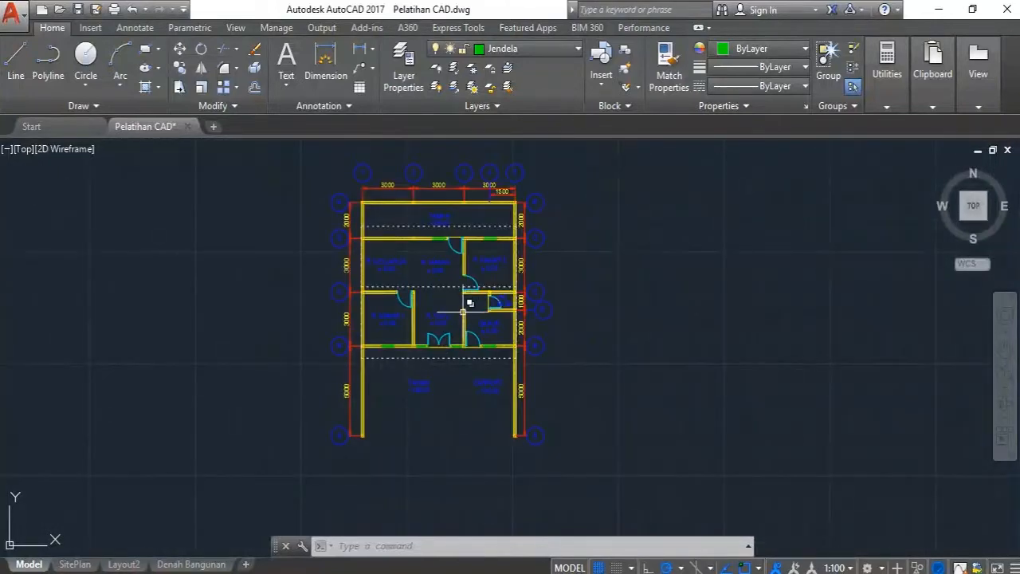
scroll(454, 315, "up", 2)
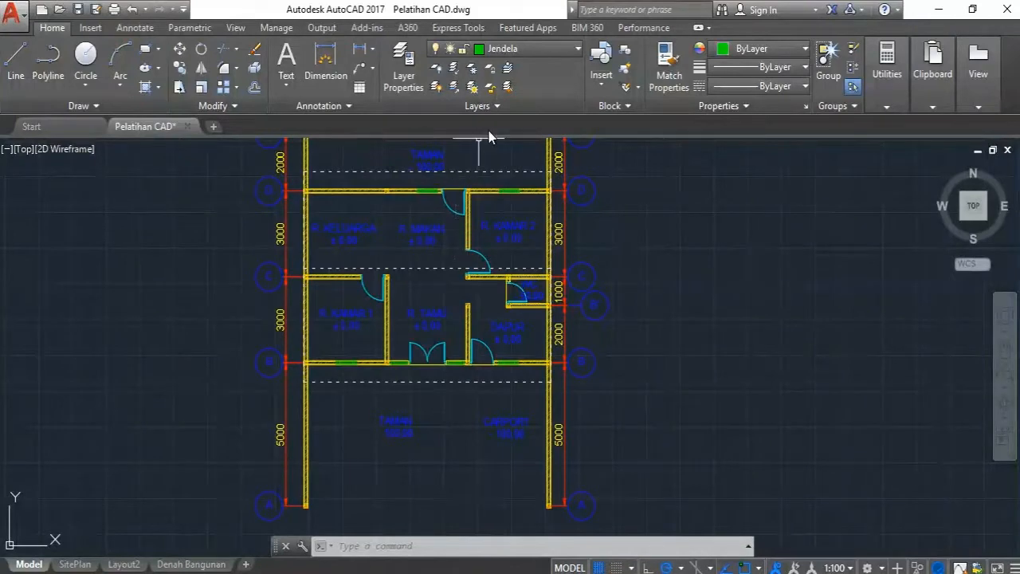
left_click(525, 52)
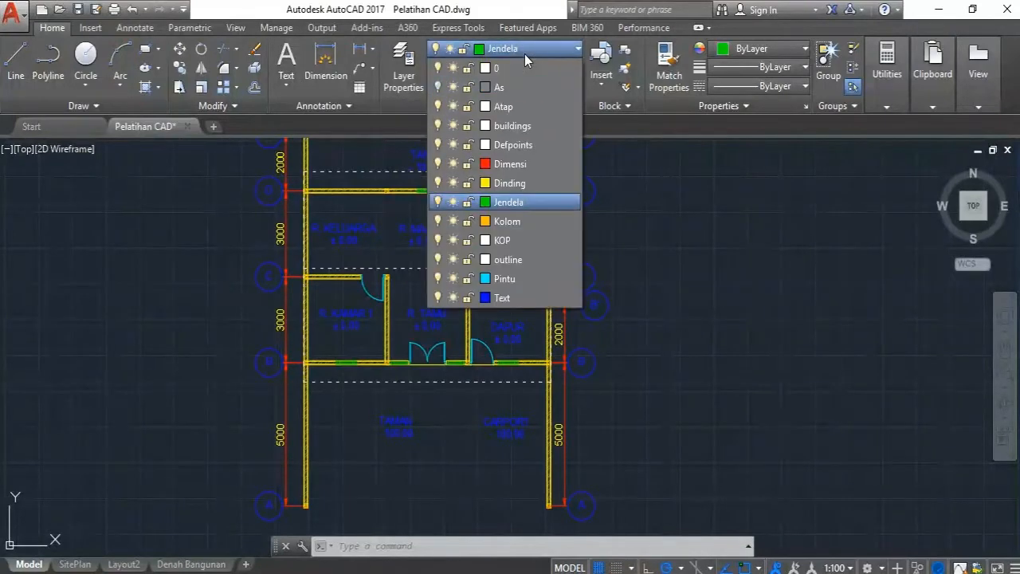
left_click(529, 184)
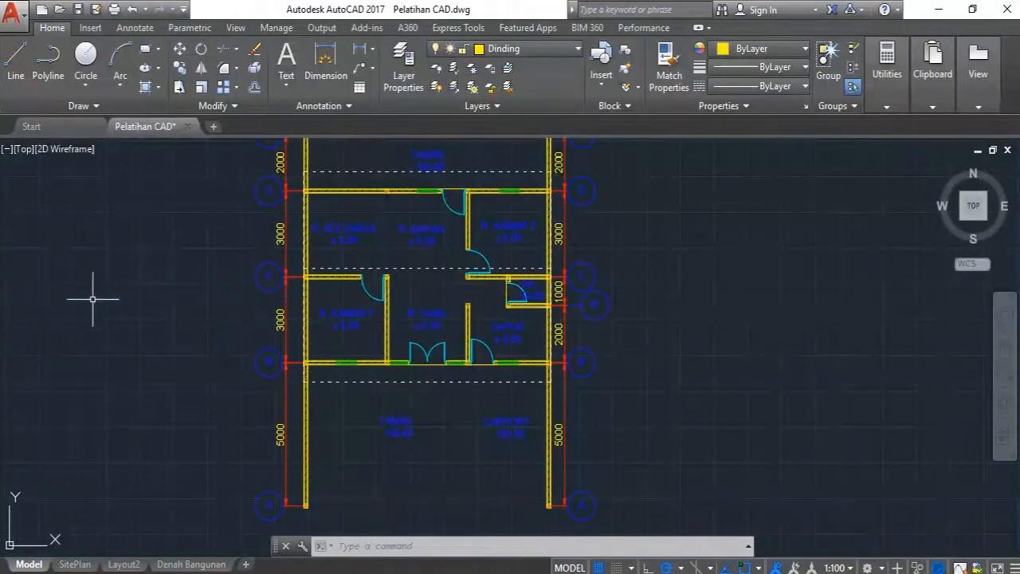
Draw a vertical line about 12456 mm long straight down from the outer bottom corner of the left wall's column at grid A.
left_click(20, 73)
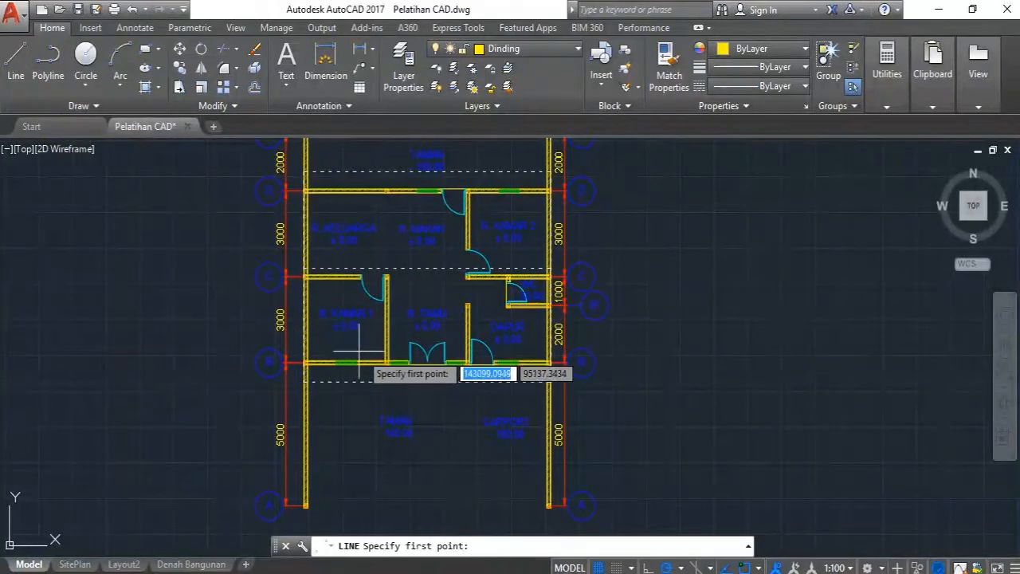
scroll(389, 318, "down", 2)
scroll(455, 262, "up", 2)
scroll(421, 239, "down", 2)
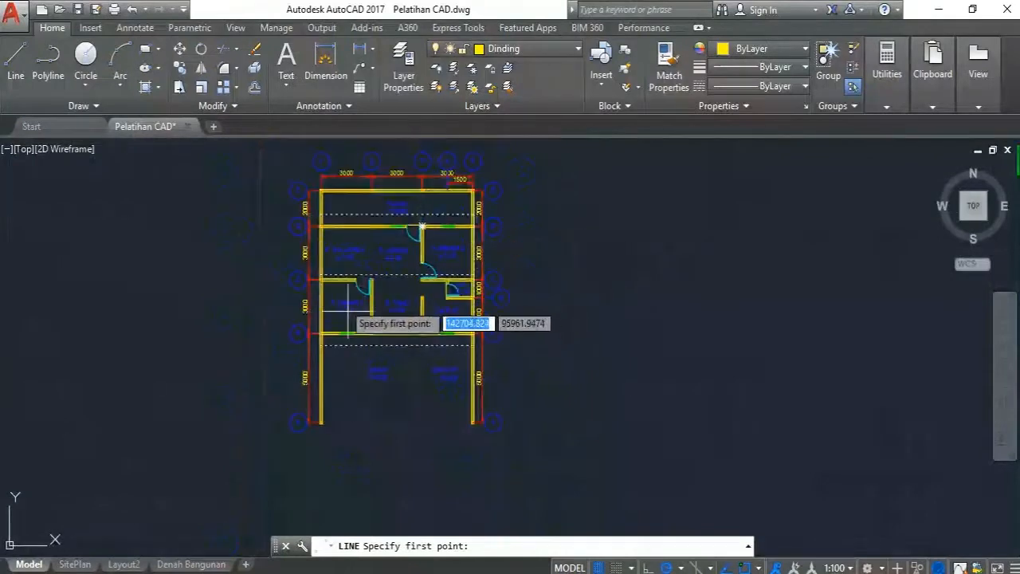
scroll(354, 406, "up", 2)
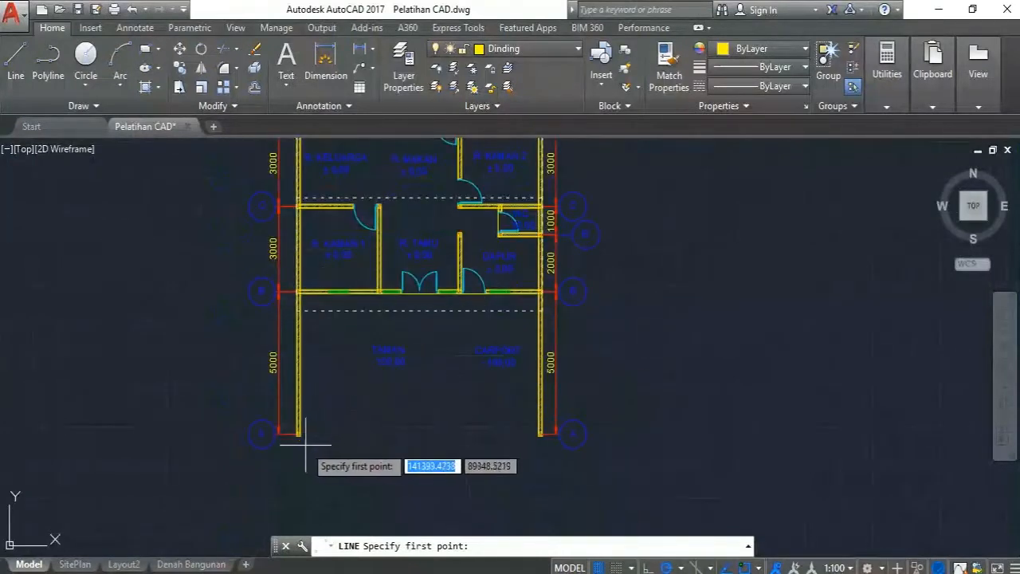
scroll(299, 449, "up", 3)
scroll(287, 430, "up", 2)
scroll(275, 417, "down", 4)
scroll(251, 405, "up", 5)
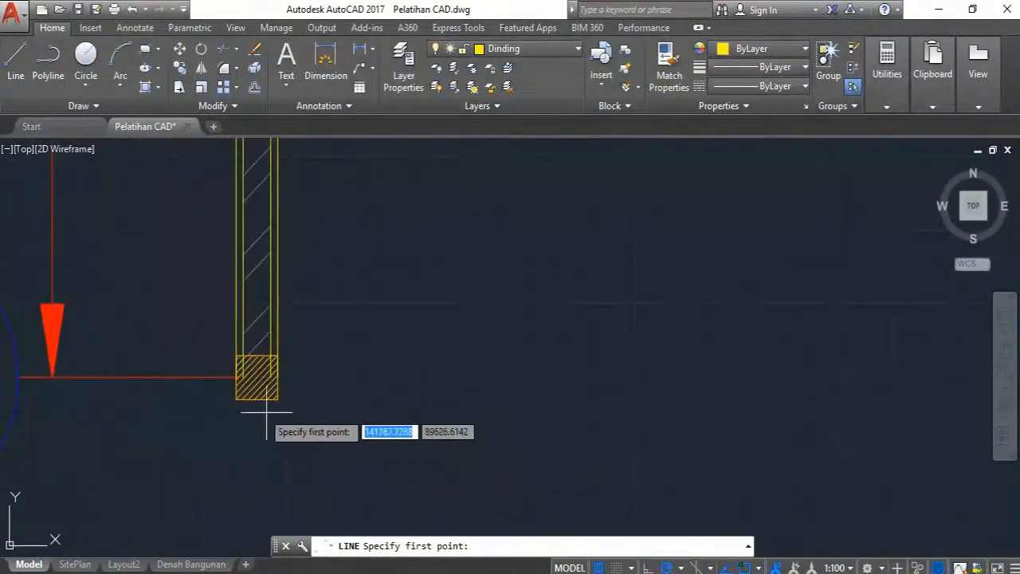
left_click(237, 399)
scroll(312, 305, "down", 5)
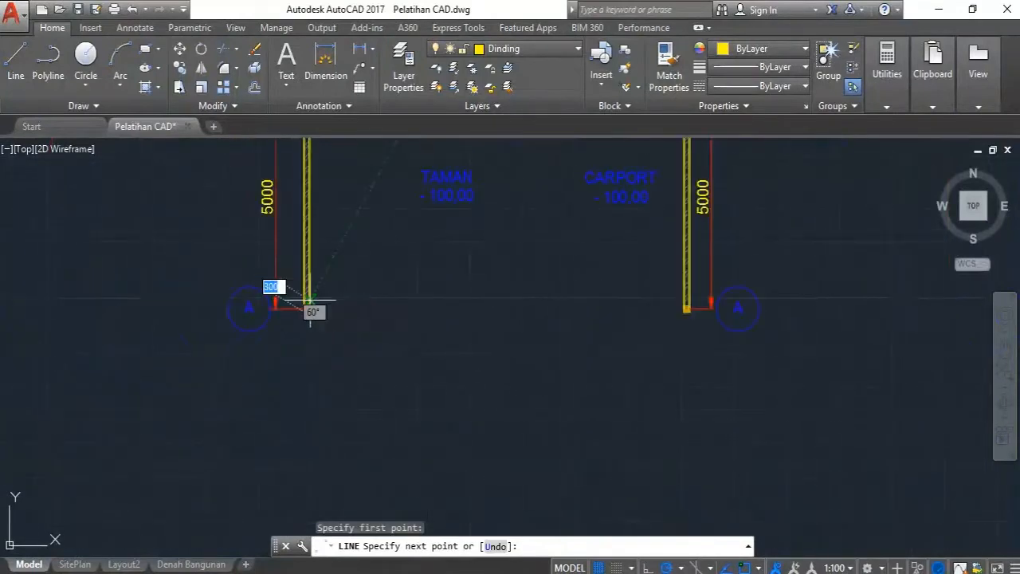
left_click(314, 435)
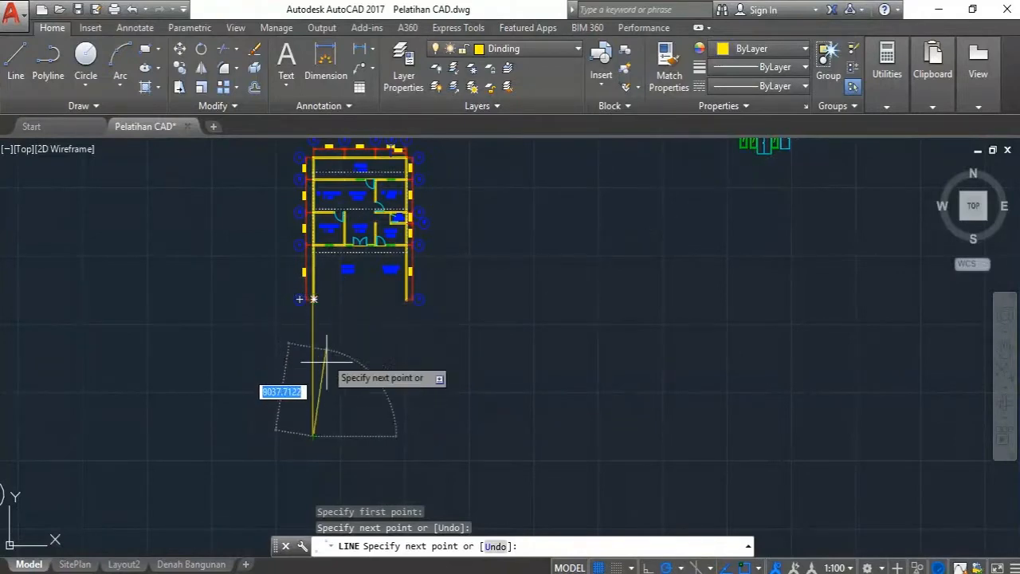
scroll(310, 312, "up", 2)
scroll(311, 311, "down", 2)
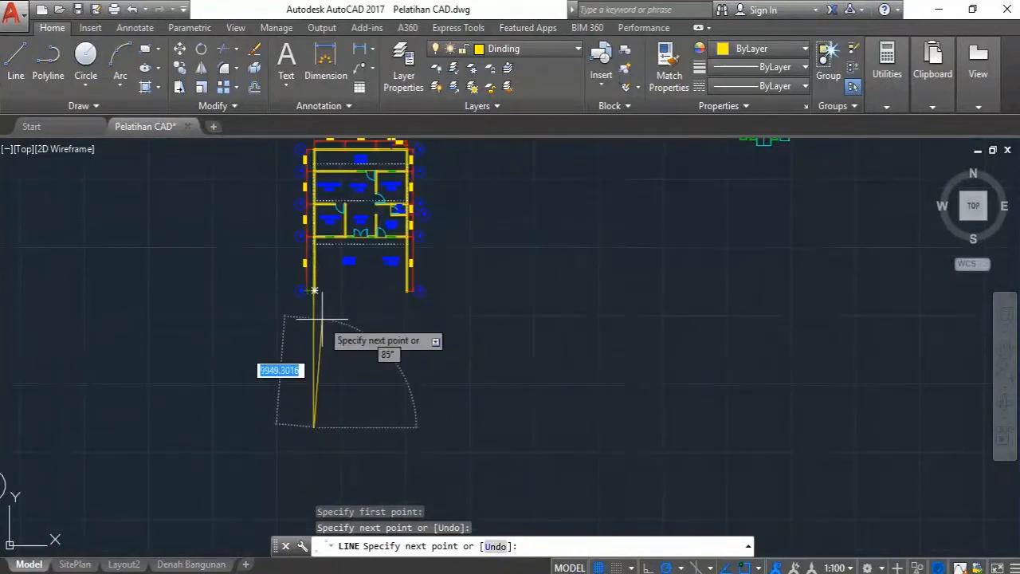
scroll(313, 287, "up", 3)
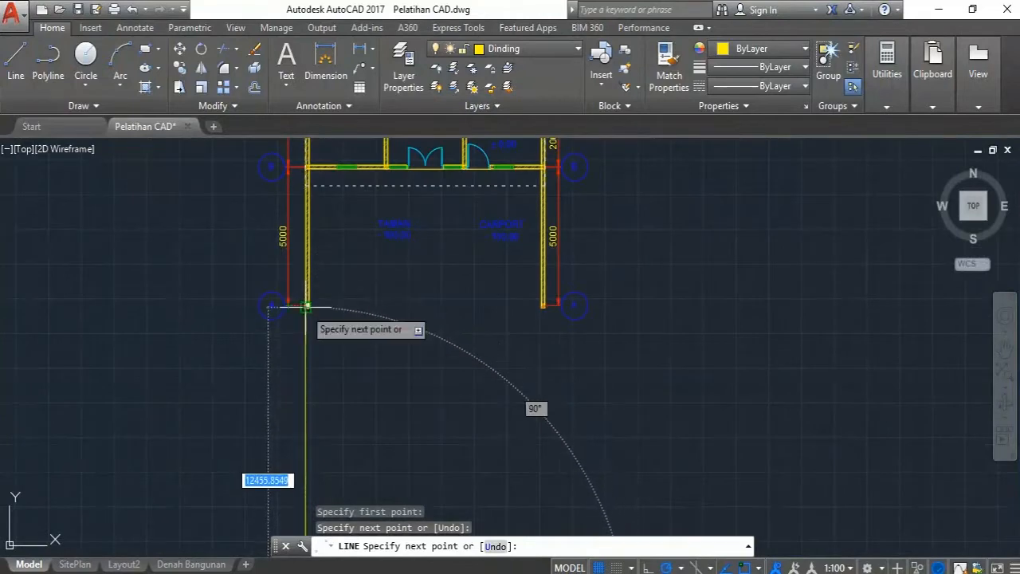
scroll(306, 306, "down", 3)
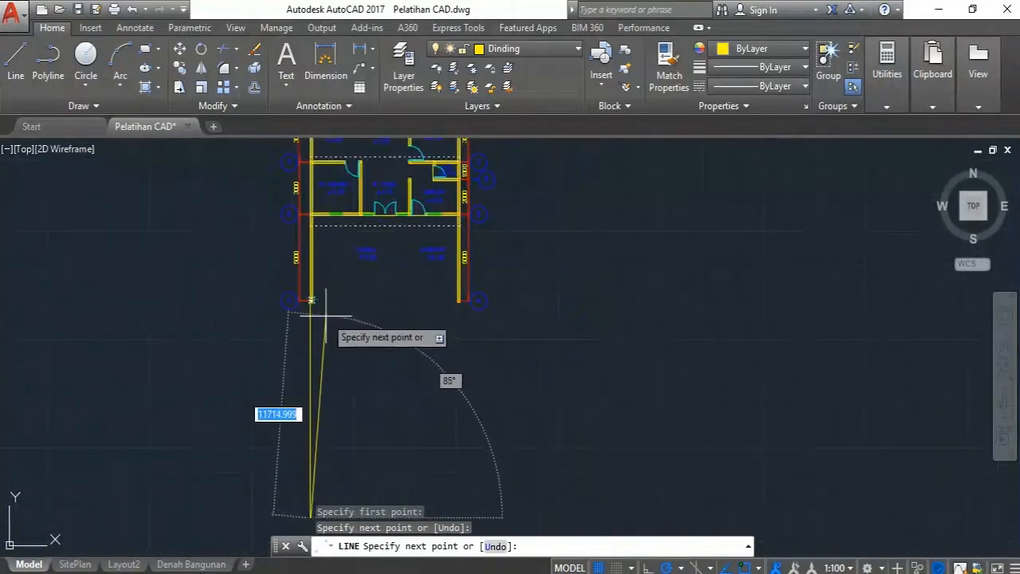
scroll(325, 316, "down", 2)
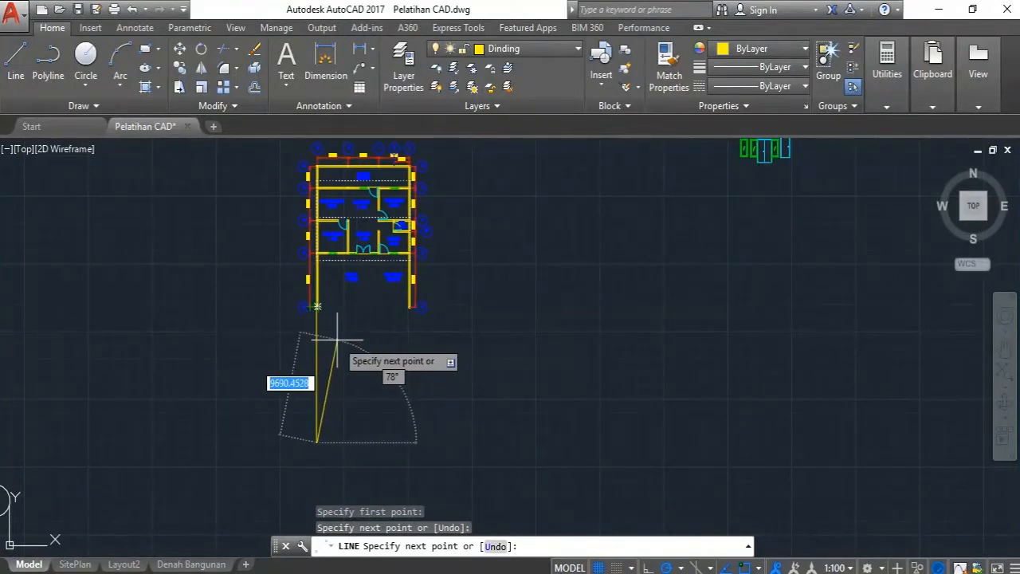
scroll(337, 339, "up", 2)
scroll(334, 296, "down", 2)
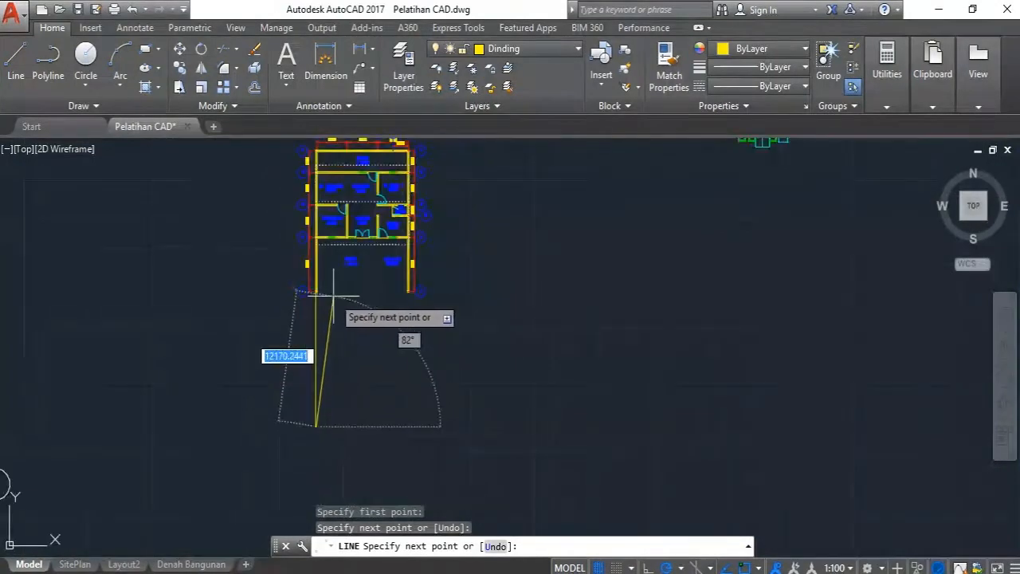
left_click(333, 295)
key("Return")
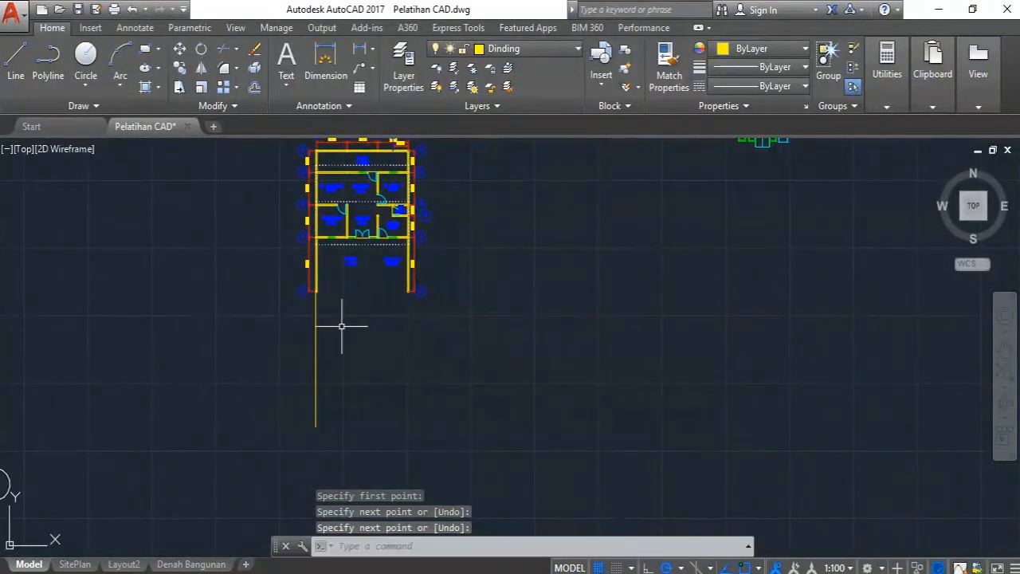
Copy the vertical projection line from the column's outer corner to the inner side of the same column at grid A.
left_click(337, 319)
left_click(301, 305)
scroll(334, 294, "up", 2)
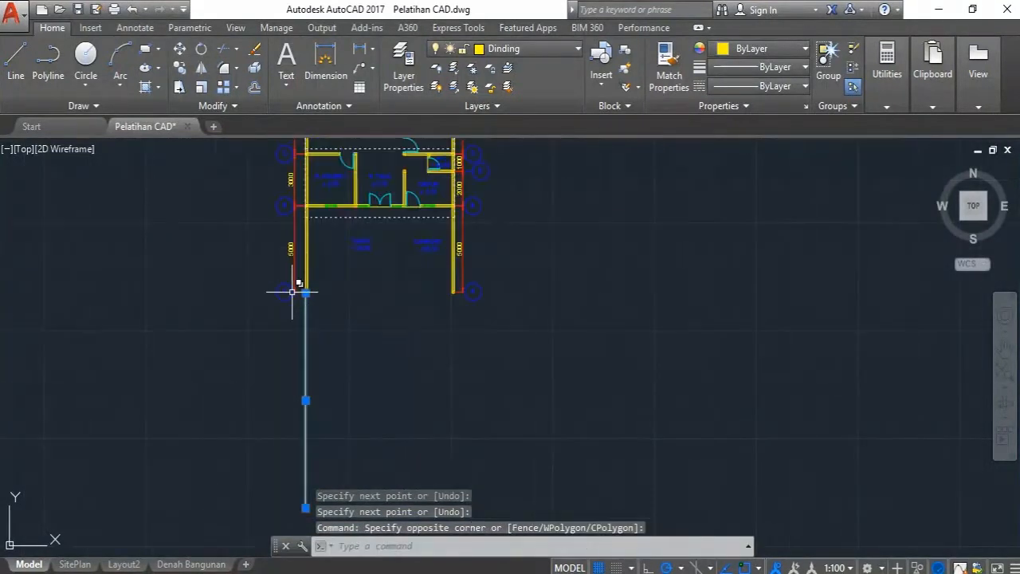
left_click(378, 372)
left_click(272, 342)
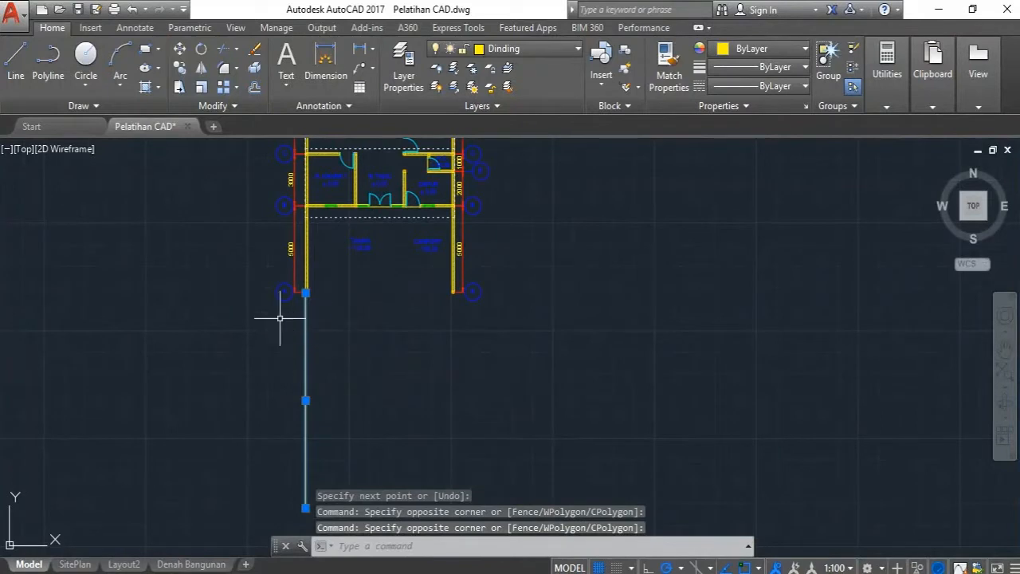
left_click(178, 69)
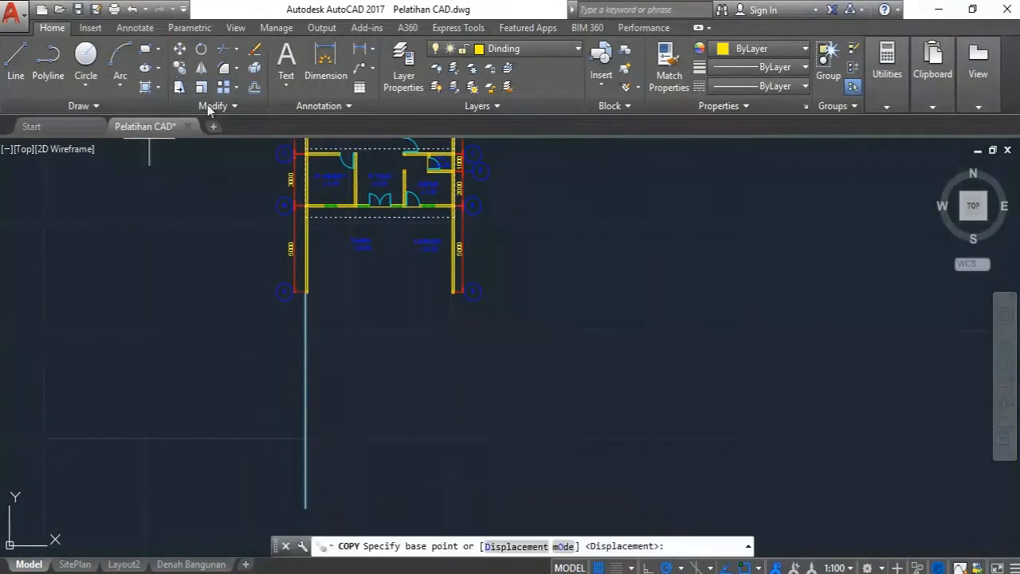
scroll(293, 267, "up", 5)
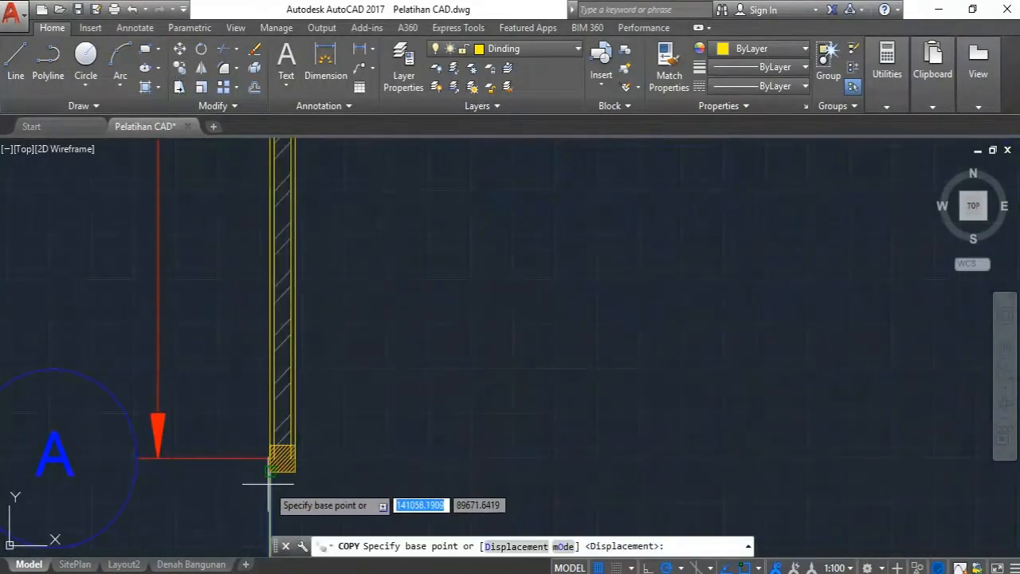
left_click(281, 457)
scroll(271, 348, "down", 5)
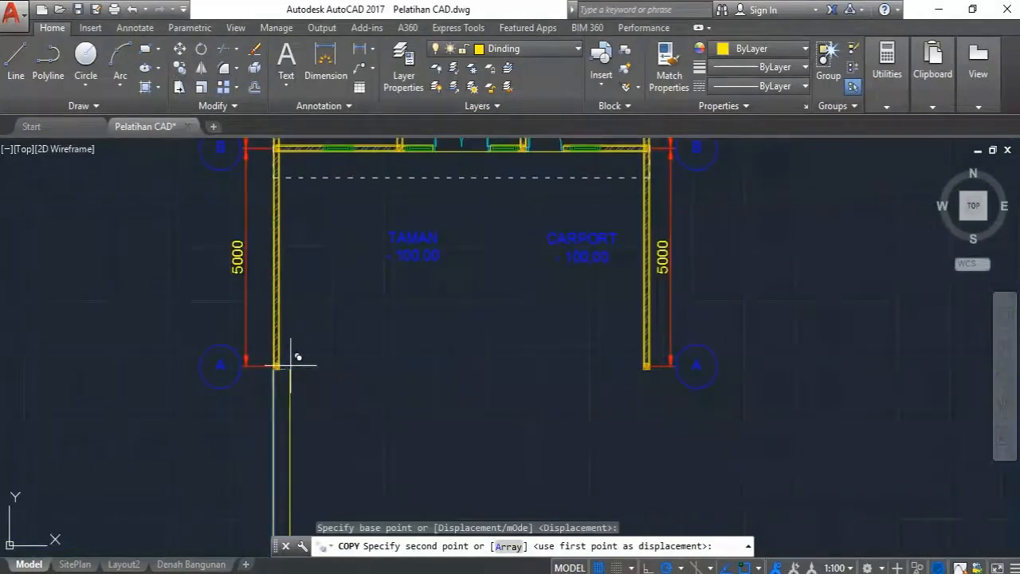
scroll(299, 384, "down", 2)
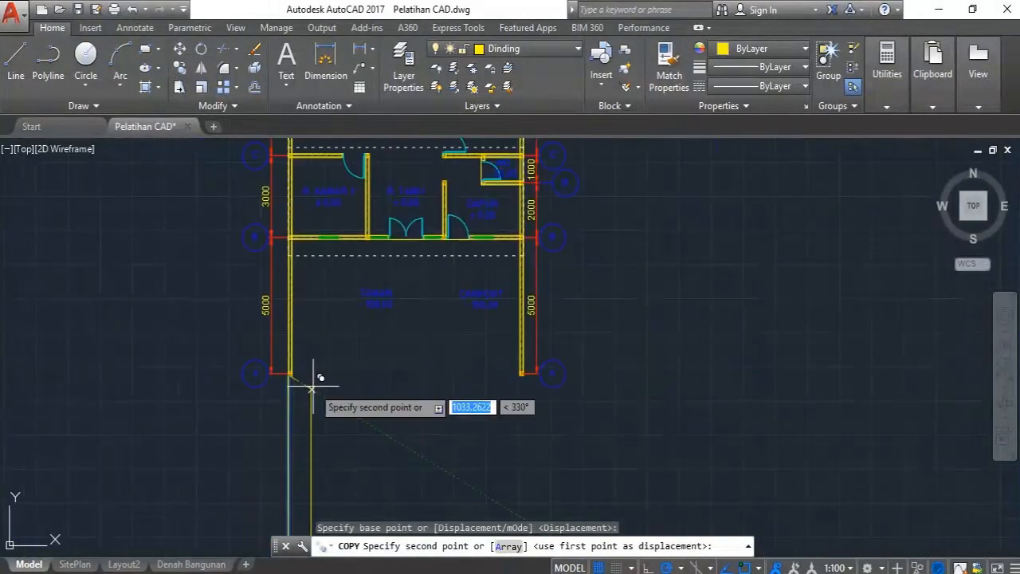
scroll(312, 364, "up", 2)
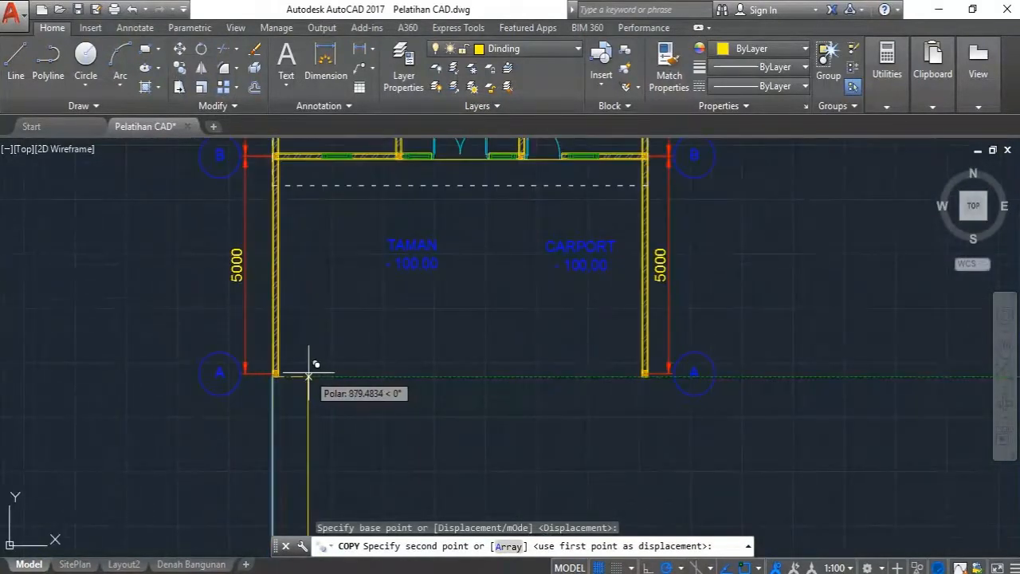
scroll(280, 371, "down", 1)
scroll(291, 356, "up", 3)
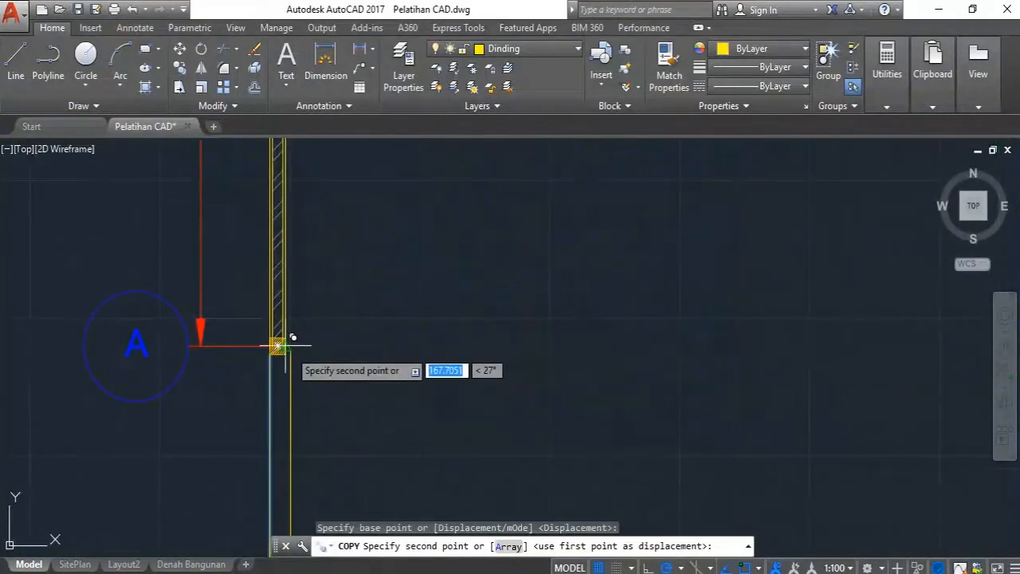
left_click(294, 348)
scroll(295, 322, "down", 3)
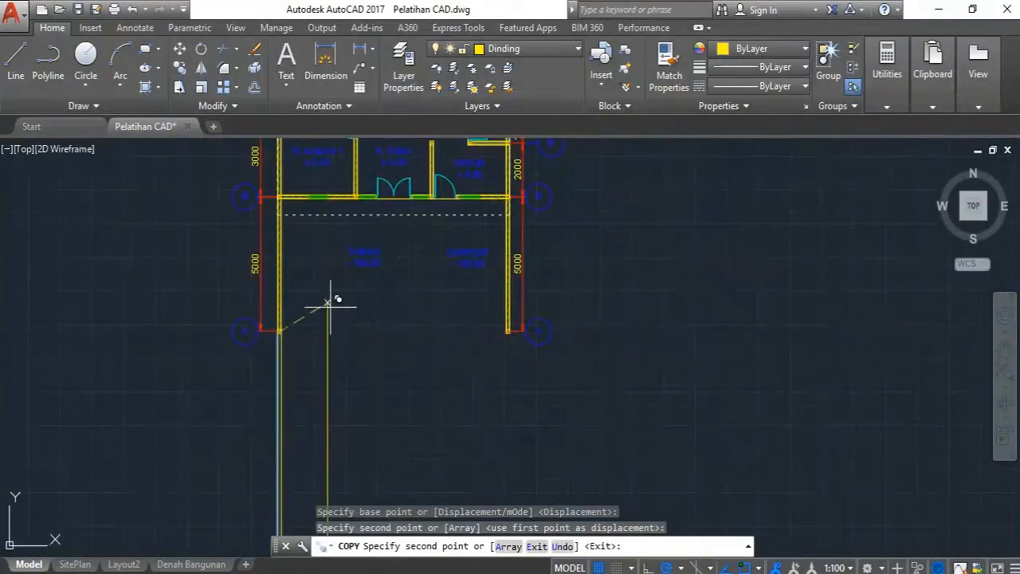
Place copies of the projection line at the left and right edges of the R. KAMAR 1 front window.
middle_click_drag(330, 252, 310, 307)
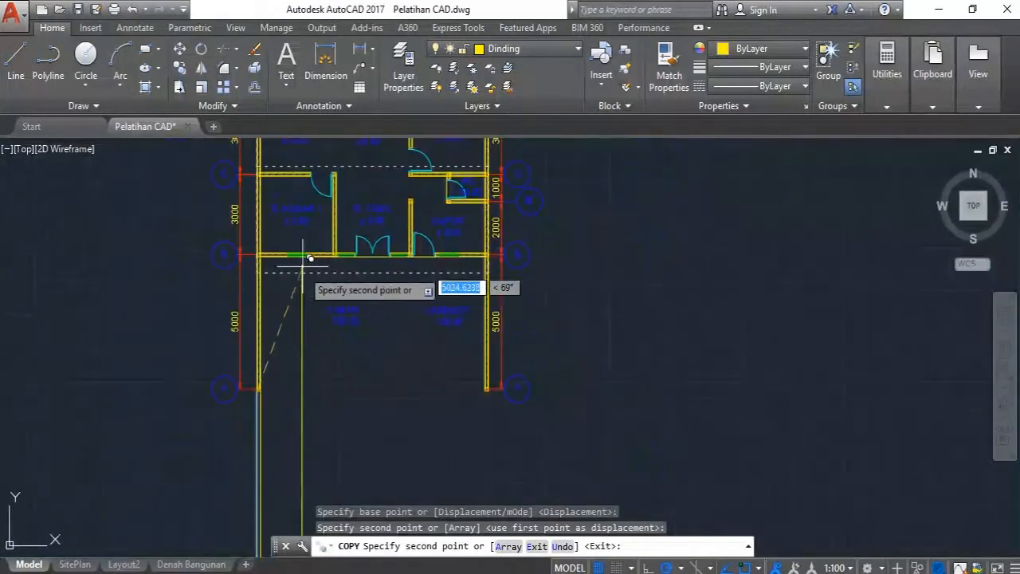
scroll(291, 285, "up", 4)
scroll(279, 239, "up", 6)
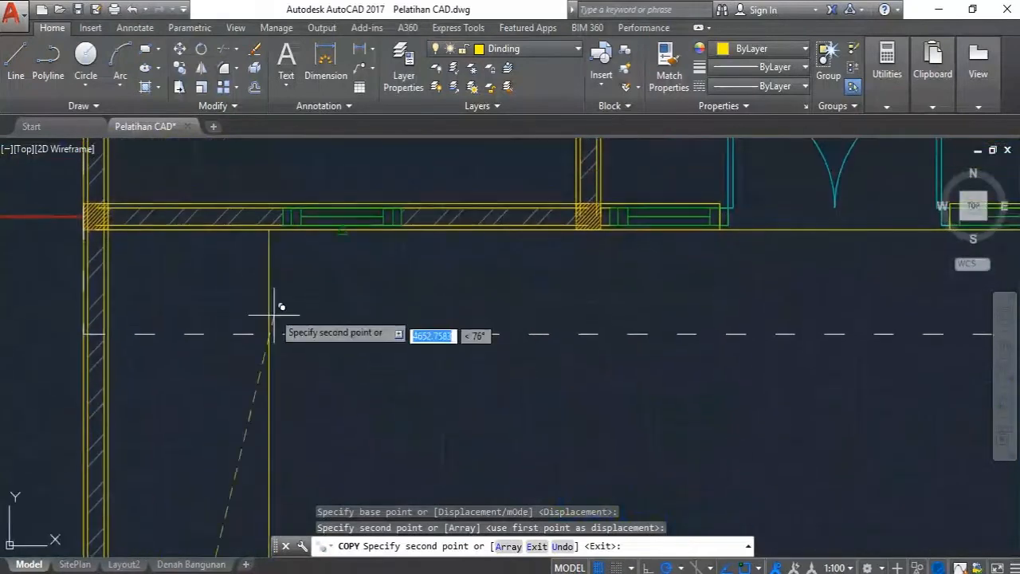
left_click(291, 214)
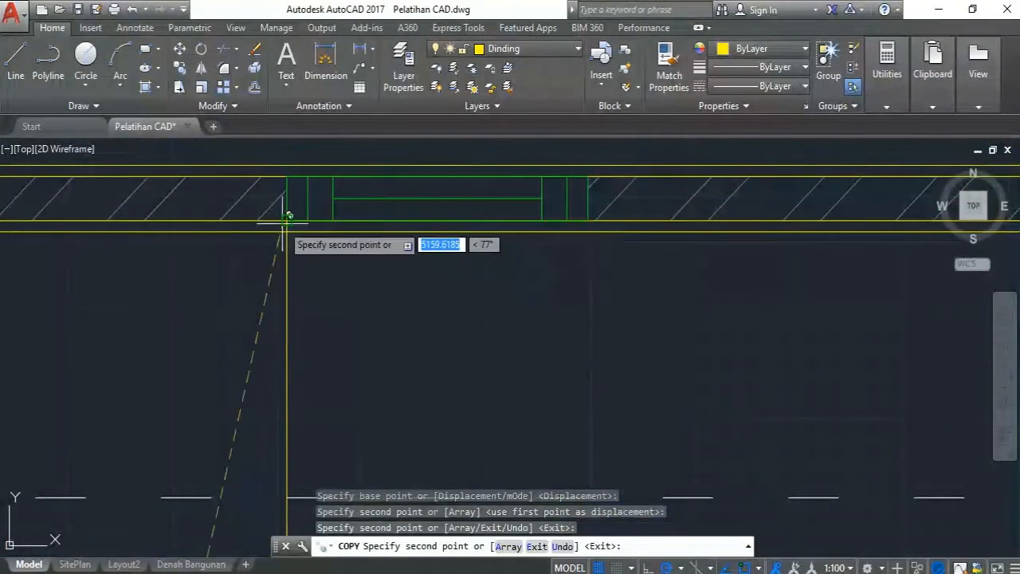
scroll(189, 244, "down", 5)
scroll(295, 228, "up", 4)
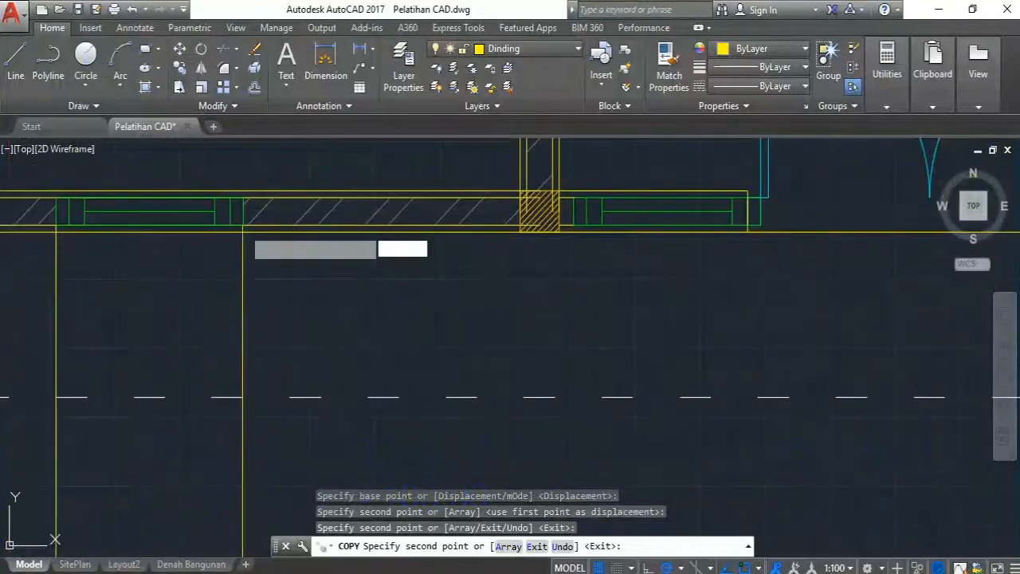
left_click(252, 222)
scroll(271, 247, "down", 7)
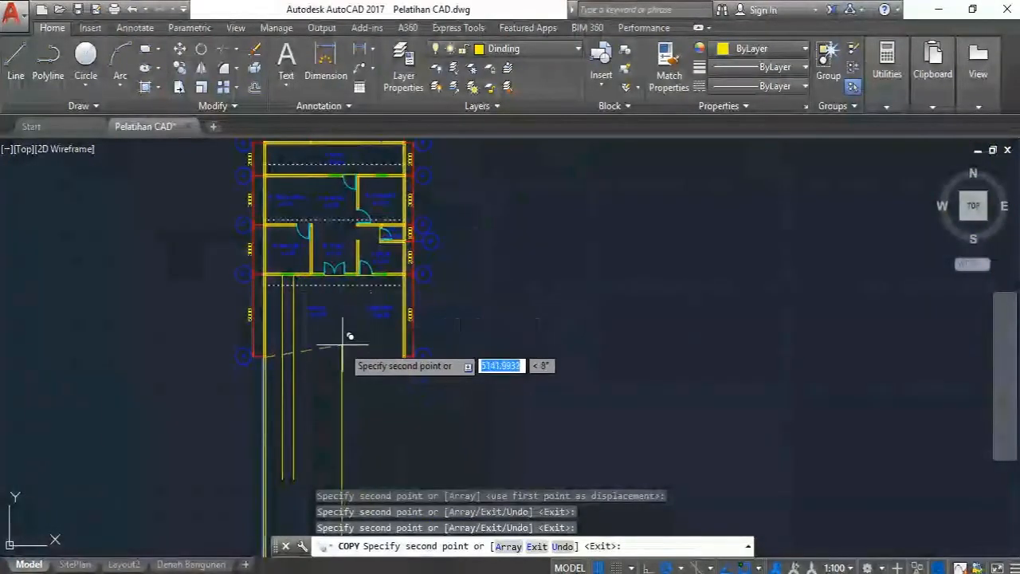
Place a copy of the projection line at the left edge of the R. TAMU front window beside the R. KAMAR 1 wall.
scroll(330, 265, "up", 6)
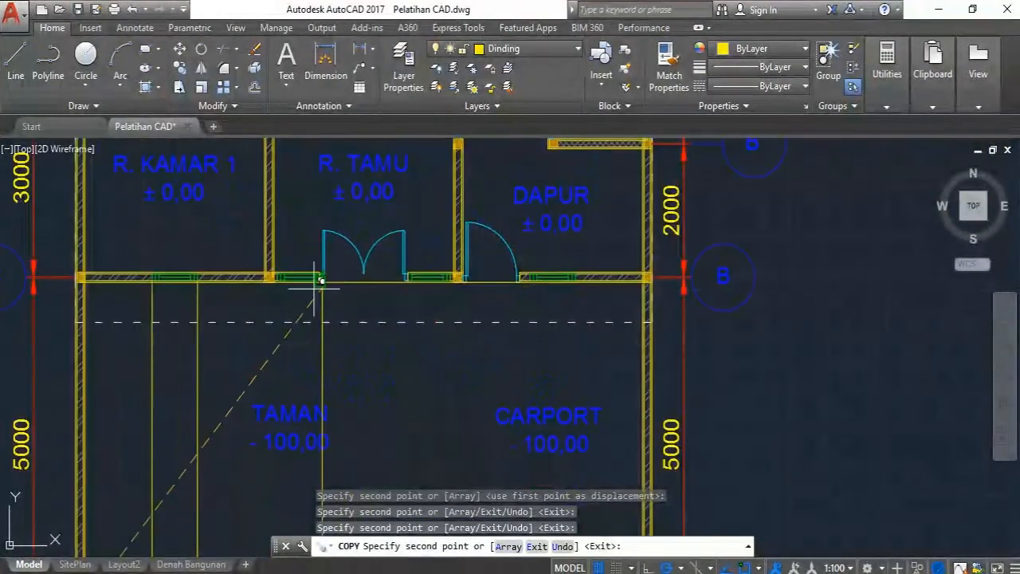
scroll(329, 266, "up", 2)
scroll(312, 284, "up", 2)
scroll(264, 280, "up", 3)
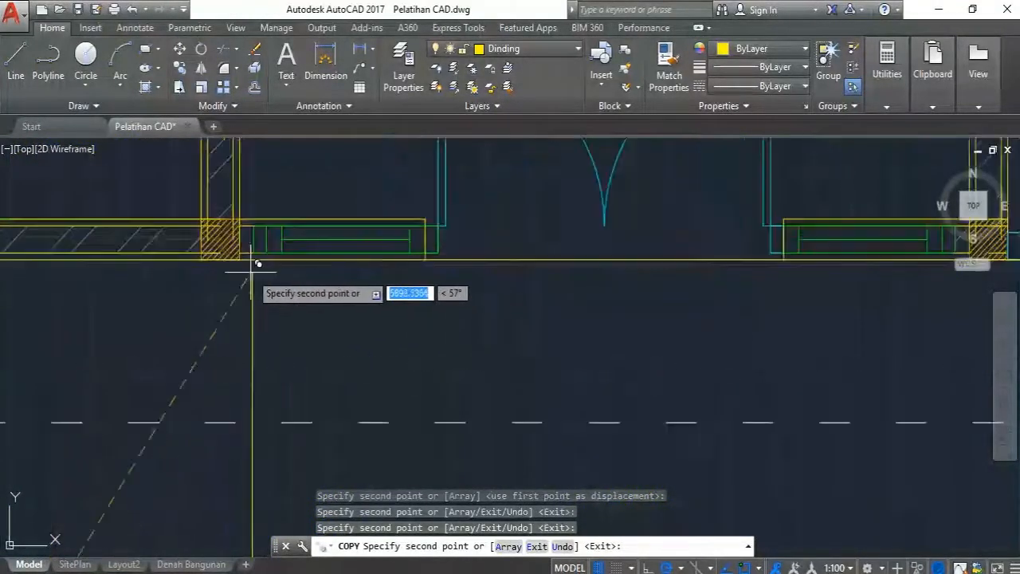
scroll(257, 221, "down", 3)
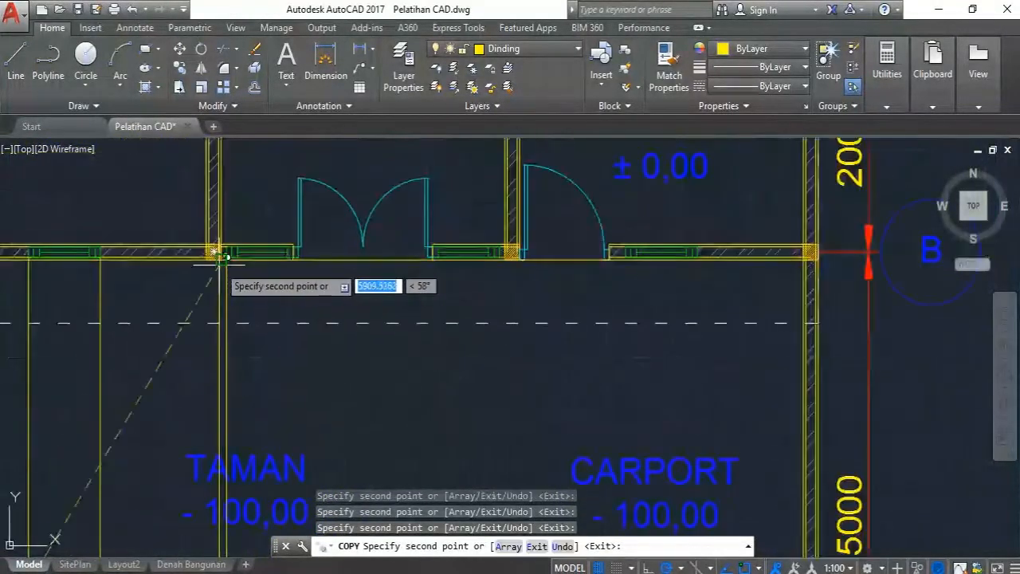
Place a copy of the projection line at the right edge of the R. TAMU front window beside the DAPUR wall.
scroll(247, 302, "down", 2)
scroll(295, 283, "up", 3)
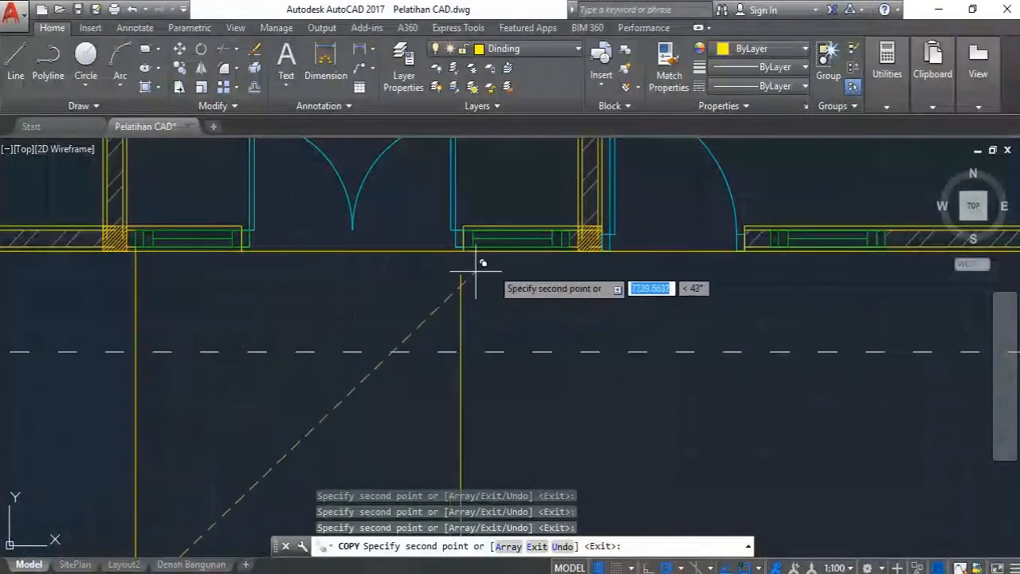
scroll(590, 235, "up", 4)
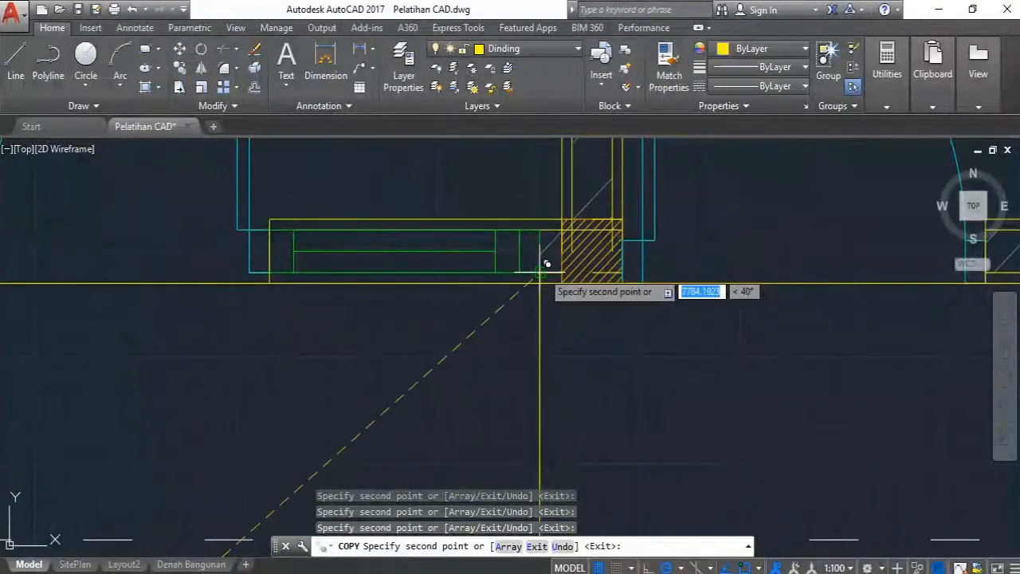
scroll(531, 244, "down", 3)
middle_click_drag(482, 347, 387, 273)
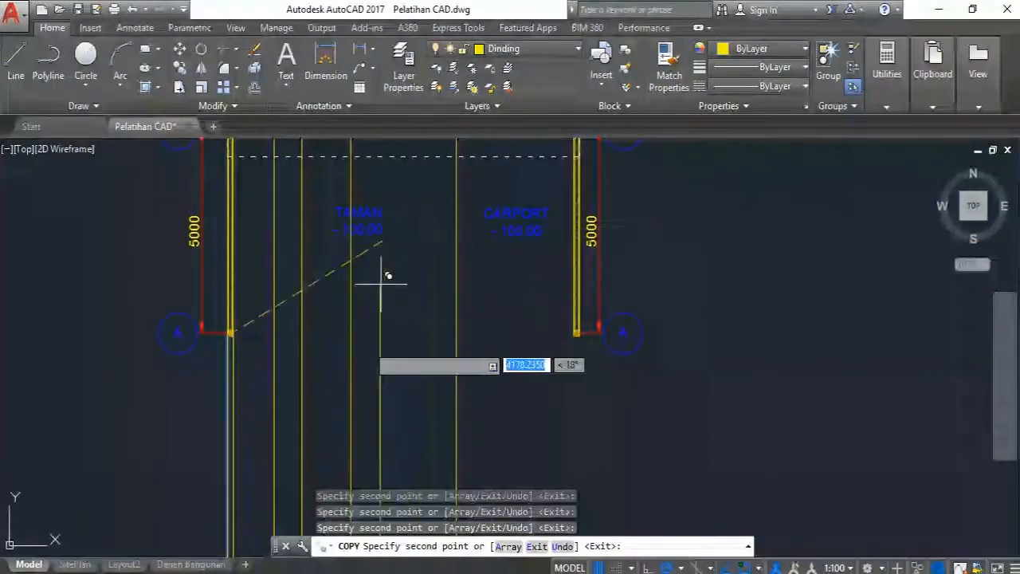
Place a copy of the projection line at the wall end on the right side of the DAPUR door.
scroll(379, 379, "down", 4)
scroll(382, 408, "up", 2)
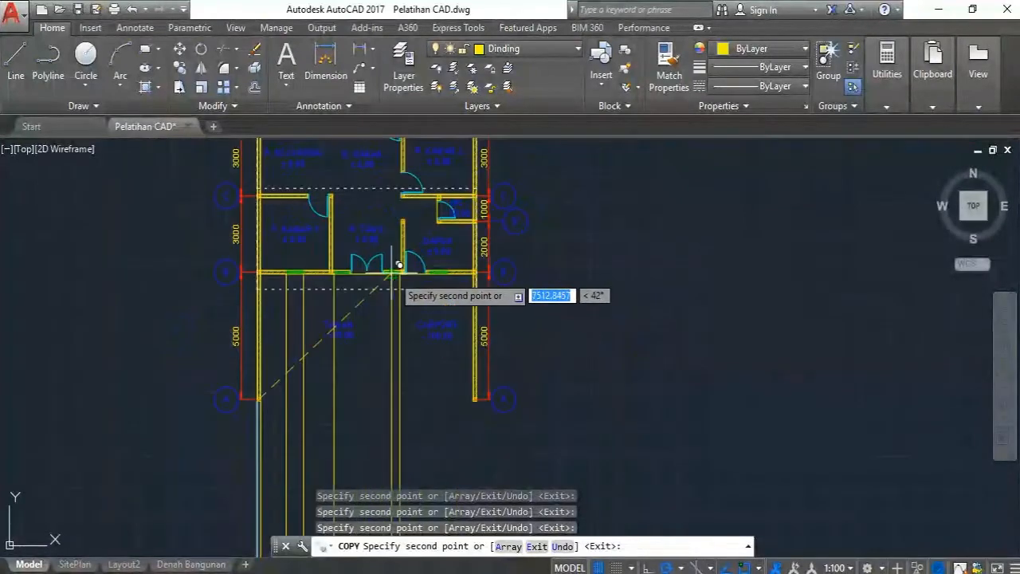
scroll(425, 270, "up", 3)
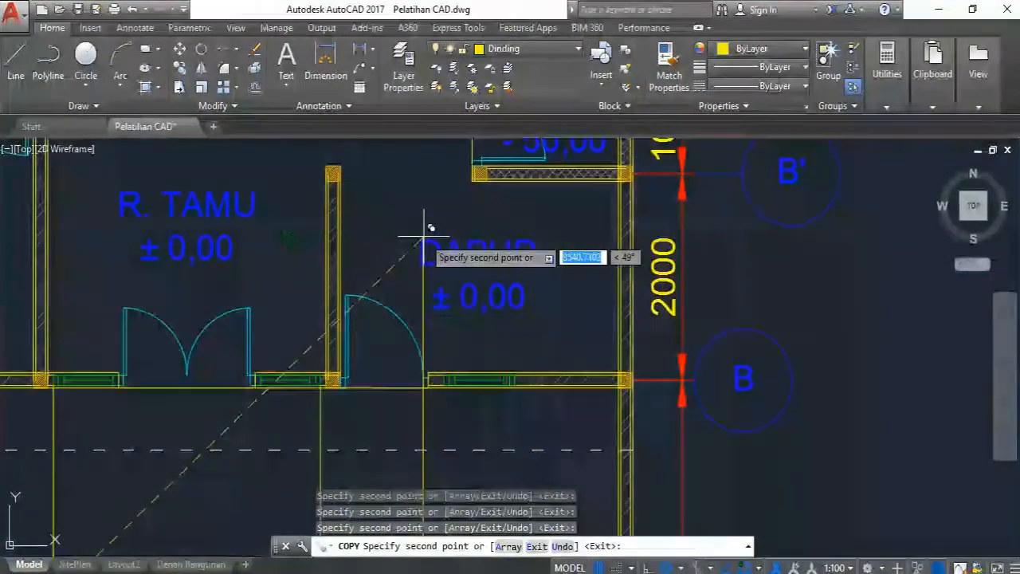
scroll(430, 342, "up", 3)
scroll(412, 351, "up", 2)
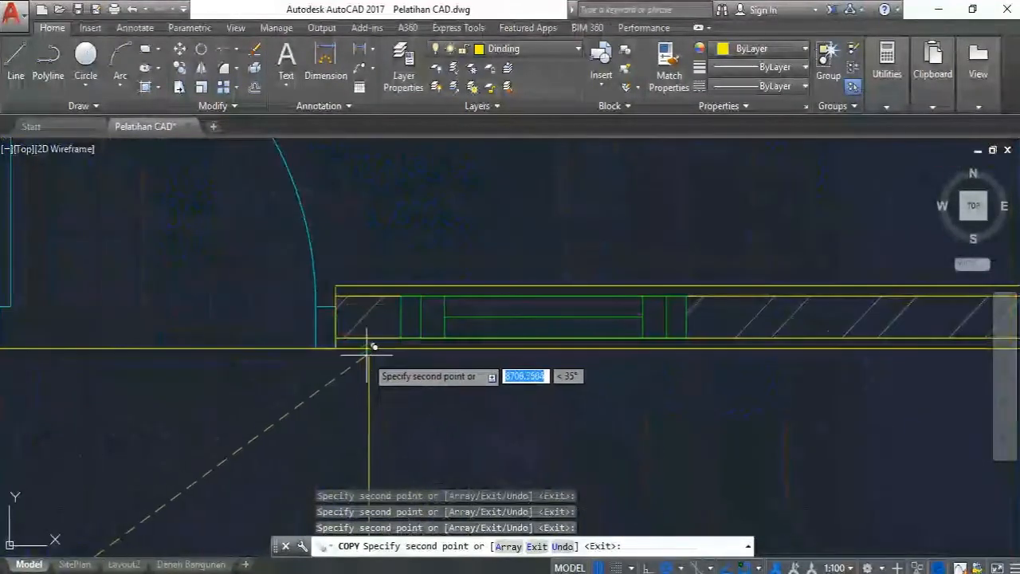
Place copies of the projection line at the left and right edges of the DAPUR front window.
scroll(371, 251, "down", 2)
scroll(372, 271, "down", 2)
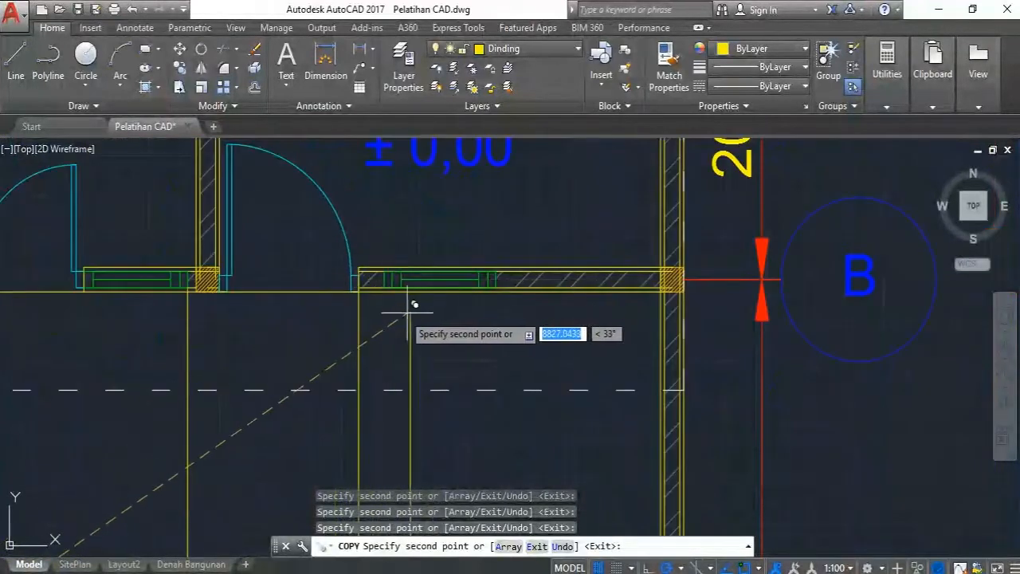
scroll(398, 288, "up", 2)
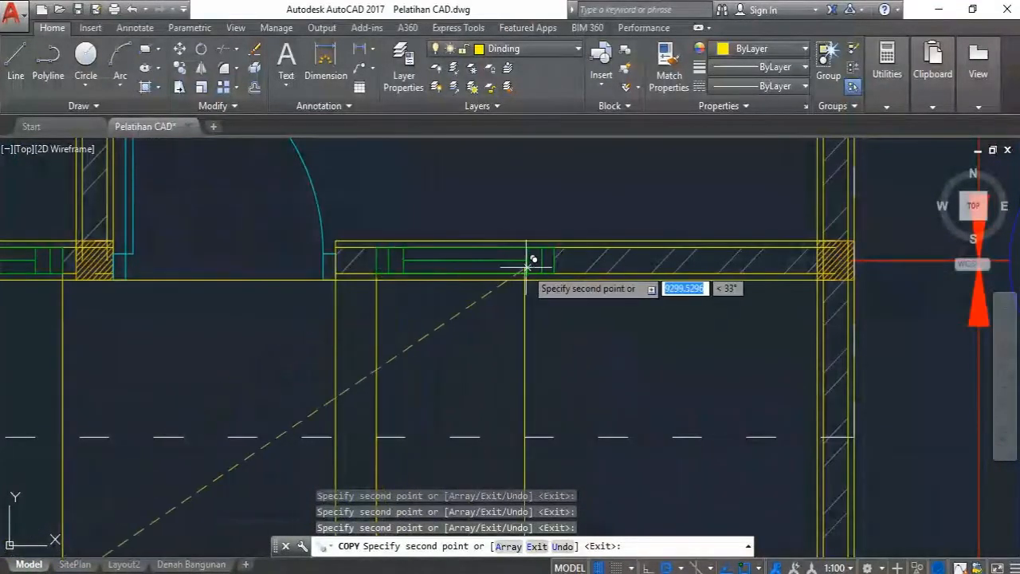
scroll(434, 230, "down", 5)
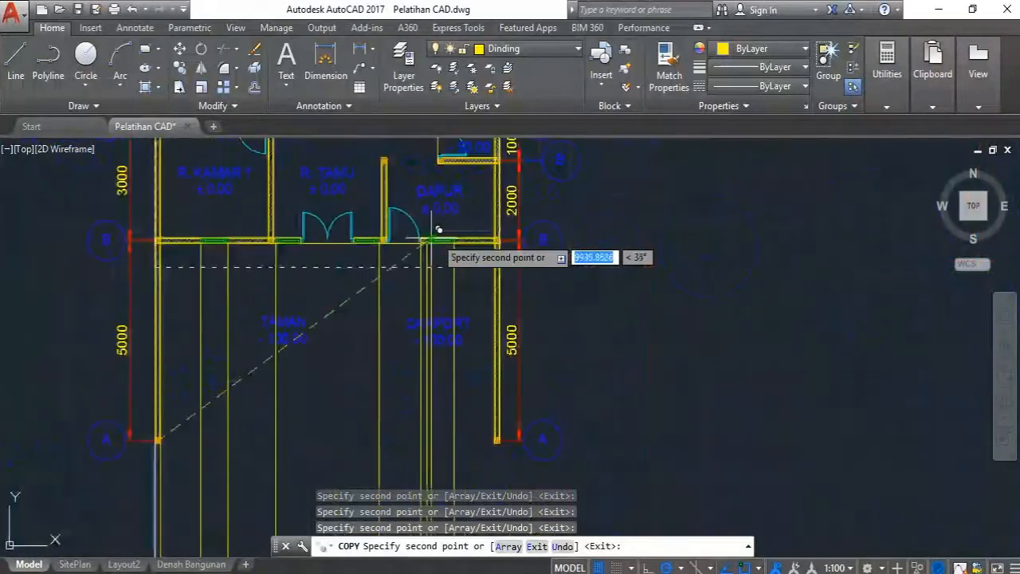
Place copies of the projection line at both sides of the right wall's column at grid A and finish copying.
middle_click_drag(455, 412, 412, 323)
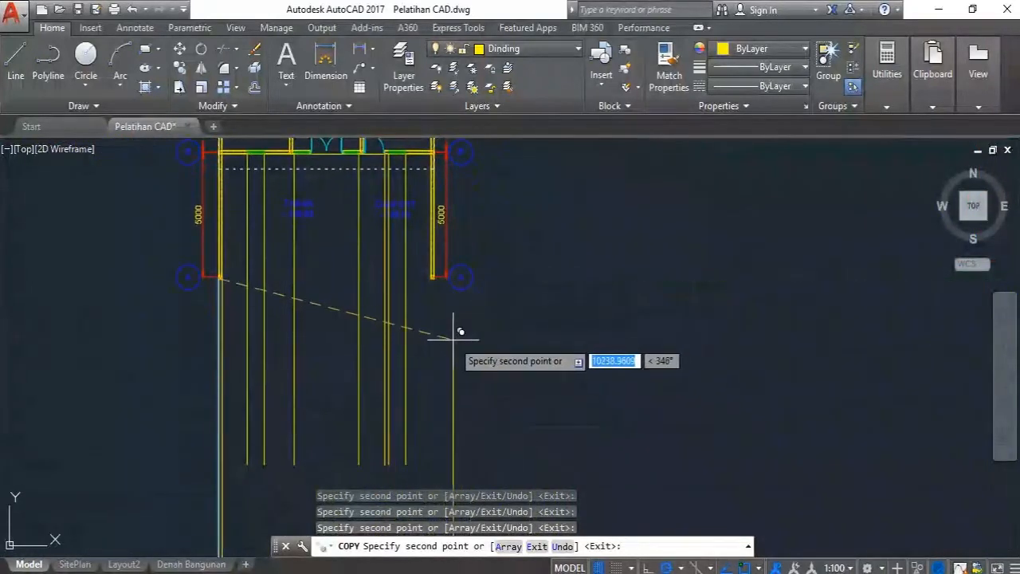
mouse_move(427, 276)
middle_mouse_down()
mouse_move(414, 439)
mouse_move(414, 355)
middle_mouse_up()
scroll(456, 340, "up", 4)
scroll(418, 353, "up", 6)
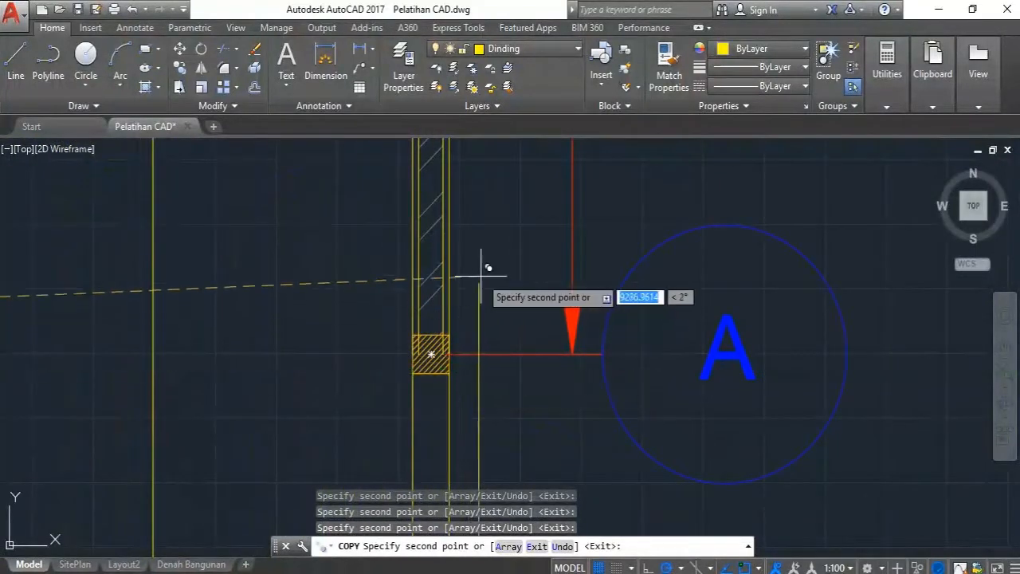
scroll(484, 288, "down", 5)
key("Escape")
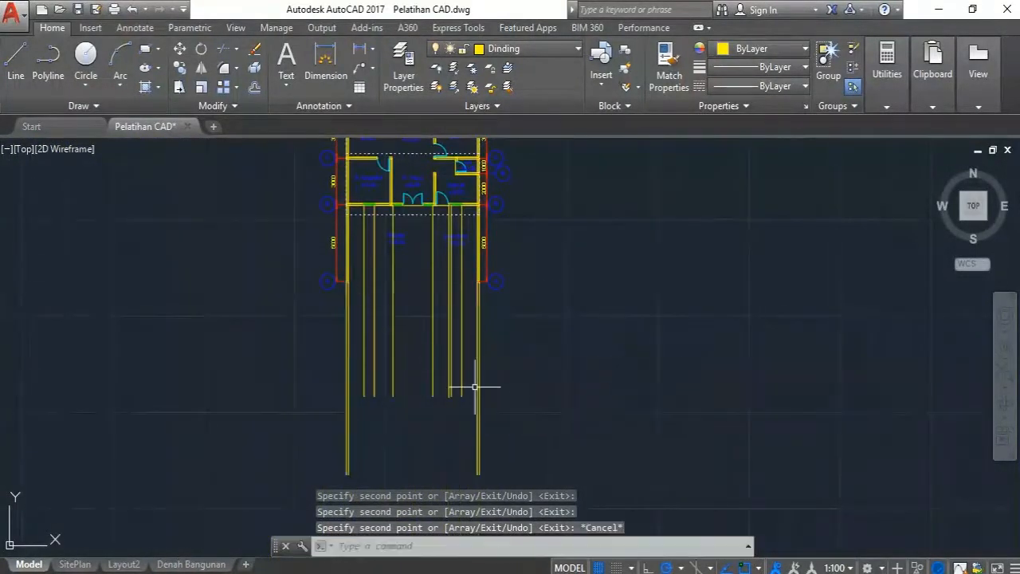
Examine the copied projection lines as a whole and the pair running down from the left wall's column at grid A.
scroll(481, 381, "up", 2)
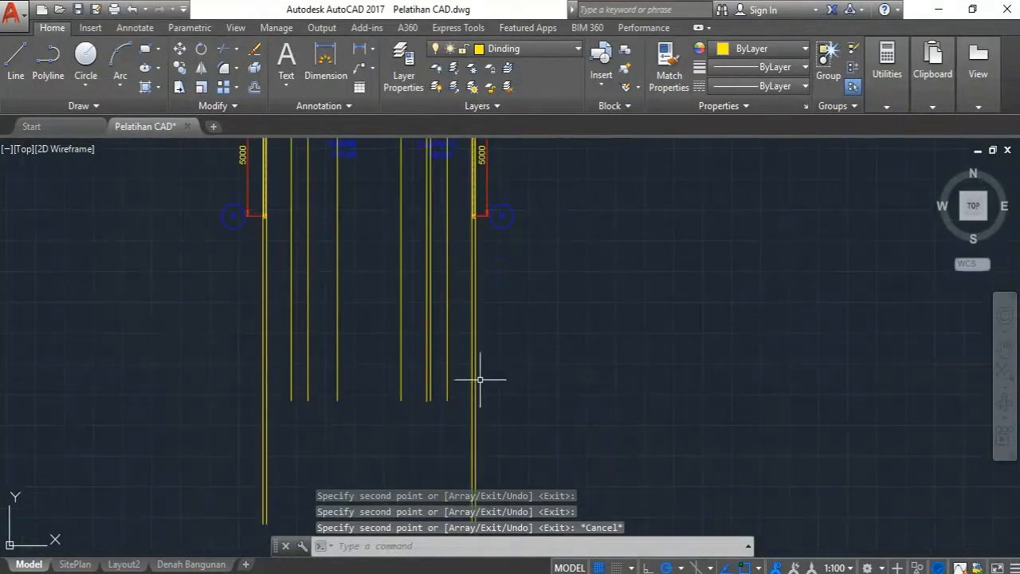
middle_click_drag(448, 300, 452, 409)
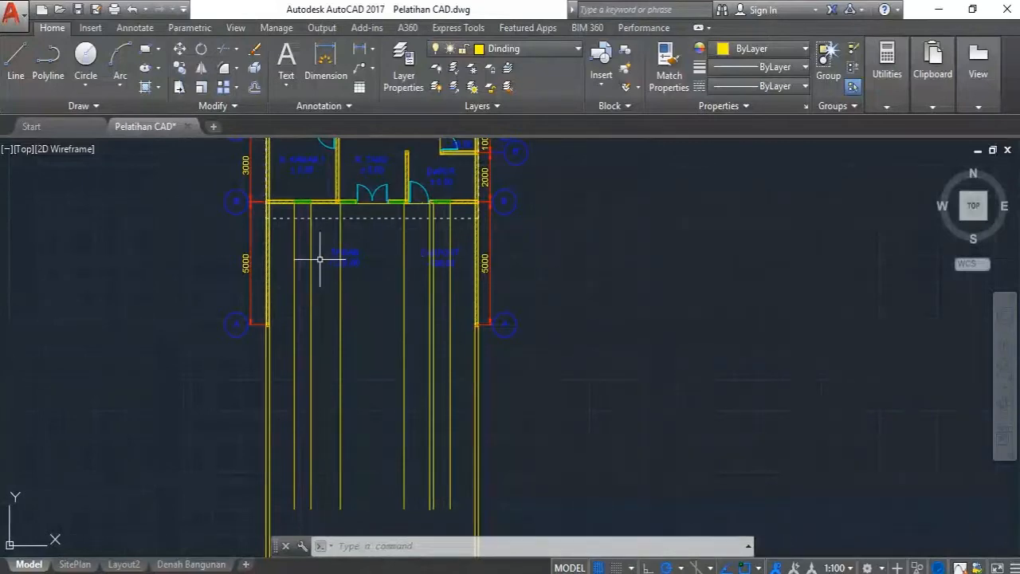
middle_click_drag(298, 198, 273, 281)
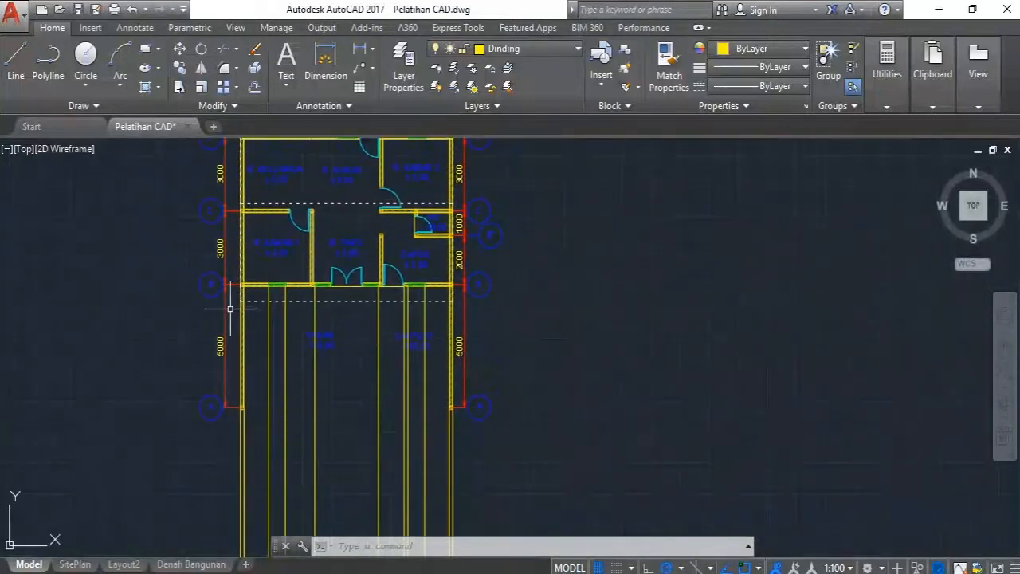
scroll(280, 275, "up", 2)
scroll(231, 514, "up", 5)
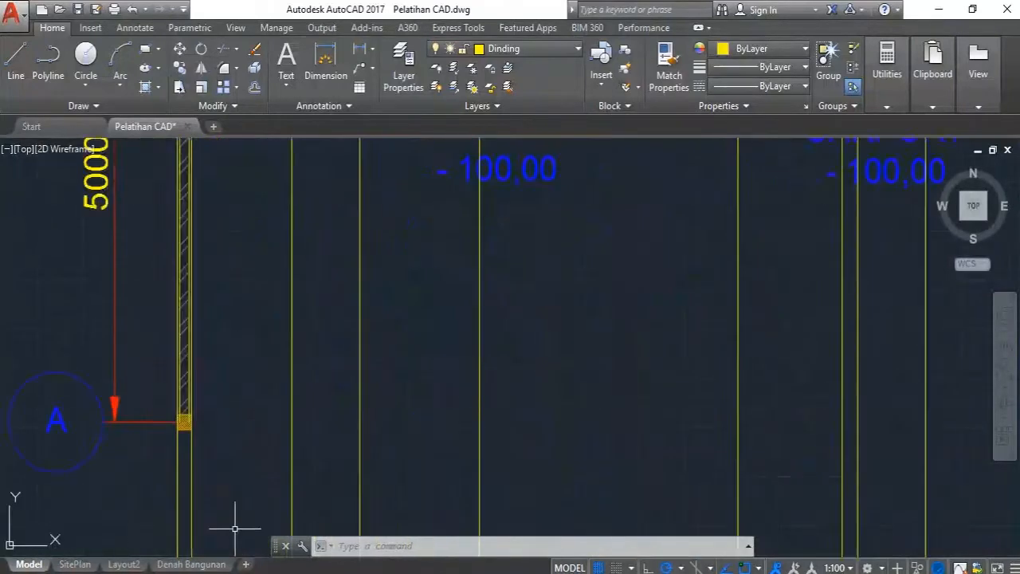
left_click(213, 388)
left_click(128, 324)
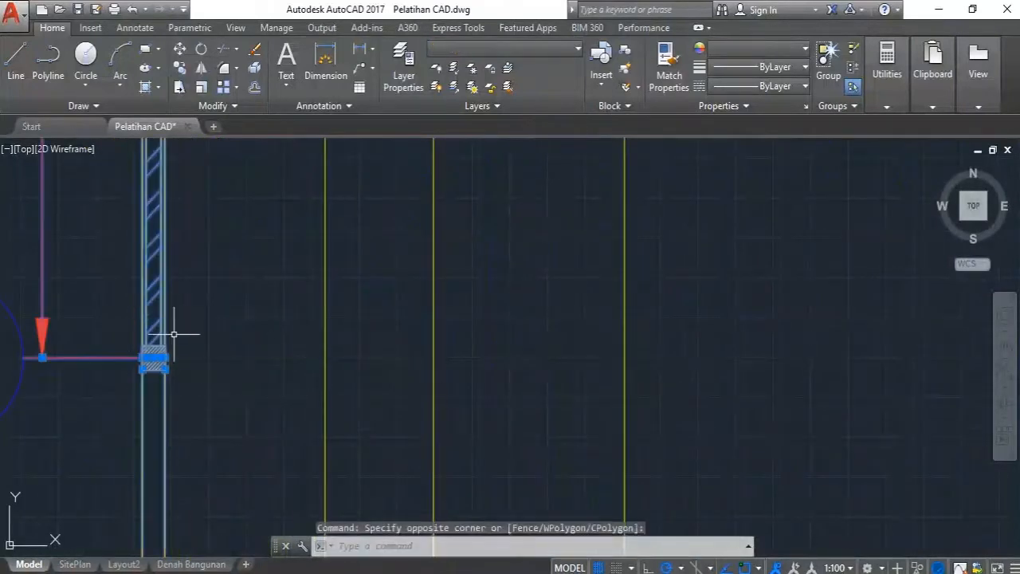
key("Escape")
scroll(188, 361, "down", 6)
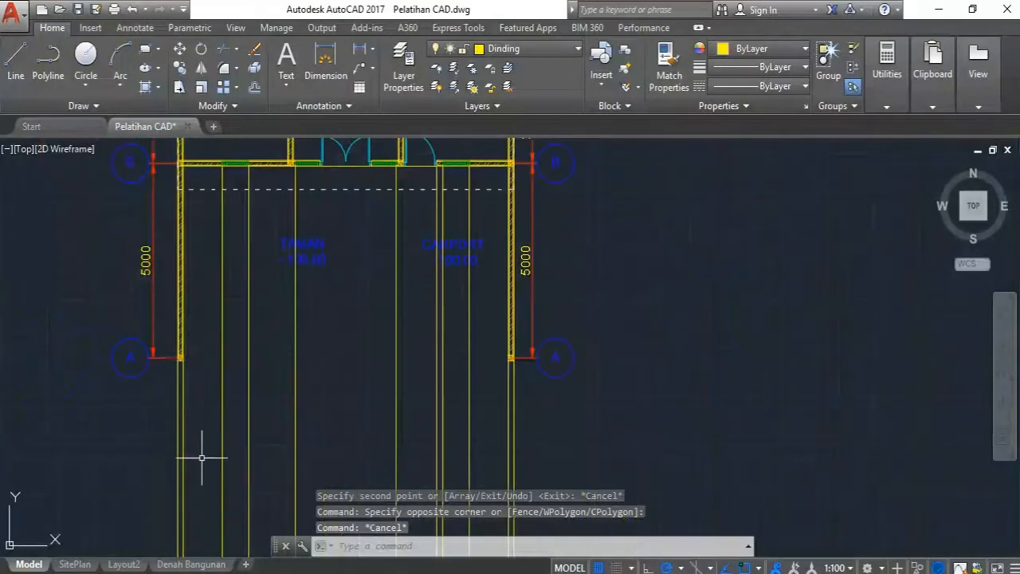
Examine the R. KAMAR 1 front window and the two projection lines running down from its edges.
scroll(228, 289, "up", 8)
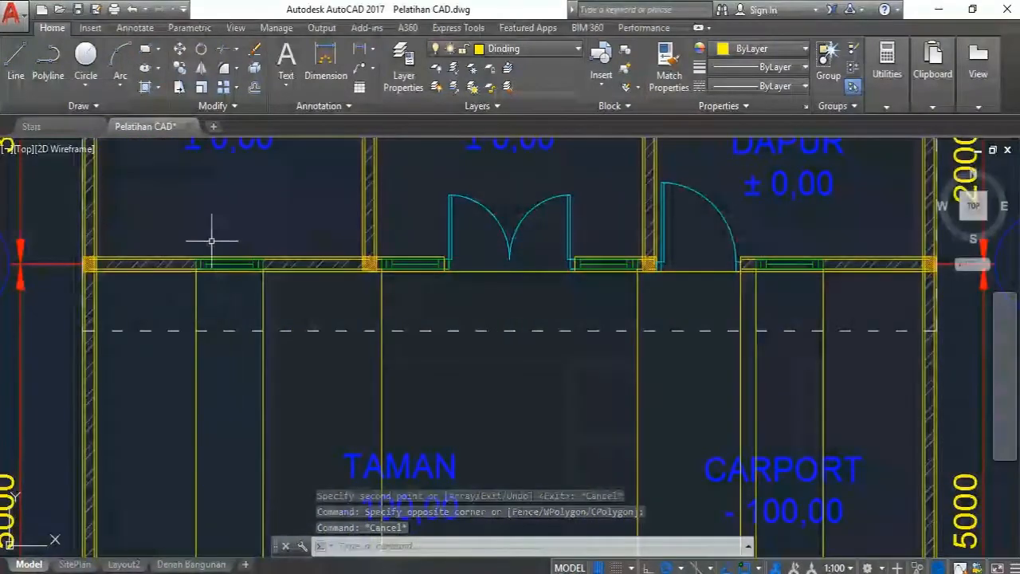
left_click(280, 238)
left_click(188, 282)
key("Escape")
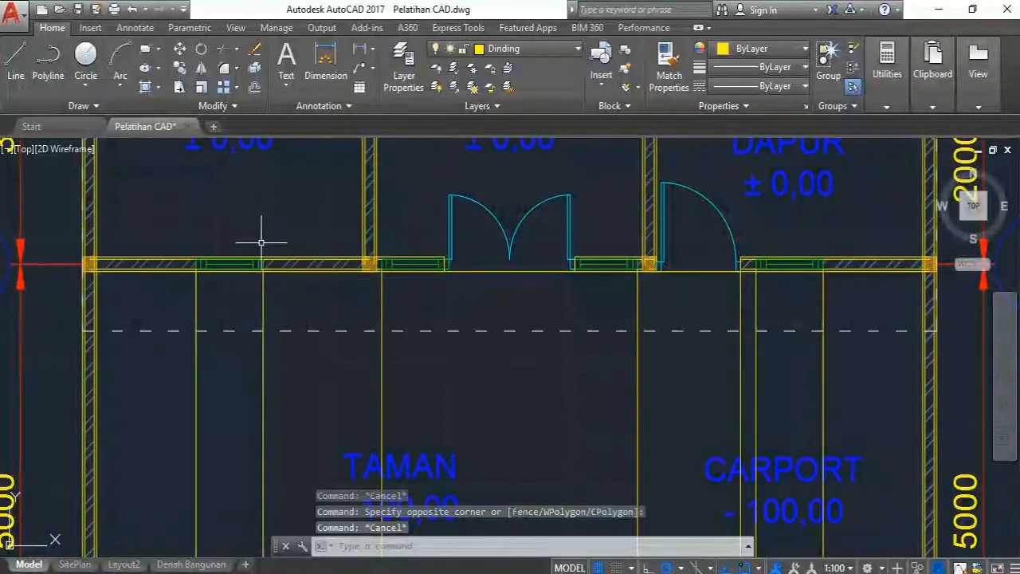
scroll(230, 258, "up", 2)
scroll(271, 248, "down", 3)
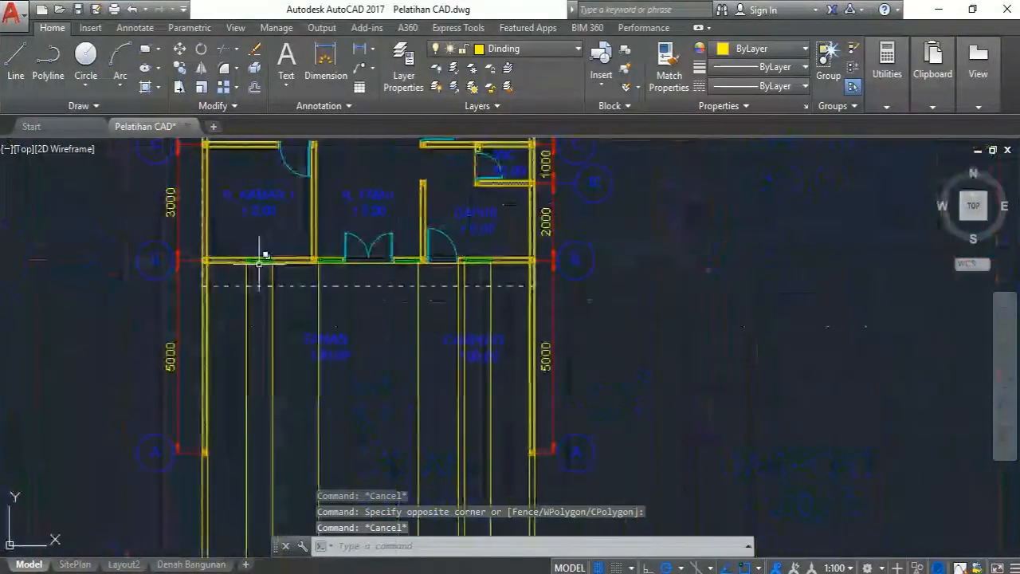
left_click(280, 332)
left_click(237, 306)
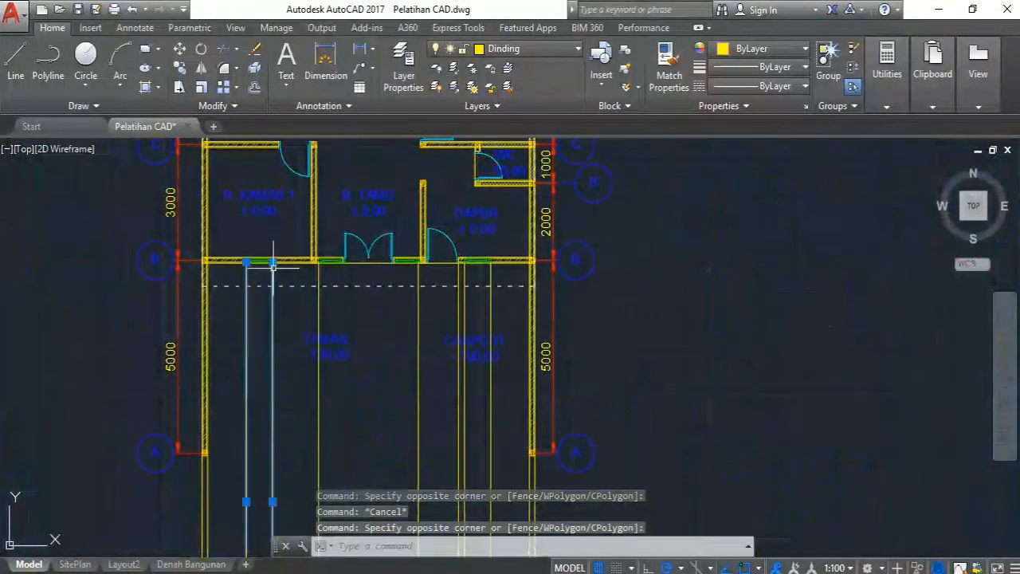
scroll(278, 250, "down", 2)
scroll(278, 239, "up", 4)
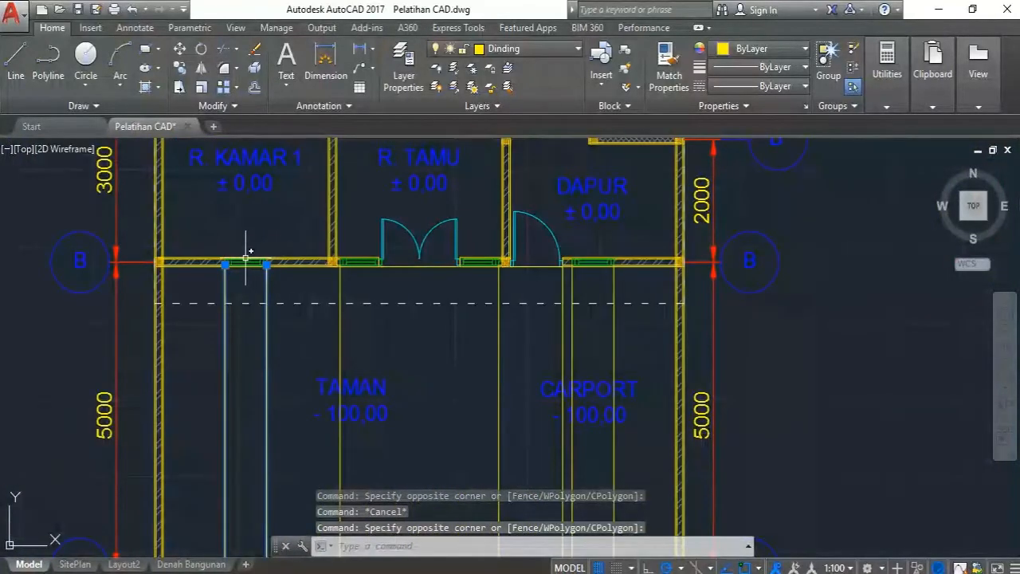
key("Escape")
scroll(371, 269, "down", 2)
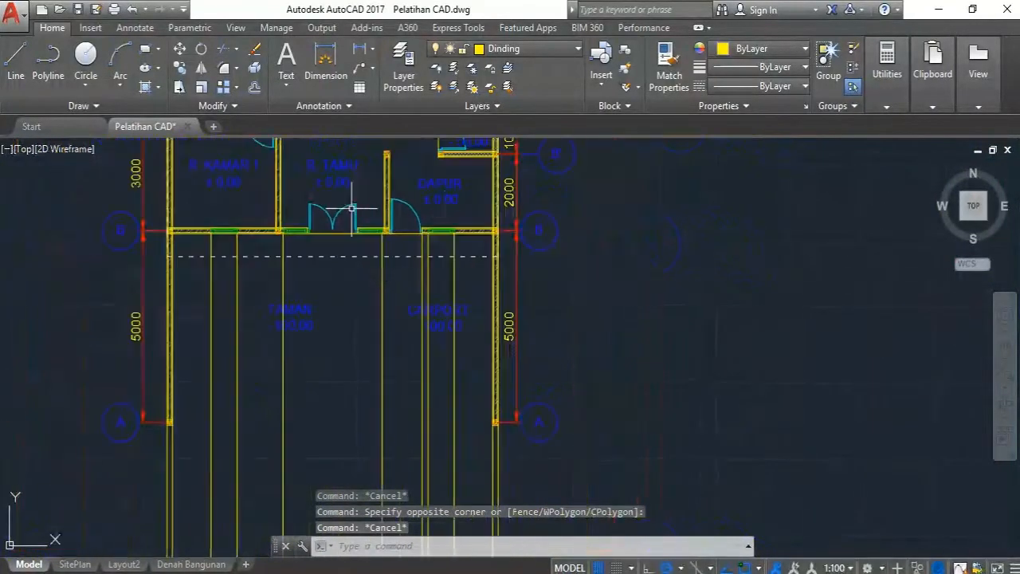
Examine the projection lines at the R. TAMU and DAPUR front windows and doors, down to their lower ends.
scroll(343, 209, "up", 3)
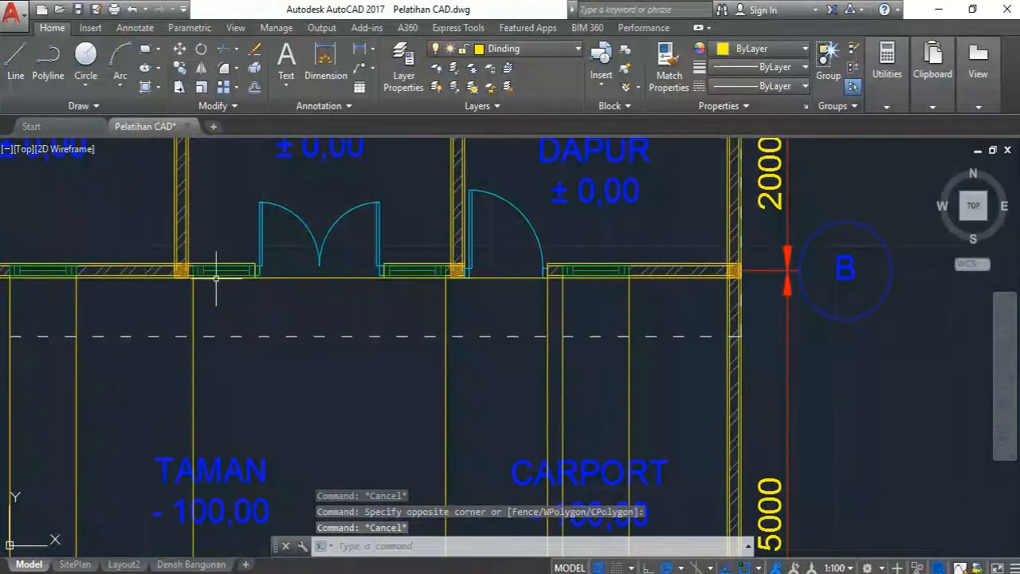
scroll(227, 270, "up", 2)
middle_click_drag(344, 242, 310, 333)
scroll(379, 298, "down", 2)
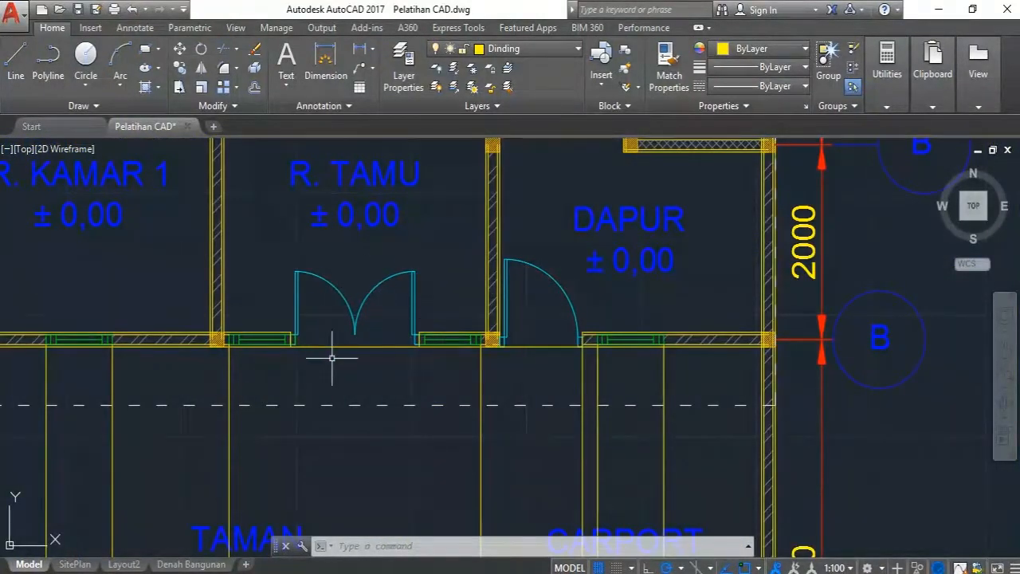
scroll(342, 305, "down", 2)
scroll(414, 300, "up", 2)
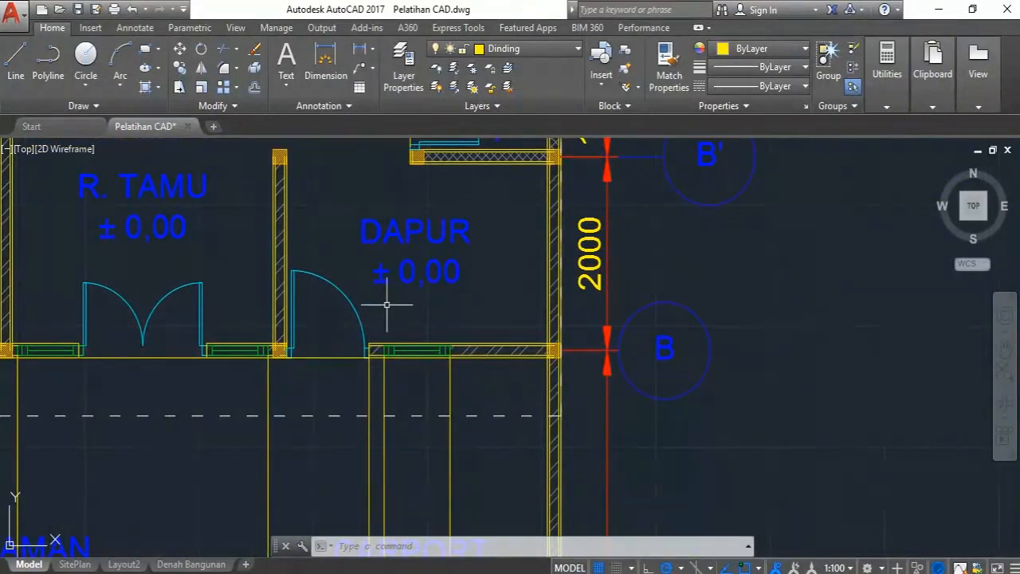
scroll(401, 291, "down", 3)
scroll(381, 279, "down", 5)
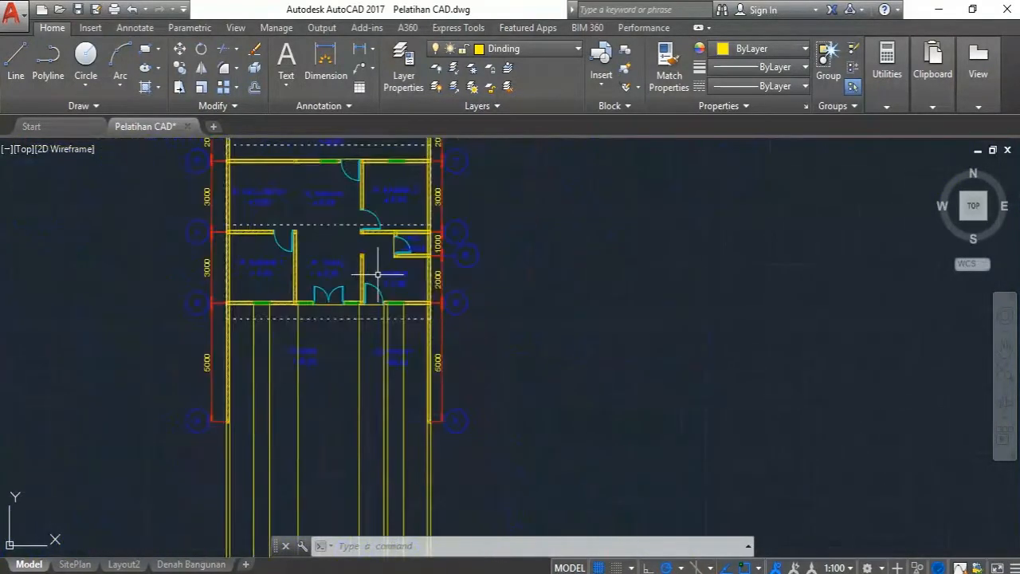
scroll(359, 358, "up", 2)
scroll(340, 324, "up", 2)
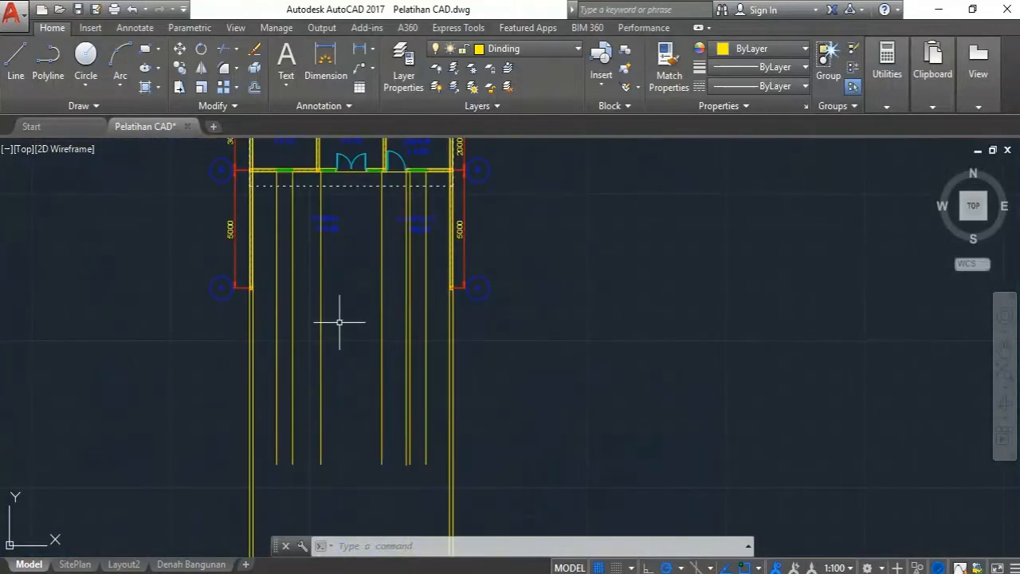
scroll(395, 318, "down", 2)
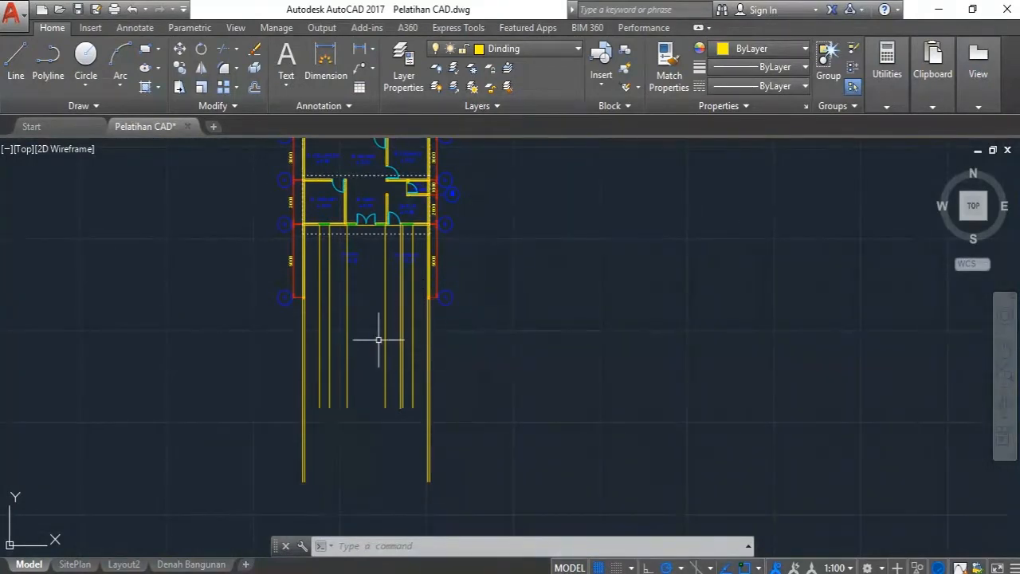
Draw a horizontal line from the lower end of the leftmost window projection line to the right wall's outer projection line.
left_click(21, 86)
scroll(380, 416, "up", 2)
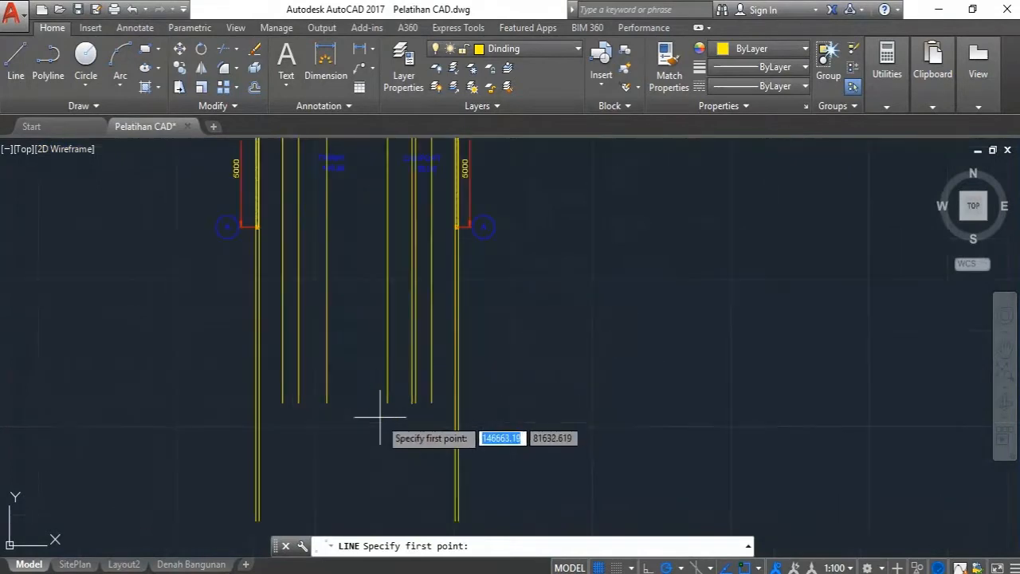
scroll(379, 416, "up", 2)
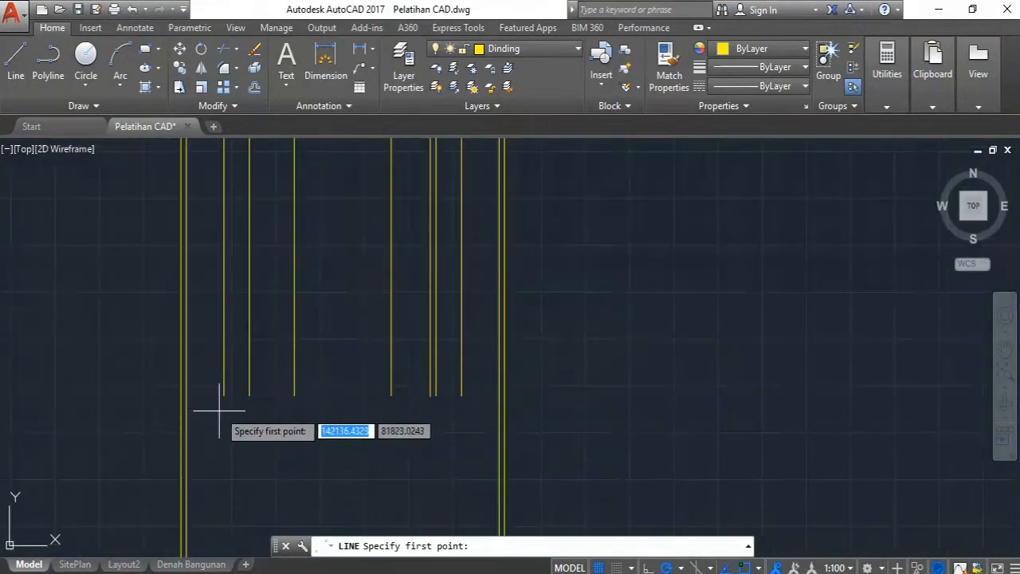
scroll(216, 322, "down", 2)
scroll(206, 368, "up", 2)
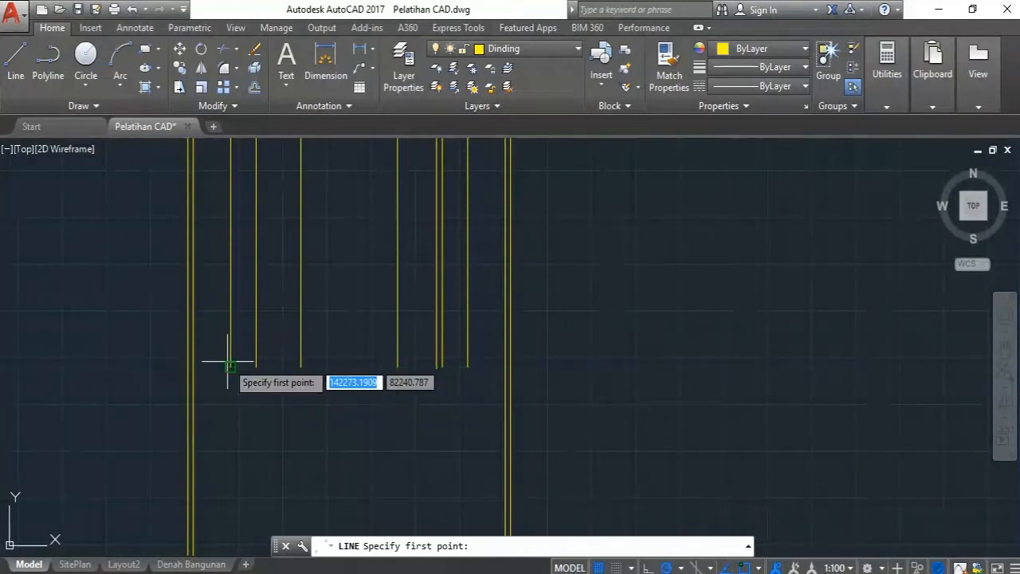
left_click(230, 366)
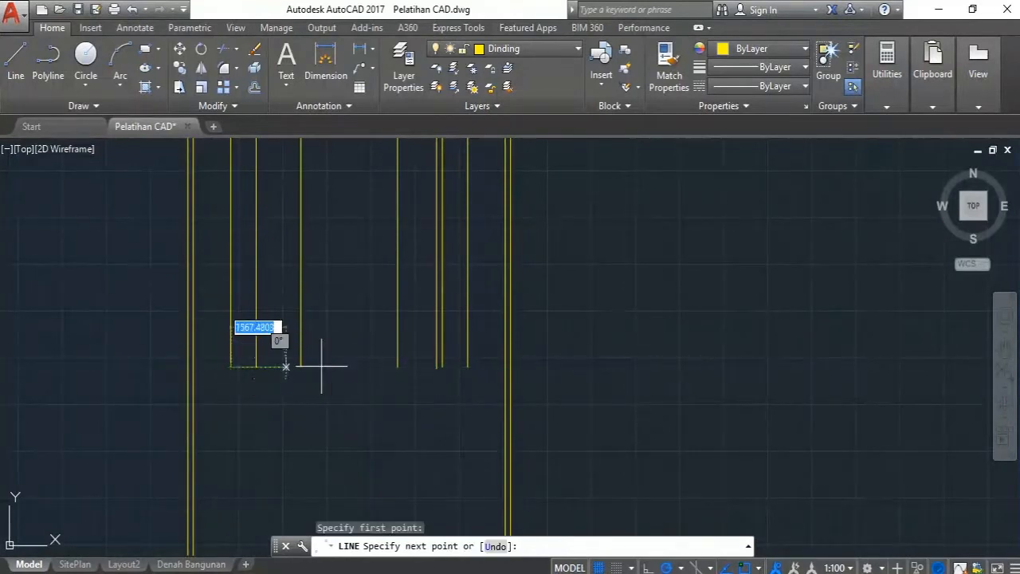
left_click(510, 366)
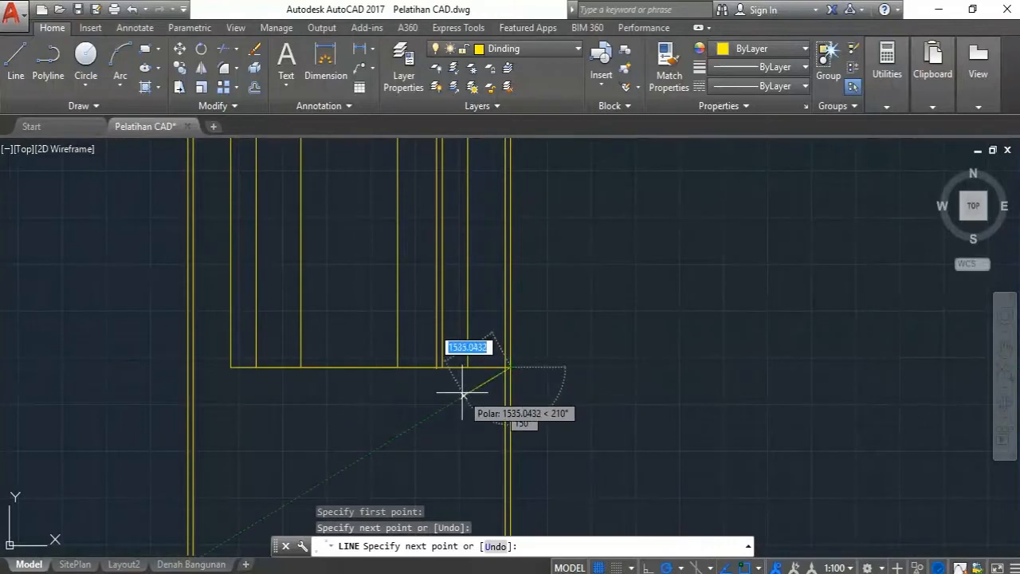
key("Escape")
Stretch the horizontal base line's left end to the left wall's outer projection line.
left_click(489, 388)
left_click(476, 341)
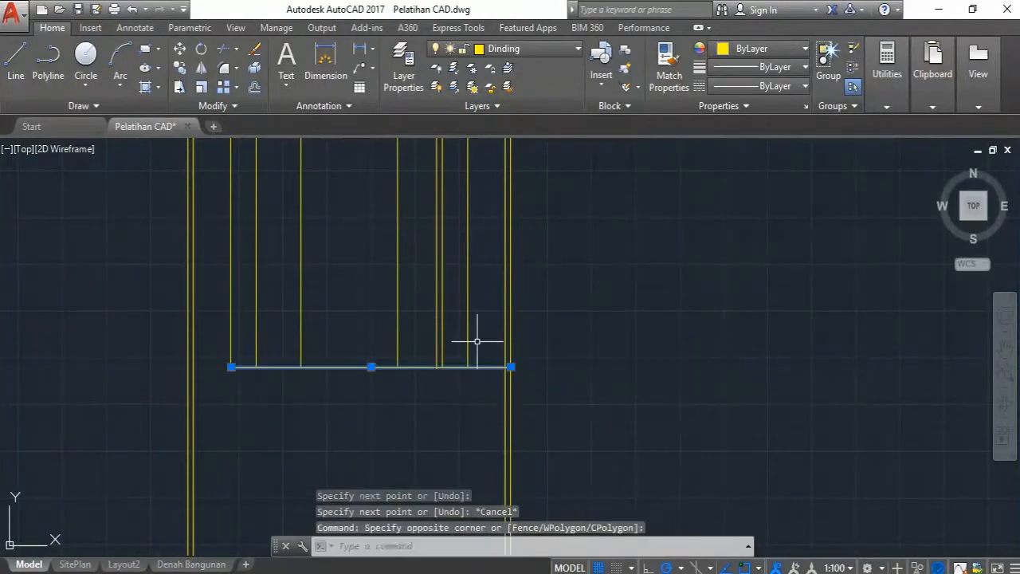
left_click(230, 367)
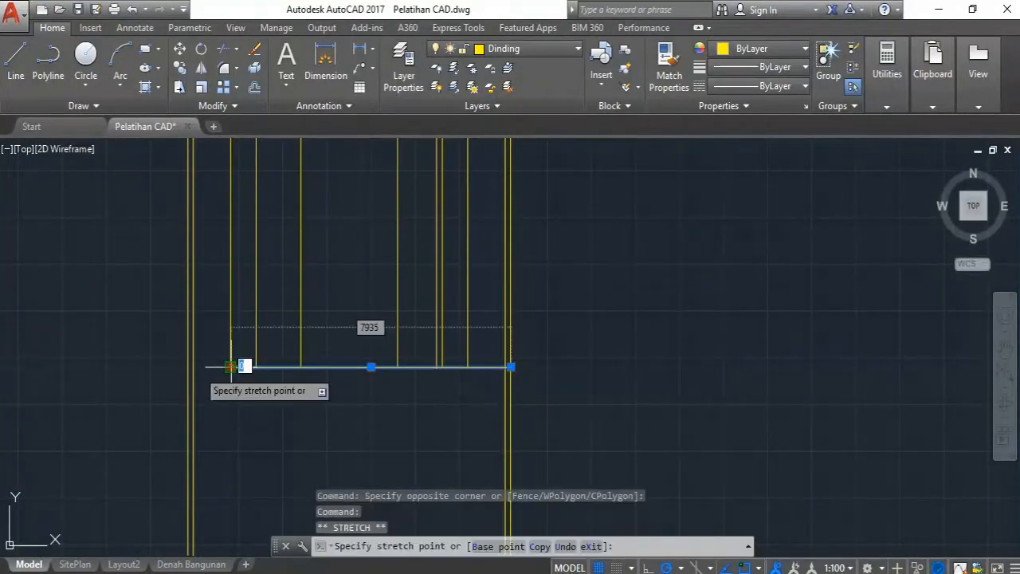
left_click(189, 366)
key("Escape")
Examine the horizontal base line and where it meets the wall, window and door projection lines.
scroll(410, 328, "down", 2)
scroll(464, 351, "up", 8)
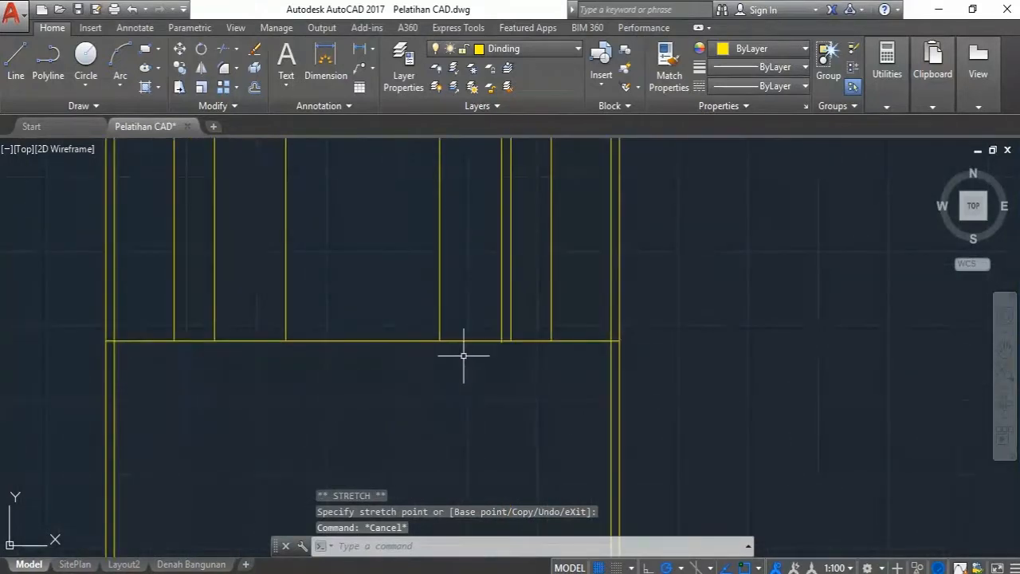
scroll(516, 374, "down", 2)
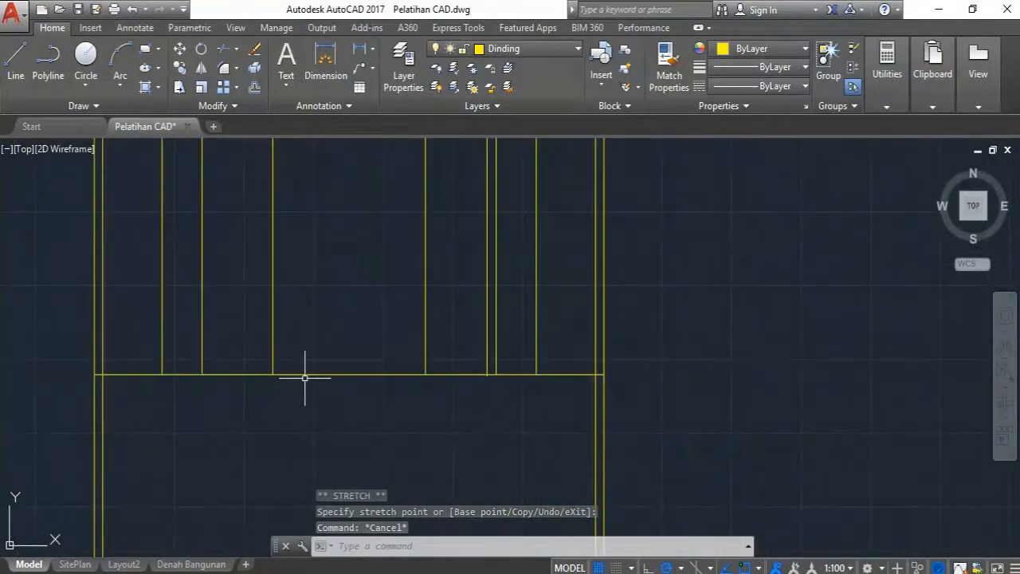
scroll(335, 364, "down", 2)
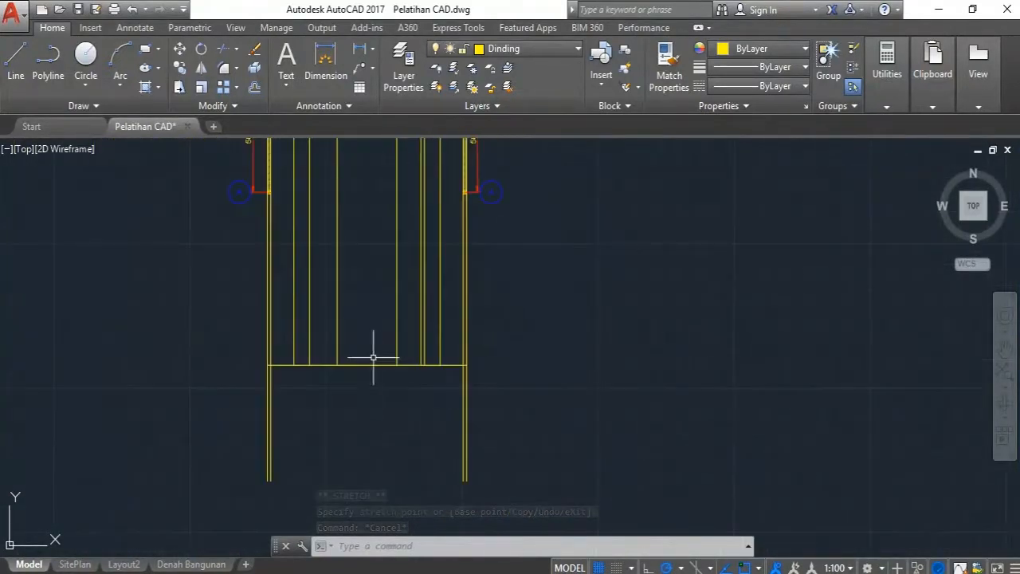
left_click(405, 360)
left_click(376, 409)
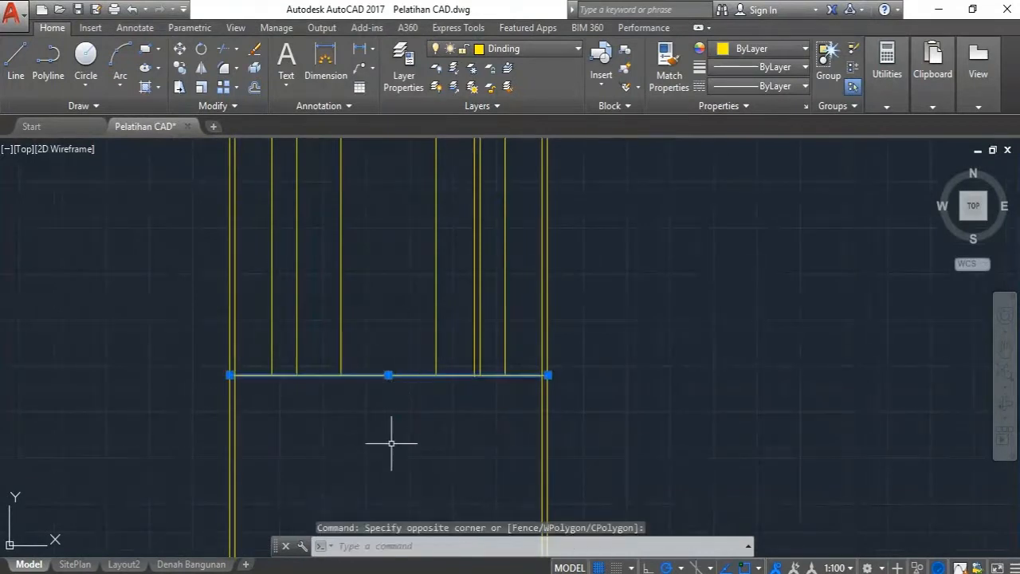
middle_click_drag(382, 383, 356, 433)
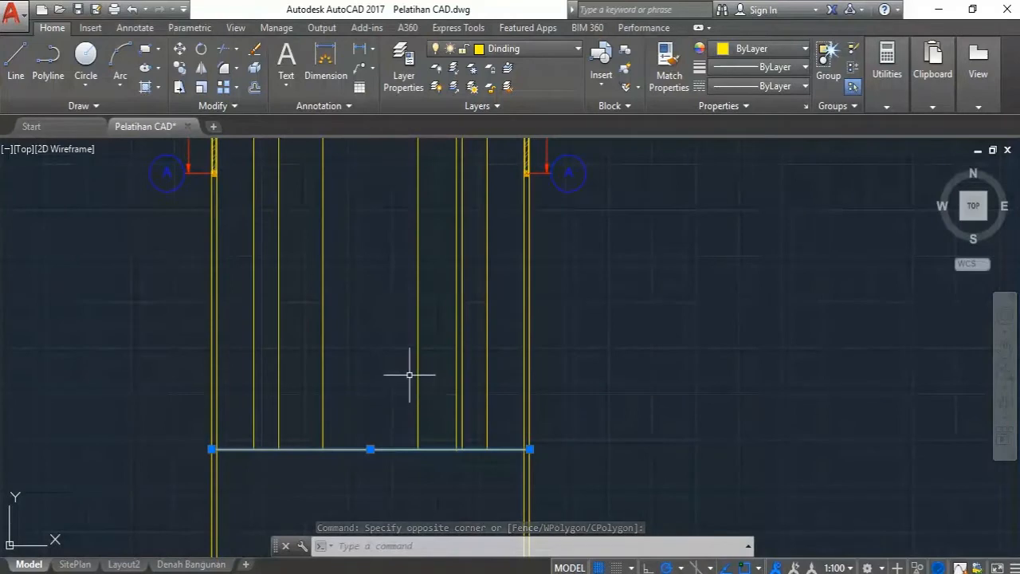
key("Escape")
scroll(376, 345, "down", 3)
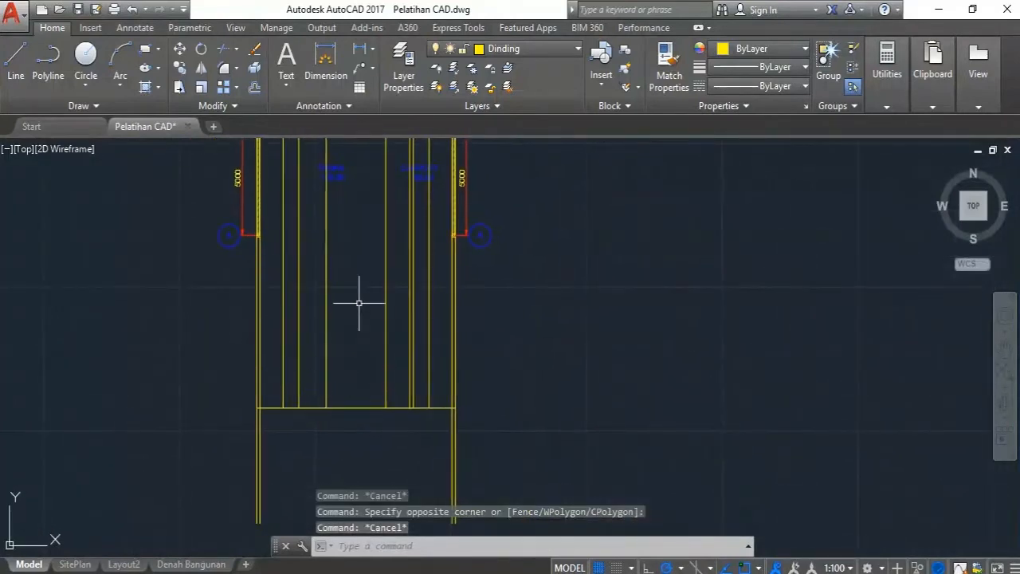
middle_click_drag(358, 303, 292, 303)
middle_click_drag(387, 380, 392, 329)
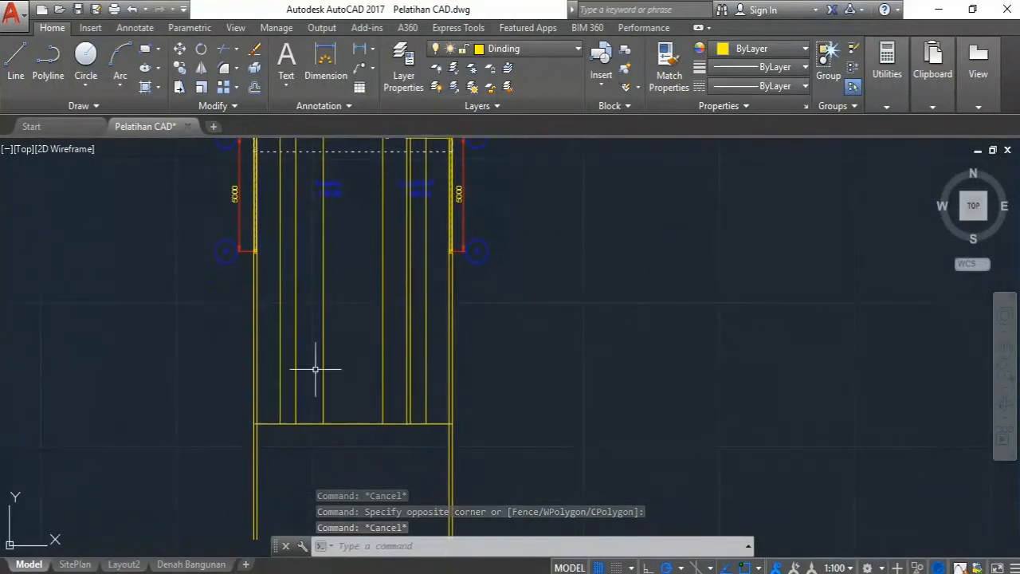
Copy the horizontal base line 3000 straight up from its midpoint.
scroll(346, 417, "up", 2)
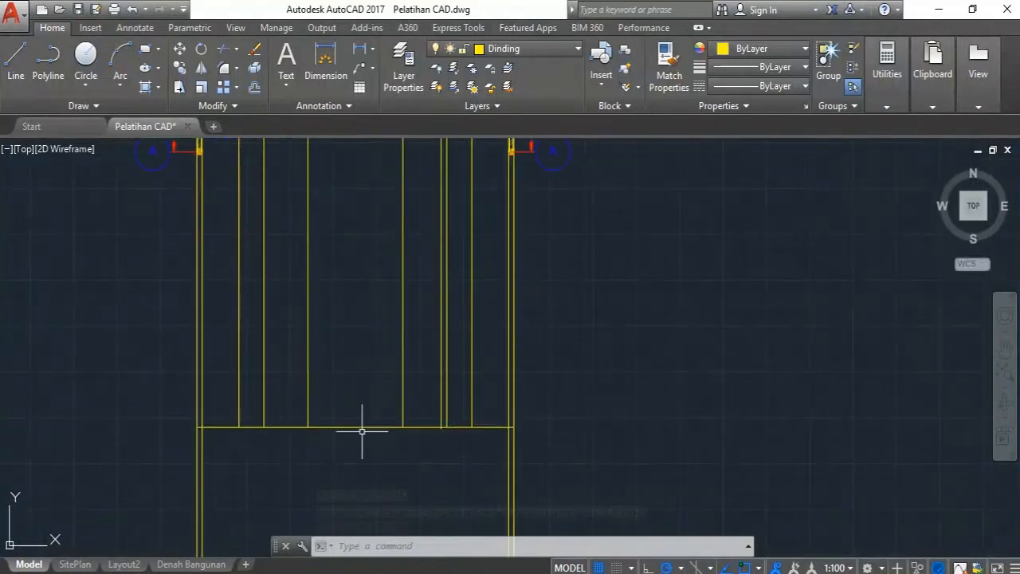
left_click(364, 438)
left_click(349, 407)
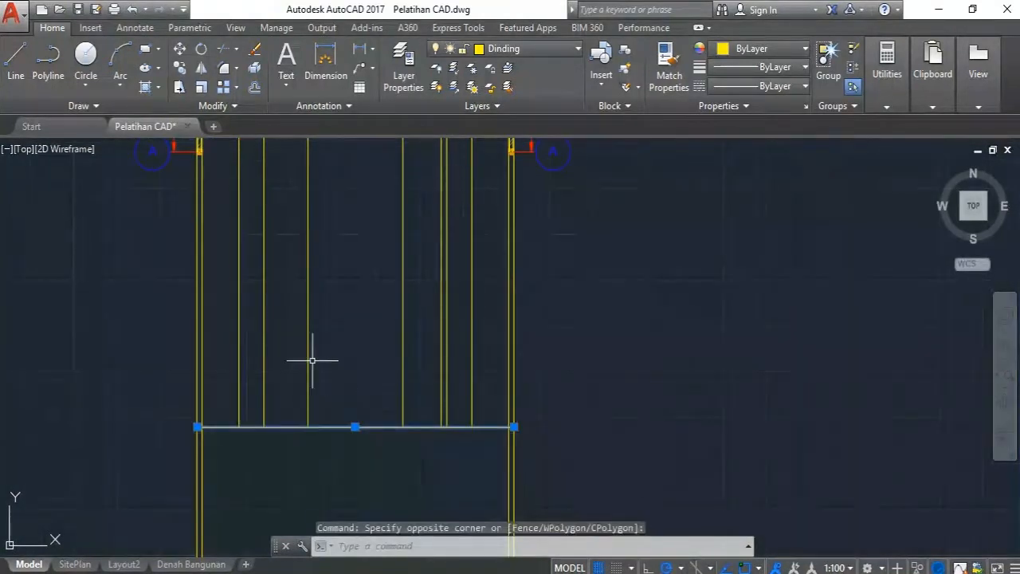
left_click(179, 69)
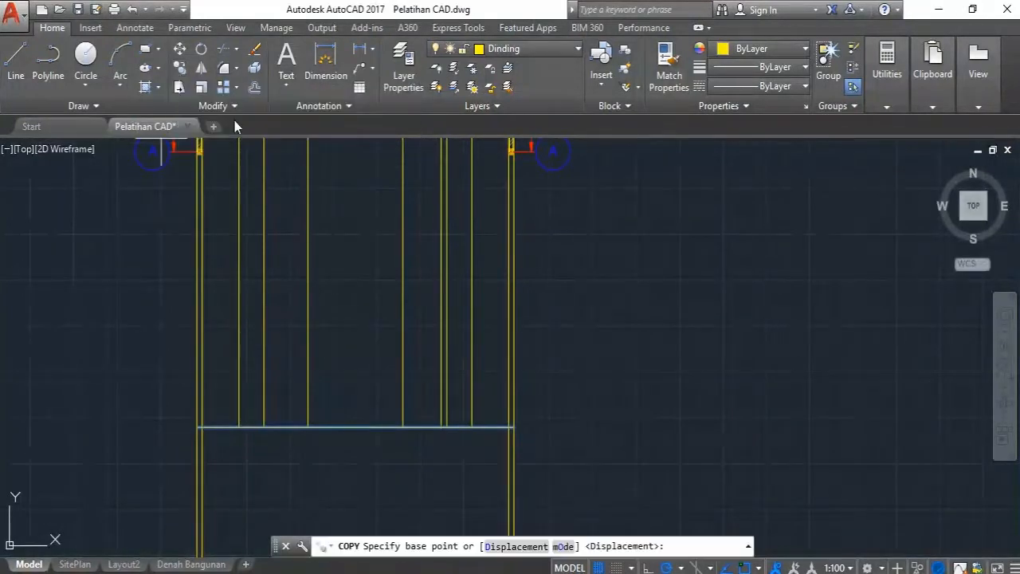
left_click(355, 427)
type("3000")
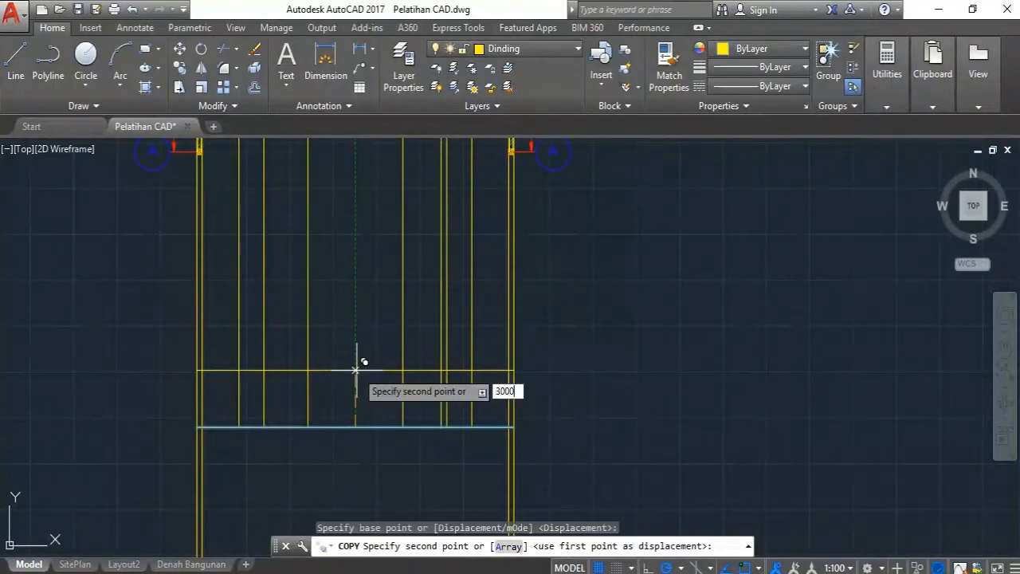
key("Return")
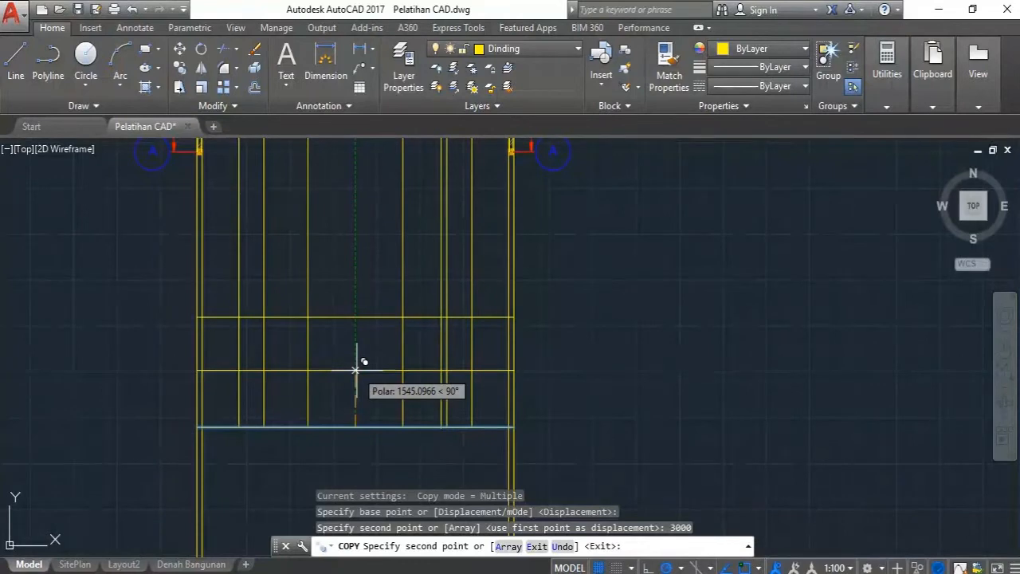
key("Return")
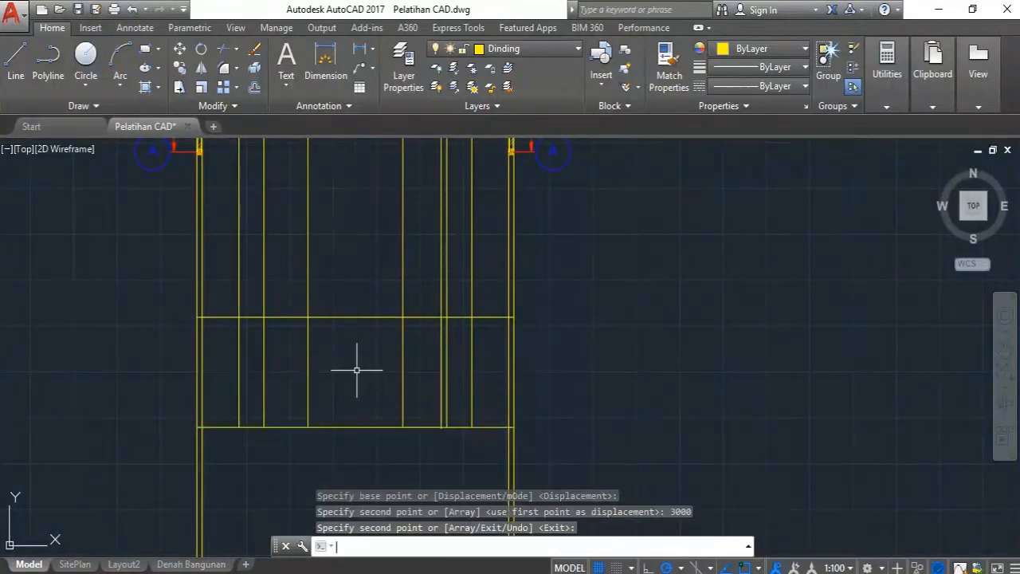
Copy the upper horizontal line another 2000 straight up from its midpoint and finish copying.
middle_click_drag(376, 361, 364, 349)
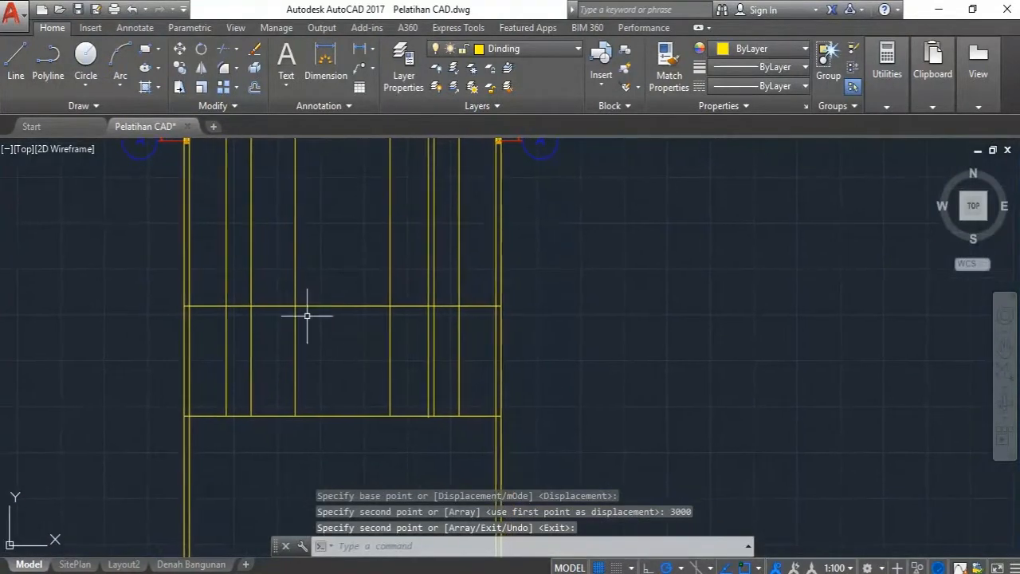
scroll(374, 322, "down", 2)
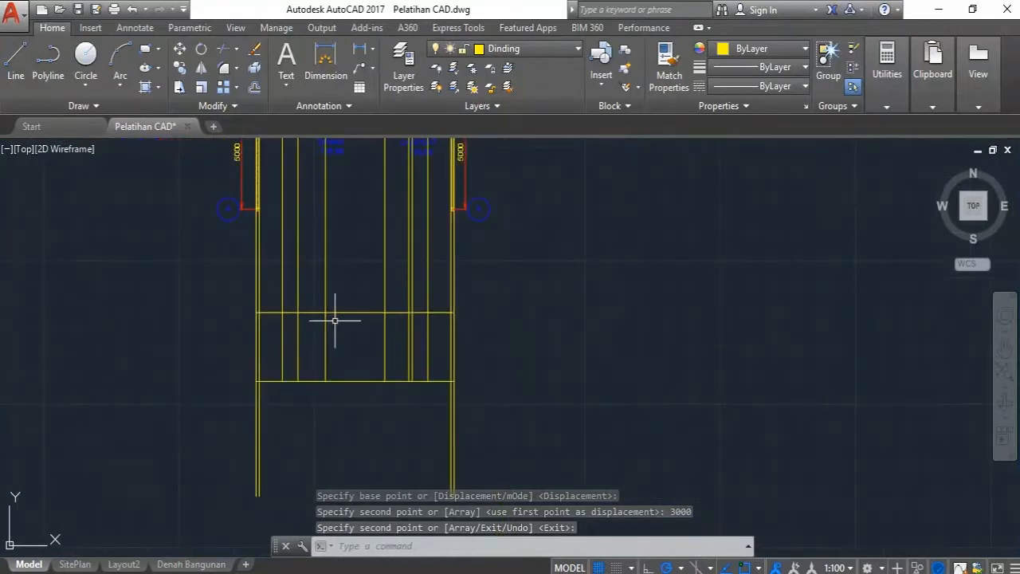
scroll(366, 296, "up", 2)
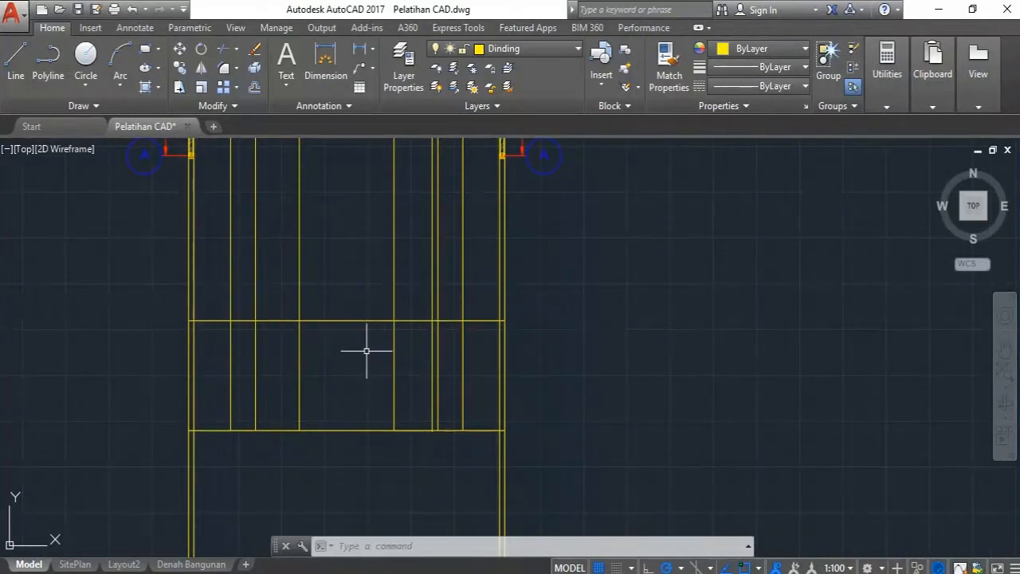
middle_click_drag(339, 306, 345, 366)
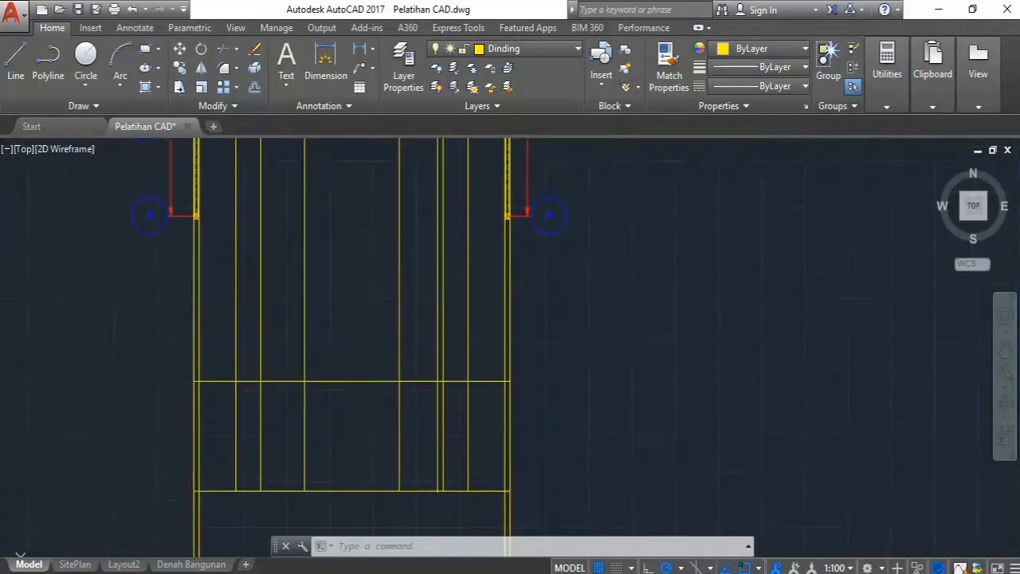
left_click(355, 404)
left_click(335, 362)
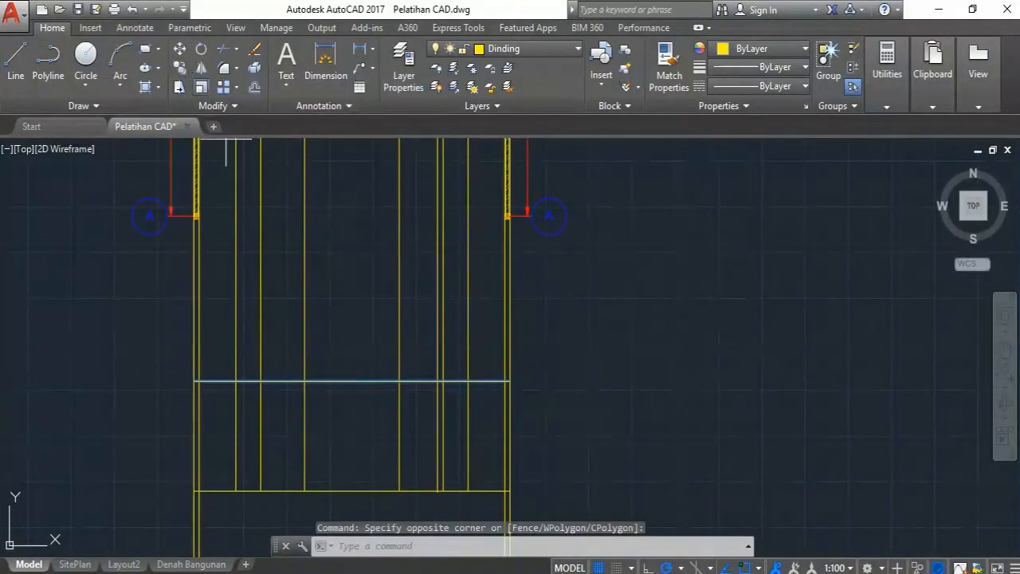
left_click(179, 68)
left_click(352, 382)
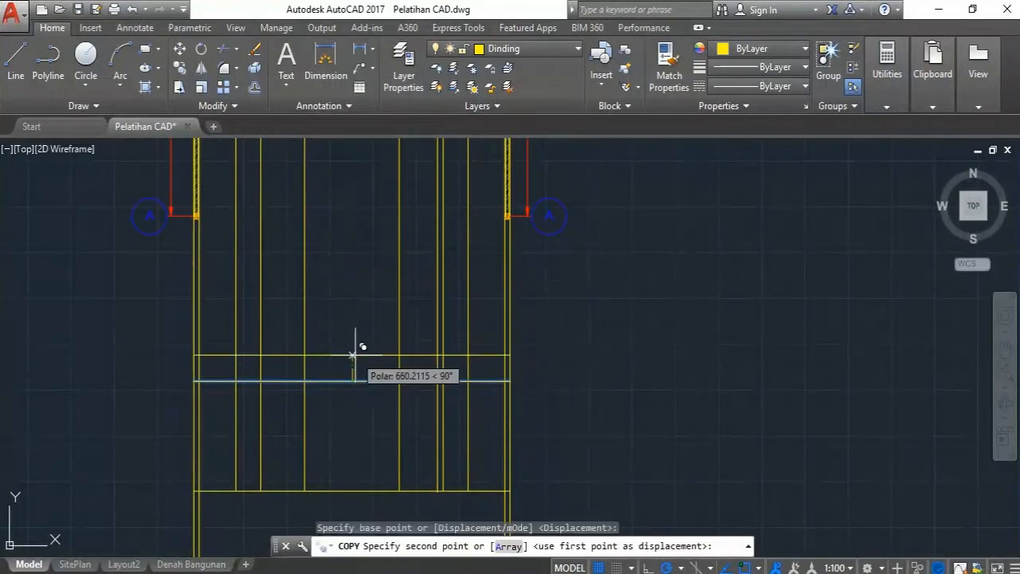
type("2")
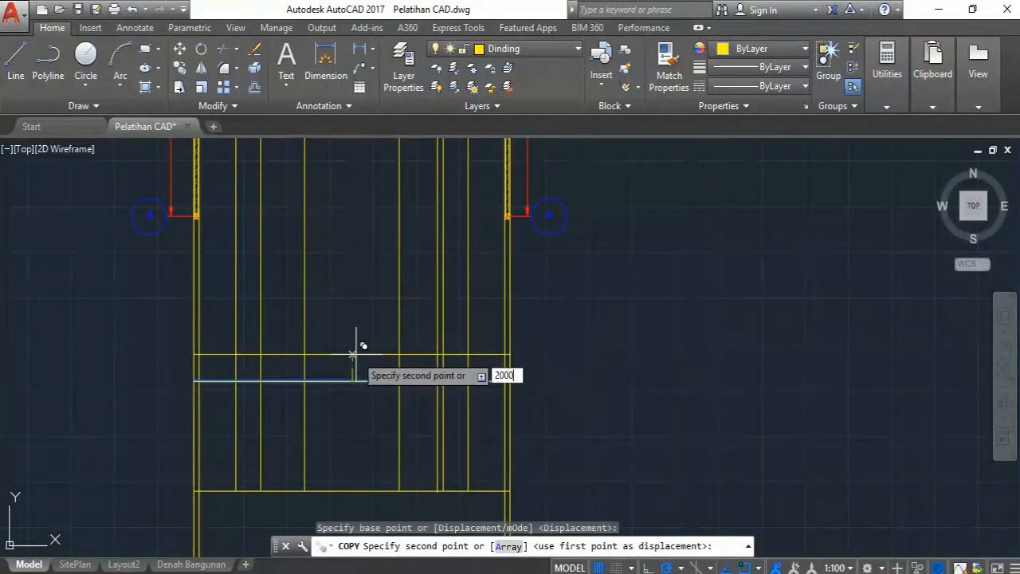
type("000")
key("Return")
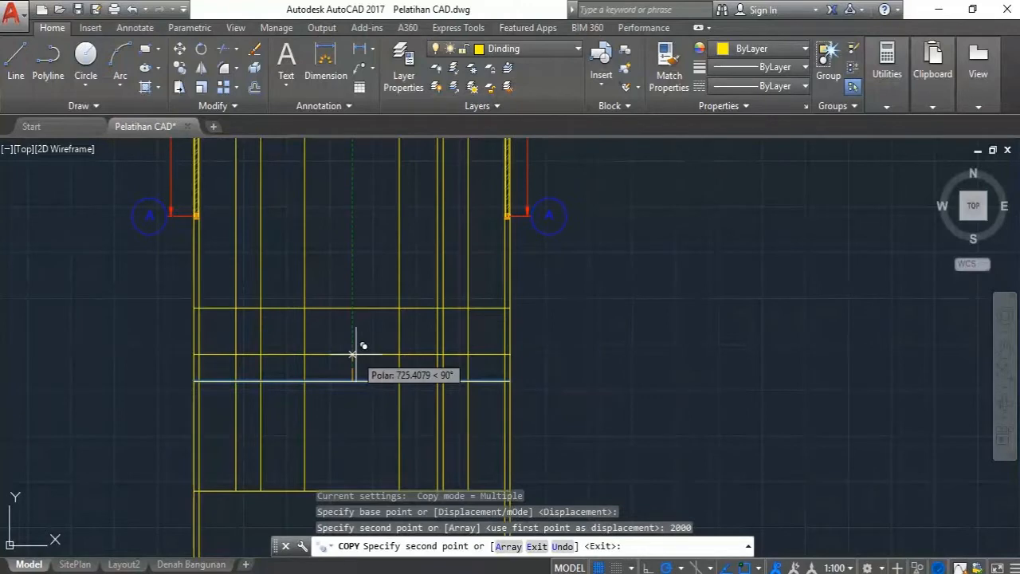
middle_click_drag(547, 295, 526, 322)
key("Escape")
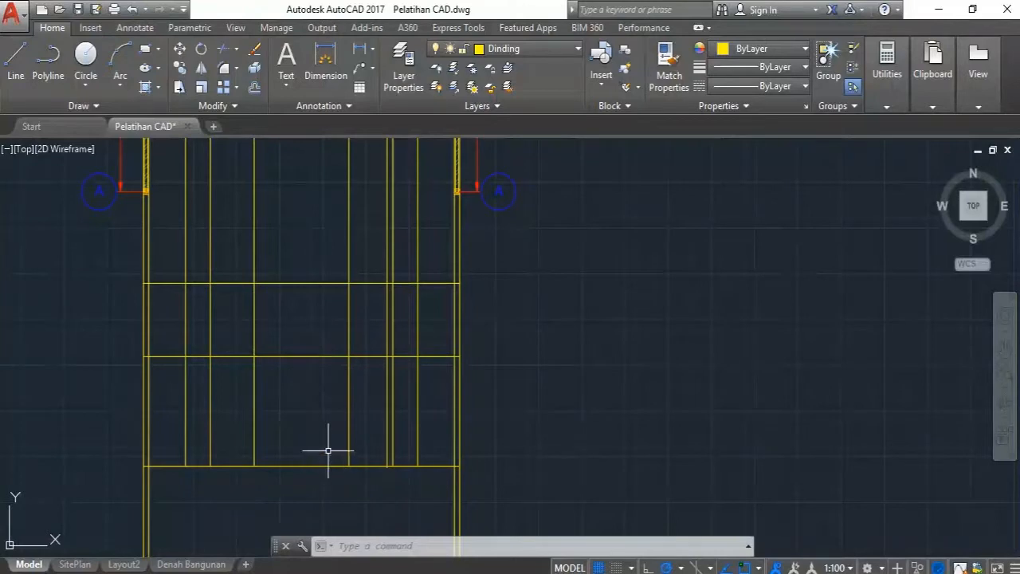
Examine the elevation's base, wall-height and roof-height lines, highlighting the roof-height line and the base line.
scroll(359, 356, "down", 3)
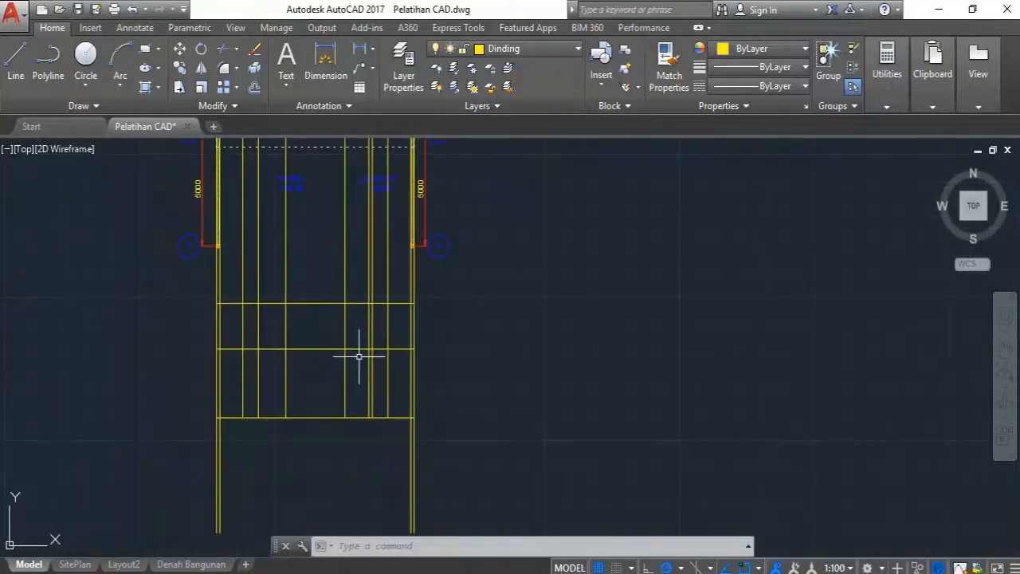
scroll(351, 335, "up", 2)
scroll(482, 426, "down", 2)
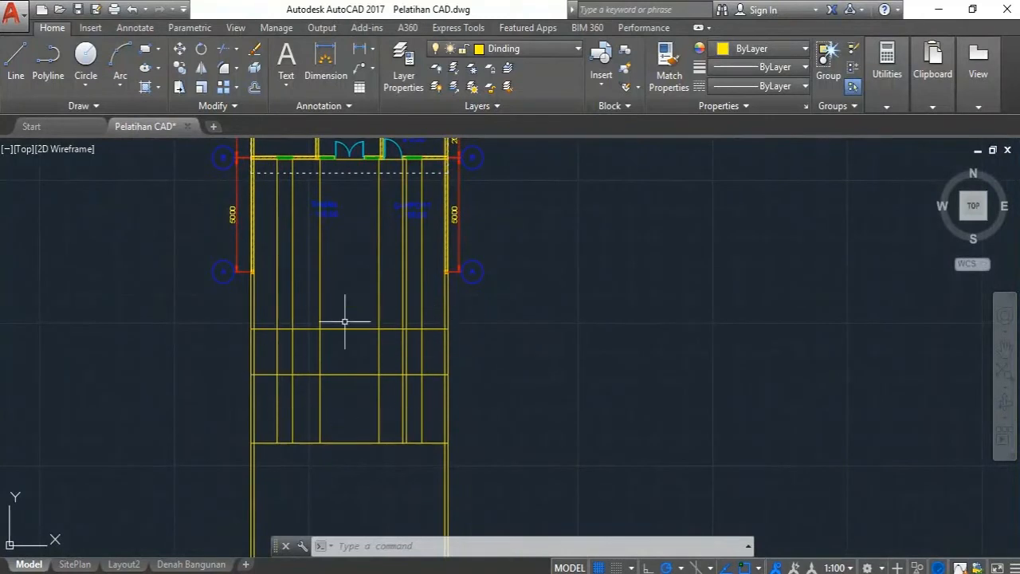
scroll(344, 321, "up", 2)
left_click(373, 334)
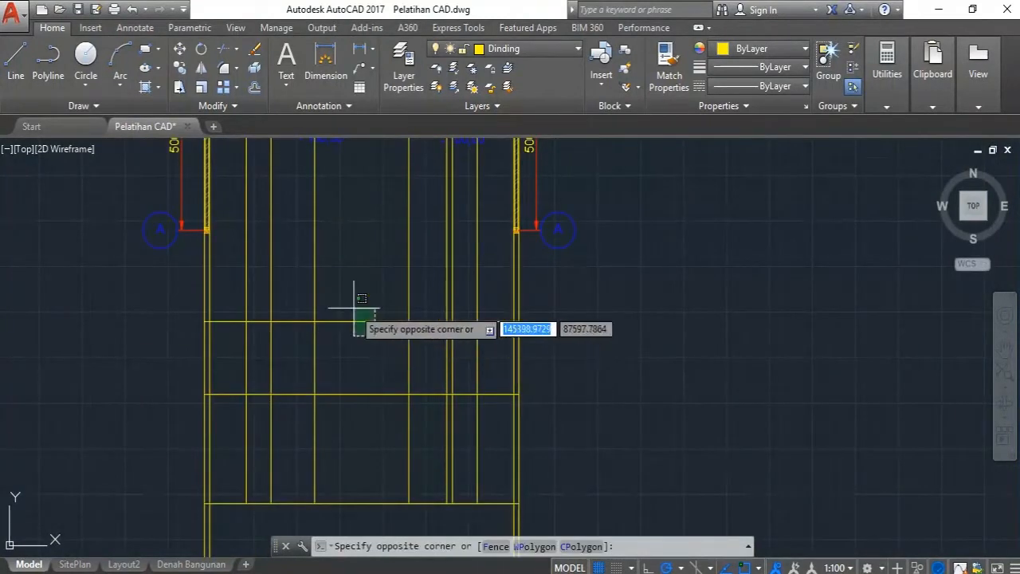
left_click(355, 306)
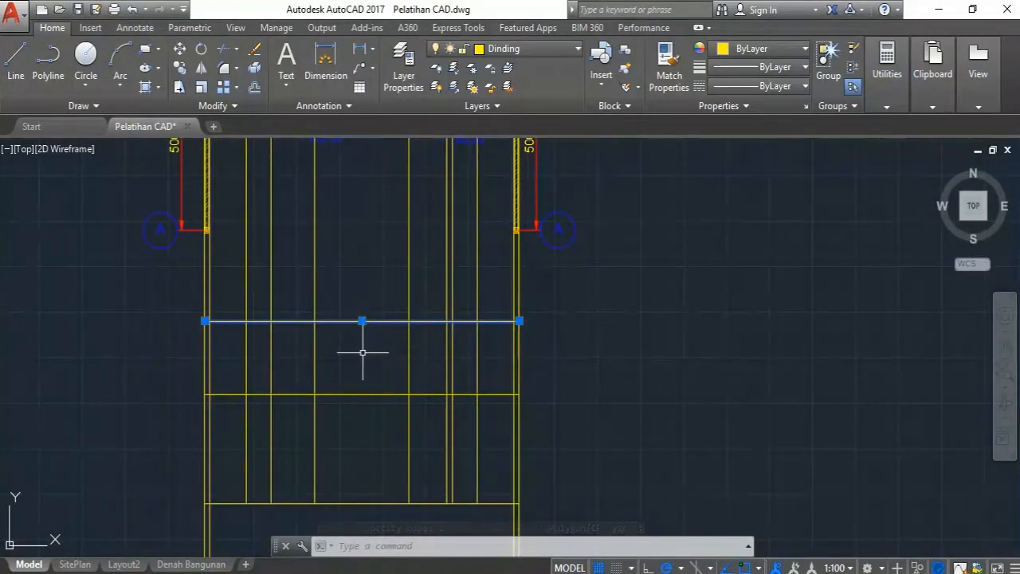
middle_click_drag(367, 378, 355, 364)
left_click(371, 502)
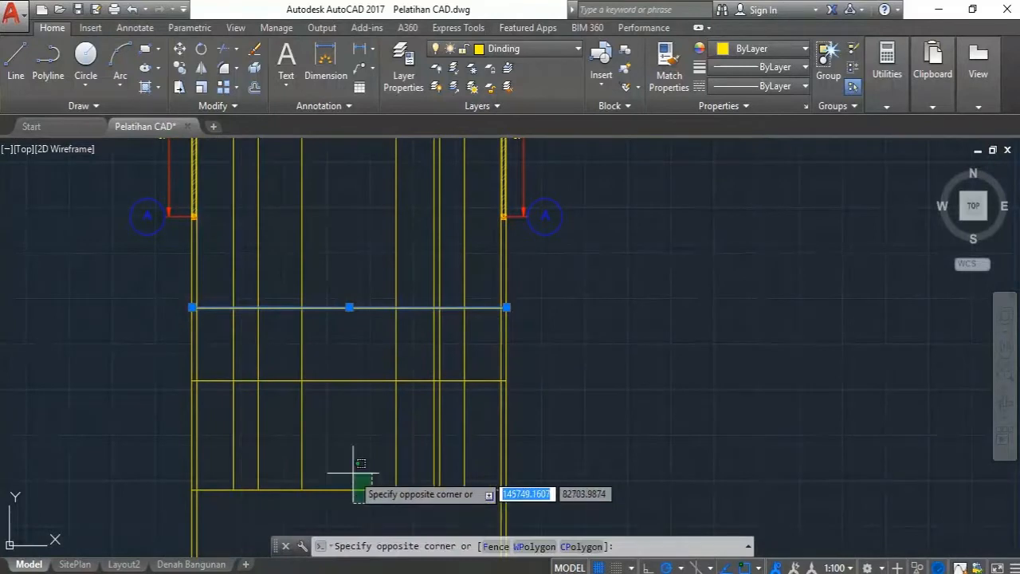
left_click(353, 478)
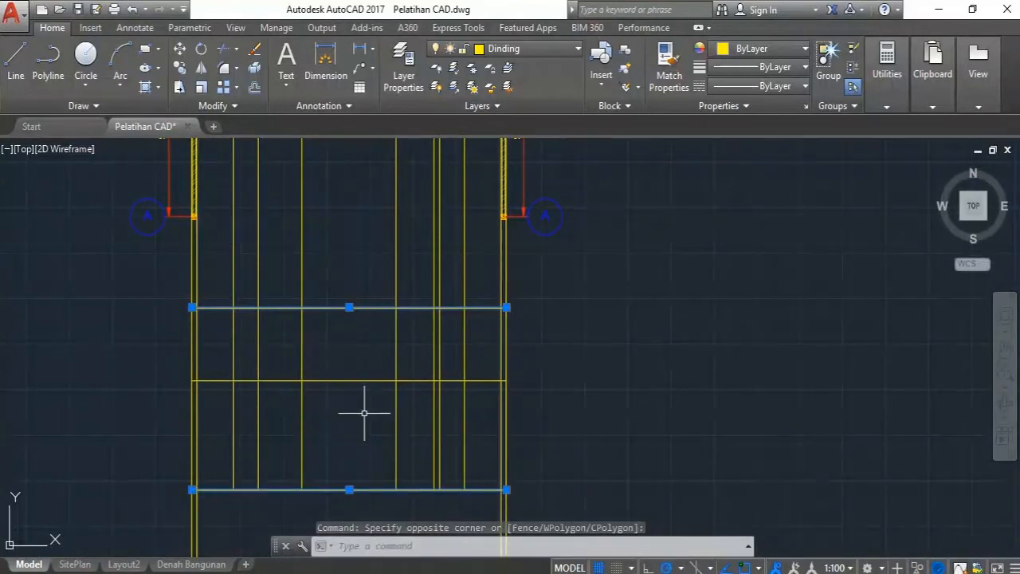
key("Escape")
Trim all vertical projection lines above the roof-height line, using all the elevation lines as cutting edges.
scroll(347, 360, "down", 2)
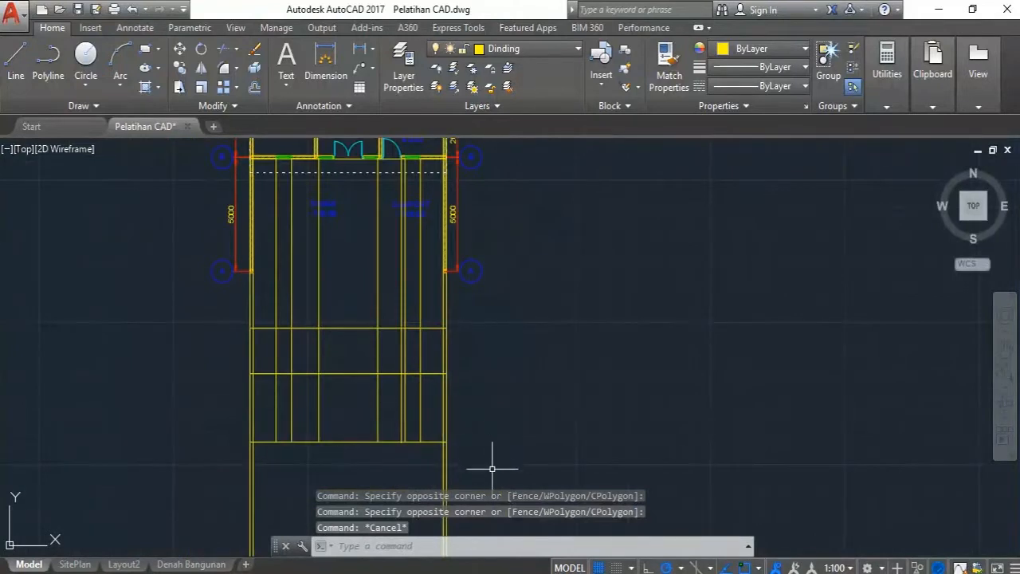
left_click(492, 468)
left_click(243, 322)
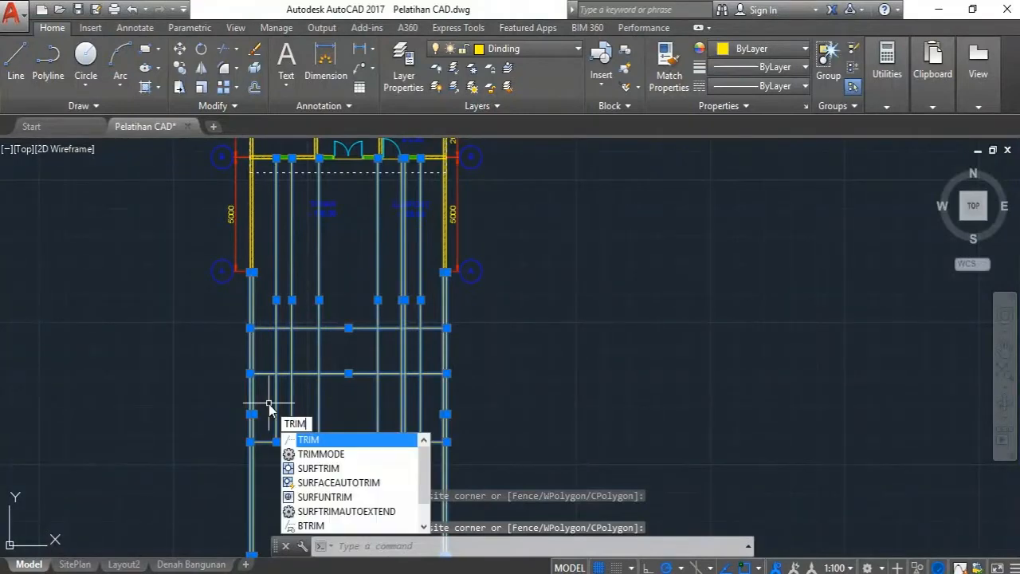
key("Return")
scroll(454, 300, "up", 2)
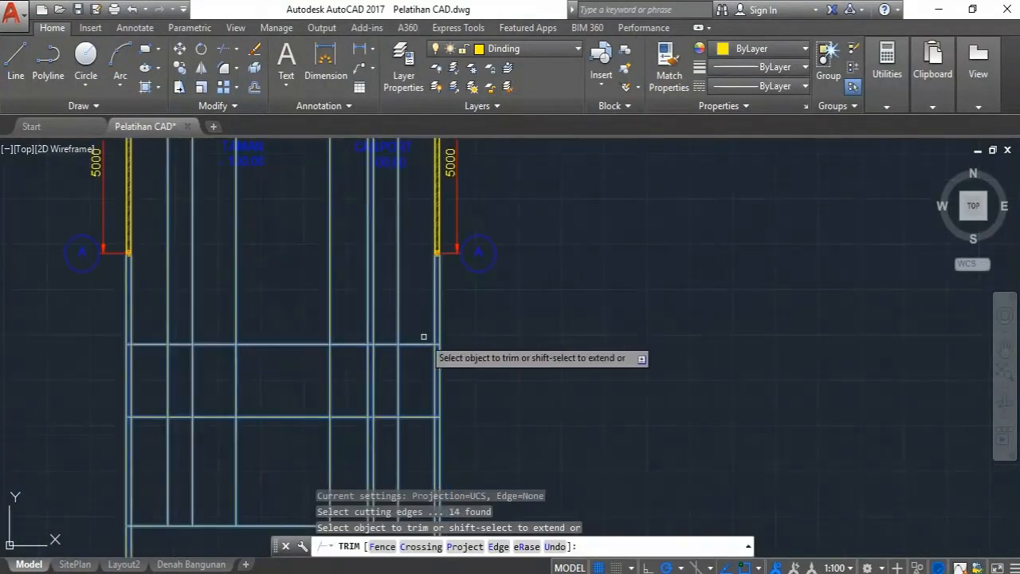
left_click(477, 312)
left_click(95, 317)
Trim the outer wall projection lines below the base line and finish trimming.
scroll(470, 318, "down", 3)
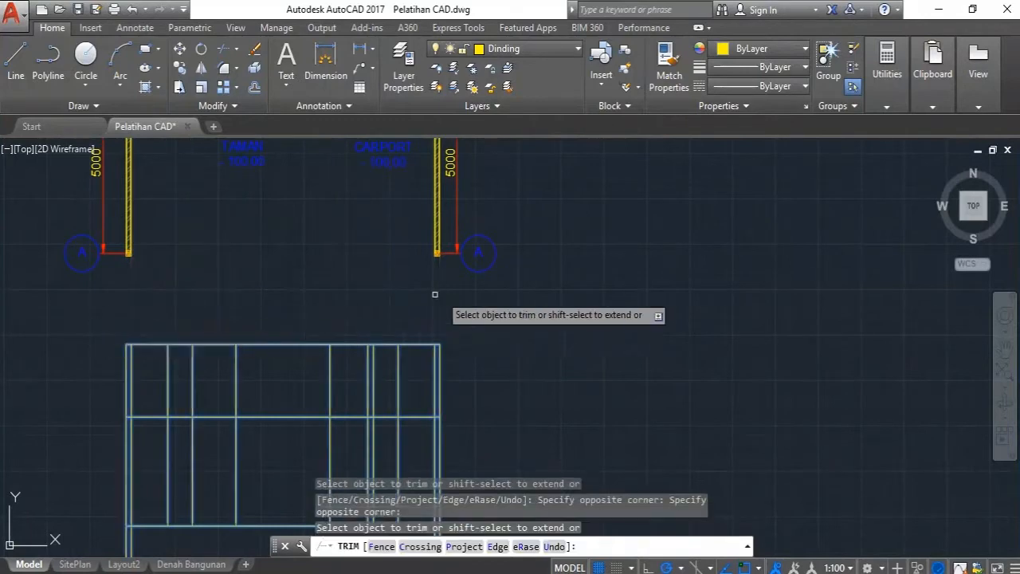
left_click(524, 417)
left_click(293, 392)
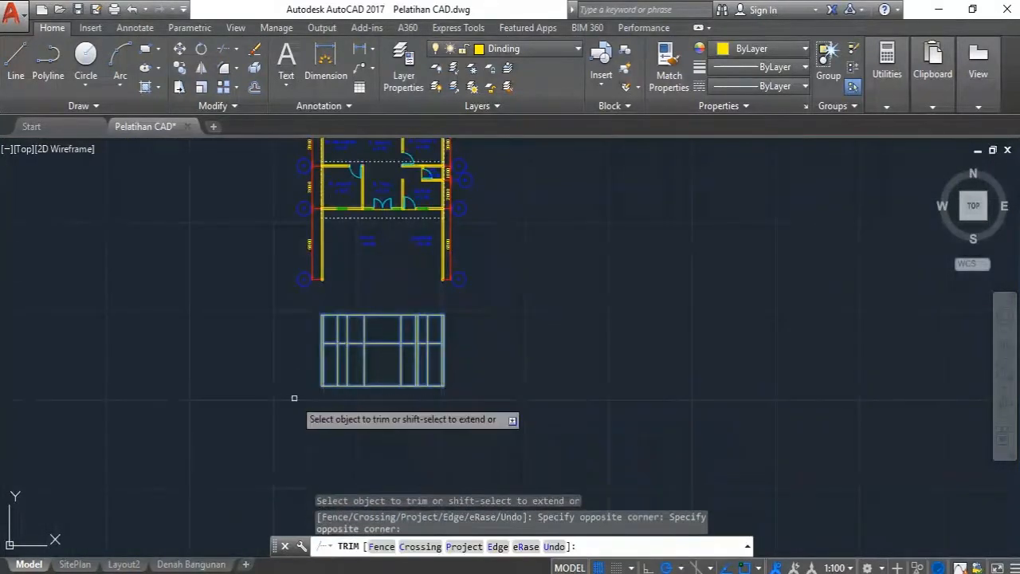
scroll(360, 358, "up", 2)
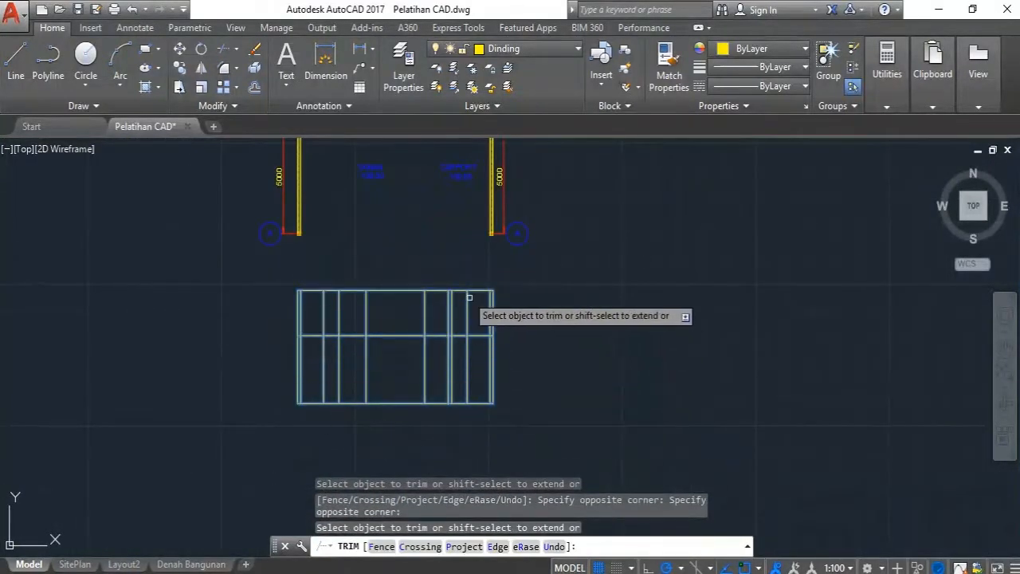
middle_click_drag(387, 345, 355, 384)
key("Return")
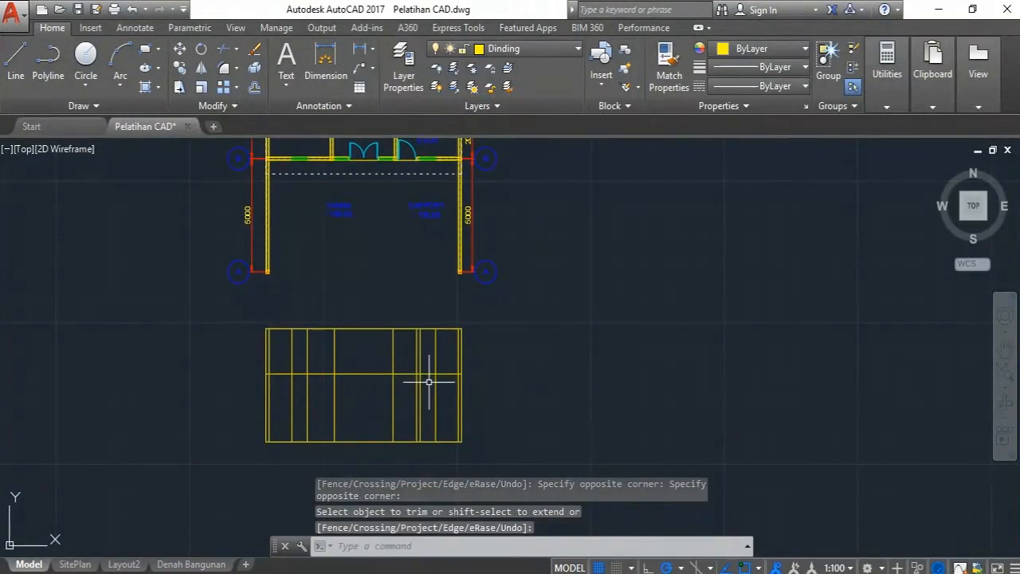
Examine the trimmed elevation outline and the separate door and window elevation drawings to the right of the floor plan.
middle_click_drag(428, 381, 414, 369)
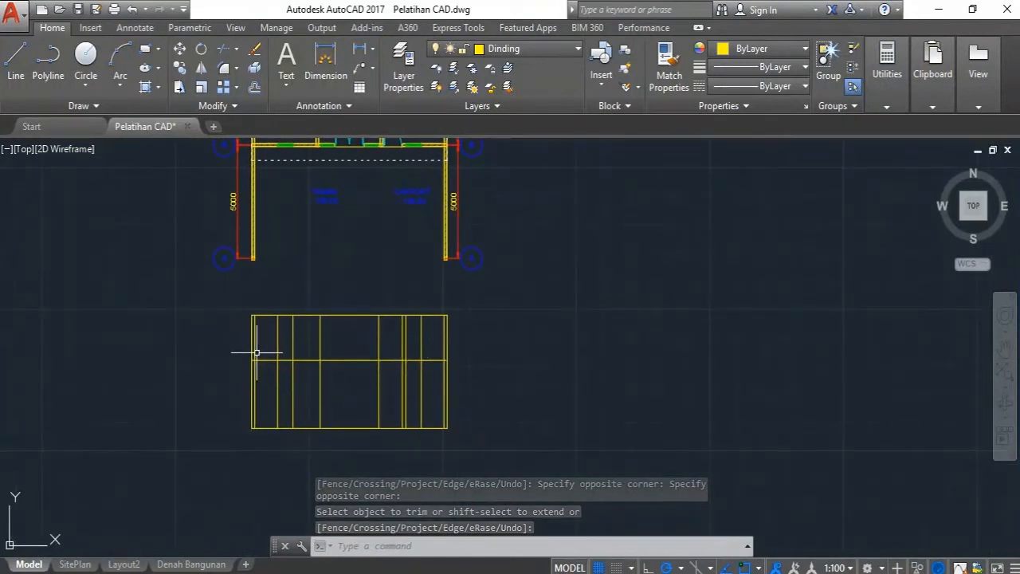
scroll(391, 326, "up", 2)
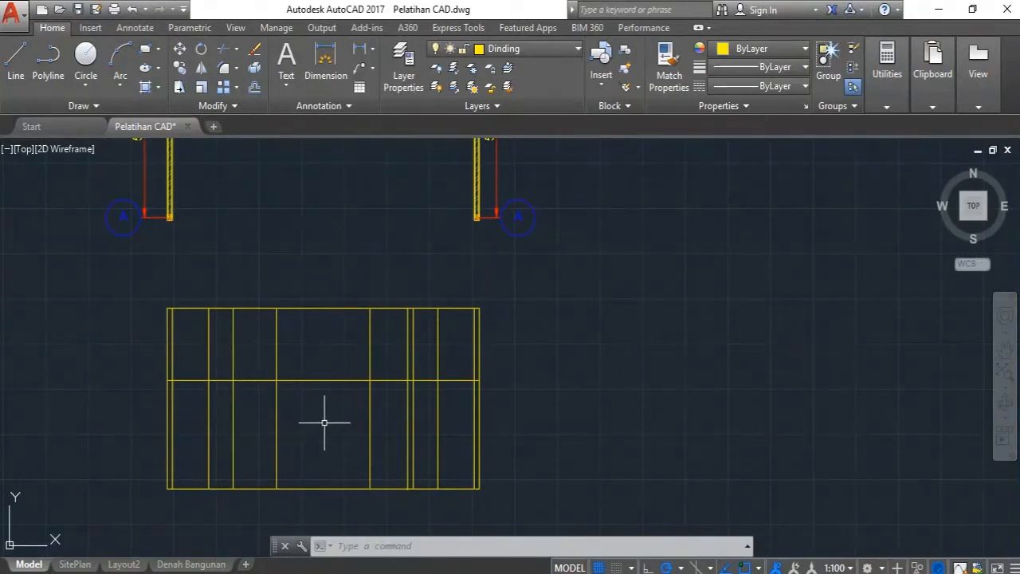
scroll(330, 390, "down", 2)
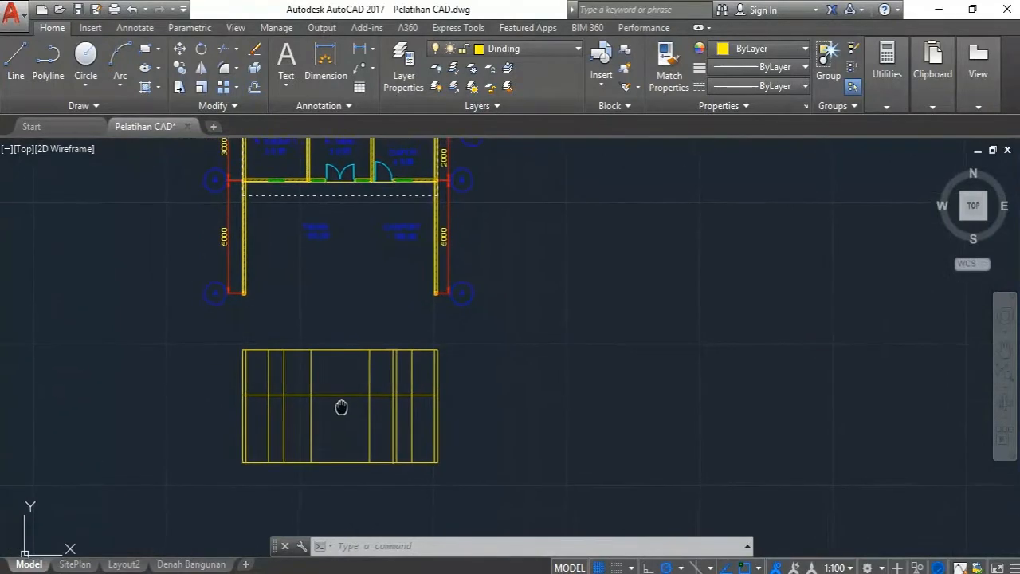
scroll(343, 409, "up", 2)
scroll(353, 414, "down", 10)
scroll(478, 344, "up", 10)
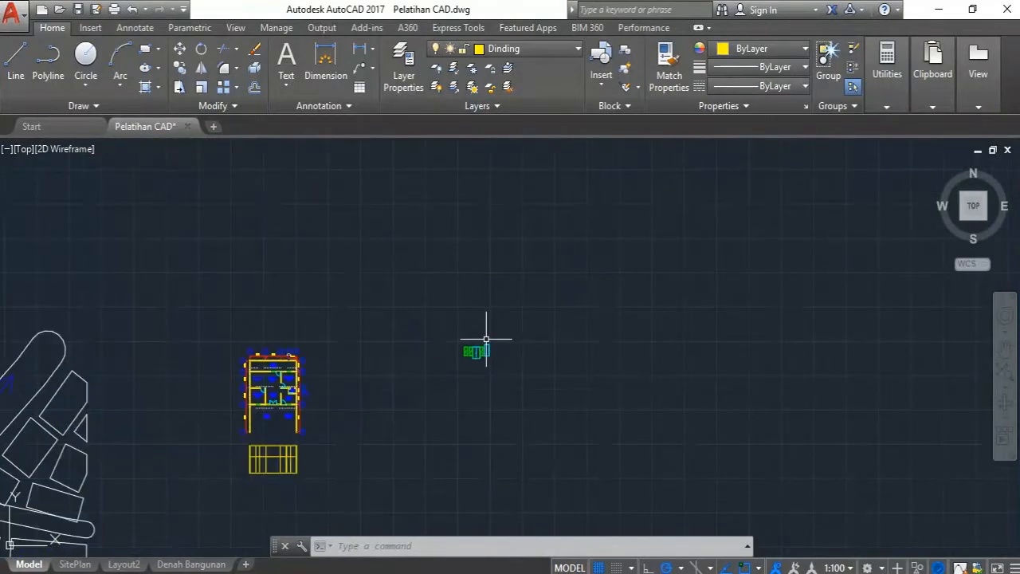
scroll(432, 392, "up", 2)
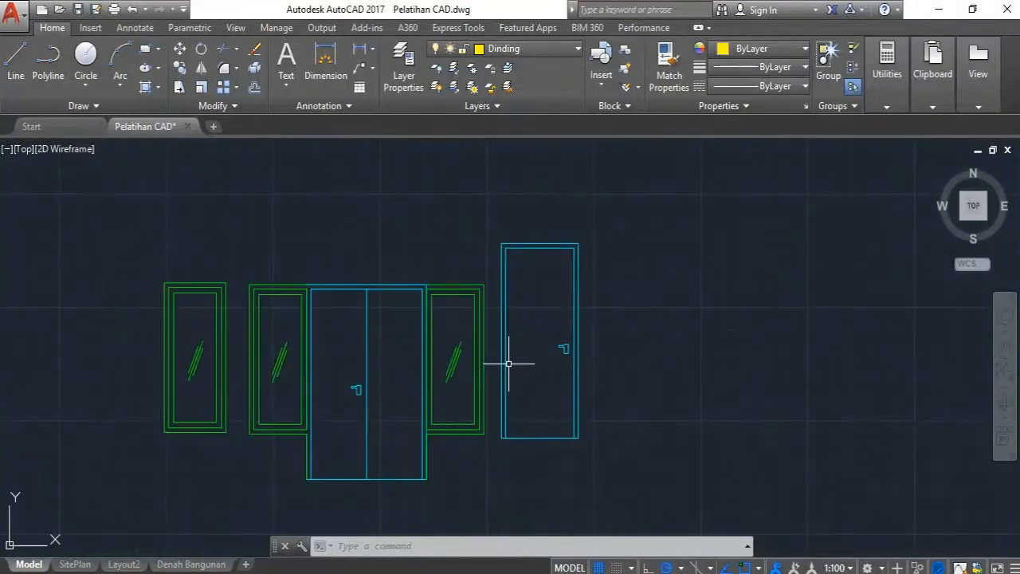
scroll(443, 282, "down", 4)
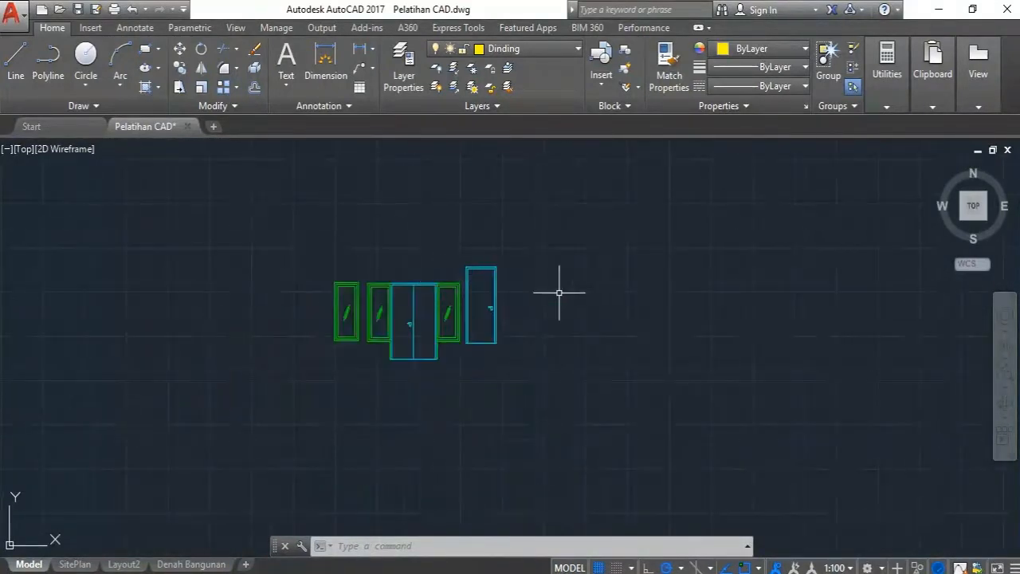
scroll(398, 326, "up", 2)
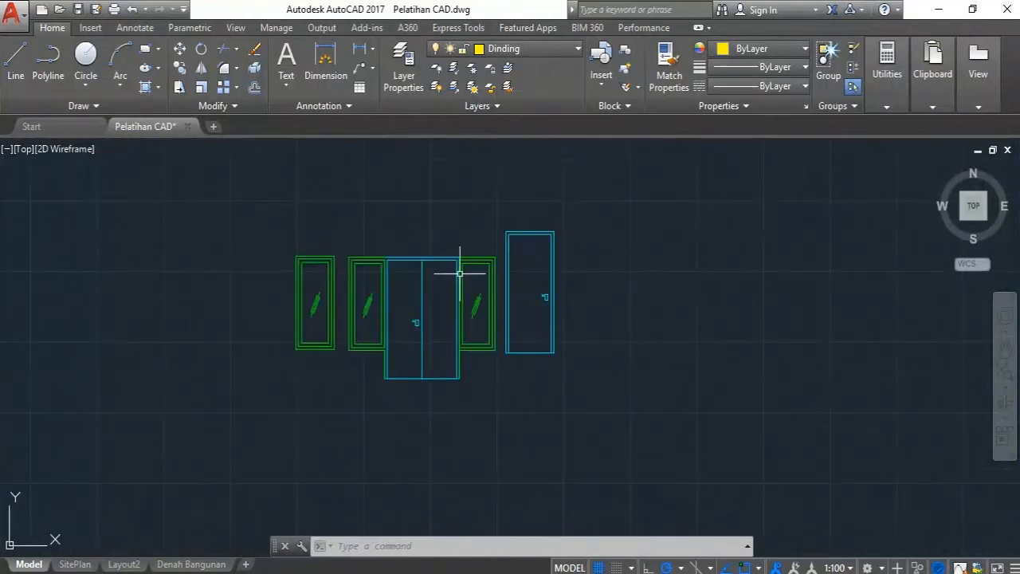
scroll(493, 263, "up", 2)
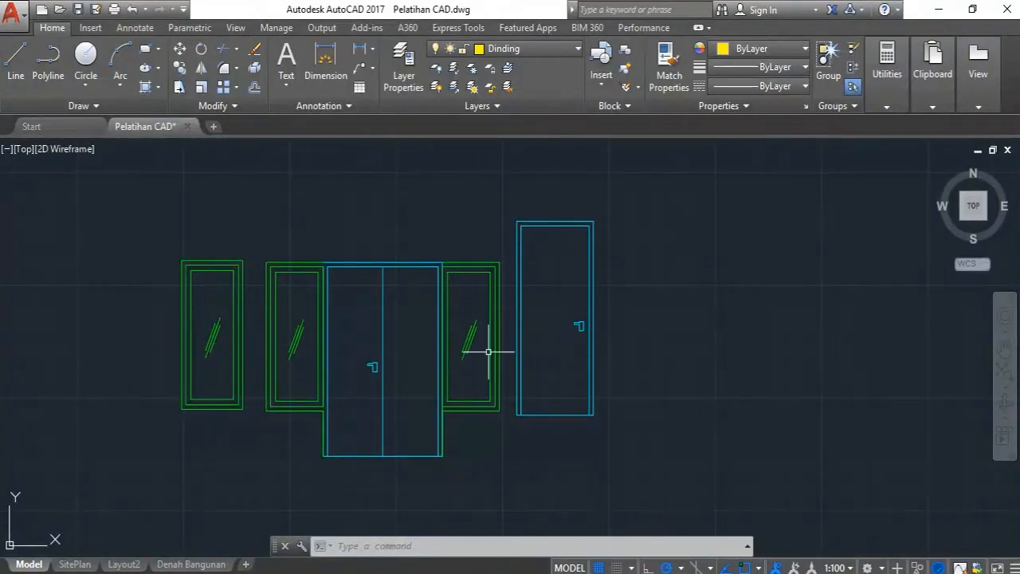
scroll(662, 367, "down", 2)
scroll(543, 436, "up", 2)
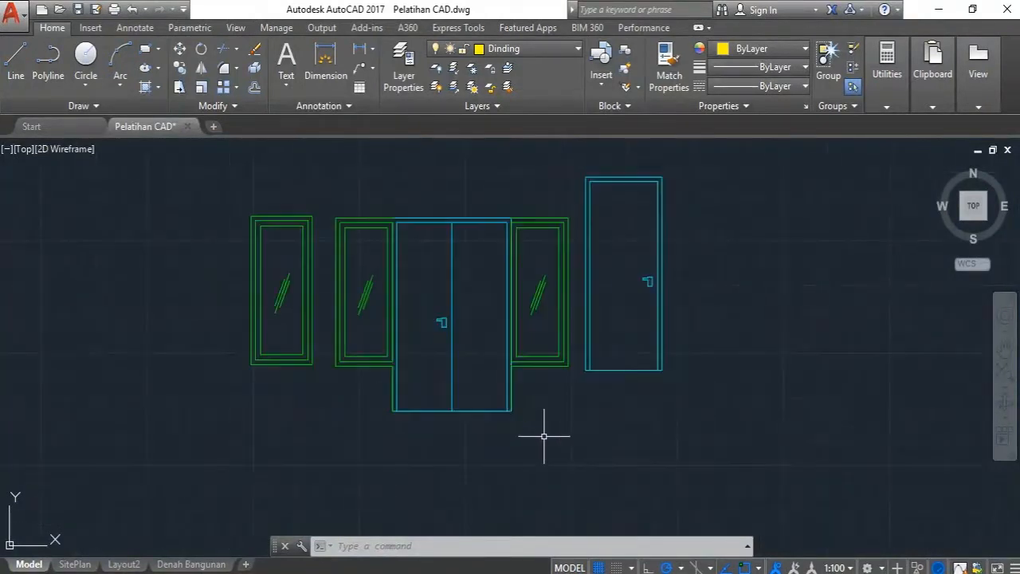
Copy the double door with side windows from the door's bottom-right corner to where the projection line right of the elevation's centre meets the base line.
left_click(574, 415)
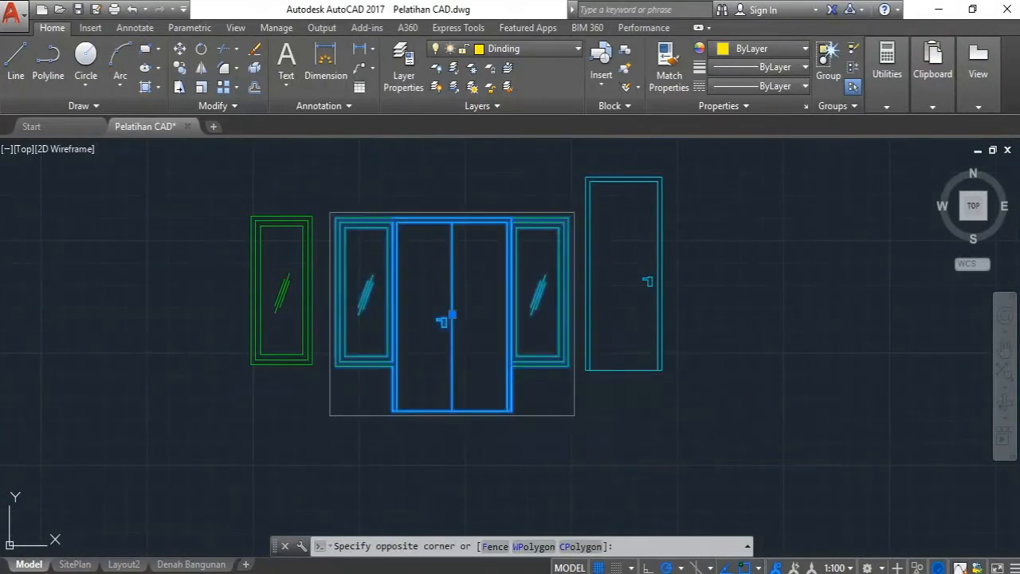
left_click(330, 214)
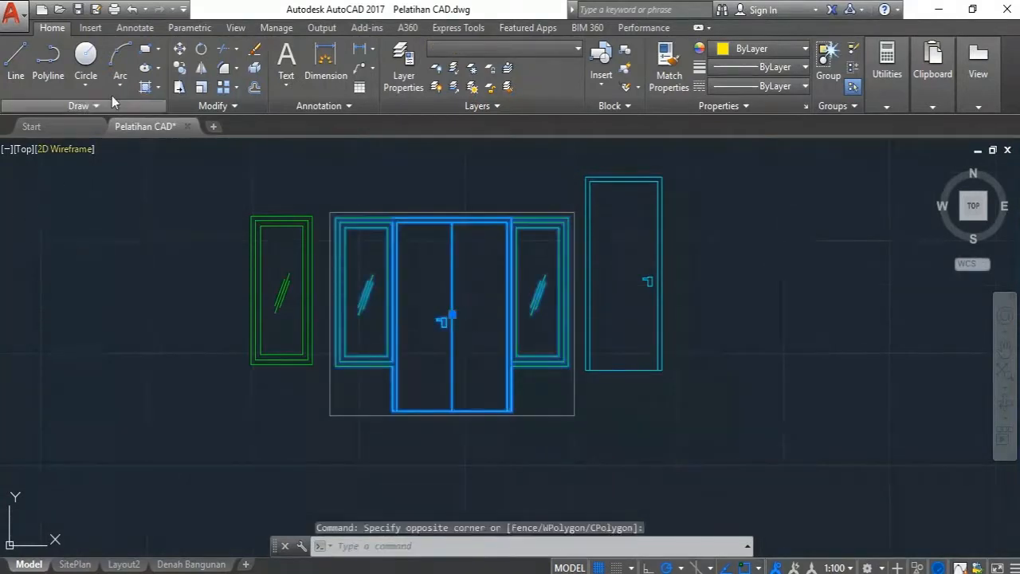
left_click(180, 70)
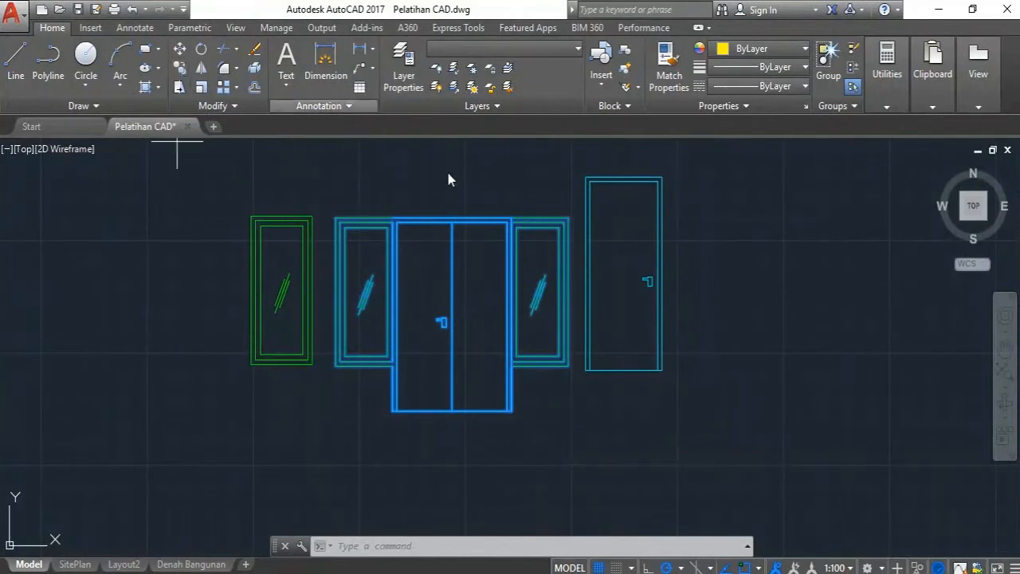
scroll(552, 354, "up", 2)
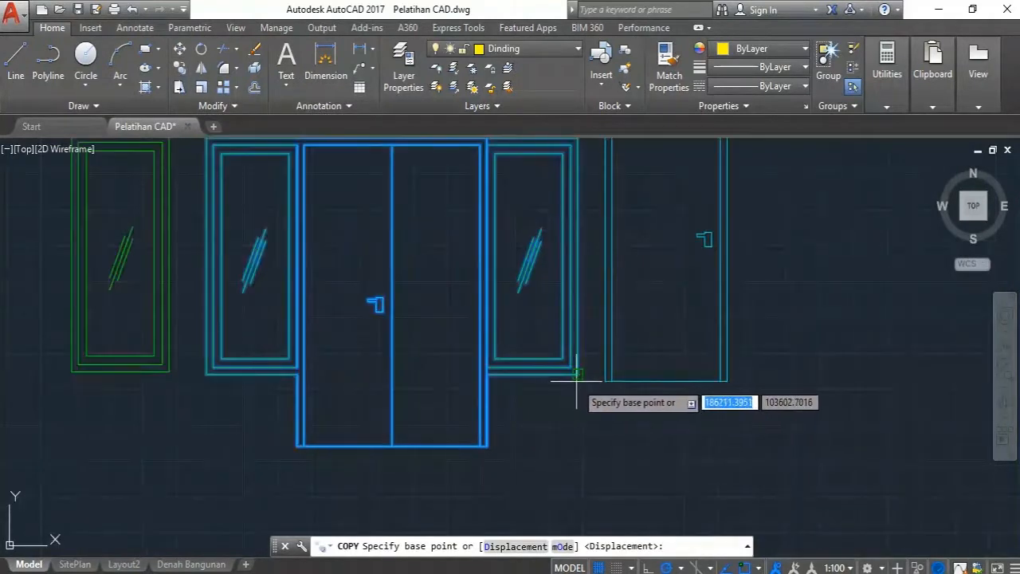
left_click(487, 445)
scroll(610, 370, "down", 6)
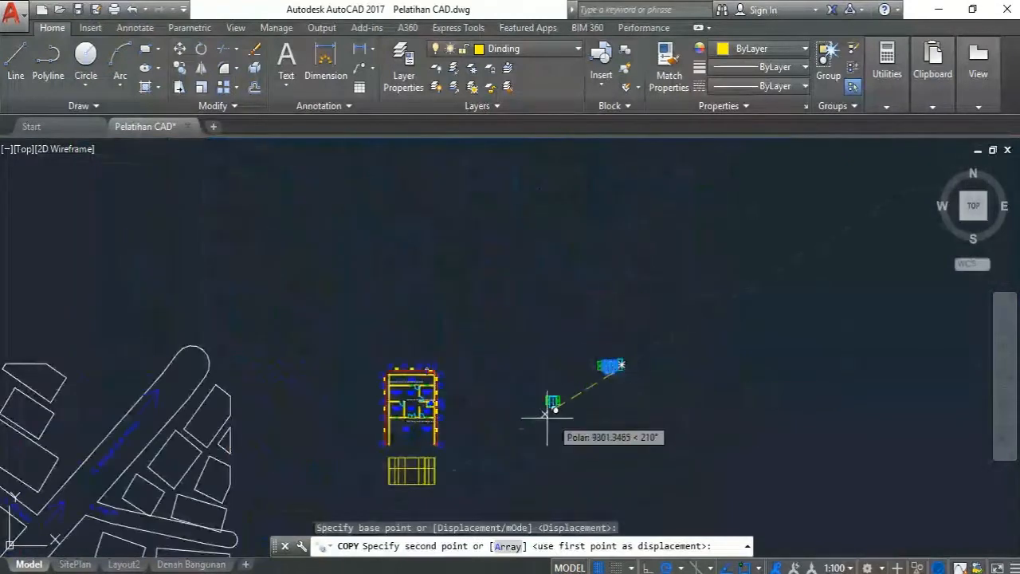
scroll(406, 490, "up", 4)
scroll(403, 494, "up", 4)
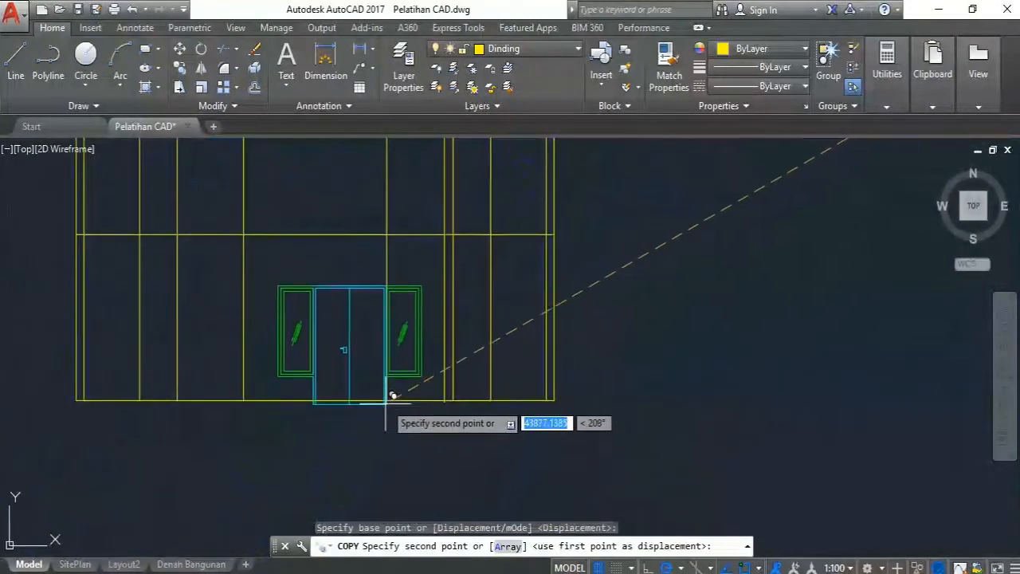
left_click(388, 391)
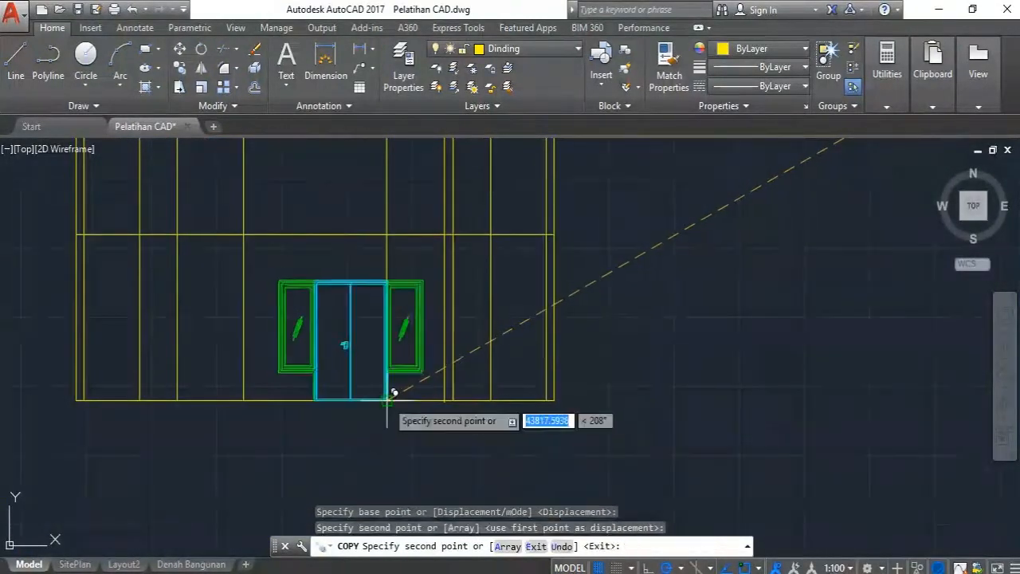
scroll(366, 444, "down", 2)
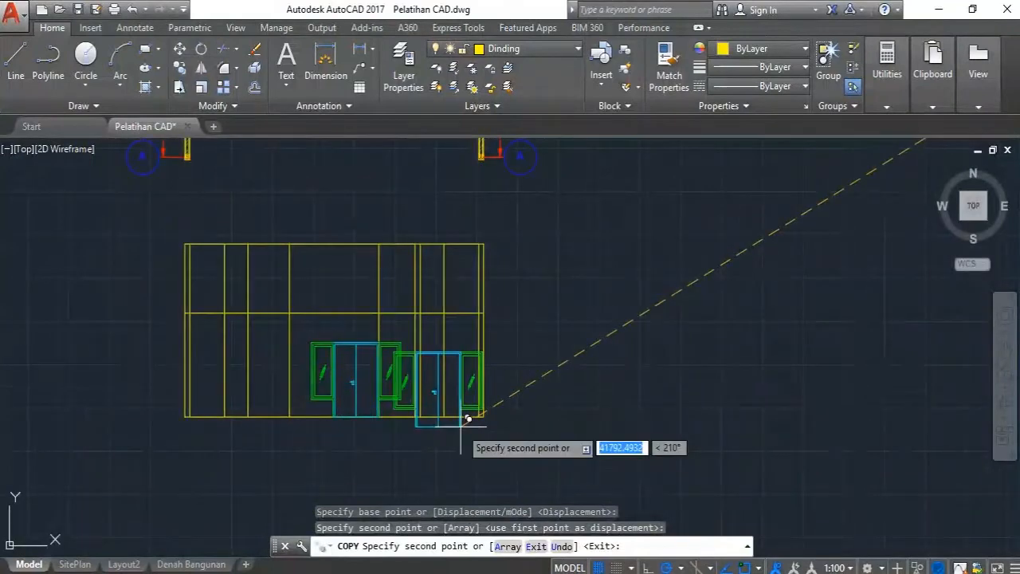
key("Escape")
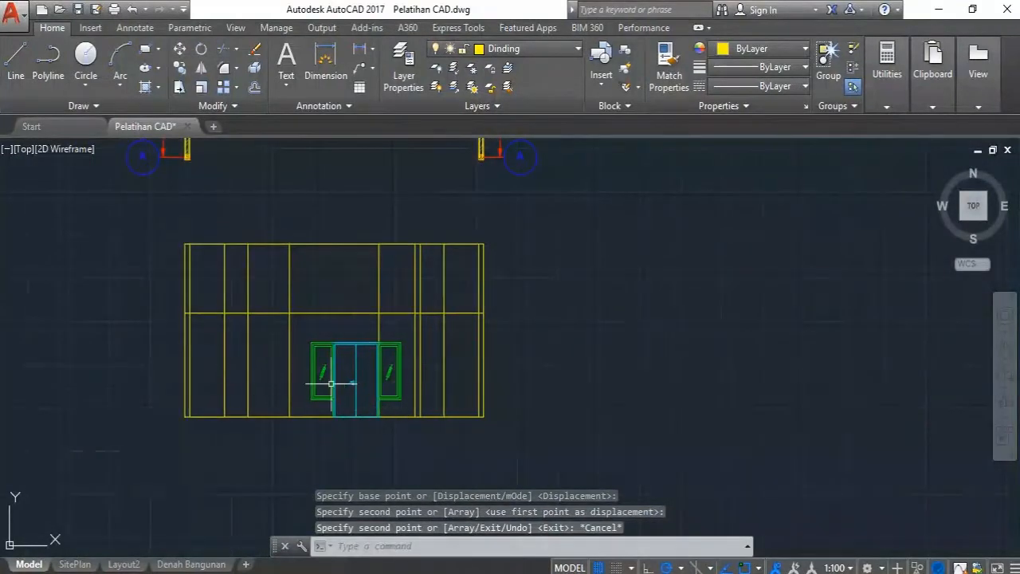
scroll(331, 383, "up", 2)
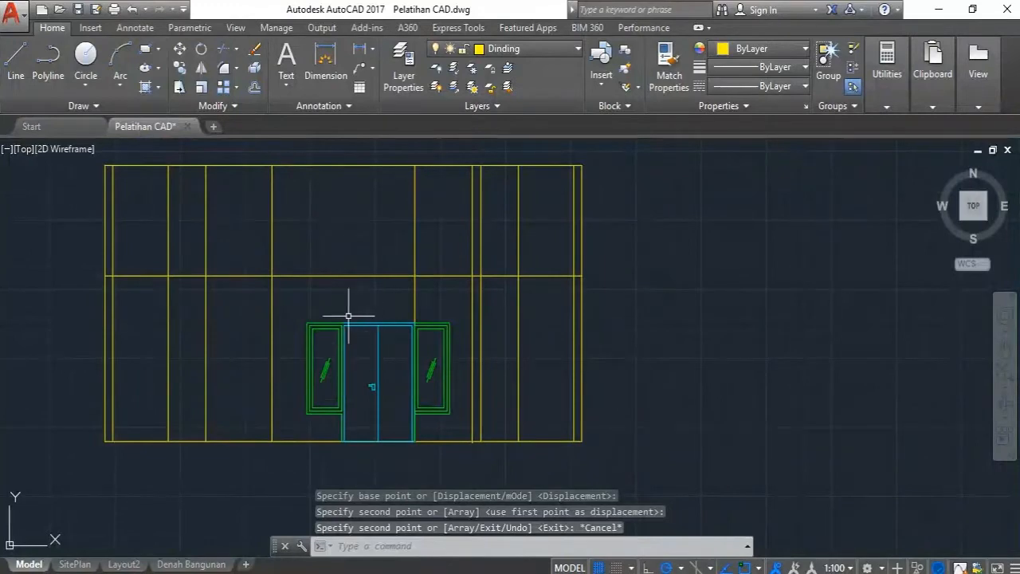
left_click(324, 330)
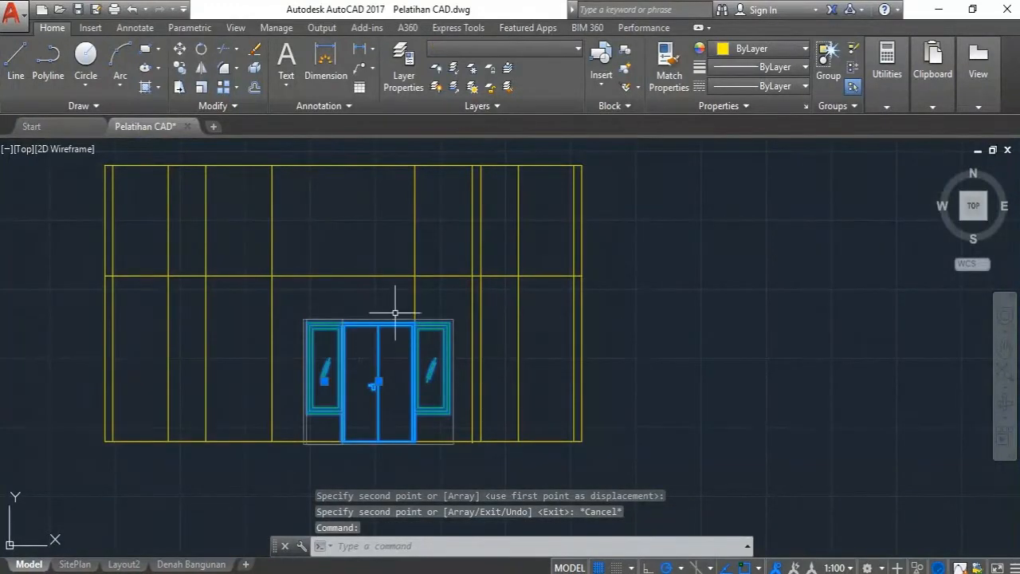
key("Escape")
left_click(417, 296)
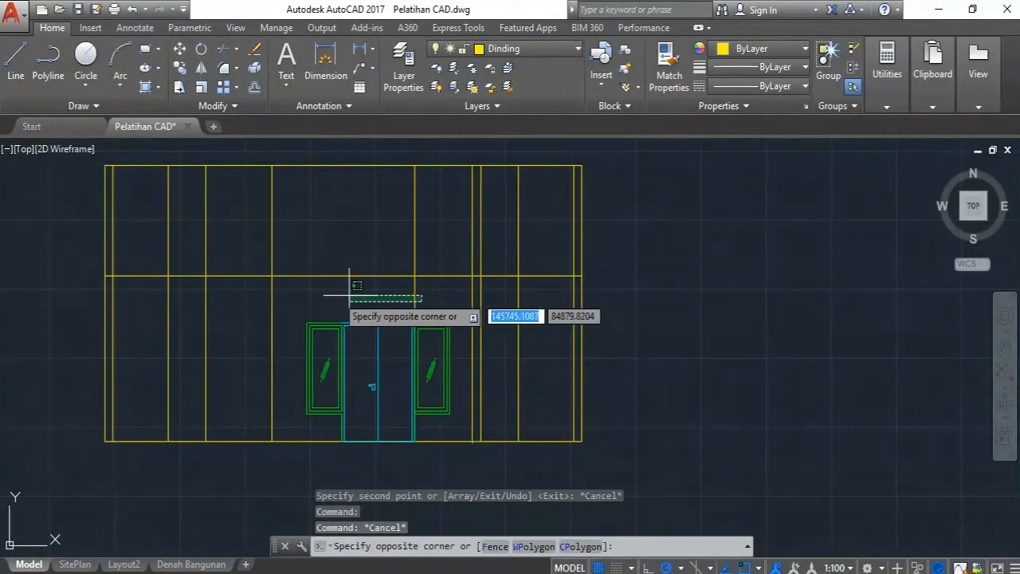
left_click(228, 291)
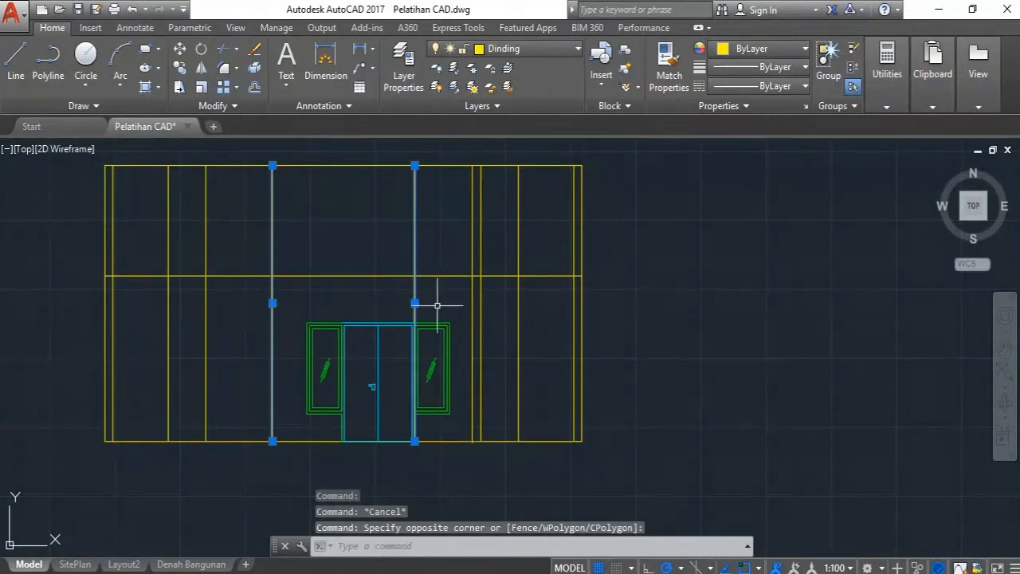
key("Escape")
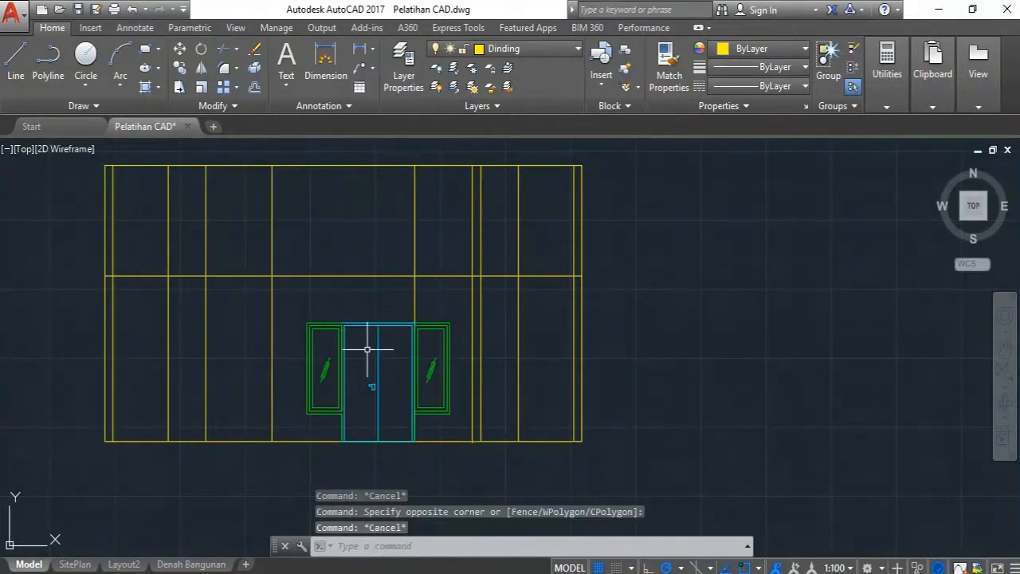
Move the double door with side windows from its top-right window corner horizontally onto the projection line at the door's right edge.
left_click(364, 346)
left_click(339, 329)
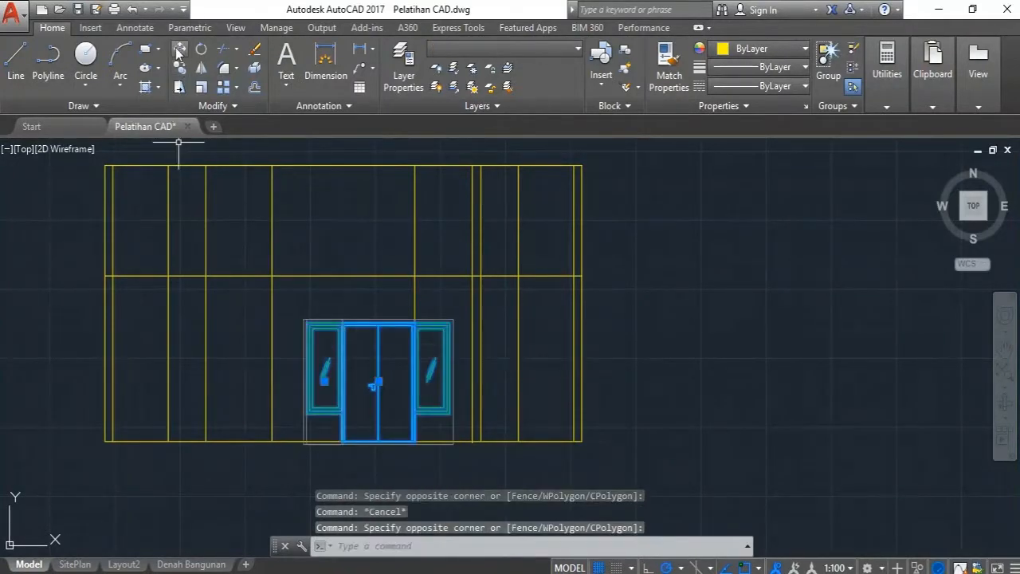
left_click(179, 50)
scroll(370, 341, "up", 2)
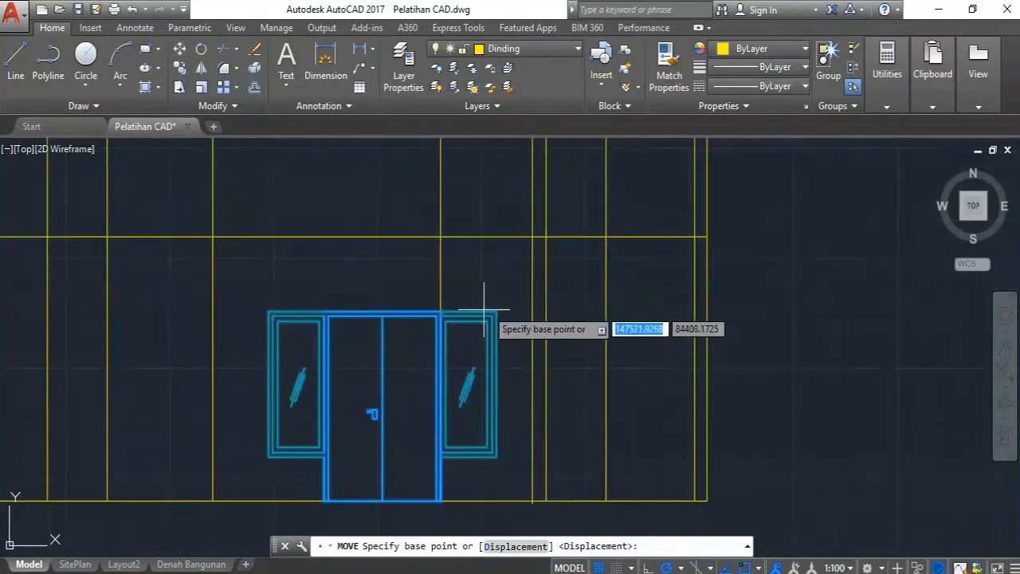
left_click(495, 312)
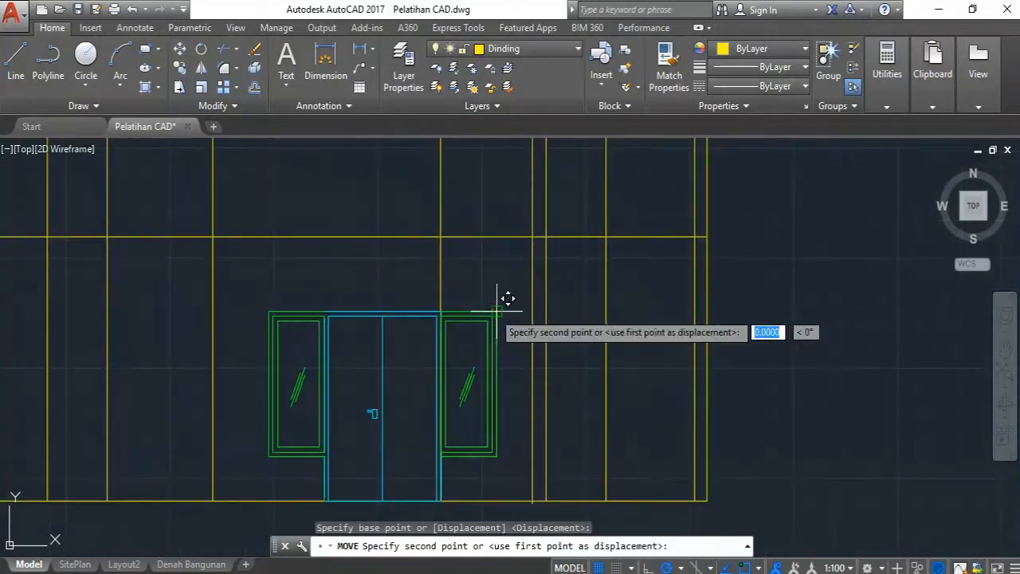
left_click(442, 310)
scroll(321, 294, "down", 4)
scroll(369, 269, "up", 2)
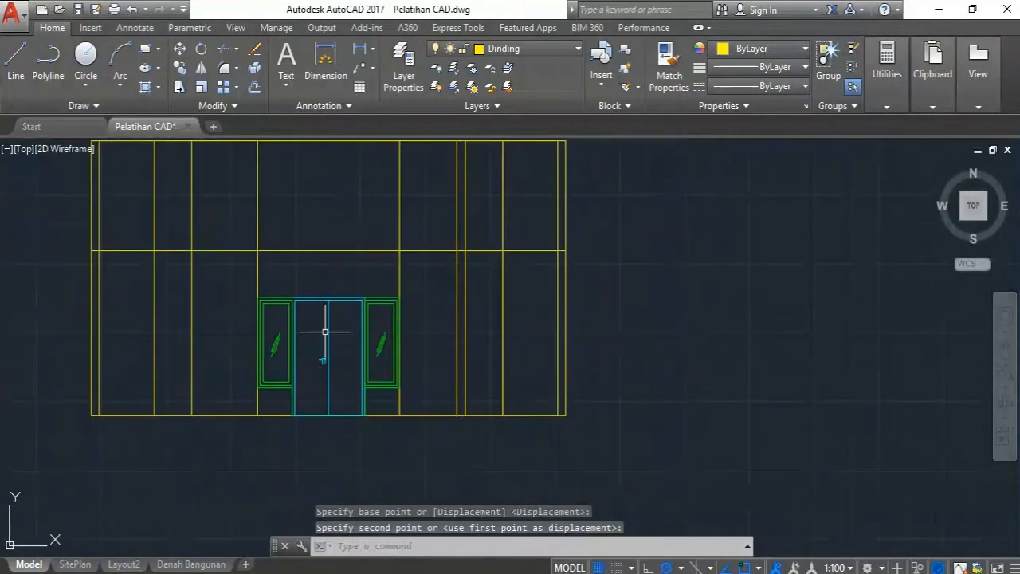
scroll(382, 312, "down", 2)
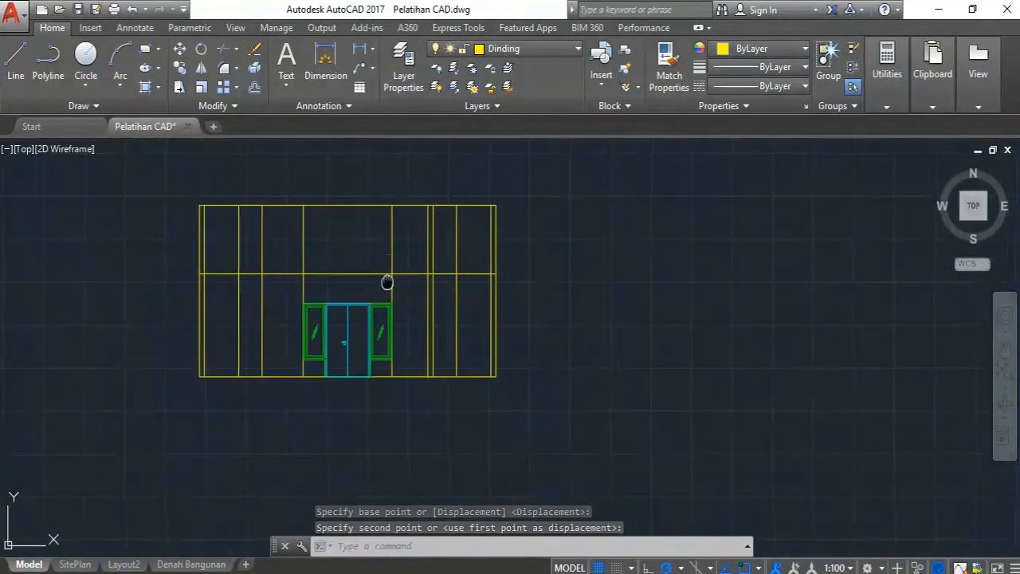
middle_click_drag(387, 282, 365, 330)
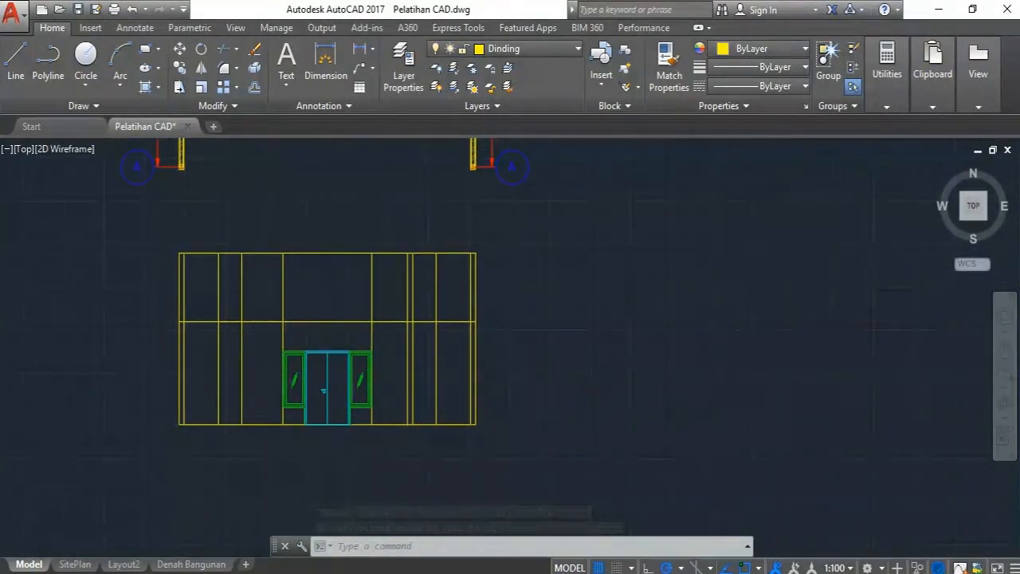
scroll(322, 363, "up", 2)
scroll(307, 407, "down", 6)
scroll(391, 324, "down", 5)
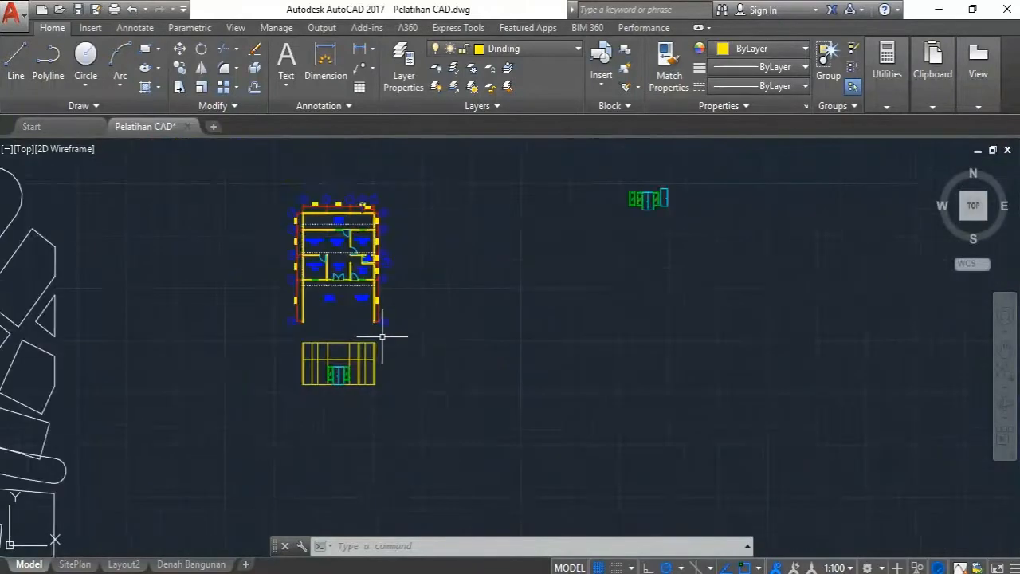
scroll(505, 289, "up", 10)
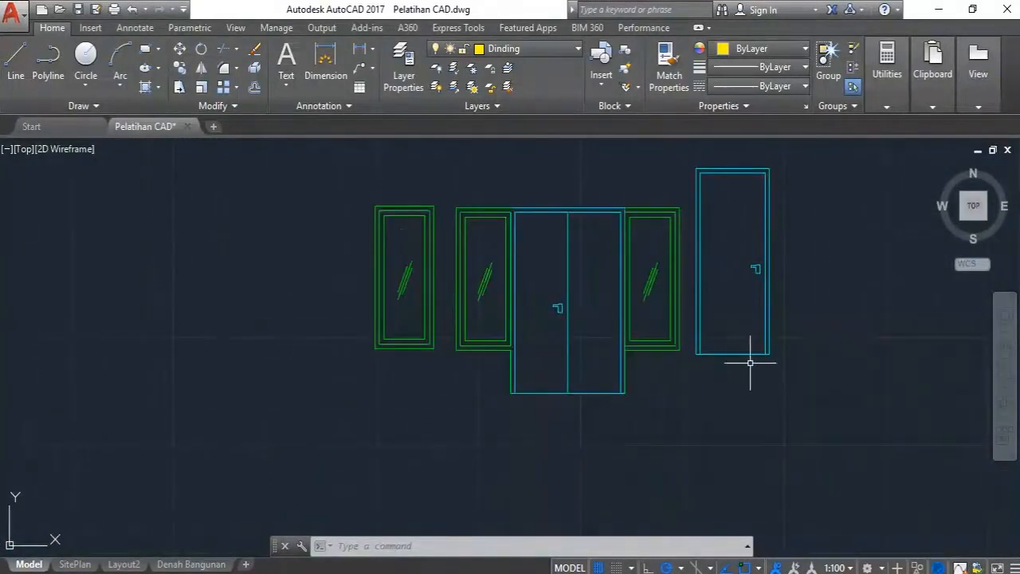
left_click(797, 389)
left_click(692, 301)
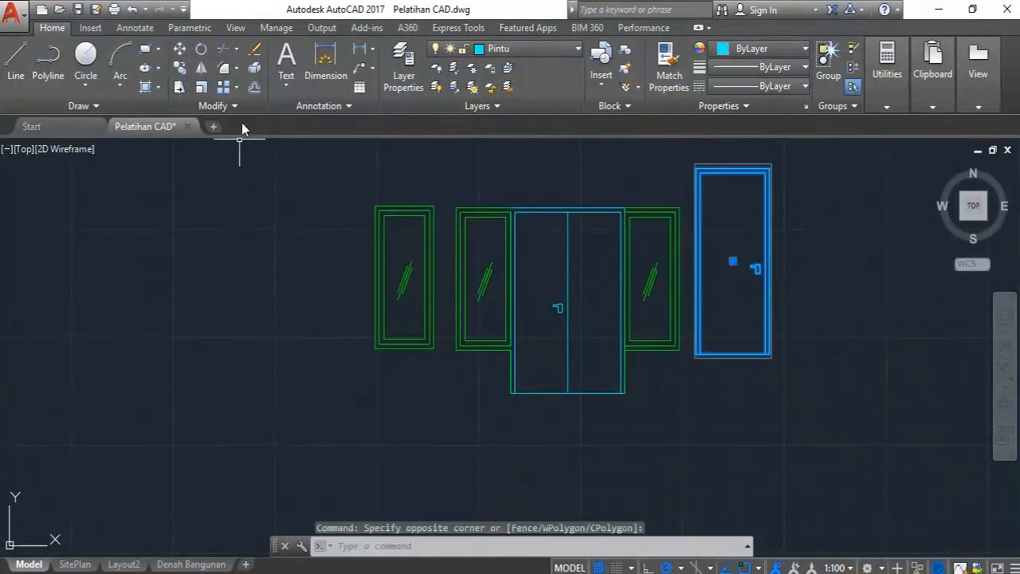
left_click(178, 70)
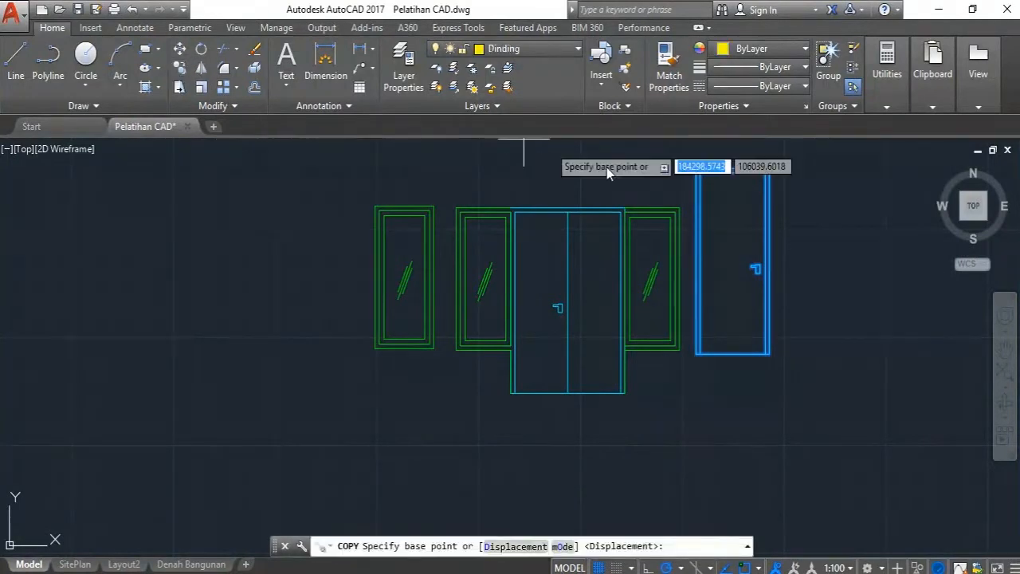
left_click(695, 353)
scroll(745, 278, "down", 4)
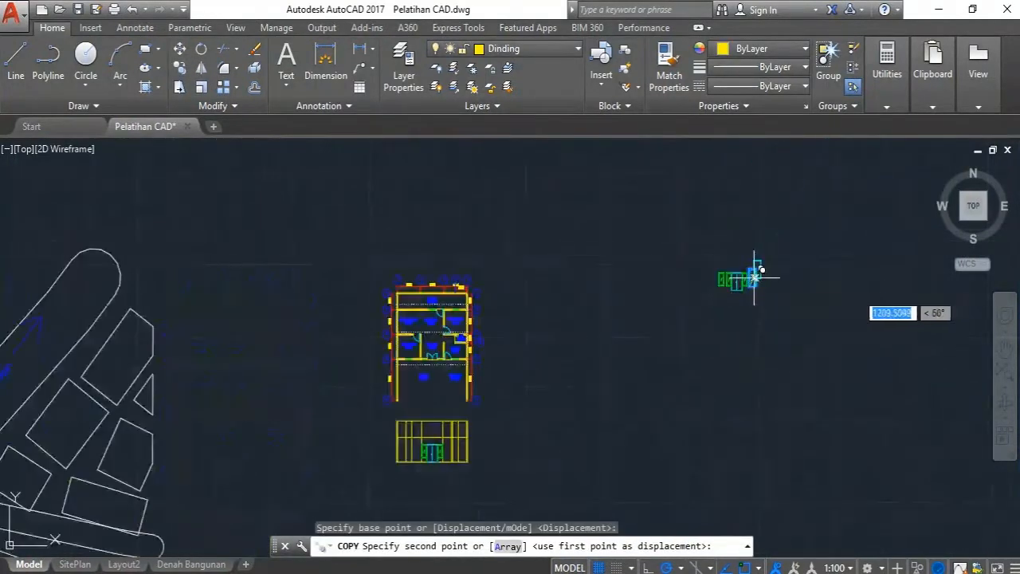
scroll(473, 430, "up", 6)
scroll(379, 434, "down", 4)
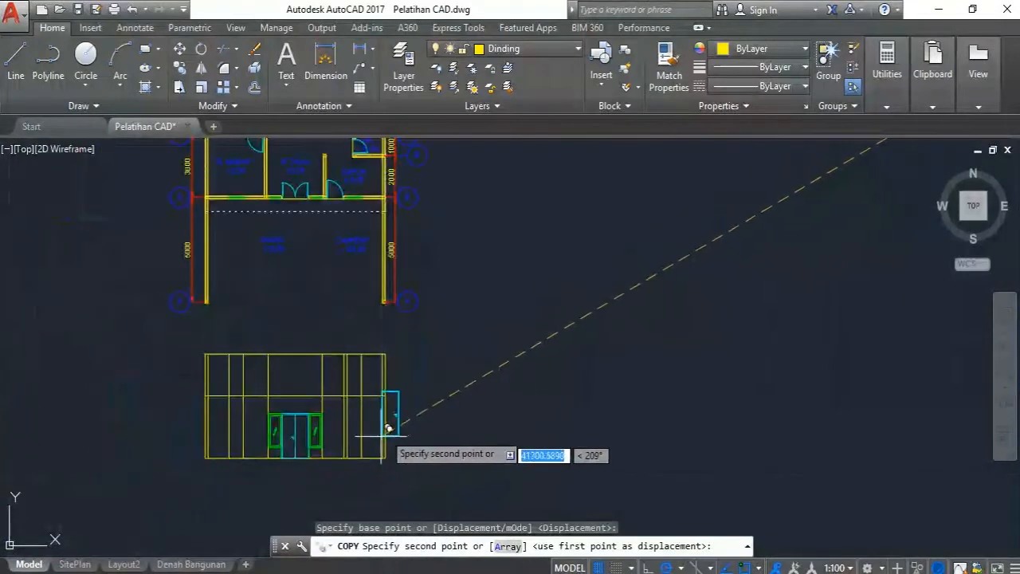
scroll(330, 189, "up", 2)
scroll(335, 159, "down", 2)
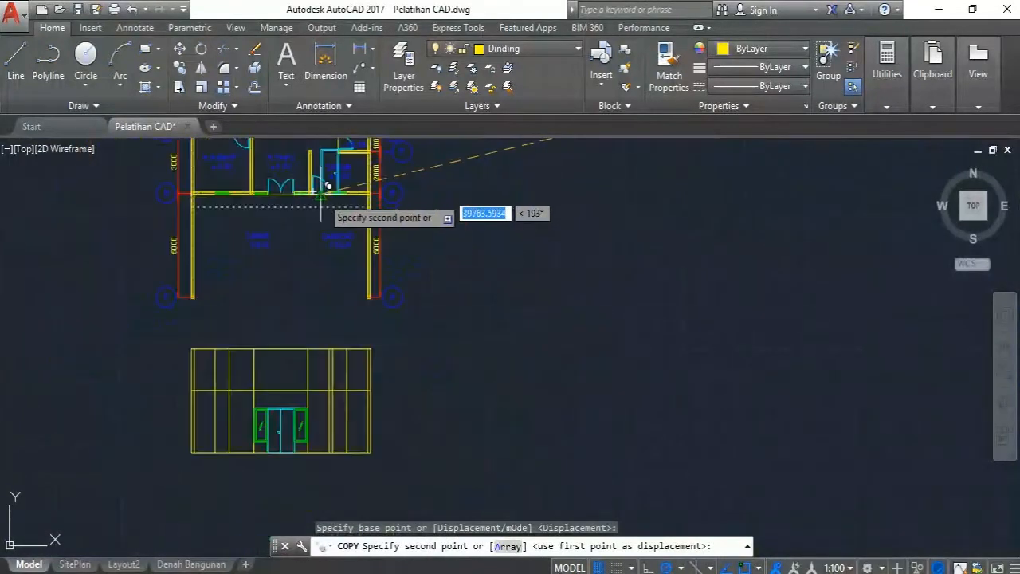
scroll(342, 417, "up", 4)
scroll(311, 406, "down", 1)
scroll(315, 418, "down", 1)
scroll(315, 374, "up", 5)
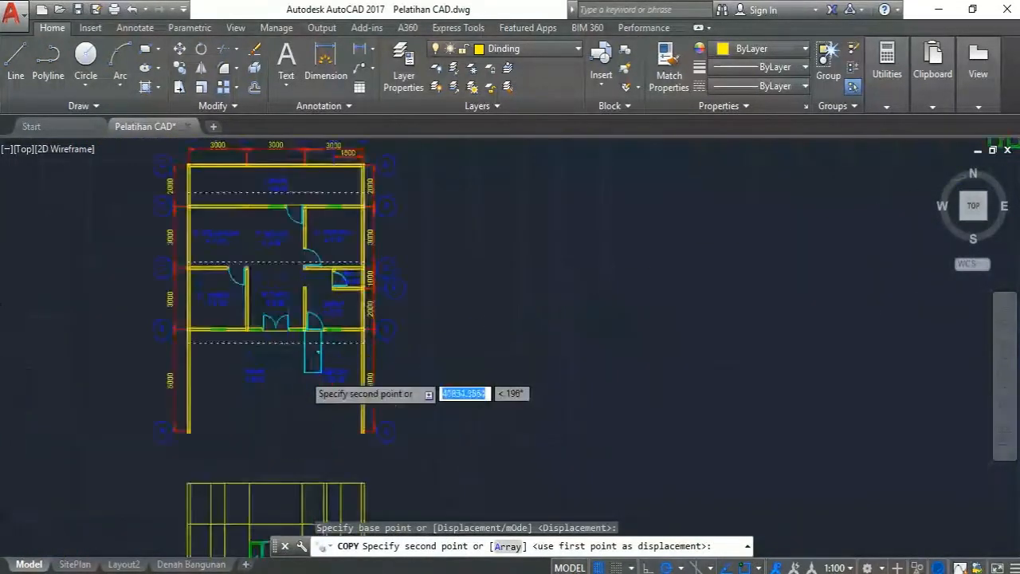
key("Escape")
Draw a vertical projection line from the wall corner beside the DAPUR door in the plan down to the elevation's base line.
left_click(16, 60)
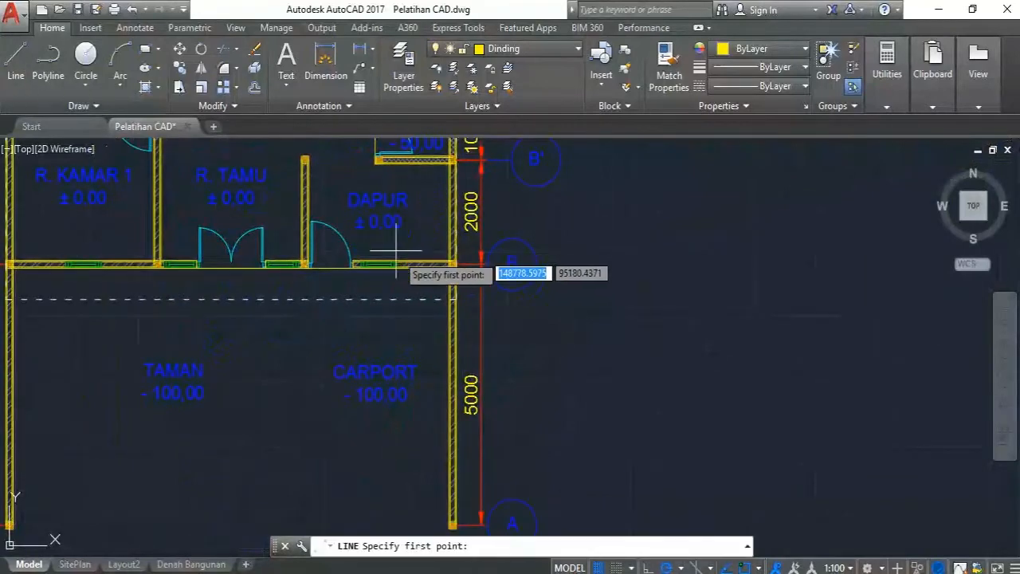
scroll(311, 270, "up", 3)
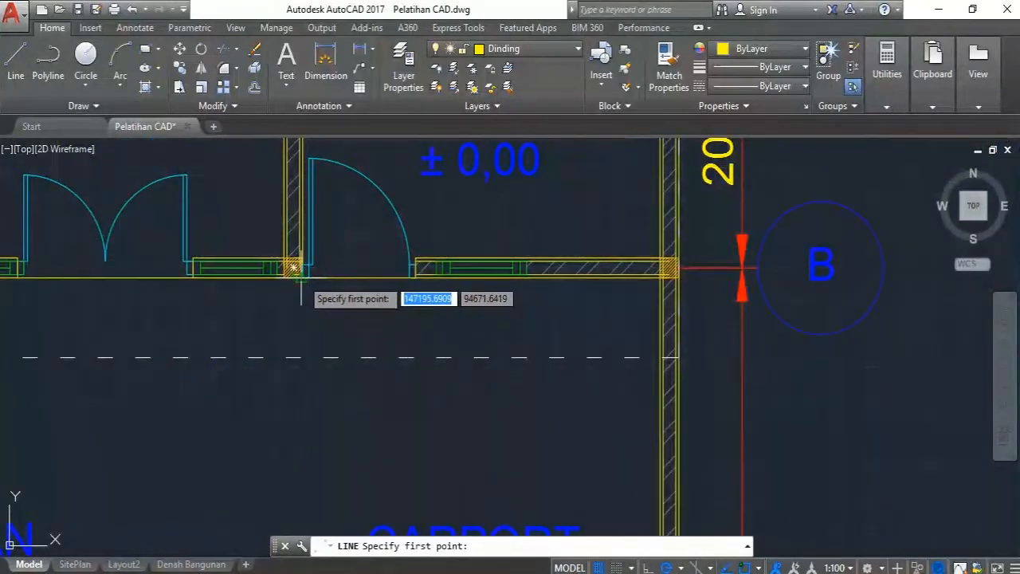
scroll(292, 267, "up", 3)
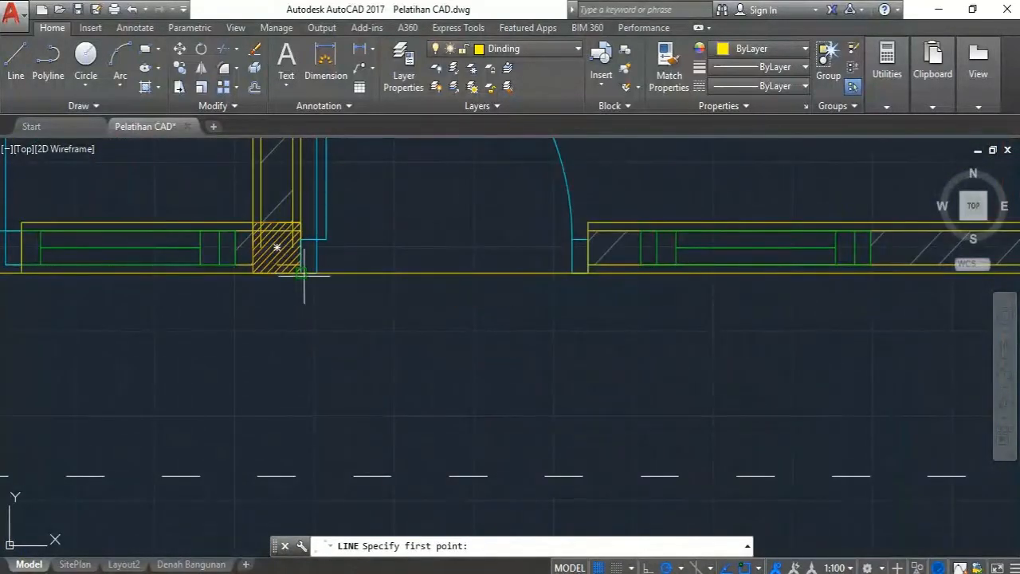
left_click(297, 272)
scroll(355, 251, "down", 5)
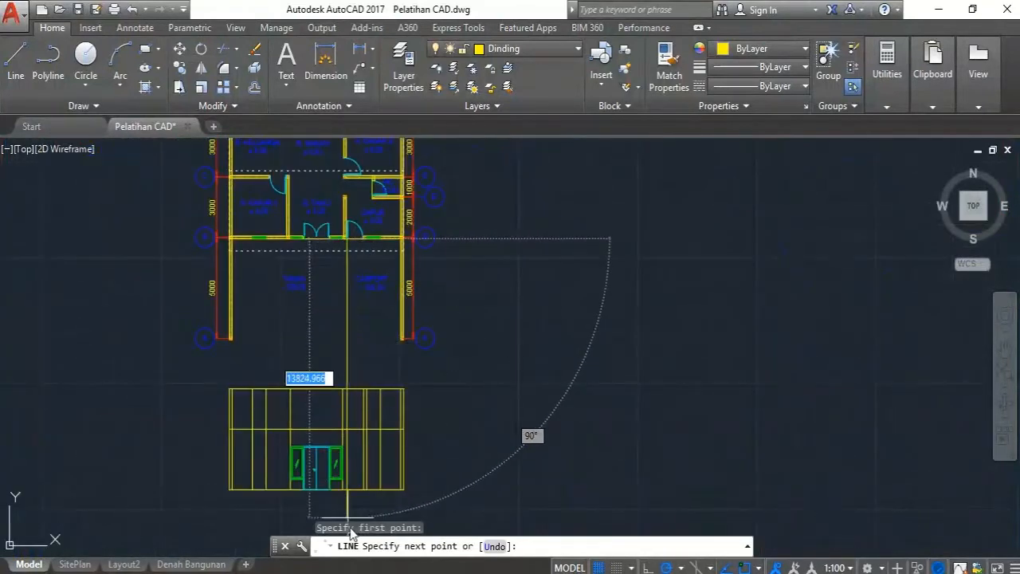
middle_click_drag(337, 489, 343, 409)
scroll(351, 422, "up", 3)
left_click(348, 405)
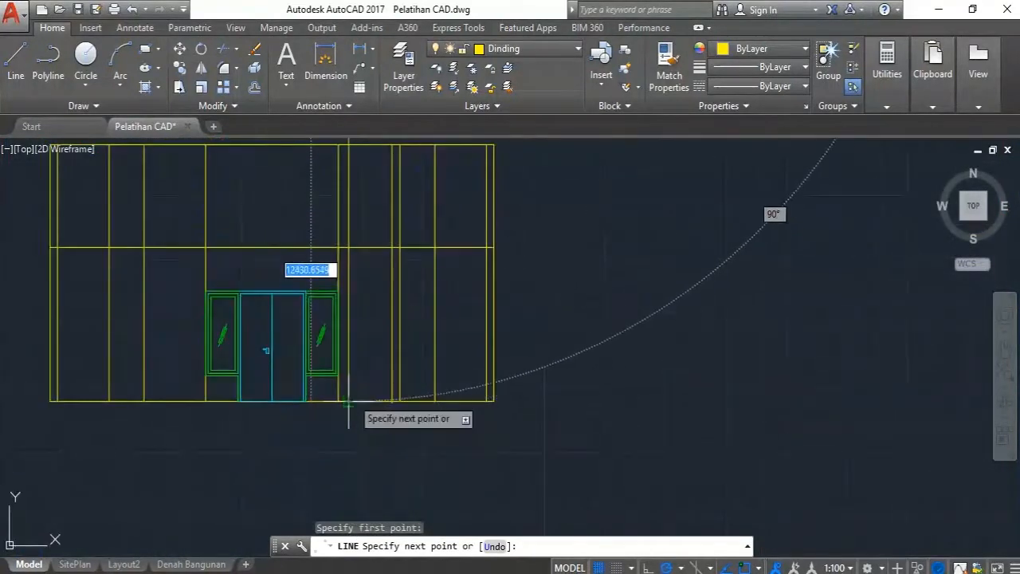
key("Escape")
Copy the single door elevation from its bottom-left corner to where the DAPUR door's projection line meets the elevation's base line.
scroll(345, 384, "down", 5)
scroll(355, 366, "up", 4)
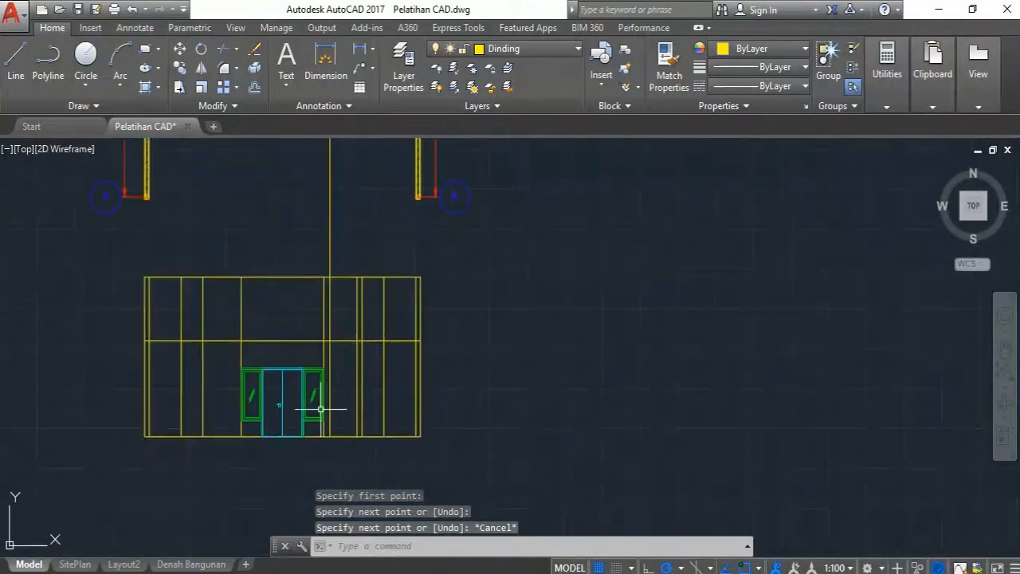
scroll(310, 382, "down", 5)
scroll(470, 327, "up", 5)
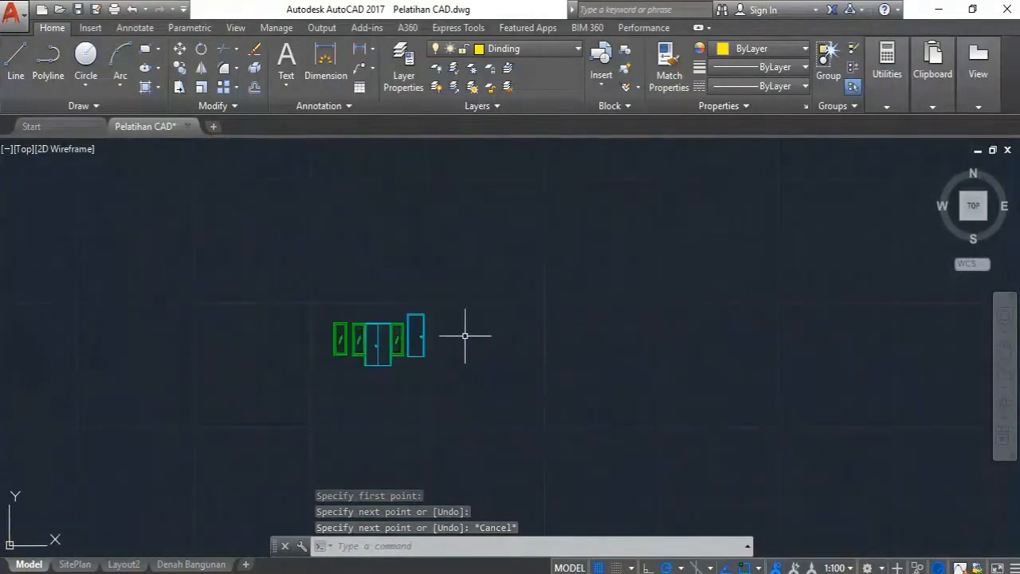
left_click(447, 341)
left_click(425, 327)
left_click(180, 67)
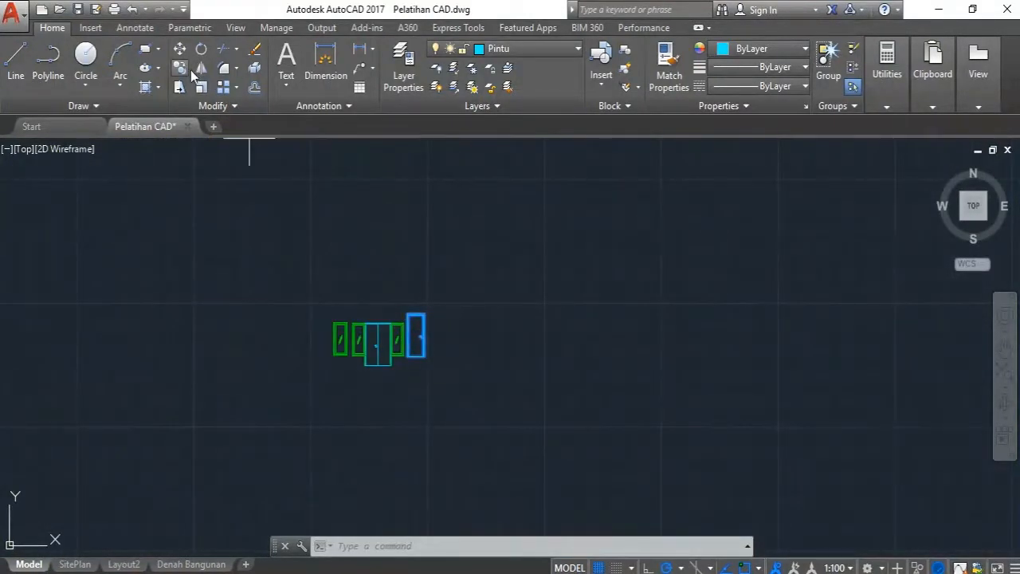
scroll(422, 375, "up", 6)
left_click(297, 247)
scroll(542, 251, "down", 6)
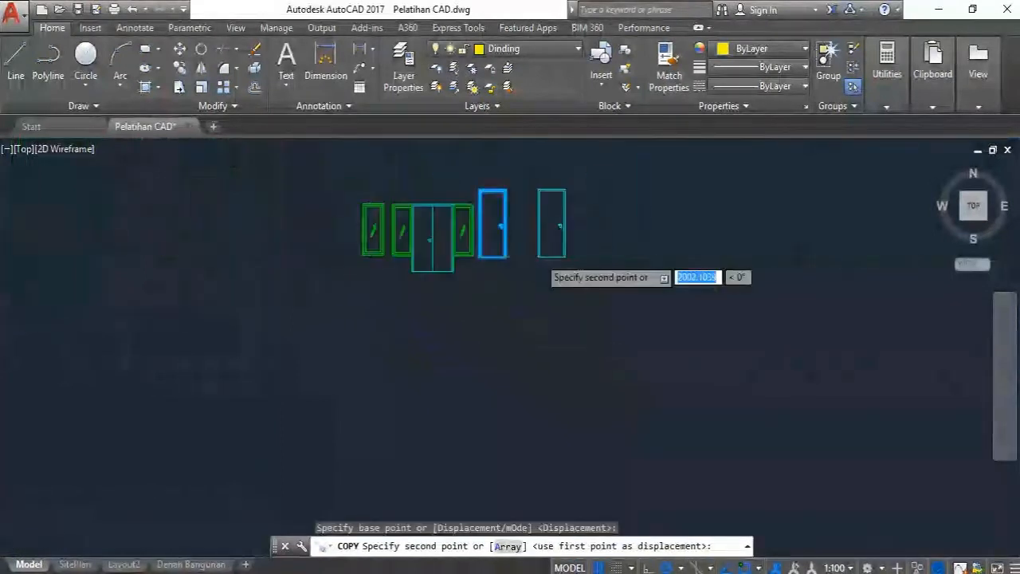
scroll(342, 358, "up", 5)
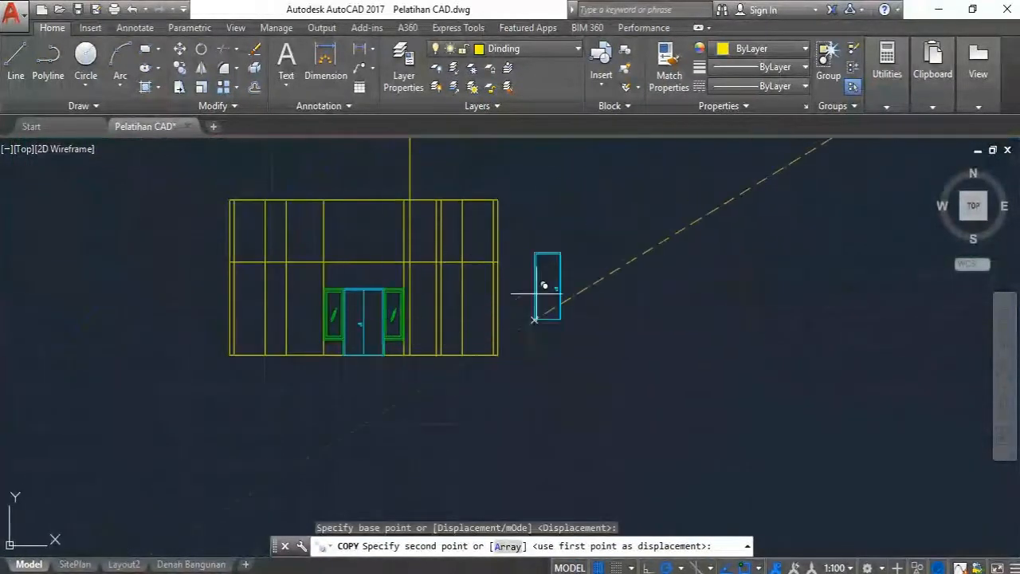
scroll(462, 250, "up", 6)
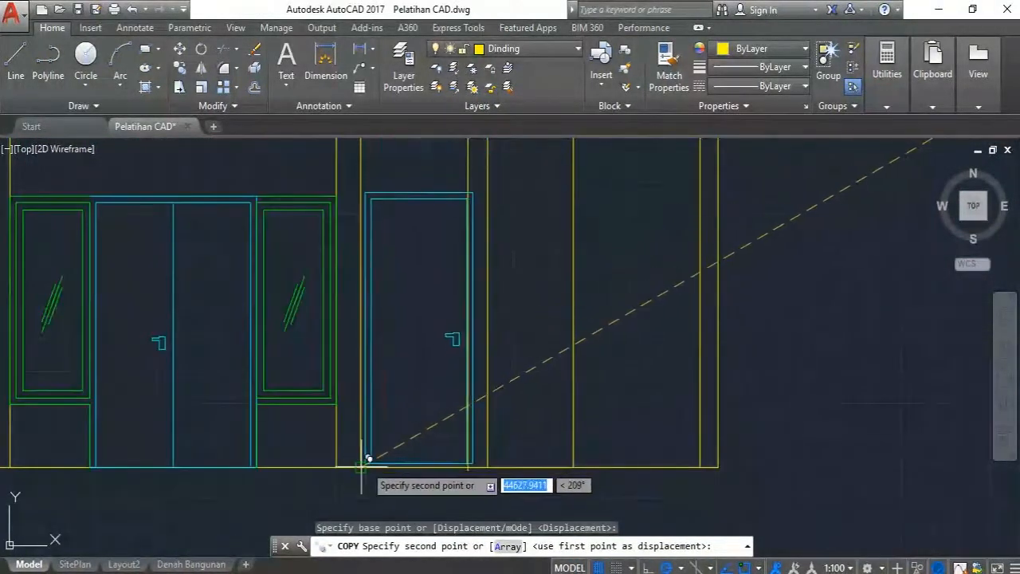
left_click(362, 466)
key("Escape")
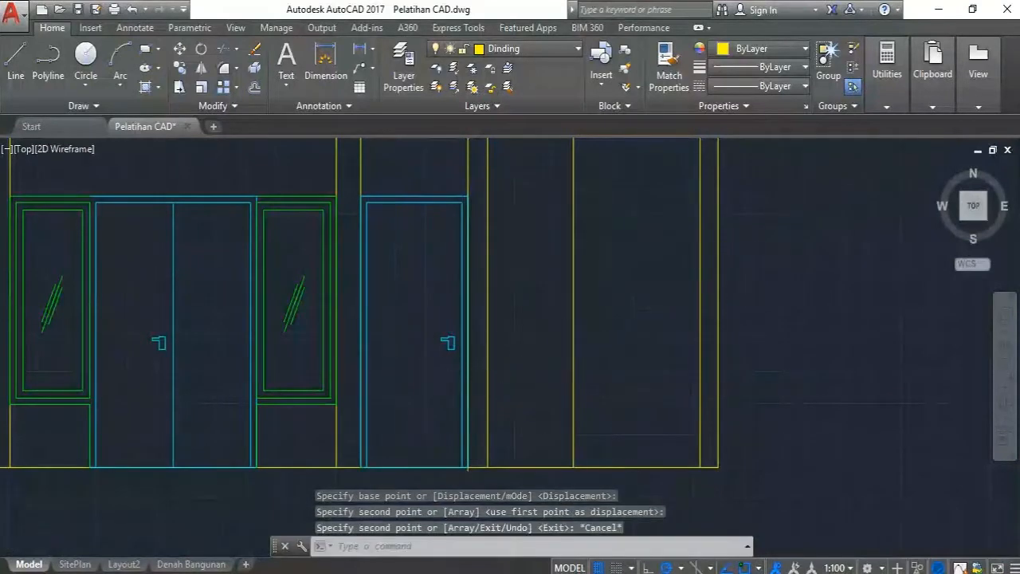
Delete the vertical projection line running along the single door's left edge.
scroll(475, 371, "down", 2)
middle_click_drag(532, 271, 534, 290)
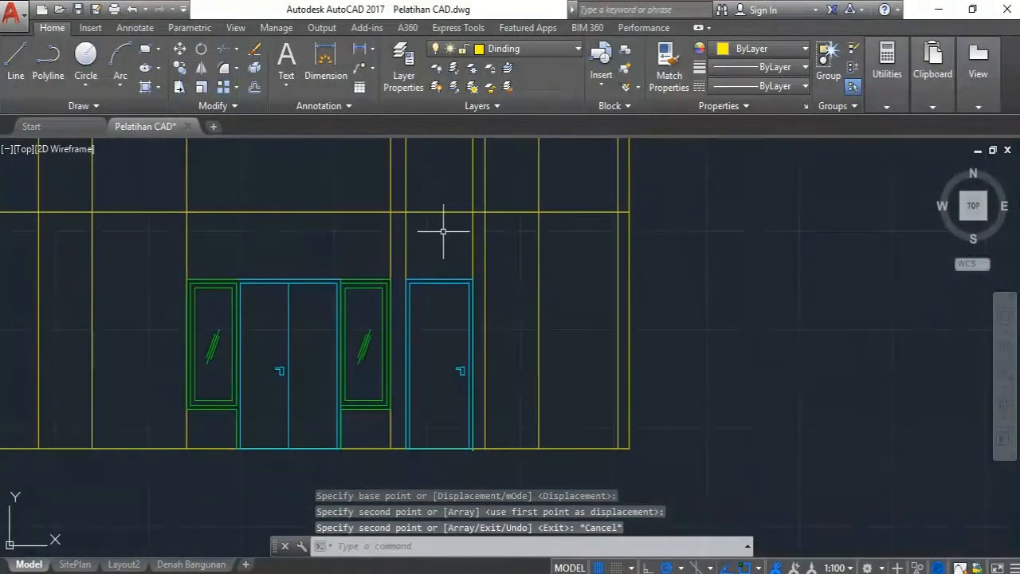
left_click(413, 233)
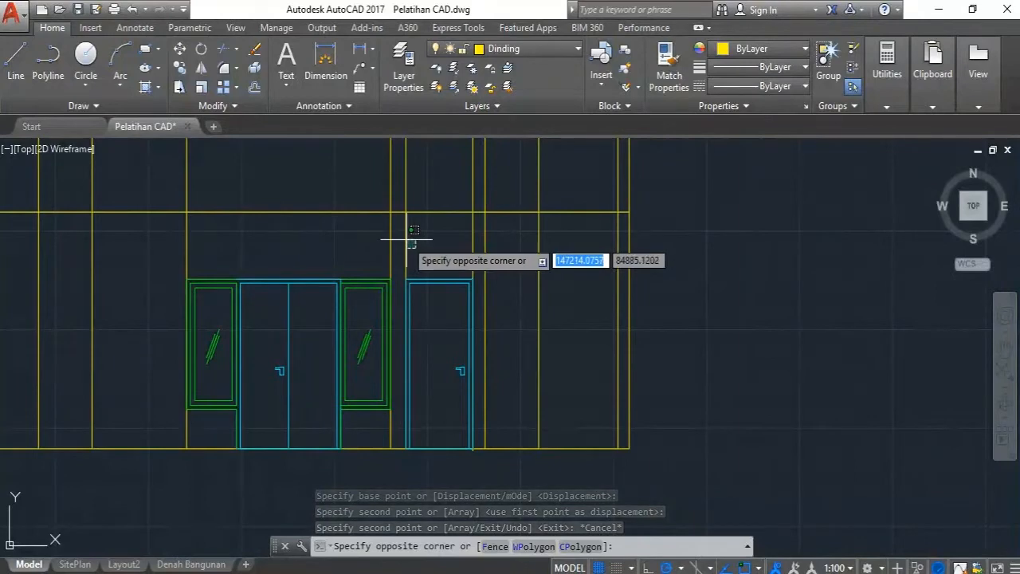
left_click(406, 238)
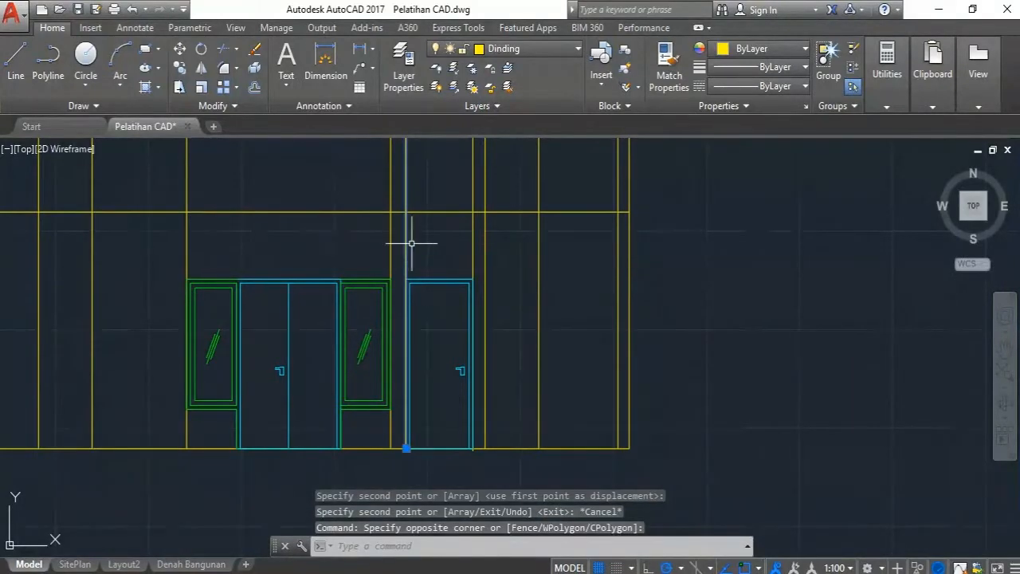
key("Delete")
scroll(441, 271, "down", 1)
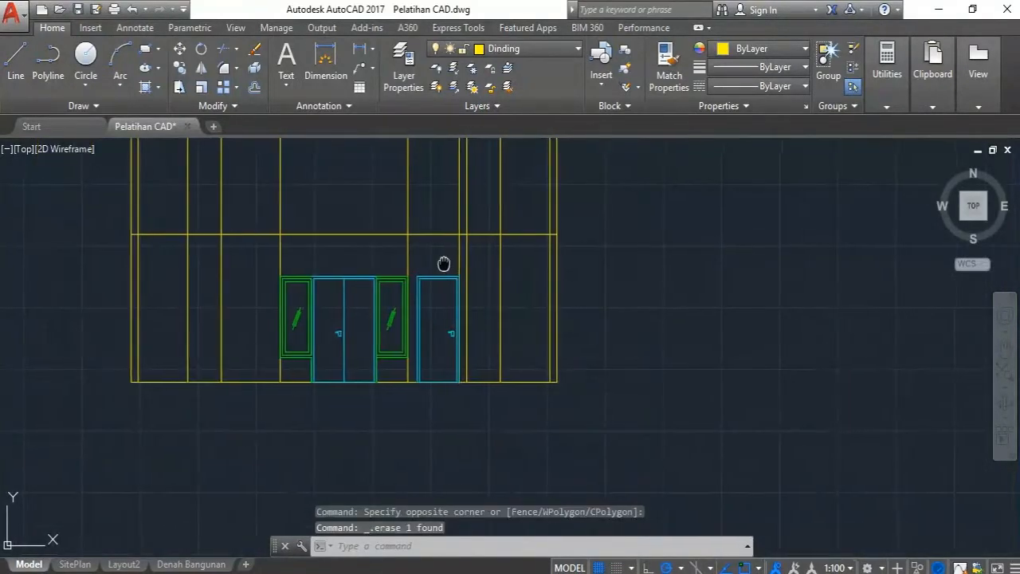
Copy the single window elevation from its top-left corner to the single door's top-right corner in the front elevation.
scroll(410, 278, "up", 2)
scroll(409, 278, "down", 2)
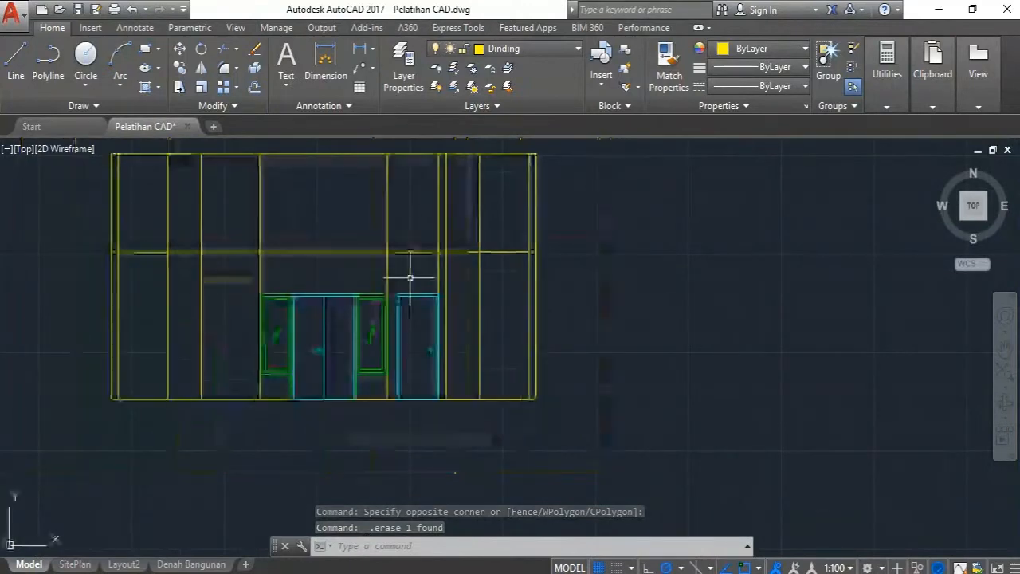
middle_click_drag(502, 311, 430, 342)
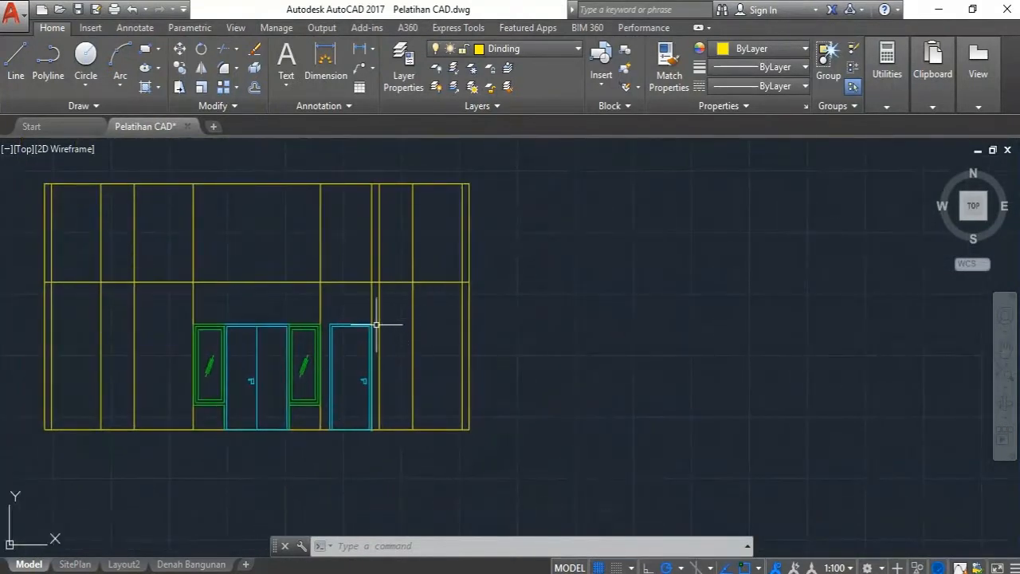
scroll(375, 324, "down", 4)
scroll(467, 250, "up", 6)
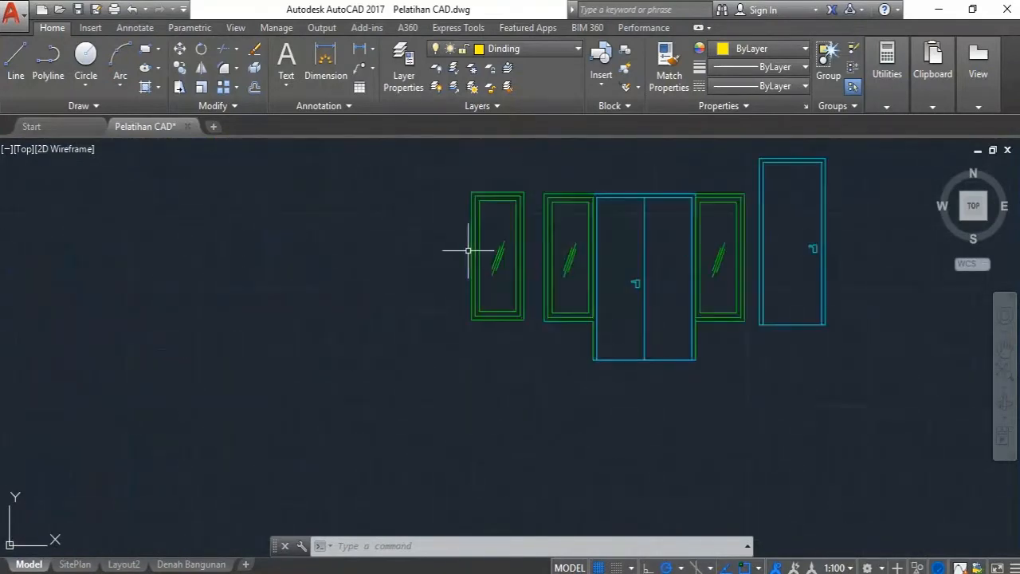
left_click(502, 336)
left_click(430, 267)
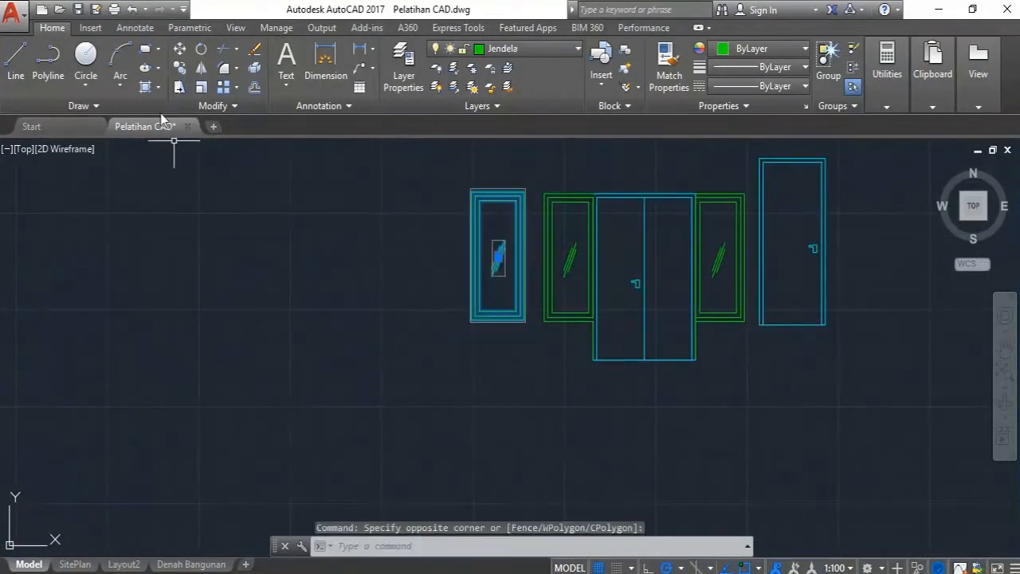
left_click(179, 68)
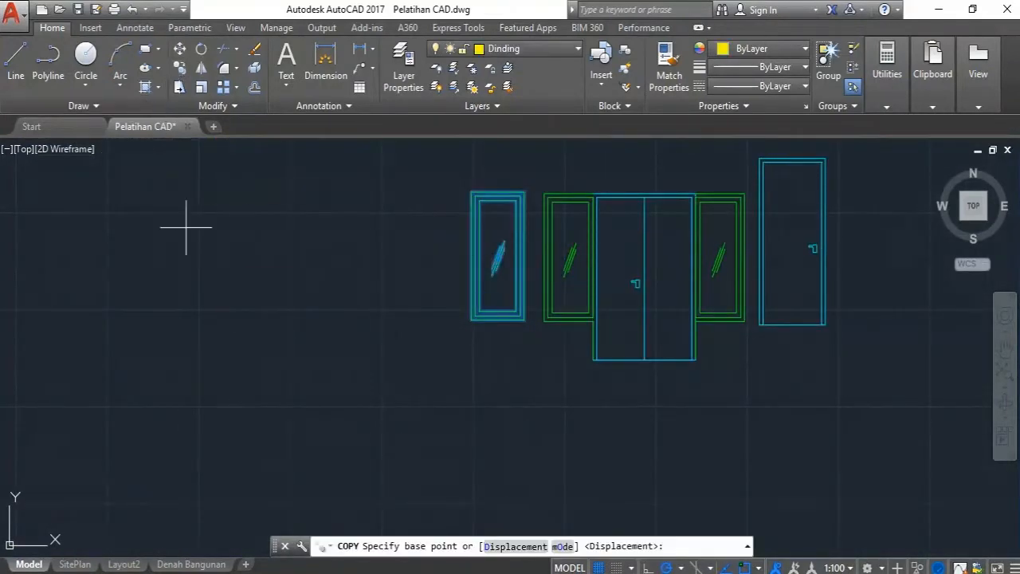
left_click(470, 191)
scroll(510, 183, "down", 4)
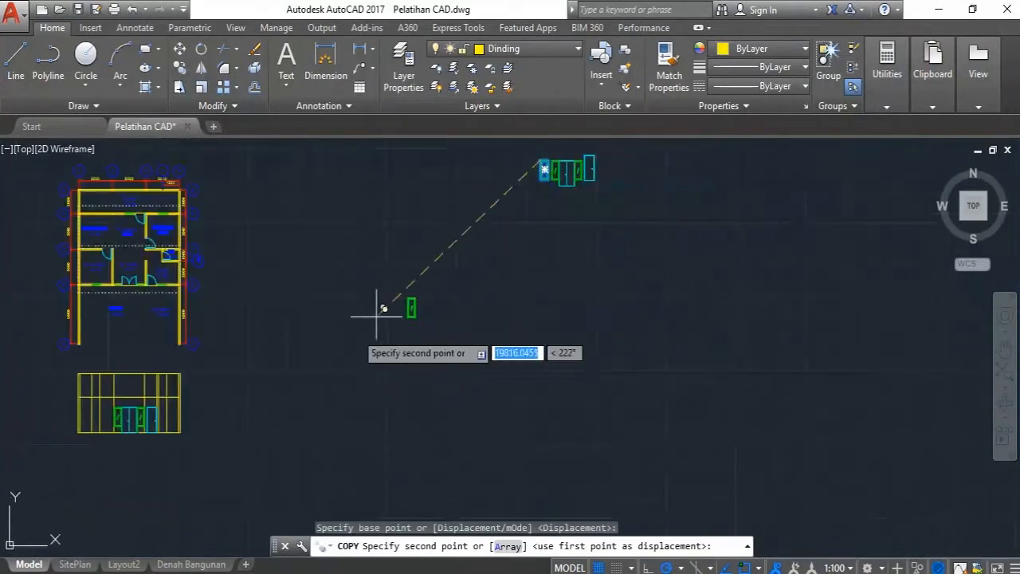
scroll(143, 410, "up", 2)
scroll(143, 410, "up", 6)
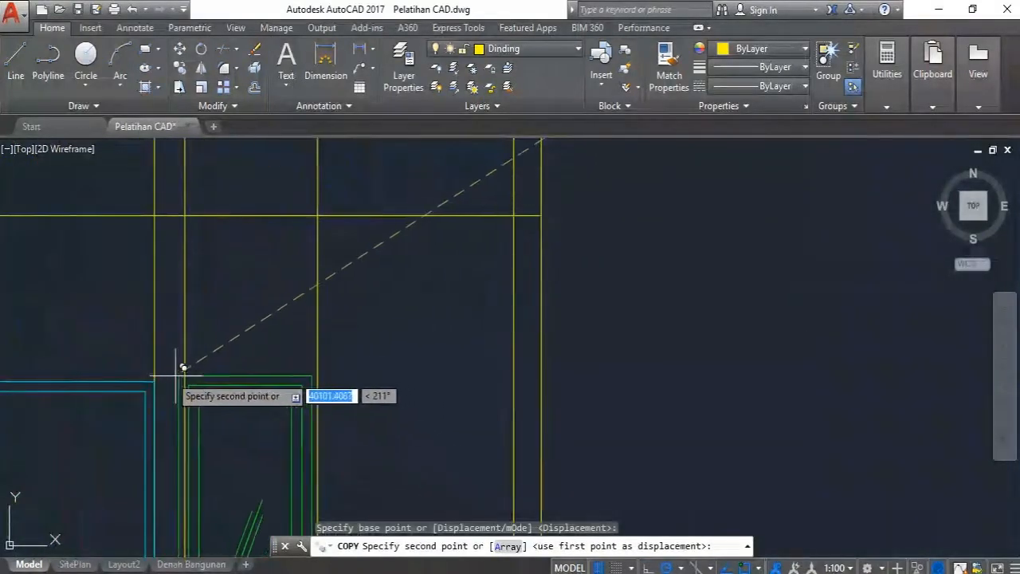
left_click(154, 381)
key("Escape")
scroll(311, 278, "down", 5)
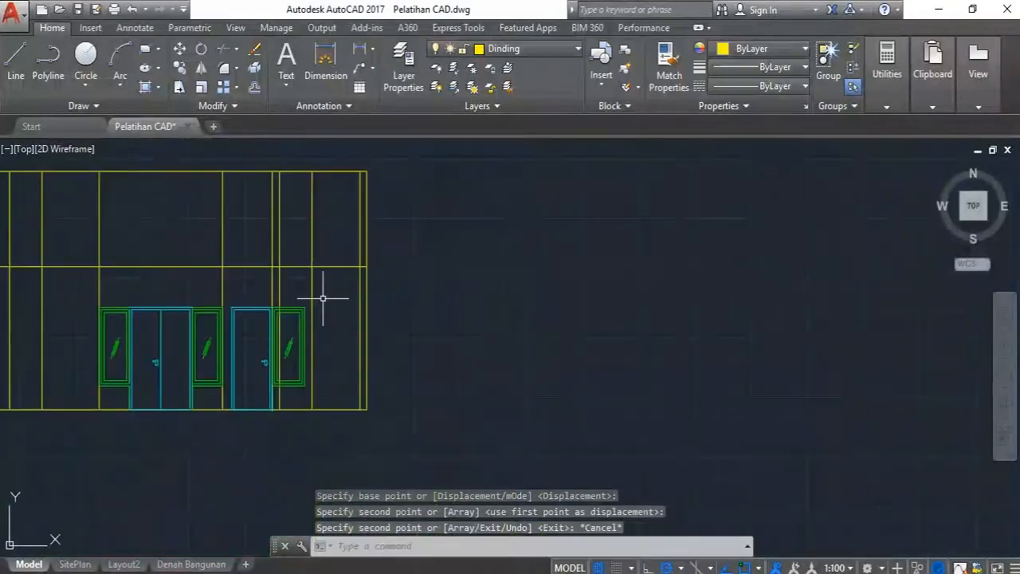
scroll(251, 311, "up", 3)
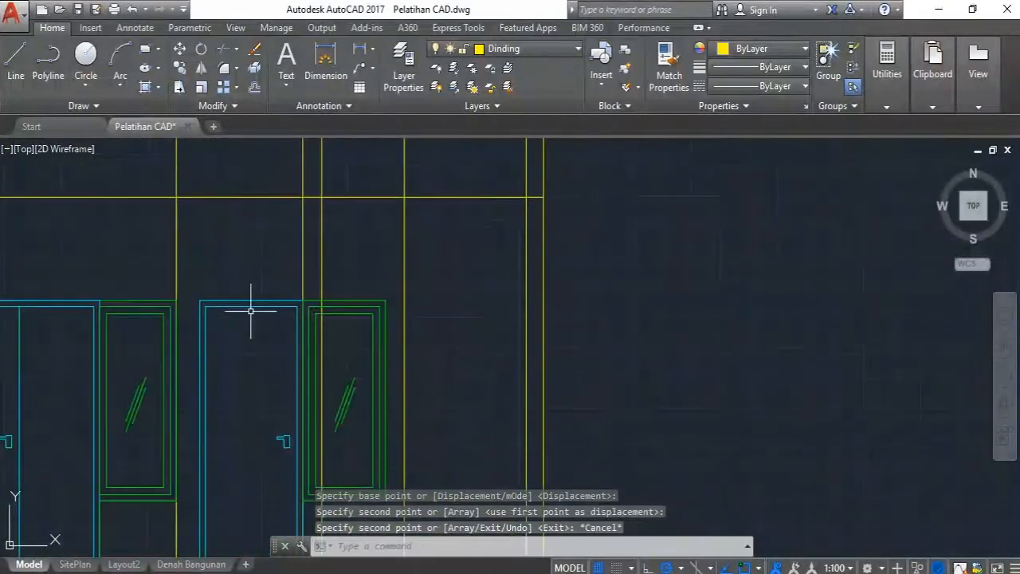
left_click(424, 259)
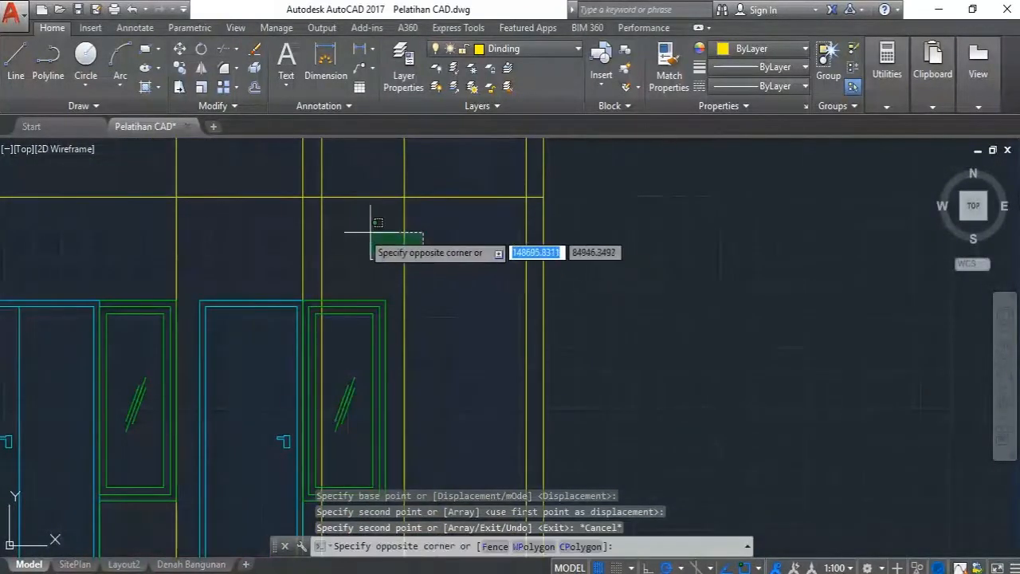
left_click(322, 232)
scroll(337, 244, "down", 4)
scroll(398, 271, "up", 2)
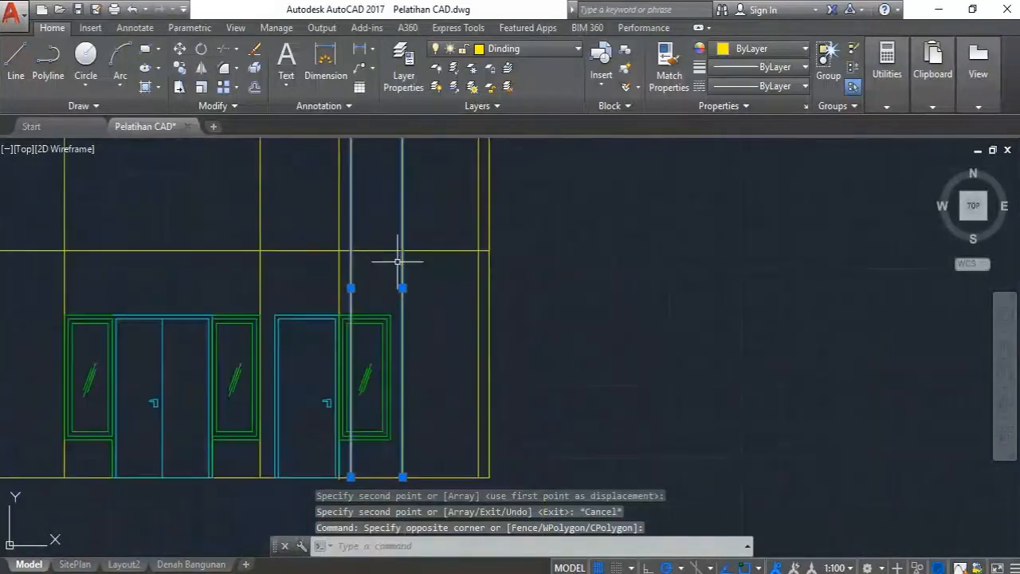
scroll(396, 260, "up", 2)
scroll(421, 284, "down", 2)
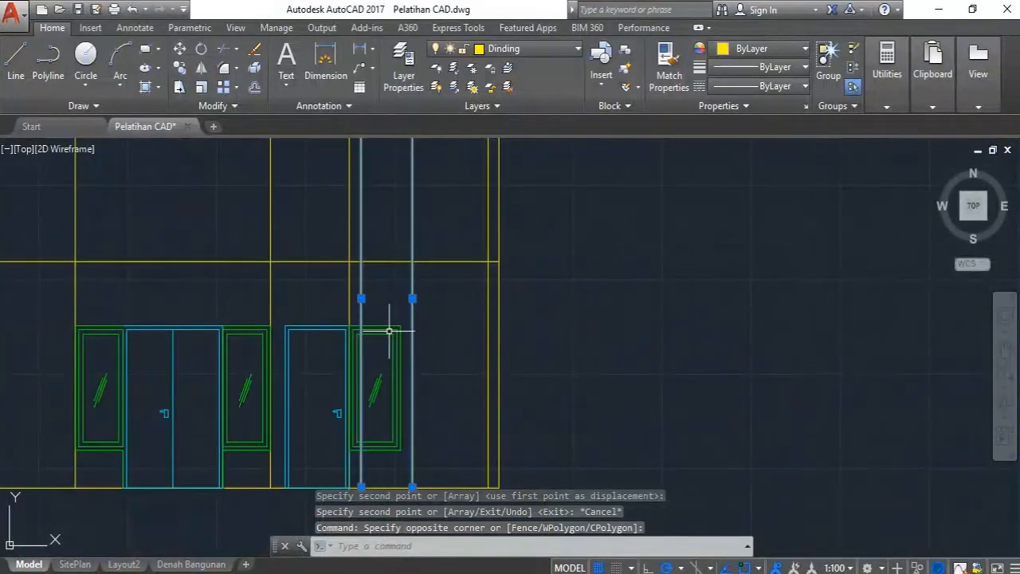
scroll(389, 331, "up", 2)
middle_click_drag(386, 348, 341, 309)
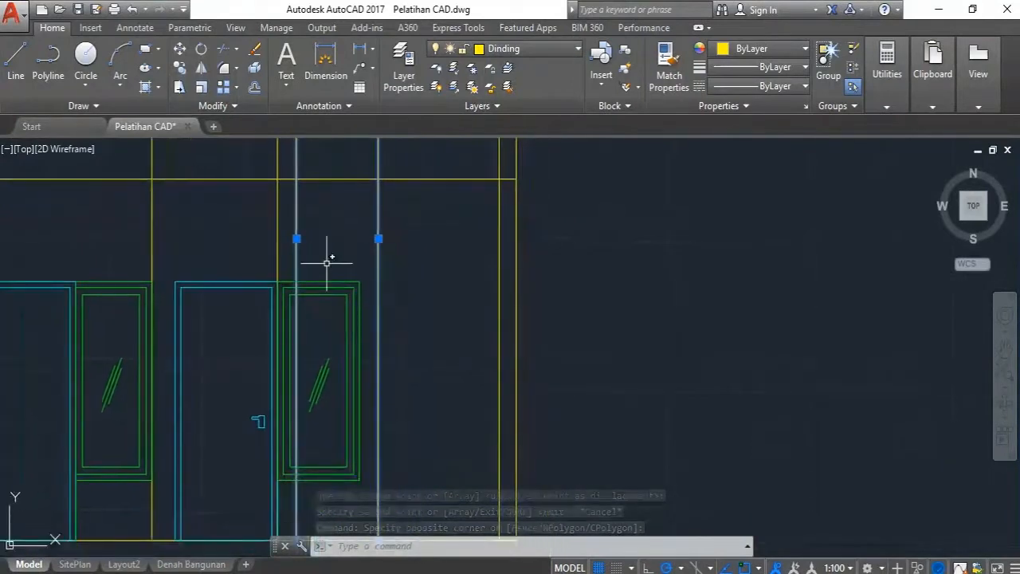
scroll(326, 259, "down", 1)
scroll(334, 274, "up", 1)
key("Escape")
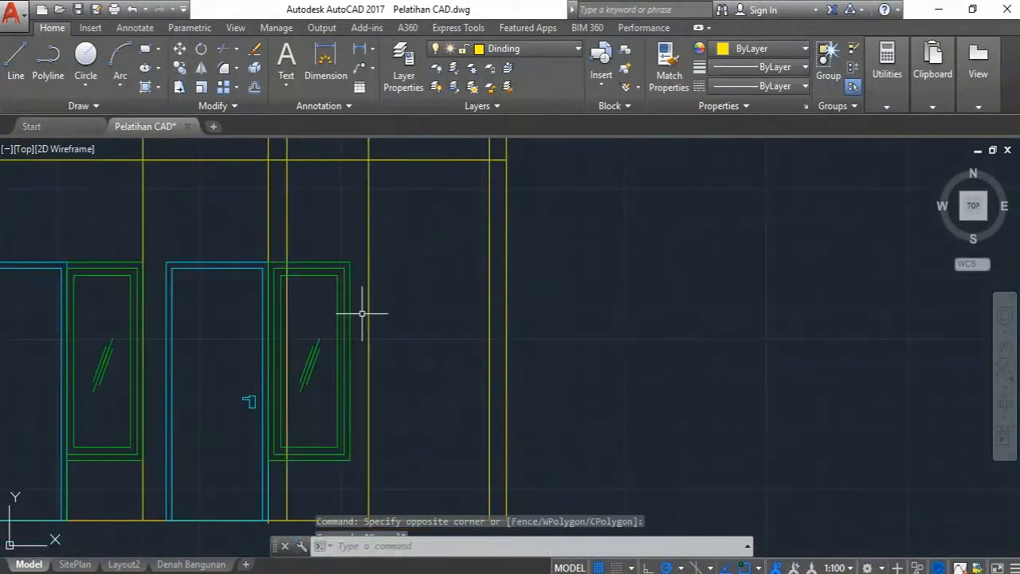
Move the copied window from its top-right corner horizontally onto the second projection line right of the single door.
left_click(360, 321)
left_click(333, 296)
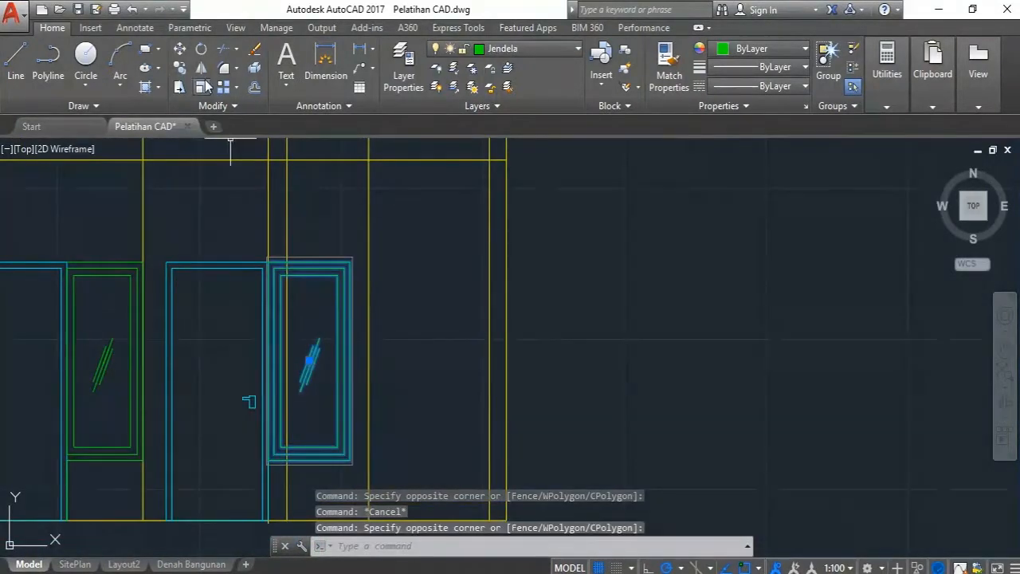
left_click(179, 49)
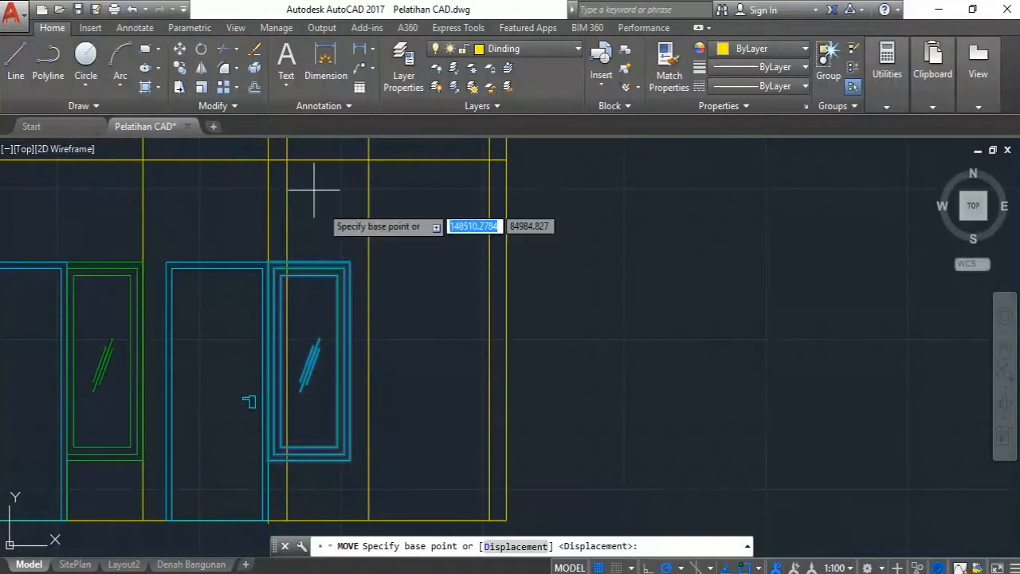
left_click(350, 261)
left_click(371, 262)
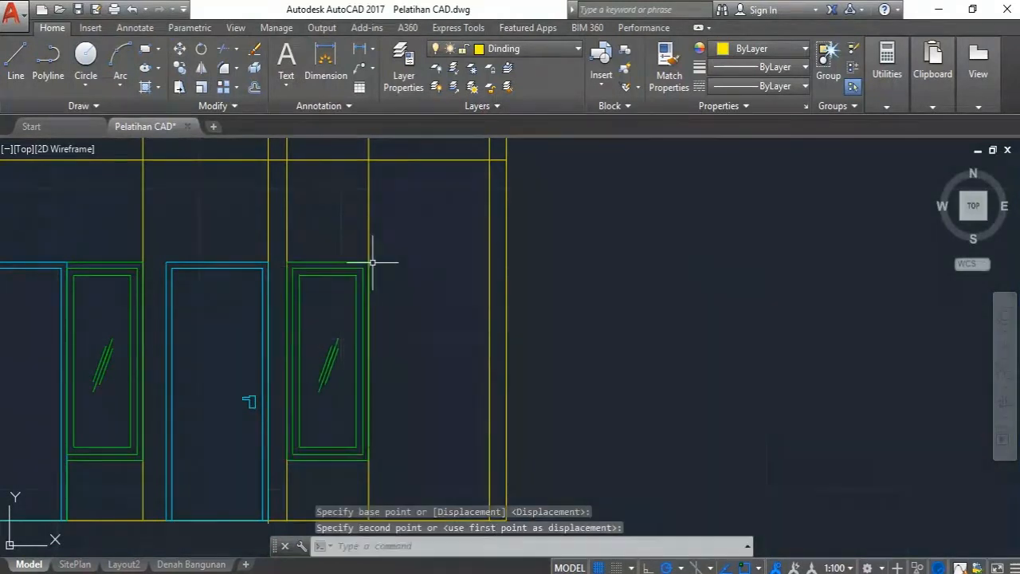
Copy the right-hand window to the left opening, using the projection lines' intersections with the horizontal wall line as base and target points.
scroll(389, 241, "down", 4)
middle_click_drag(363, 269, 391, 309)
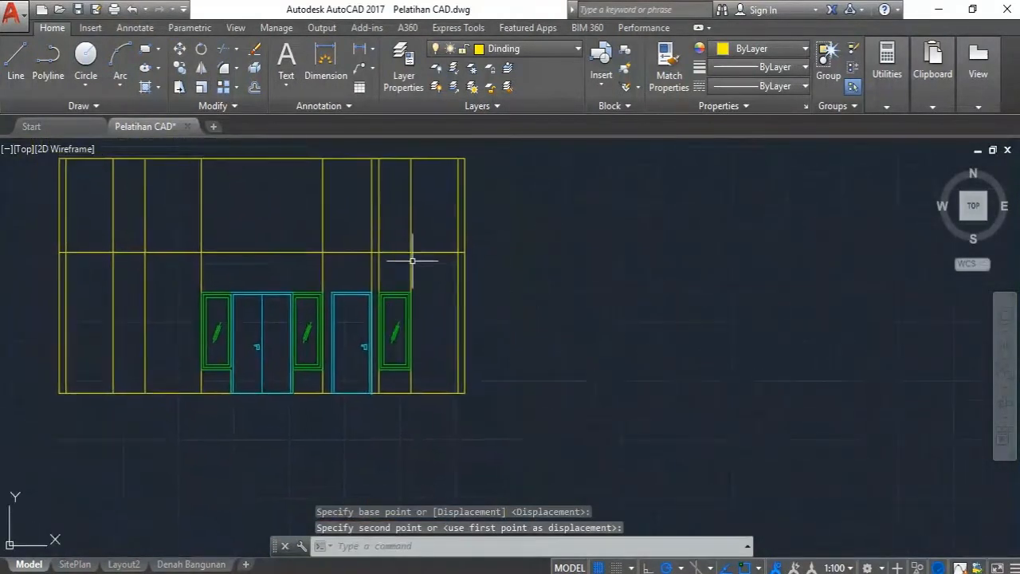
scroll(402, 313, "up", 2)
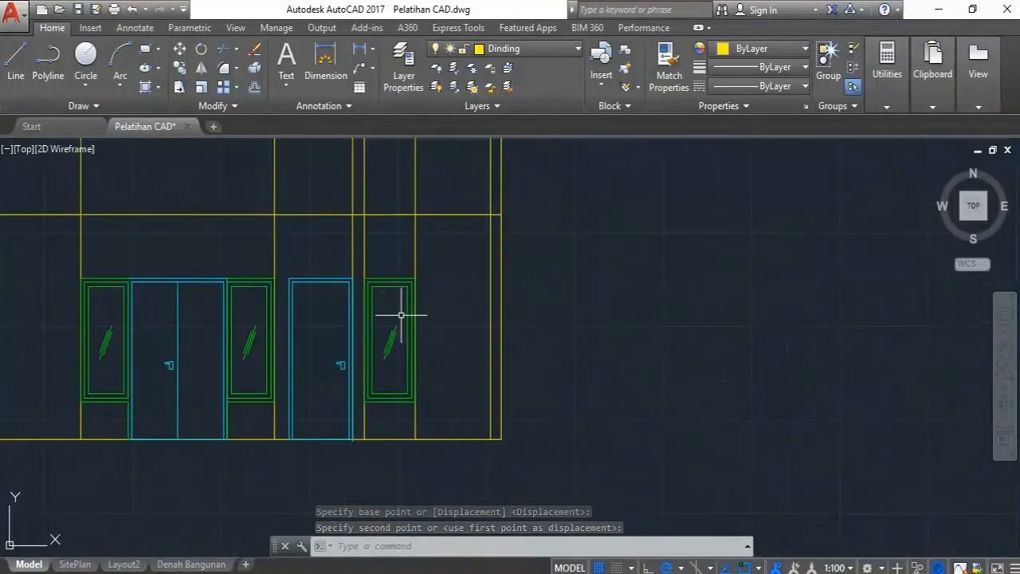
scroll(396, 310, "down", 2)
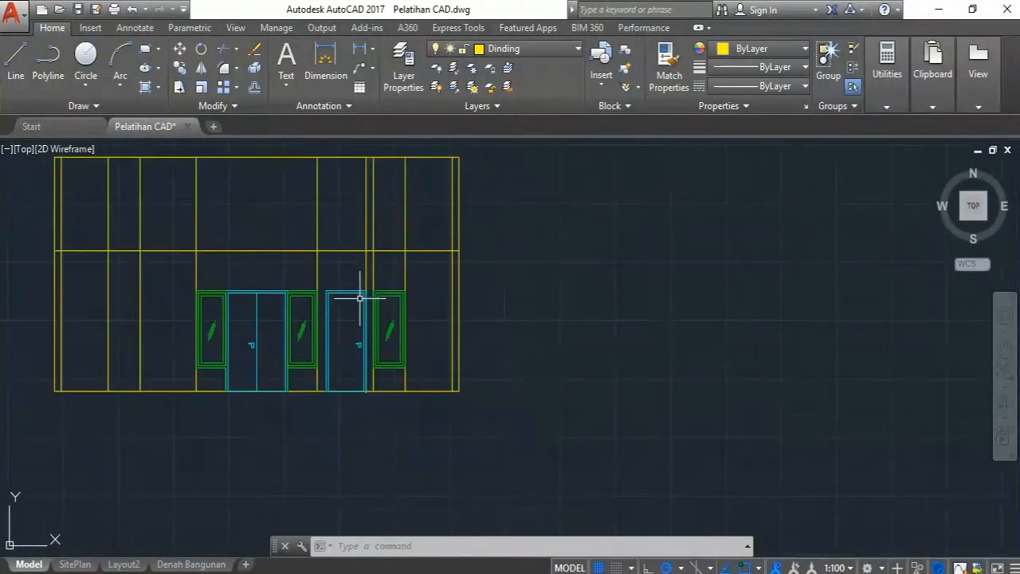
left_click(389, 269)
left_click(361, 341)
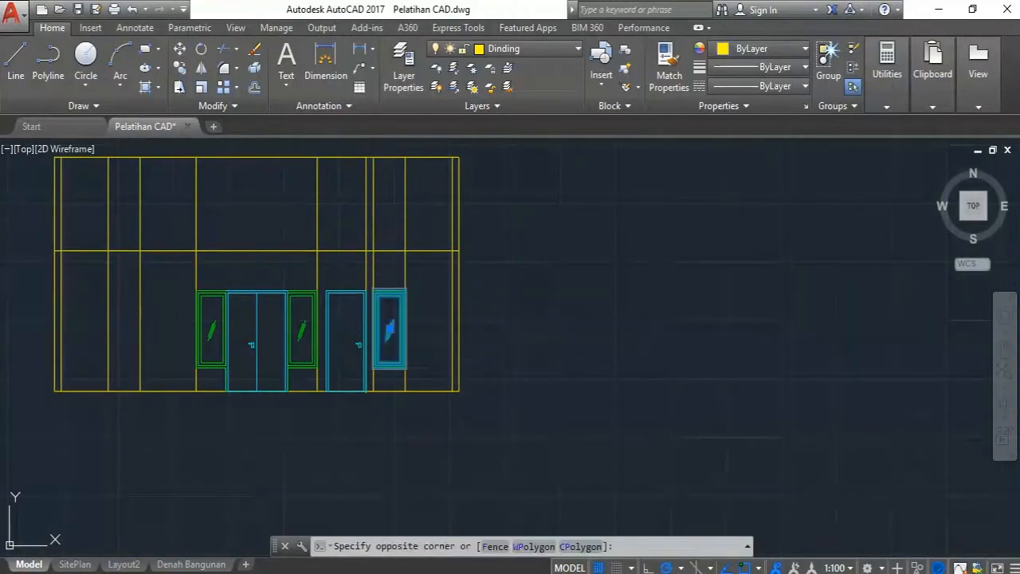
left_click(182, 69)
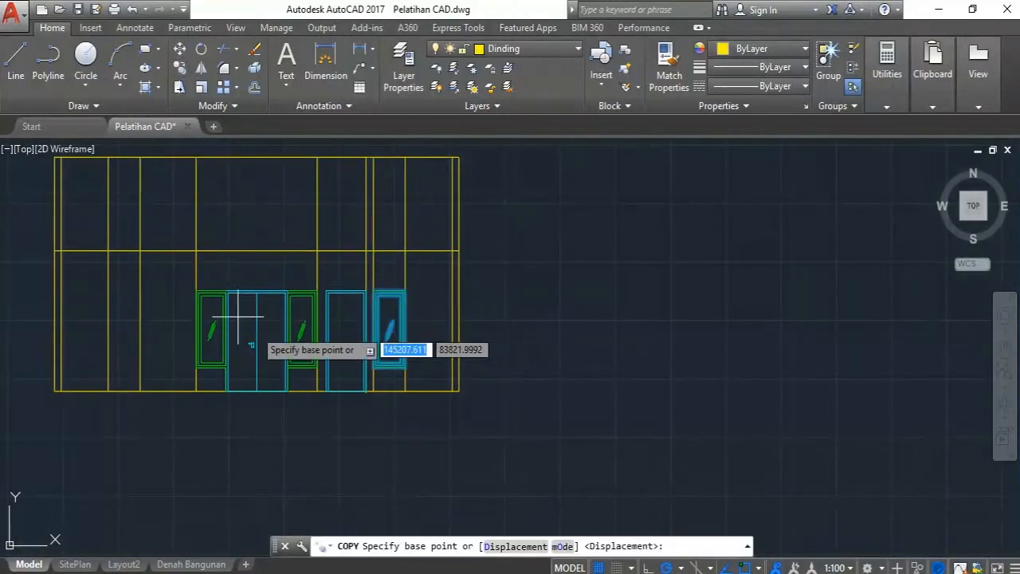
left_click(405, 251)
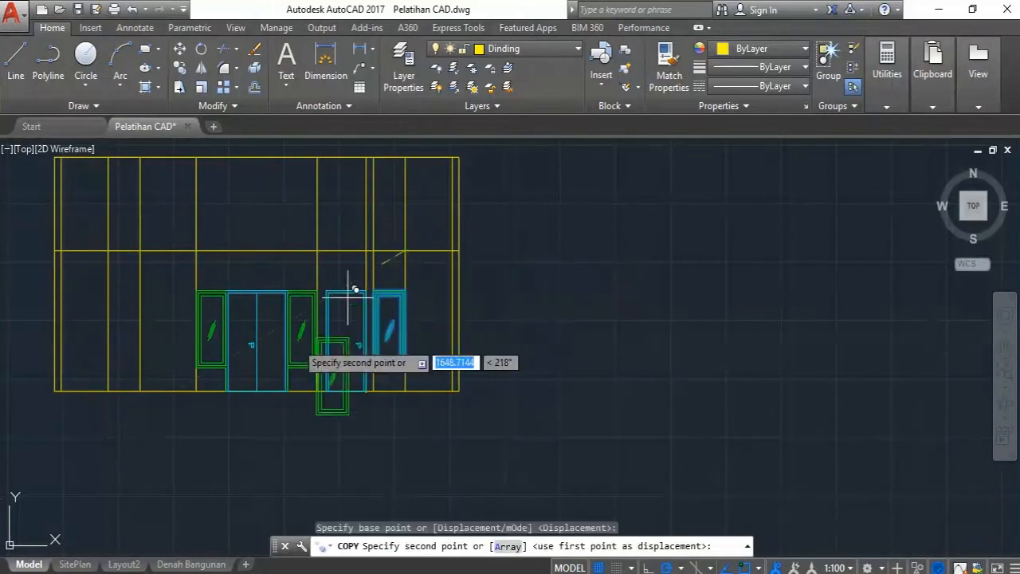
left_click(147, 241)
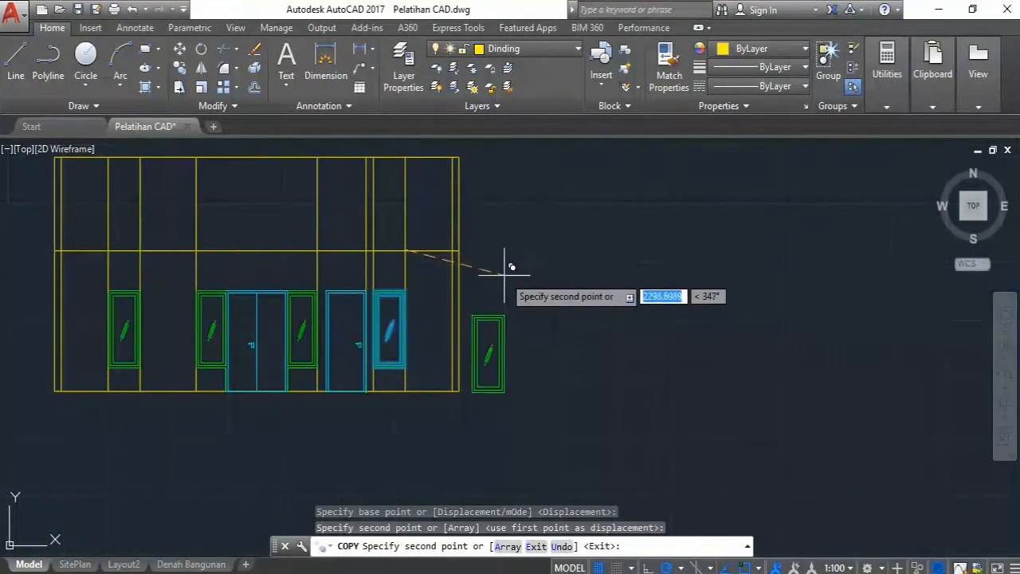
key("Escape")
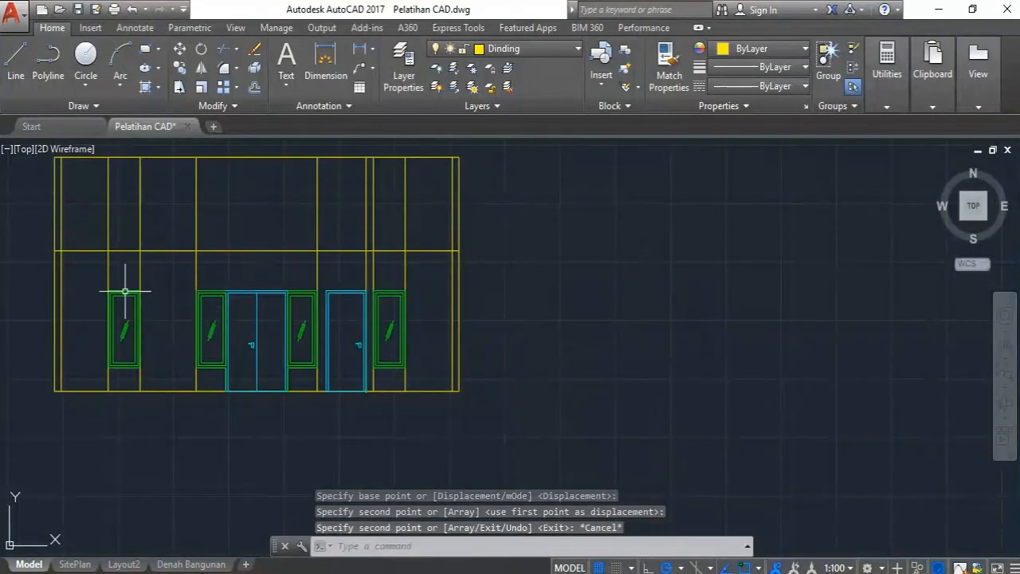
Draw a horizontal line from the left window's top-right corner to the elevation's right outer edge.
scroll(126, 295, "up", 2)
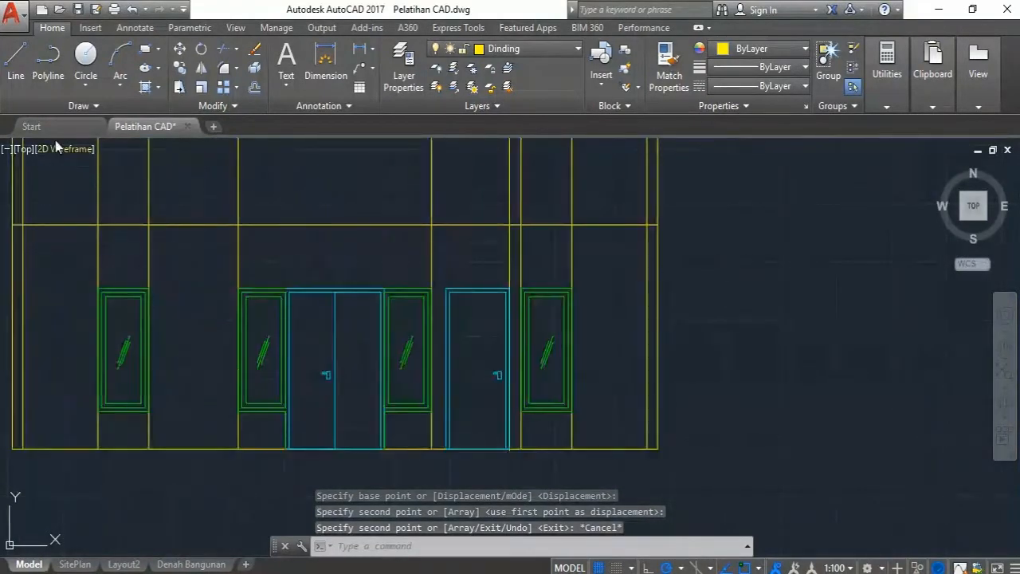
left_click(16, 64)
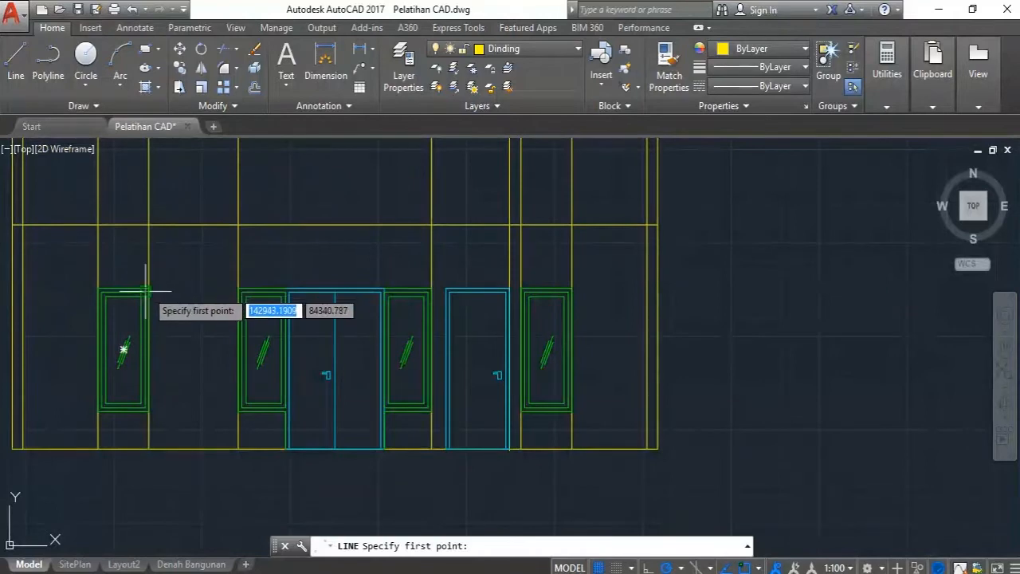
left_click(148, 288)
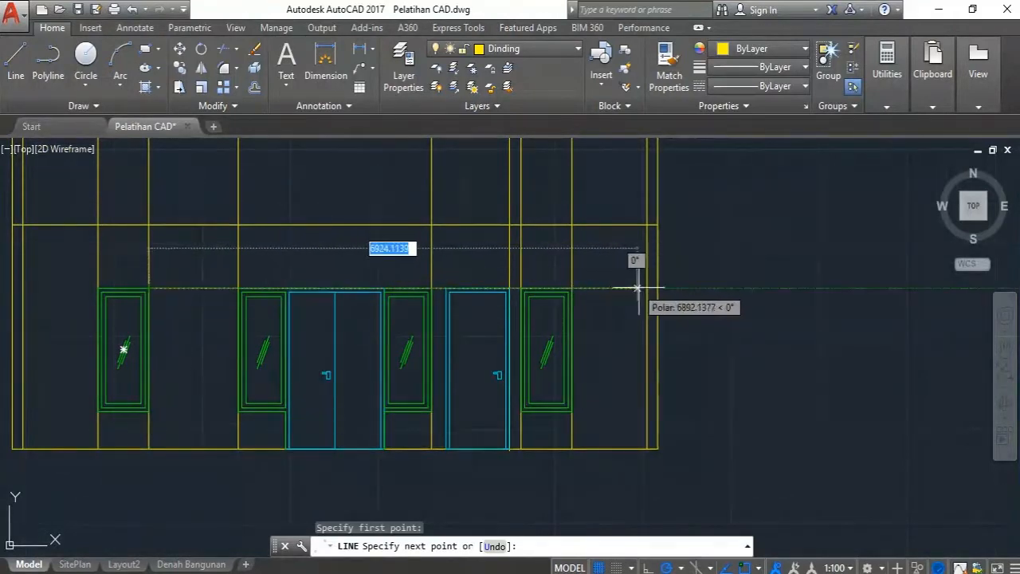
left_click(658, 289)
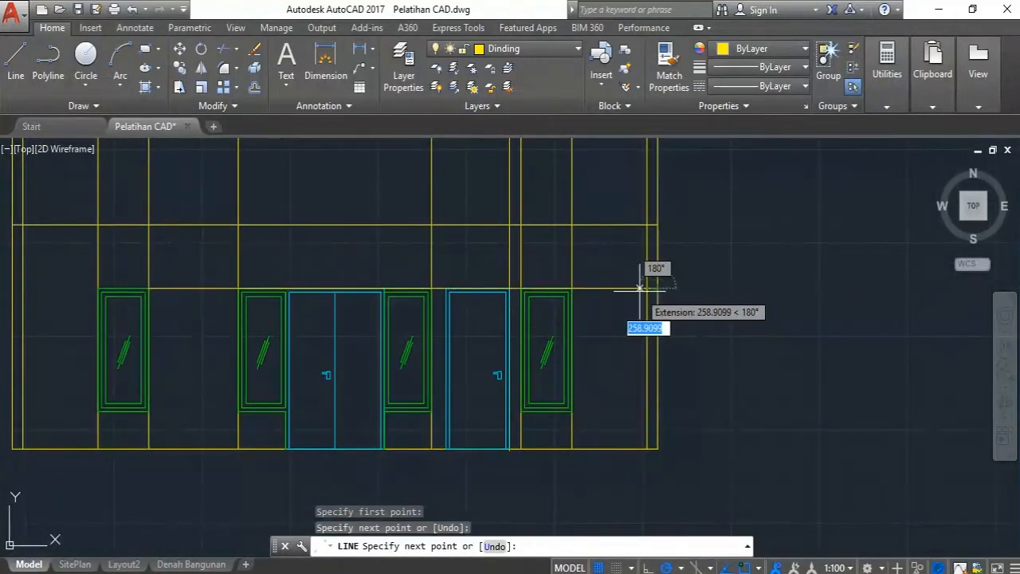
key("Escape")
Stretch the left end of the horizontal line above the openings to the inner line of the left wall.
left_click(633, 300)
left_click(613, 265)
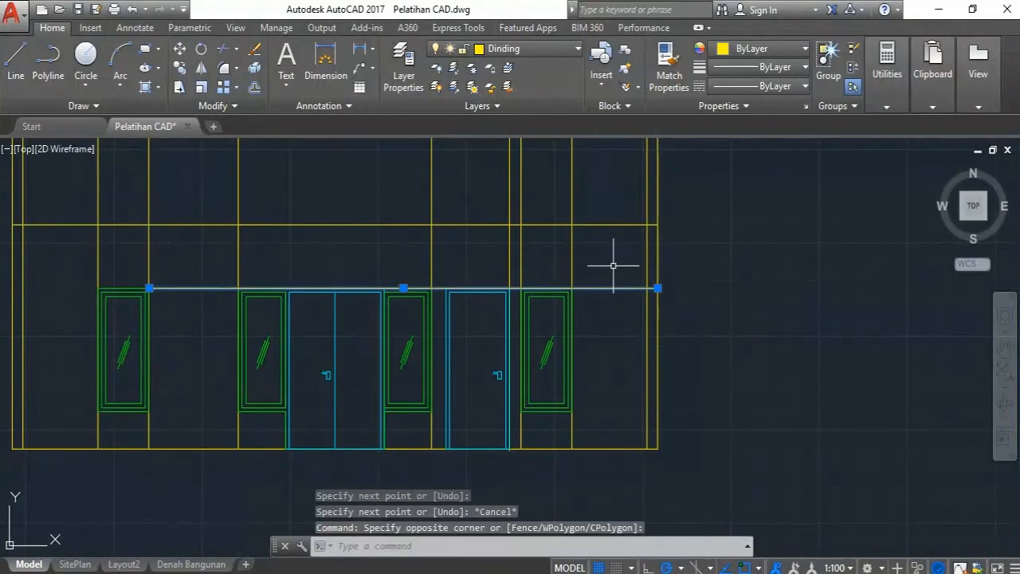
left_click(148, 288)
left_click(23, 288)
key("Escape")
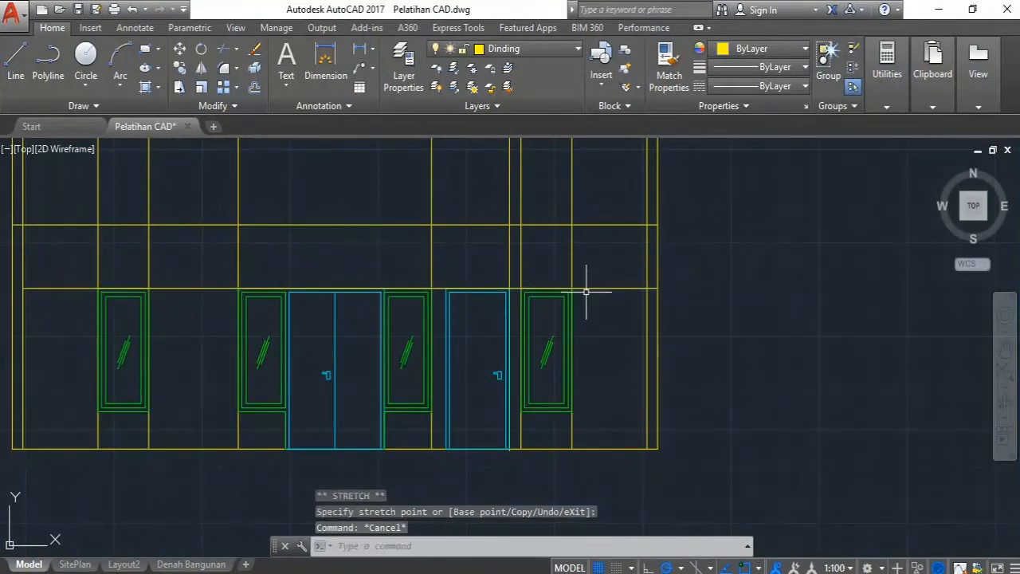
Delete the horizontal line running along the tops of the doors and windows.
scroll(559, 281, "down", 1)
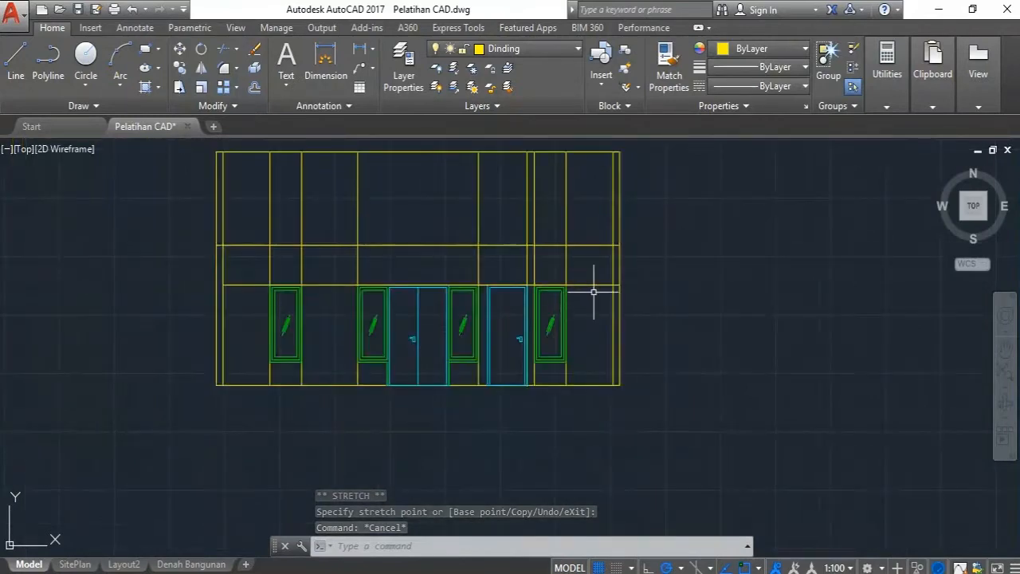
left_click(595, 291)
left_click(583, 272)
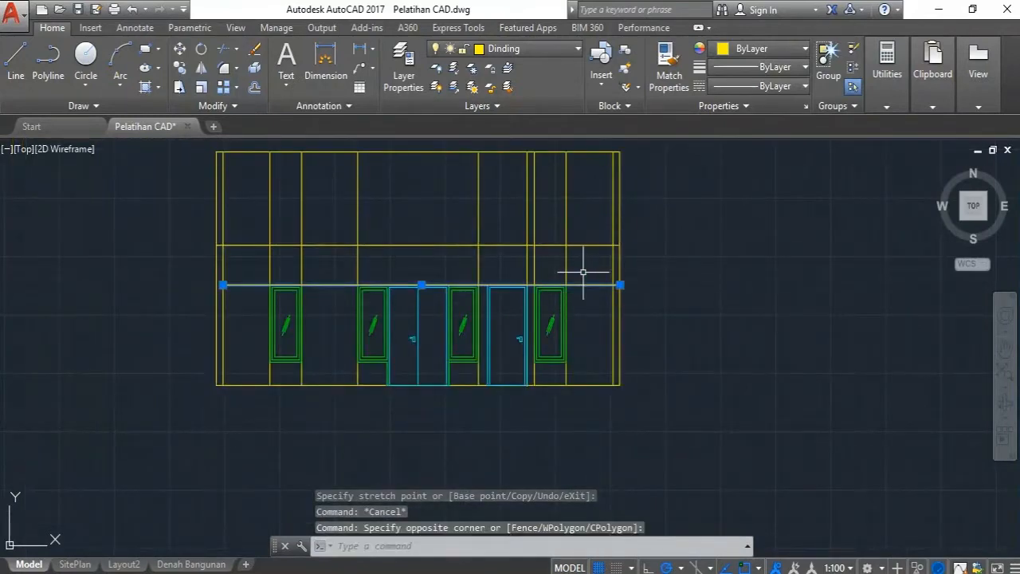
key("Delete")
Delete all vertical projection lines running through the door and window openings, keeping the outer wall lines.
scroll(587, 274, "up", 2)
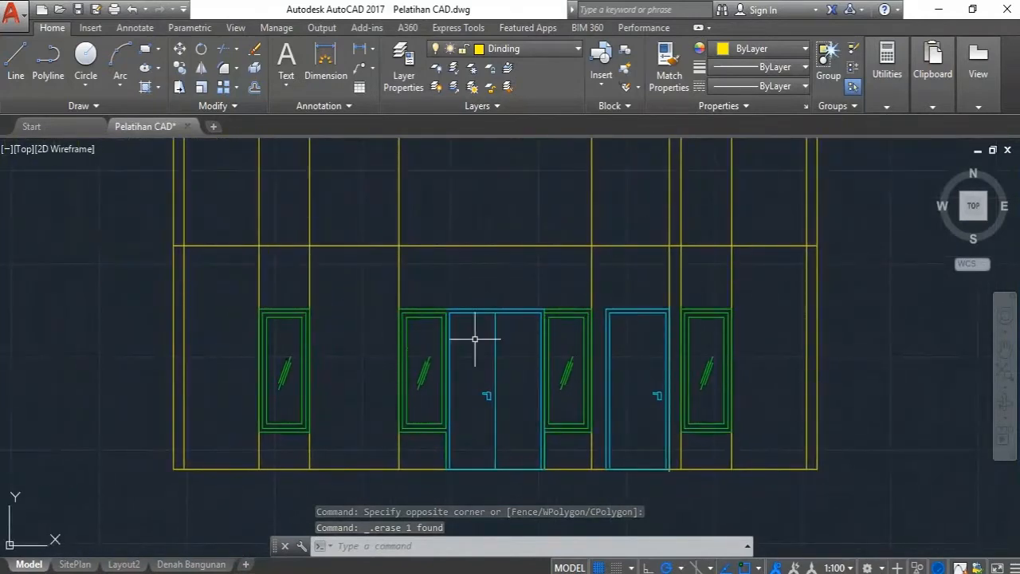
scroll(514, 328, "down", 1)
left_click(677, 291)
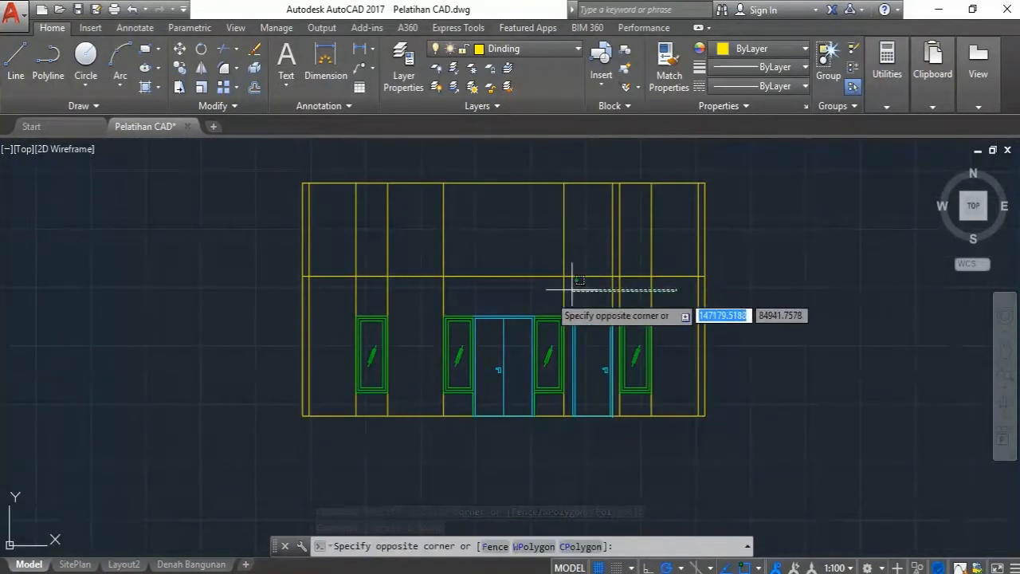
left_click(350, 304)
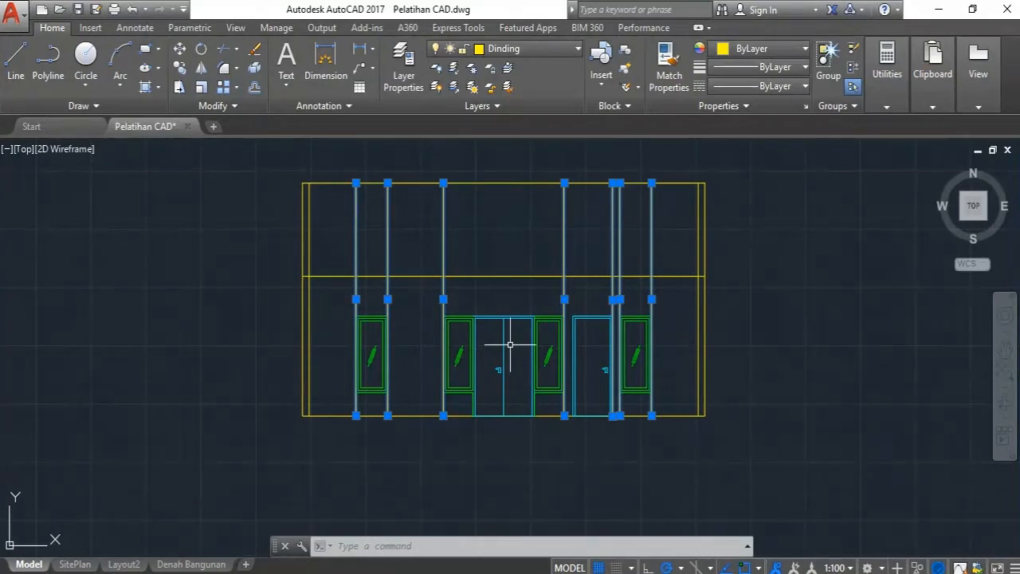
key("Delete")
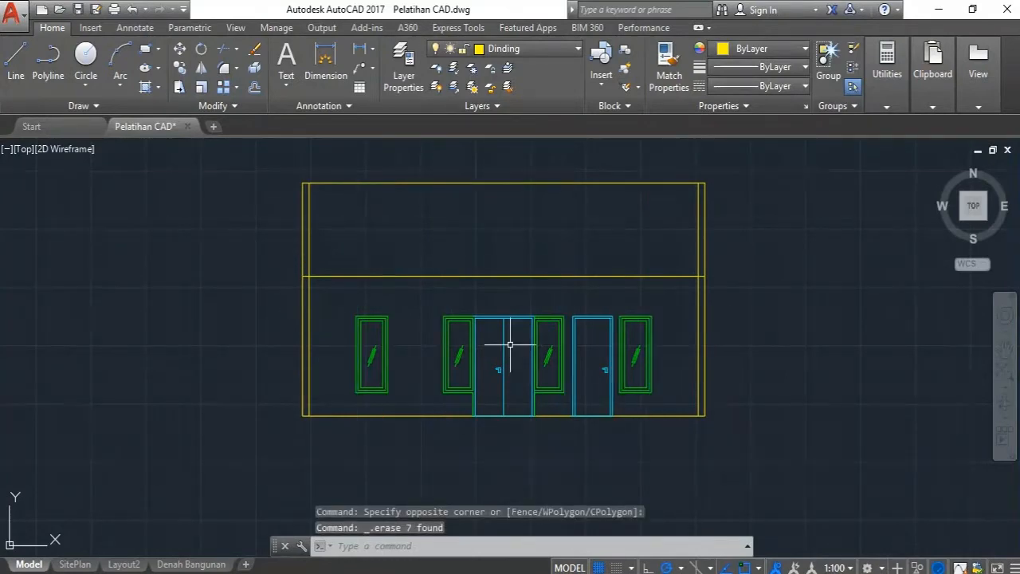
Make Atap the current layer.
middle_click_drag(466, 336, 354, 309)
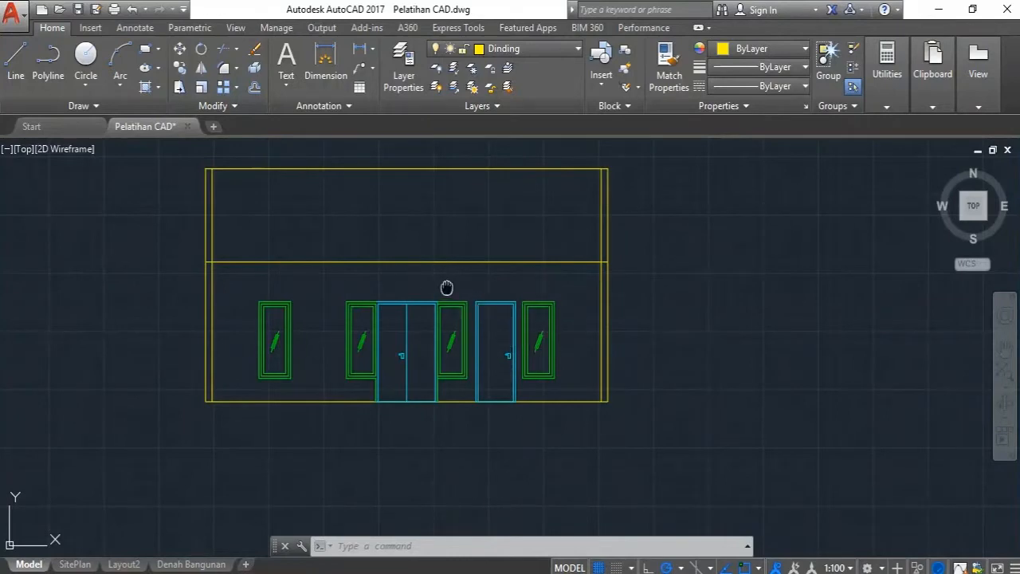
middle_click_drag(446, 288, 442, 321)
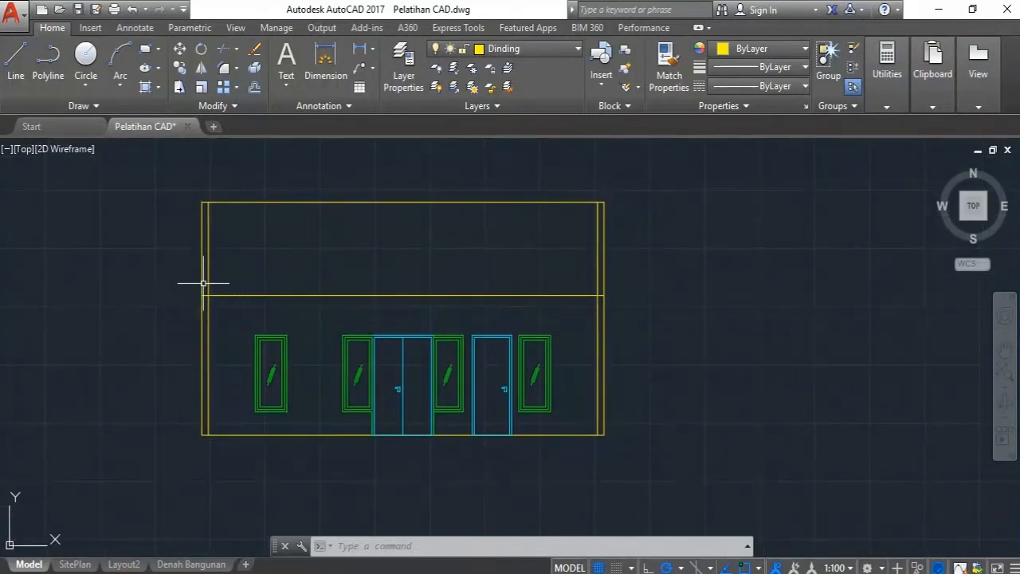
scroll(290, 261, "up", 2)
scroll(291, 262, "down", 2)
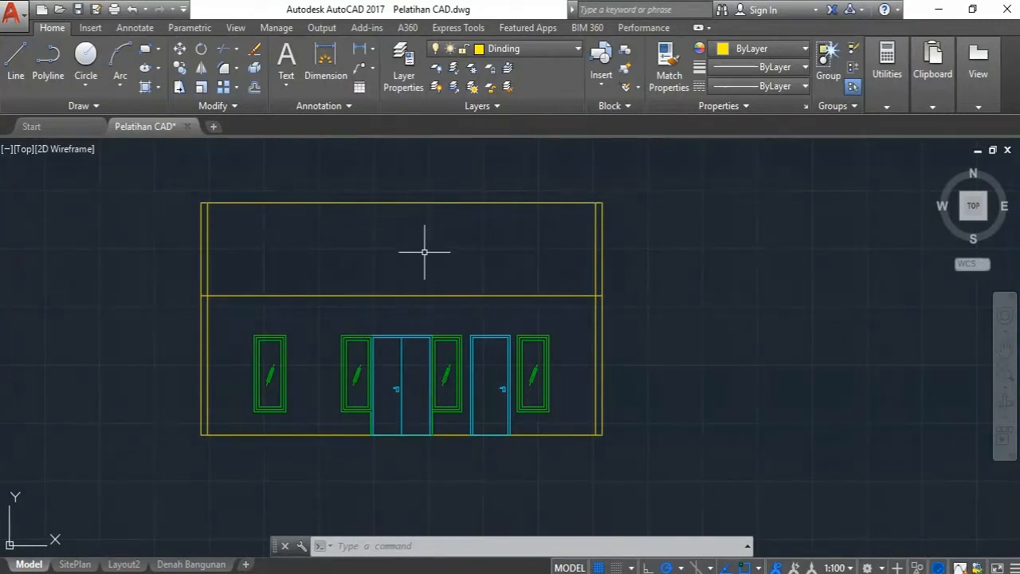
left_click(541, 48)
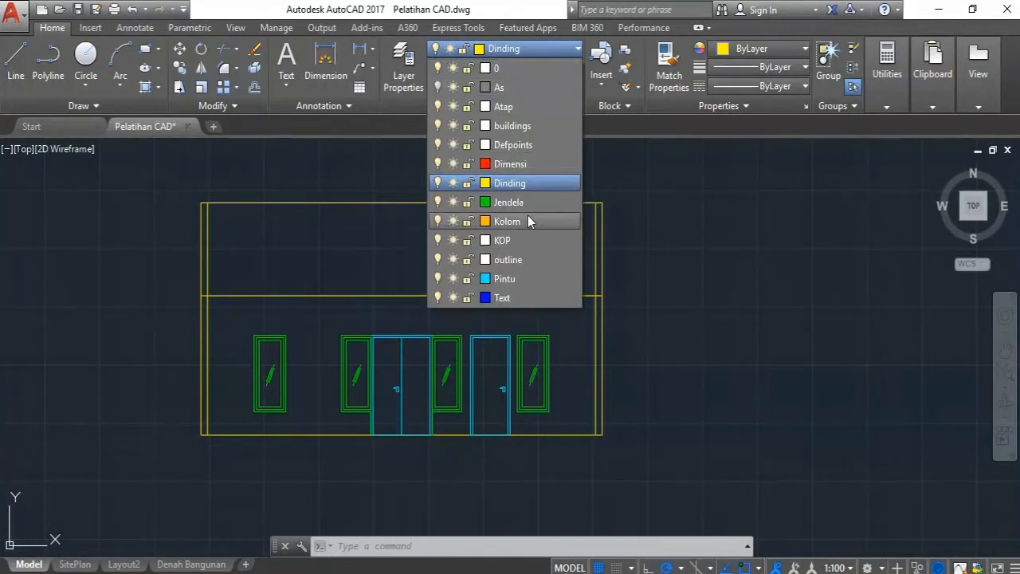
left_click(518, 107)
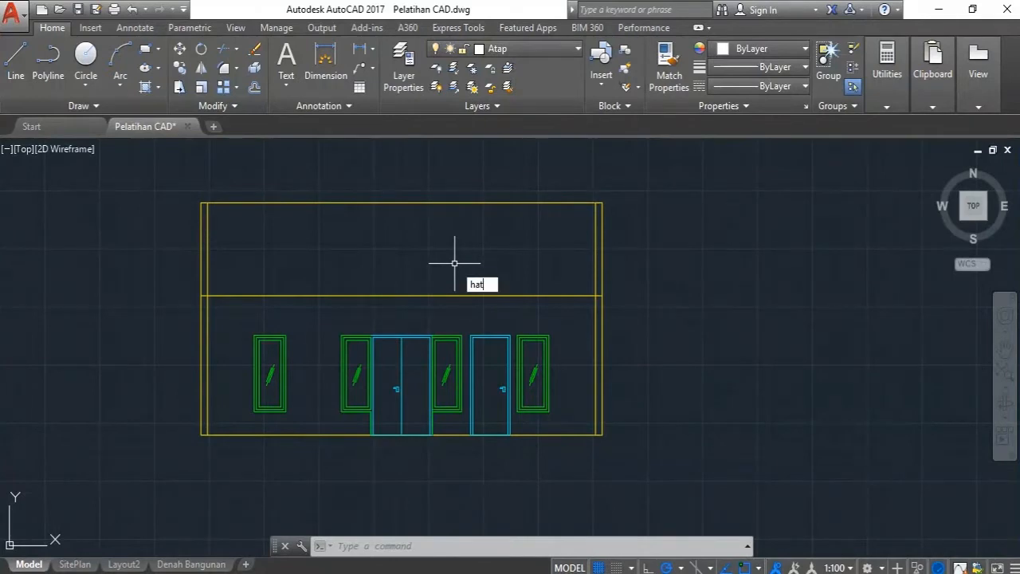
Start a hatch with the ANSI31 pattern and an angle of 45.
key("Return")
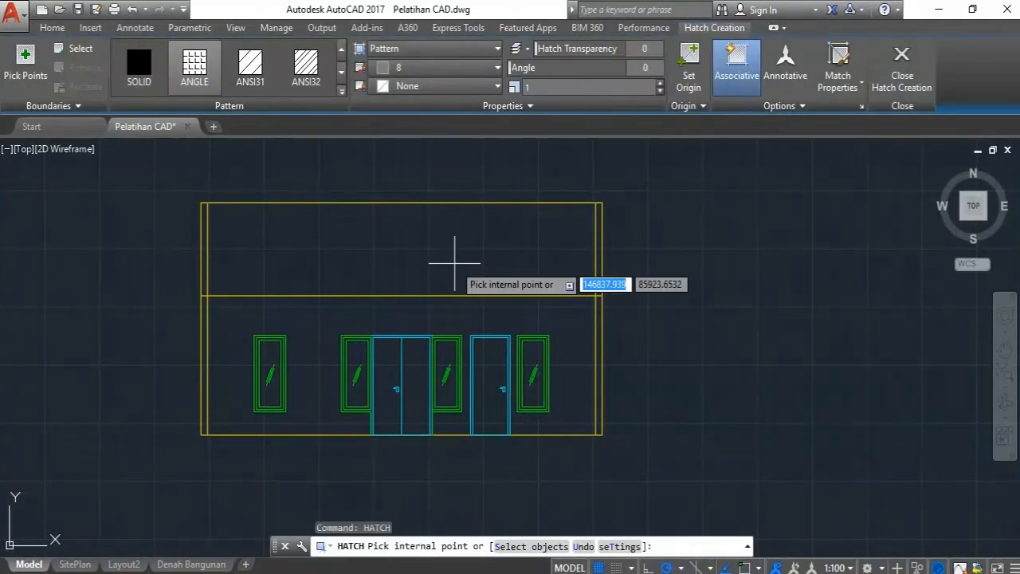
left_click(342, 93)
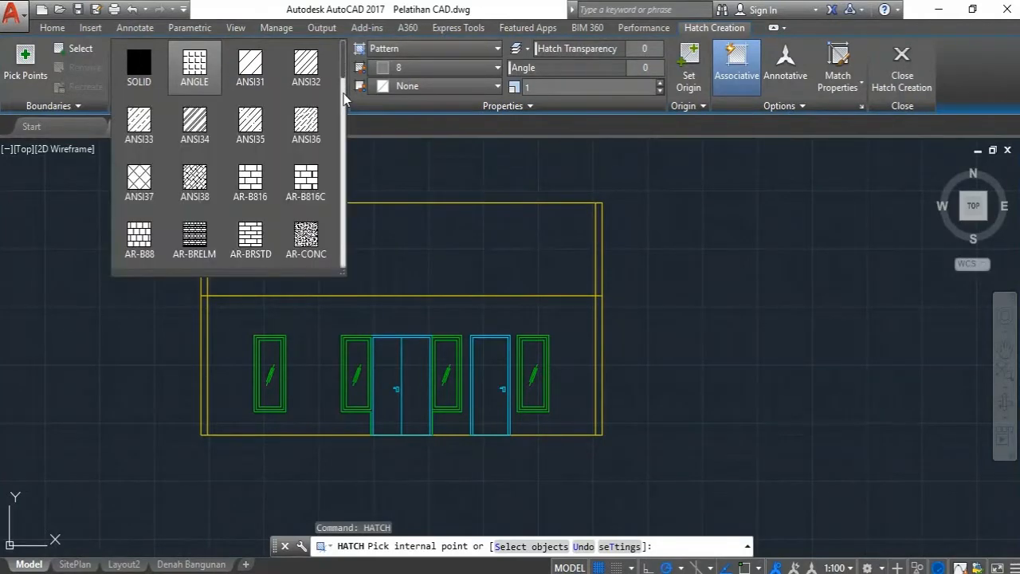
scroll(253, 167, "down", 3)
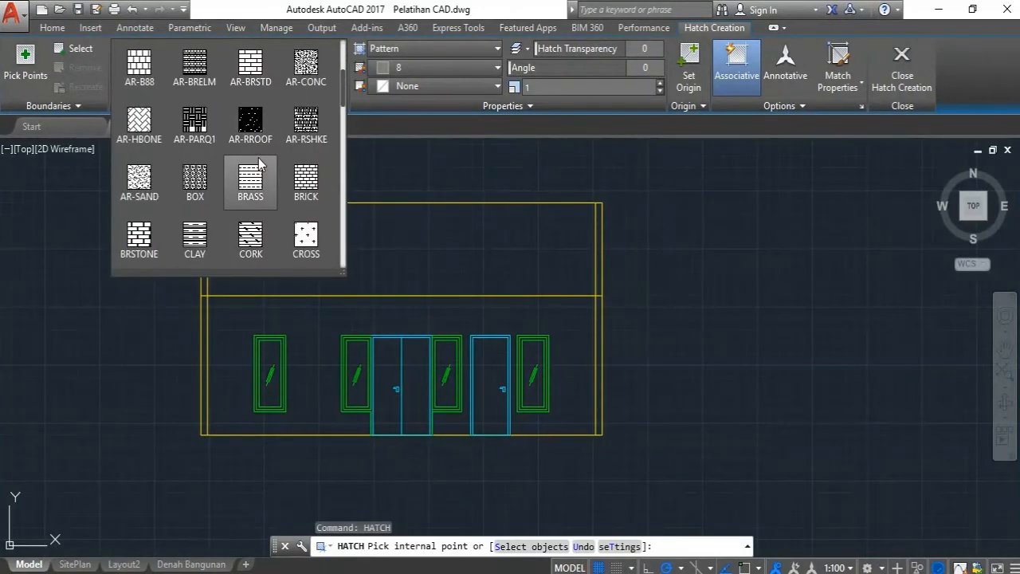
scroll(259, 166, "down", 2)
scroll(261, 174, "up", 2)
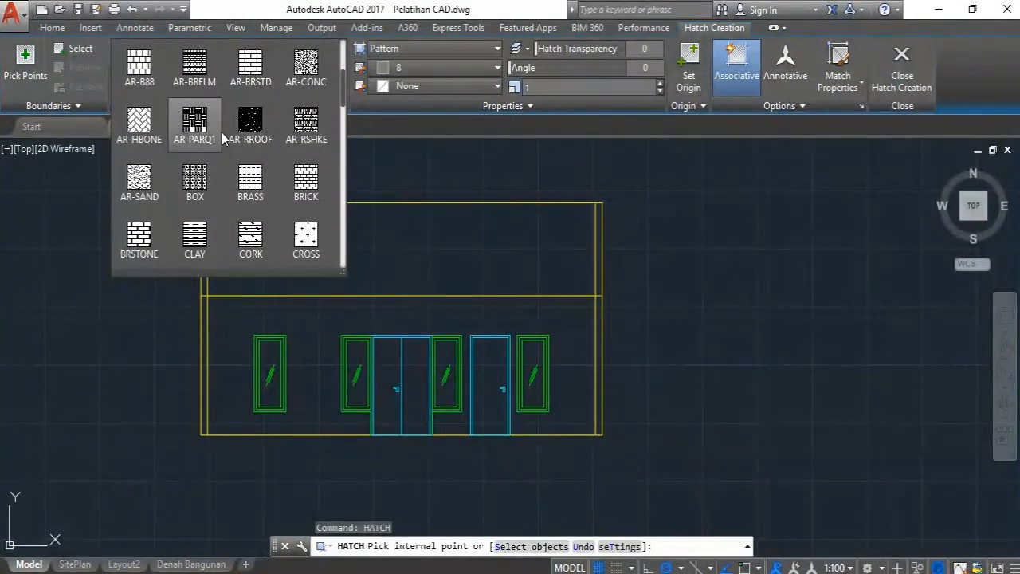
scroll(223, 136, "down", 5)
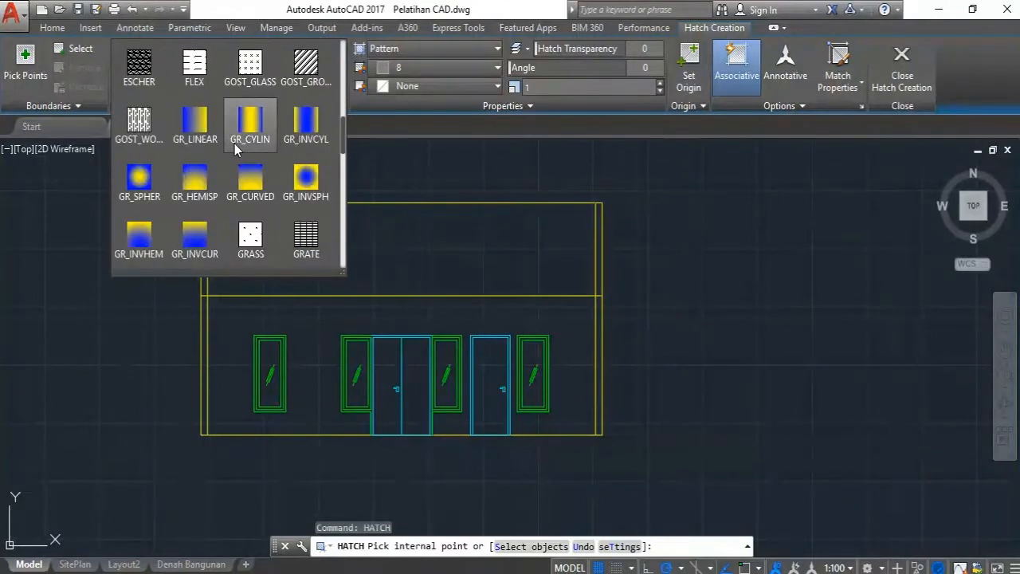
scroll(234, 143, "down", 3)
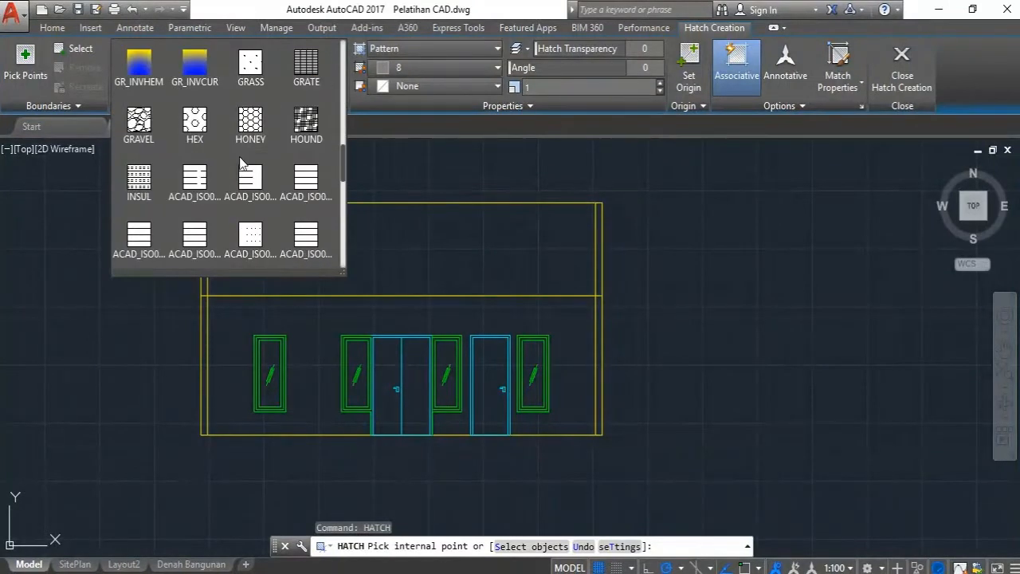
scroll(243, 163, "down", 3)
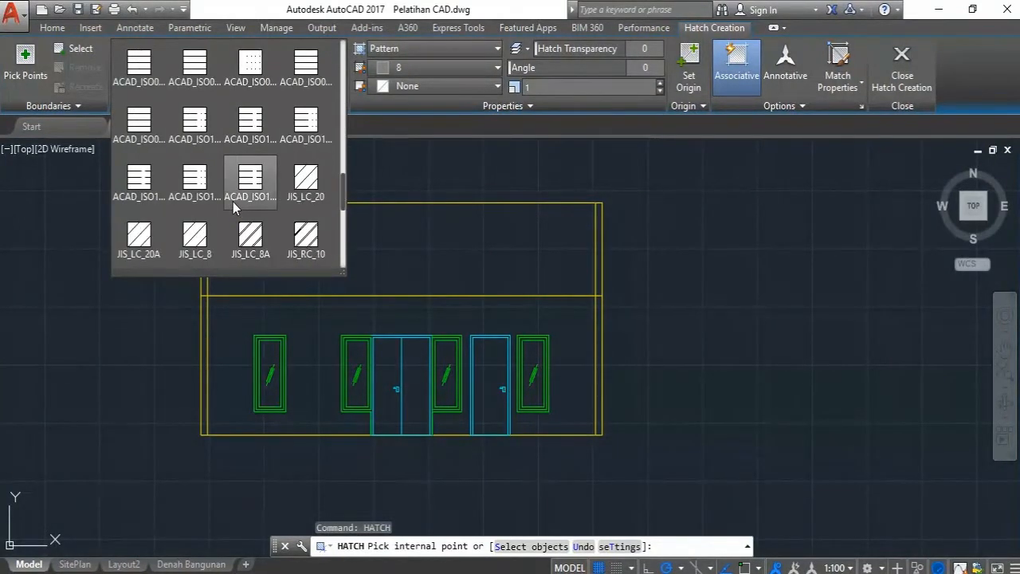
scroll(232, 202, "down", 2)
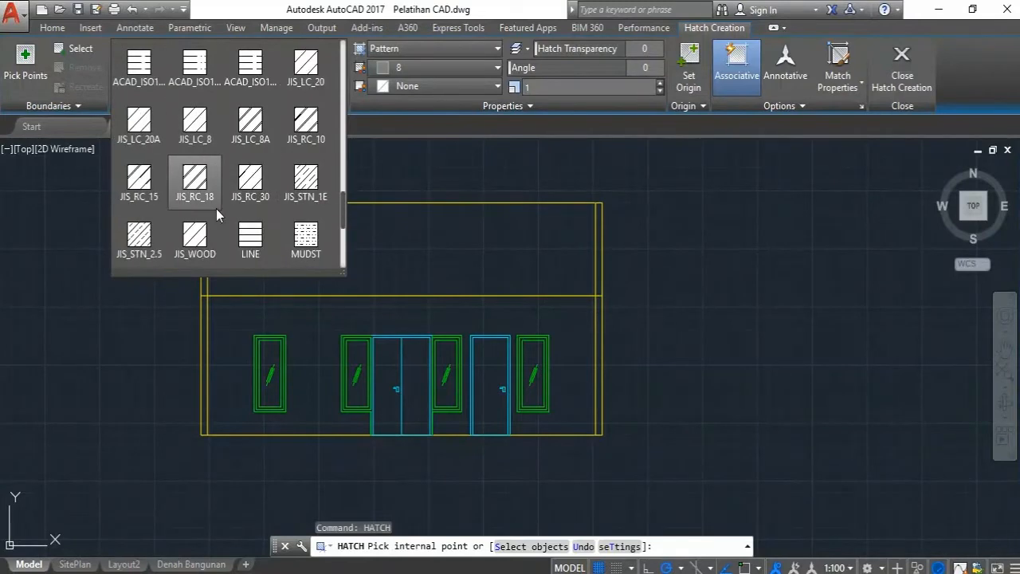
scroll(216, 209, "down", 1)
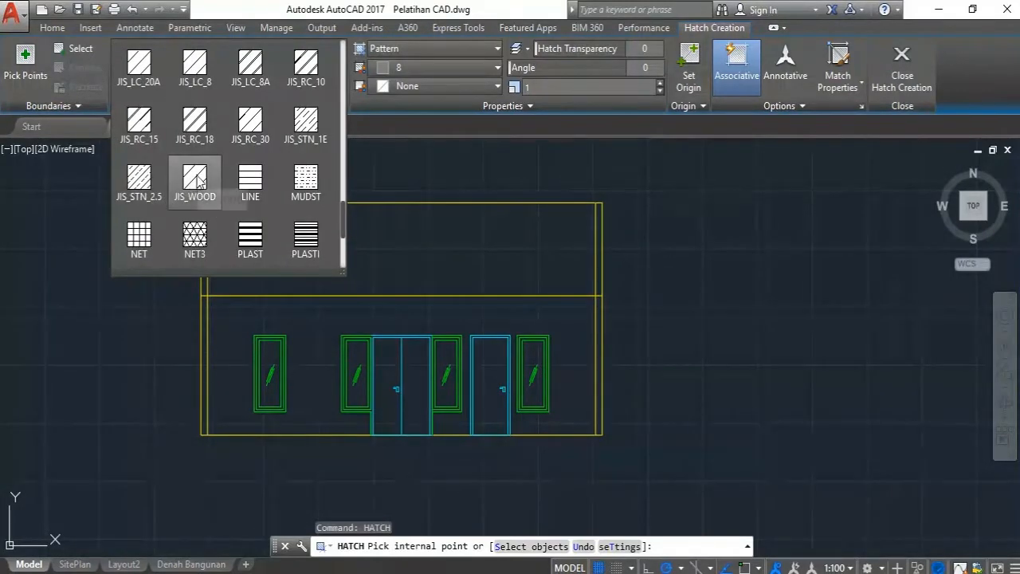
scroll(199, 180, "up", 15)
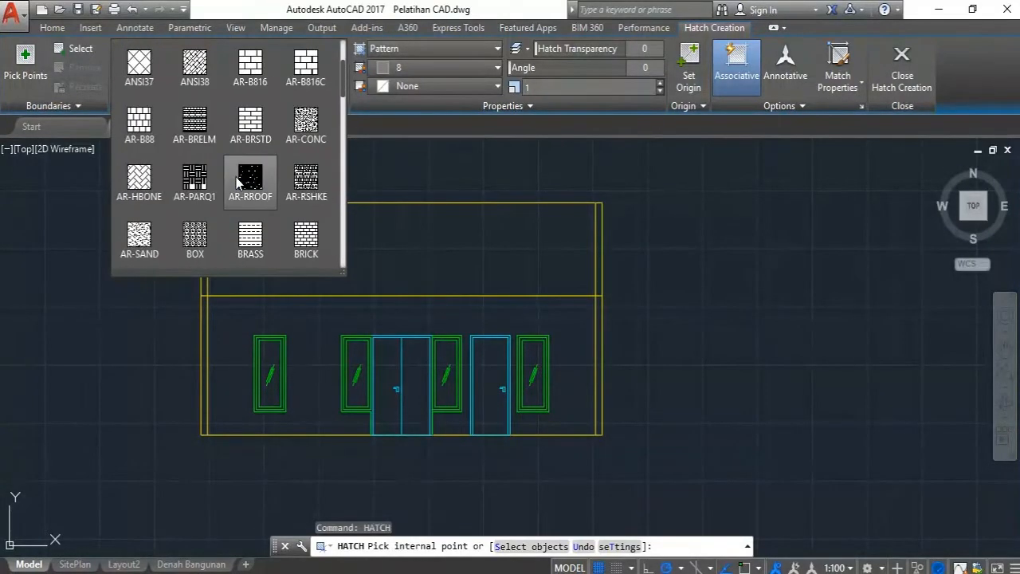
scroll(239, 179, "up", 2)
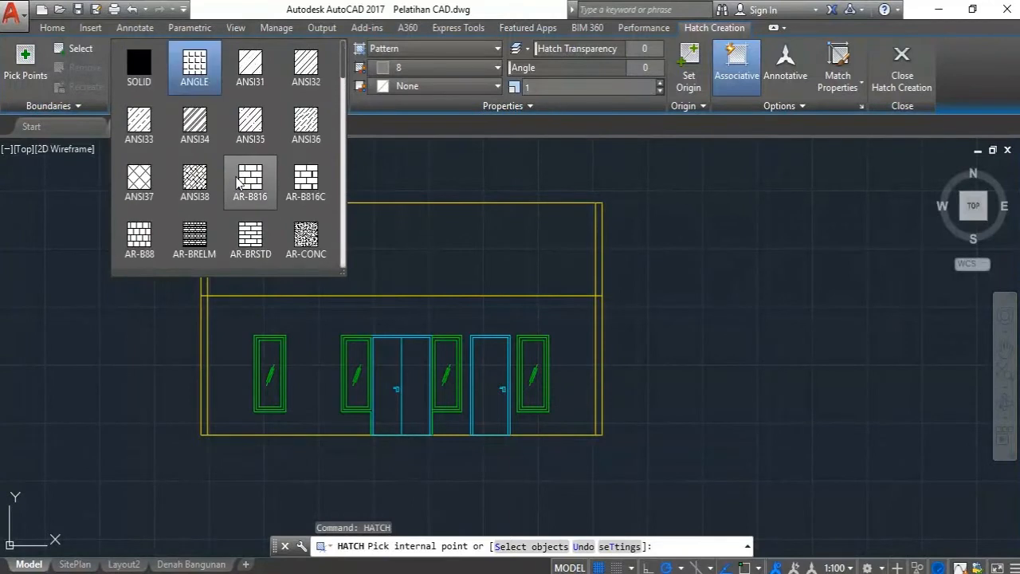
left_click(258, 82)
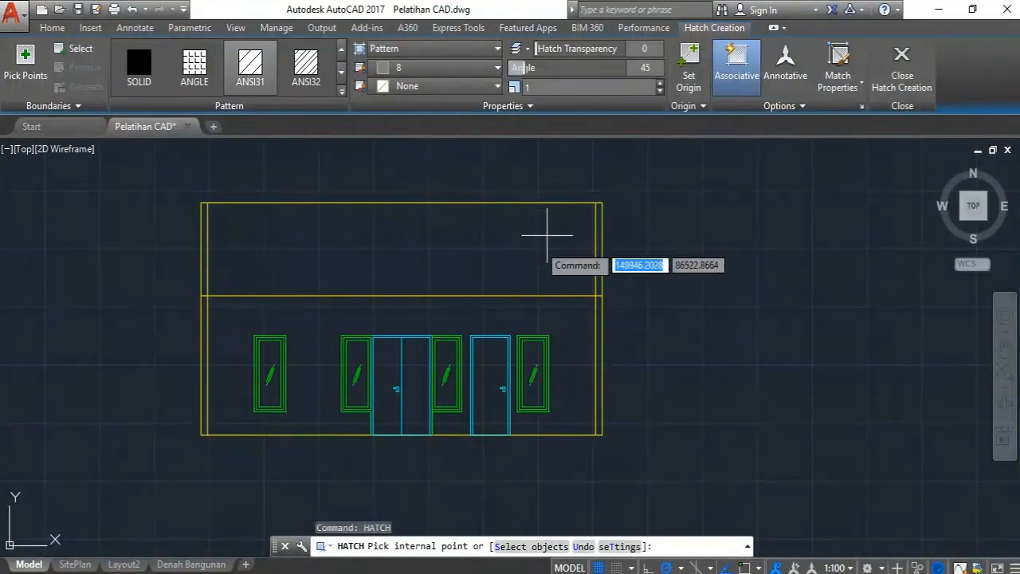
Apply the hatch to the roof area between the inner wall lines above the horizontal line, with a scale of 10.
left_click(529, 236)
scroll(503, 236, "up", 6)
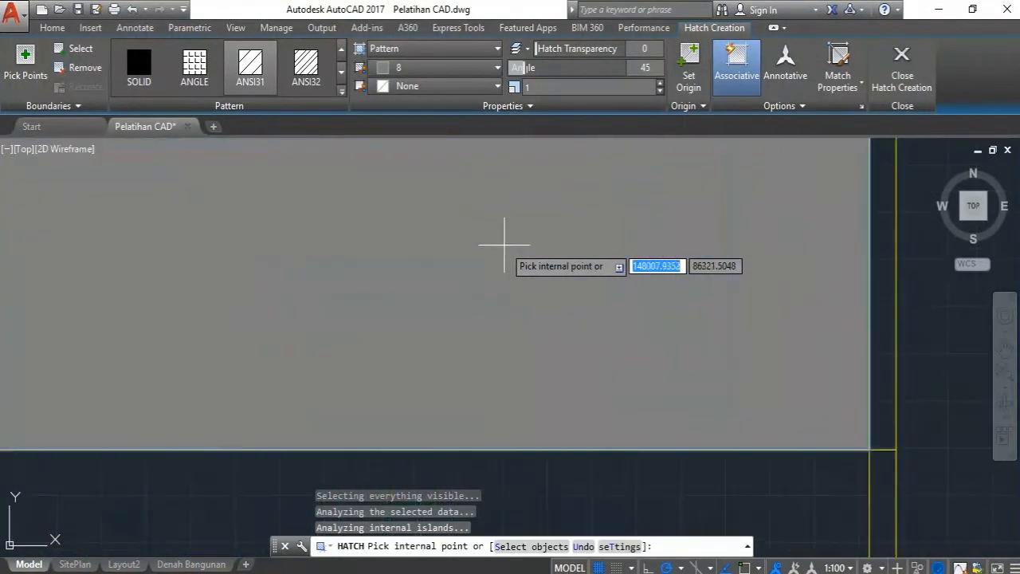
scroll(503, 237, "down", 4)
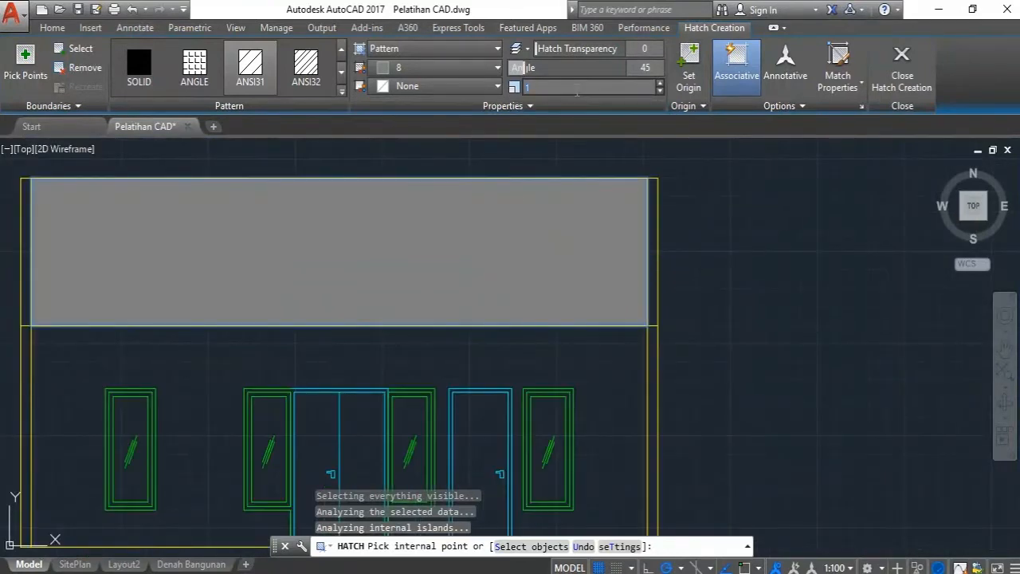
type("0")
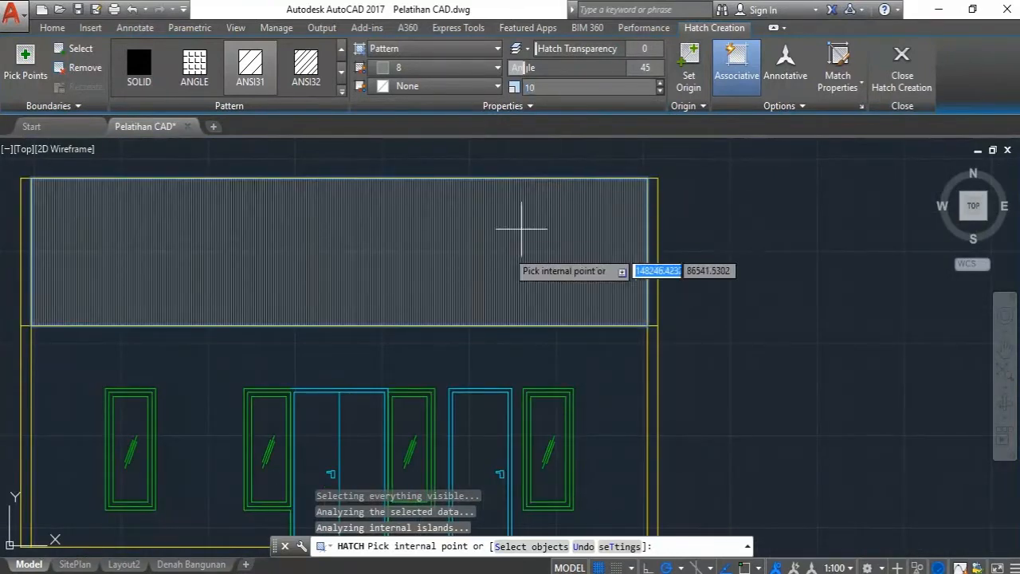
scroll(503, 252, "up", 2)
scroll(502, 253, "down", 2)
middle_click_drag(215, 230, 235, 263)
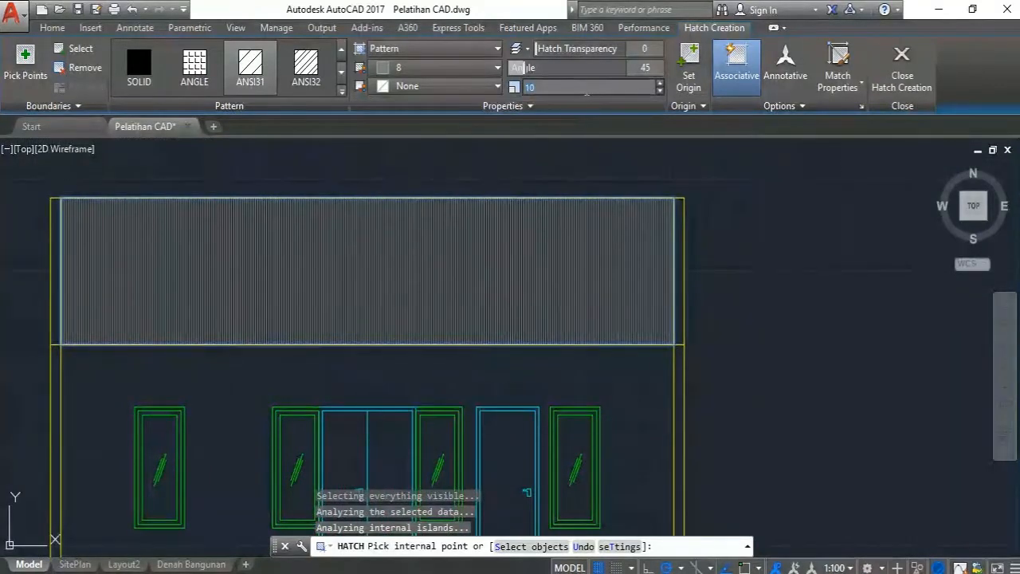
Try a roof hatch scale of 50, reduce it to 25 and finish the hatch.
type("50")
scroll(556, 266, "down", 2)
scroll(545, 266, "up", 2)
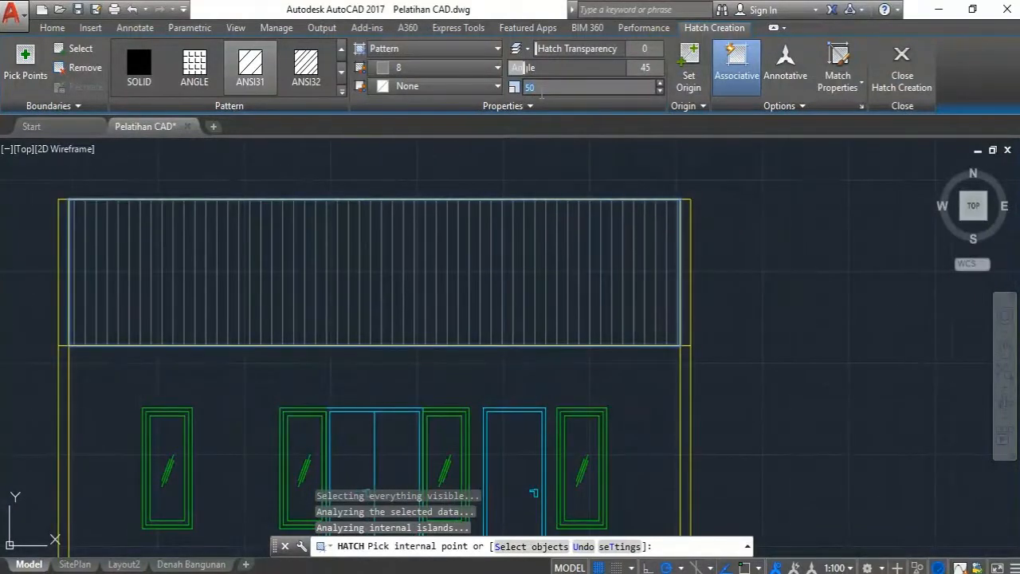
key("Return")
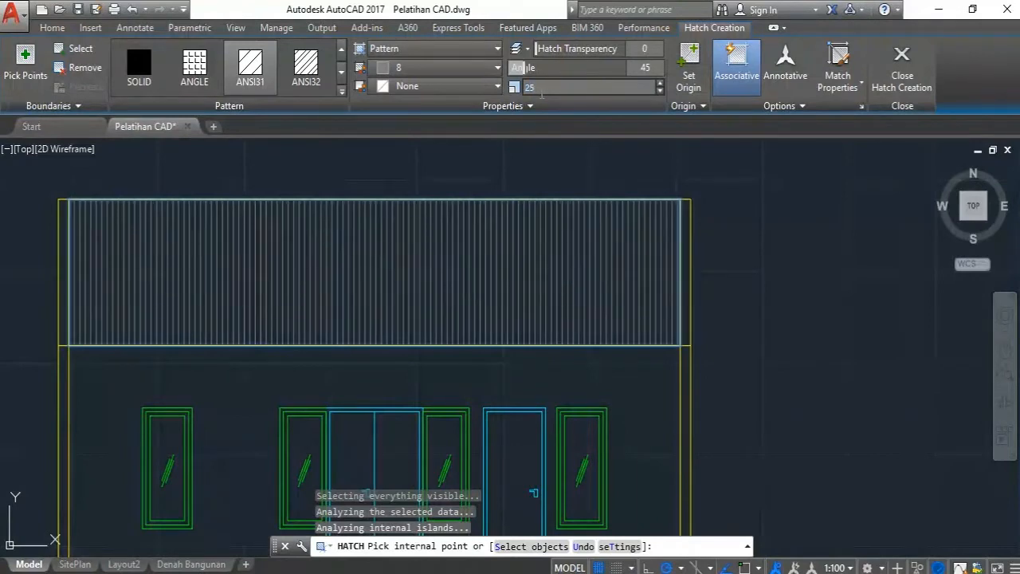
scroll(470, 251, "down", 2)
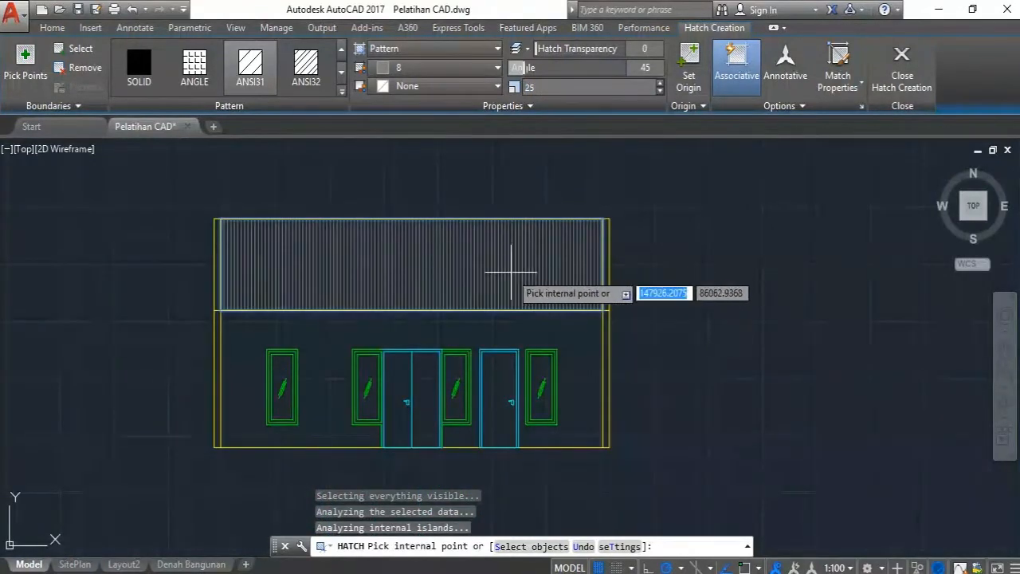
key("Return")
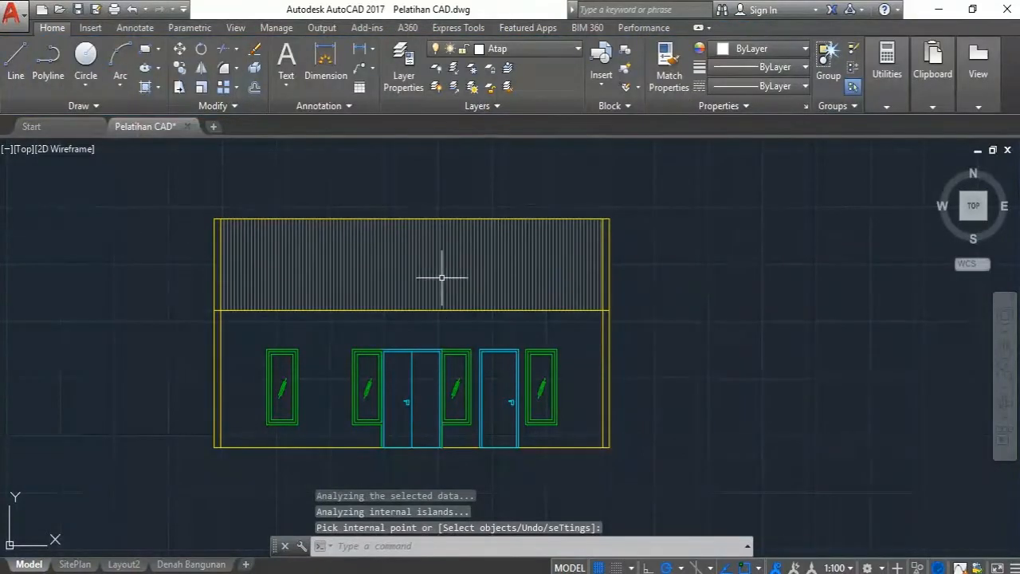
Change the roof hatch pattern to JIS_LC_8 and finish editing the hatch.
scroll(430, 270, "up", 2)
left_click(444, 252)
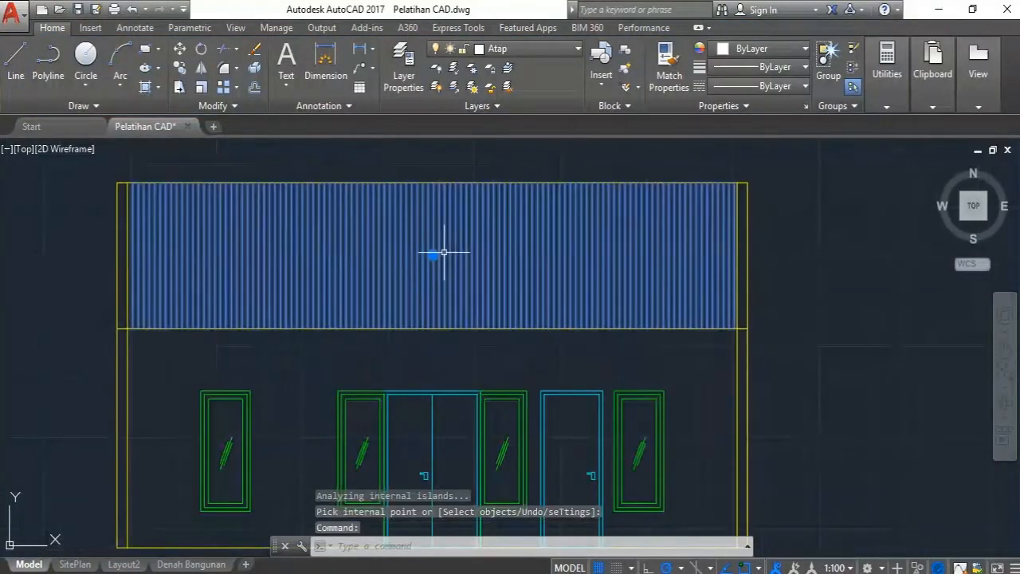
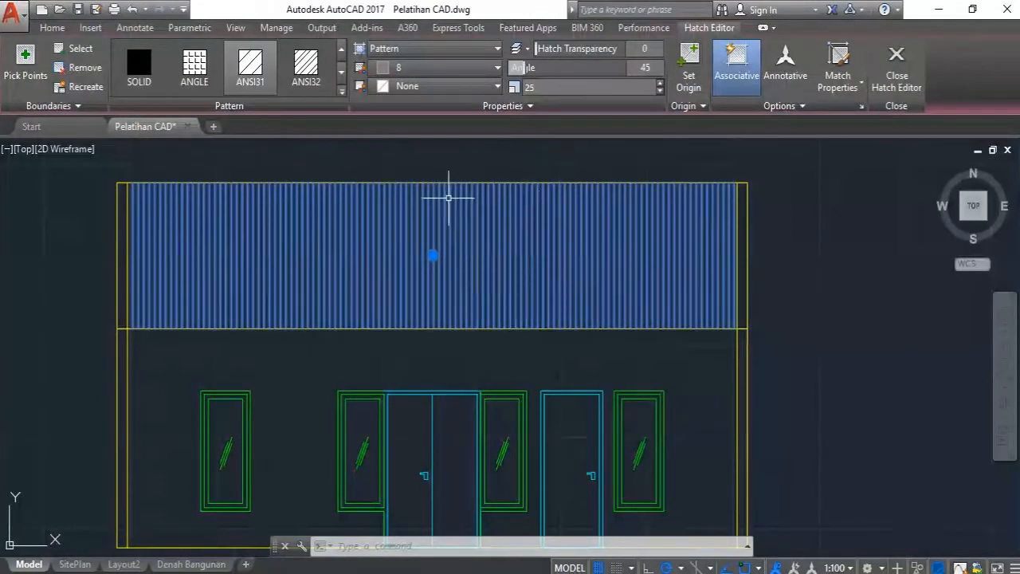
left_click(341, 94)
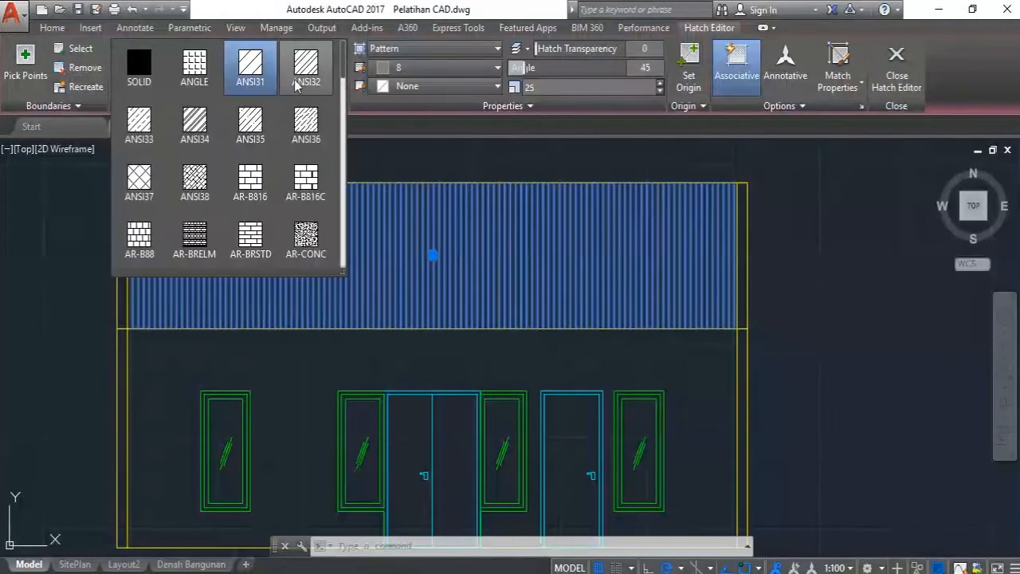
scroll(292, 123, "down", 3)
scroll(295, 131, "down", 16)
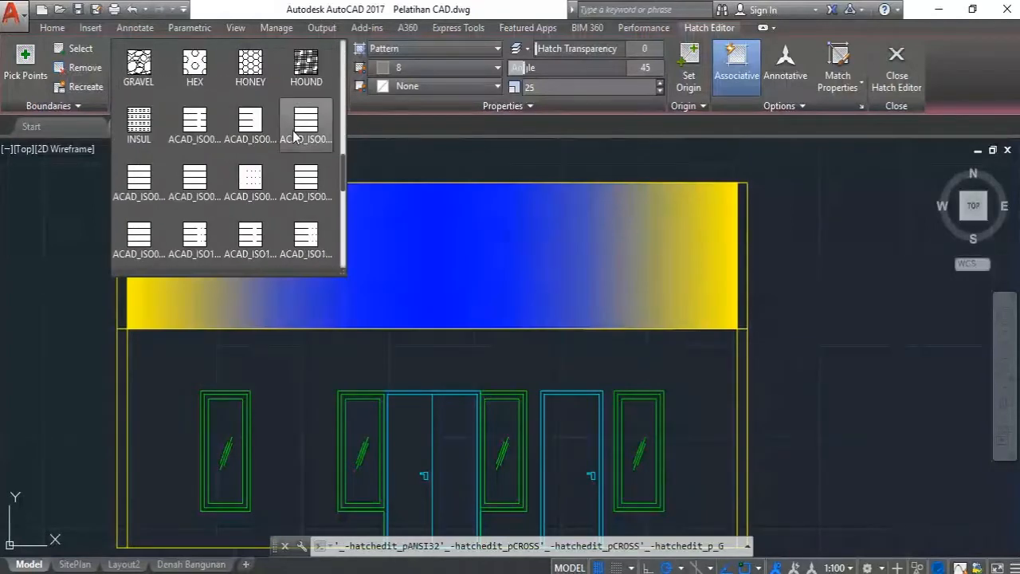
scroll(297, 133, "down", 1)
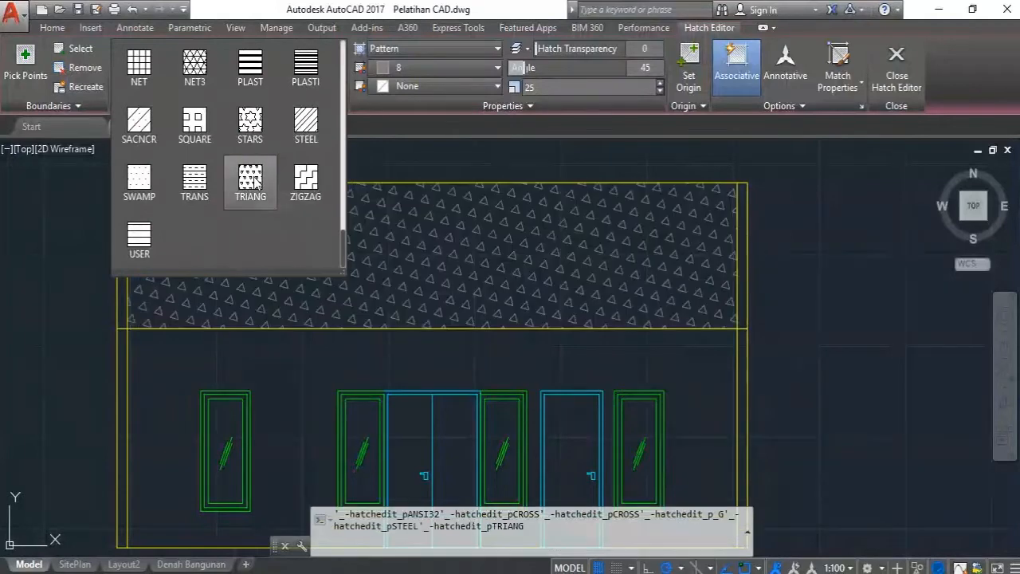
scroll(252, 187, "up", 2)
scroll(279, 179, "up", 2)
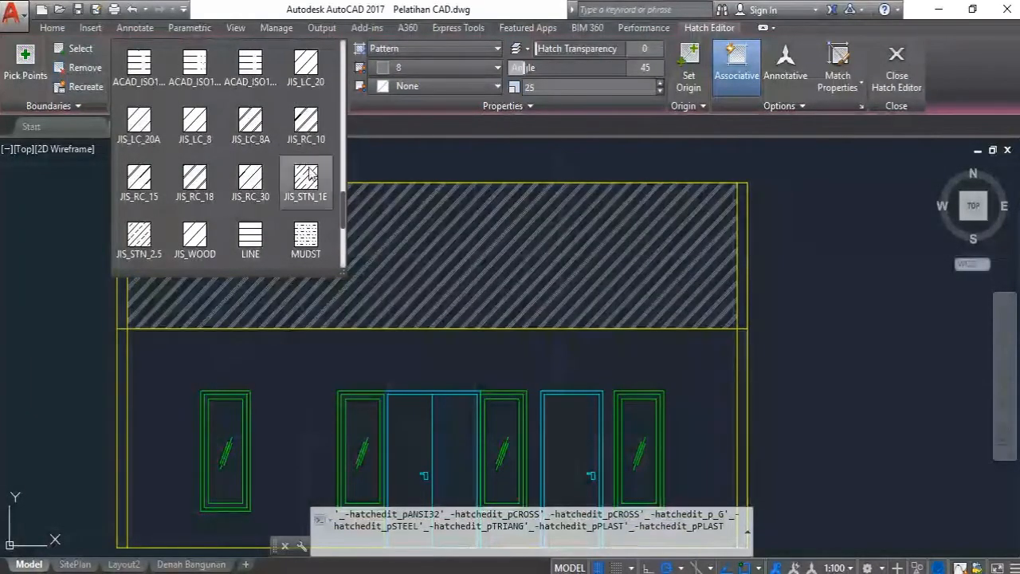
scroll(307, 159, "up", 3)
scroll(308, 142, "up", 8)
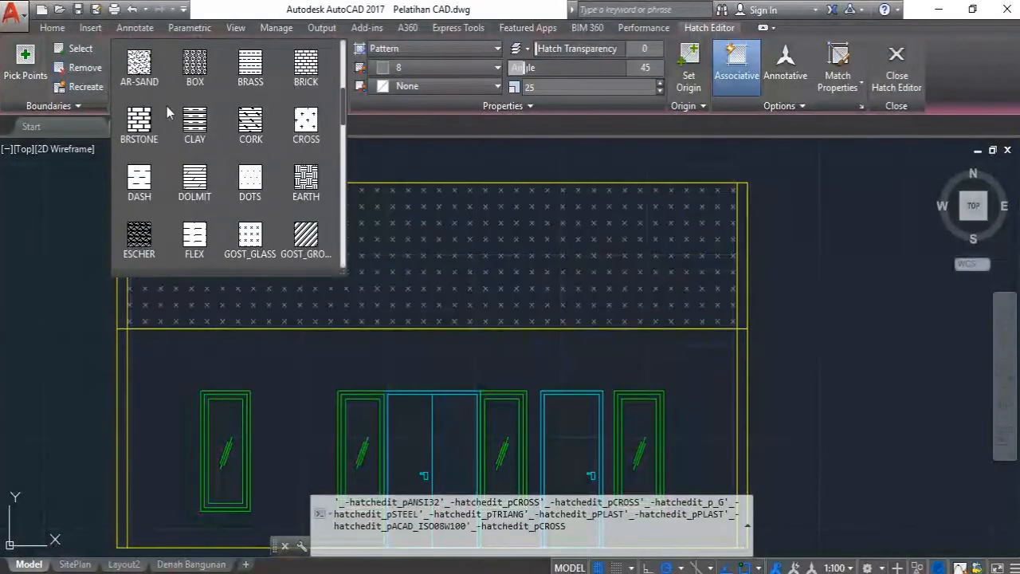
scroll(205, 74, "up", 2)
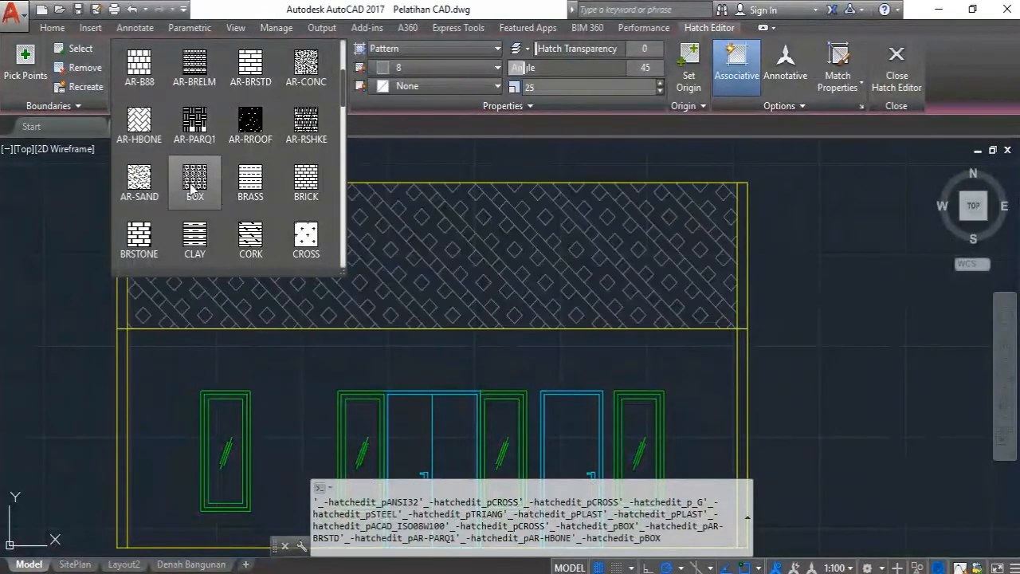
scroll(192, 186, "down", 1)
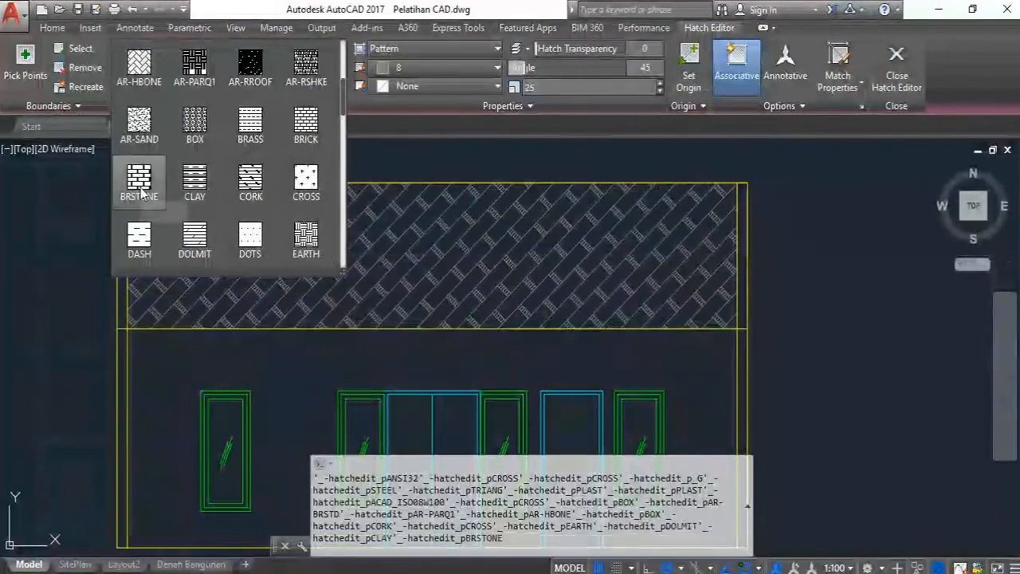
scroll(146, 196, "down", 1)
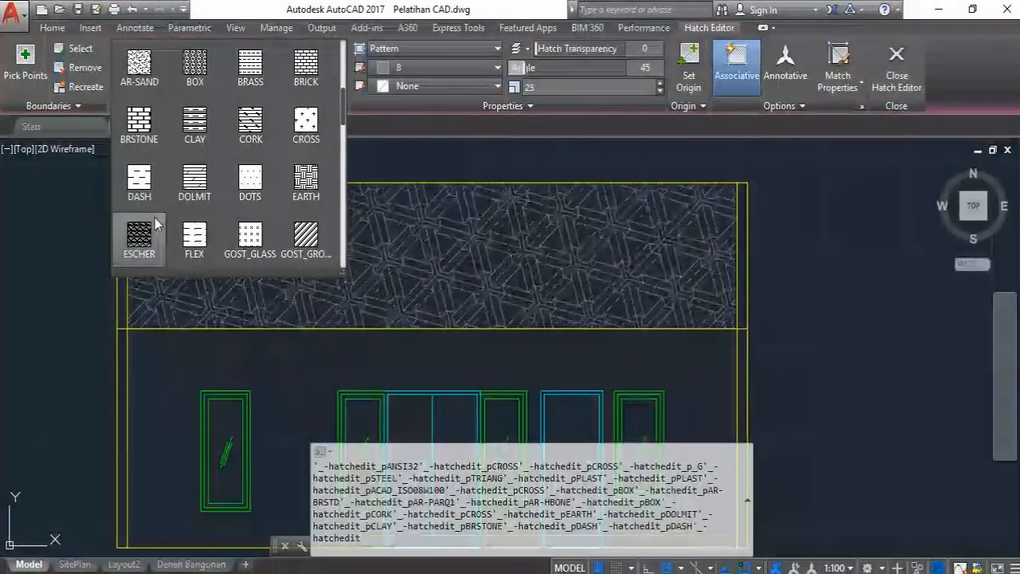
scroll(269, 230, "down", 2)
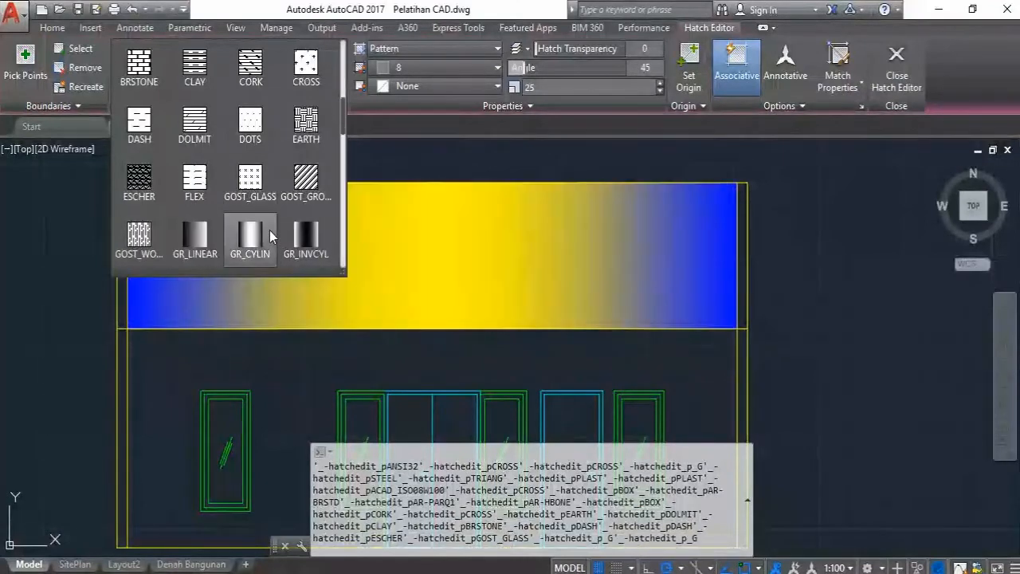
scroll(176, 196, "down", 1)
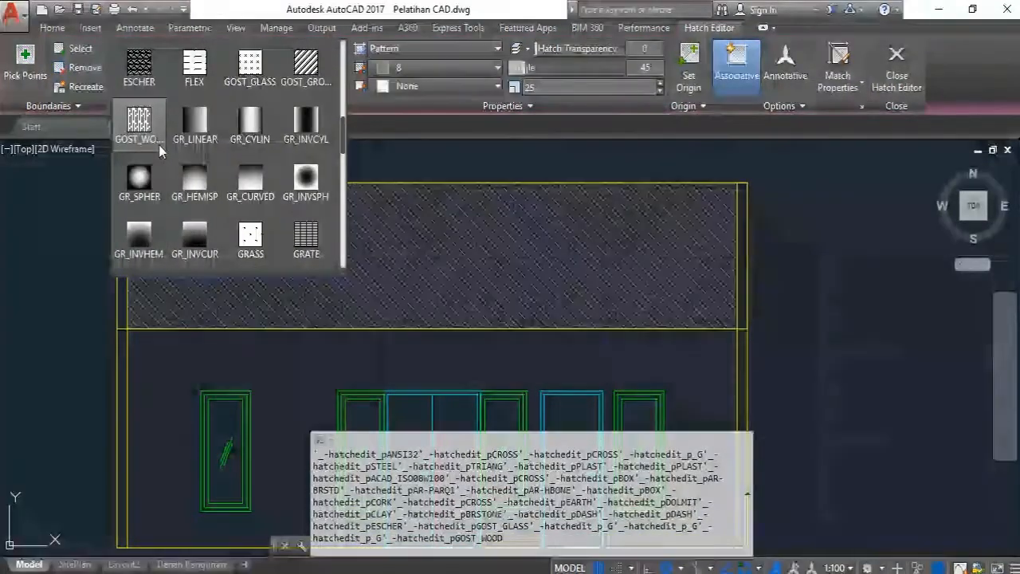
scroll(251, 204, "down", 1)
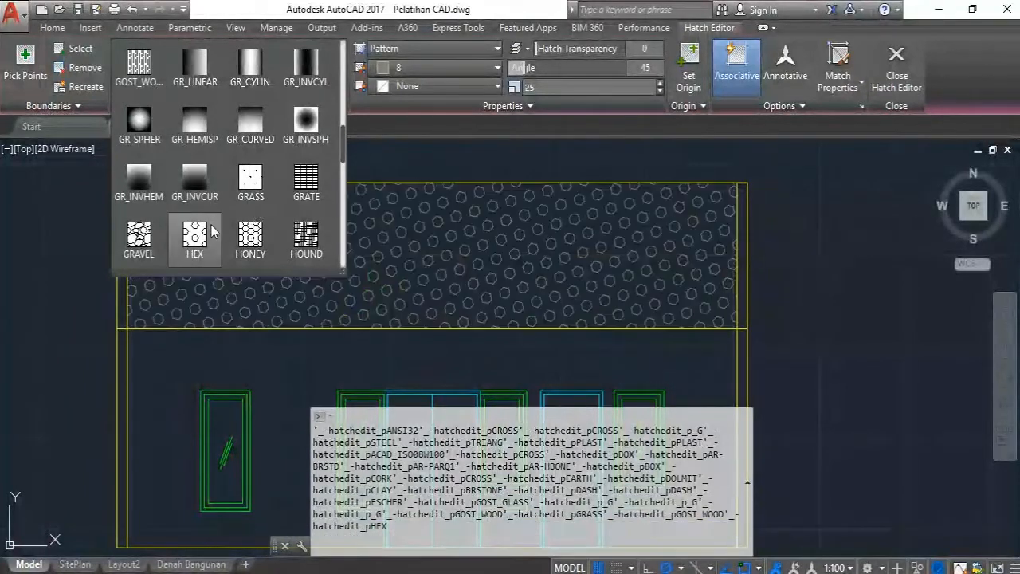
scroll(211, 225, "down", 1)
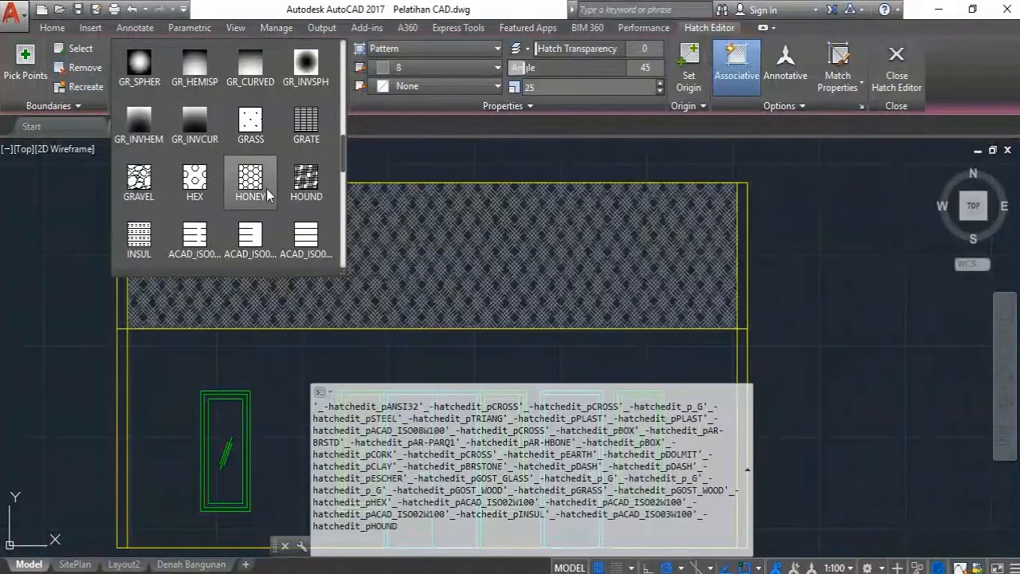
scroll(255, 184, "down", 4)
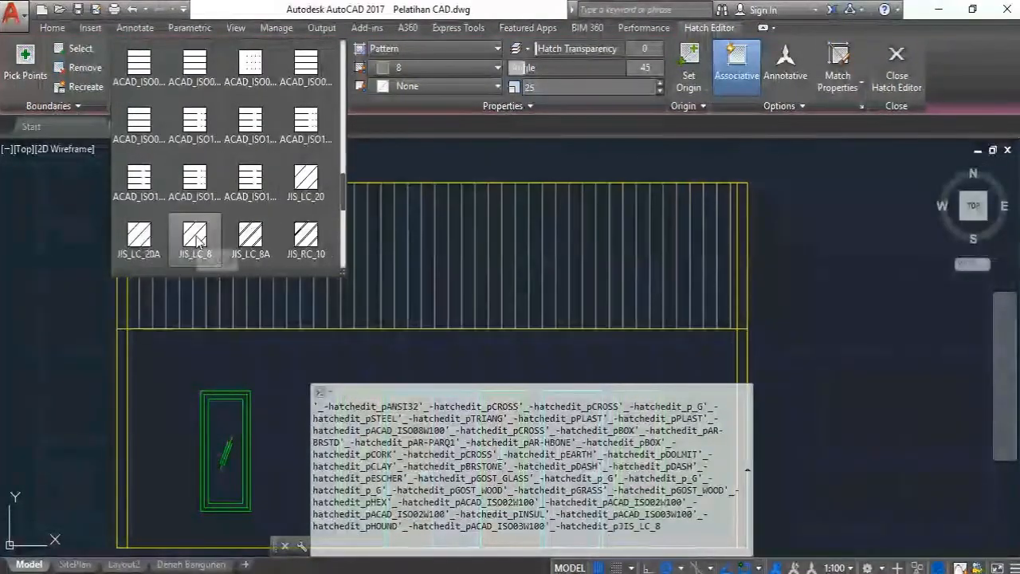
scroll(195, 235, "down", 2)
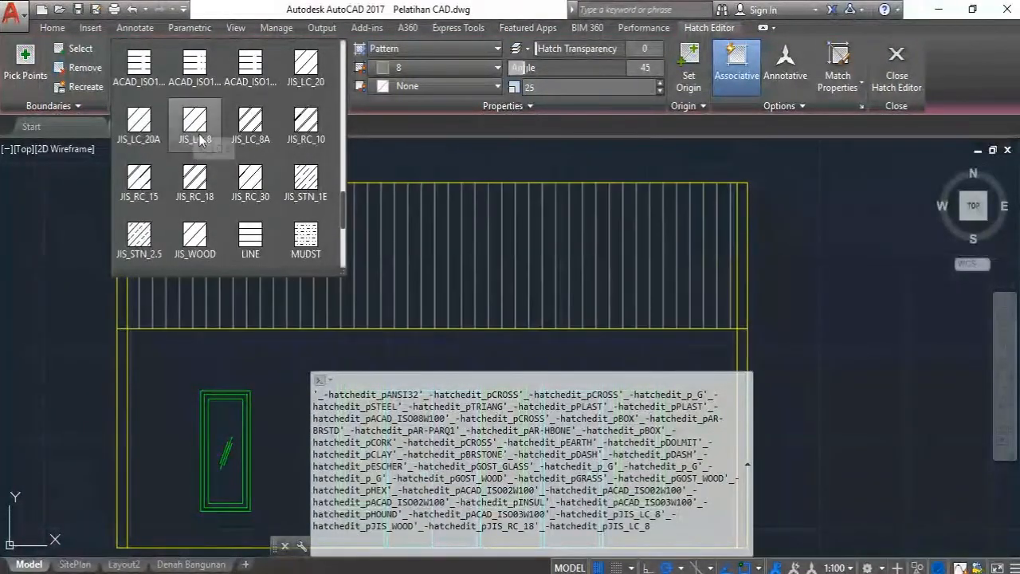
left_click(195, 132)
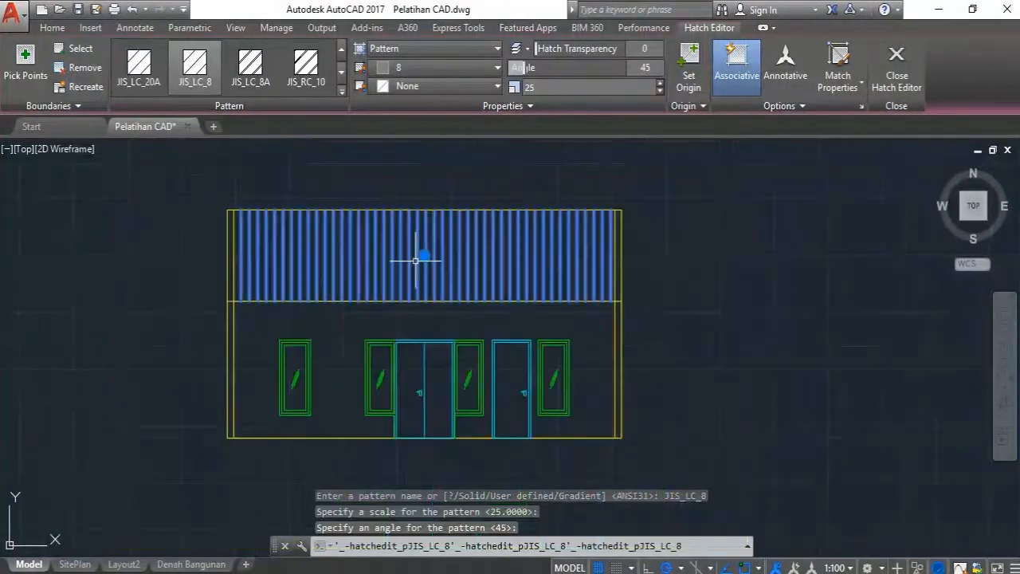
scroll(478, 284, "down", 4)
scroll(470, 270, "up", 3)
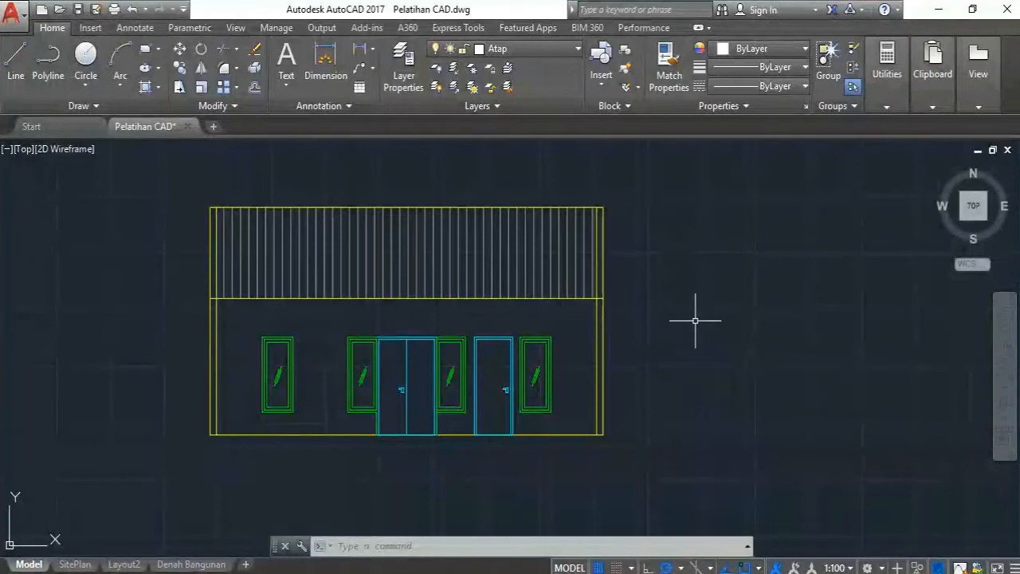
Examine the front elevation, including the horizontal line below the roof hatch, and compare it with the floor plan above.
scroll(675, 337, "down", 2)
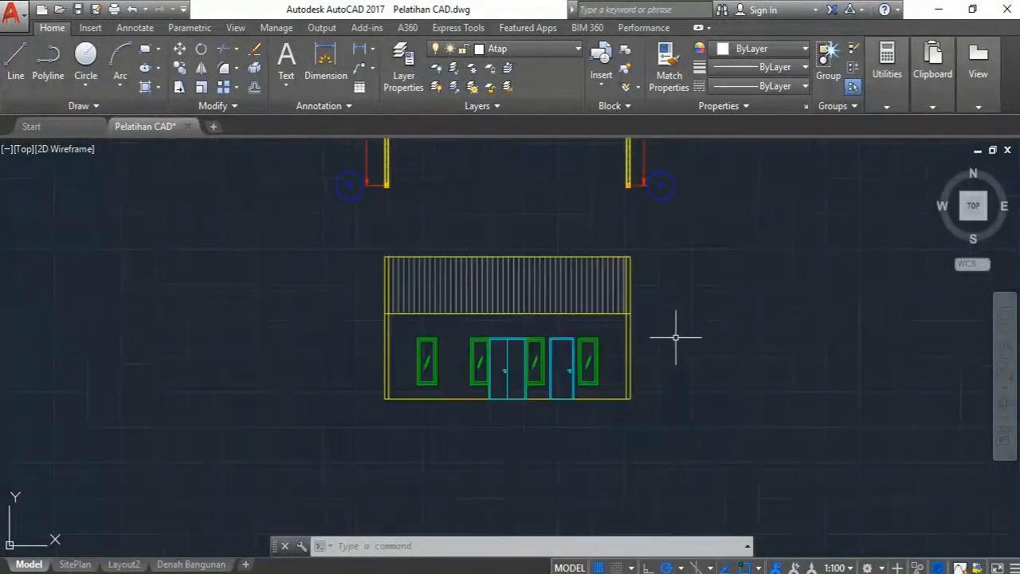
middle_click_drag(688, 313, 579, 400)
scroll(569, 365, "down", 2)
scroll(539, 425, "up", 2)
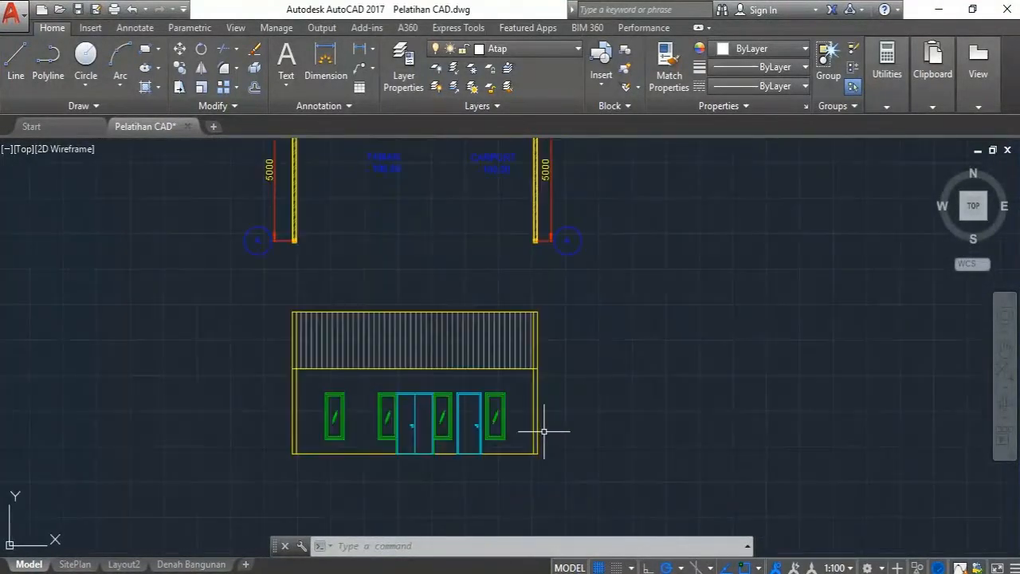
scroll(431, 424, "up", 2)
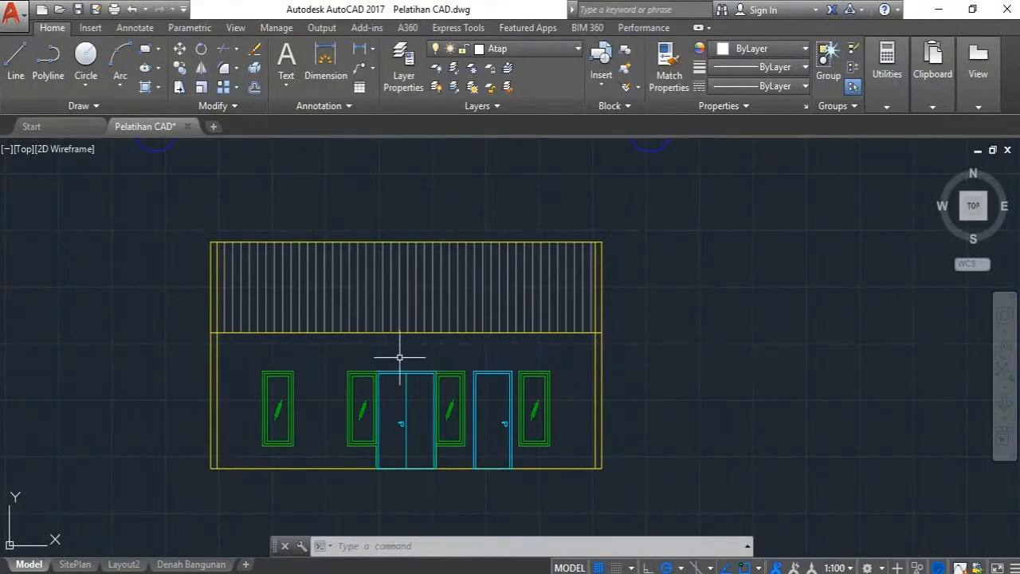
scroll(321, 348, "up", 2)
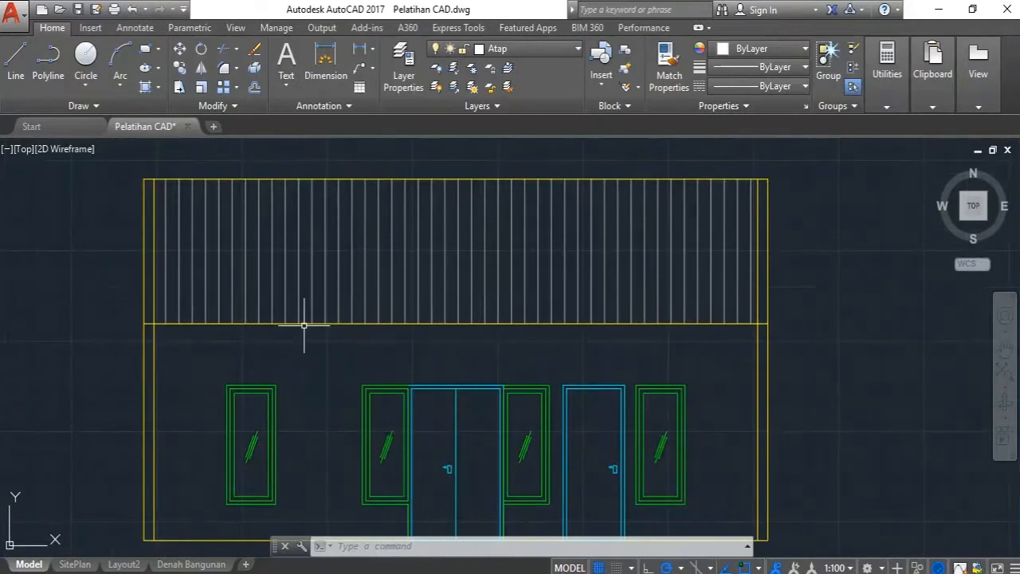
left_click(303, 324)
scroll(318, 331, "down", 2)
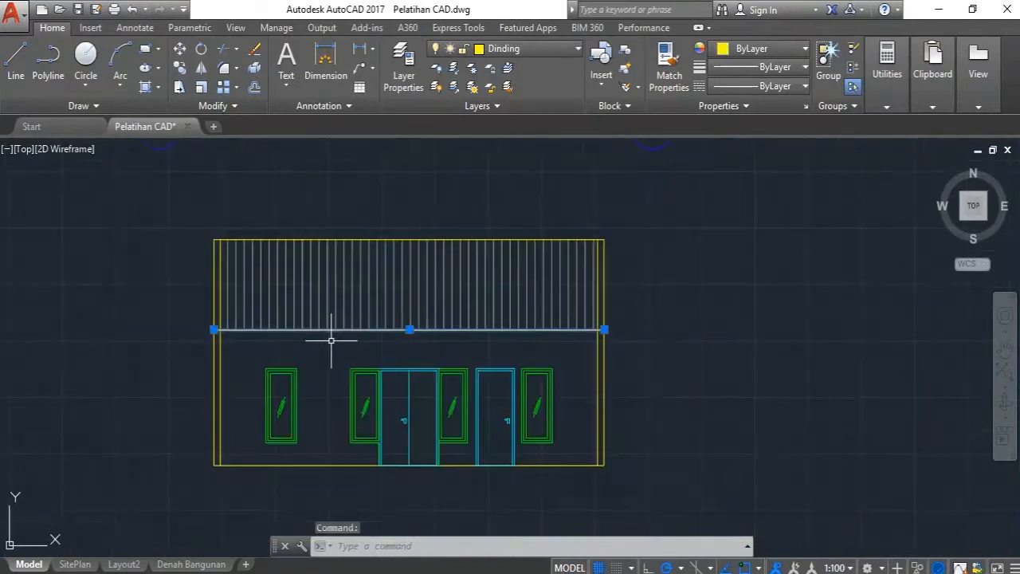
key("Escape")
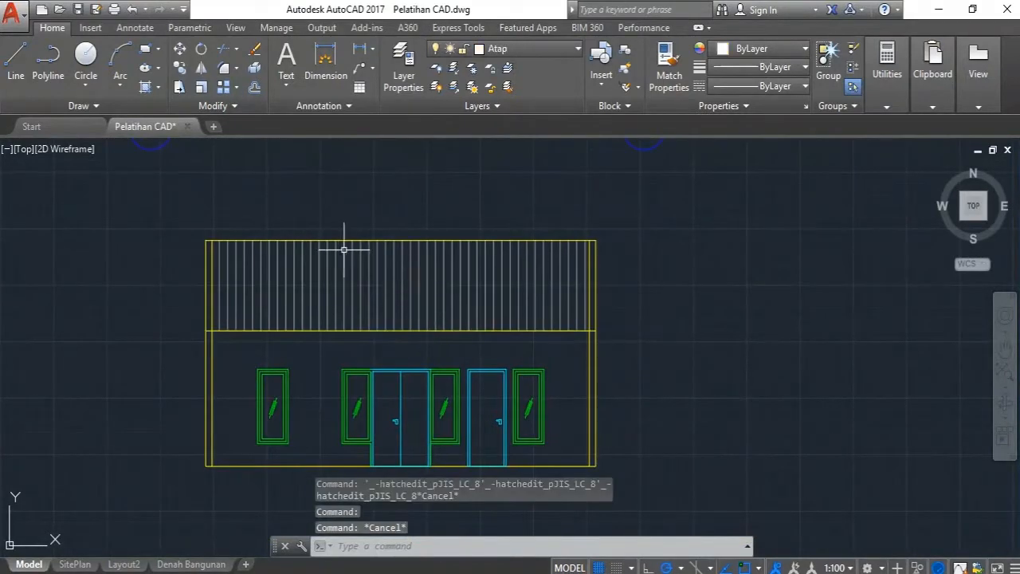
scroll(403, 322, "down", 2)
scroll(421, 288, "down", 2)
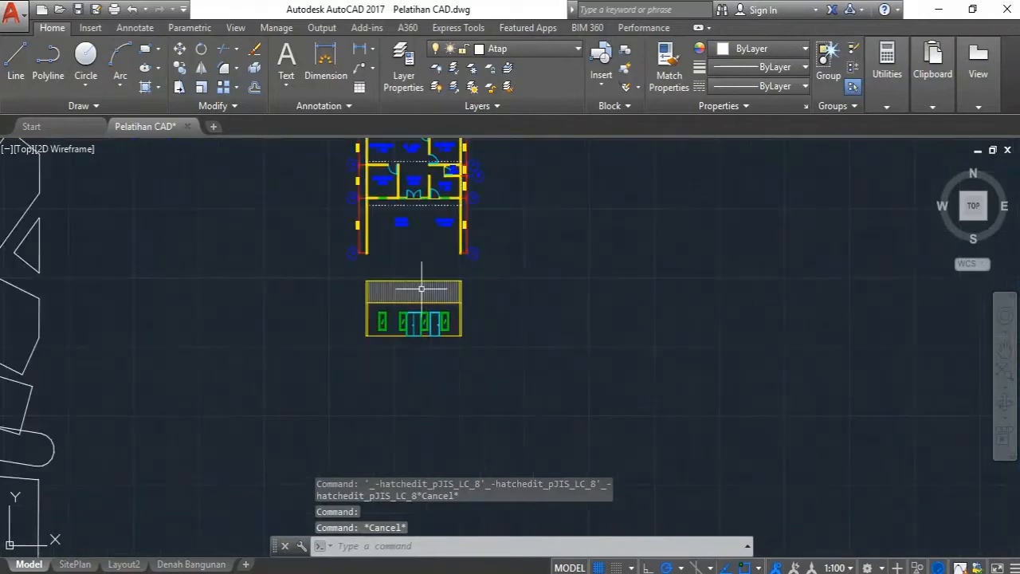
scroll(410, 194, "up", 3)
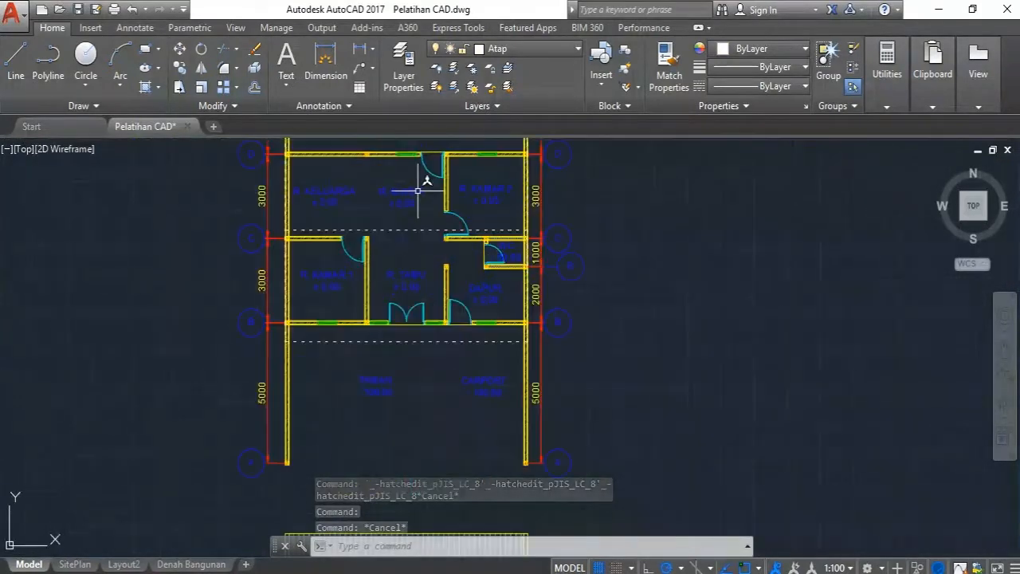
scroll(398, 279, "down", 3)
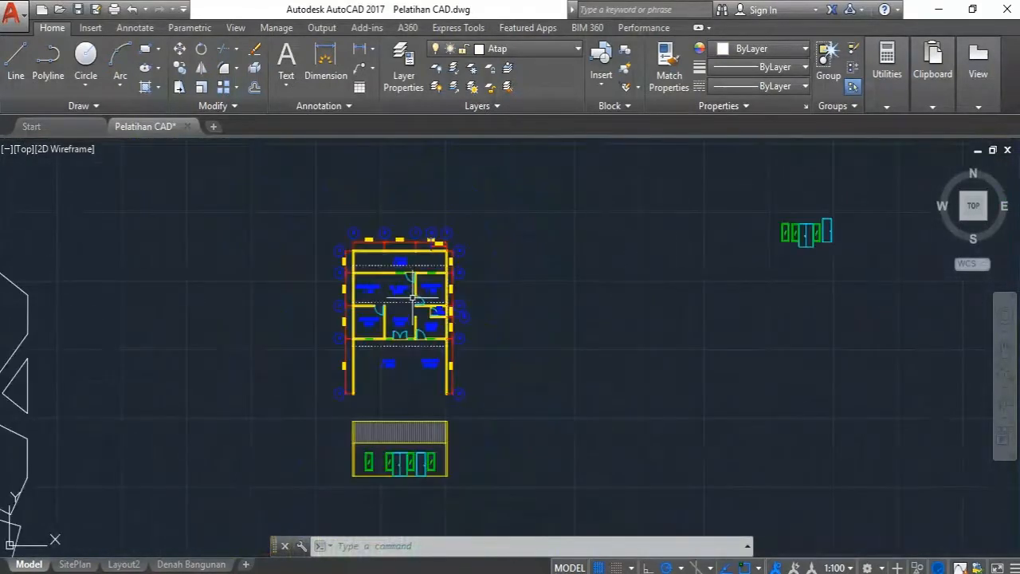
scroll(406, 294, "up", 1)
scroll(390, 247, "up", 1)
scroll(421, 295, "down", 4)
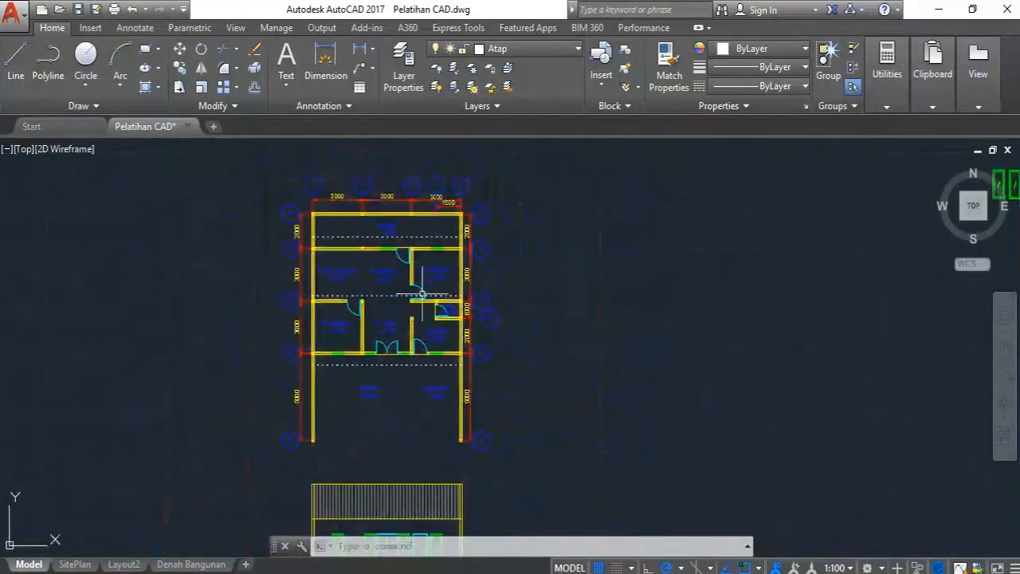
scroll(428, 388, "up", 4)
scroll(445, 303, "down", 4)
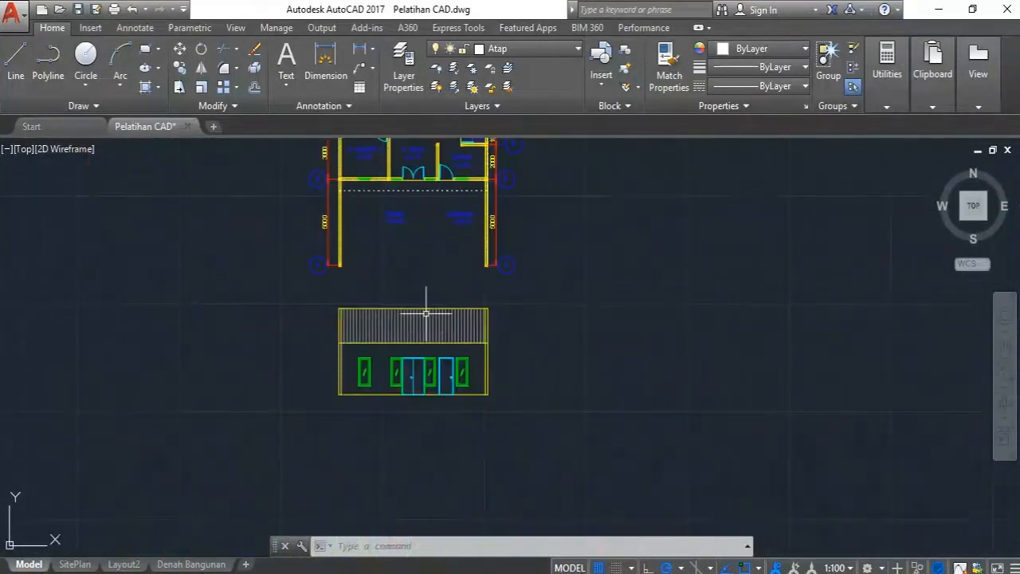
scroll(460, 341, "up", 2)
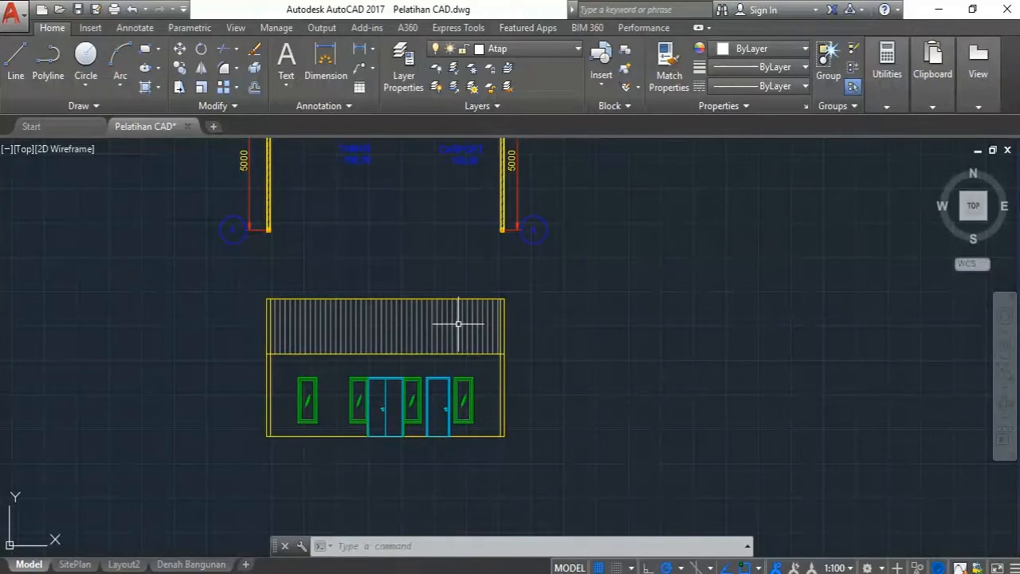
scroll(458, 323, "down", 2)
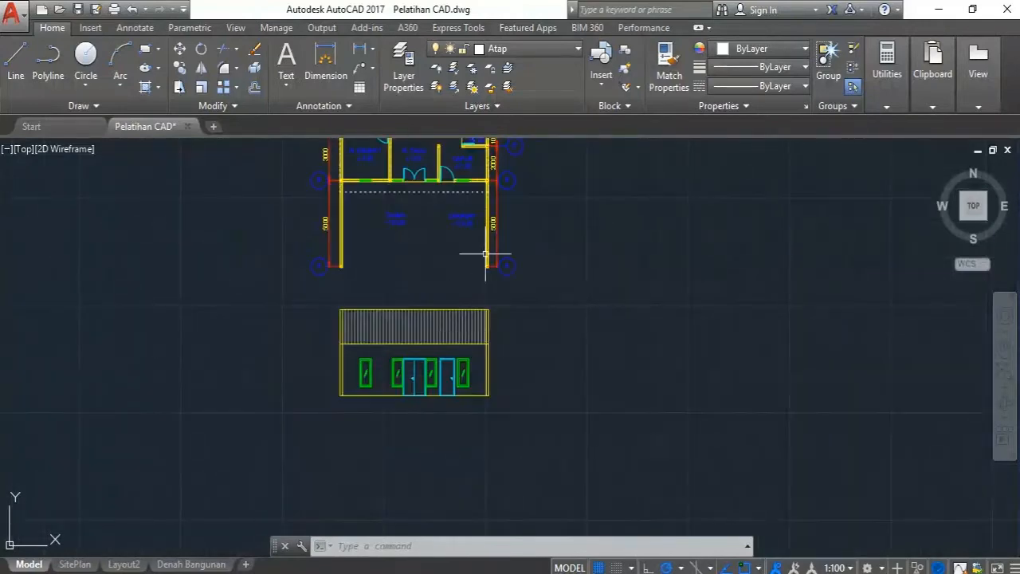
Copy the three 3000 dimensions between grids 1, 2, 3 and 5 above the floor plan straight down to just below the front elevation.
middle_click_drag(485, 257, 459, 337)
middle_click_drag(438, 247, 415, 335)
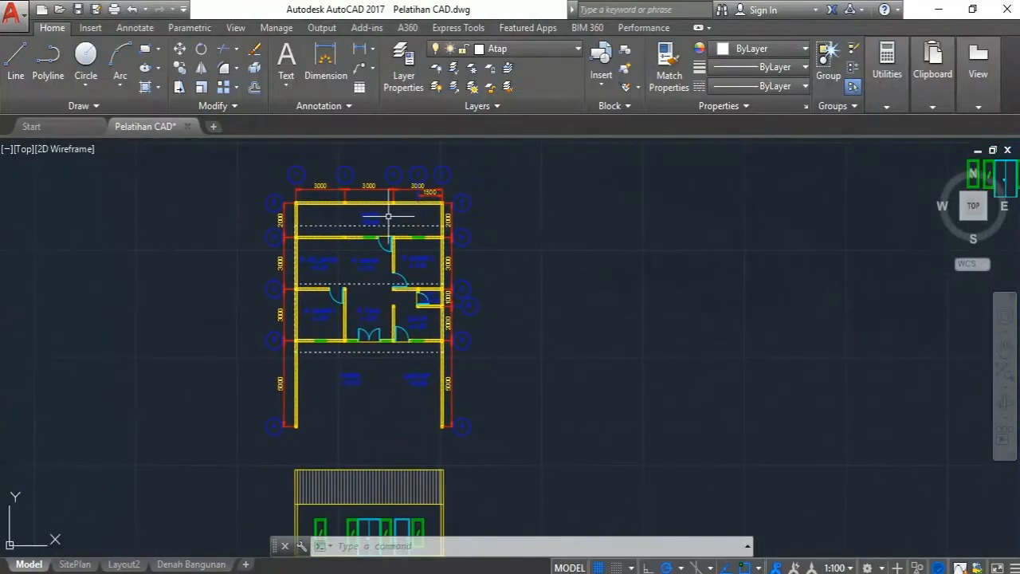
mouse_move(388, 215)
middle_mouse_down()
mouse_move(403, 273)
mouse_move(361, 73)
mouse_move(390, 225)
middle_mouse_up()
scroll(396, 227, "up", 4)
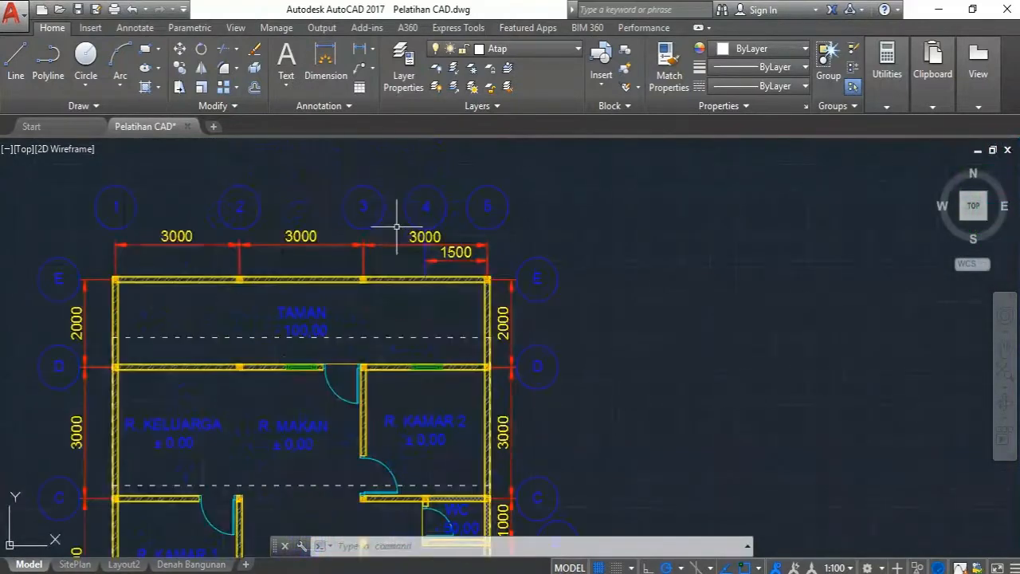
left_click(376, 263)
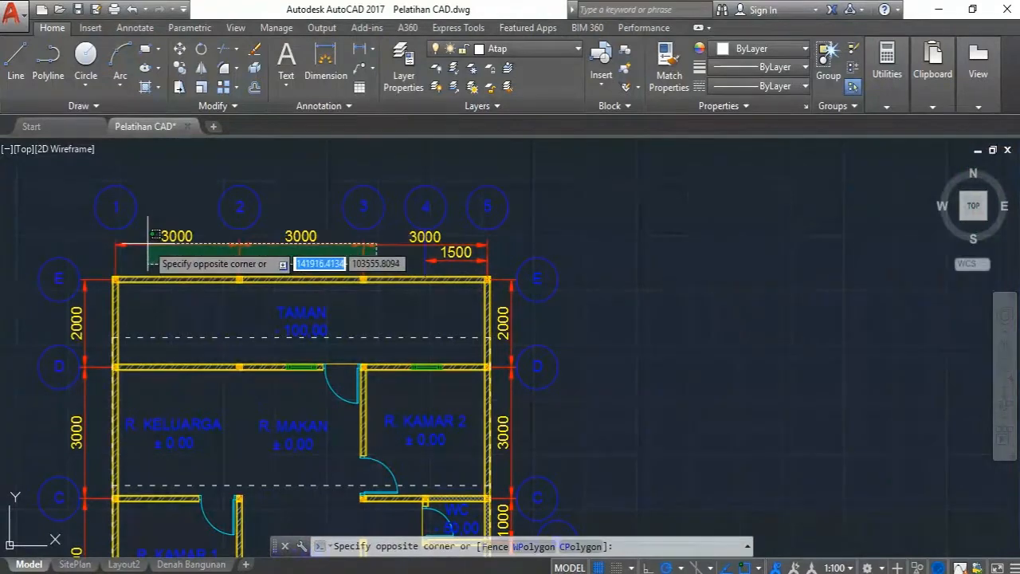
key("Escape")
left_click(395, 247)
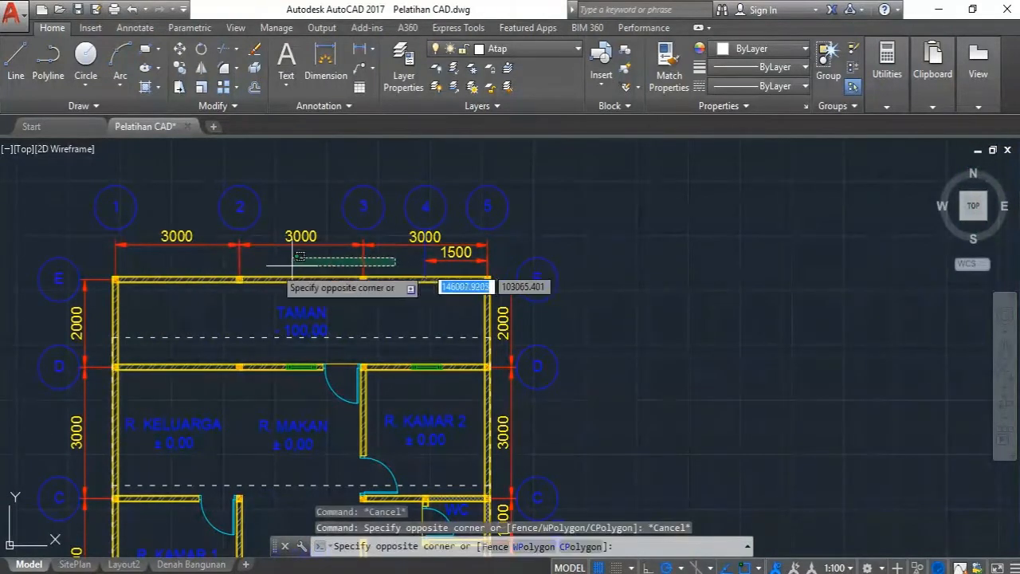
left_click(186, 225)
scroll(351, 209, "down", 4)
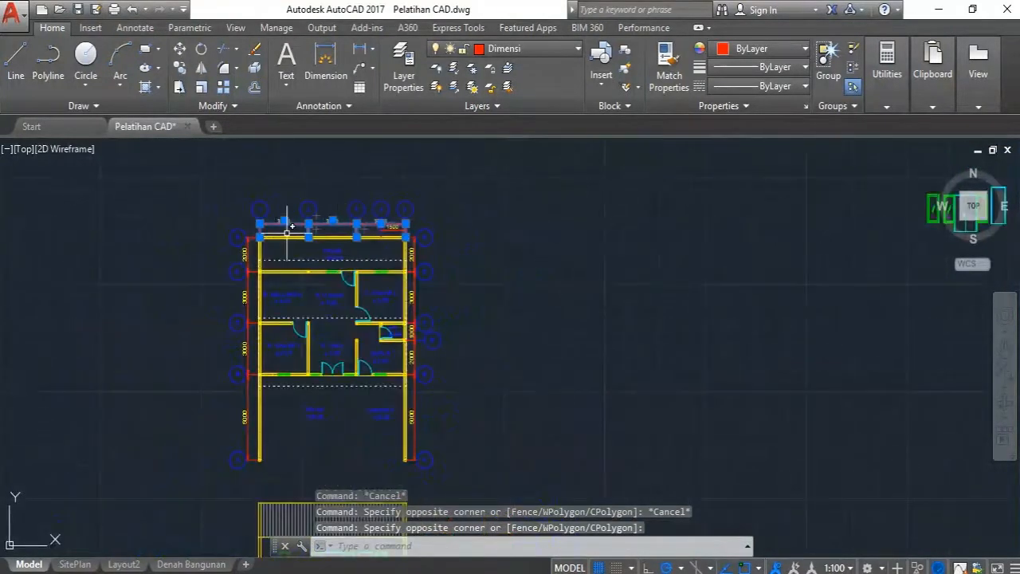
scroll(353, 224, "up", 2)
scroll(312, 229, "up", 2)
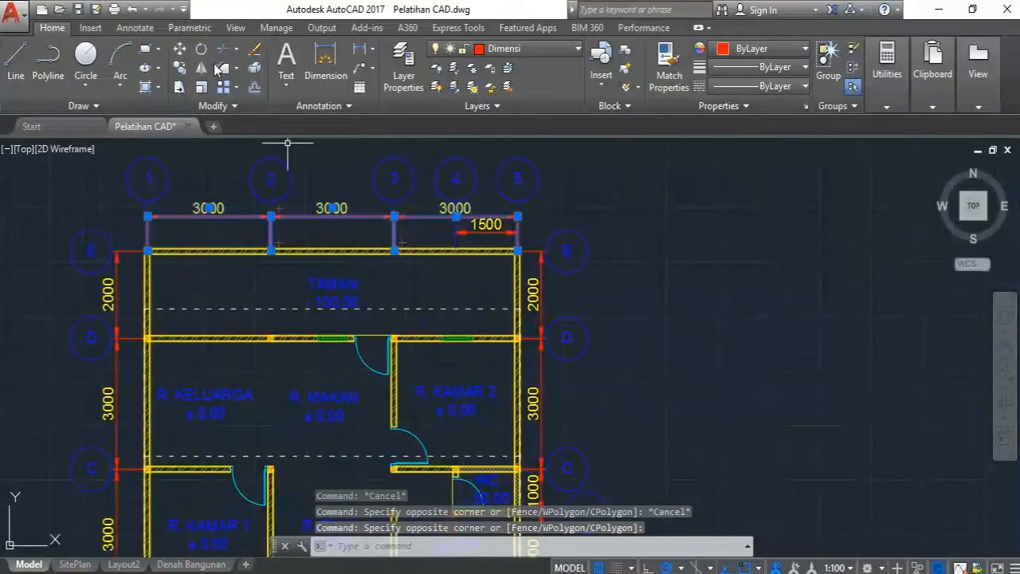
left_click(181, 72)
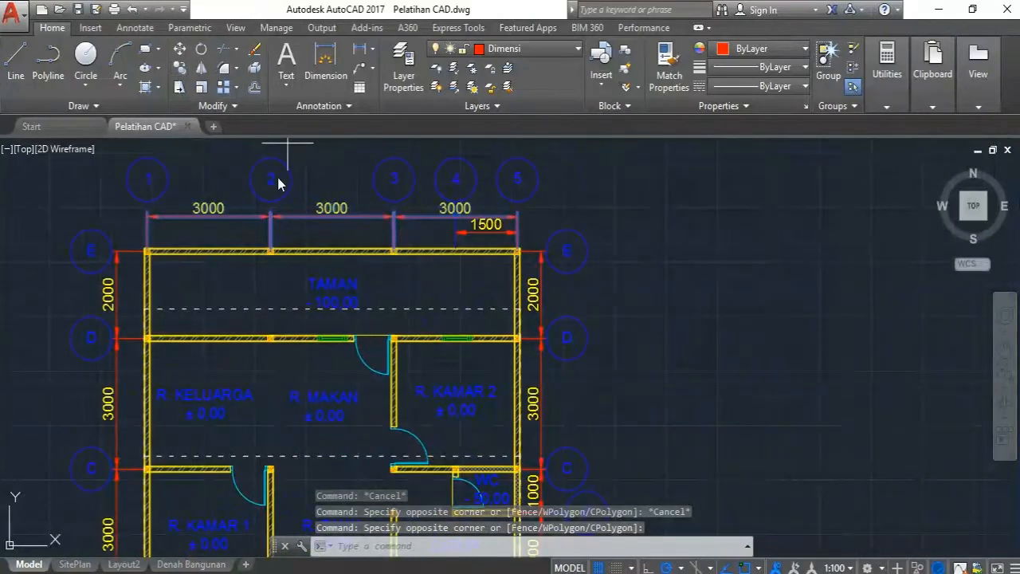
left_click(323, 236)
scroll(350, 163, "down", 6)
scroll(342, 343, "down", 2)
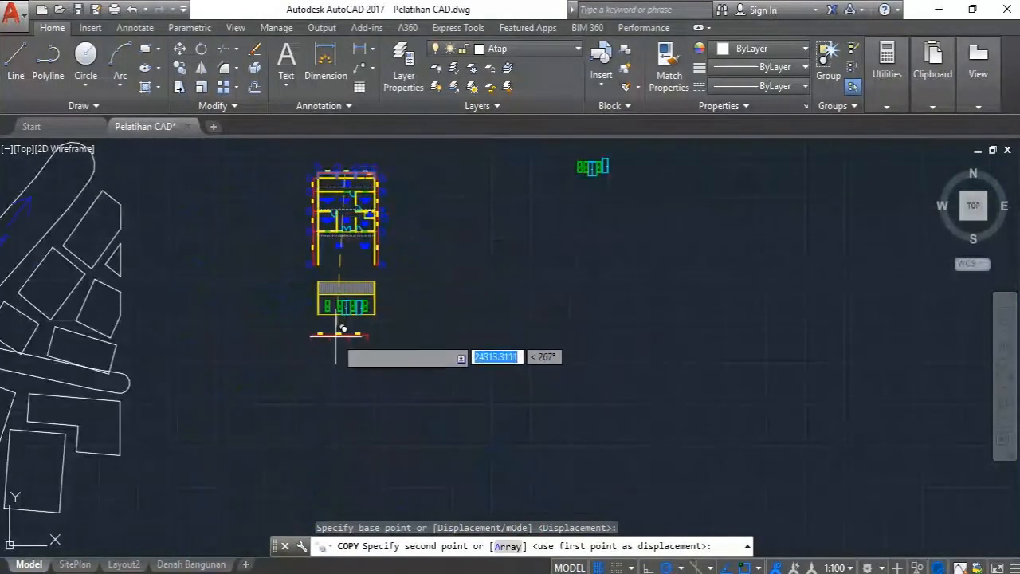
scroll(343, 332, "up", 4)
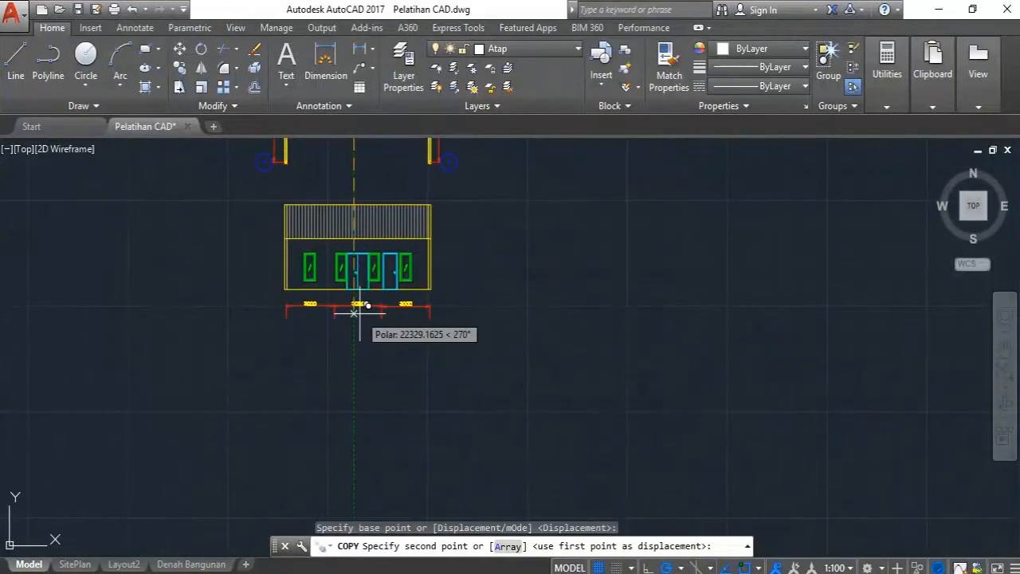
left_click(354, 313)
key("Return")
Mirror the three copied dimensions about a horizontal line through their lower extension line ends, erasing the source objects.
left_click(462, 329)
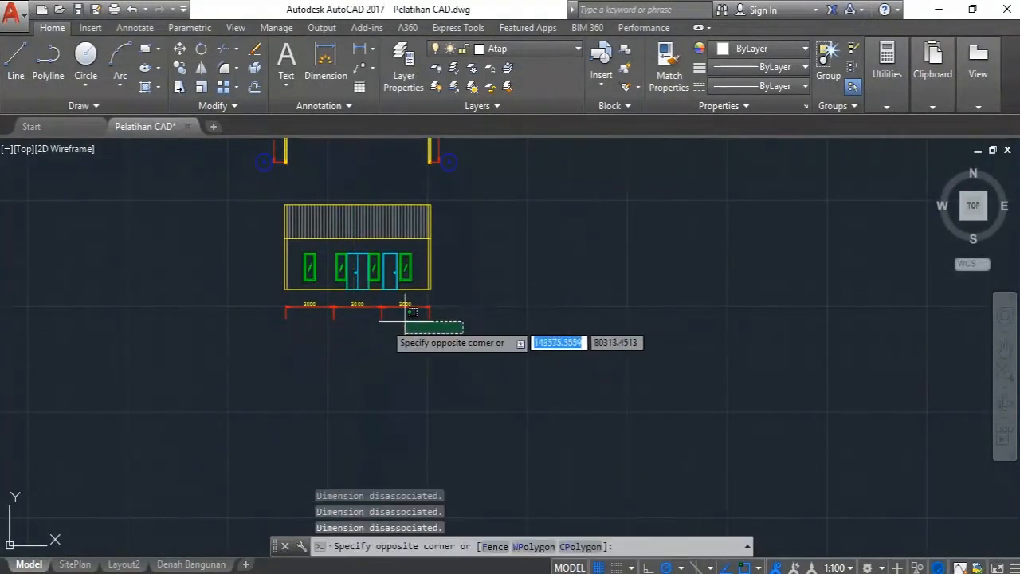
left_click(257, 292)
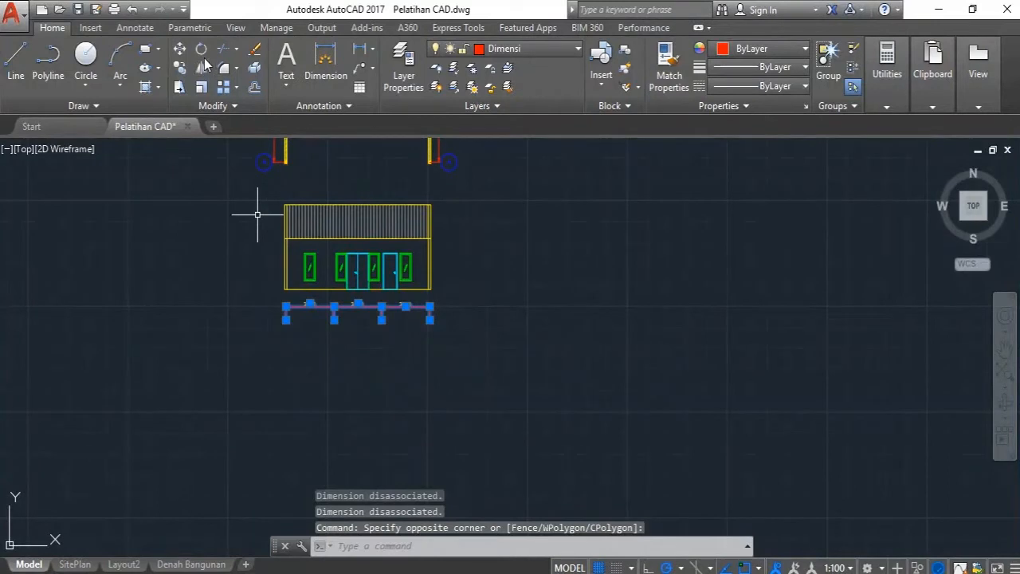
type("mi")
key("Return")
scroll(388, 298, "up", 4)
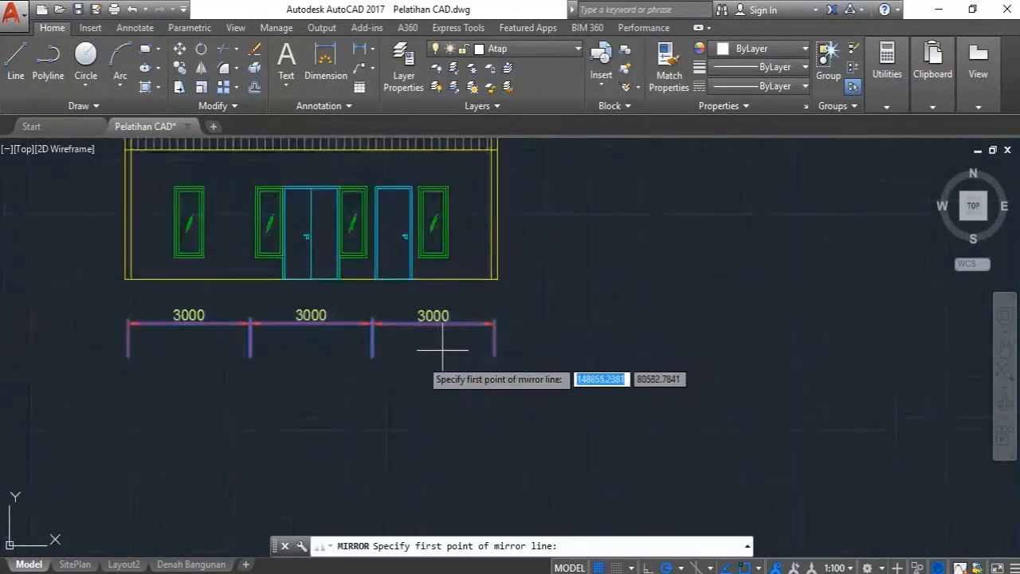
left_click(372, 357)
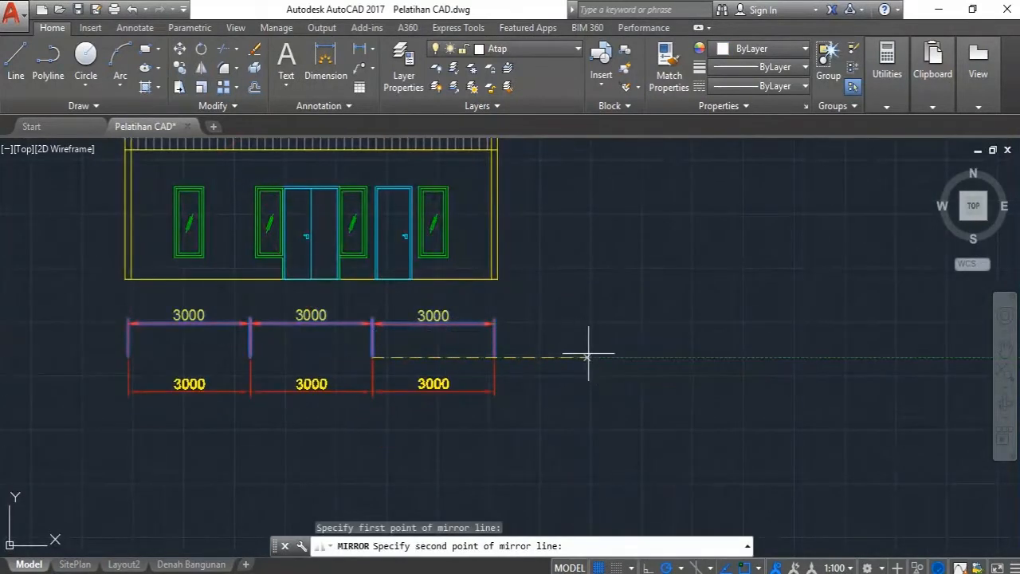
left_click(635, 357)
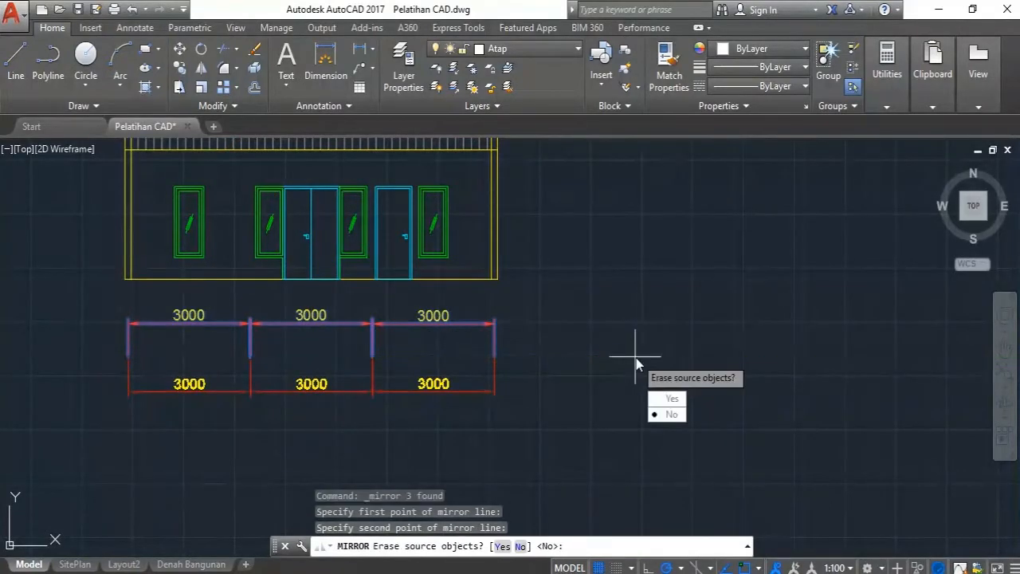
left_click(658, 400)
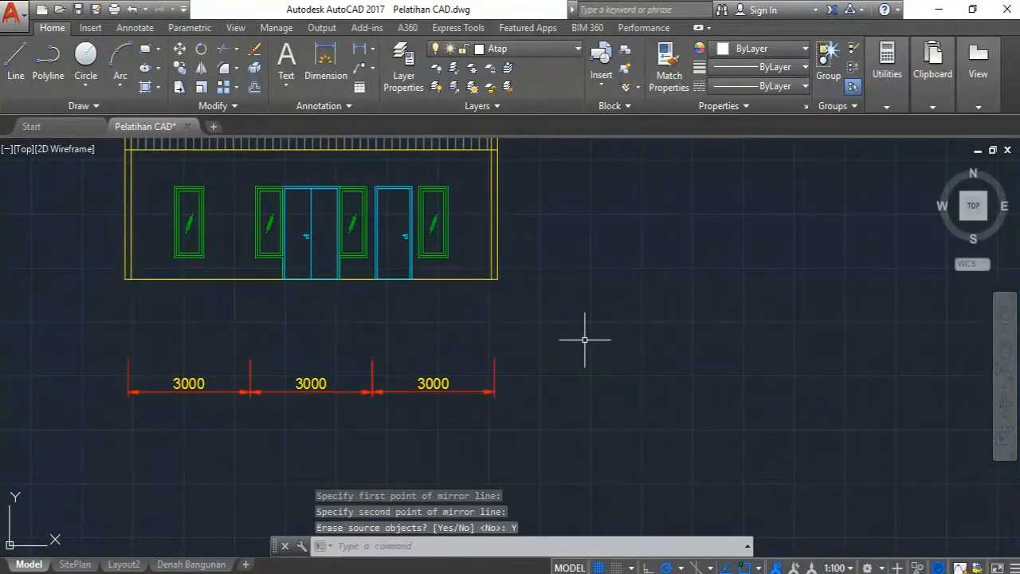
Move the mirrored dimensions straight up so their extension lines start at the elevation's base line.
left_click(535, 420)
left_click(80, 359)
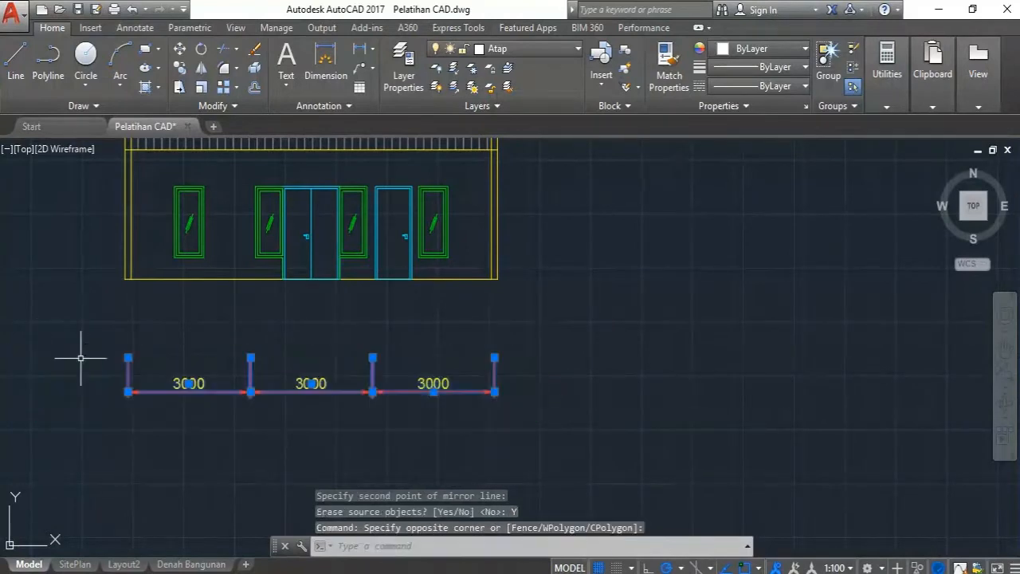
left_click(180, 50)
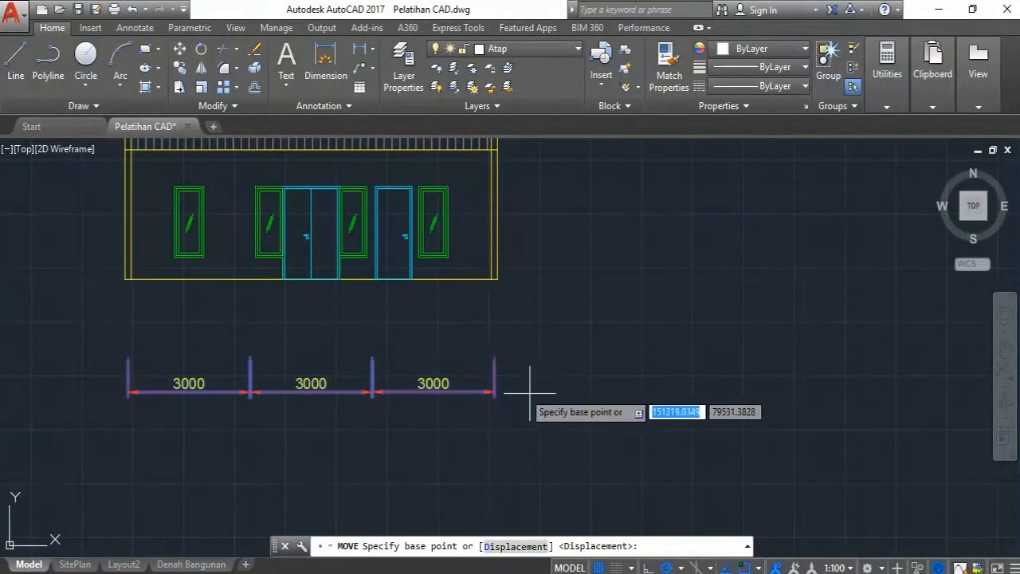
left_click(495, 355)
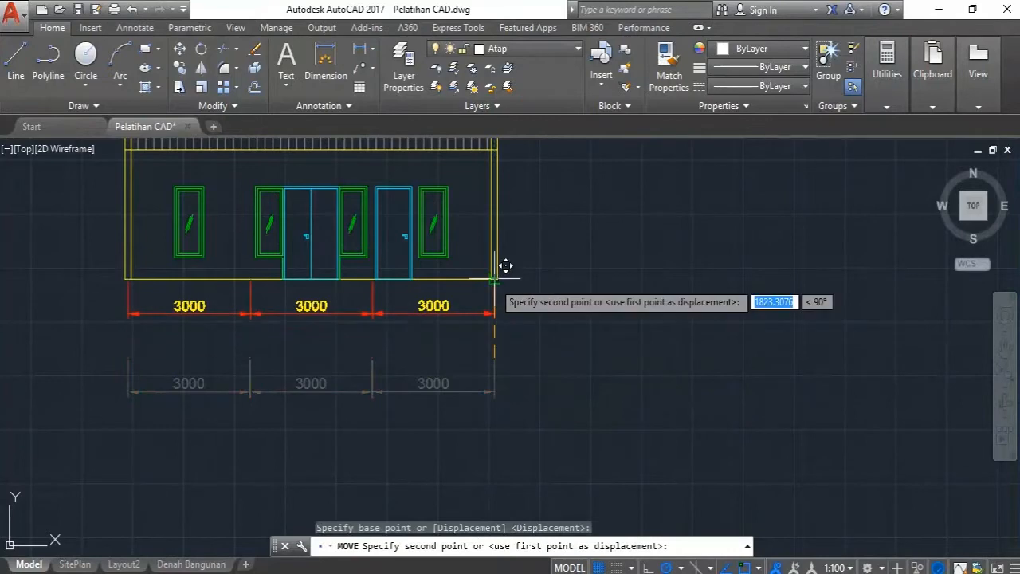
left_click(495, 279)
key("Escape")
Move the three dimensions slightly down to leave a small gap below the elevation's base line.
scroll(499, 361, "down", 1)
scroll(497, 346, "up", 1)
left_click(510, 346)
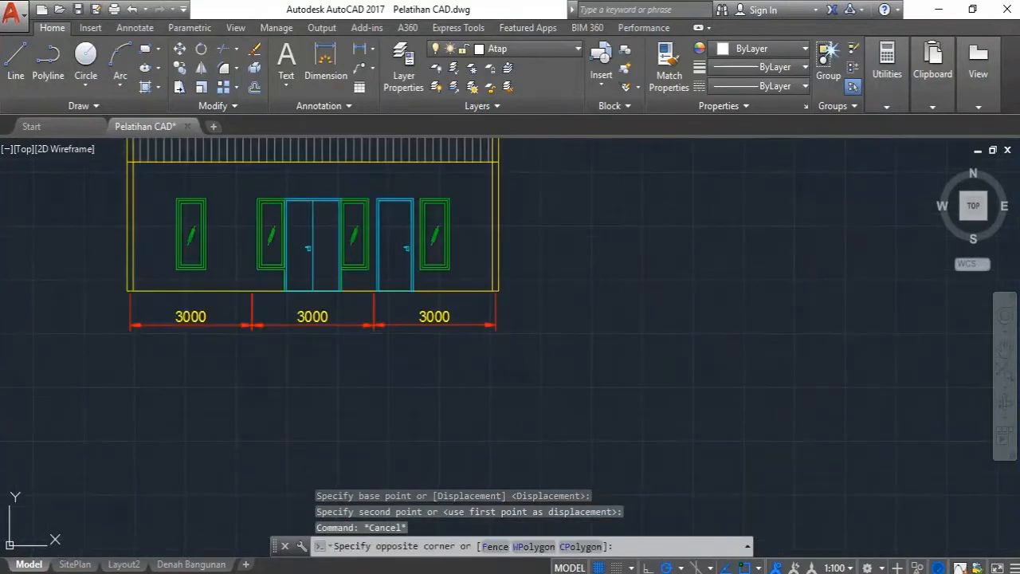
left_click(64, 314)
left_click(180, 51)
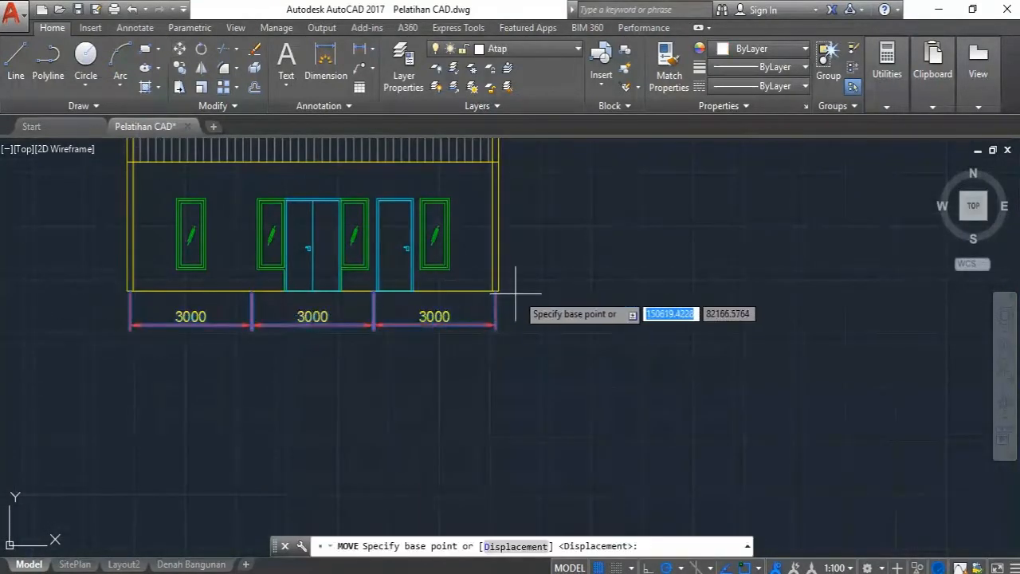
left_click(530, 288)
key("Escape")
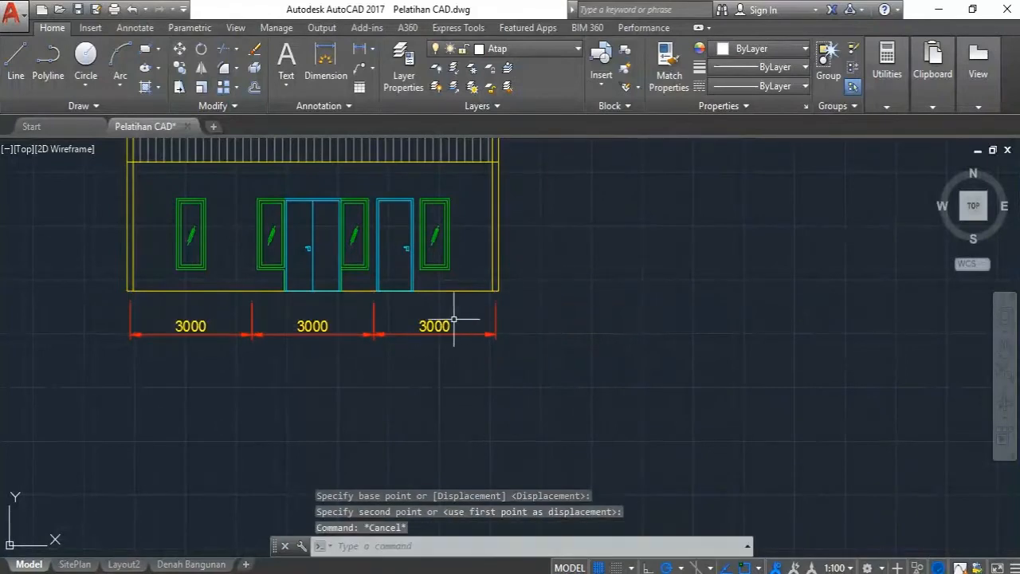
left_click(466, 289)
key("Escape")
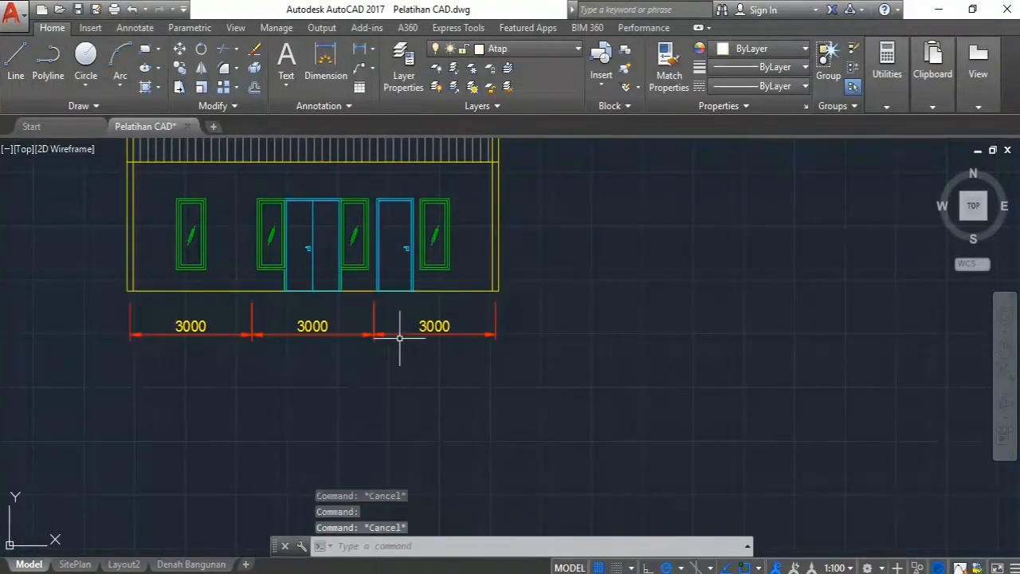
Make Dimensi the current layer.
middle_click_drag(403, 337, 416, 363)
scroll(492, 362, "down", 2)
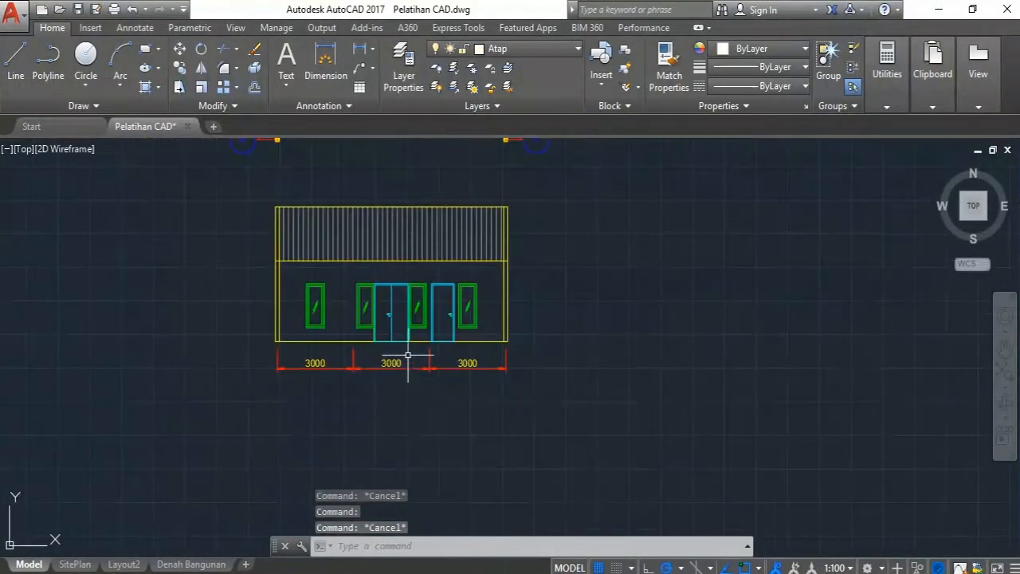
scroll(519, 343, "up", 2)
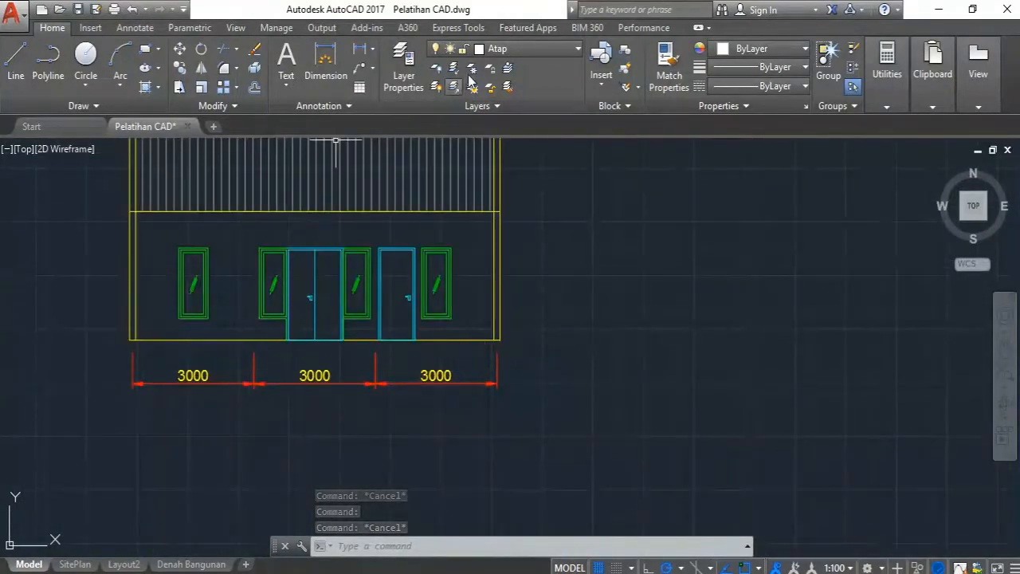
left_click(544, 53)
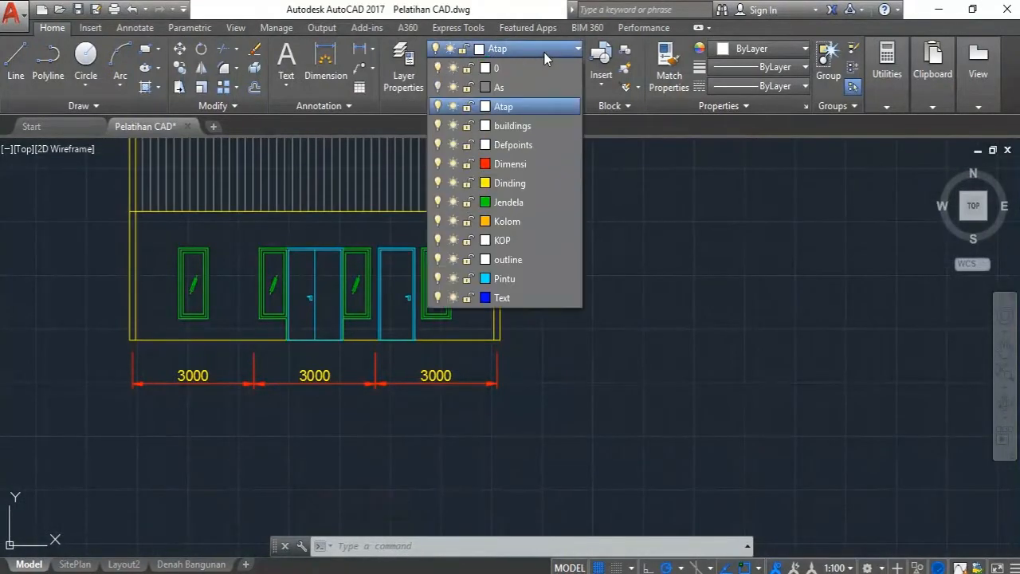
left_click(544, 164)
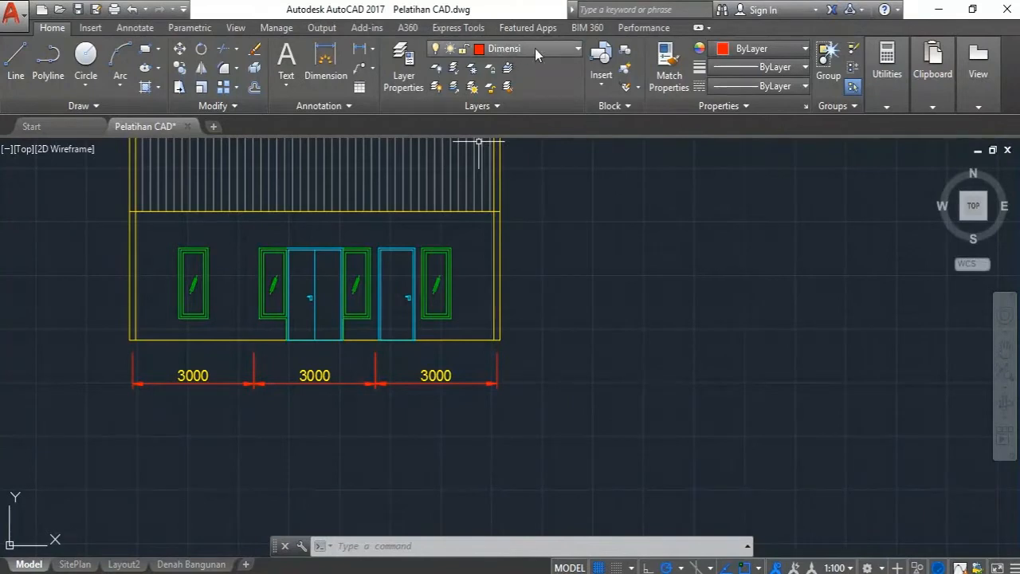
left_click(534, 48)
left_click(524, 164)
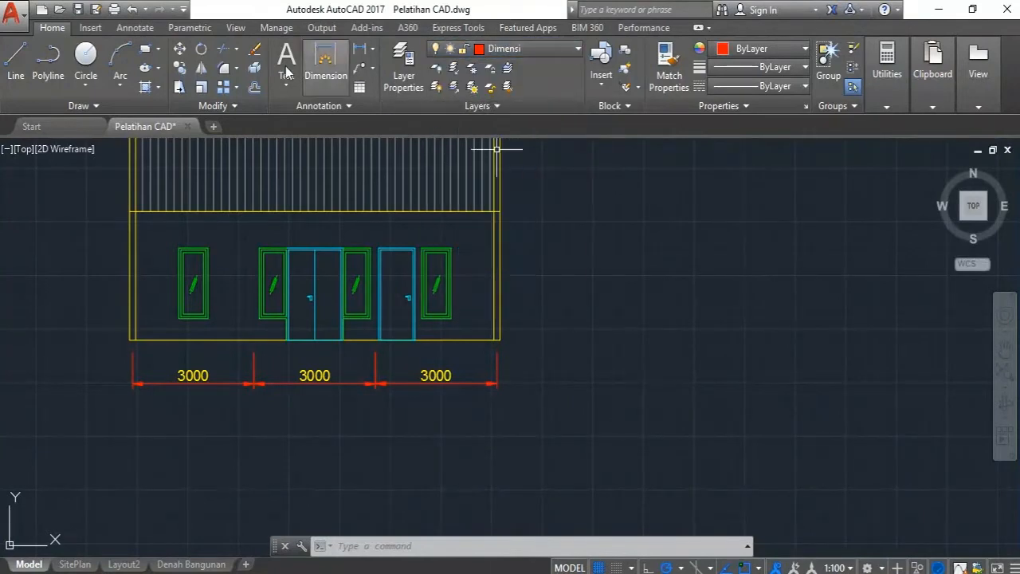
Dimension the elevation's overall width between the outermost extension lines, placing it below the row of 3000 dimensions.
left_click(335, 71)
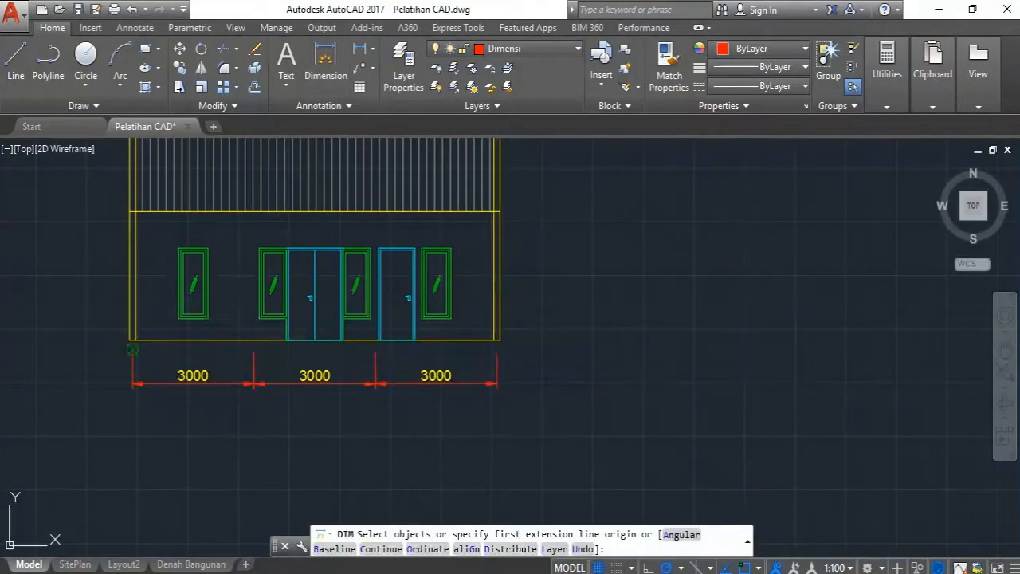
left_click(132, 353)
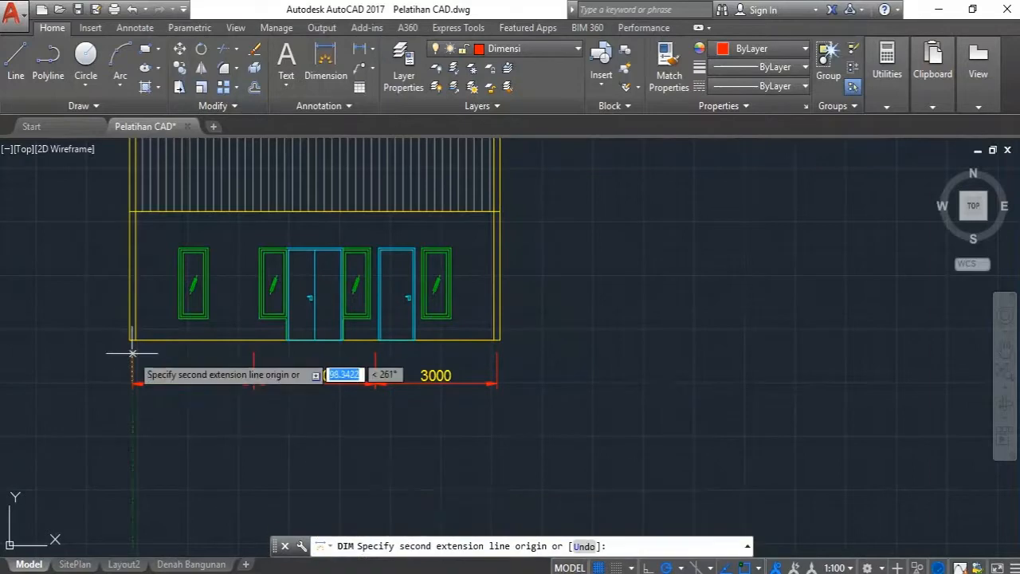
left_click(498, 353)
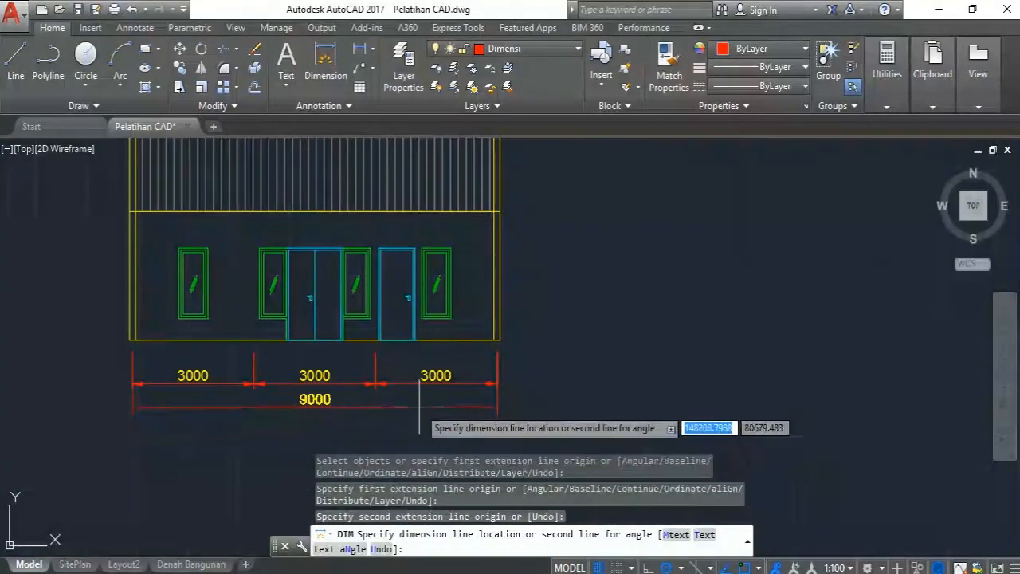
left_click(422, 411)
scroll(485, 337, "down", 2)
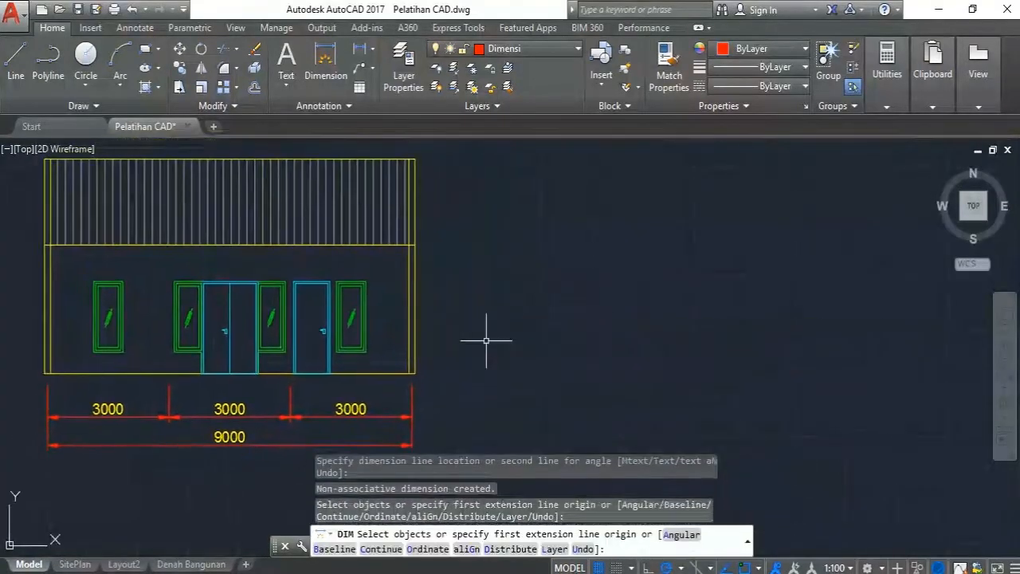
key("Escape")
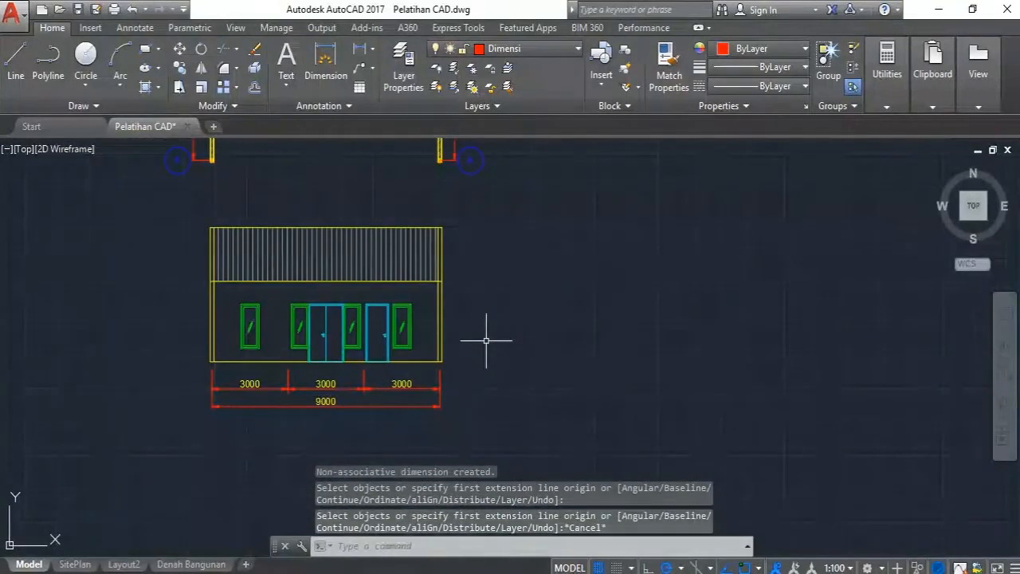
scroll(485, 340, "up", 2)
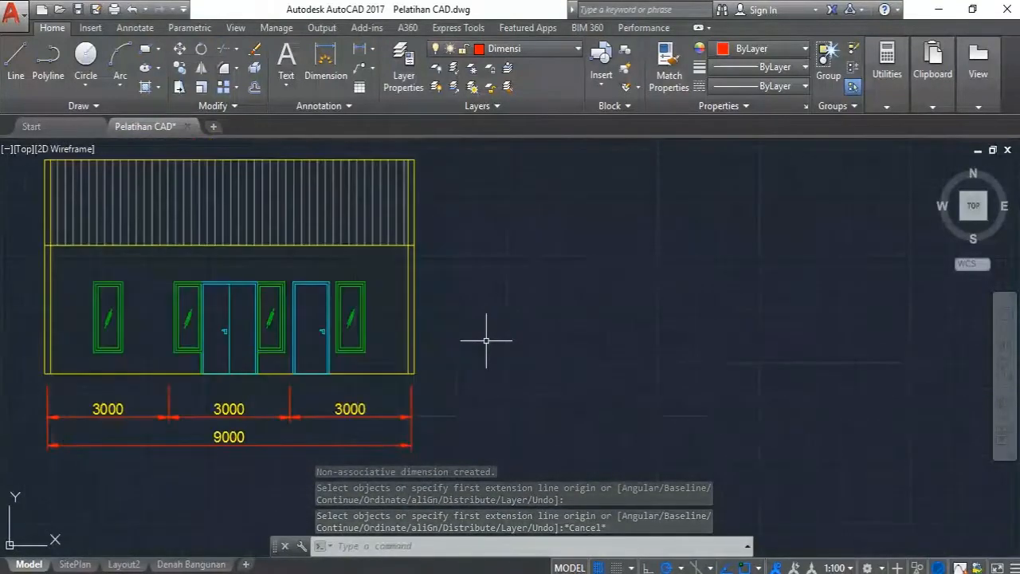
scroll(486, 340, "down", 2)
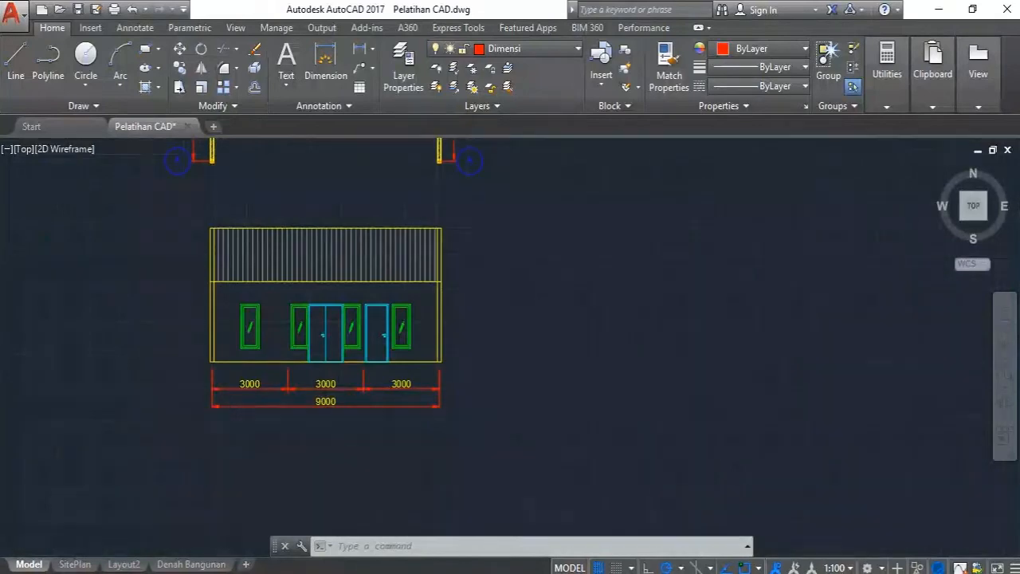
scroll(486, 340, "up", 2)
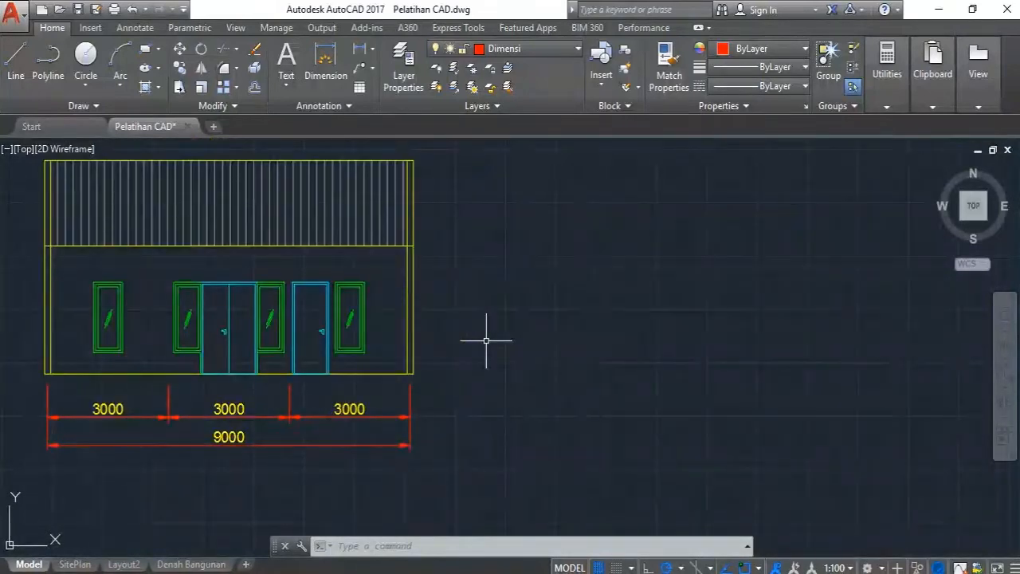
middle_click_drag(470, 290, 489, 308)
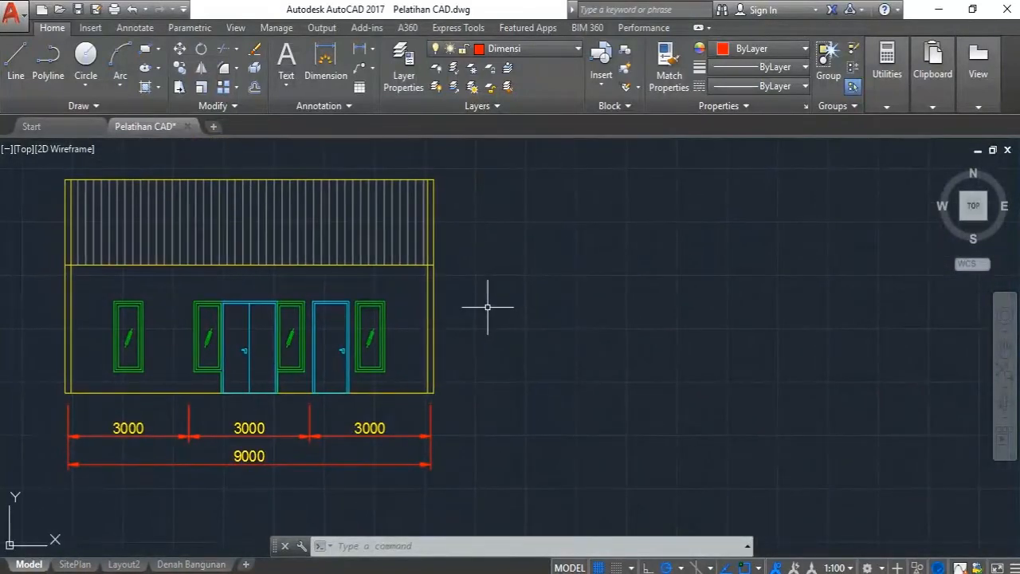
scroll(489, 303, "down", 2)
scroll(439, 359, "up", 3)
scroll(444, 362, "down", 3)
scroll(441, 366, "up", 2)
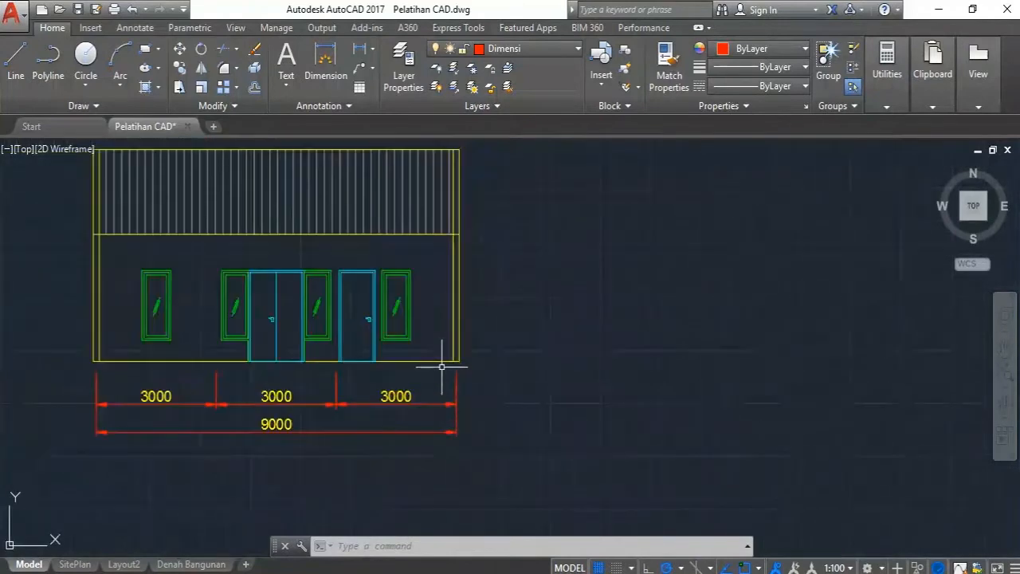
Stretch the elevation's base line outward by about 990 past the left wall and about 880 past the right wall.
middle_click_drag(441, 367, 481, 387)
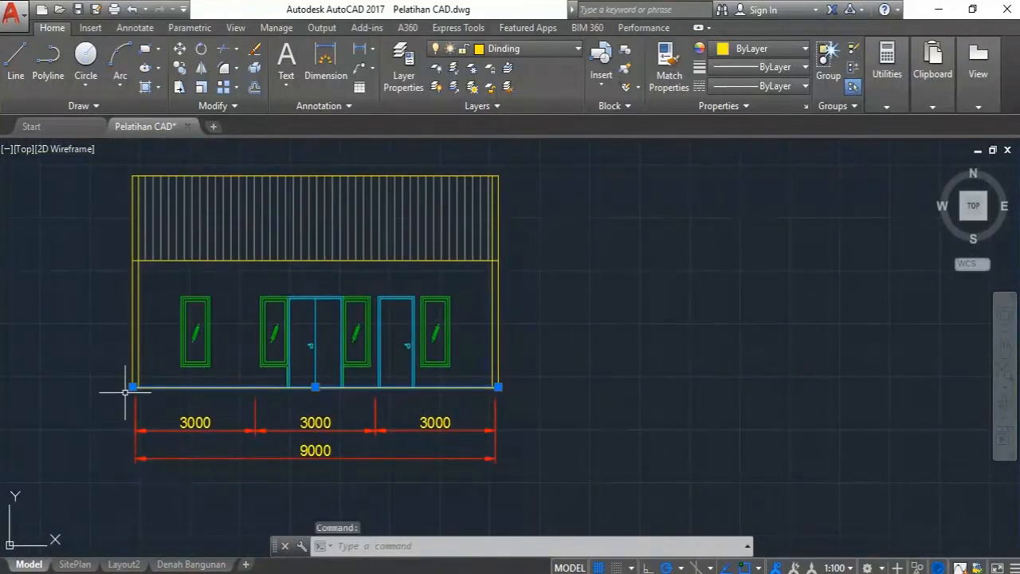
middle_click_drag(126, 392, 196, 388)
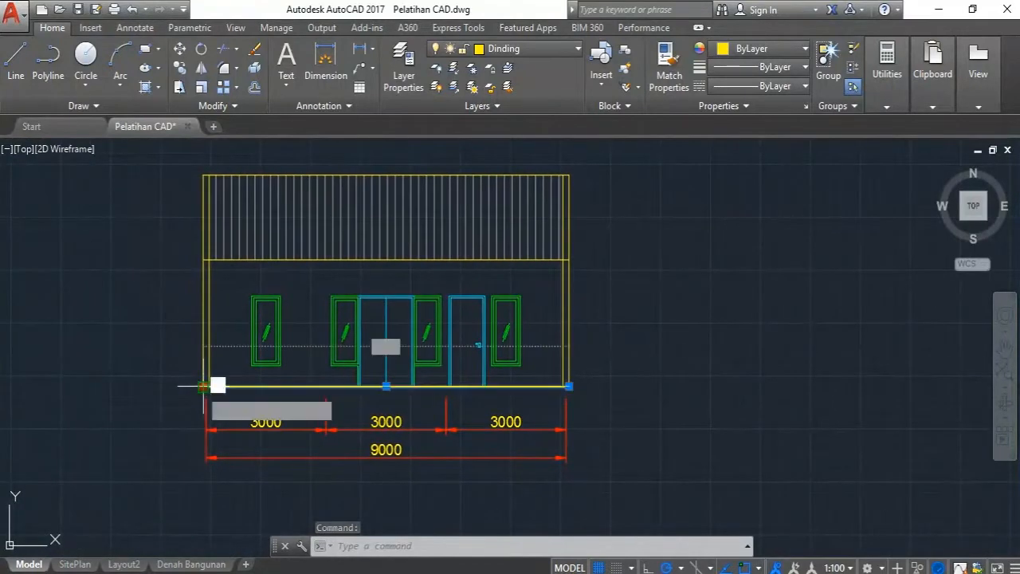
left_click(203, 387)
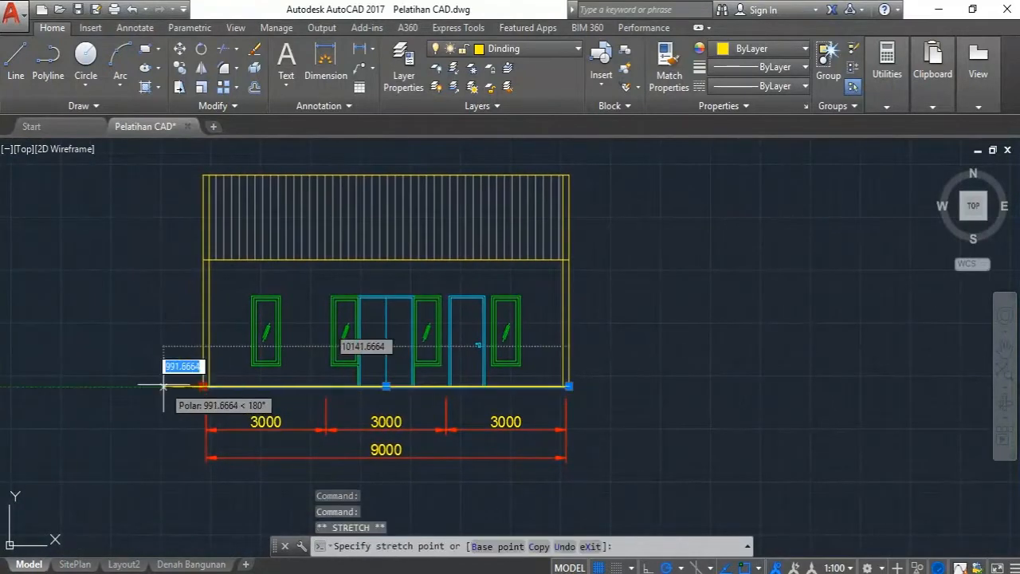
left_click(569, 387)
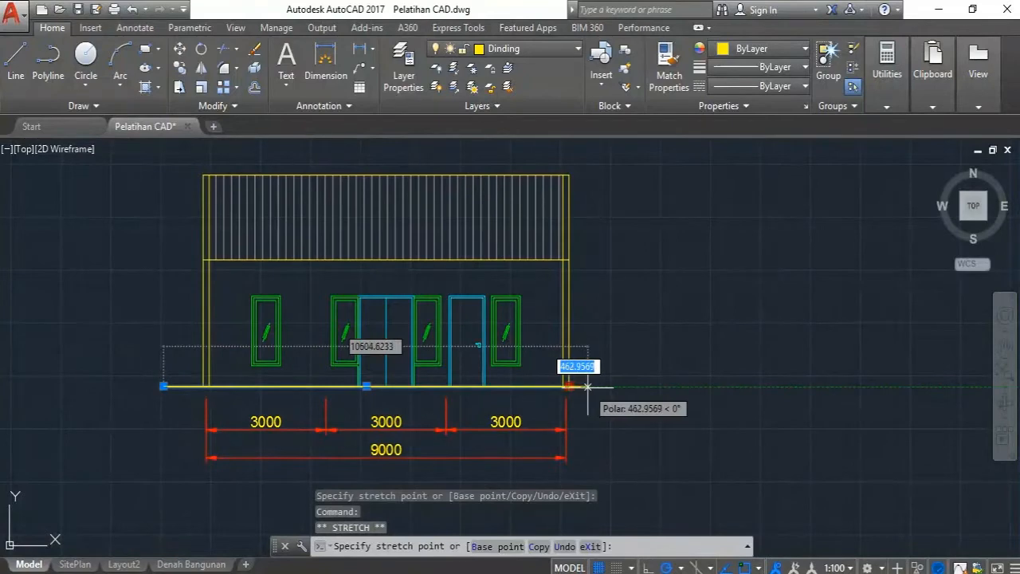
left_click(587, 386)
left_click(587, 386)
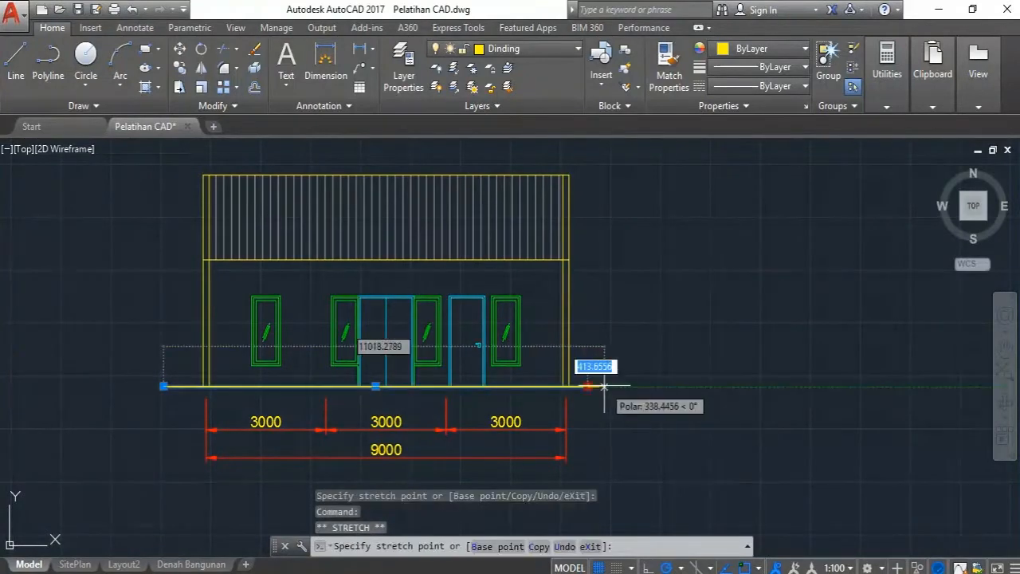
left_click(603, 386)
key("Escape")
middle_click_drag(599, 296, 503, 348)
scroll(463, 330, "down", 2)
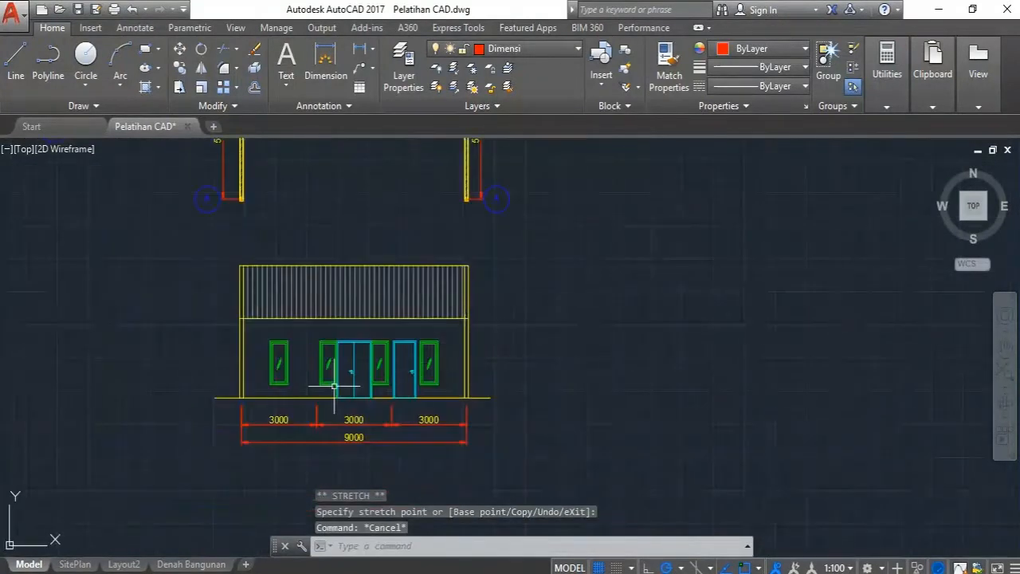
Shorten the base line's overhang past the left wall by moving its left endpoint slightly inward.
scroll(317, 382, "up", 2)
left_click(170, 425)
left_click(163, 403)
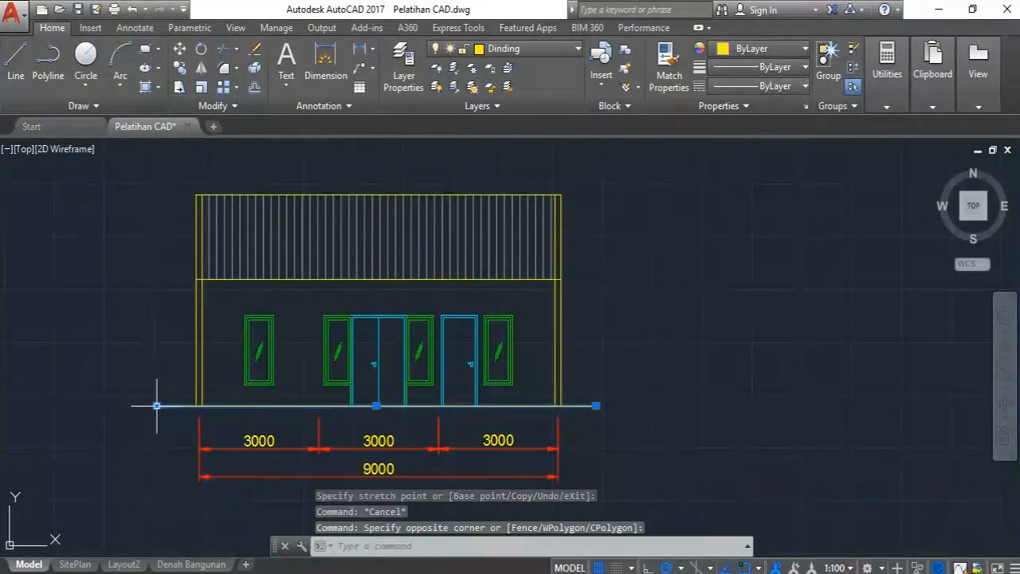
left_click(156, 405)
left_click(173, 405)
key("Escape")
mouse_move(557, 319)
middle_mouse_down()
mouse_move(541, 319)
mouse_move(550, 318)
middle_mouse_up()
scroll(572, 319, "down", 2)
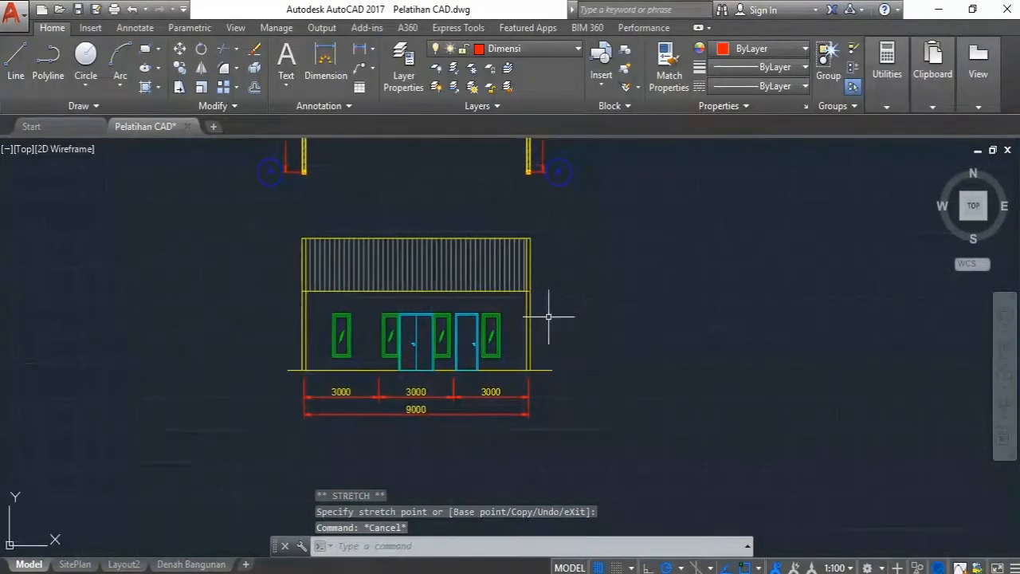
scroll(550, 319, "up", 2)
scroll(550, 318, "down", 2)
scroll(549, 318, "up", 2)
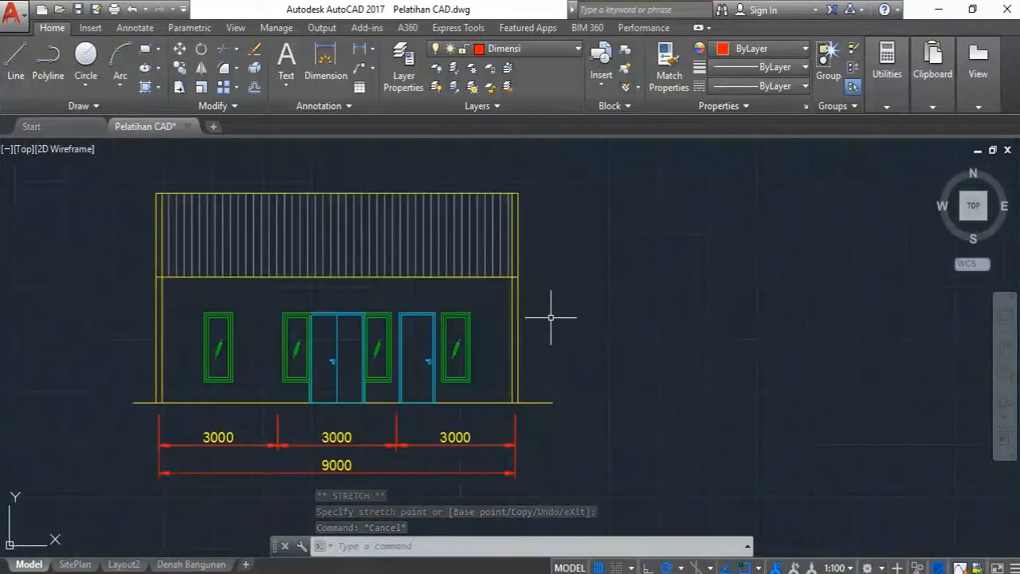
left_click(56, 74)
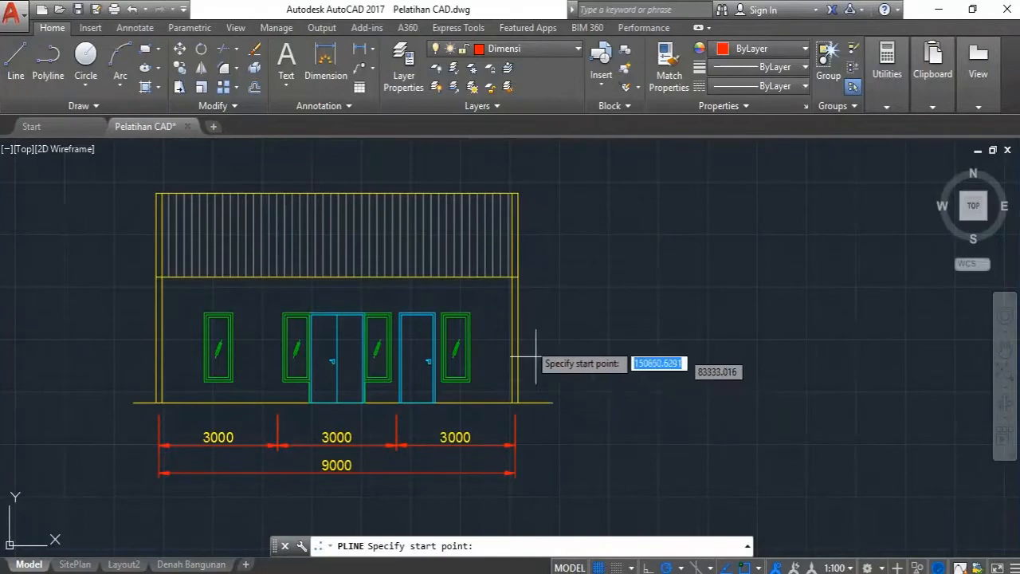
scroll(542, 397, "up", 2)
key("Escape")
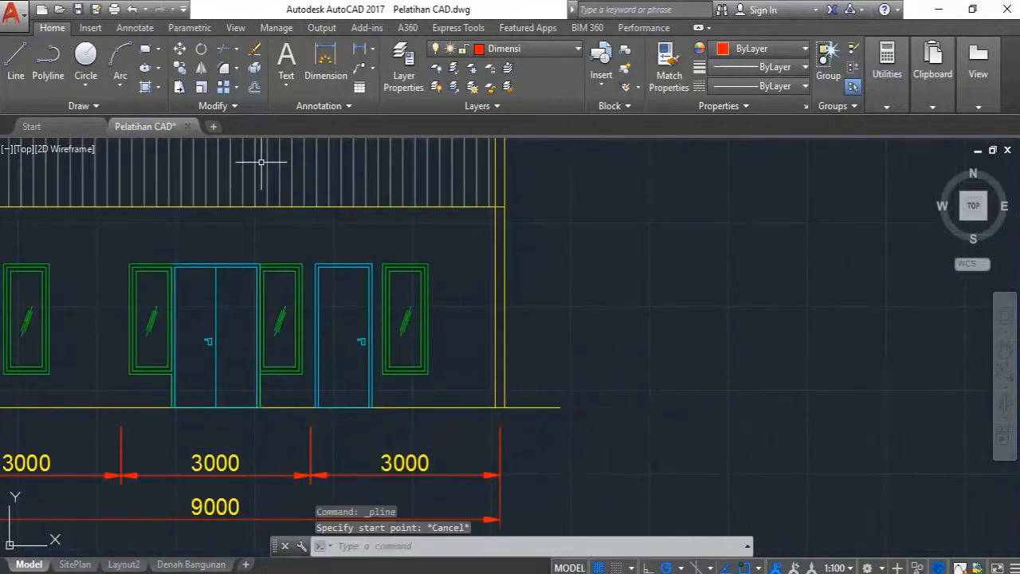
Turn on the As layer and make it the current layer.
left_click(544, 52)
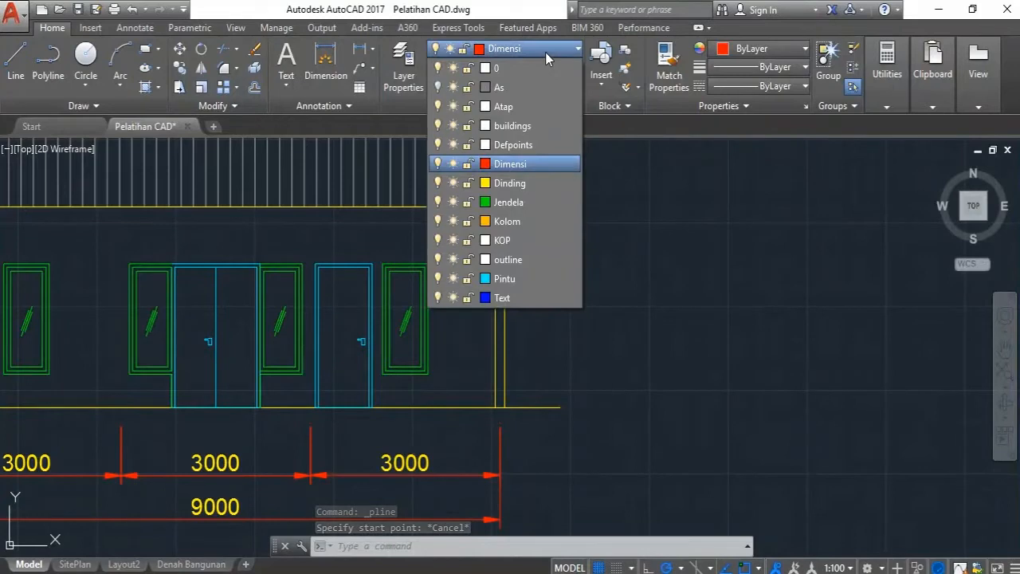
left_click(438, 87)
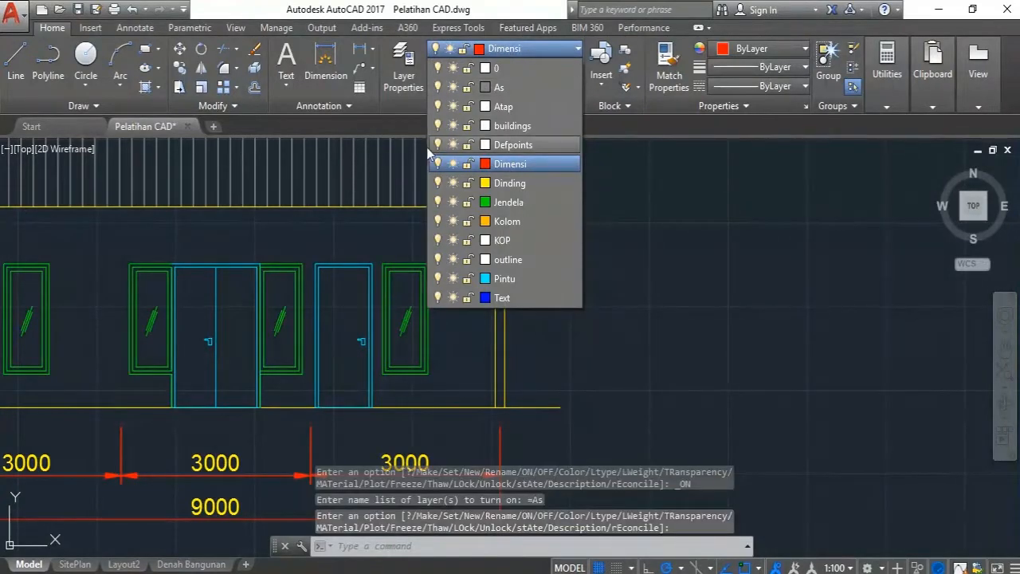
left_click(524, 87)
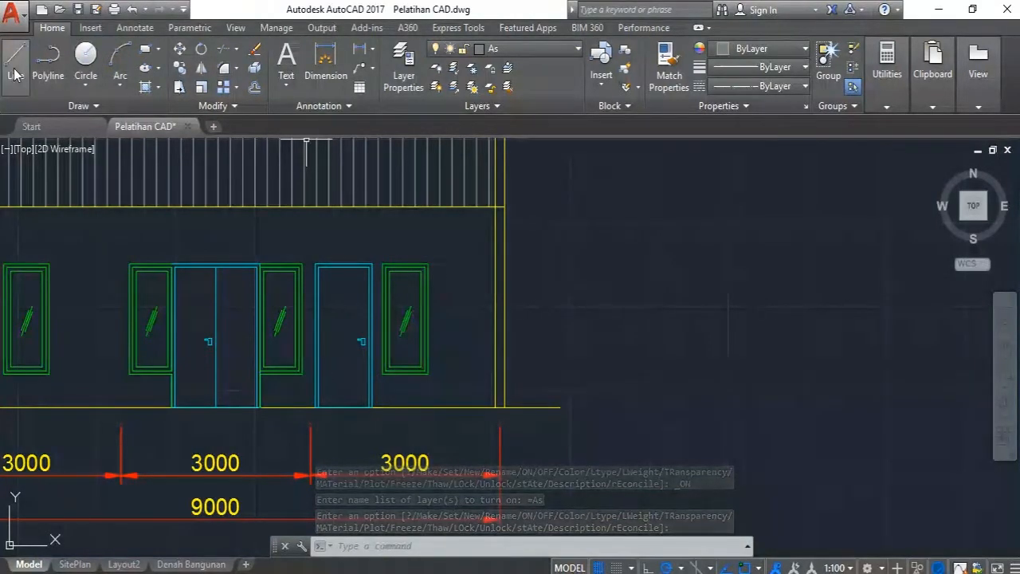
Draw a horizontal line outward from the right wall at the roof's lower edge, ending directly above the base line's right end.
mouse_move(636, 284)
middle_mouse_down()
mouse_move(584, 272)
mouse_move(505, 291)
middle_mouse_up()
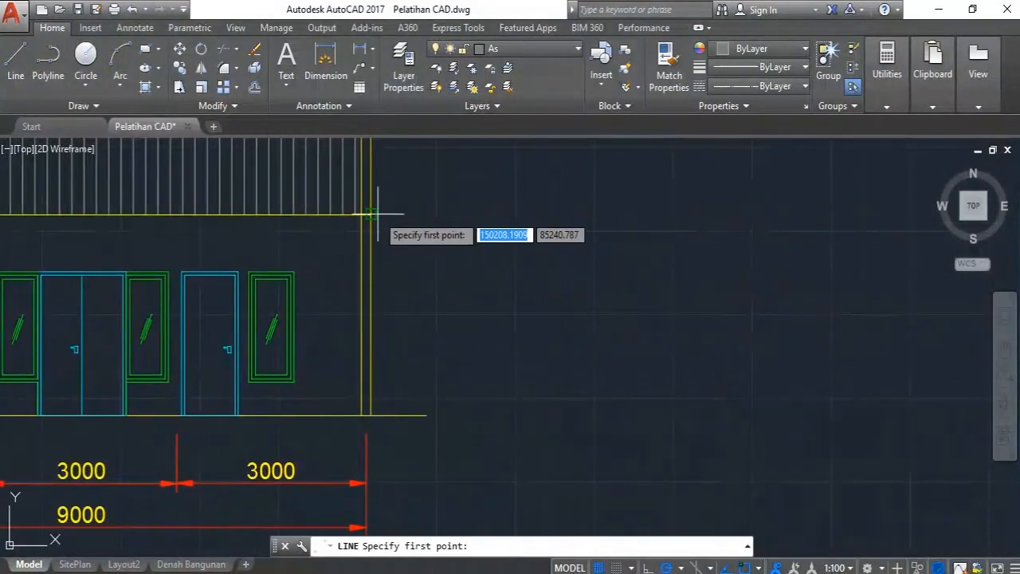
middle_click_drag(378, 214, 382, 306)
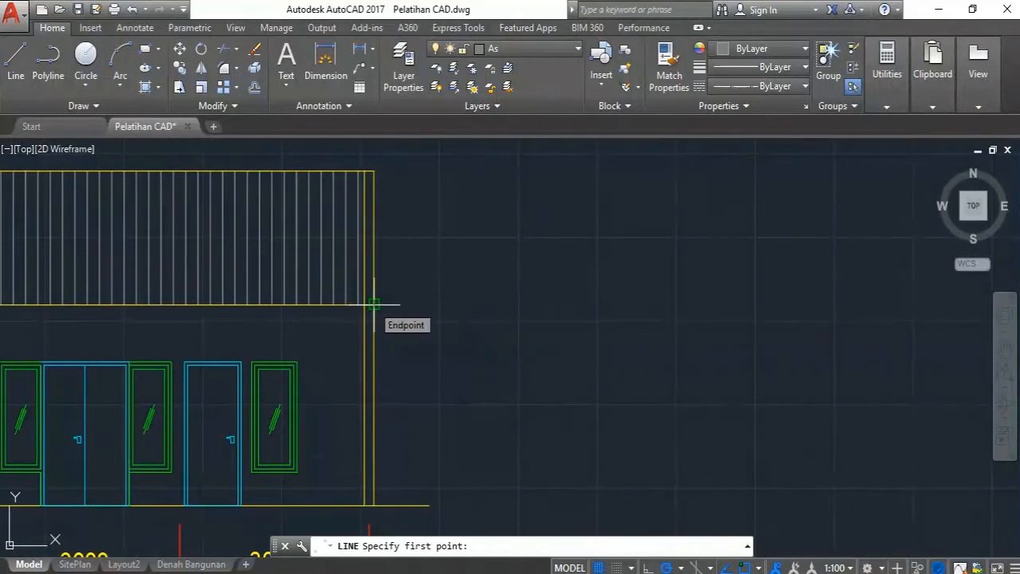
left_click(373, 304)
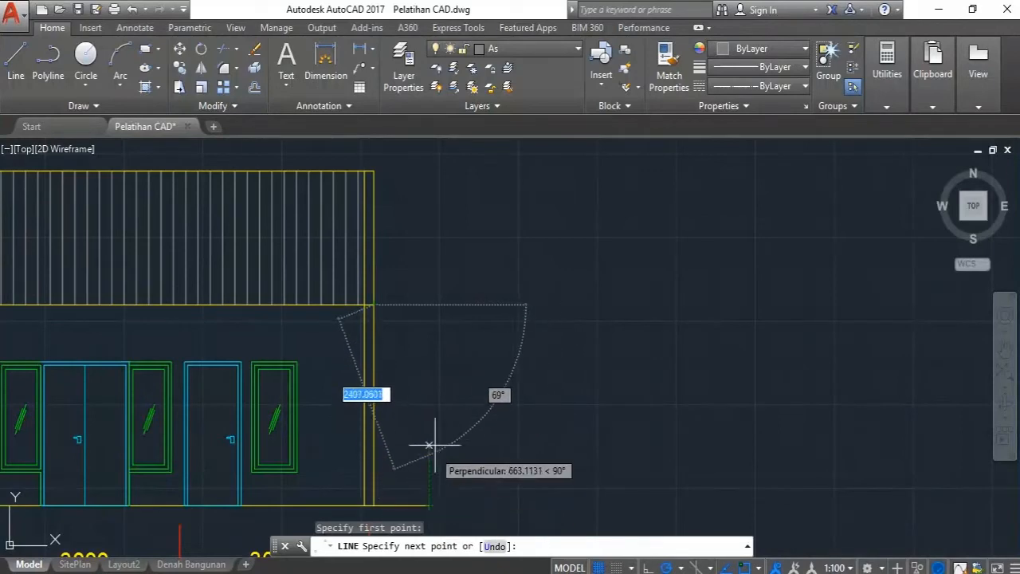
left_click(429, 303)
scroll(466, 320, "down", 2)
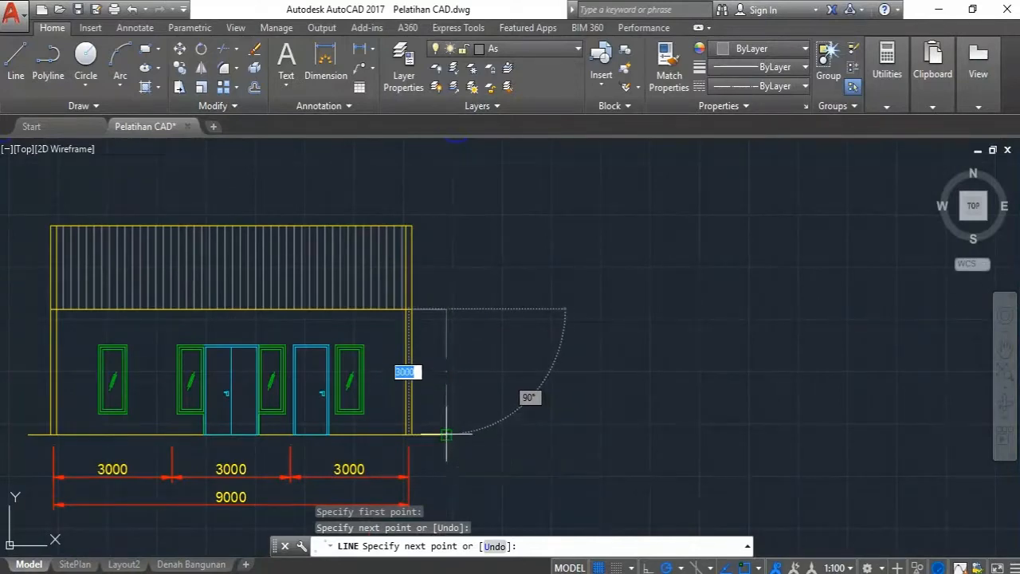
key("Escape")
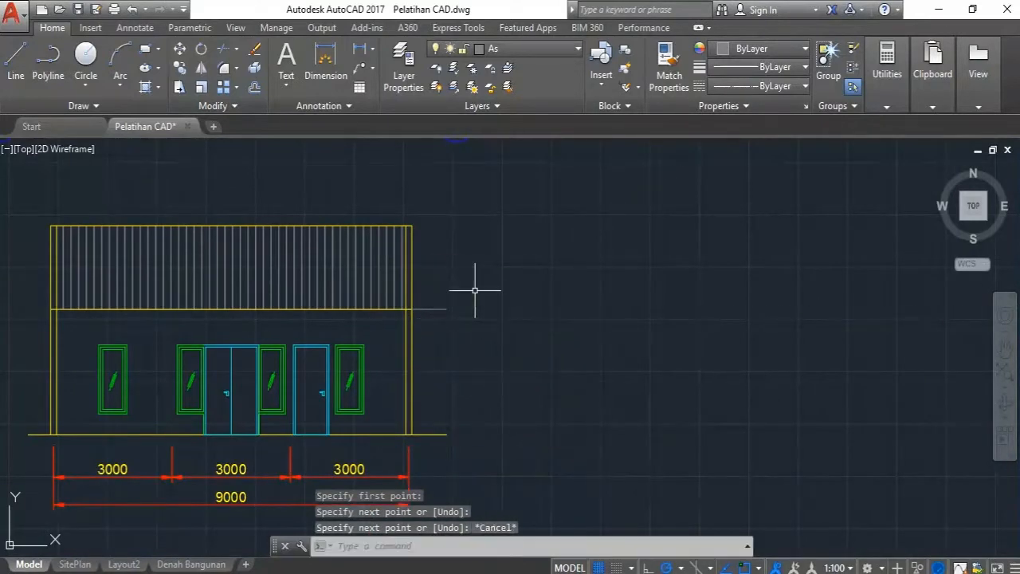
Copy the short horizontal line straight up 2000 to the roof's upper right corner.
left_click(460, 316)
left_click(442, 284)
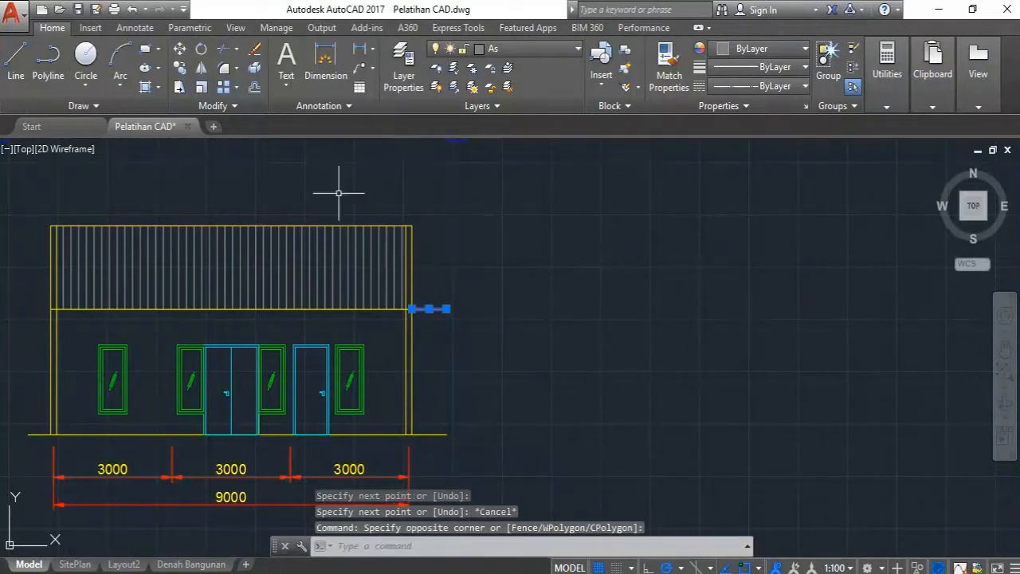
left_click(179, 68)
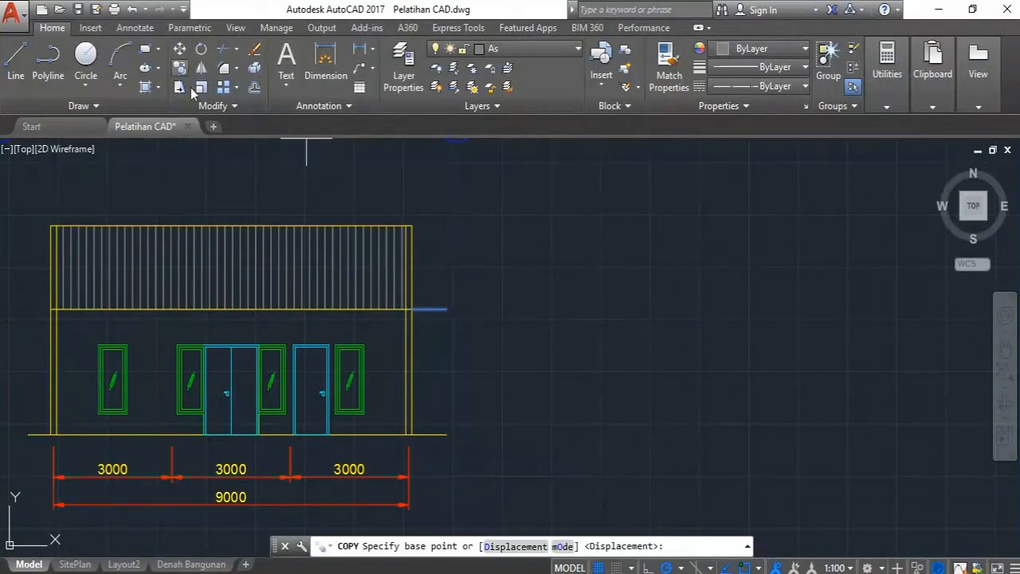
left_click(412, 309)
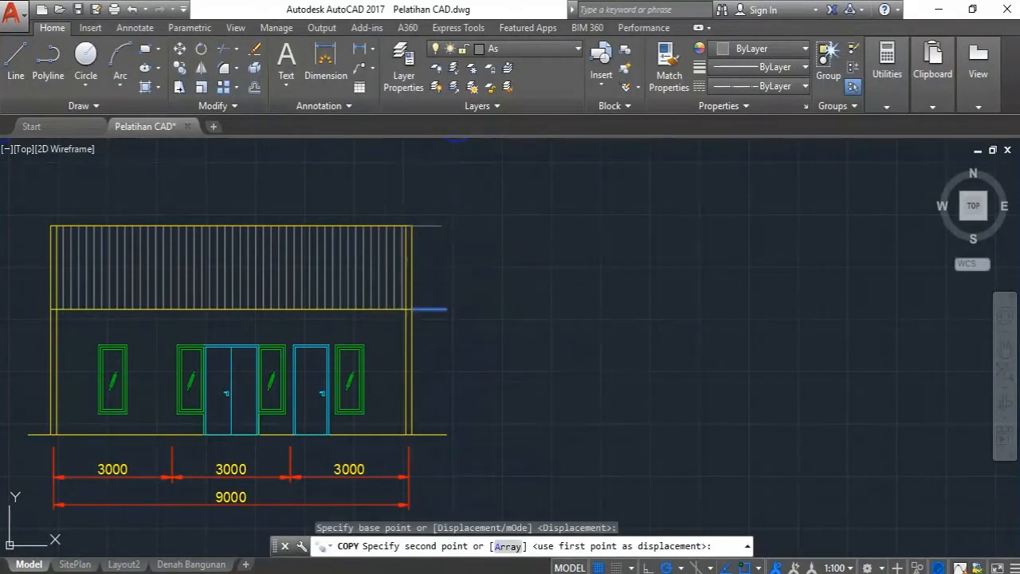
left_click(417, 224)
scroll(437, 239, "up", 2)
key("ctrl+z")
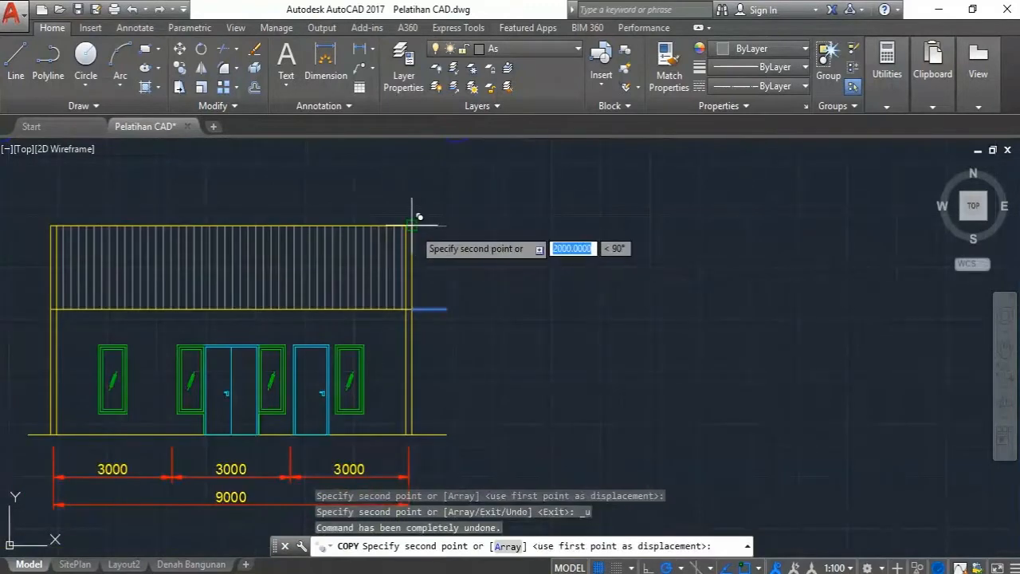
left_click(411, 224)
key("Escape")
middle_click_drag(459, 292, 423, 273)
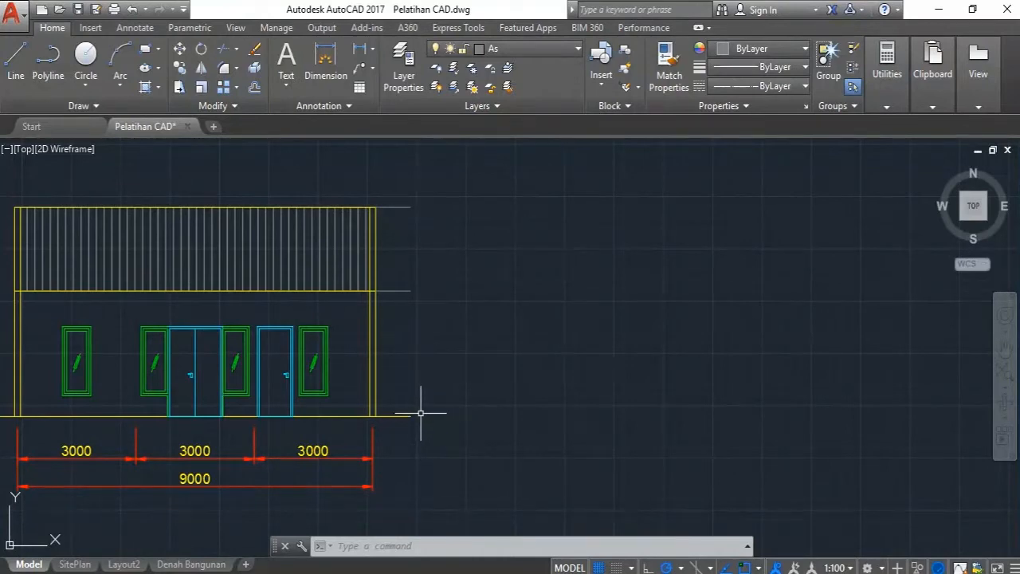
Make Dimensi the current layer.
scroll(421, 413, "up", 2)
scroll(421, 413, "down", 2)
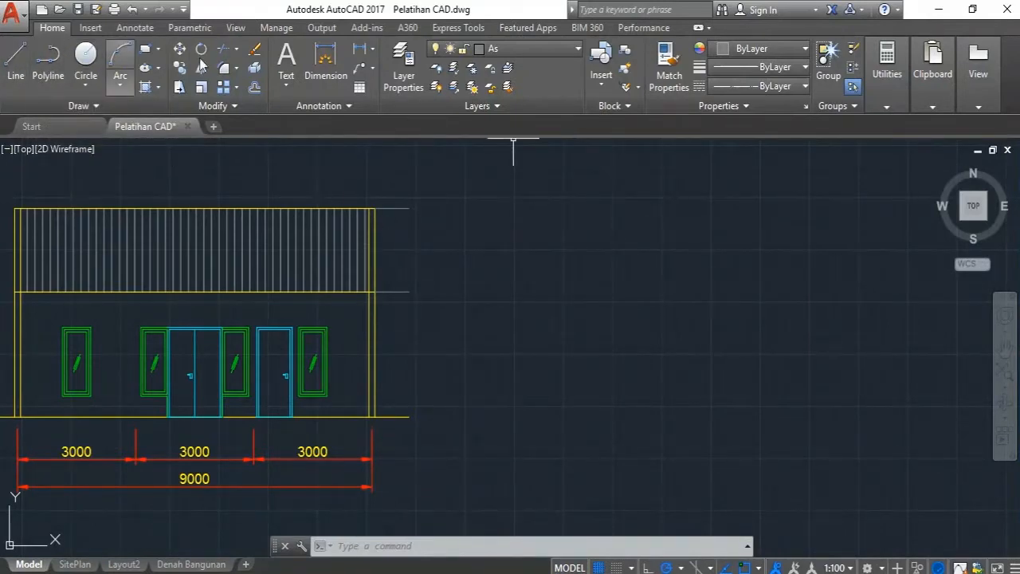
left_click(527, 51)
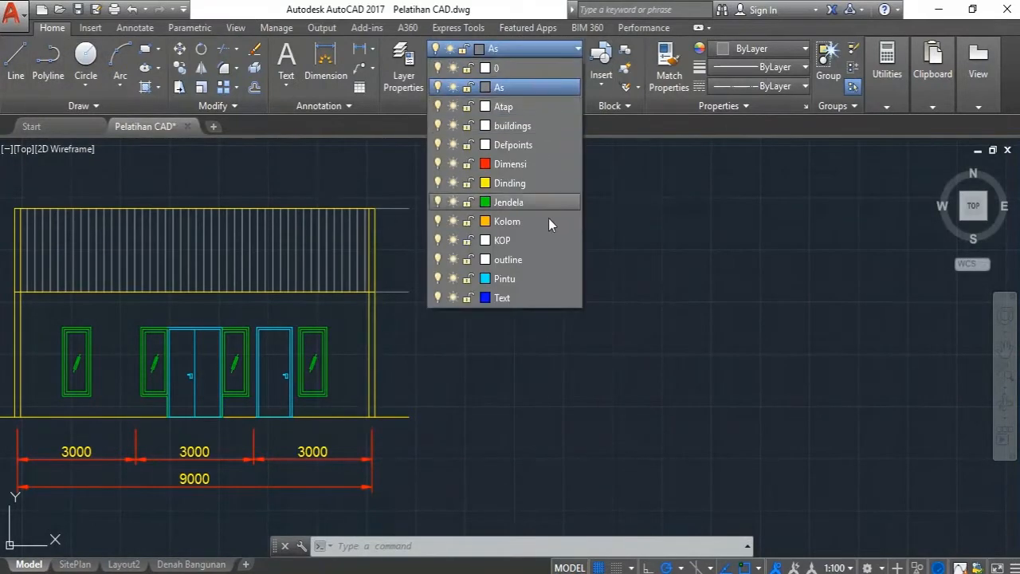
left_click(545, 298)
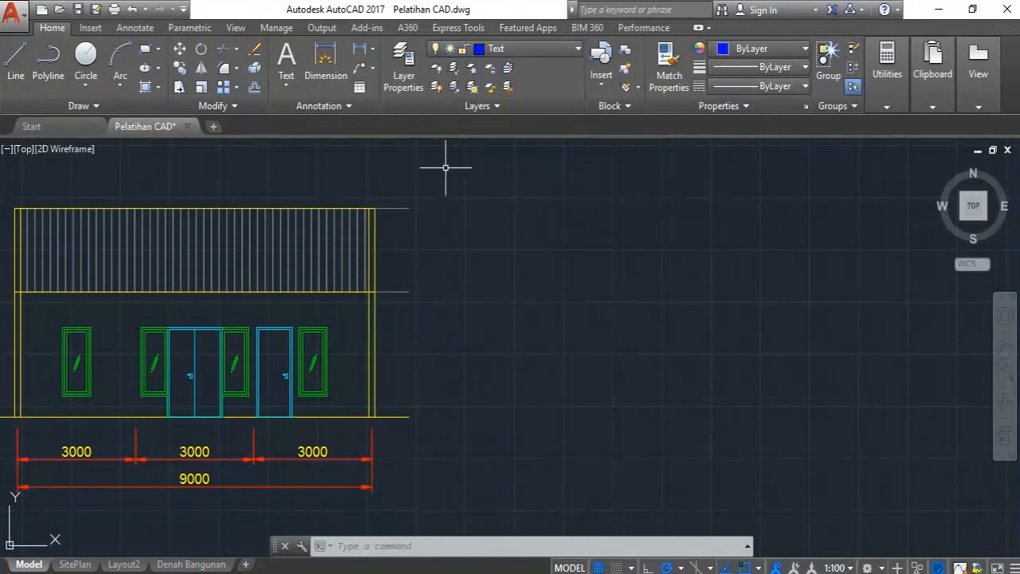
left_click(514, 48)
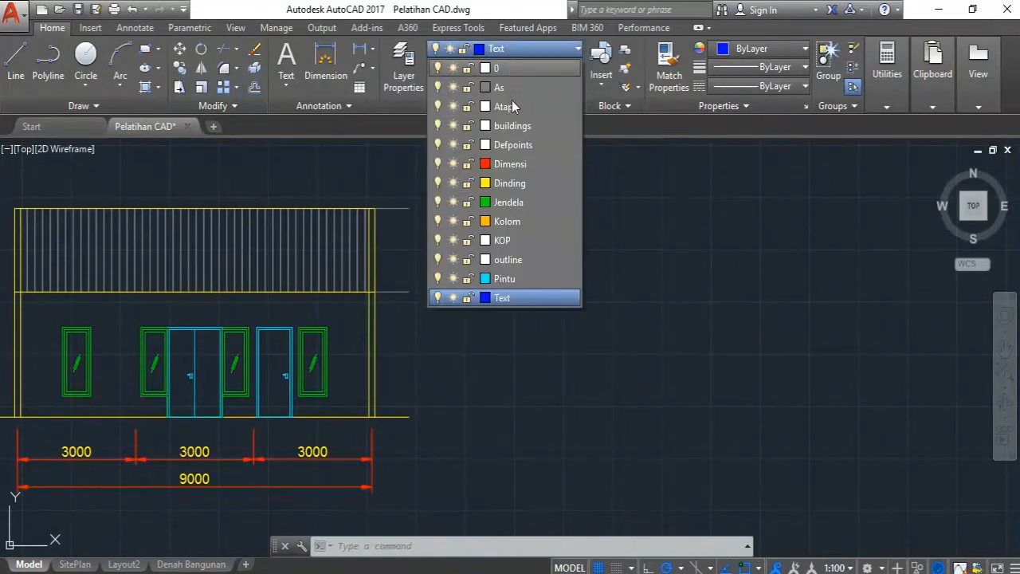
left_click(506, 164)
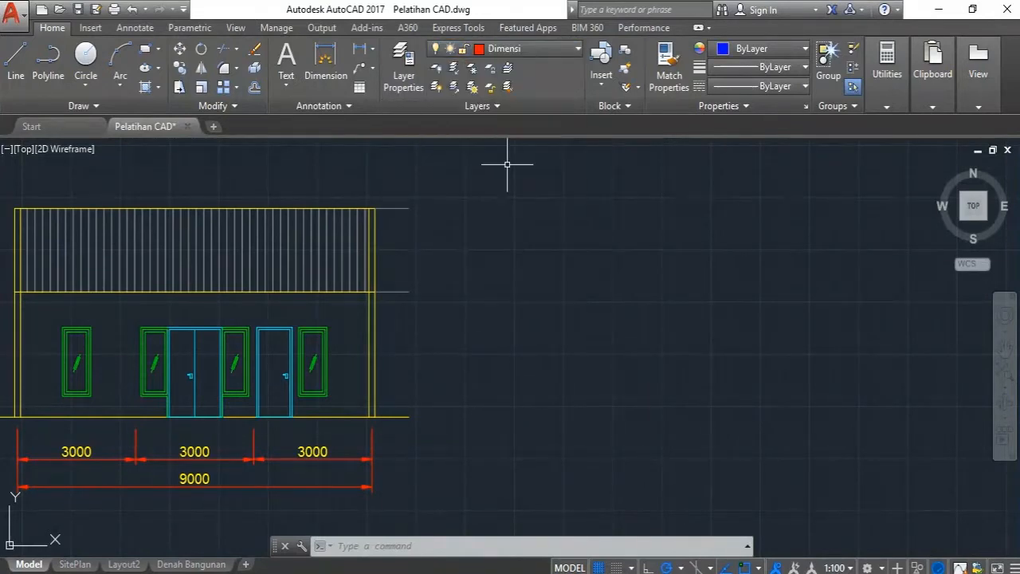
Start dimensioning the elevation with the Dimension command.
left_click(316, 80)
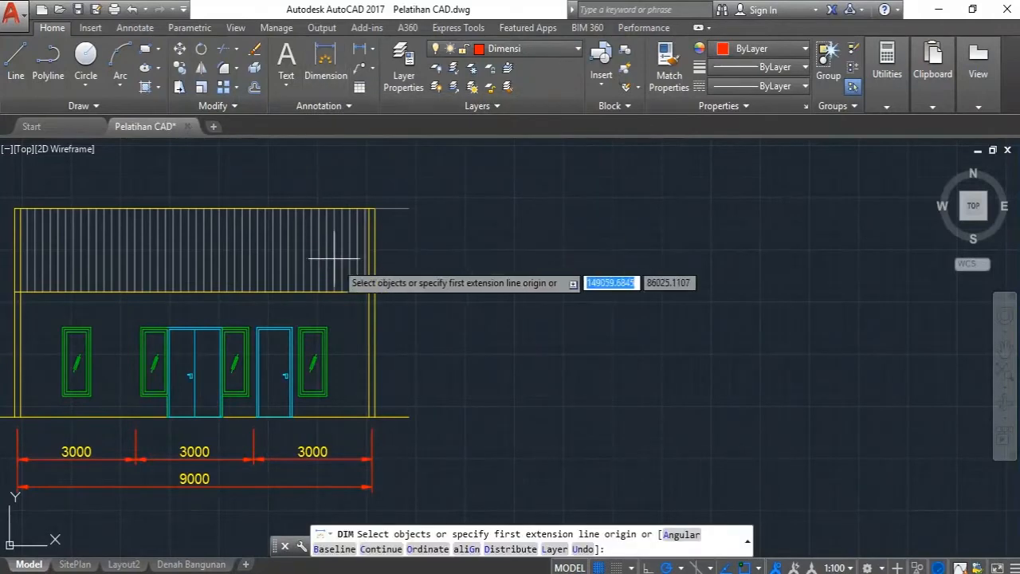
Dimension the wall height at the front elevation's outer edge, from the ground line to the bottom edge of the roof.
left_click(375, 415)
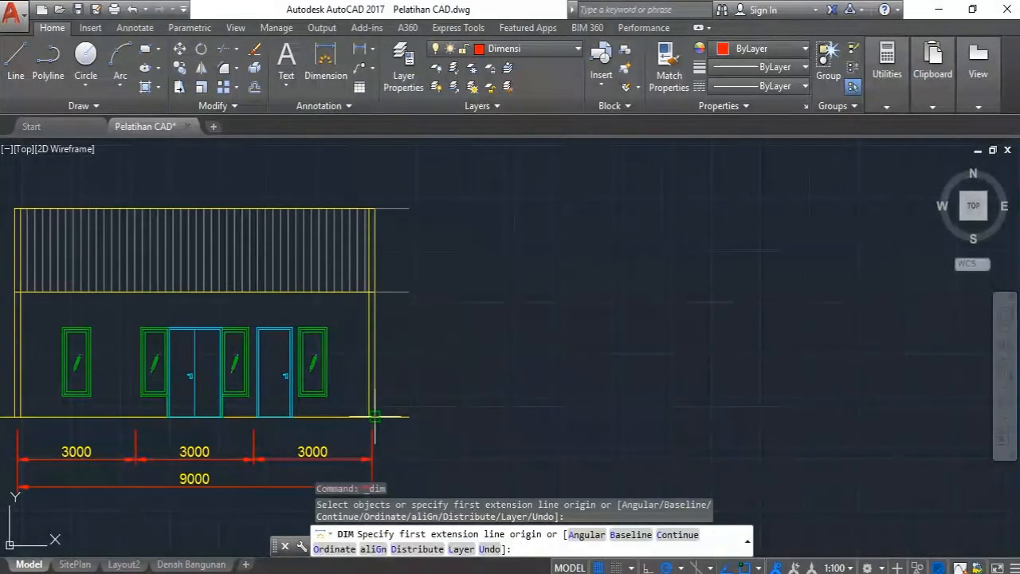
left_click(374, 416)
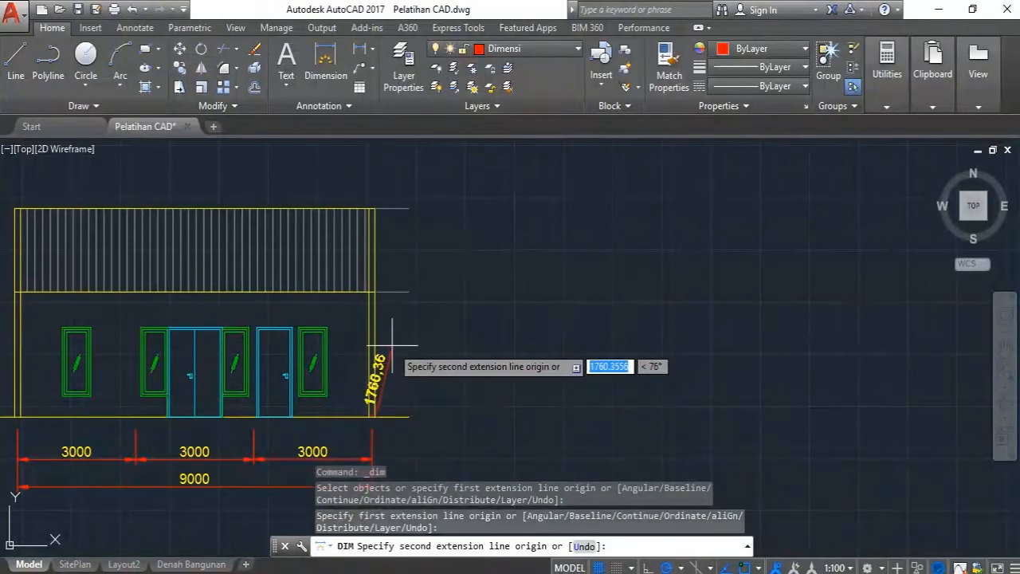
scroll(394, 351, "up", 2)
left_click(368, 287)
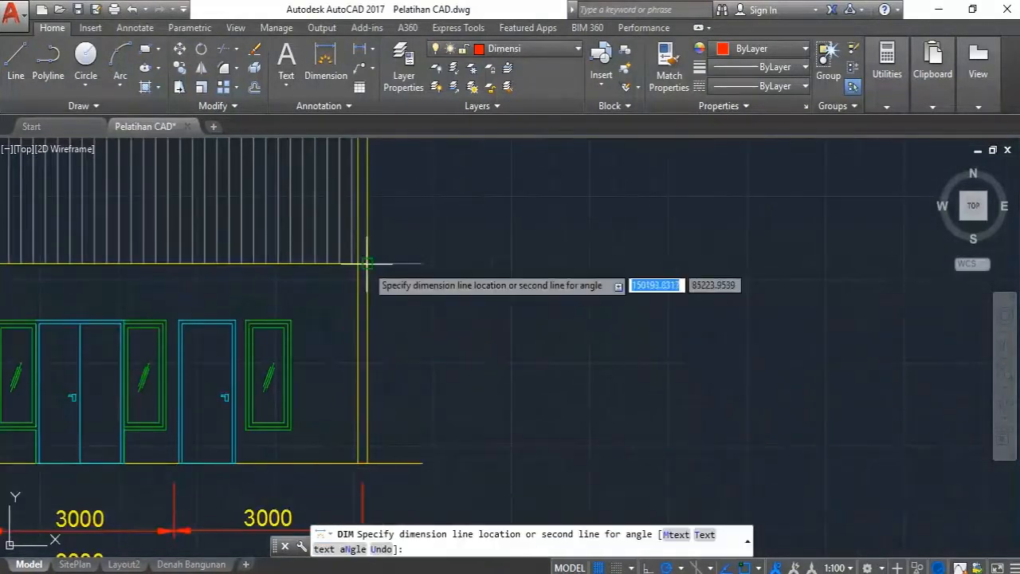
left_click(389, 299)
scroll(403, 275, "down", 4)
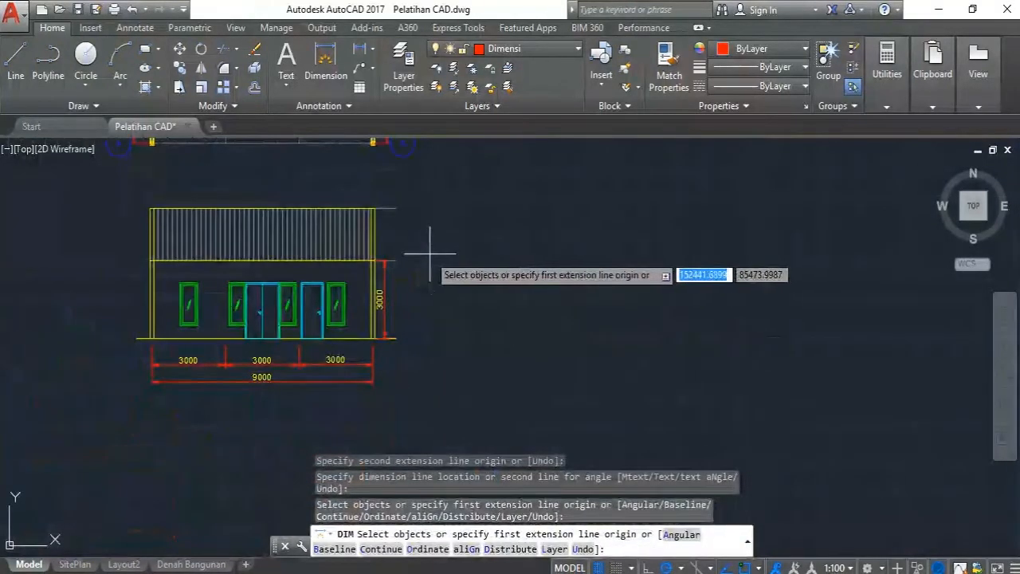
Dimension the roof height from its bottom edge to the top corner, aligned with the wall height dimension.
scroll(405, 244, "up", 4)
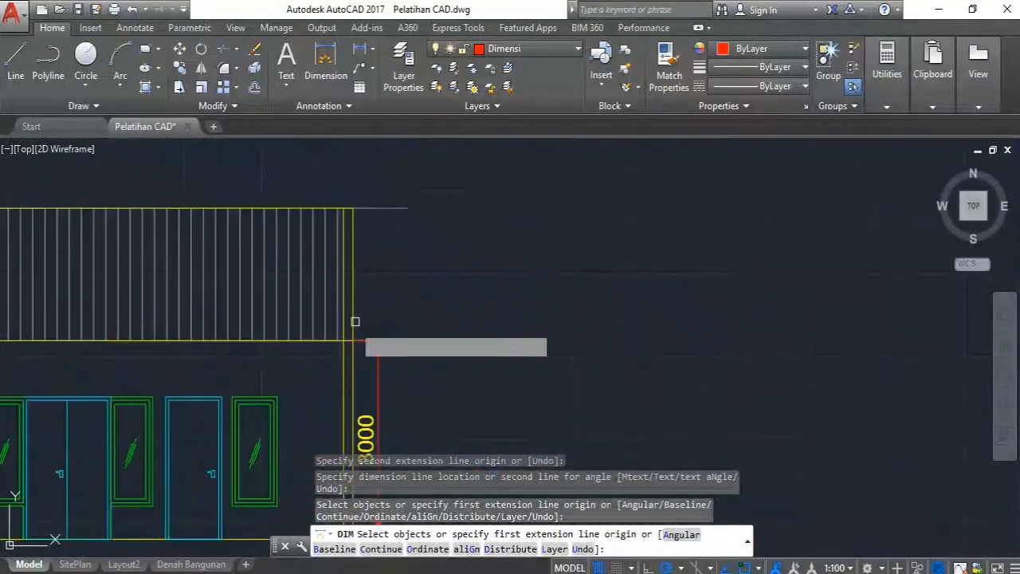
left_click(356, 337)
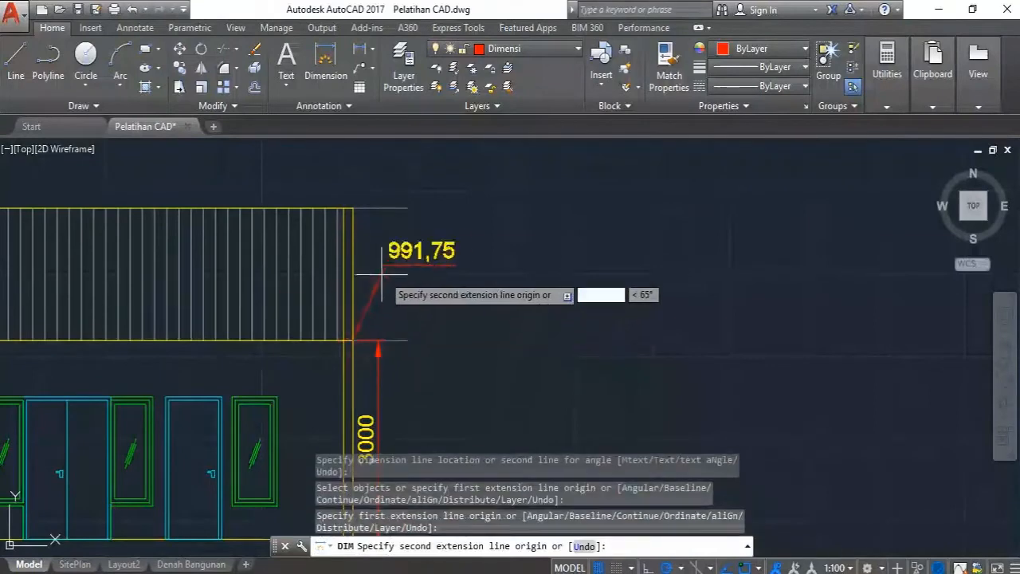
scroll(364, 285, "down", 2)
scroll(368, 265, "up", 2)
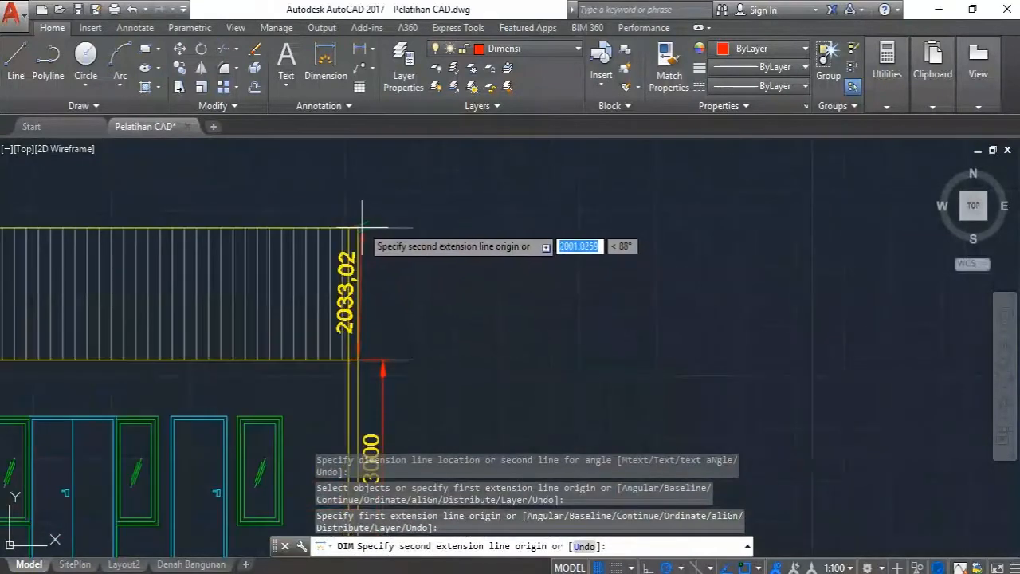
left_click(358, 228)
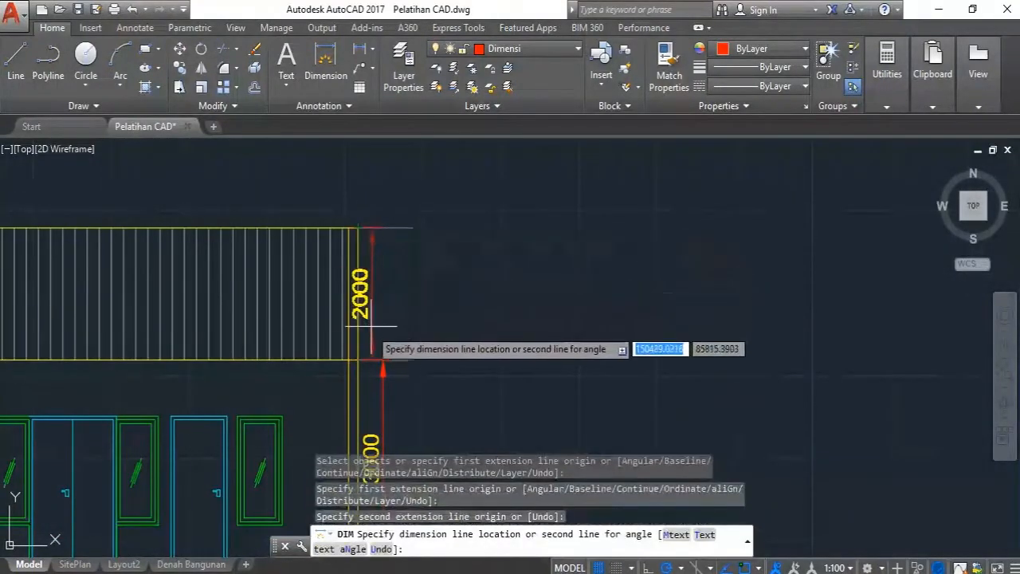
left_click(386, 351)
scroll(399, 330, "down", 4)
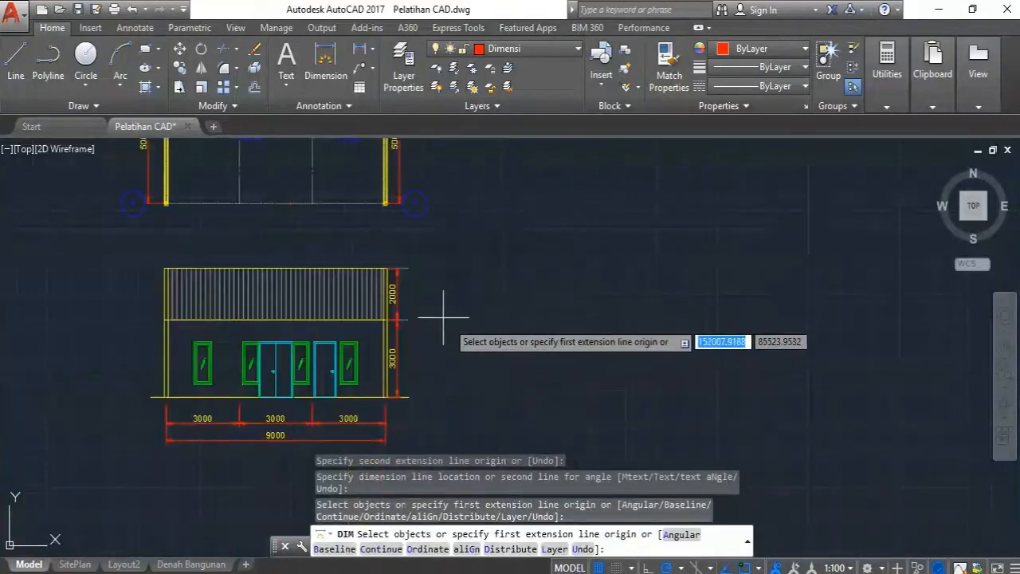
key("Escape")
key("Escape")
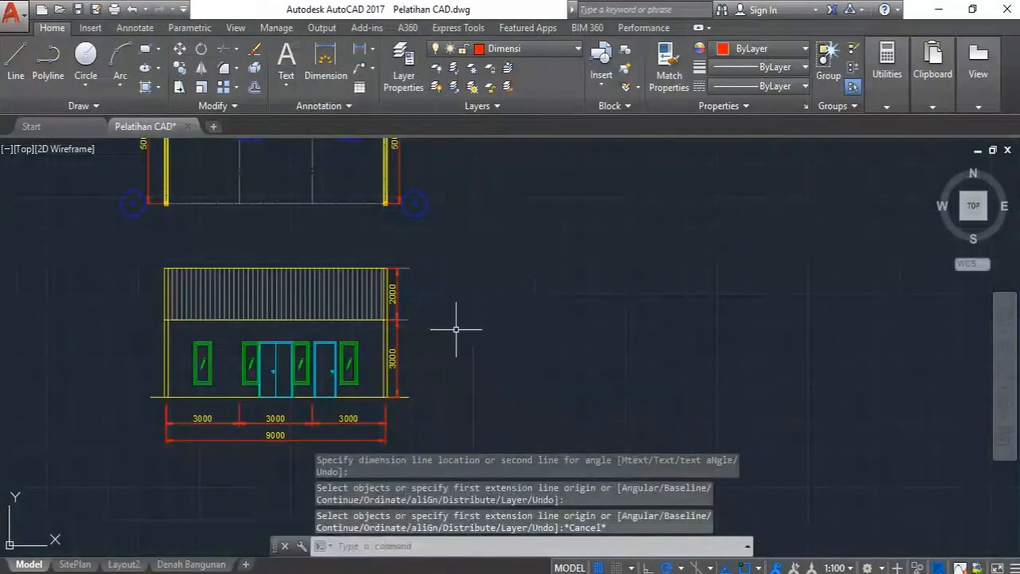
scroll(438, 357, "up", 2)
middle_click_drag(416, 344, 392, 369)
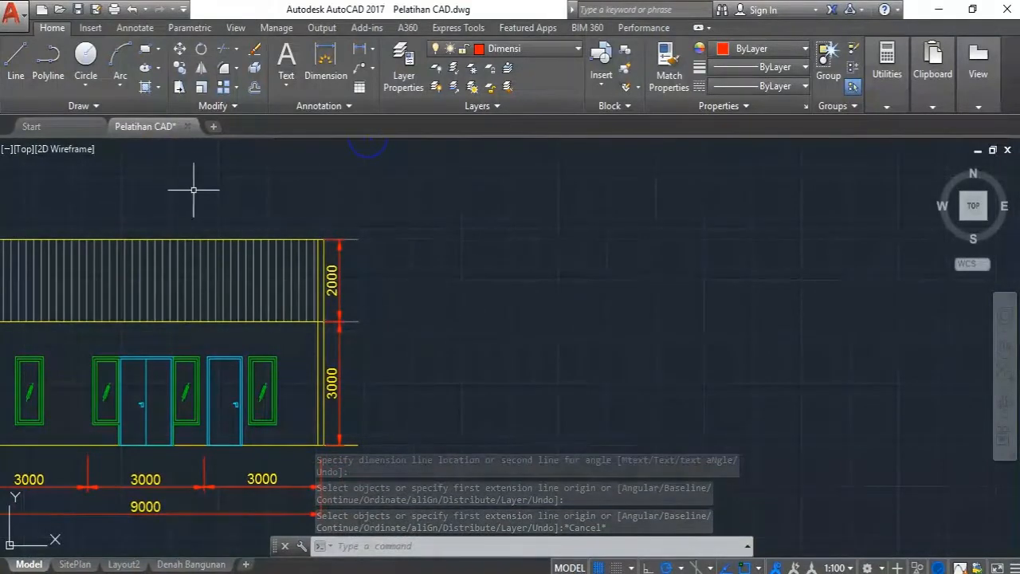
scroll(407, 233, "down", 2)
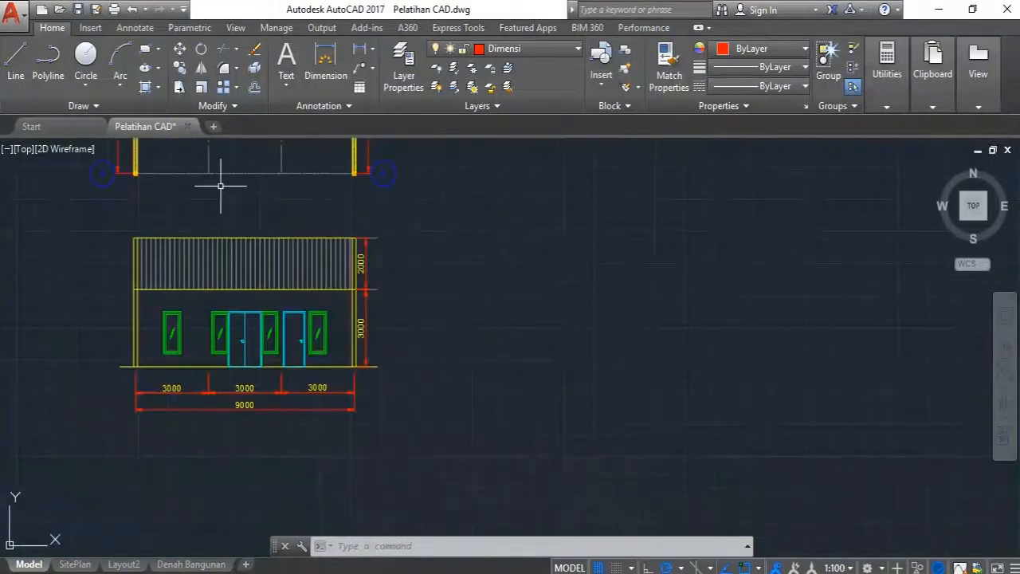
left_click(48, 60)
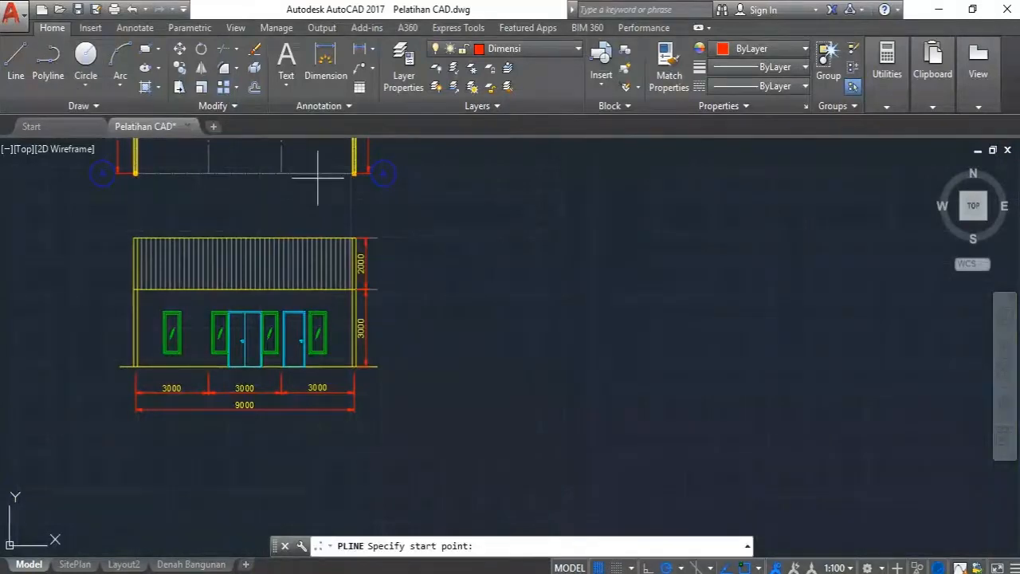
scroll(373, 218, "up", 3)
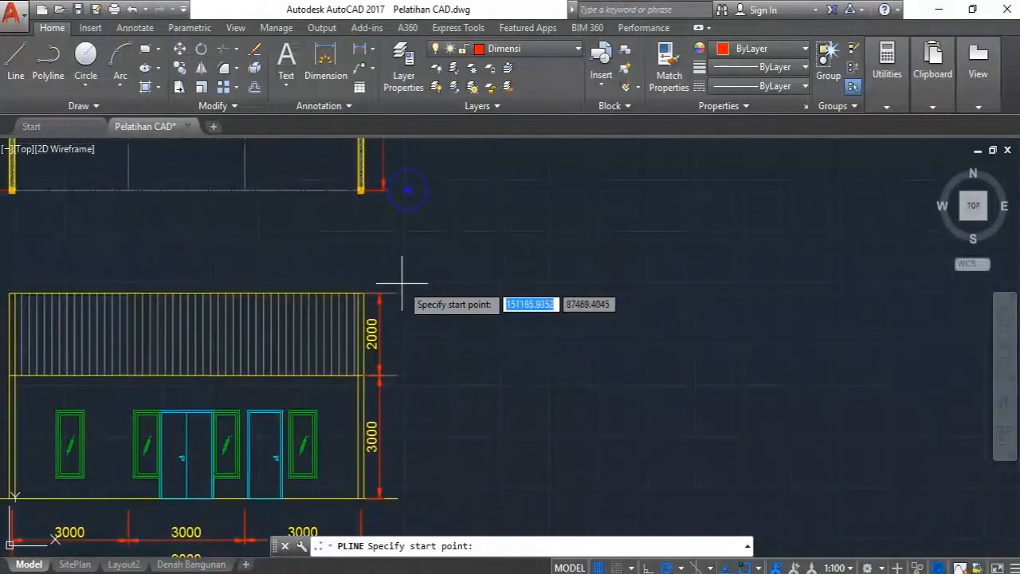
scroll(402, 281, "up", 1)
scroll(408, 239, "down", 4)
scroll(406, 235, "up", 3)
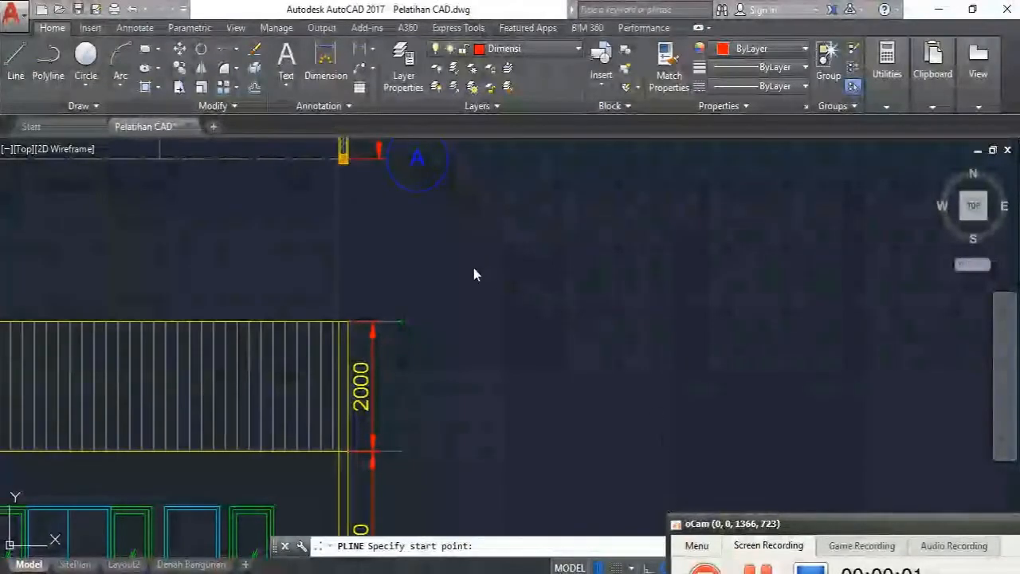
scroll(473, 271, "down", 1)
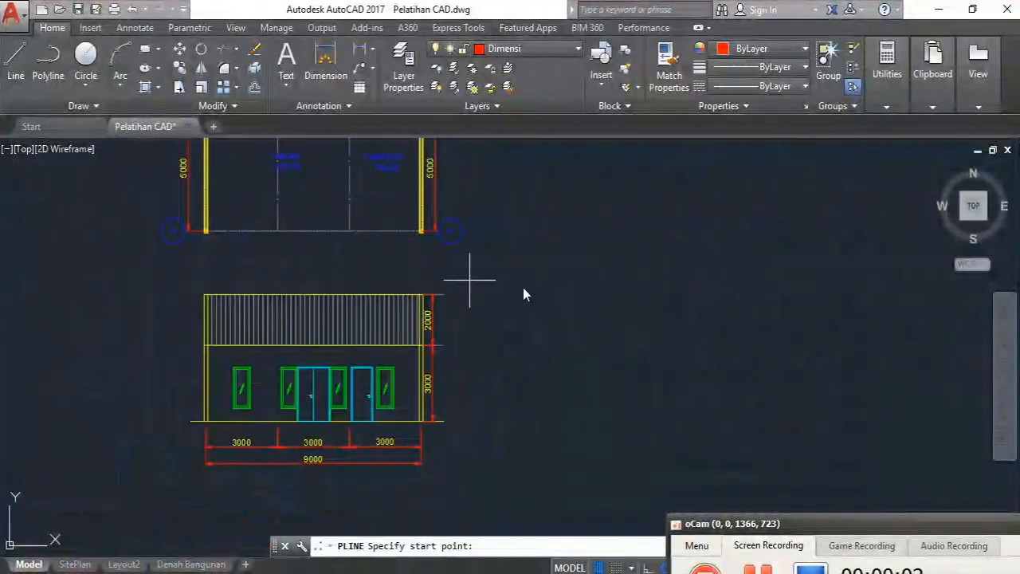
scroll(464, 317, "up", 4)
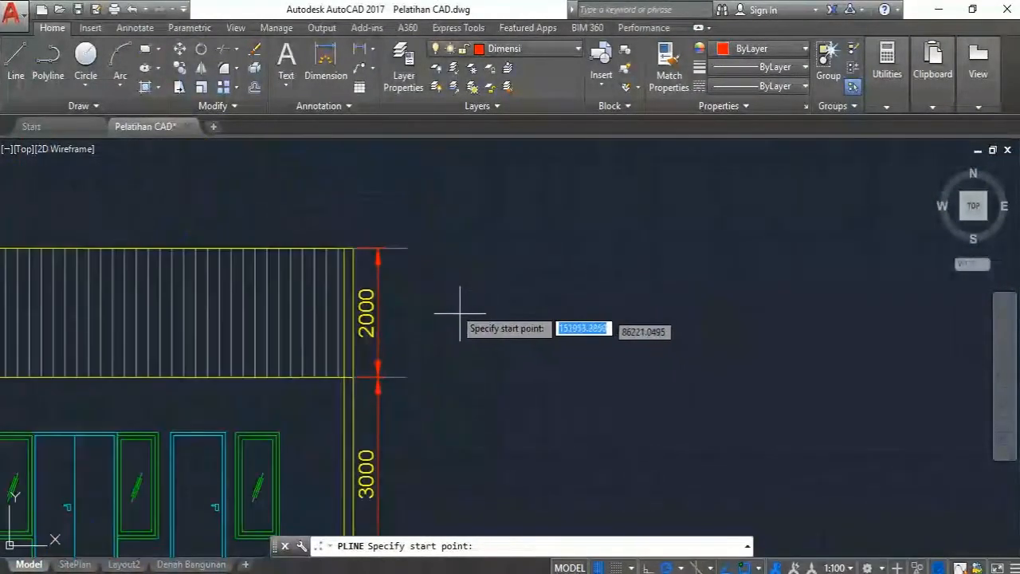
scroll(447, 278, "down", 1)
scroll(450, 279, "down", 3)
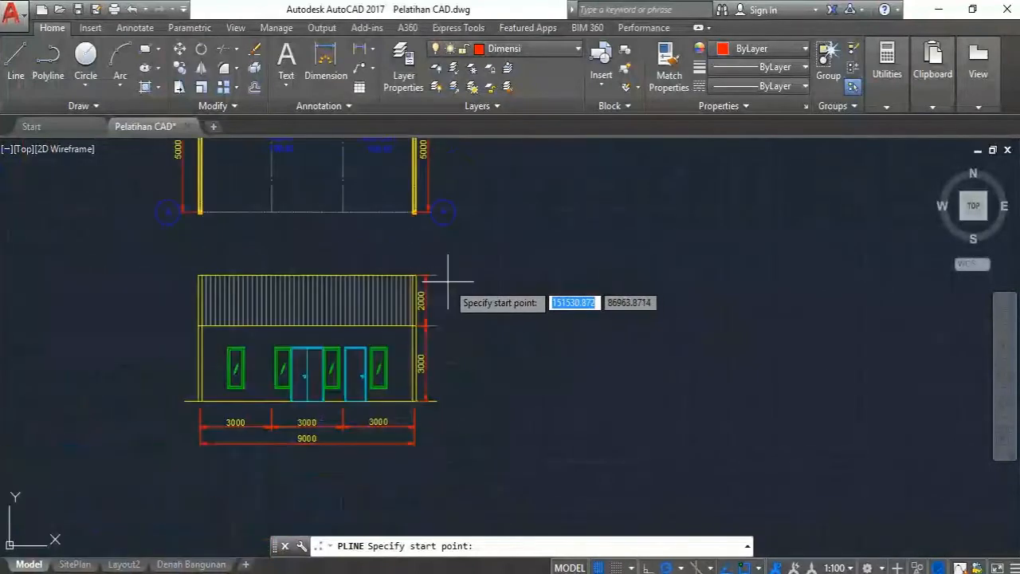
scroll(448, 281, "up", 2)
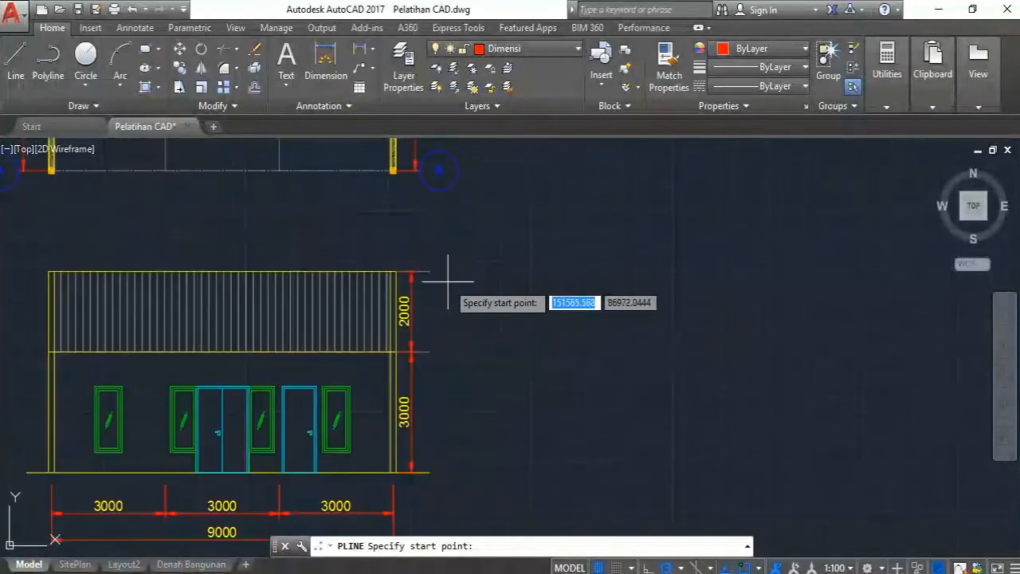
Draw a small inverted triangle with a polyline, its tip on the end of the roof-top extension line and slanted sides about 169 units long.
left_click(52, 74)
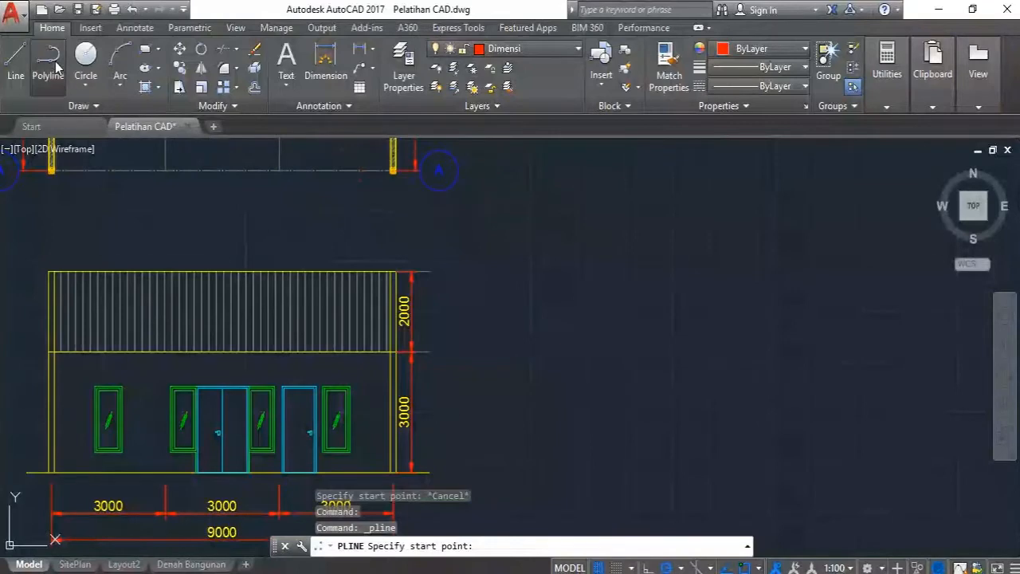
scroll(478, 267, "up", 5)
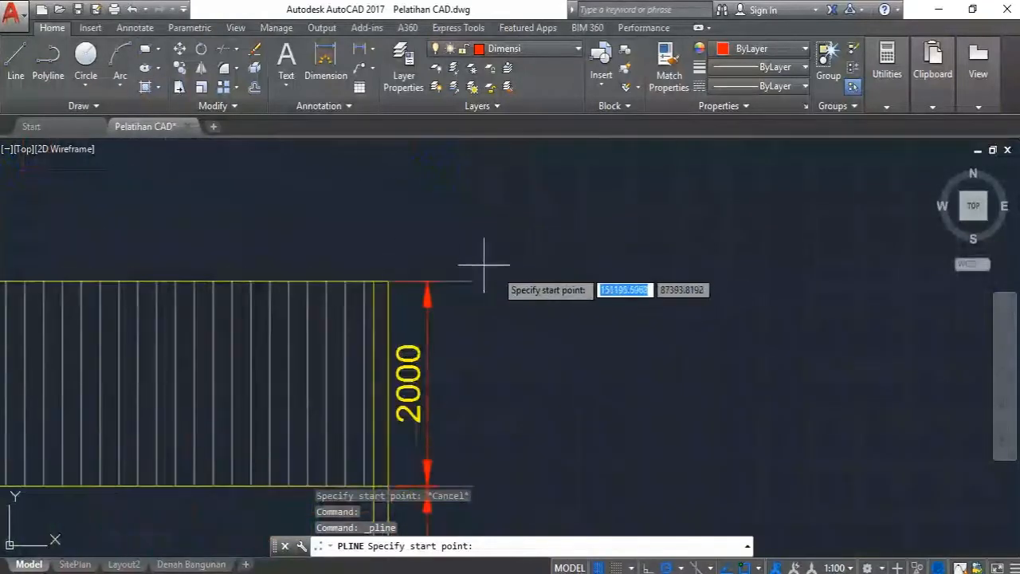
left_click(472, 289)
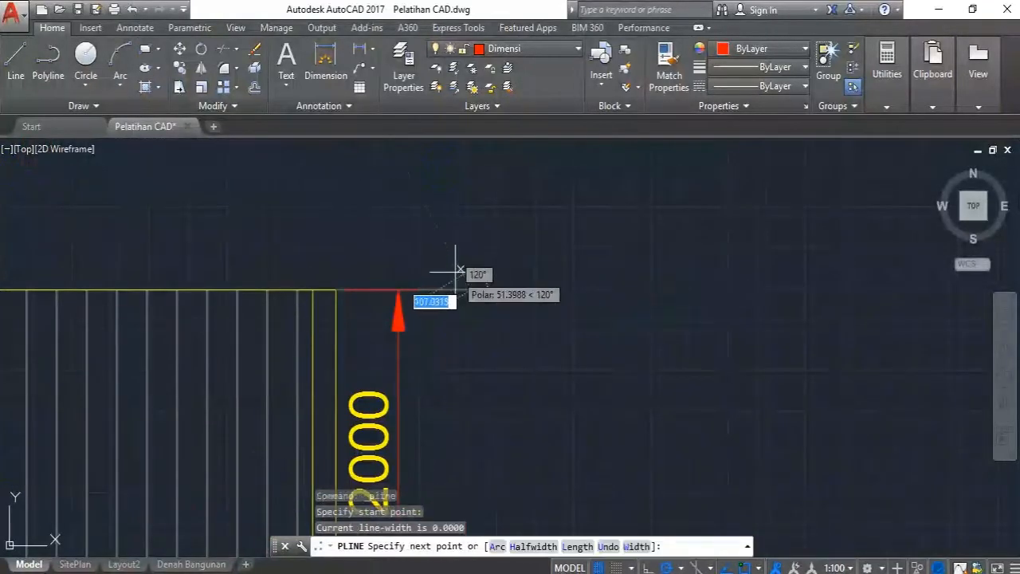
scroll(462, 267, "up", 2)
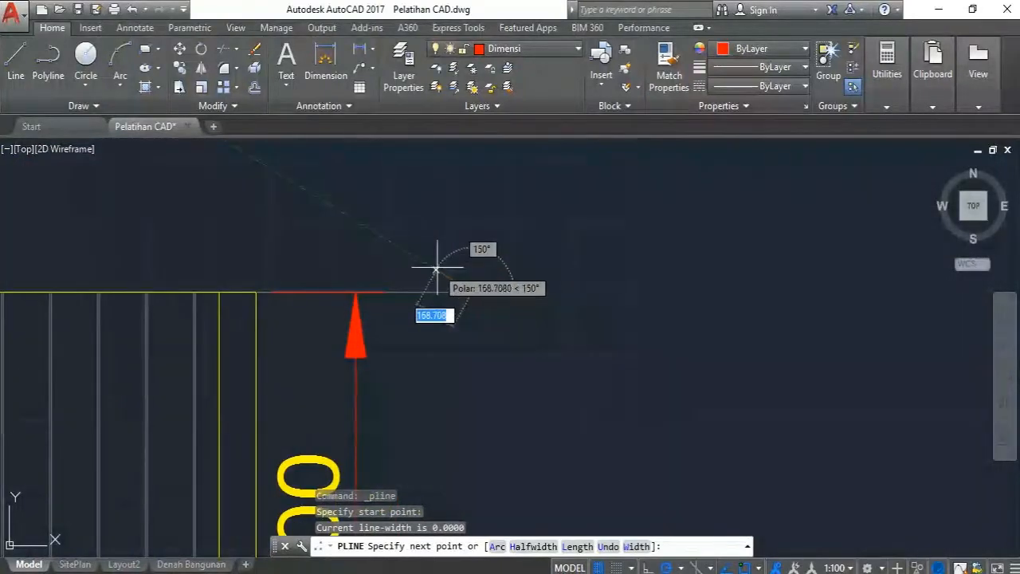
left_click(435, 270)
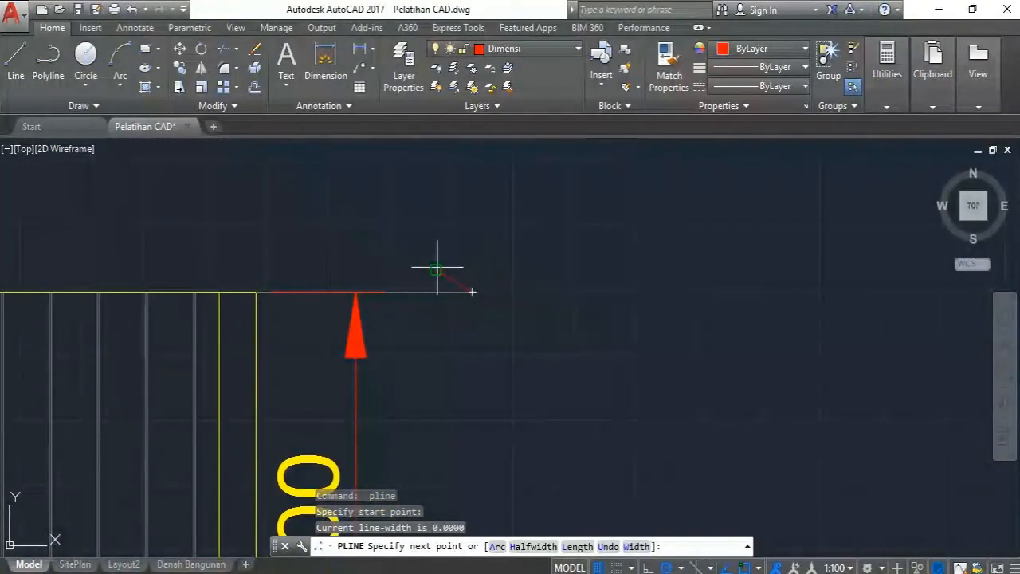
left_click(508, 271)
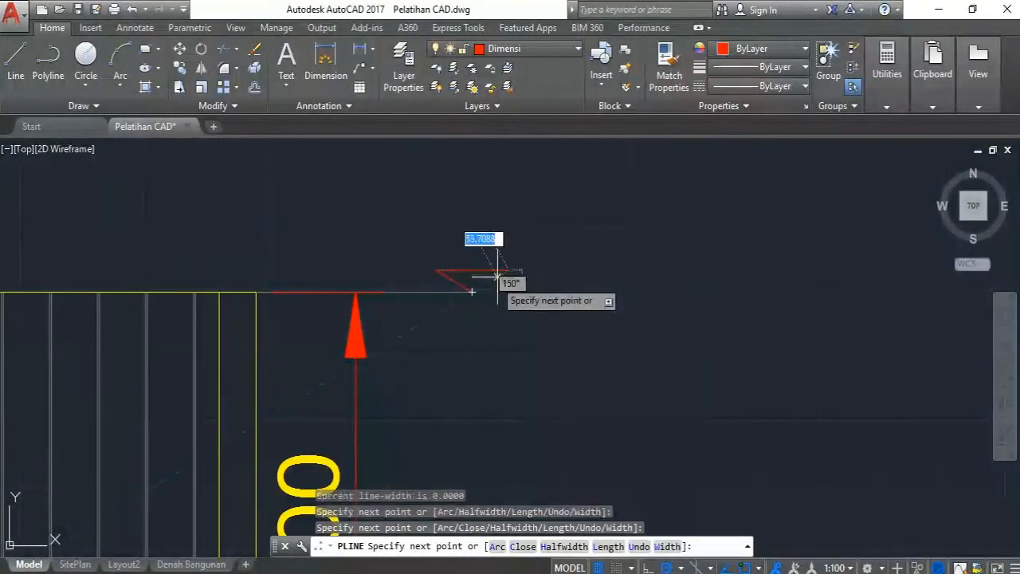
left_click(471, 289)
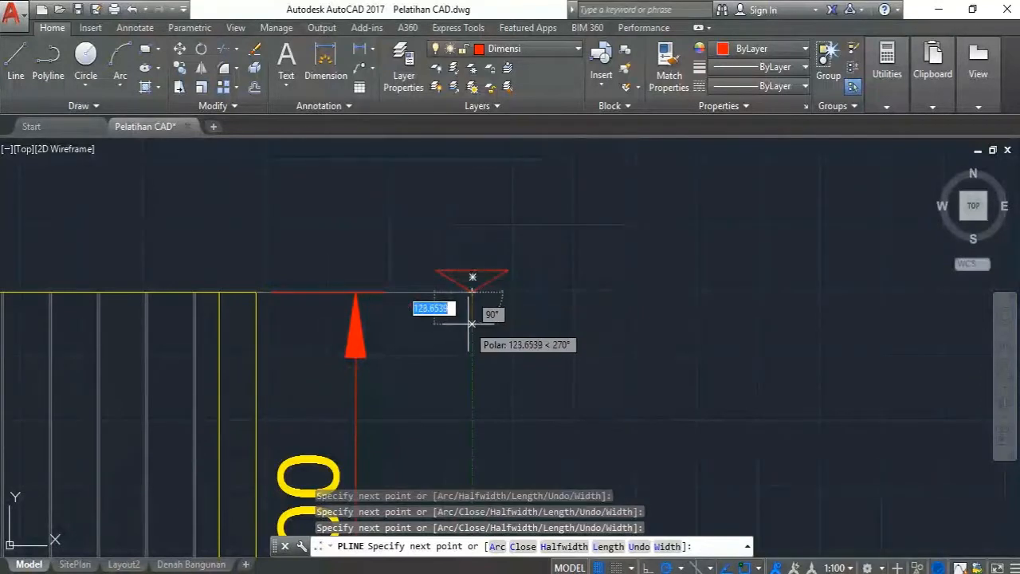
key("Return")
Fill the inverted triangle marker at the roof-top level line with a SOLID hatch.
scroll(538, 277, "down", 4)
middle_click_drag(559, 300, 433, 278)
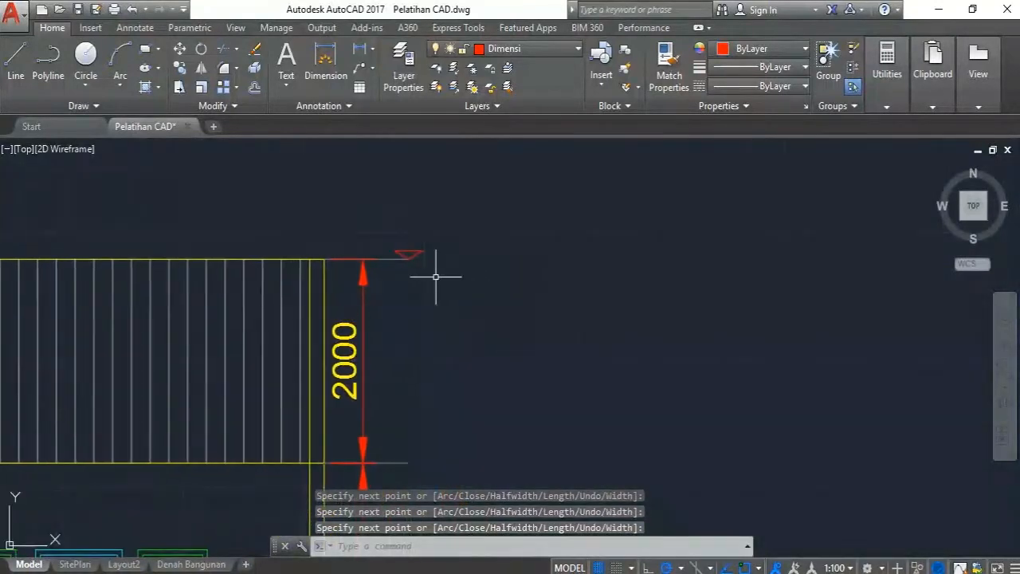
scroll(399, 250, "up", 2)
type("hat")
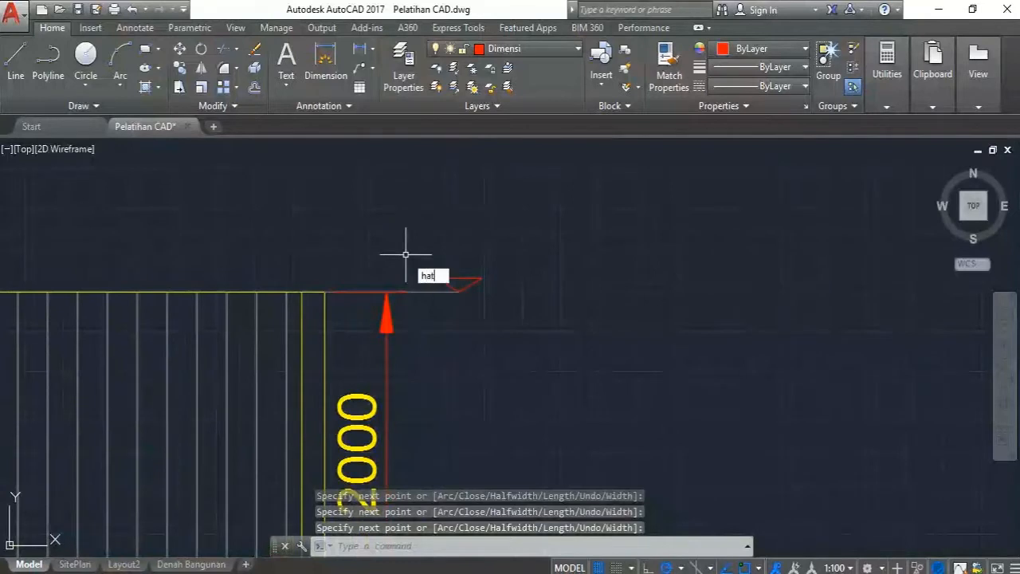
type("ch")
key("Return")
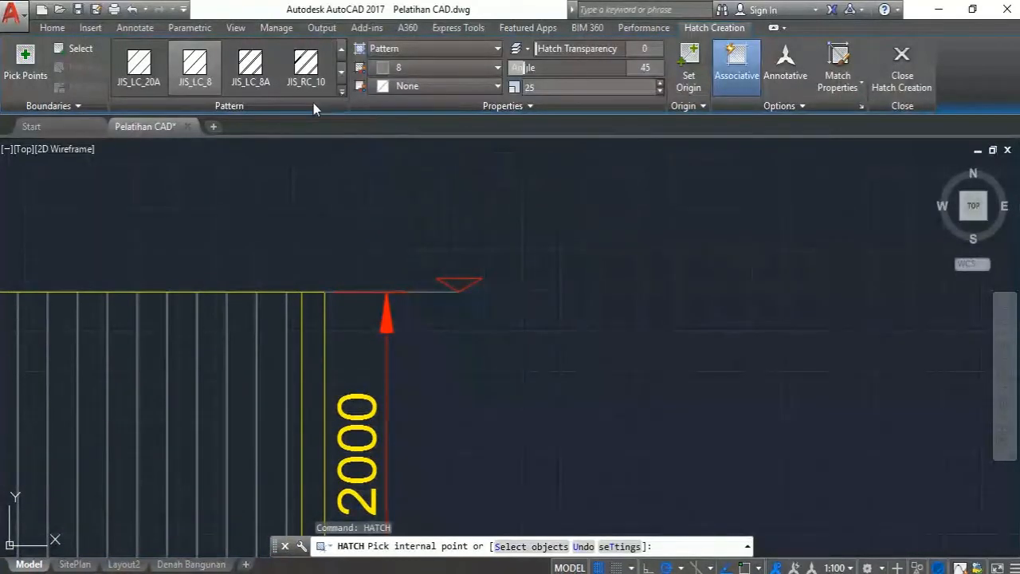
left_click(342, 91)
scroll(215, 111, "up", 6)
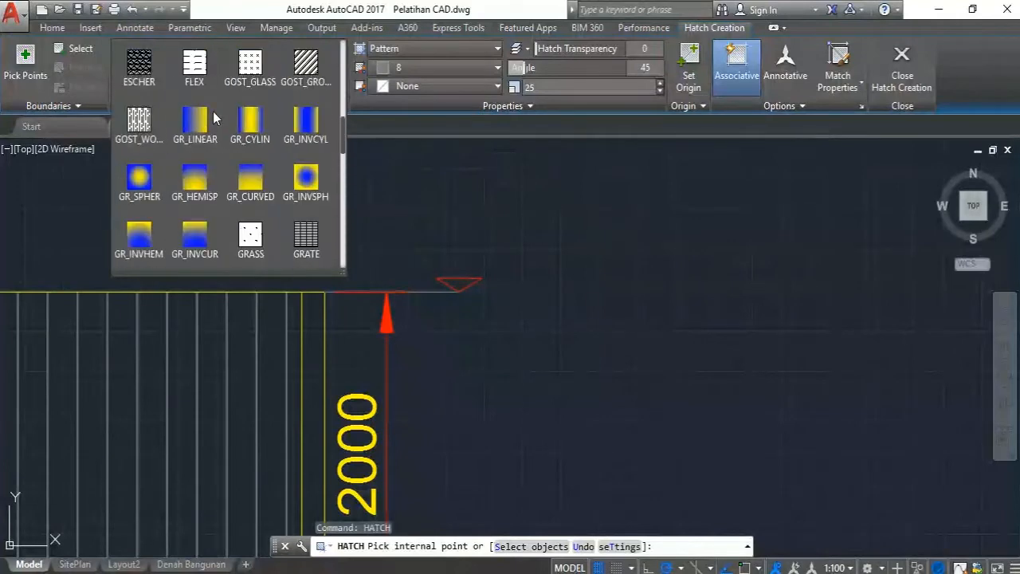
scroll(213, 111, "up", 5)
left_click(139, 63)
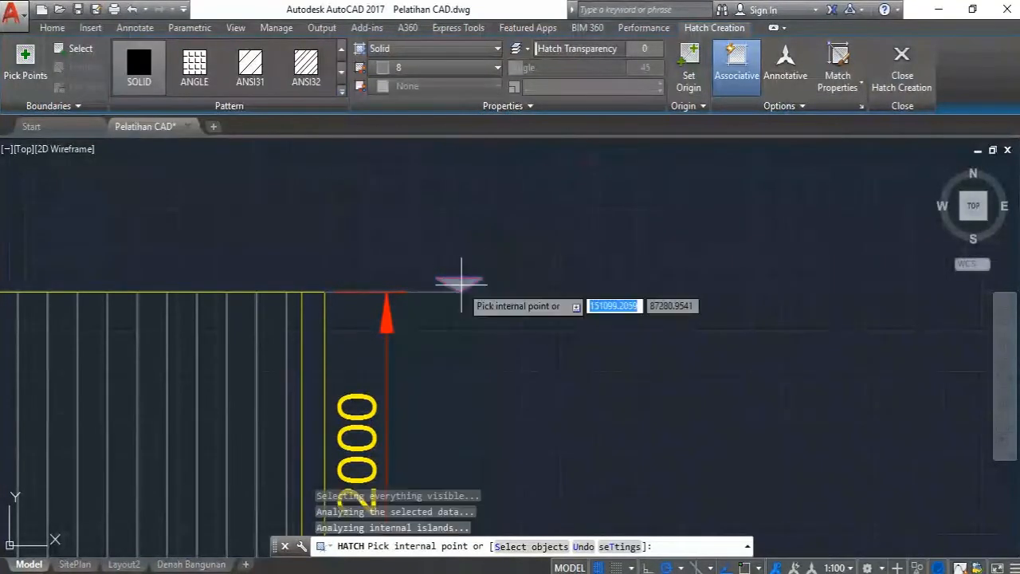
key("Return")
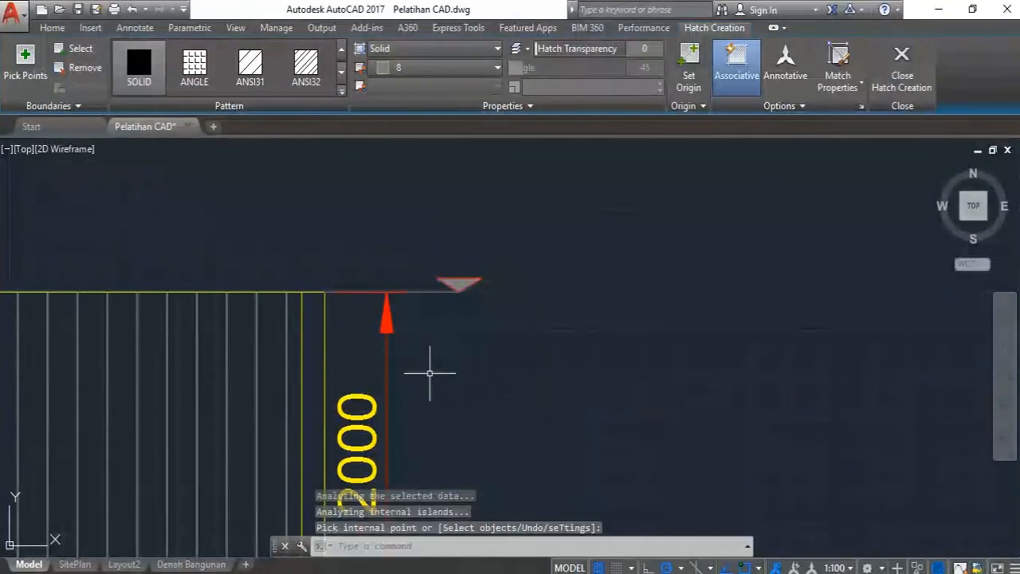
Copy the filled triangle marker by its tip to the ends of the level lines at the roof's bottom edge and the ground.
scroll(585, 262, "down", 2)
middle_click_drag(645, 272, 512, 269)
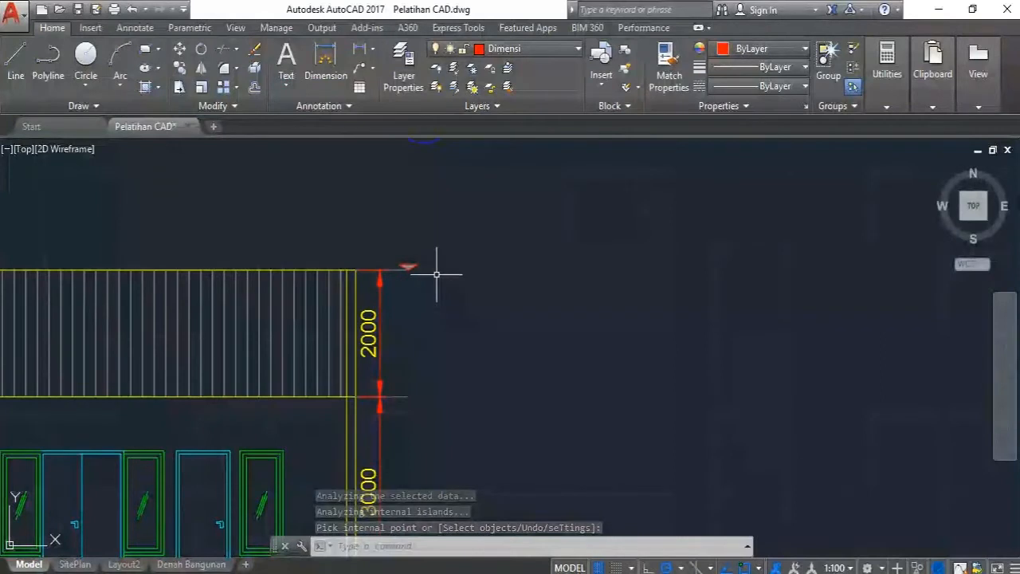
scroll(423, 266, "up", 2)
scroll(414, 267, "up", 4)
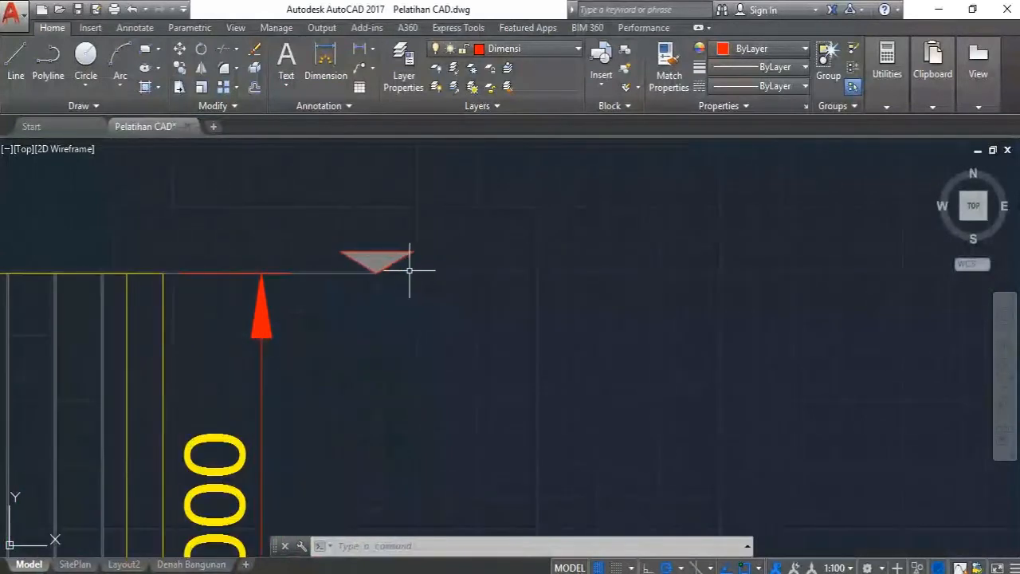
left_click(411, 277)
left_click(393, 240)
left_click(180, 67)
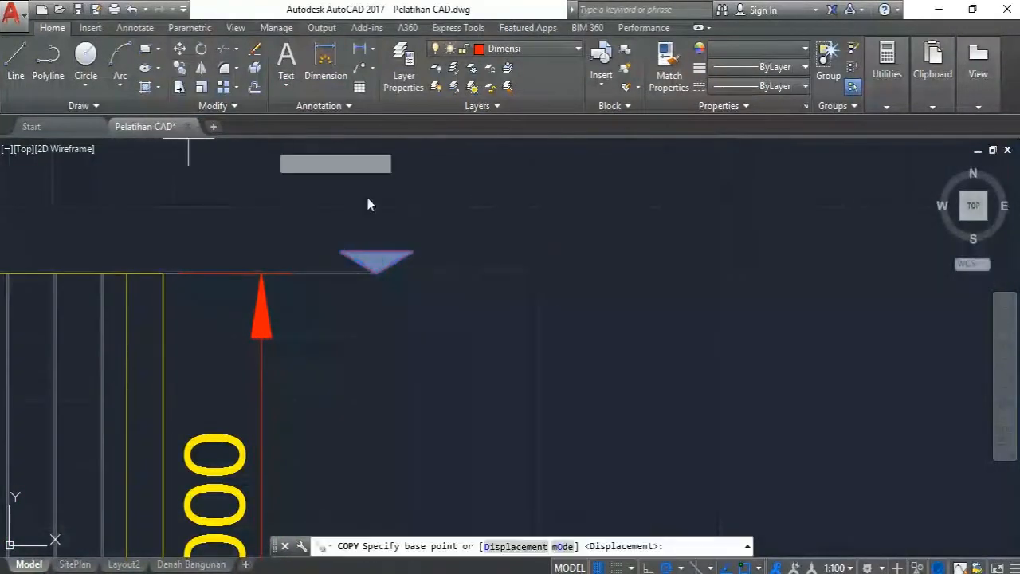
left_click(373, 272)
scroll(381, 239, "down", 3)
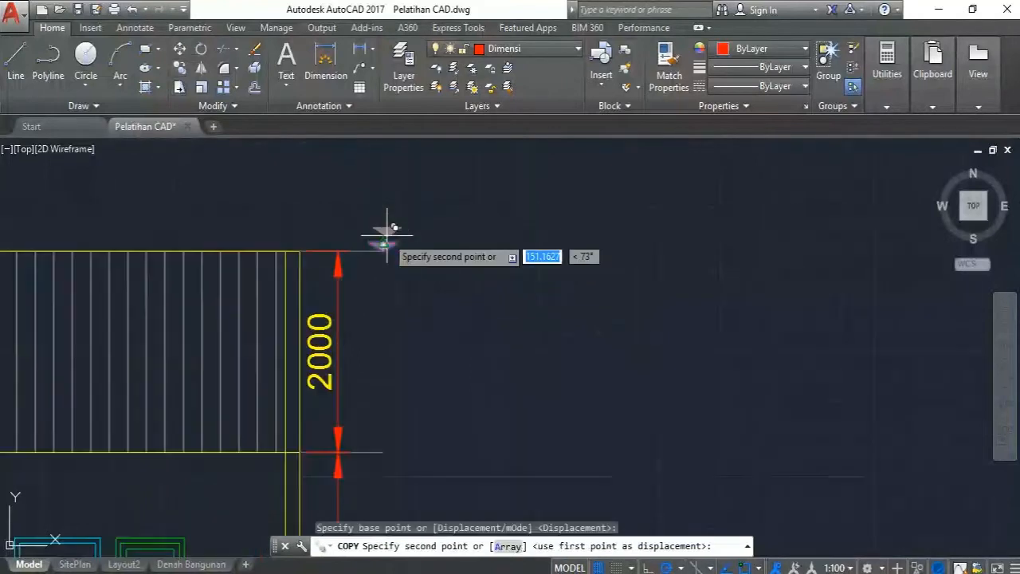
left_click(382, 447)
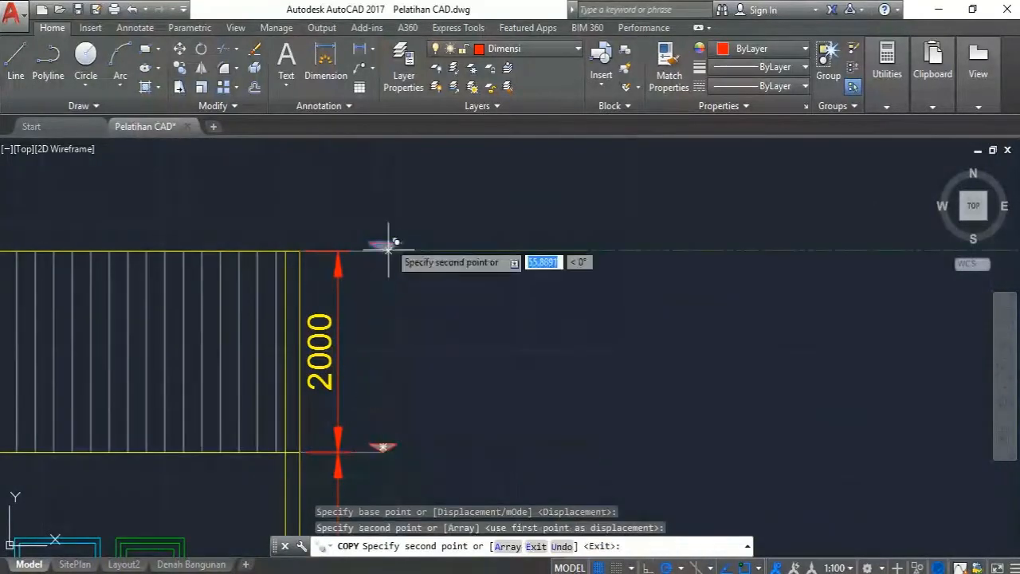
scroll(388, 231, "down", 4)
scroll(383, 430, "up", 2)
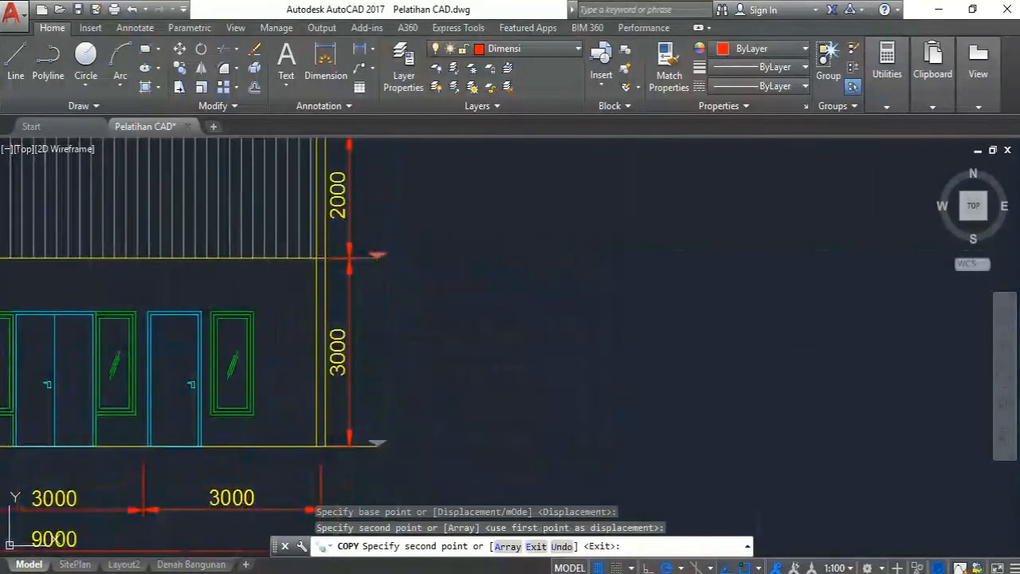
scroll(458, 392, "down", 2)
key("Escape")
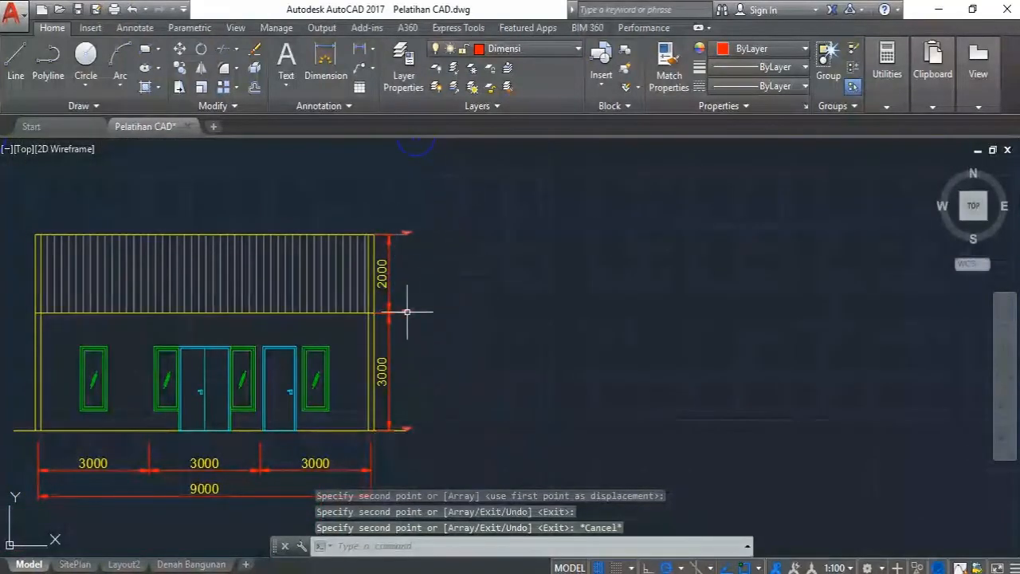
Make Text the current layer.
middle_click_drag(401, 320, 445, 322)
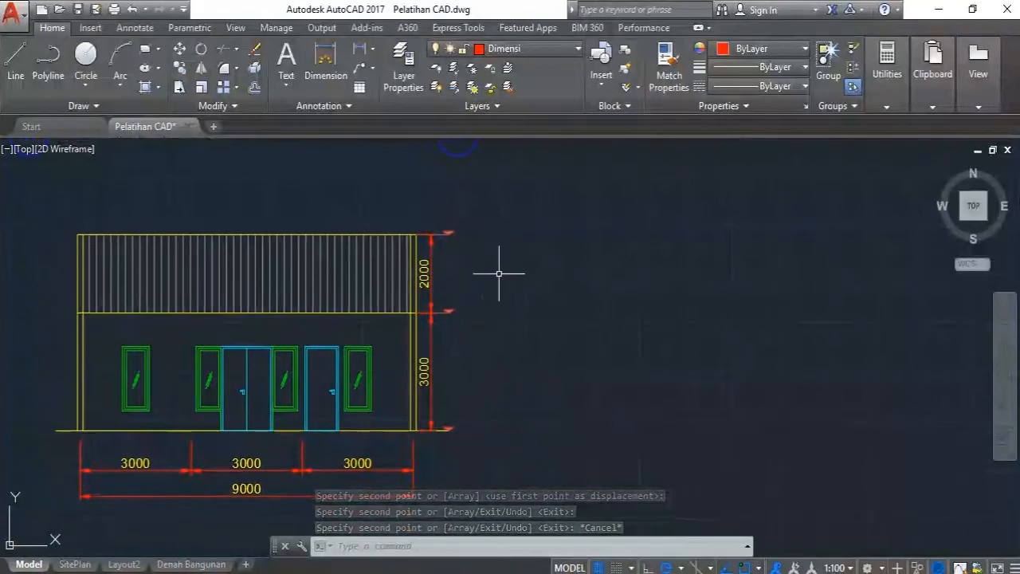
middle_click_drag(375, 404, 420, 357)
middle_click_drag(492, 278, 450, 333)
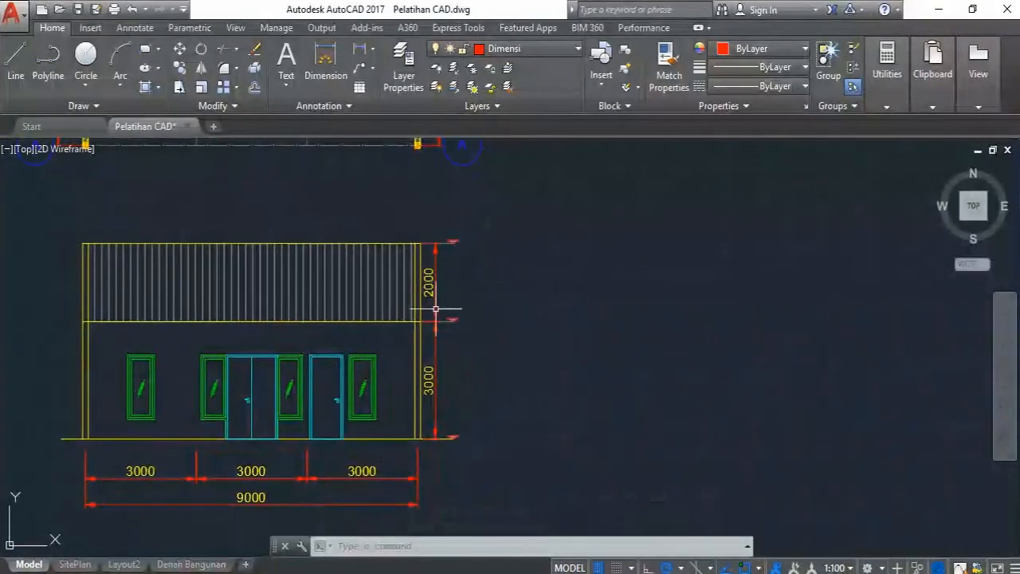
scroll(390, 305, "down", 2)
scroll(391, 312, "up", 2)
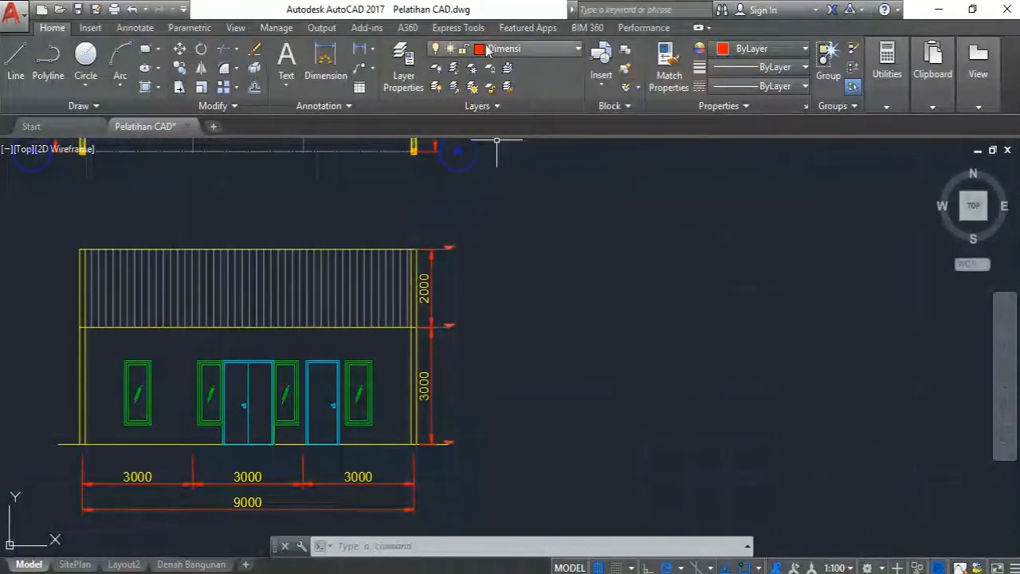
left_click(529, 49)
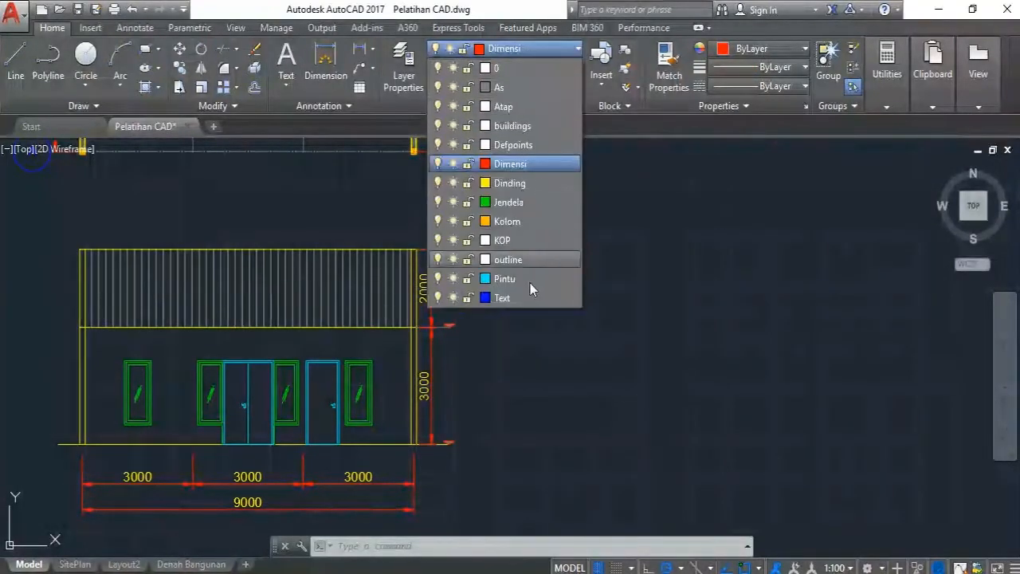
left_click(505, 299)
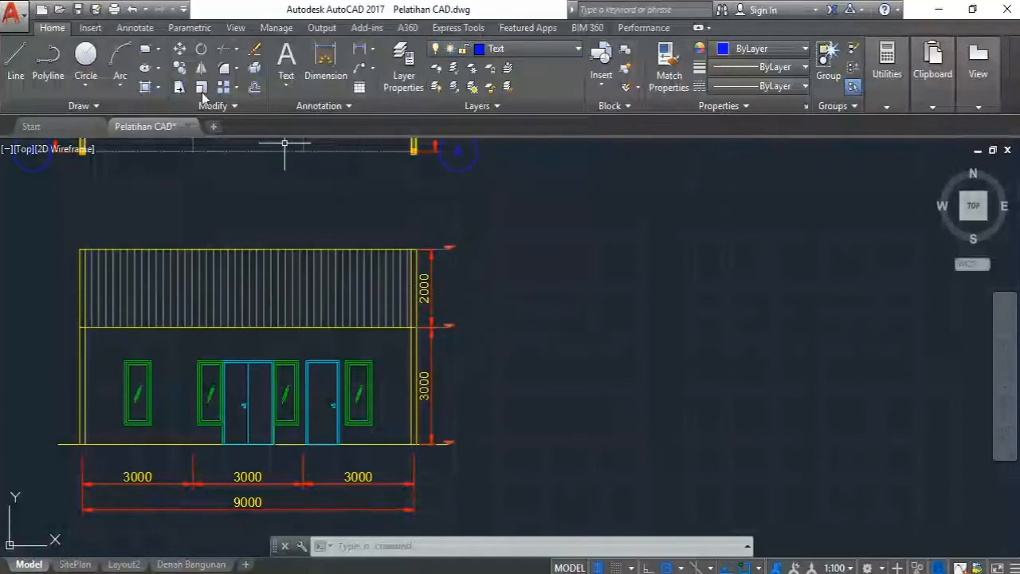
Place a multiline text reading "5000" just above the level marker at the roof top.
left_click(287, 84)
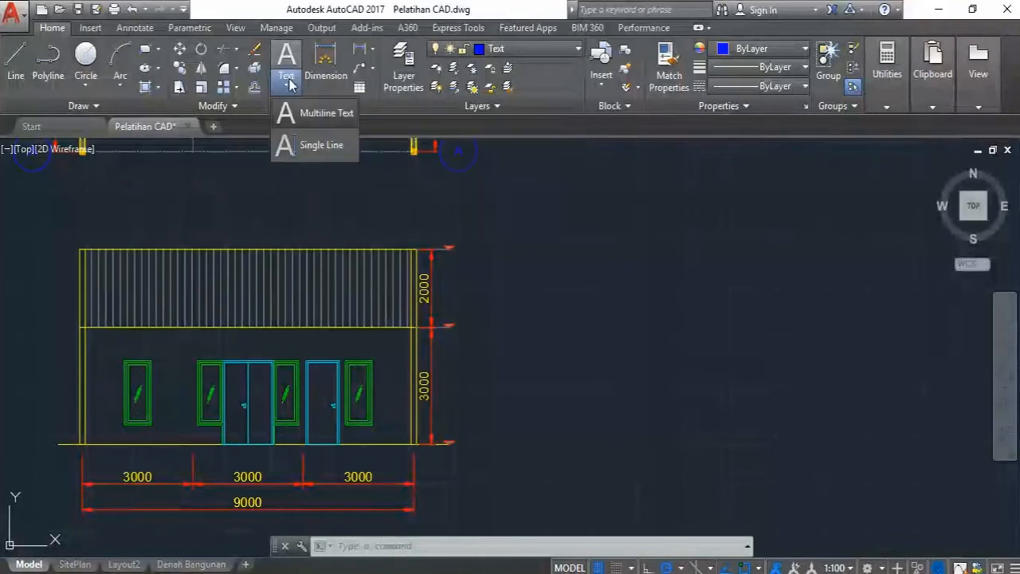
left_click(314, 112)
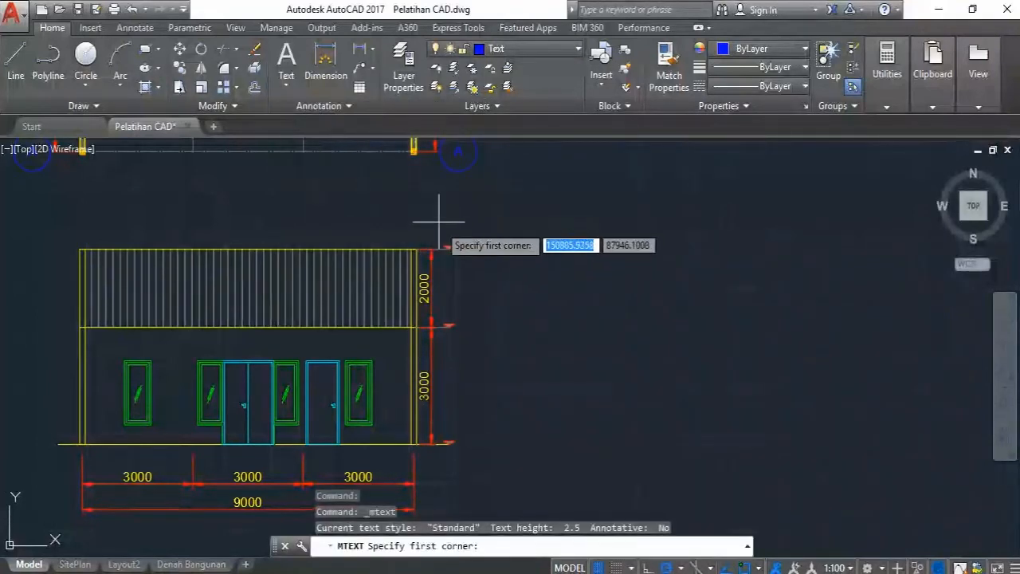
scroll(438, 220, "up", 2)
left_click(427, 220)
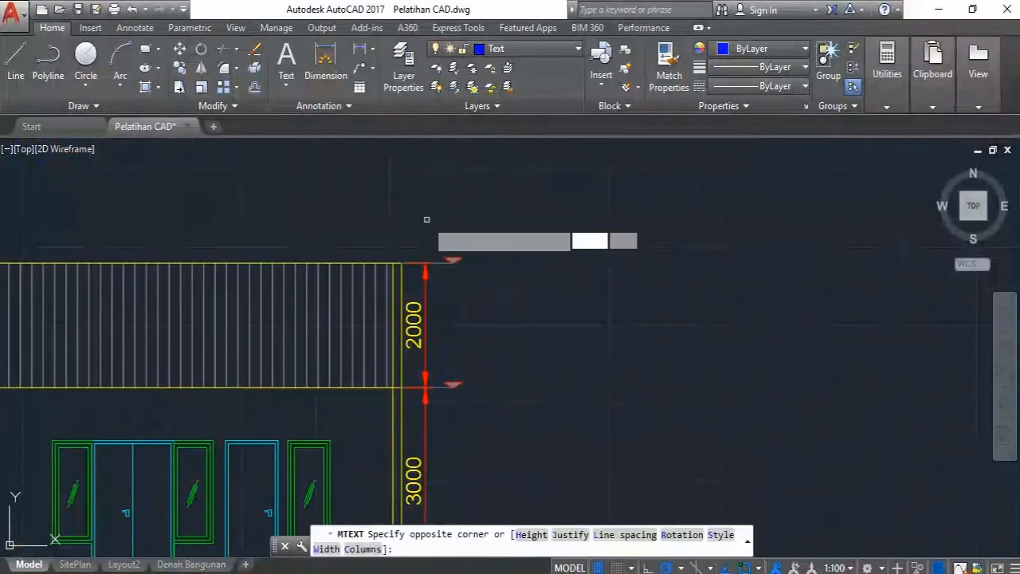
left_click(516, 263)
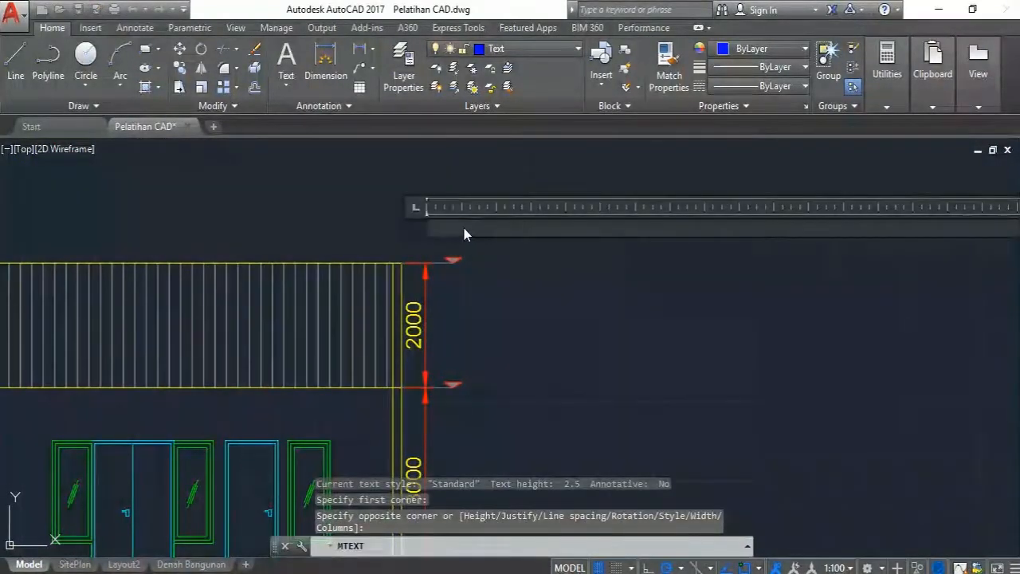
scroll(458, 228, "down", 1)
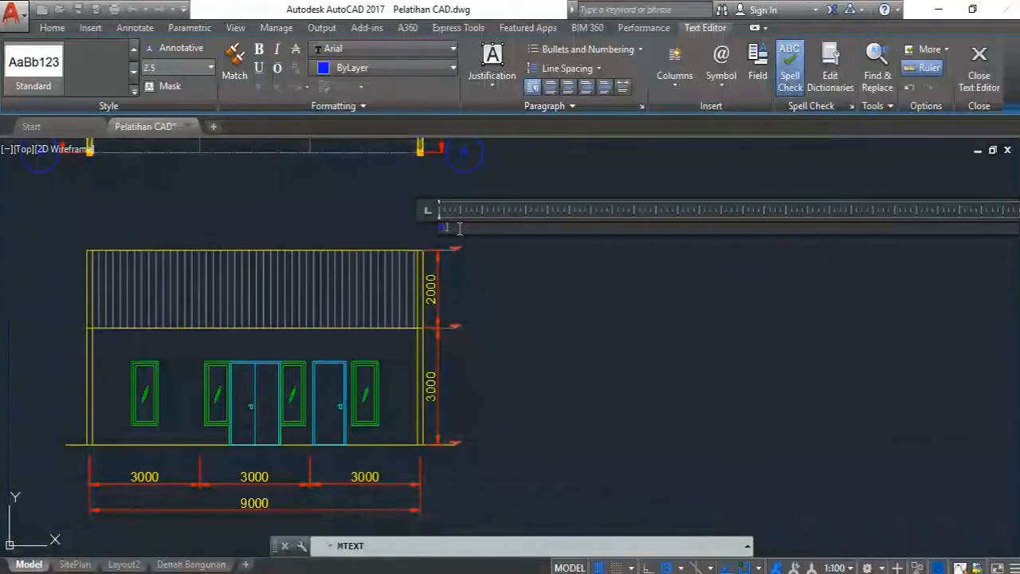
type(".00")
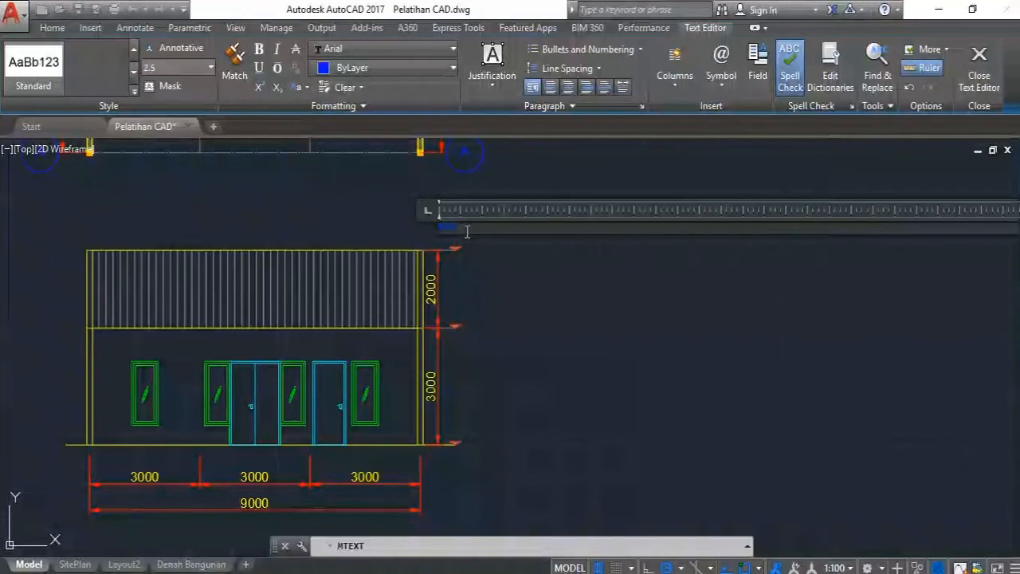
Make the 5000 level text annotative with a 2.5 text height and finish the text.
left_click(170, 52)
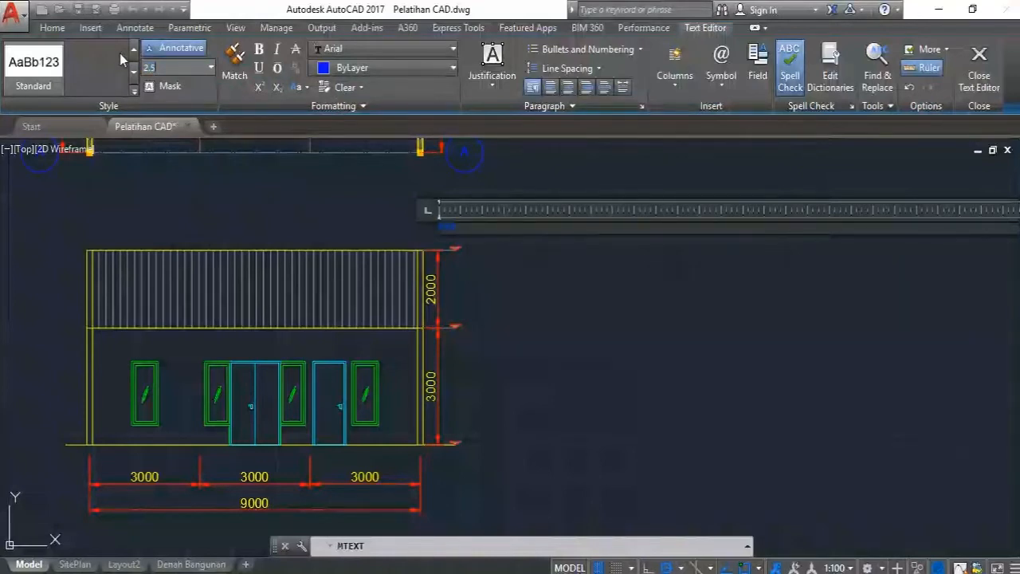
key("Return")
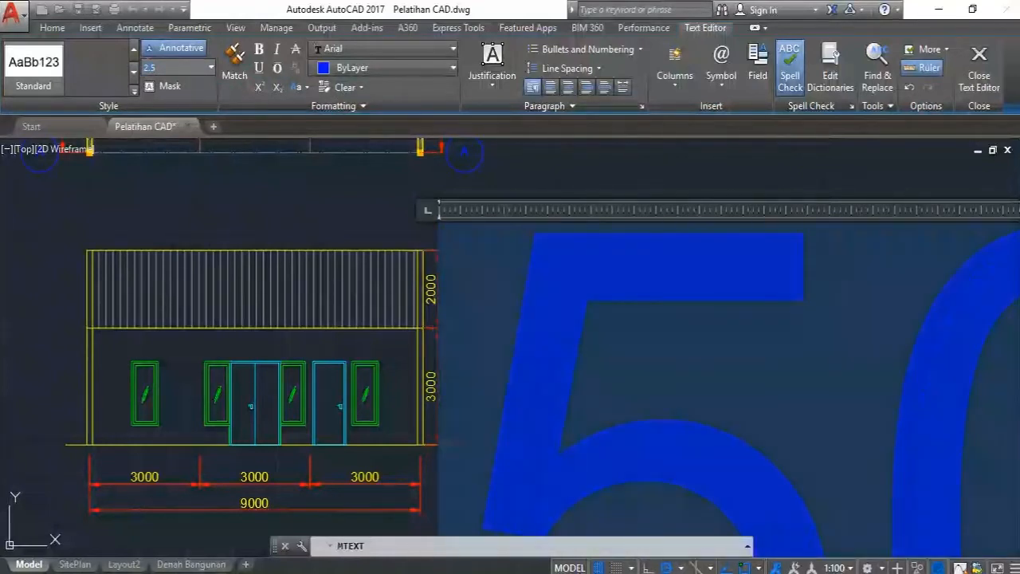
left_click(166, 48)
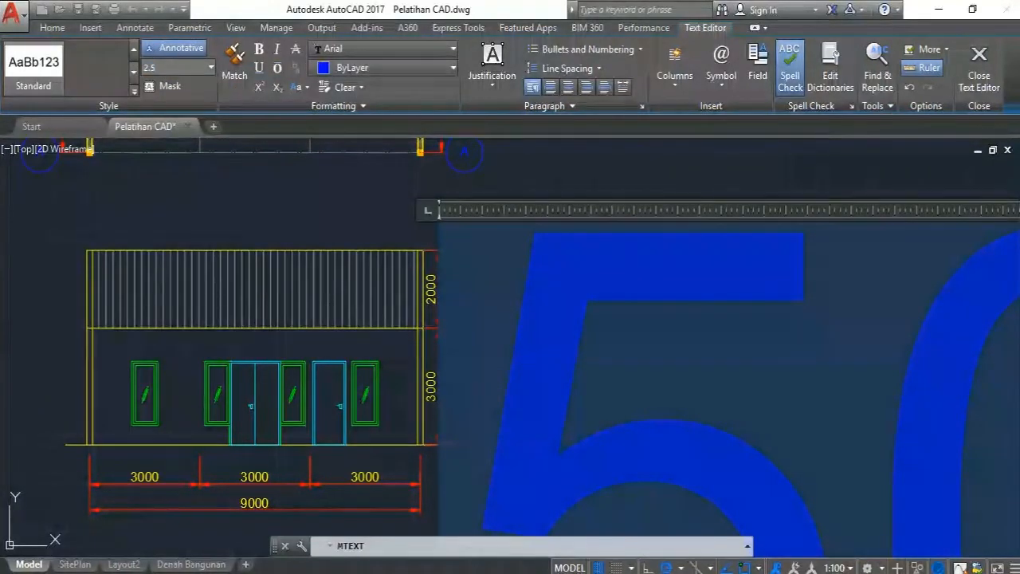
left_click(287, 180)
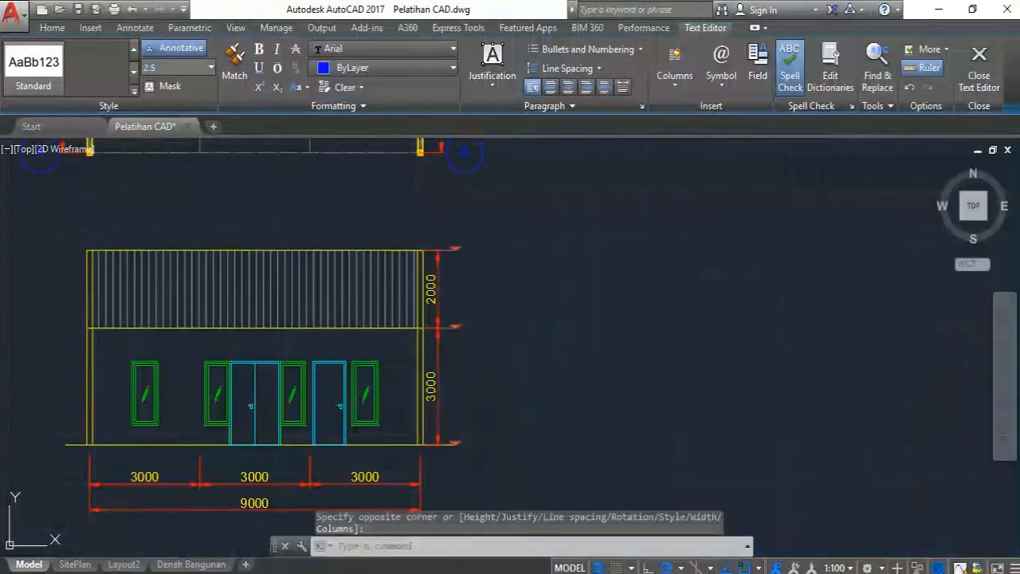
Edit the roof-top level text to read "ATAP" above "+ 5000" and justify it Middle Center.
scroll(478, 227, "up", 3)
left_click(425, 224)
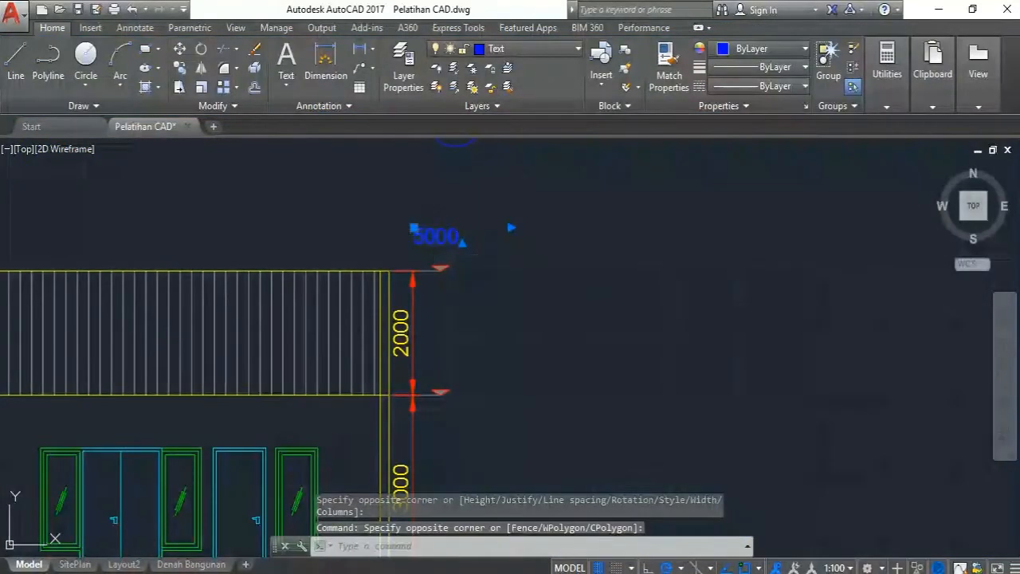
double_click(423, 239)
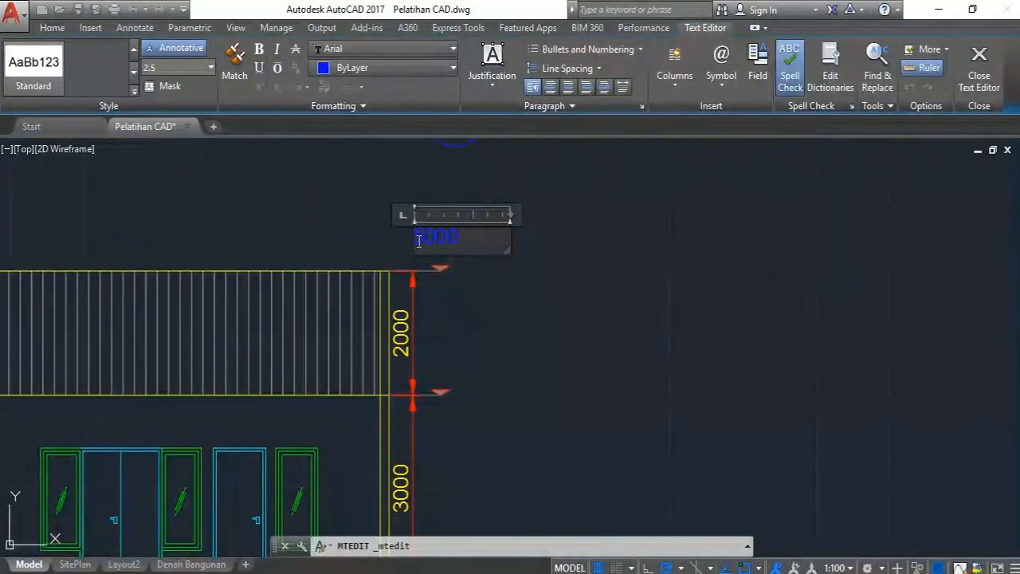
type("+")
key("ctrl+z")
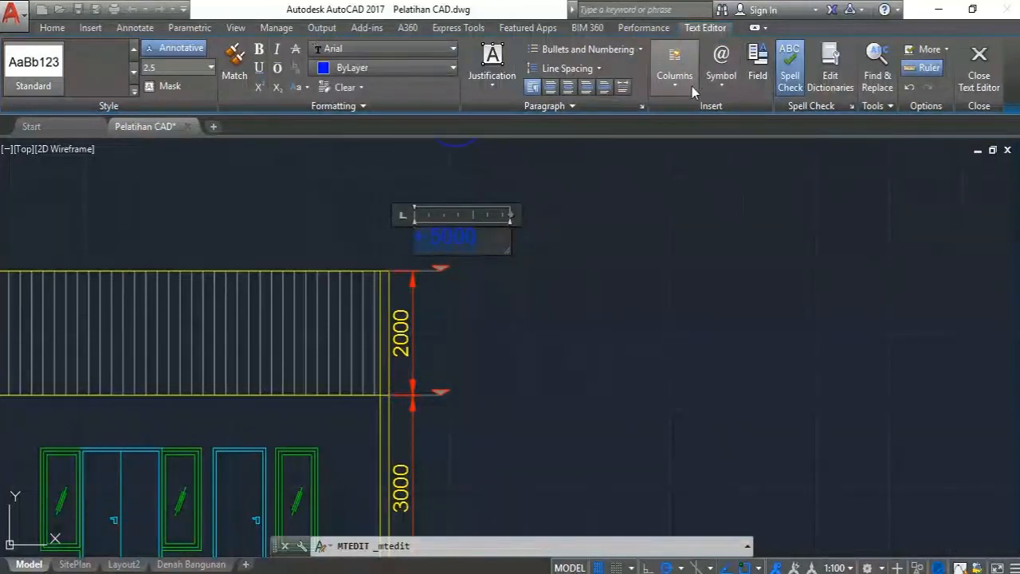
left_click(507, 80)
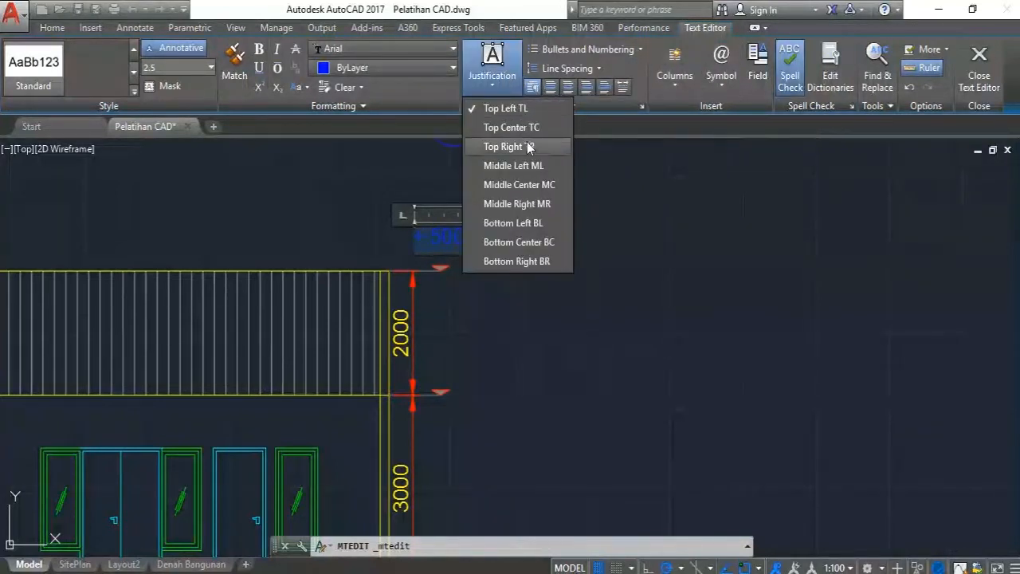
left_click(535, 182)
left_click(431, 242)
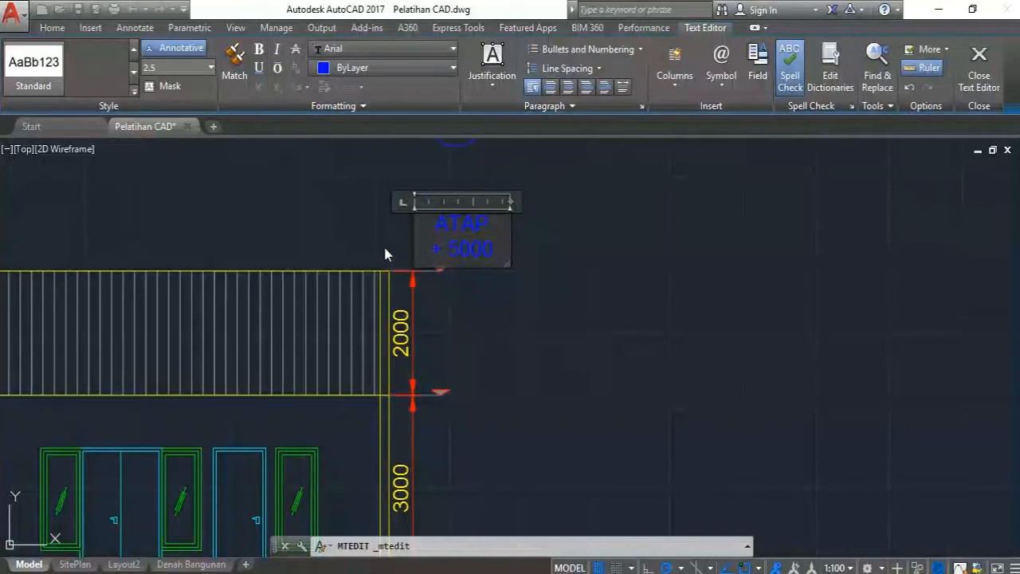
left_click(472, 283)
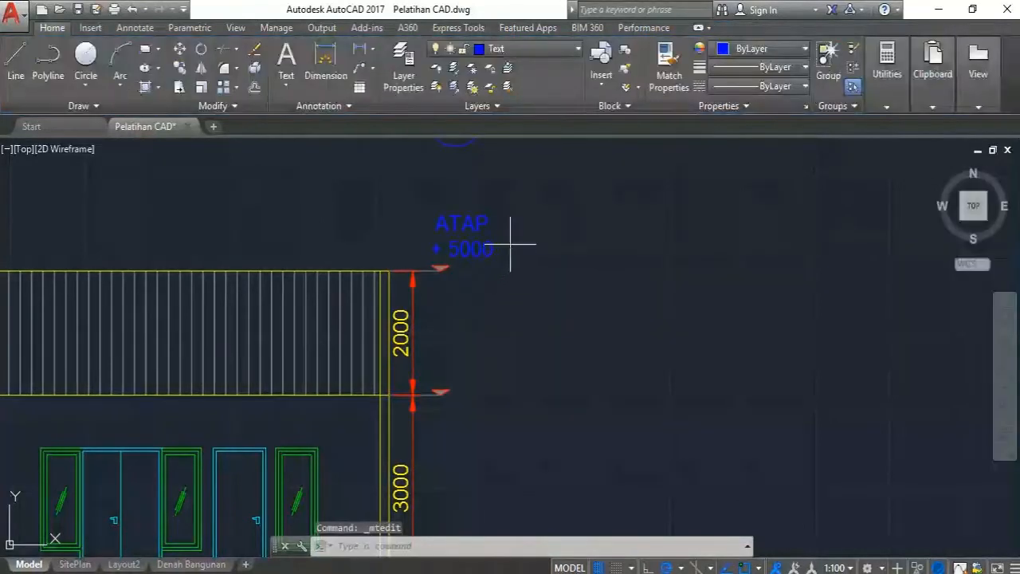
Move the ATAP + 5000 label horizontally to sit just above the roof-top triangle marker.
left_click(477, 209)
left_click(180, 49)
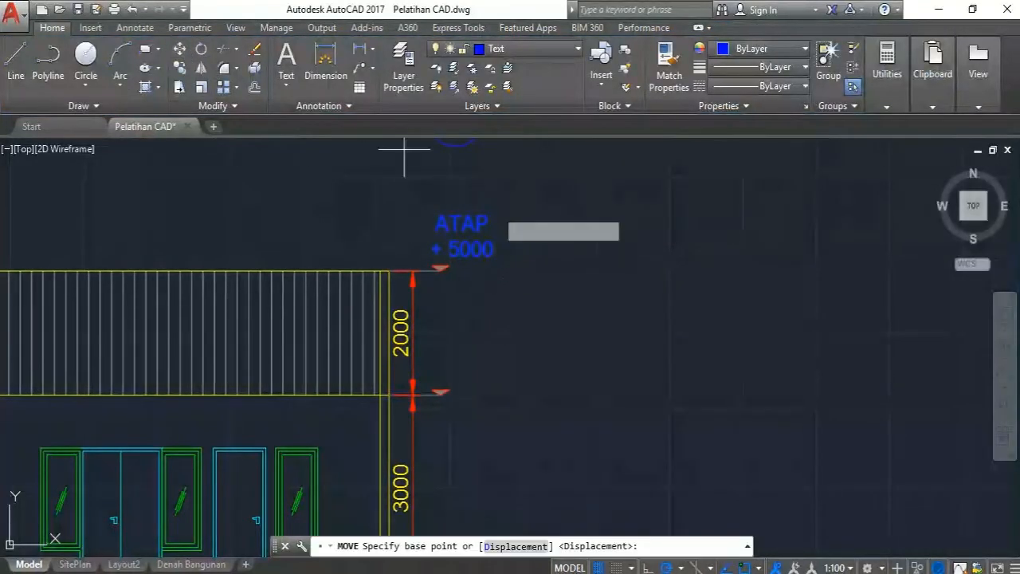
left_click(614, 287)
left_click(595, 287)
left_click(514, 253)
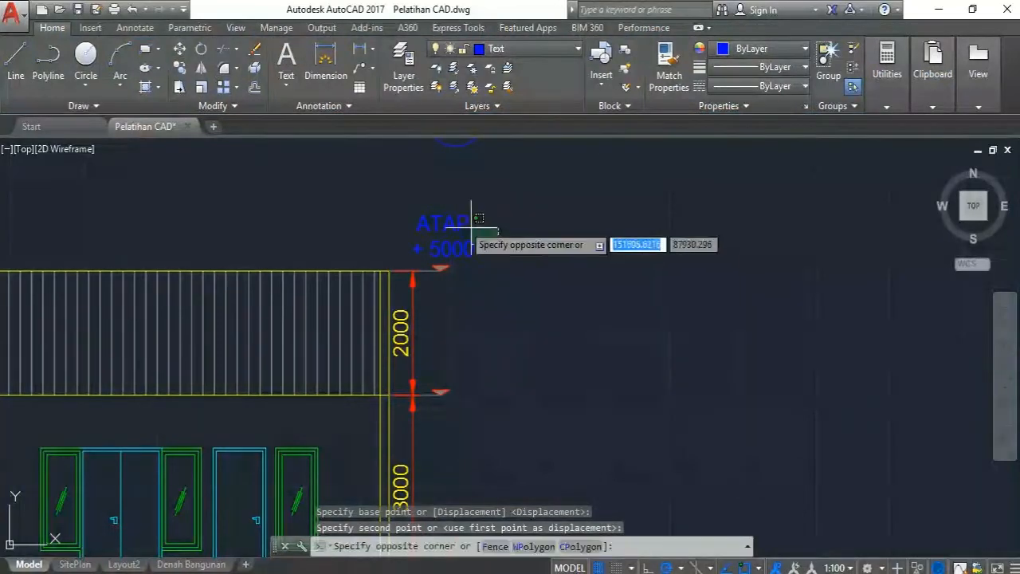
left_click(458, 216)
left_click(180, 50)
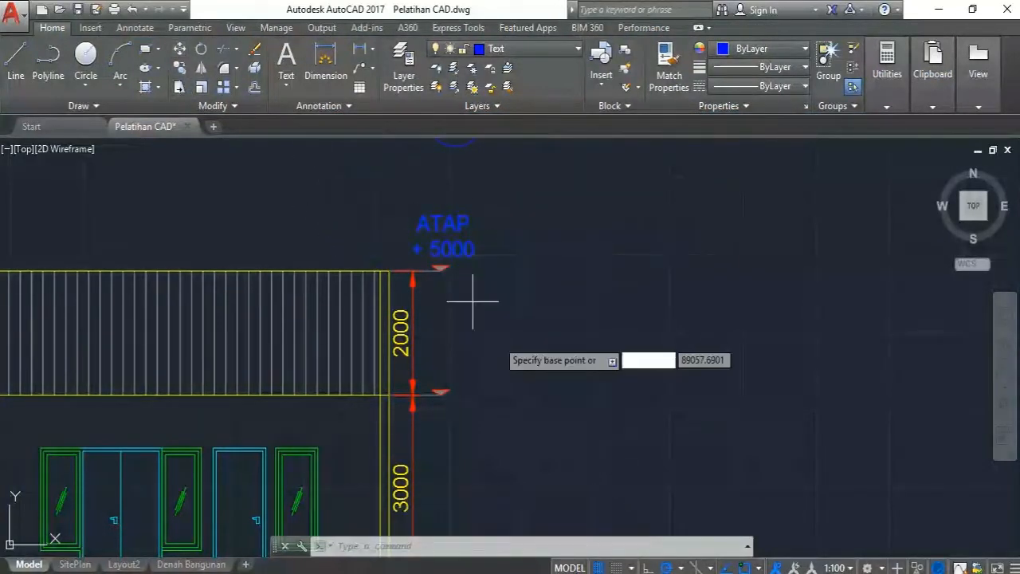
left_click(518, 365)
left_click(518, 370)
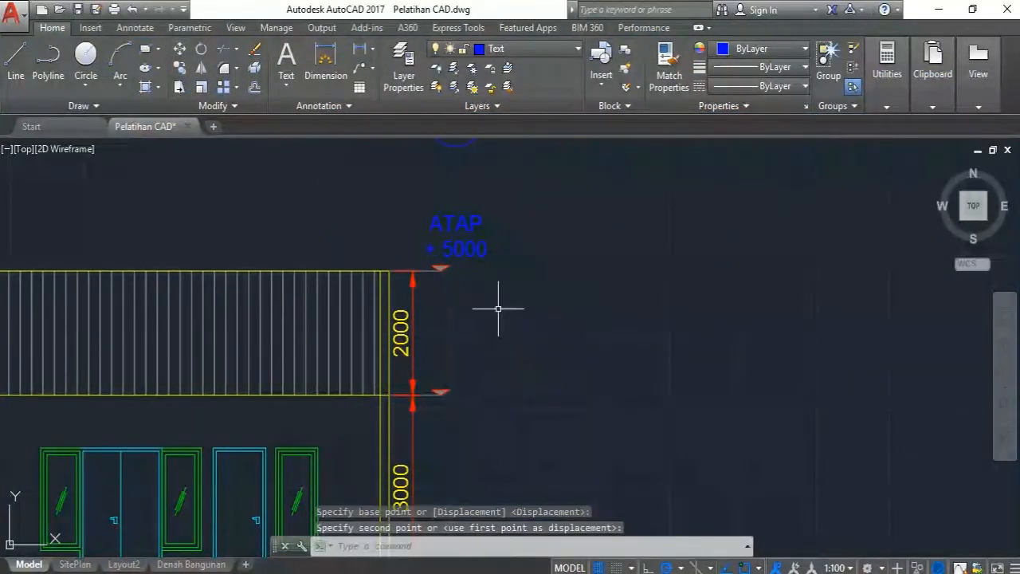
Copy the ATAP + 5000 label straight down to the roof-bottom and ground level markers.
left_click(500, 271)
left_click(475, 227)
left_click(181, 69)
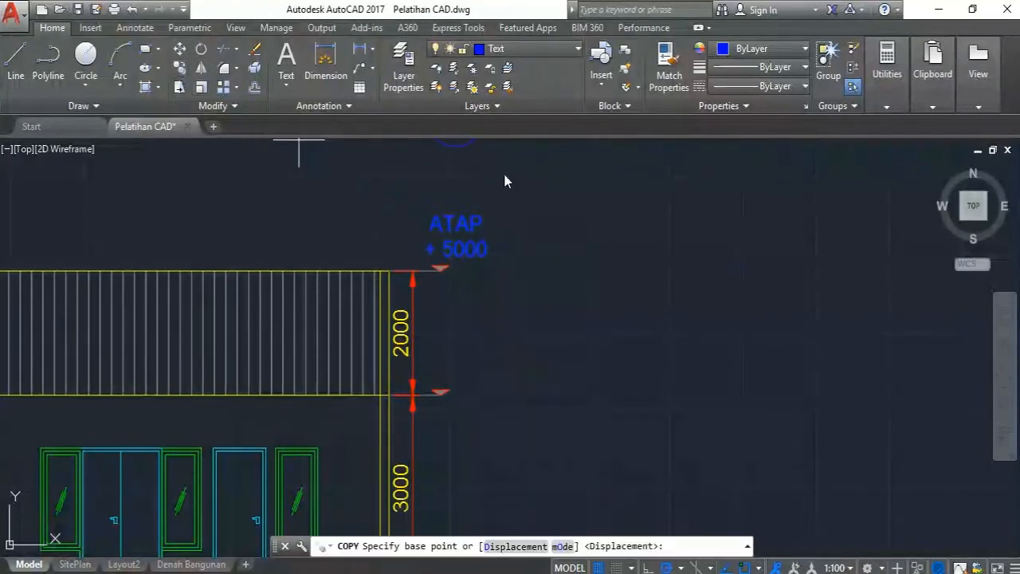
left_click(608, 218)
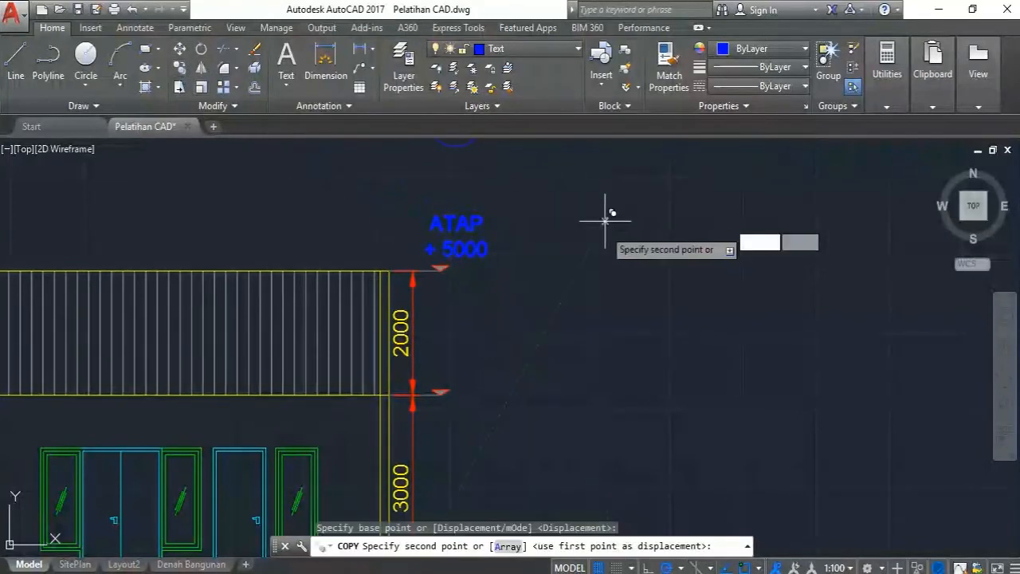
left_click(610, 343)
scroll(587, 250, "down", 3)
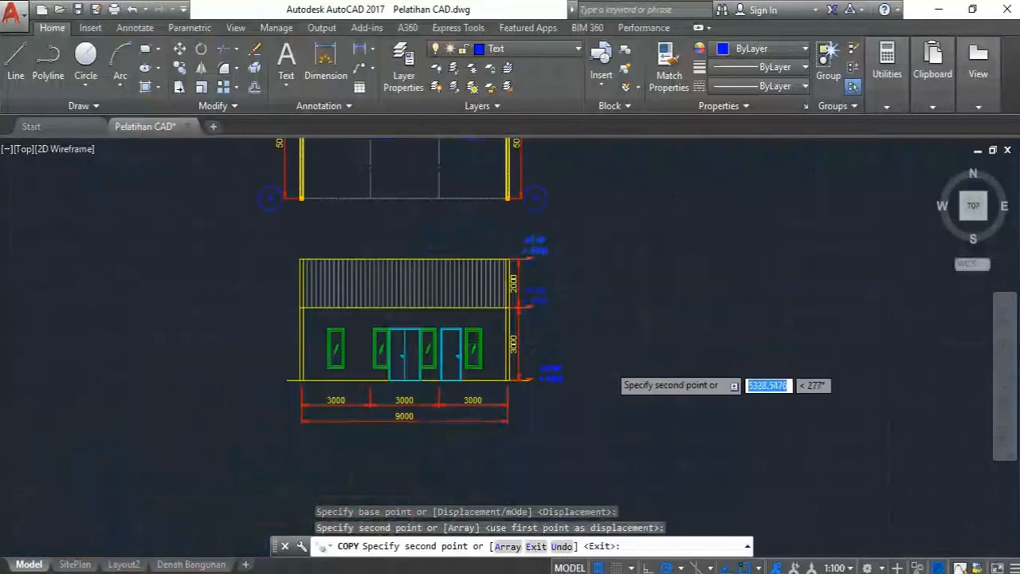
scroll(578, 319, "up", 4)
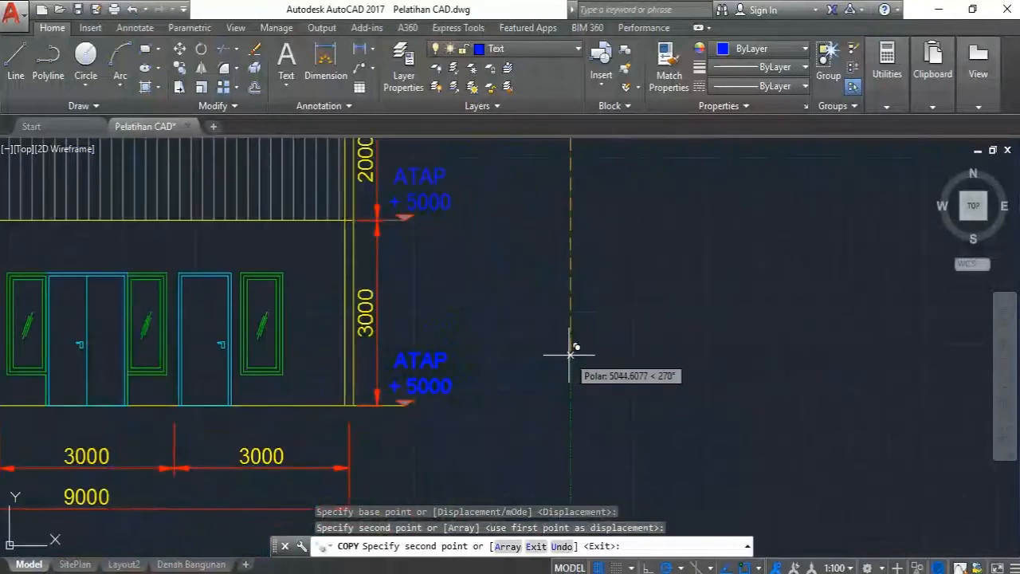
left_click(569, 355)
key("Escape")
Edit the label at the roof-bottom marker to read "RINGBALK" above "+ 3000".
middle_click_drag(434, 246, 468, 347)
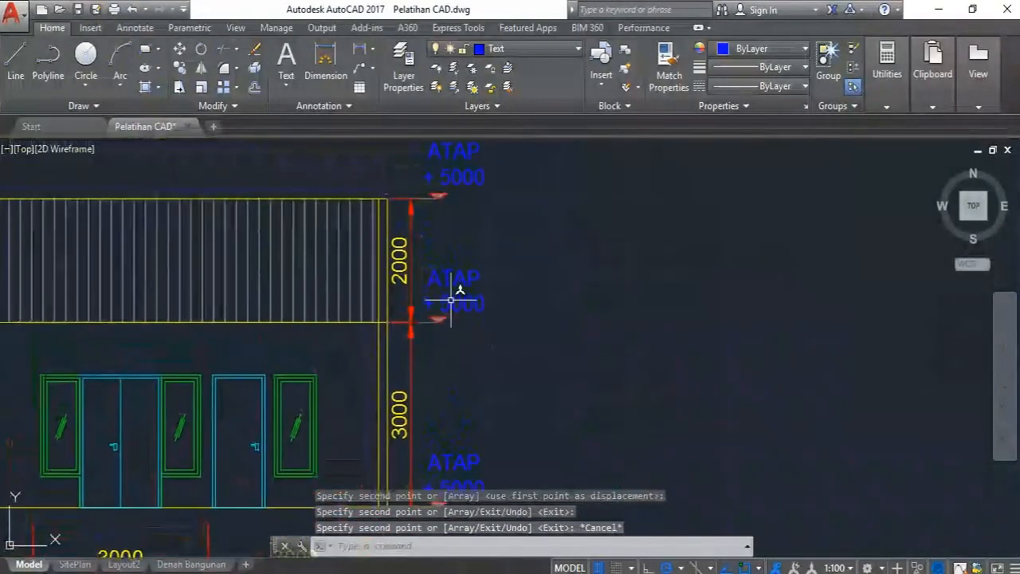
left_click(448, 266)
left_click(451, 285)
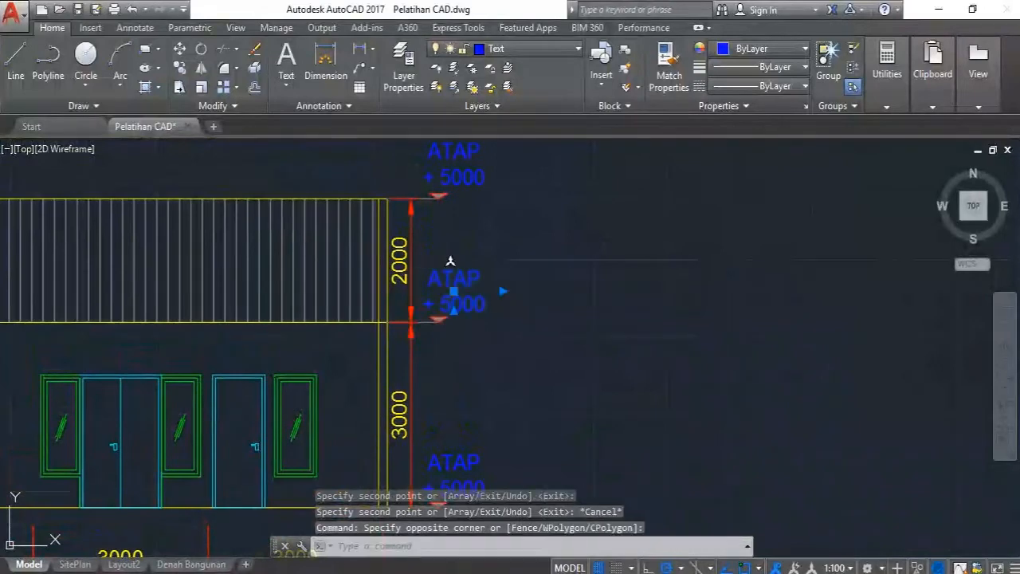
double_click(446, 281)
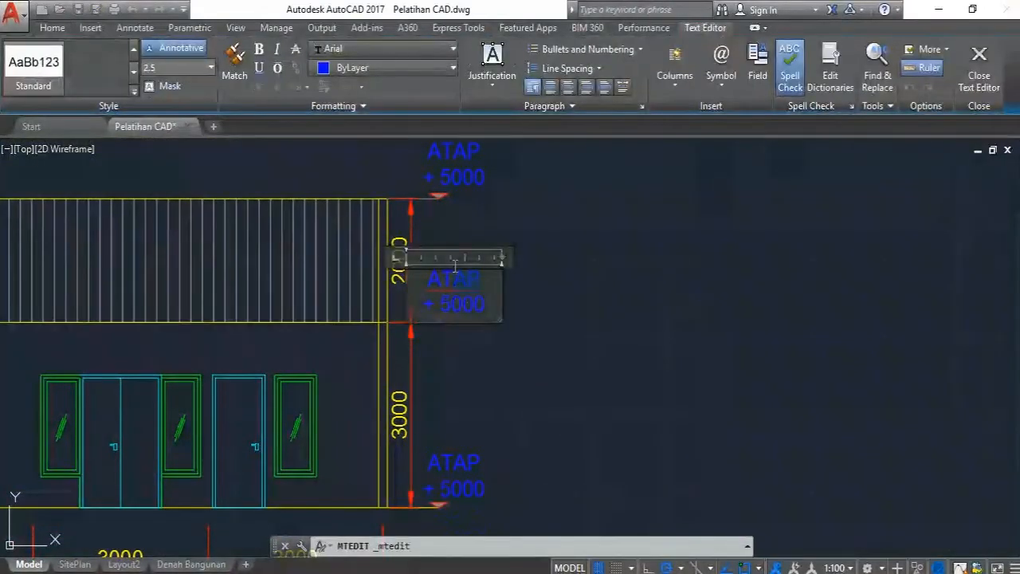
type("RINGBALK")
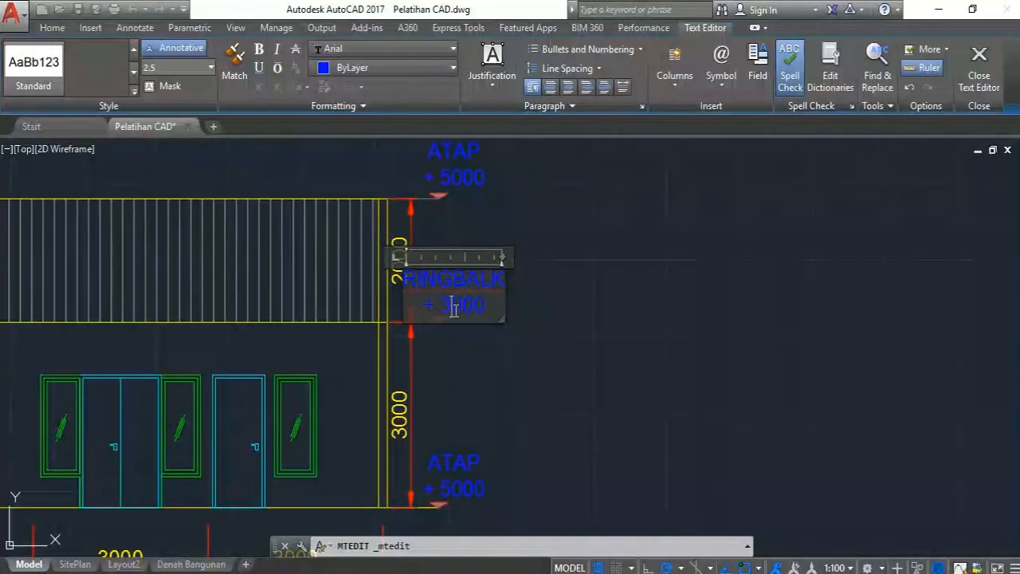
left_click(444, 415)
Move the RINGBALK + 3000 label horizontally to the right, clear of the vertical height dimensions.
left_click(485, 278)
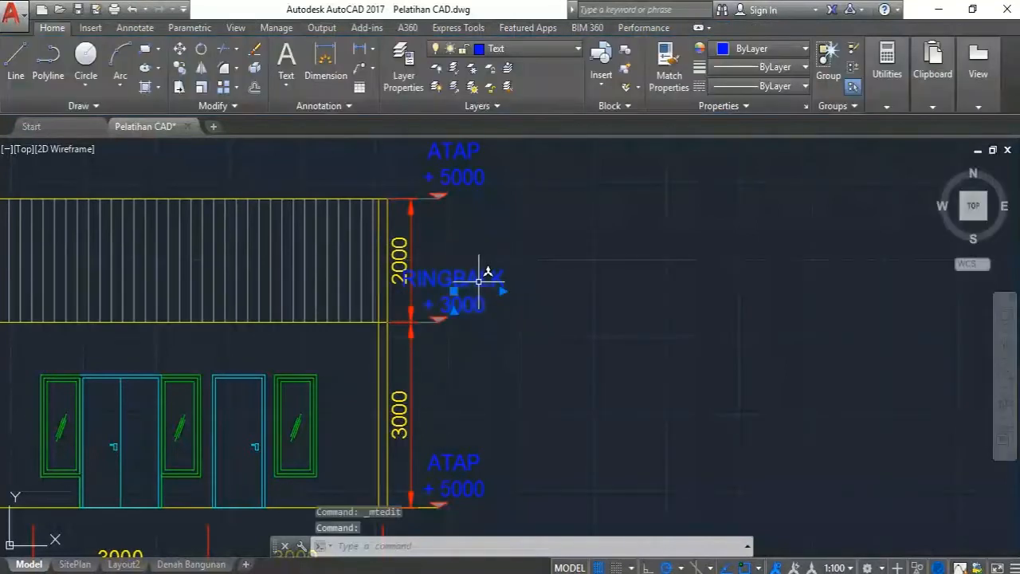
type("m")
key("space")
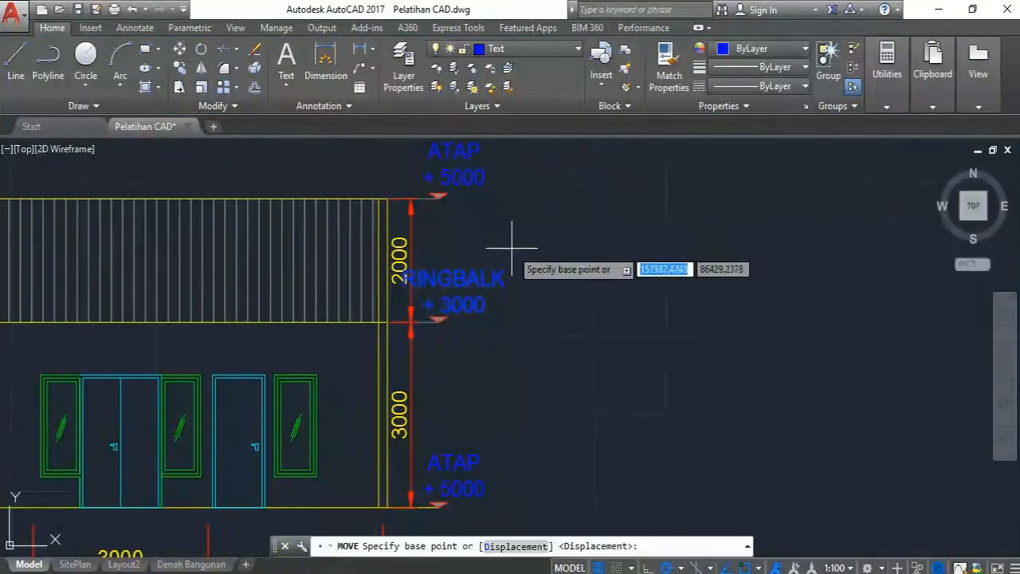
left_click(510, 237)
left_click(521, 237)
Replace the name ATAP in the ground-level label with "LANTAI 1".
scroll(521, 237, "down", 3)
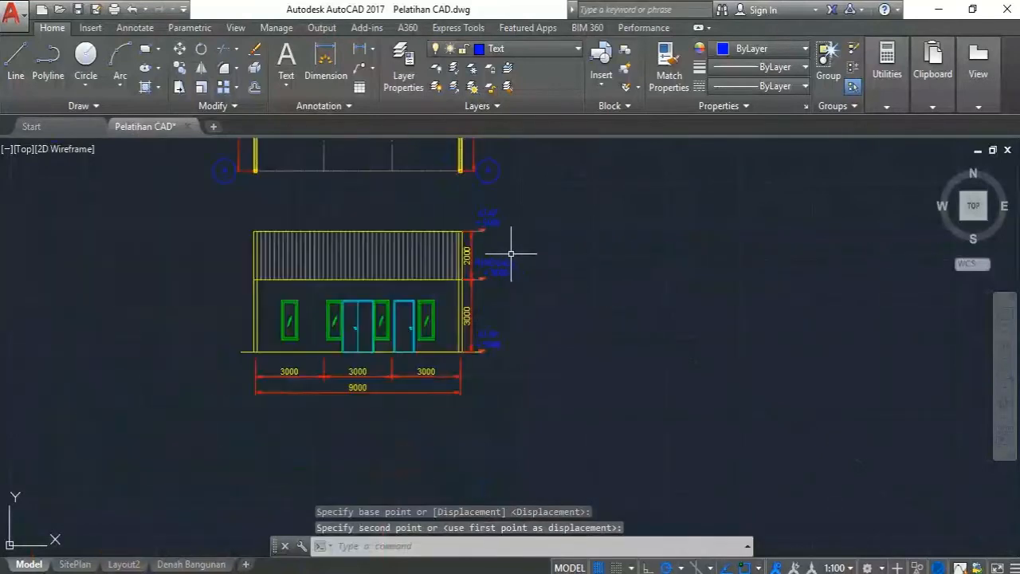
scroll(515, 246, "up", 4)
left_click(462, 378)
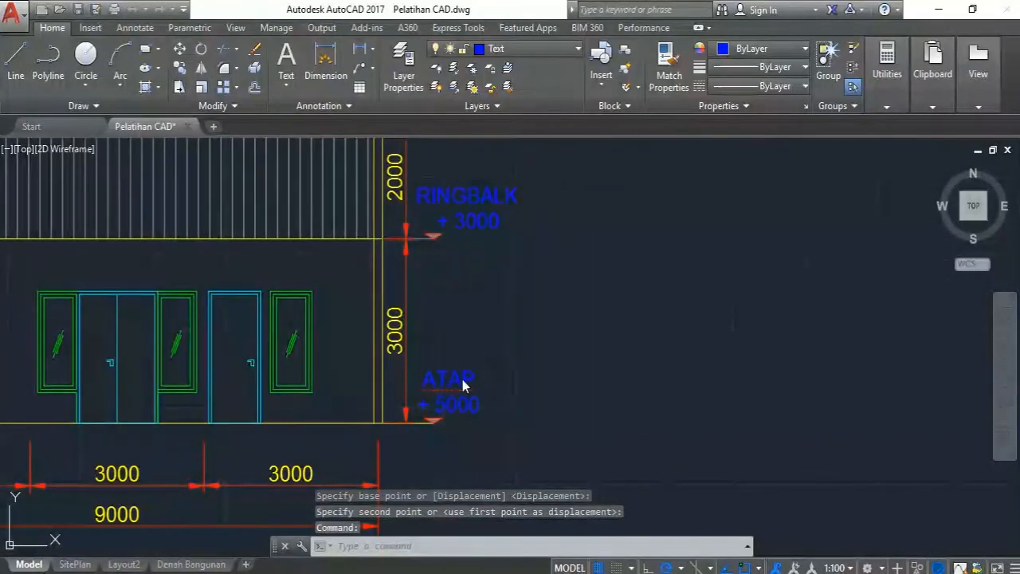
double_click(469, 380)
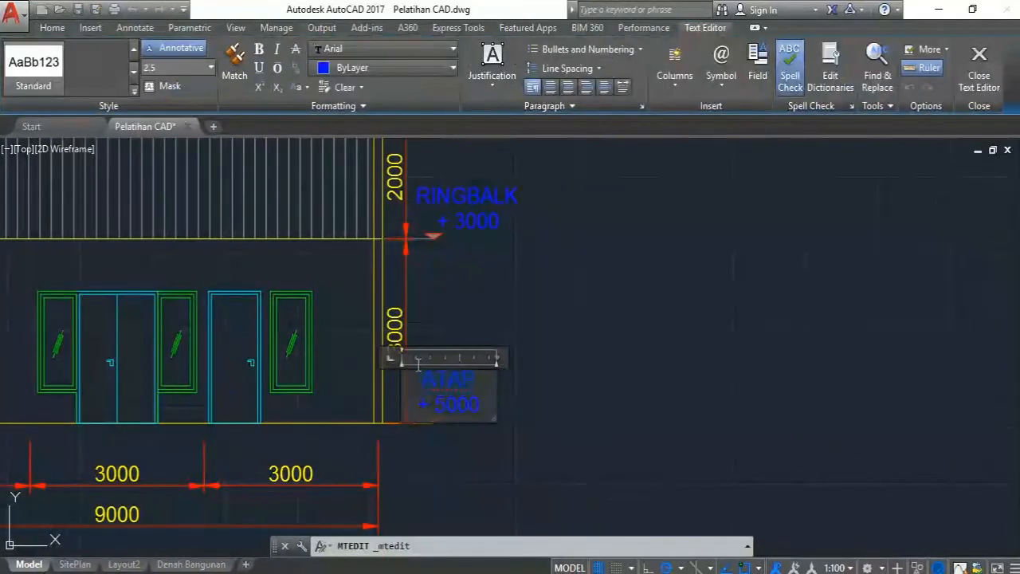
type("LANTAI 1")
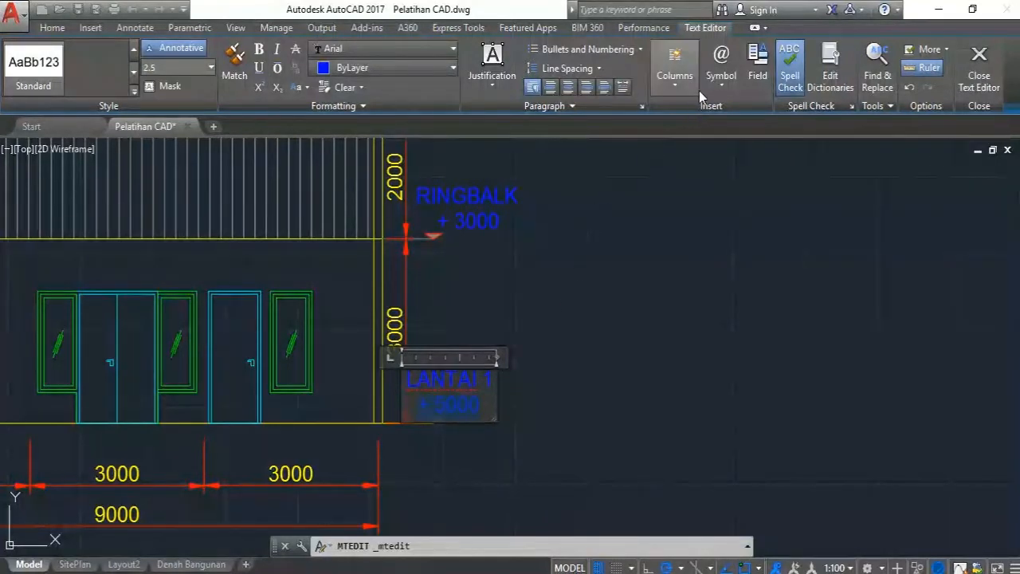
Replace the level value under LANTAI 1 with "± 0.00", inserting the Plus/Minus symbol, and finish the text.
left_click(722, 70)
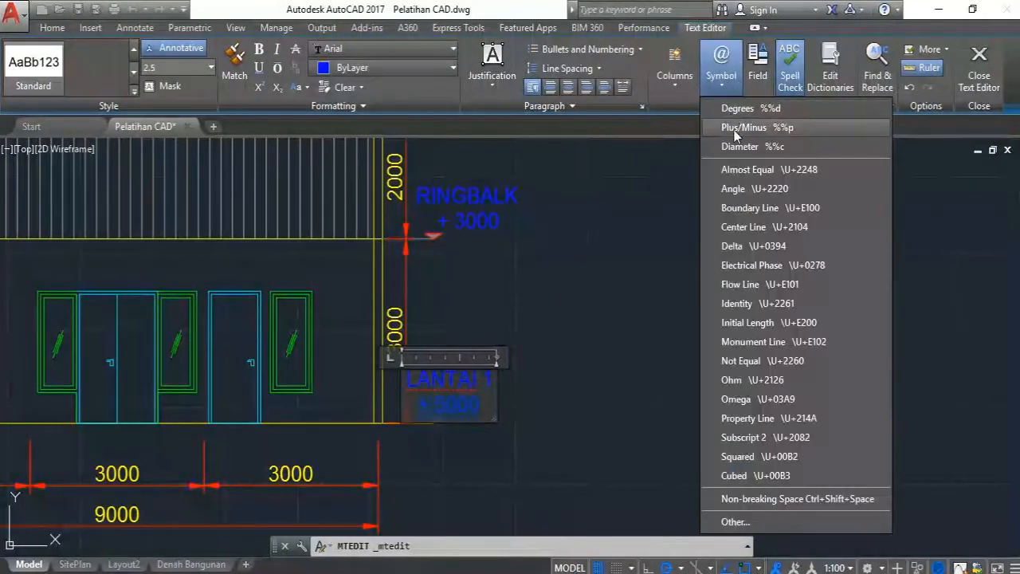
left_click(725, 78)
left_click(729, 73)
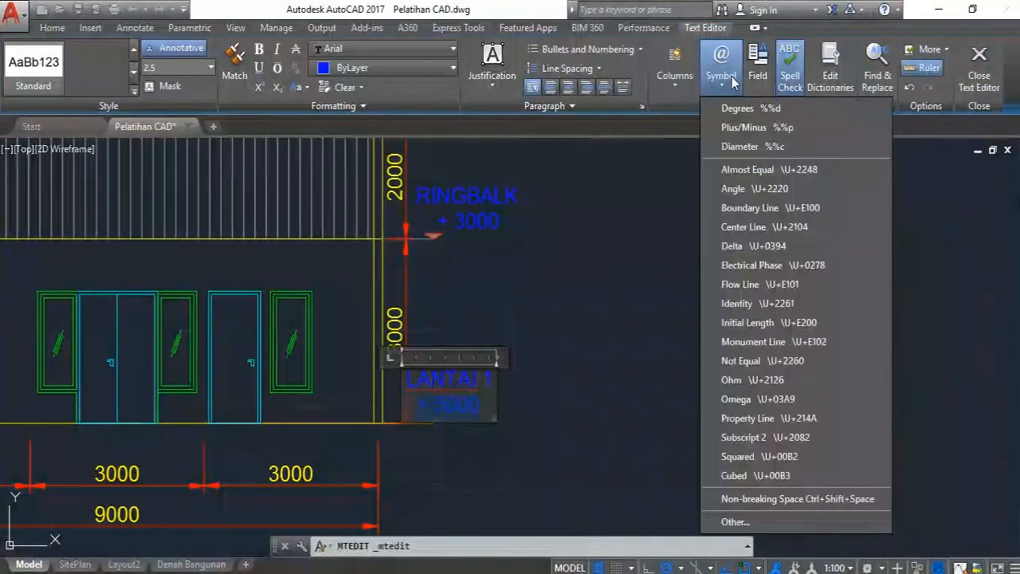
left_click(745, 130)
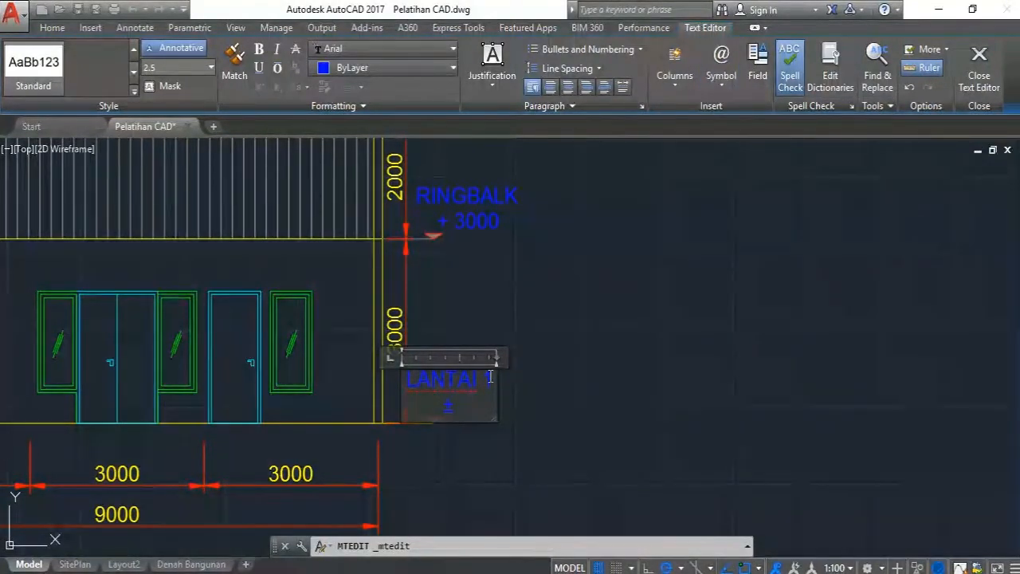
type("0.0")
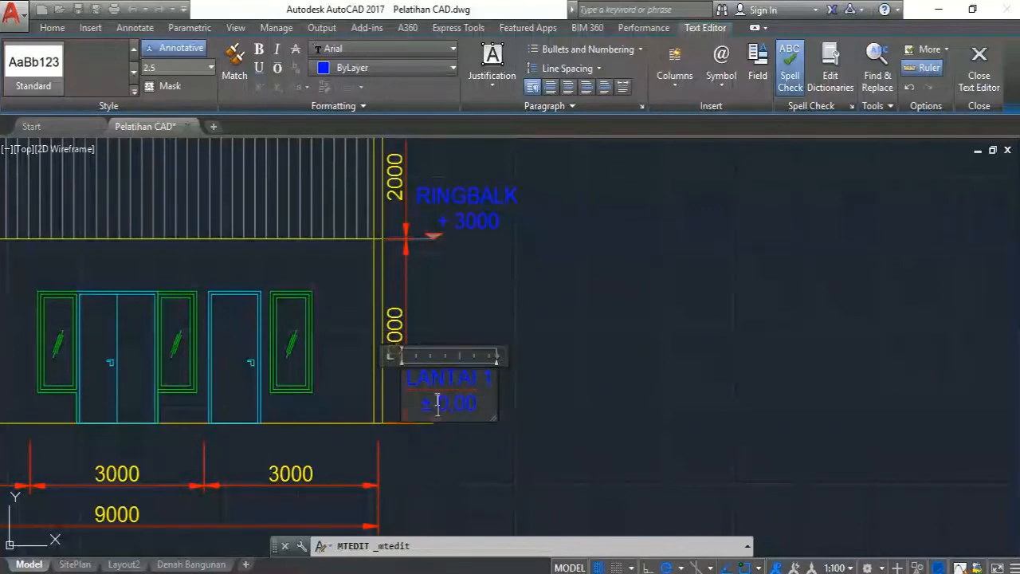
left_click(537, 283)
Move the LANTAI 1 label horizontally to the right, off the 3000 height dimension line.
scroll(510, 358, "down", 2)
left_click(473, 431)
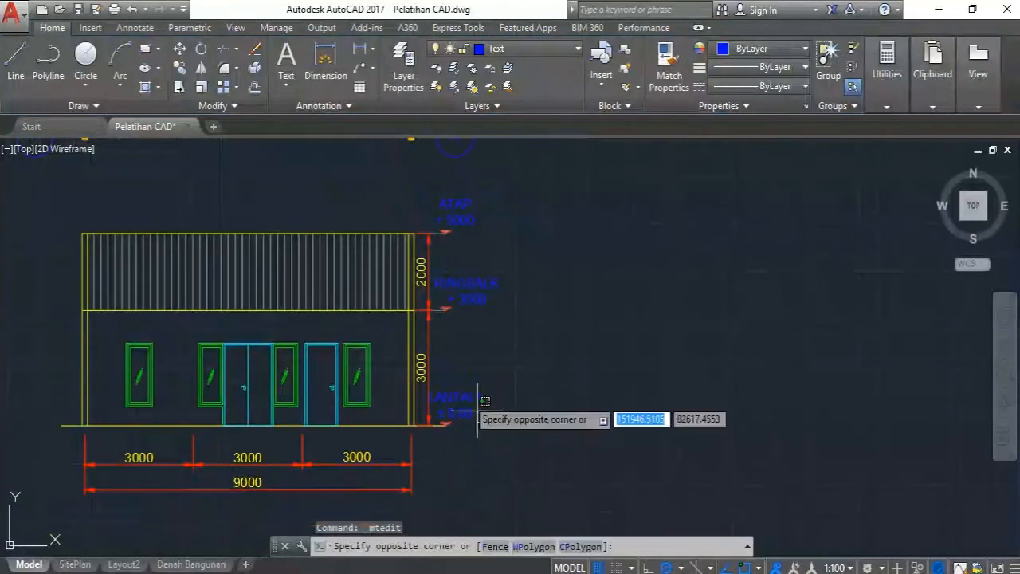
left_click(179, 49)
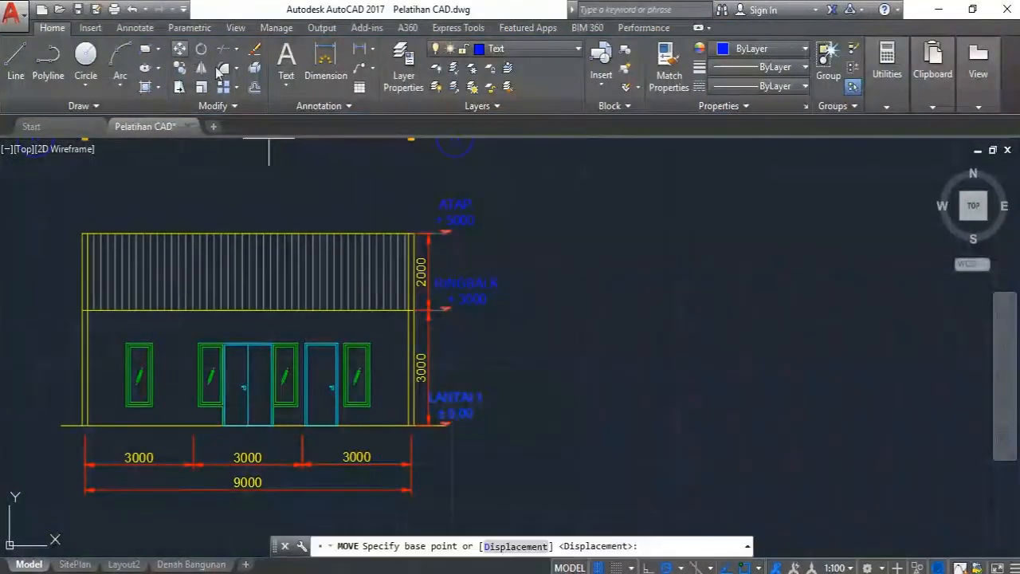
left_click(500, 344)
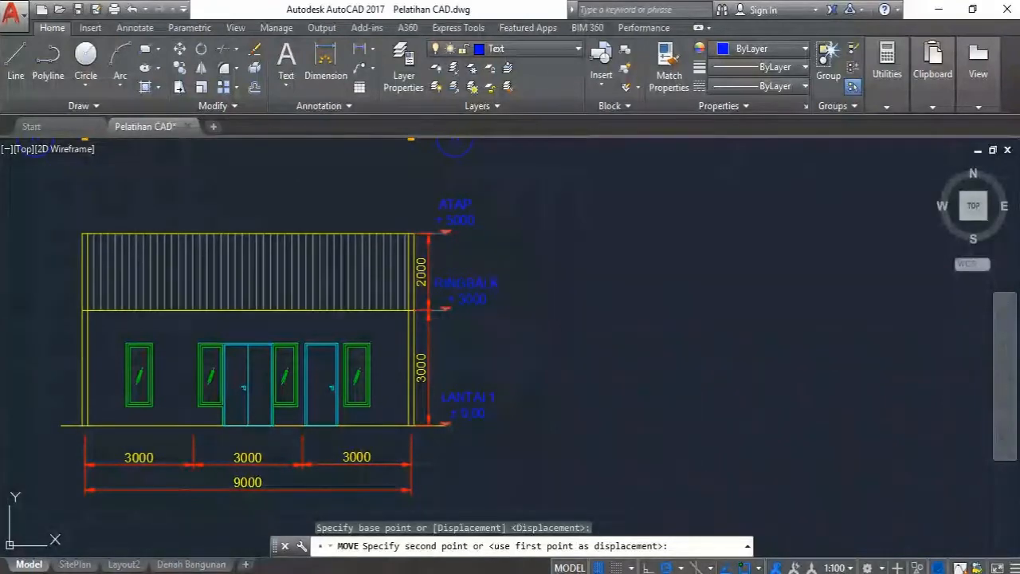
Move the LANTAI 1 label slightly back to the left, closer to the dimension line above the ground marker.
scroll(587, 272, "up", 2)
middle_click_drag(487, 387, 481, 313)
left_click(454, 396)
left_click(377, 342)
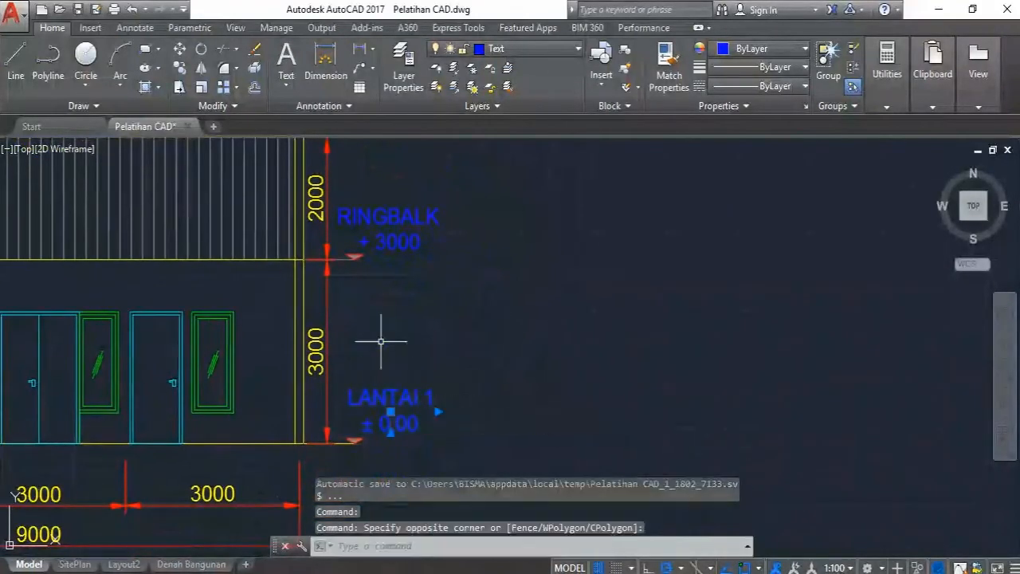
left_click(179, 48)
left_click(488, 332)
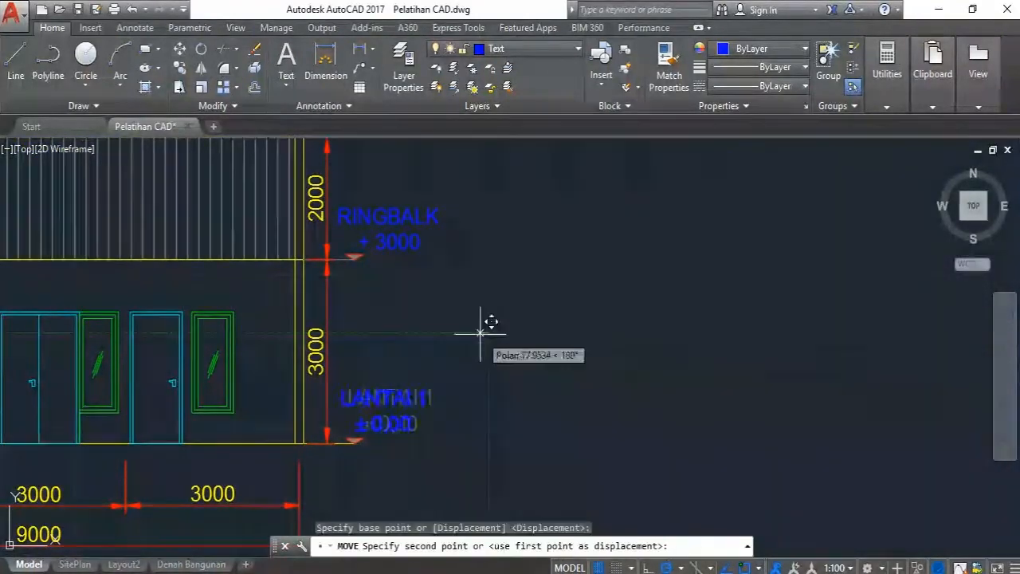
left_click(475, 333)
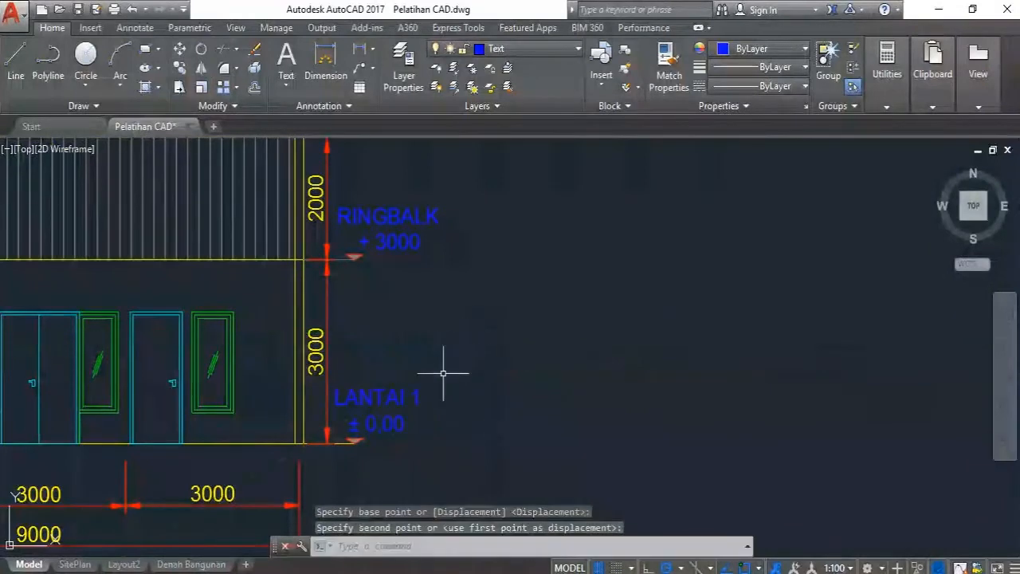
Set the justification of the LANTAI 1 ± 0.00 label to Top Left.
double_click(387, 396)
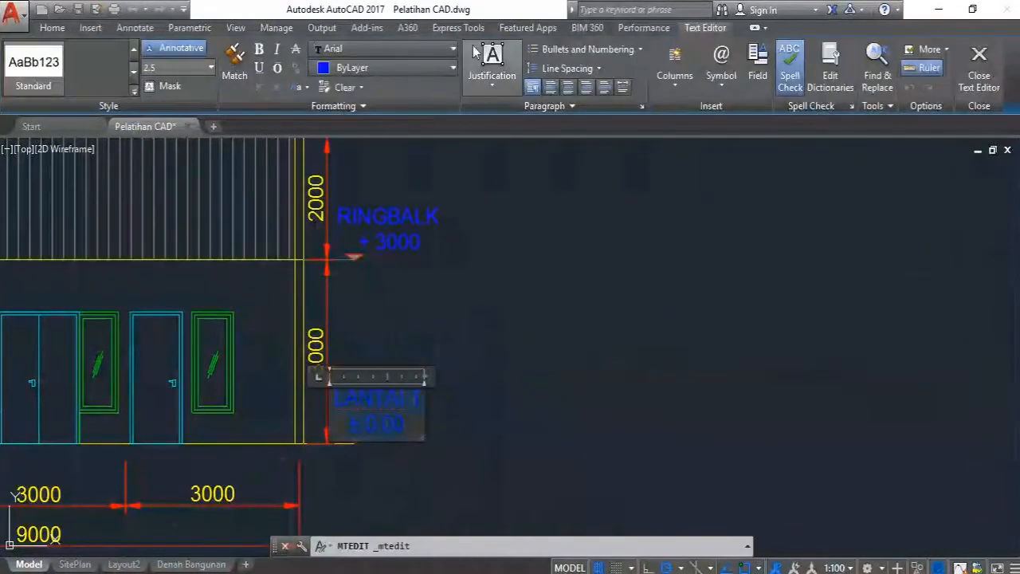
left_click(490, 68)
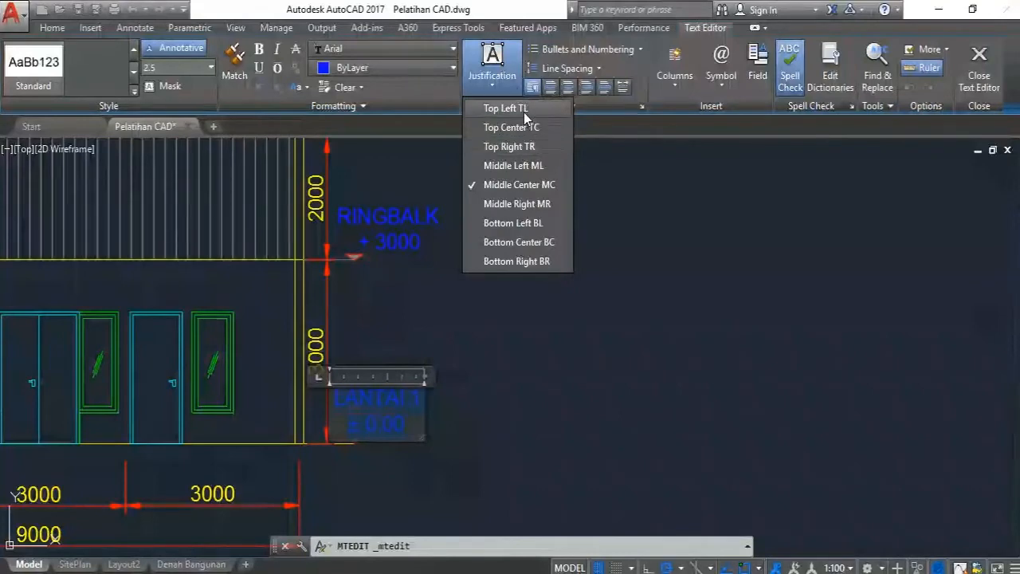
left_click(524, 113)
left_click(398, 250)
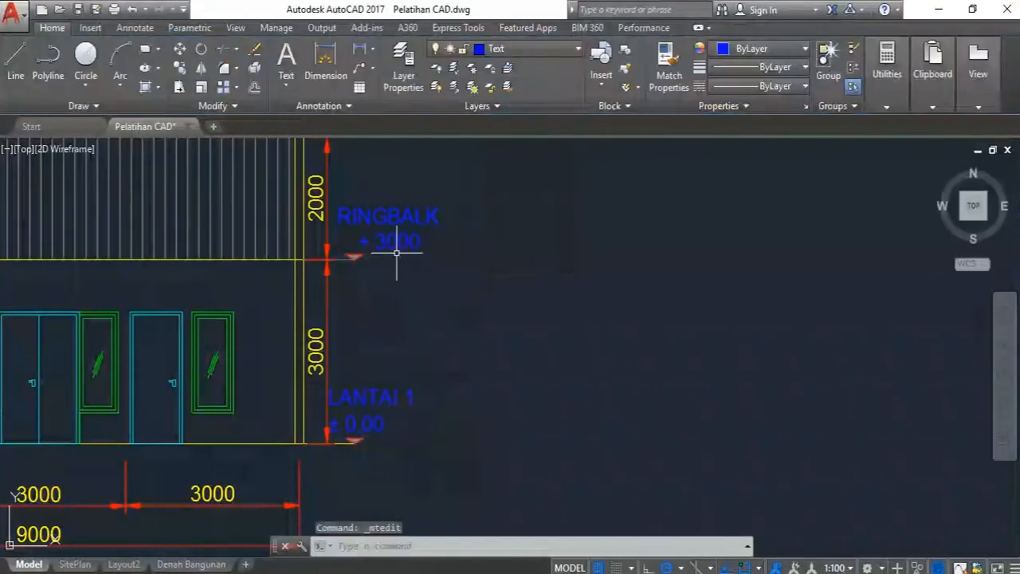
Set the justification of the RINGBALK + 3000 label to Top Left.
double_click(407, 240)
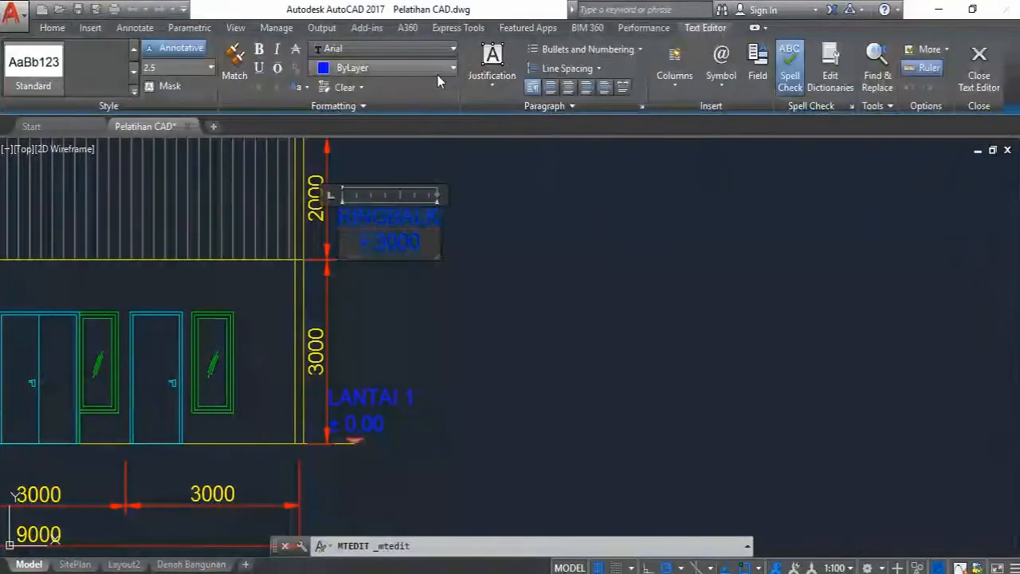
left_click(491, 68)
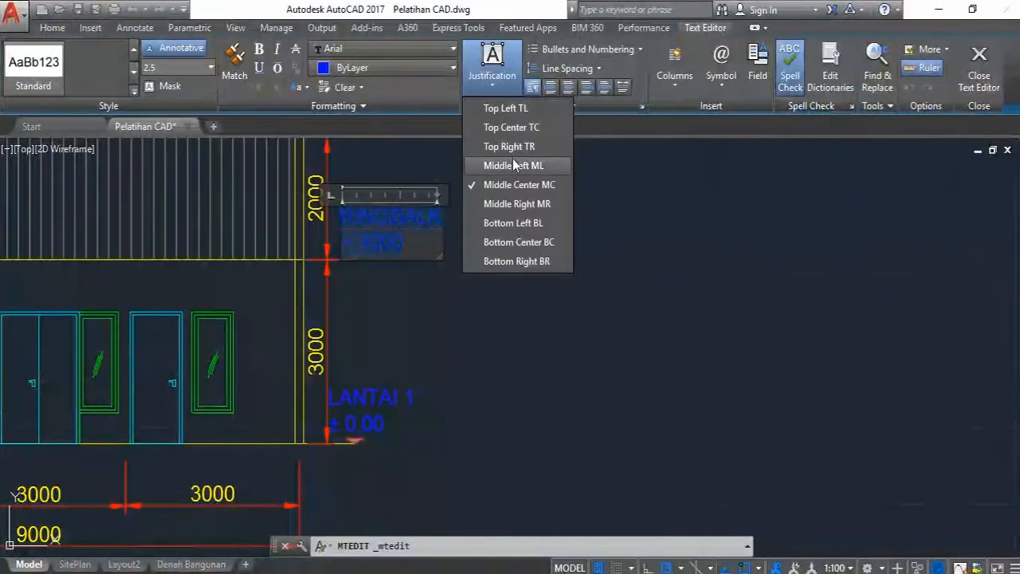
left_click(499, 109)
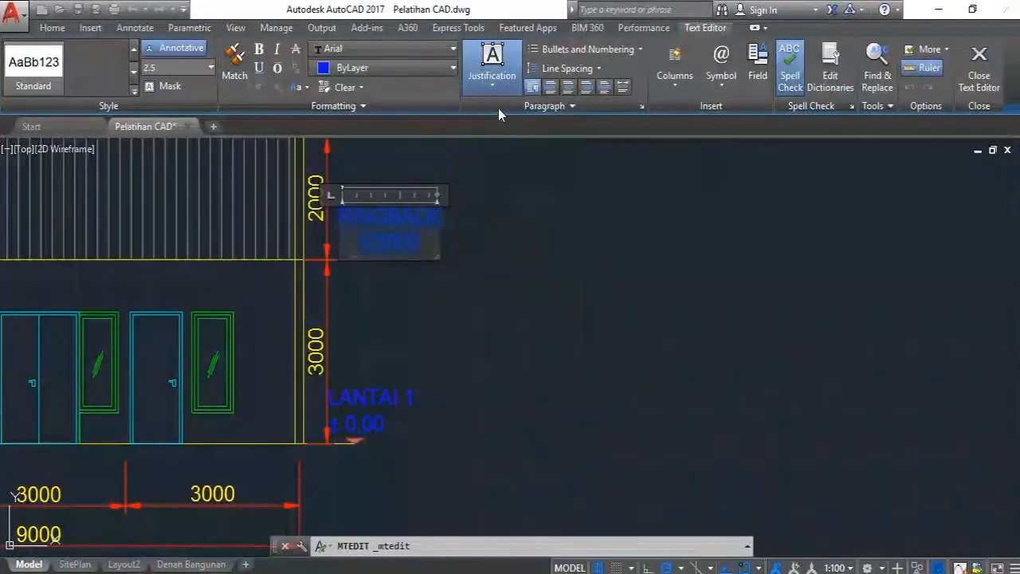
left_click(457, 235)
Set the justification of the ATAP + 5000 label to Top Left.
middle_click_drag(404, 185, 416, 289)
left_click(389, 212)
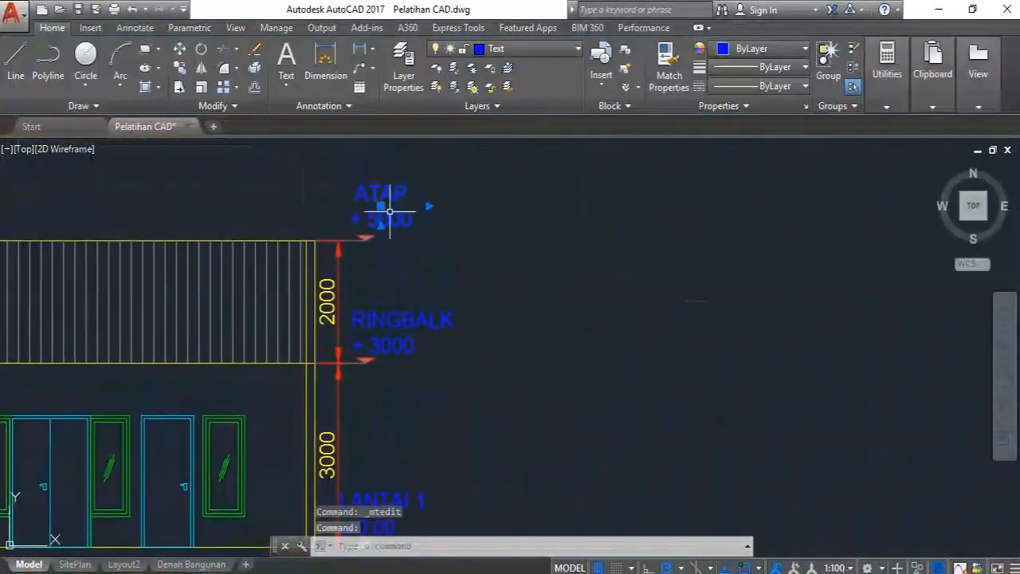
double_click(389, 212)
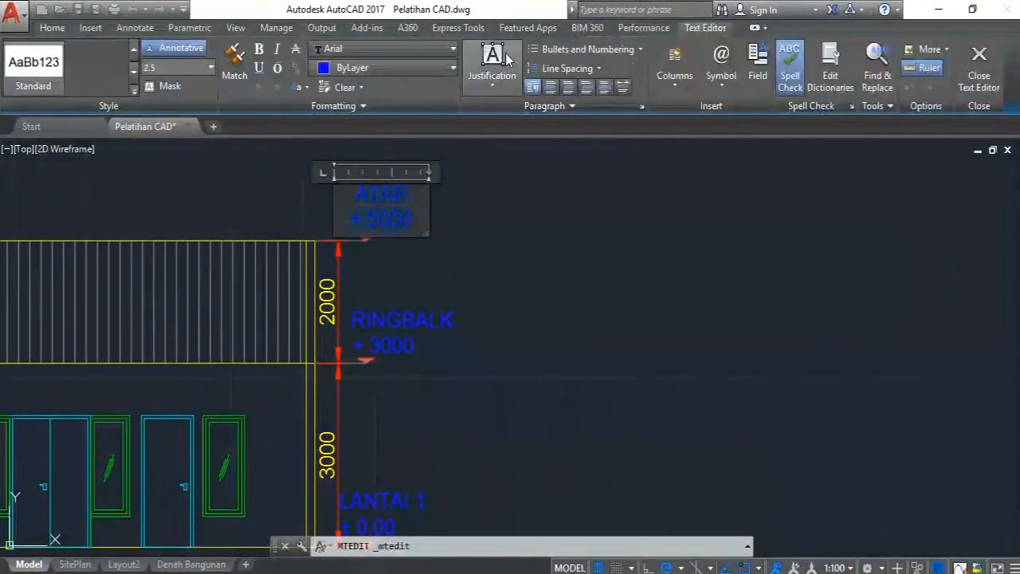
left_click(492, 68)
left_click(522, 108)
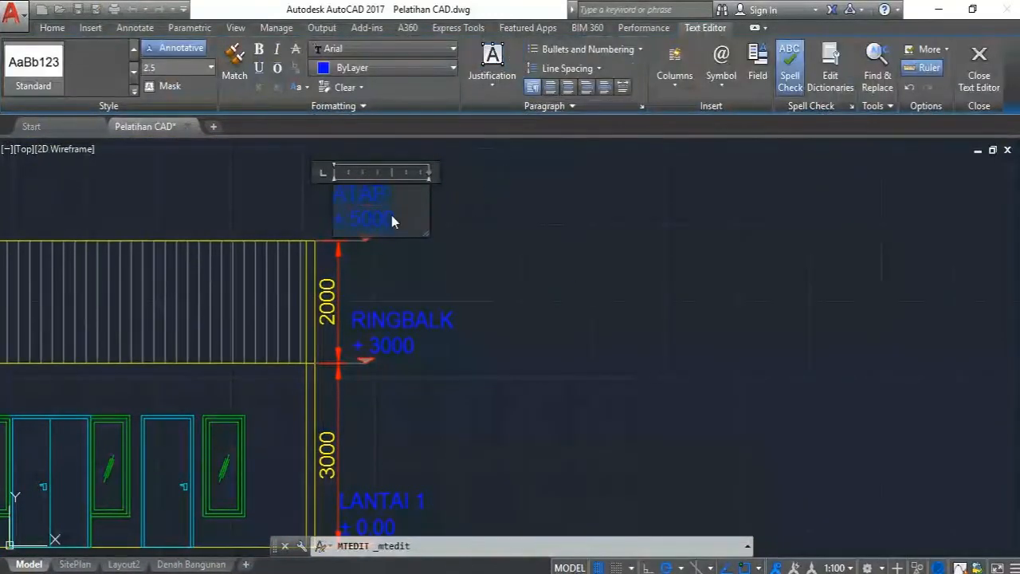
left_click(494, 186)
Move the ATAP + 5000 label horizontally to the right so its left edge lines up with the RINGBALK label.
left_click(338, 195)
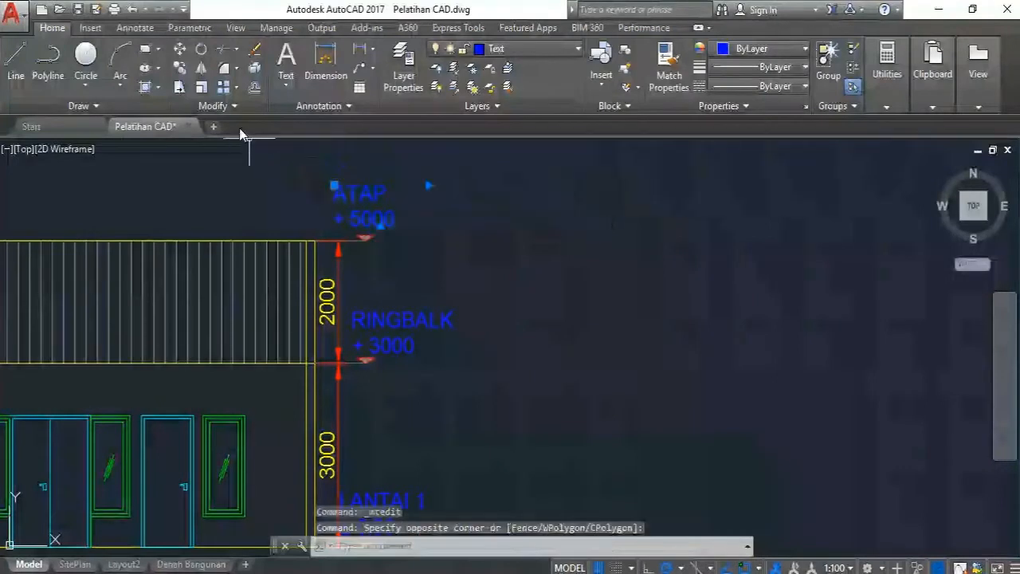
left_click(180, 50)
left_click(437, 234)
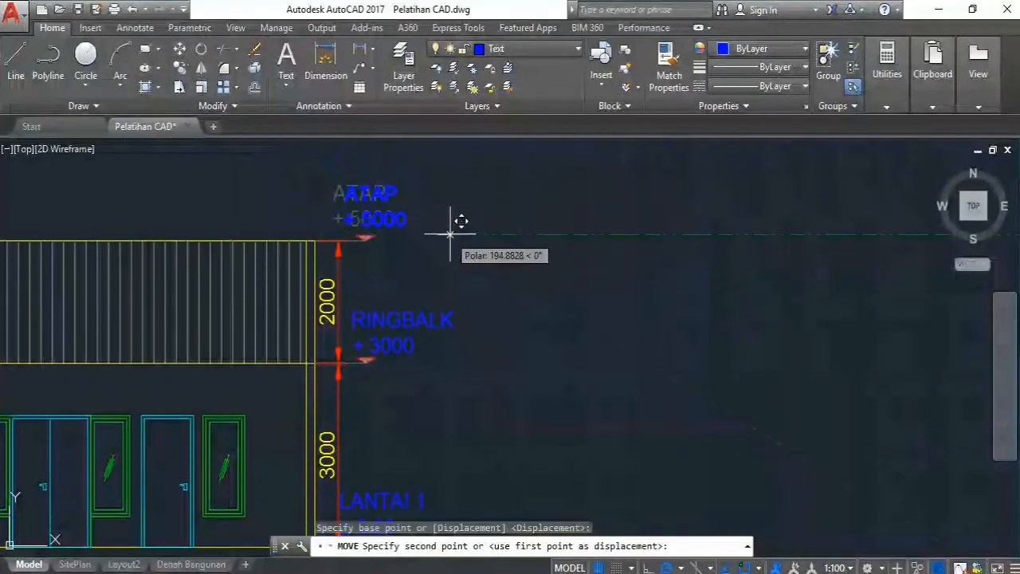
left_click(455, 234)
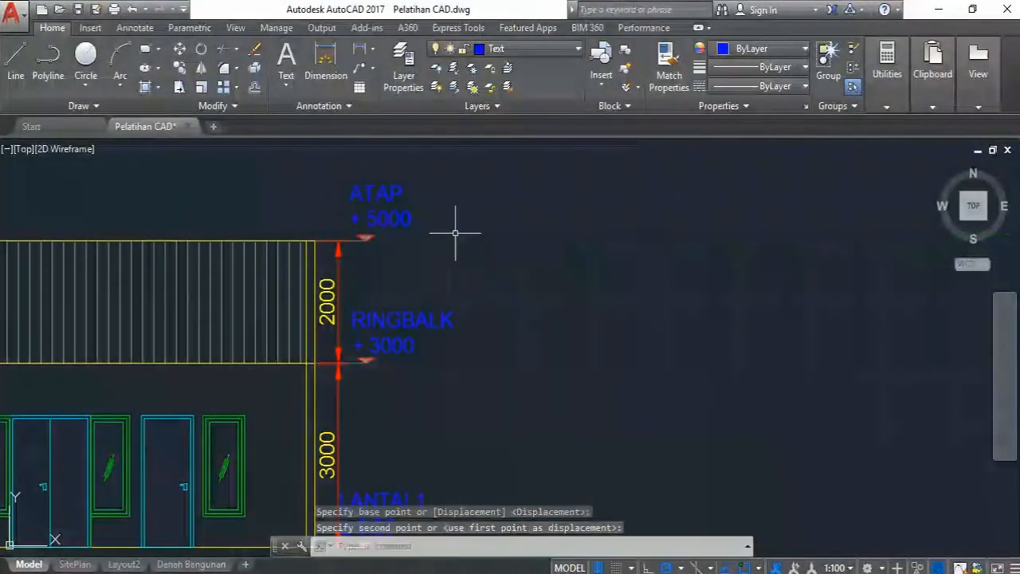
Move the LANTAI 1 ± 0.00 label horizontally to the right so its left edge lines up with the RINGBALK label.
scroll(434, 319, "down", 2)
scroll(421, 437, "up", 2)
left_click(420, 427)
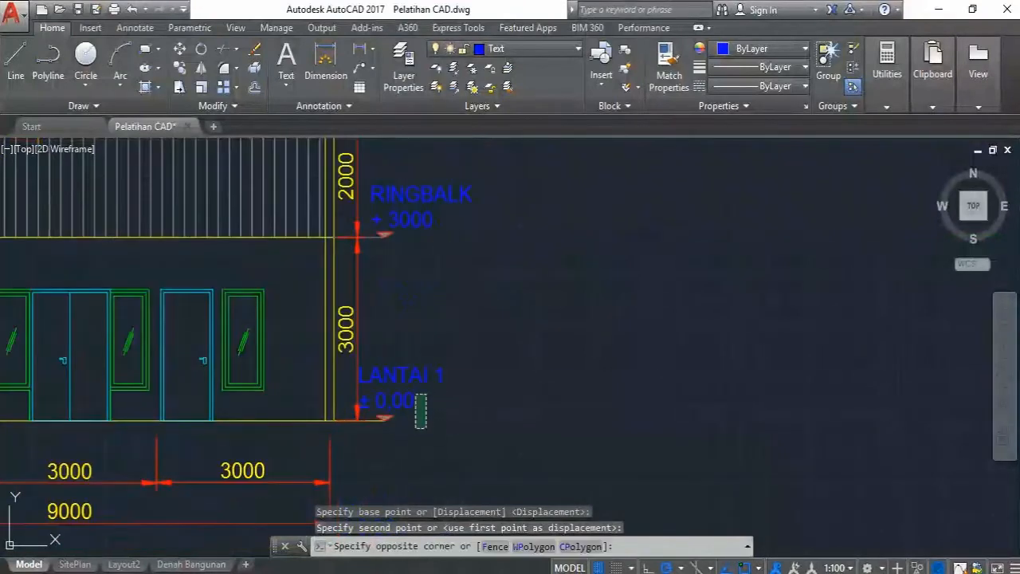
left_click(391, 334)
left_click(180, 49)
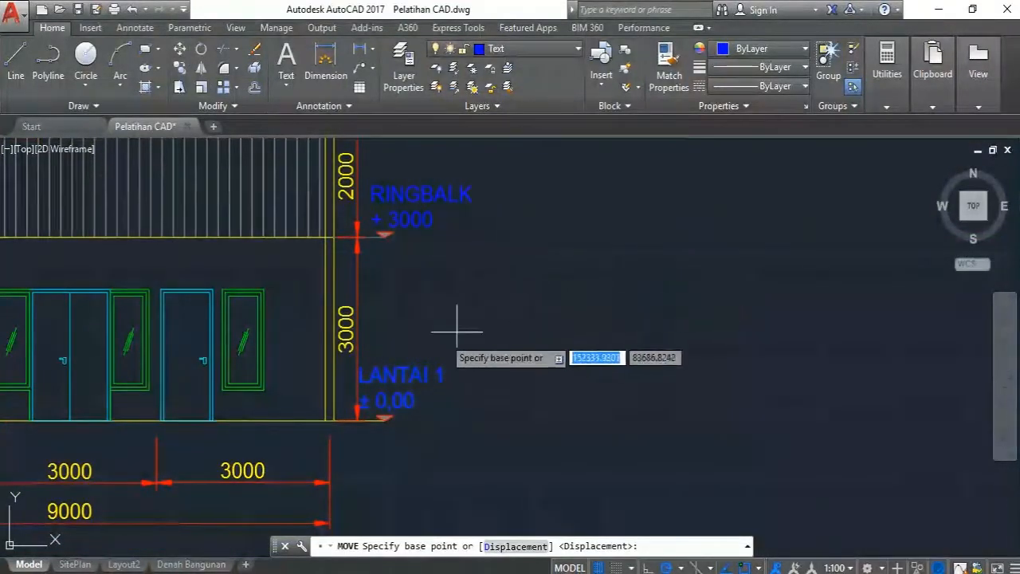
left_click(450, 331)
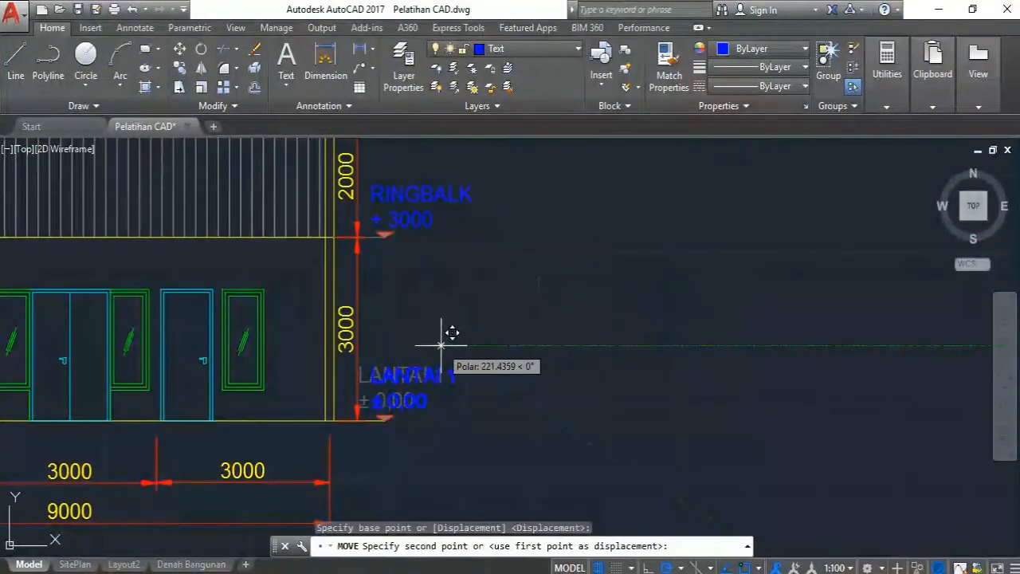
left_click(441, 345)
Move the entire annotated front elevation straight down, leaving a wider gap below the floor plan.
scroll(510, 315, "down", 3)
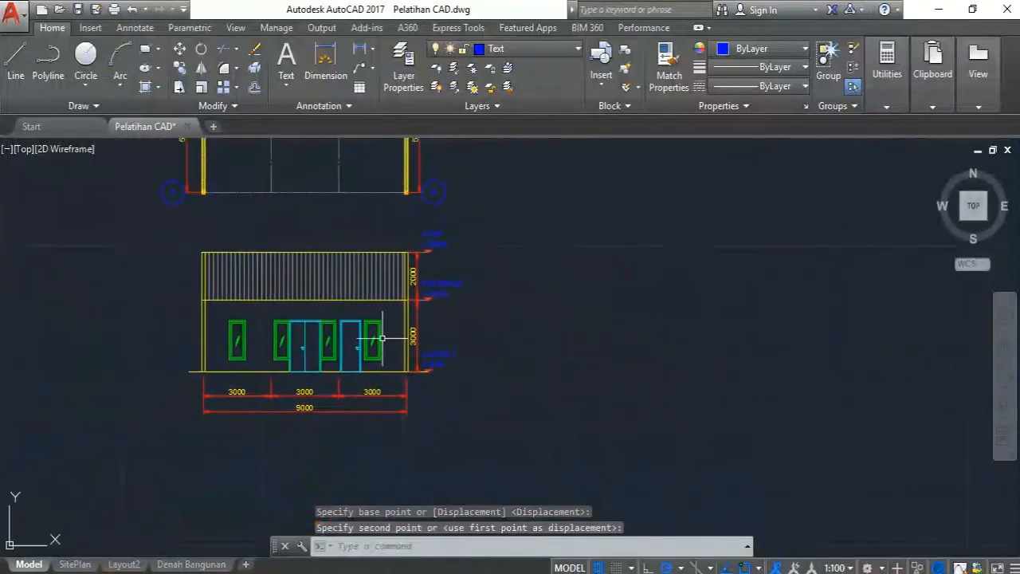
left_click(507, 460)
left_click(132, 212)
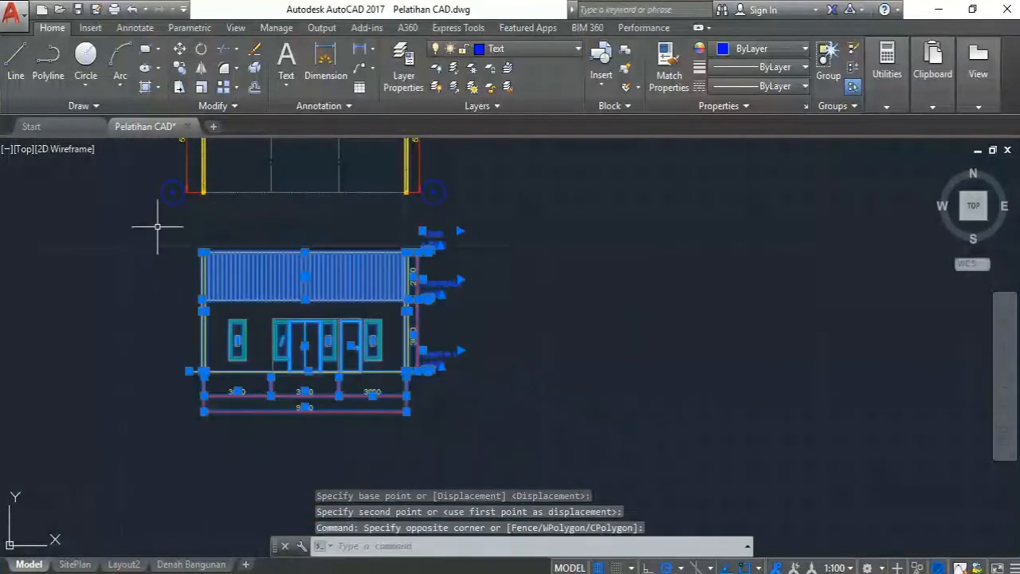
scroll(471, 332, "down", 3)
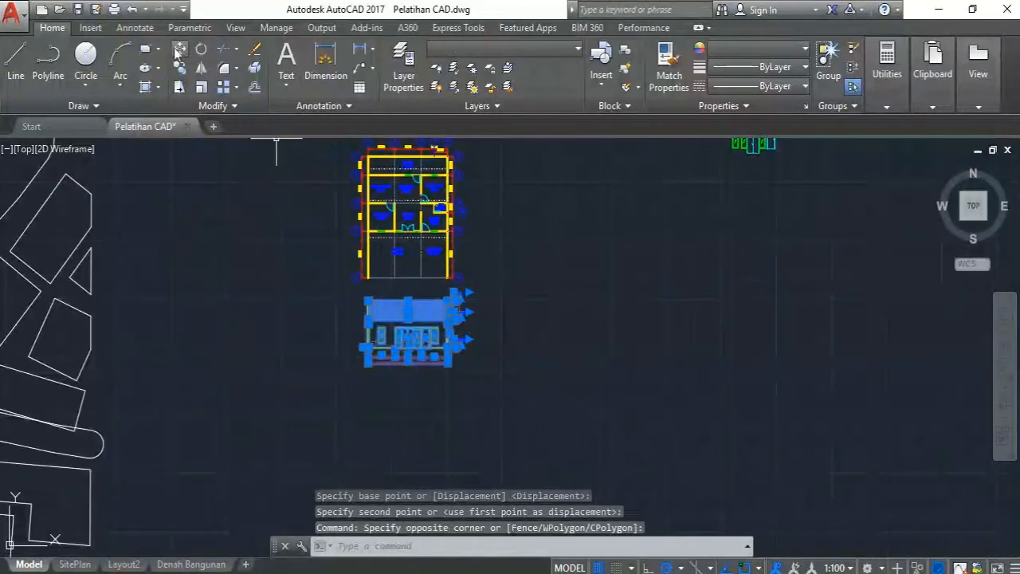
left_click(179, 51)
left_click(512, 317)
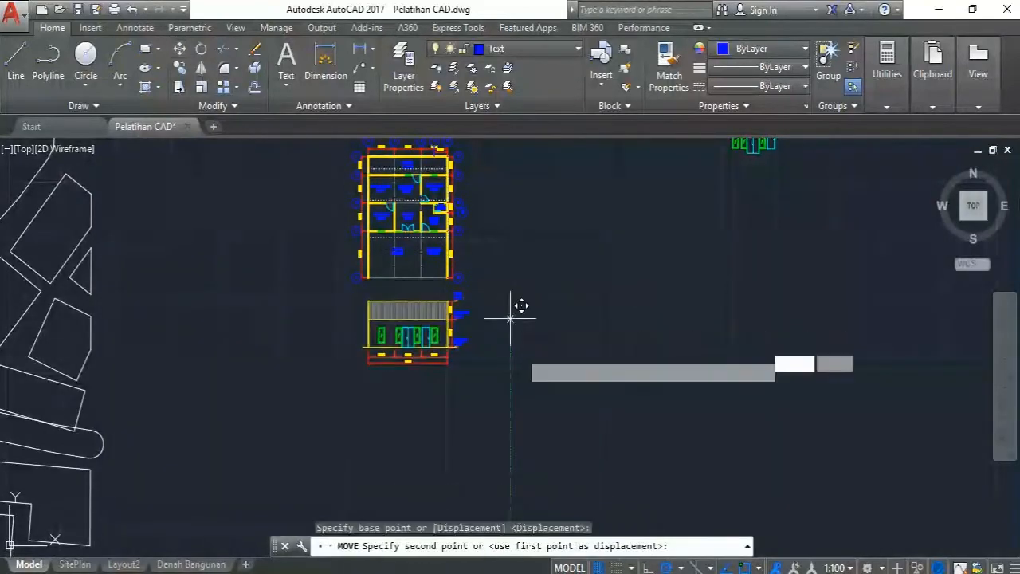
left_click(514, 398)
Examine the annotated front elevation and its placement relative to the floor plan.
middle_click_drag(438, 251, 418, 230)
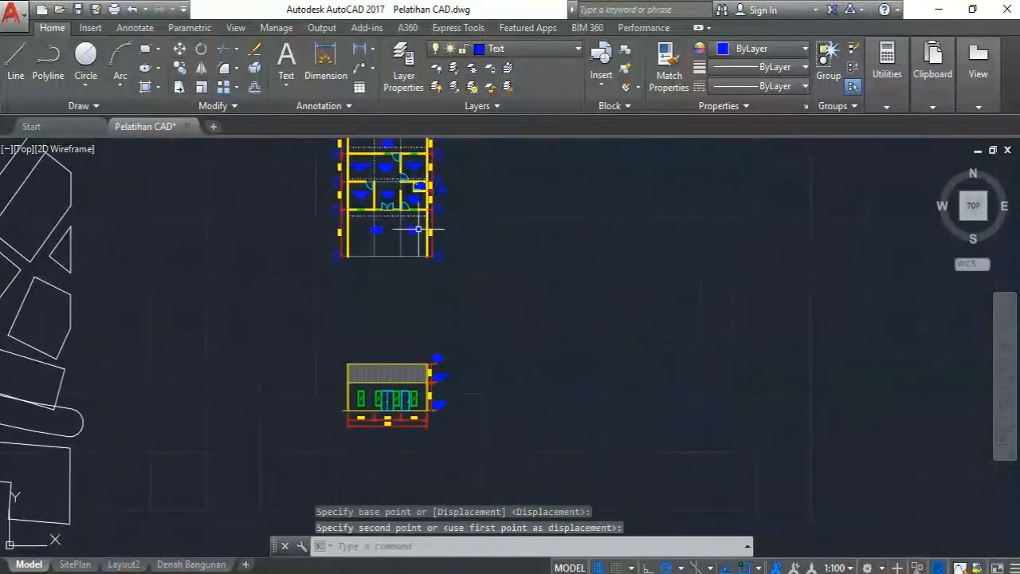
scroll(418, 228, "down", 2)
scroll(408, 183, "up", 2)
middle_click_drag(432, 431, 396, 385)
scroll(376, 453, "up", 2)
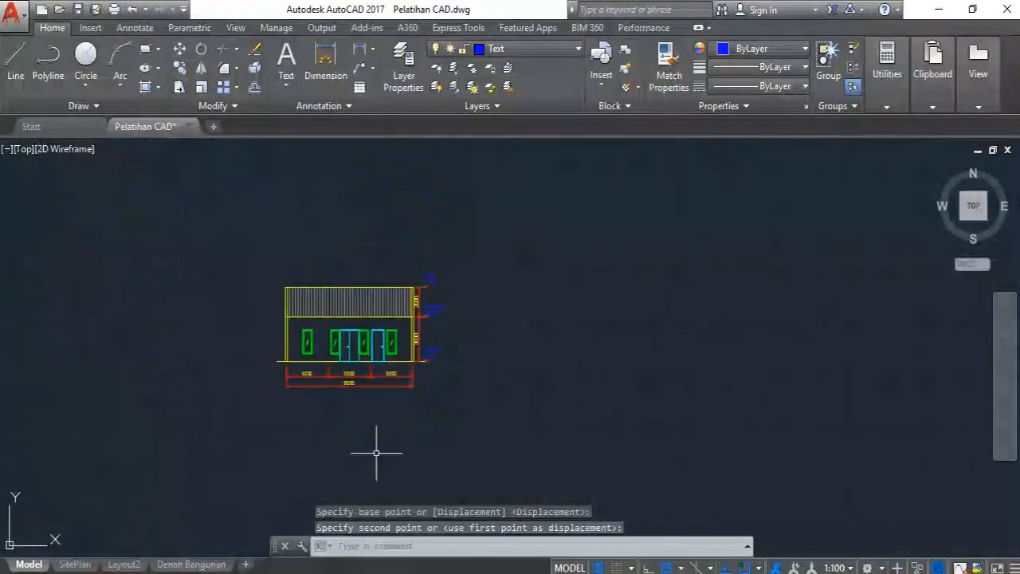
scroll(379, 447, "up", 2)
middle_click_drag(462, 306, 389, 381)
scroll(351, 250, "down", 2)
scroll(389, 304, "up", 2)
middle_click_drag(316, 323, 446, 301)
scroll(390, 299, "up", 2)
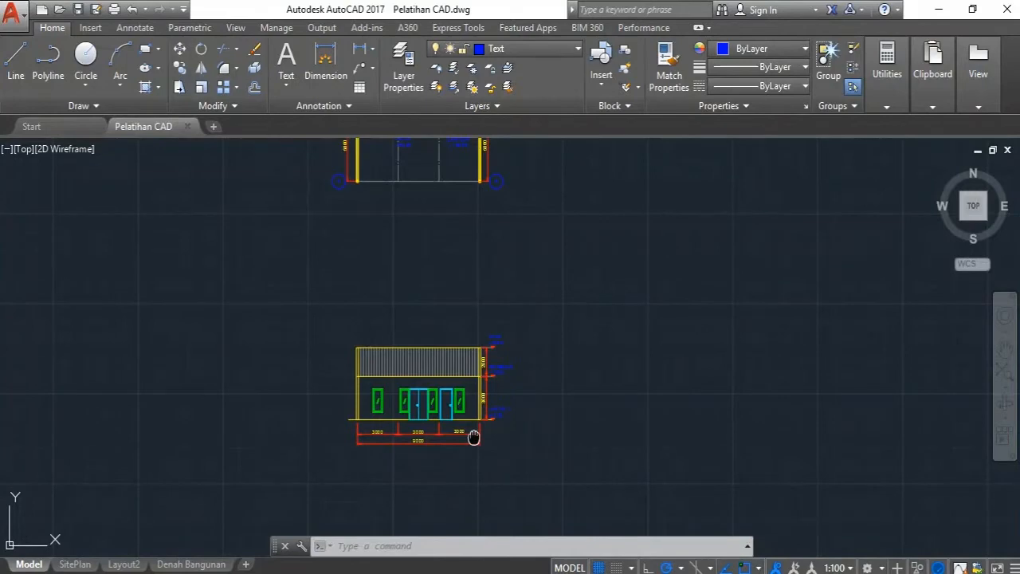
middle_click_drag(473, 437, 456, 420)
scroll(450, 410, "up", 4)
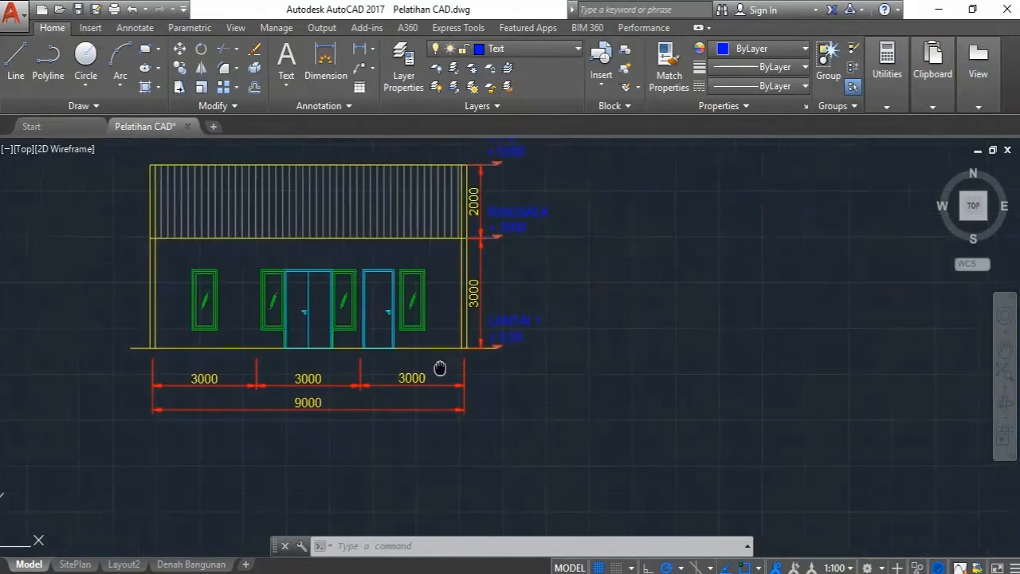
middle_click_drag(440, 367, 396, 396)
scroll(419, 360, "down", 4)
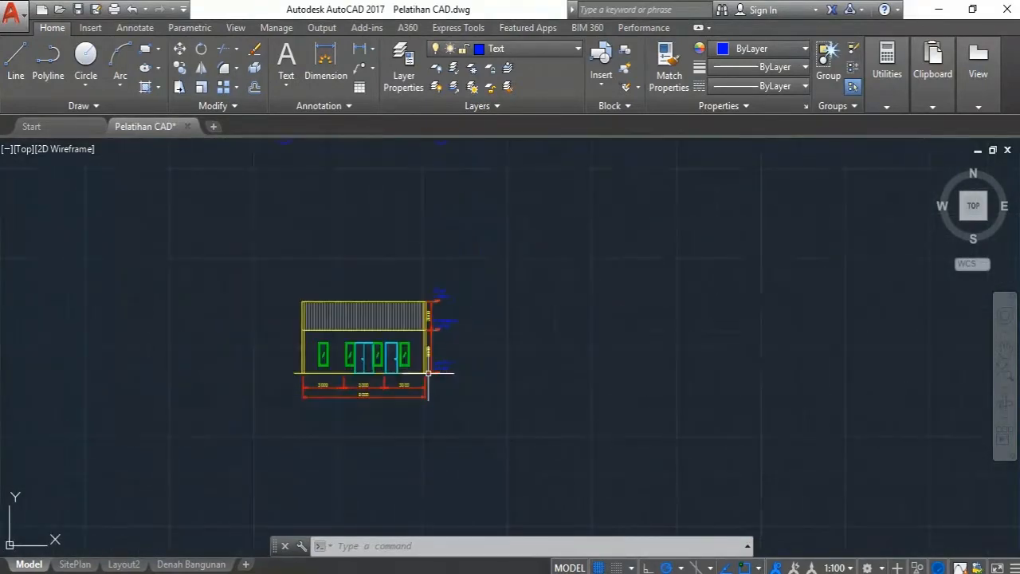
Copy the complete front elevation with its dimensions and level labels to a clear spot on its right.
scroll(419, 355, "up", 2)
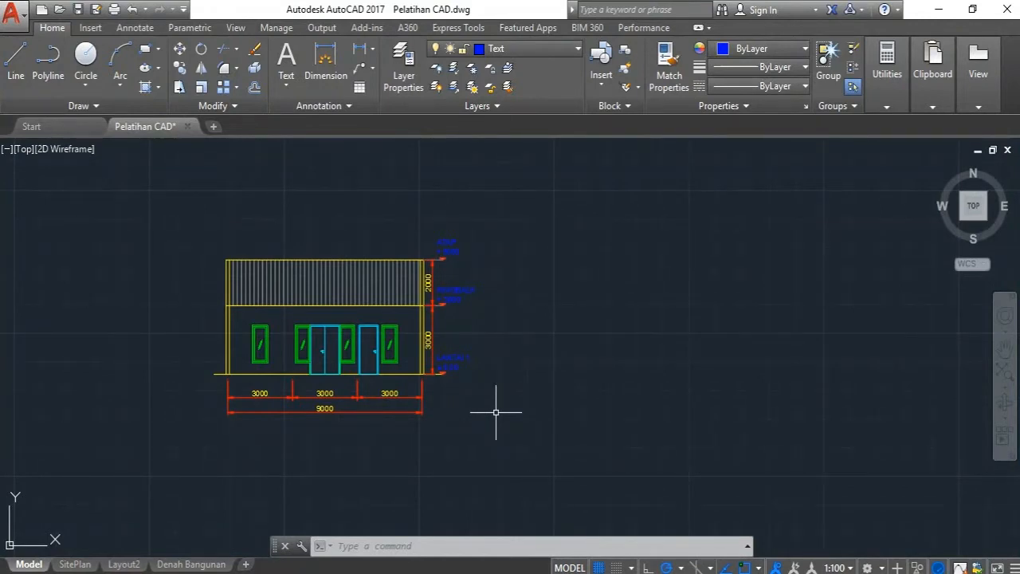
left_click(519, 441)
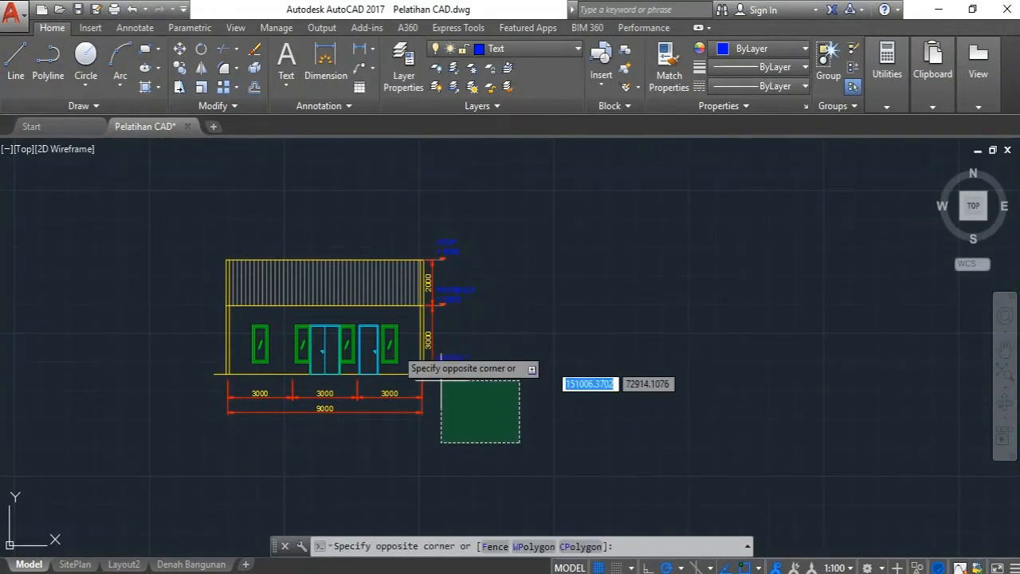
left_click(204, 232)
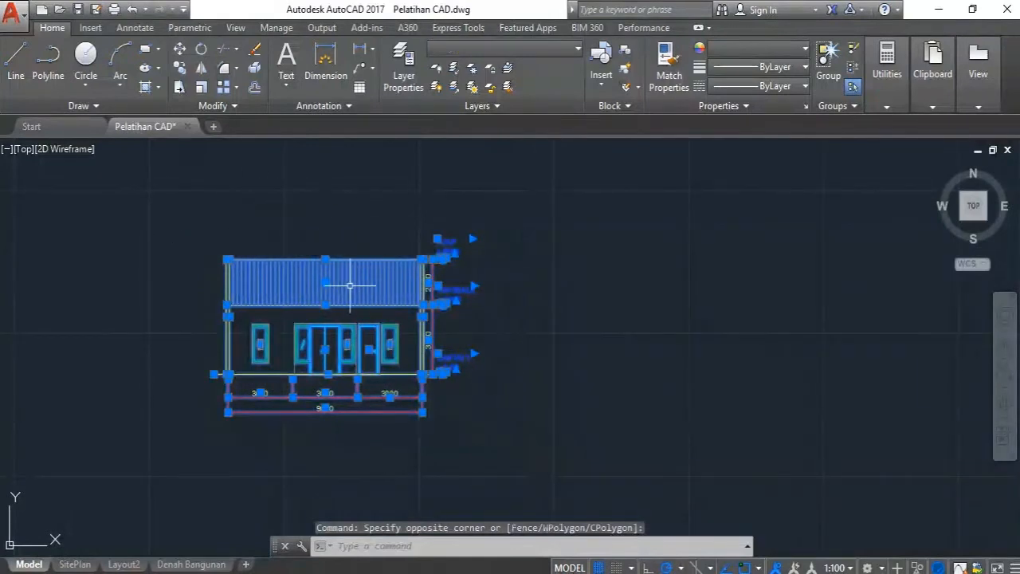
left_click(179, 68)
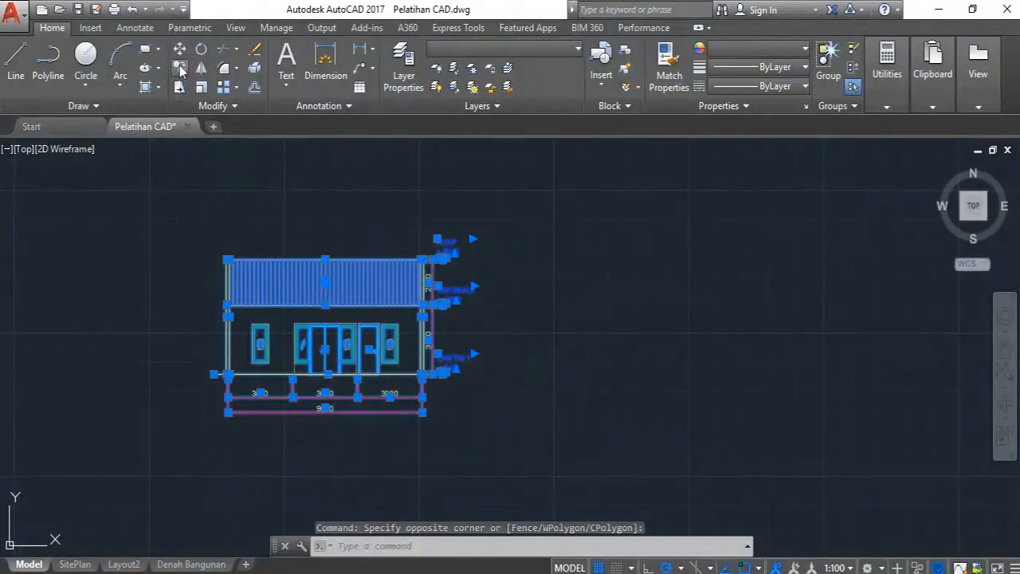
left_click(129, 330)
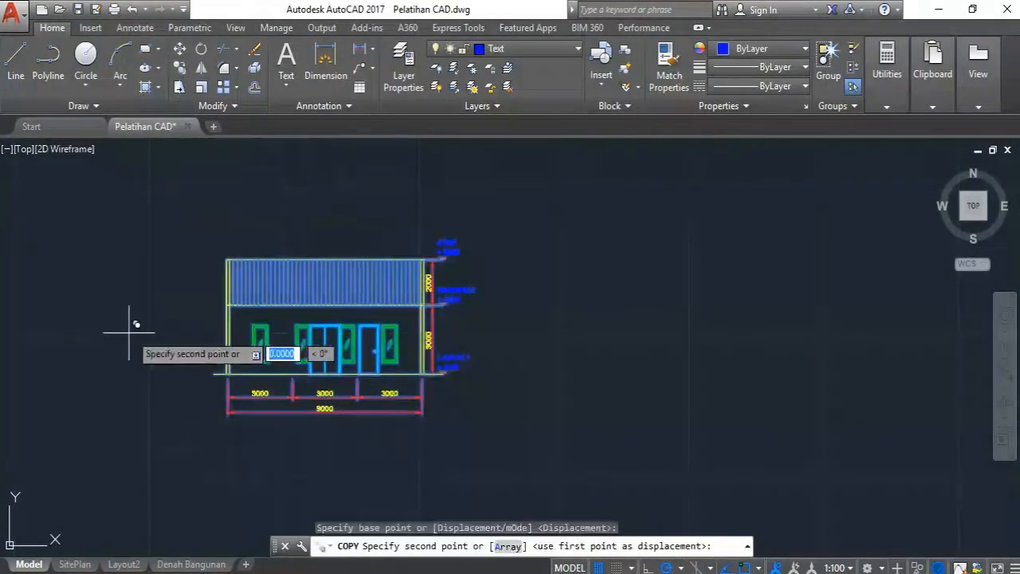
left_click(466, 332)
scroll(328, 315, "down", 3)
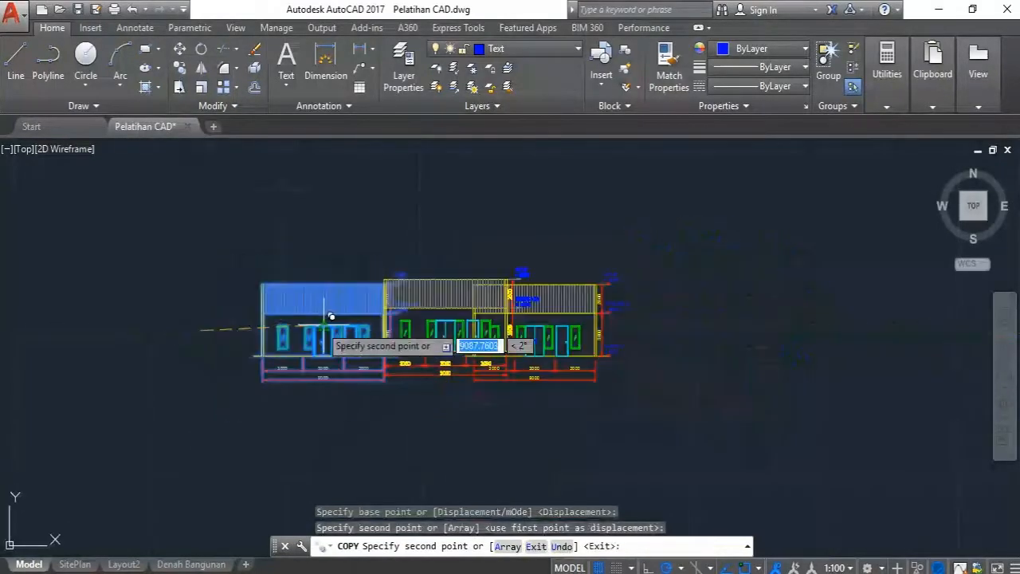
scroll(333, 319, "up", 3)
key("Escape")
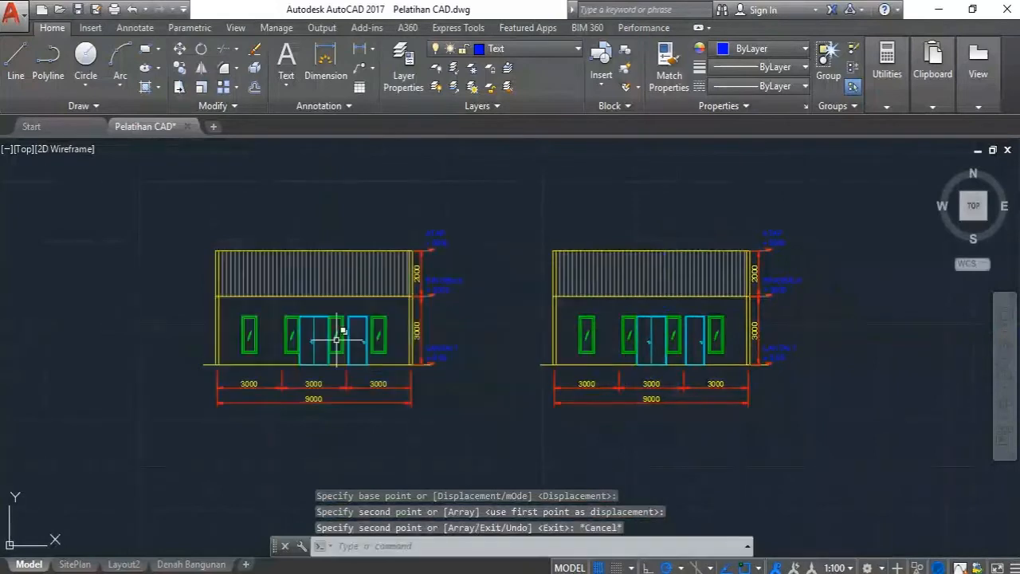
Mirror the copied elevation about a vertical line through the midpoint of its roof, erasing the source objects.
scroll(343, 331, "down", 3)
middle_click_drag(726, 275, 571, 292)
scroll(382, 328, "up", 2)
middle_click_drag(381, 328, 512, 321)
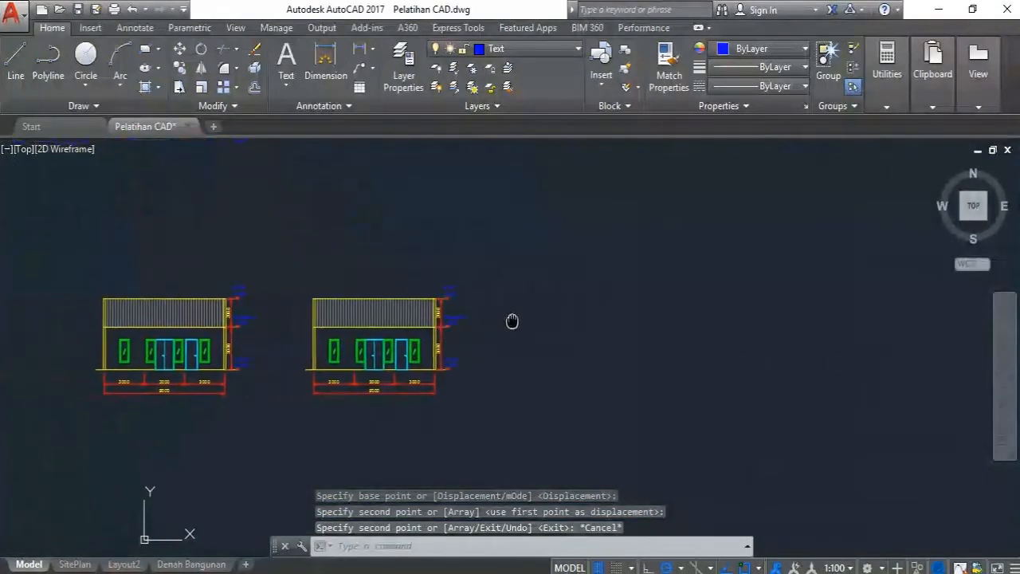
left_click(483, 420)
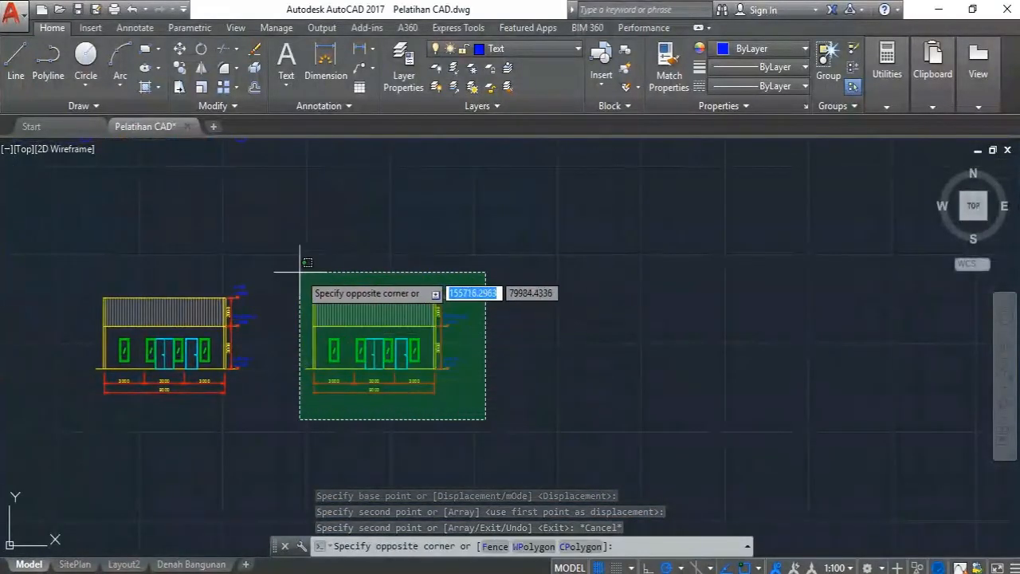
left_click(297, 258)
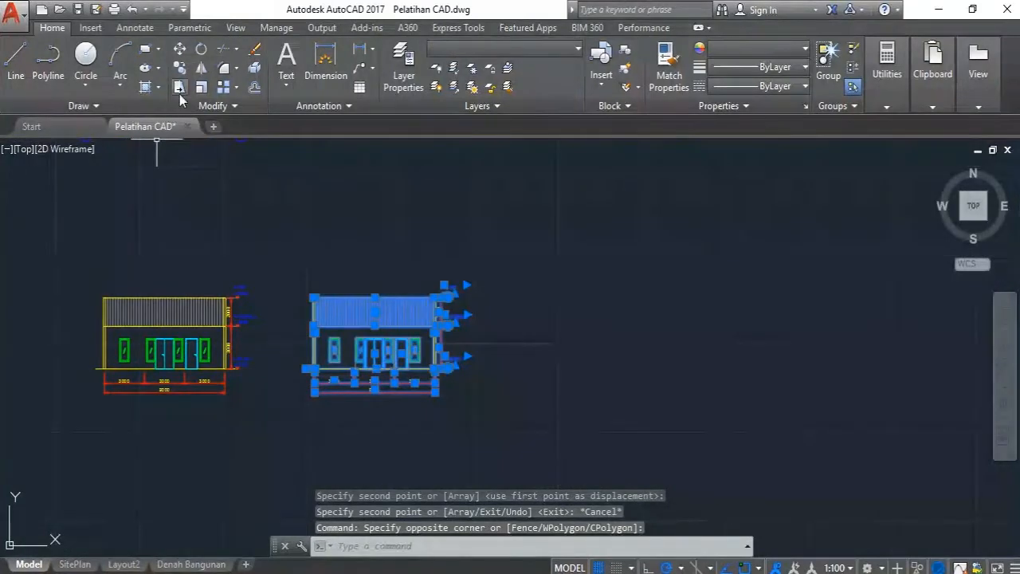
left_click(201, 70)
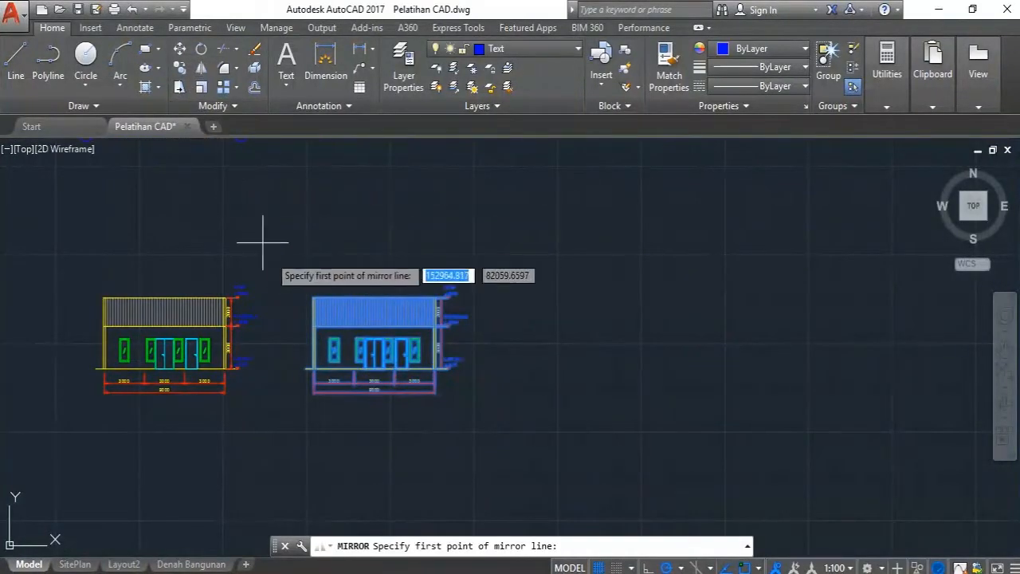
scroll(281, 299, "up", 2)
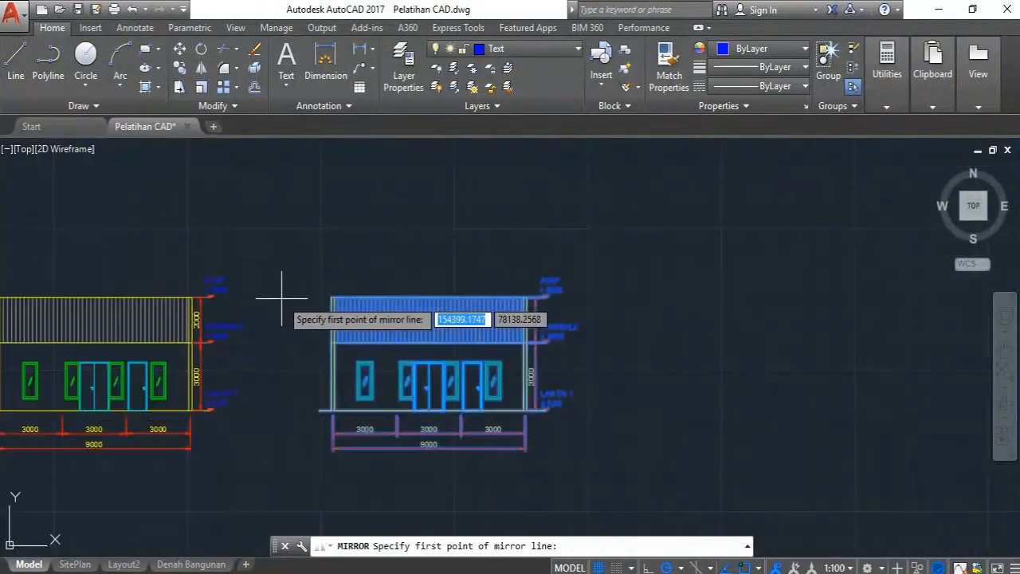
left_click(429, 297)
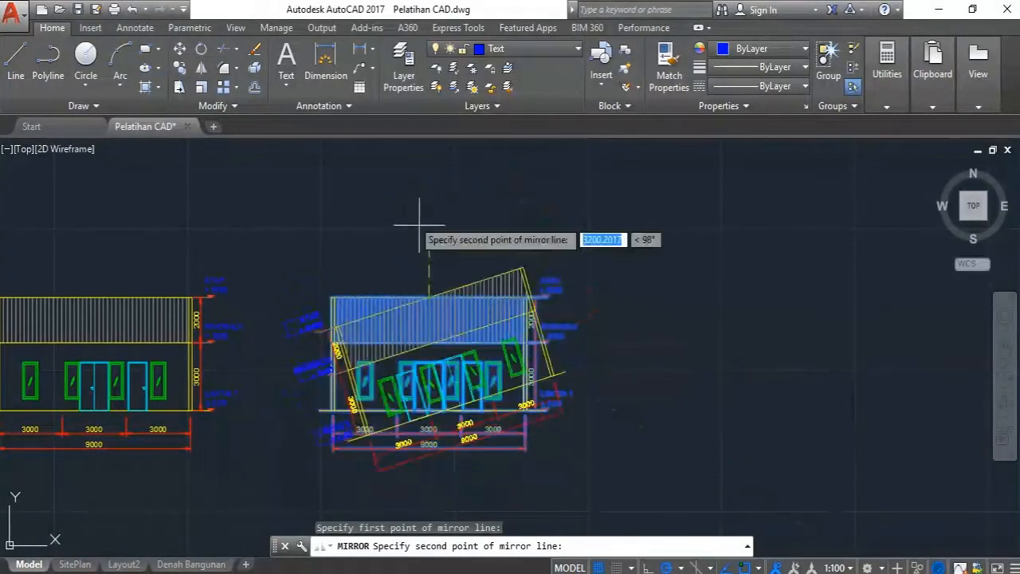
left_click(428, 487)
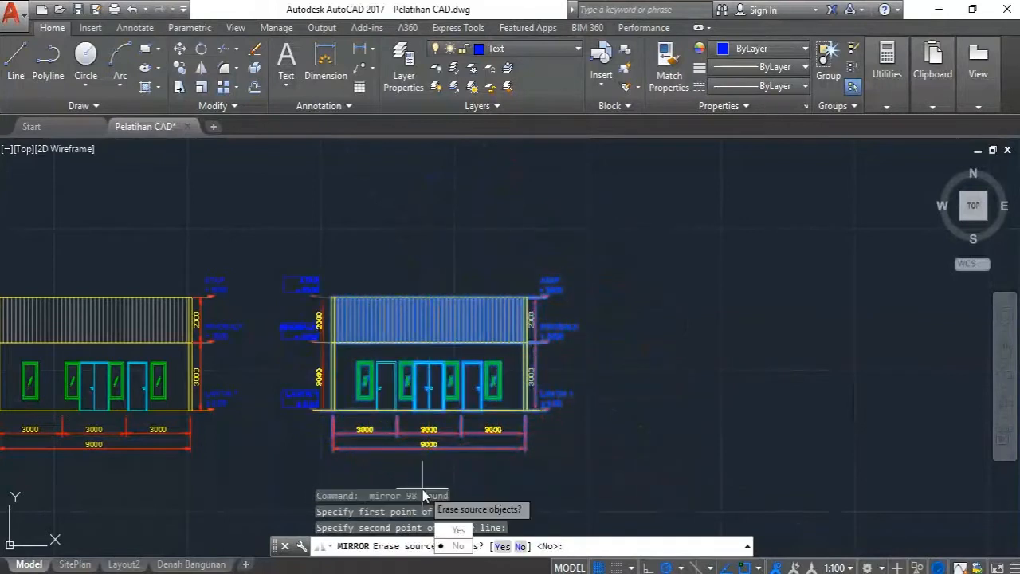
left_click(458, 529)
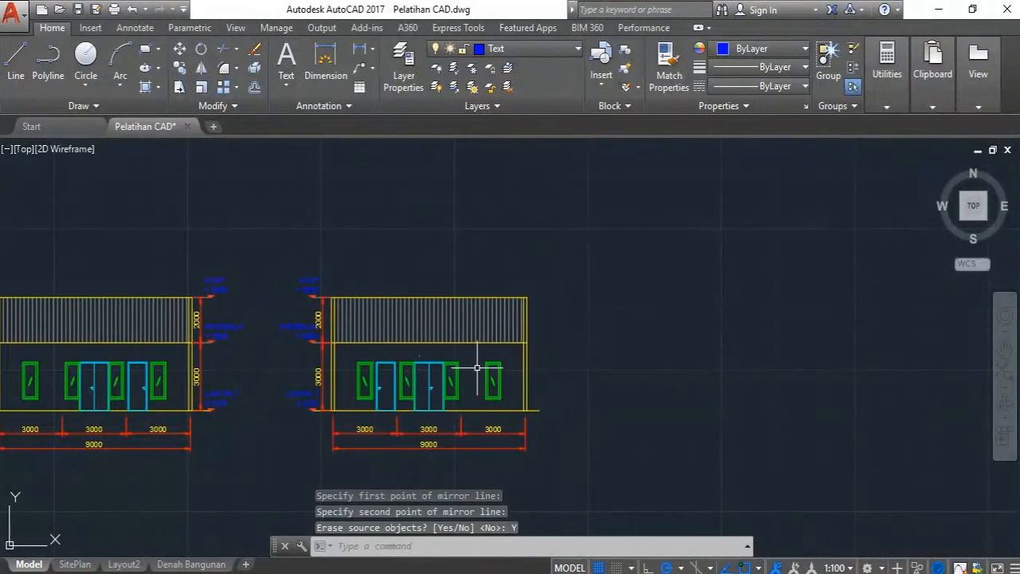
Delete all doors and windows from the mirrored elevation.
middle_click_drag(468, 349, 503, 352)
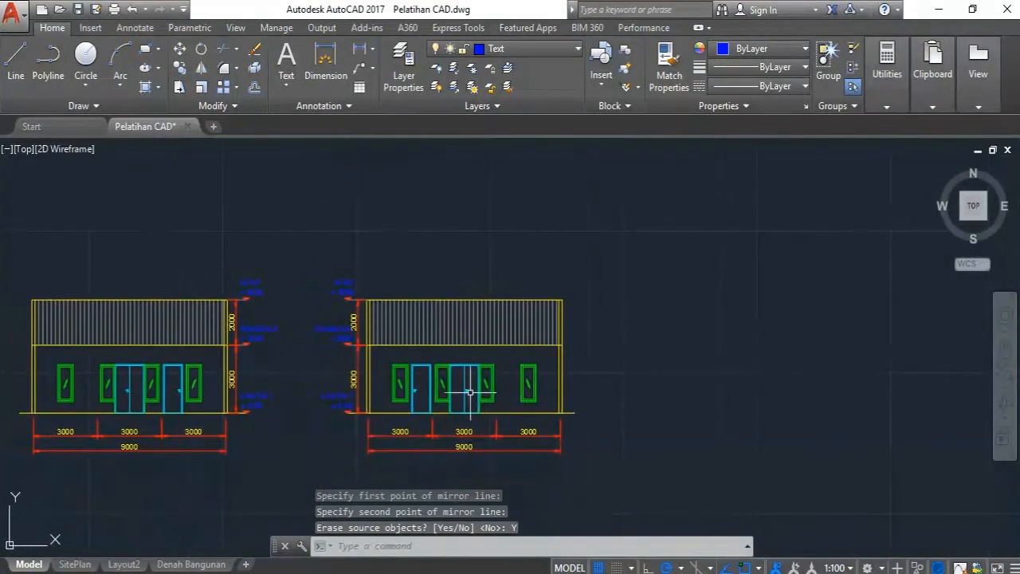
scroll(497, 358, "up", 2)
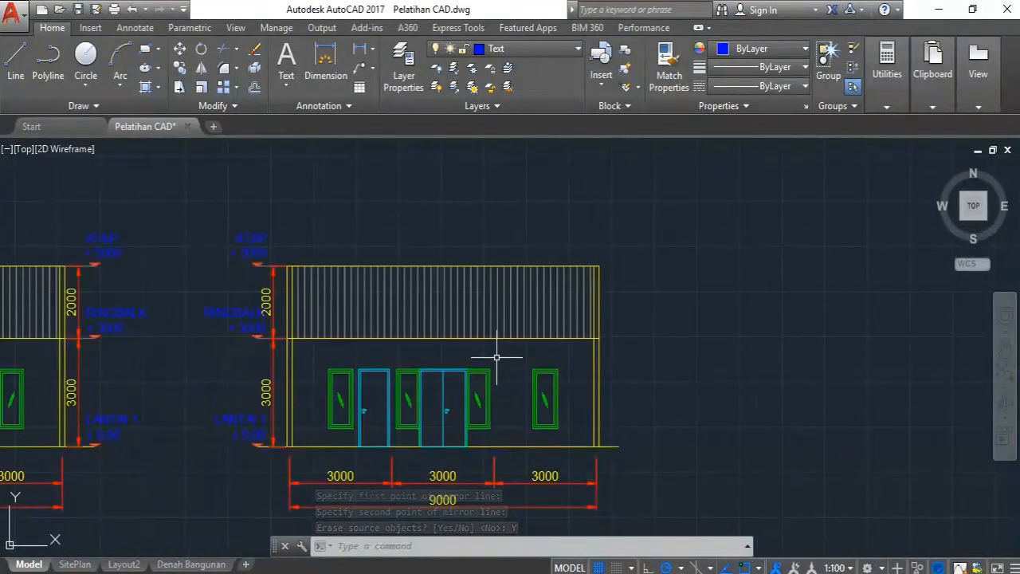
scroll(496, 357, "down", 2)
left_click(546, 353)
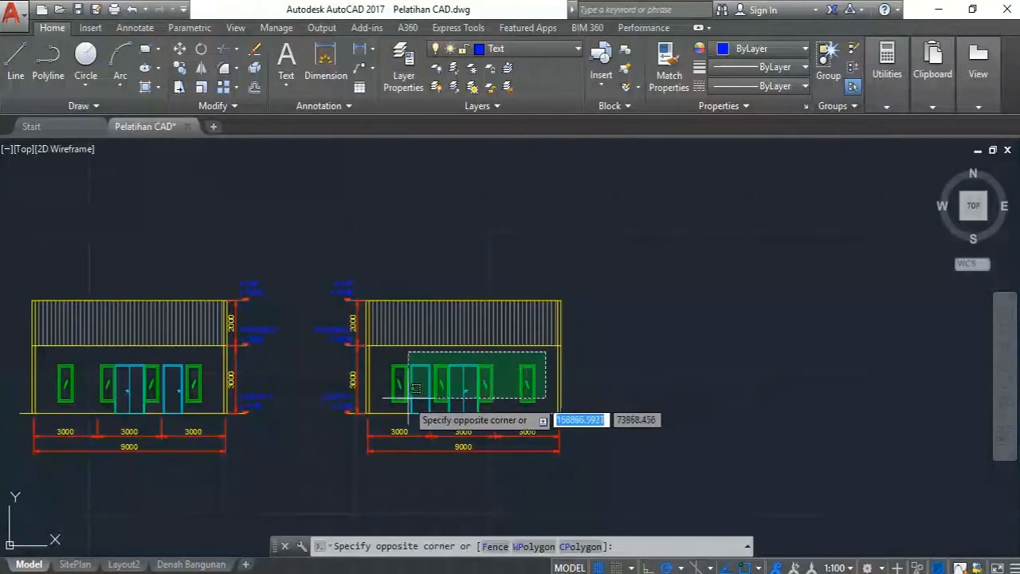
left_click(393, 396)
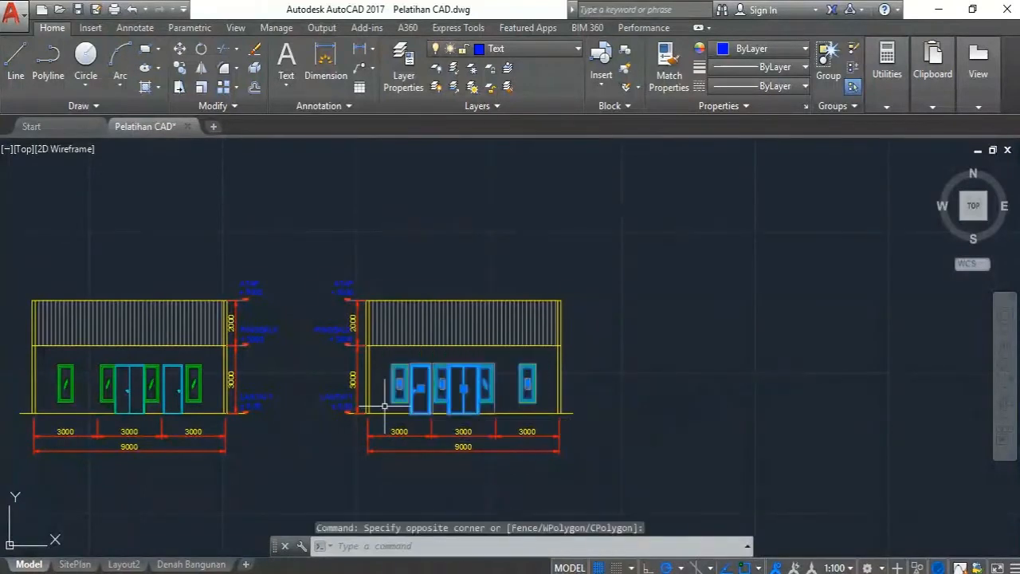
key("Delete")
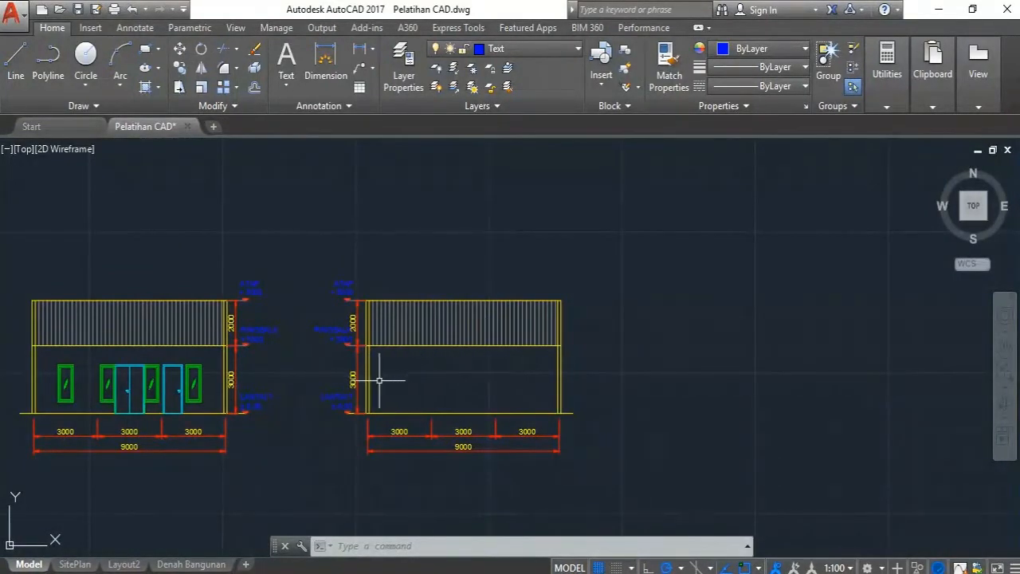
Examine the wall segments along axis E at the garden end of the floor plan.
scroll(380, 380, "down", 4)
middle_click_drag(313, 278, 357, 383)
scroll(328, 215, "up", 4)
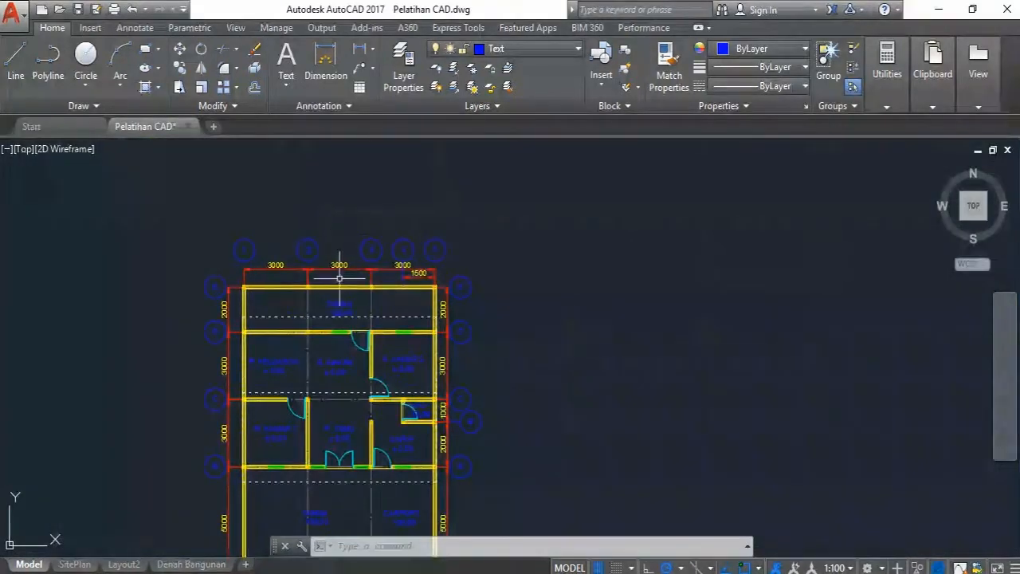
scroll(340, 277, "up", 4)
left_click(365, 293)
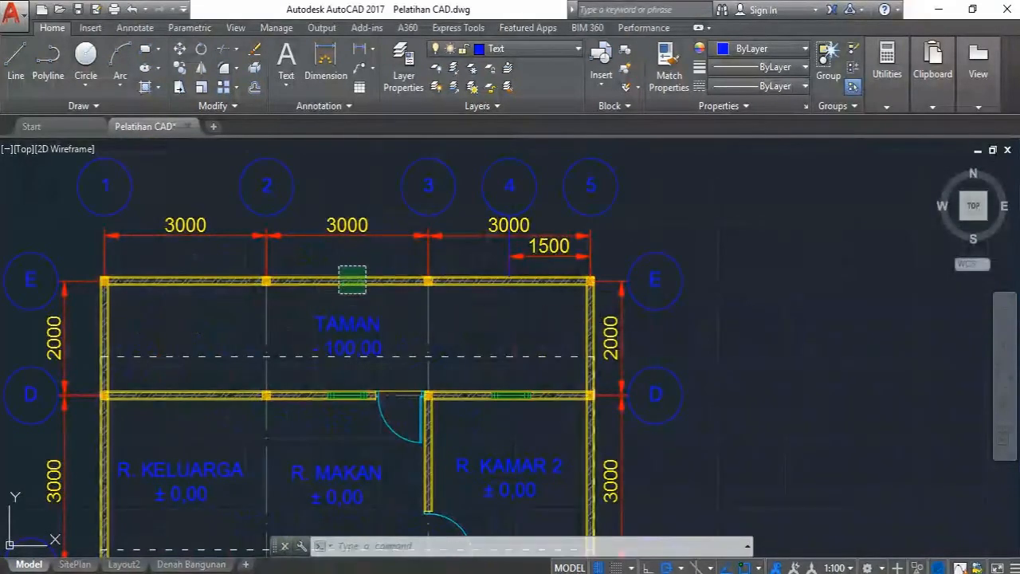
left_click(339, 267)
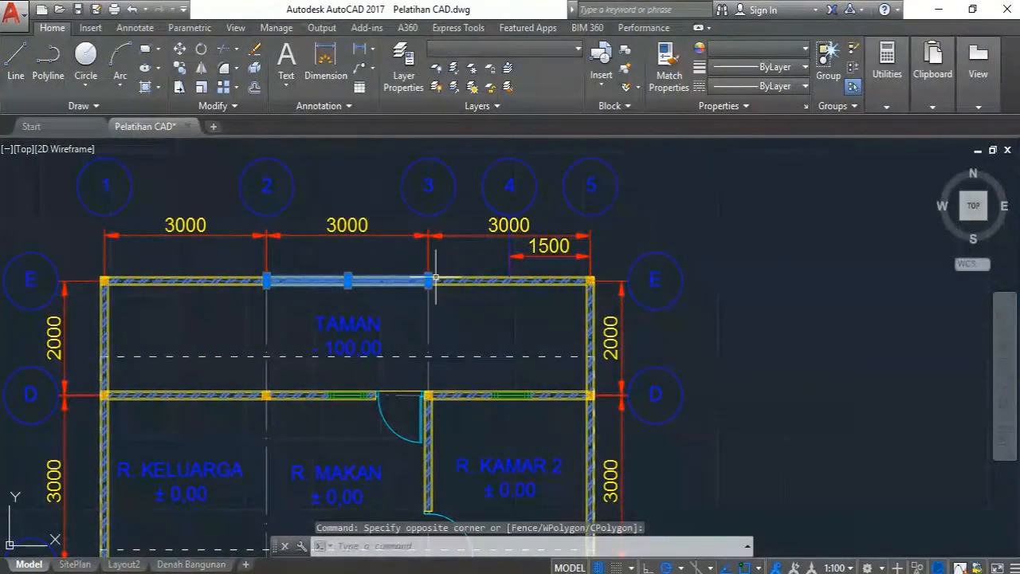
left_click(470, 252)
left_click(451, 294)
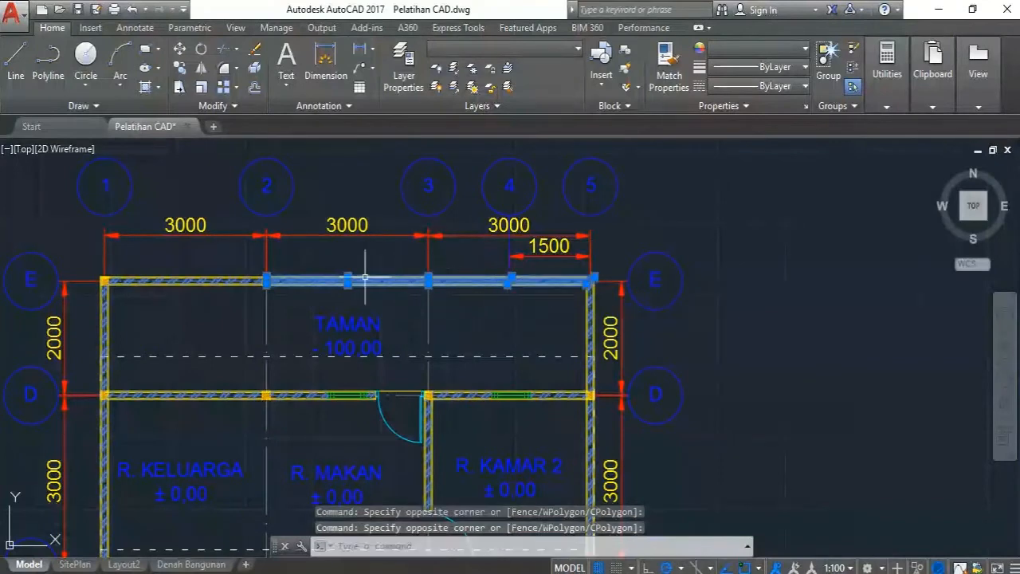
left_click(215, 265)
left_click(187, 297)
key("Escape")
scroll(206, 260, "down", 9)
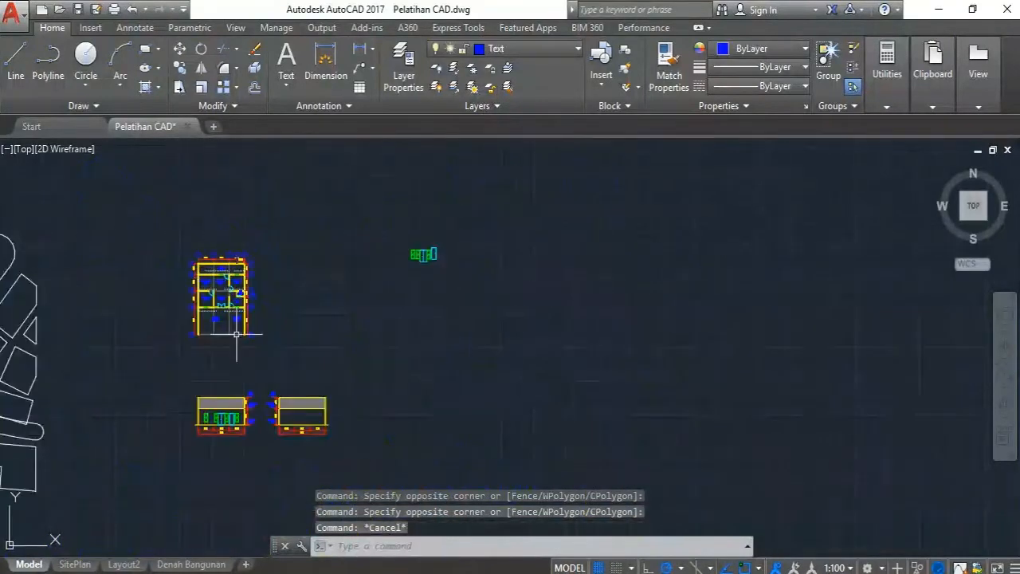
Delete the three 3000 bay dimensions below the mirrored elevation.
scroll(274, 417, "up", 6)
scroll(446, 352, "up", 1)
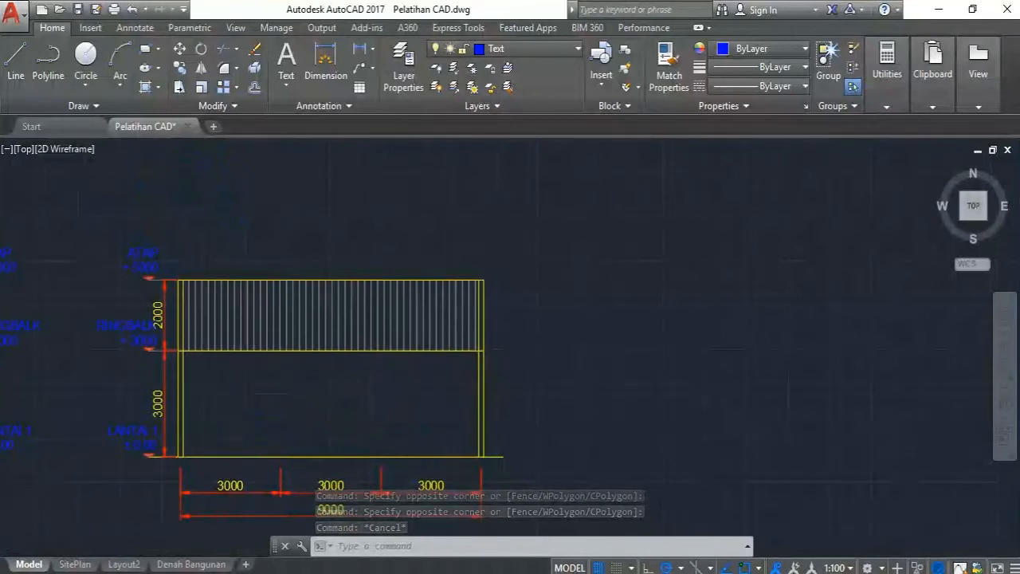
scroll(257, 310, "down", 2)
scroll(209, 349, "up", 2)
scroll(326, 284, "down", 2)
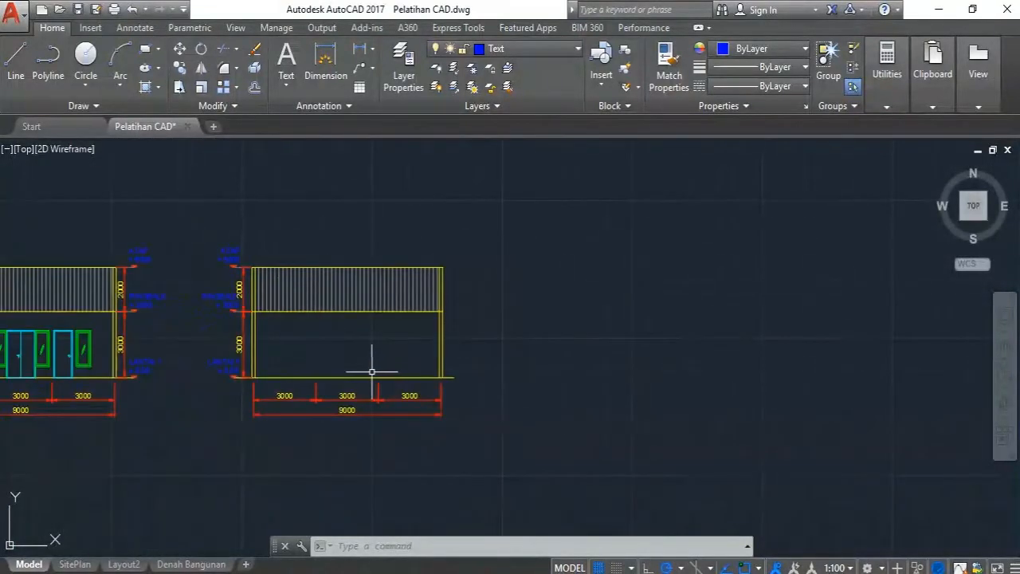
scroll(371, 371, "up", 2)
left_click(406, 423)
left_click(365, 389)
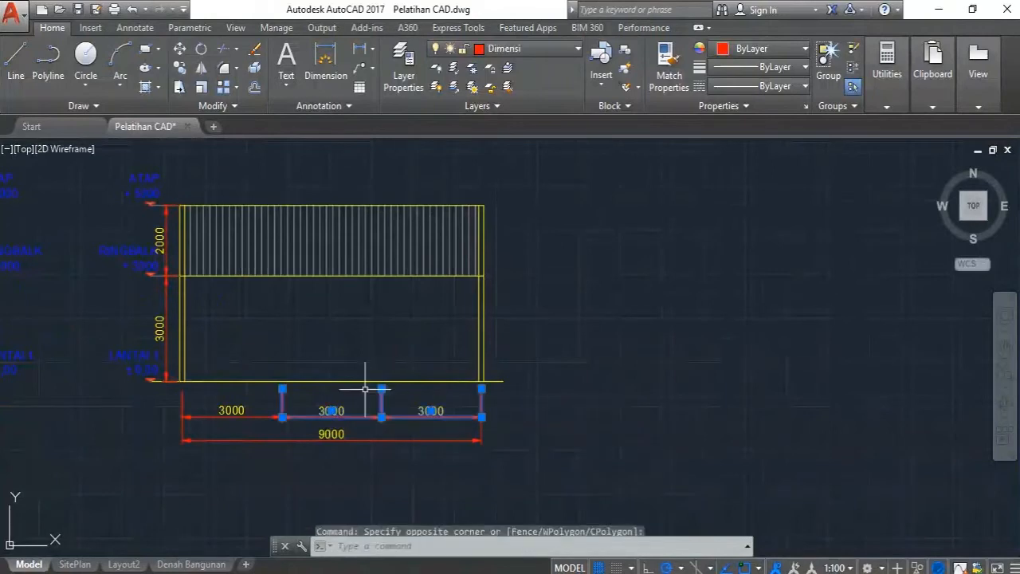
left_click(373, 392)
left_click(227, 417)
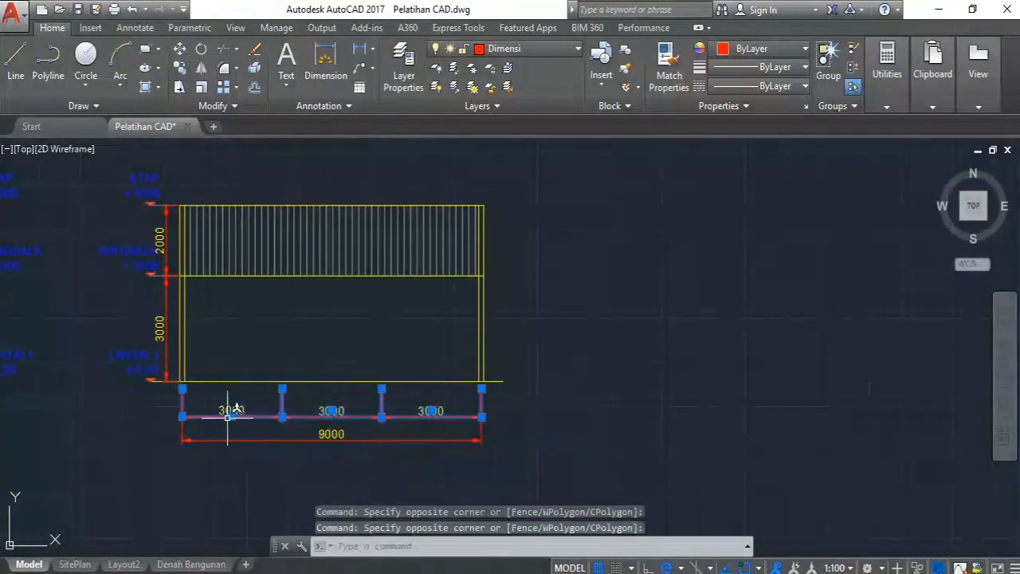
key("Delete")
Move the overall 9000 dimension line closer to the ground line of the mirrored elevation.
left_click(330, 467)
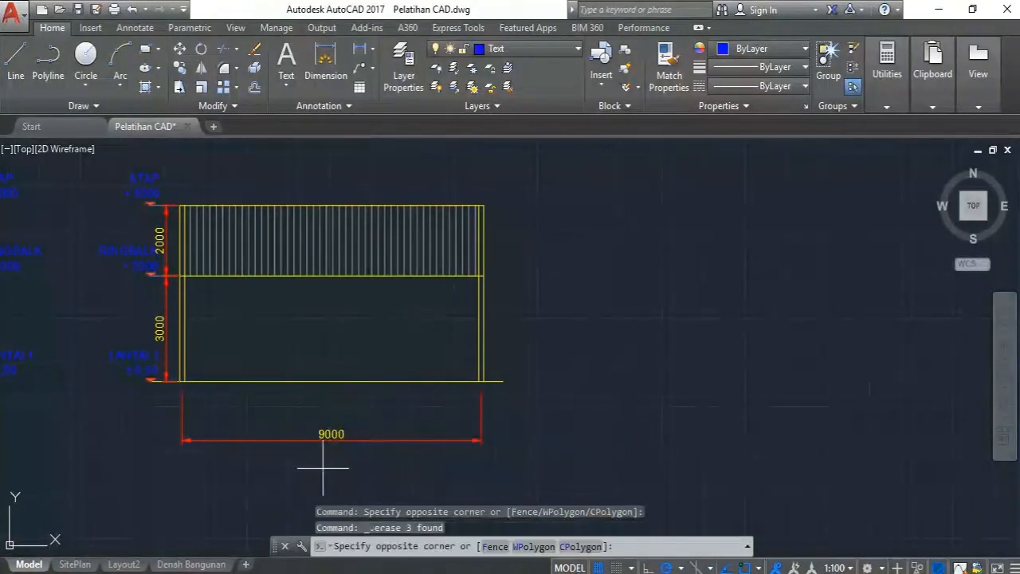
left_click(296, 422)
left_click(332, 434)
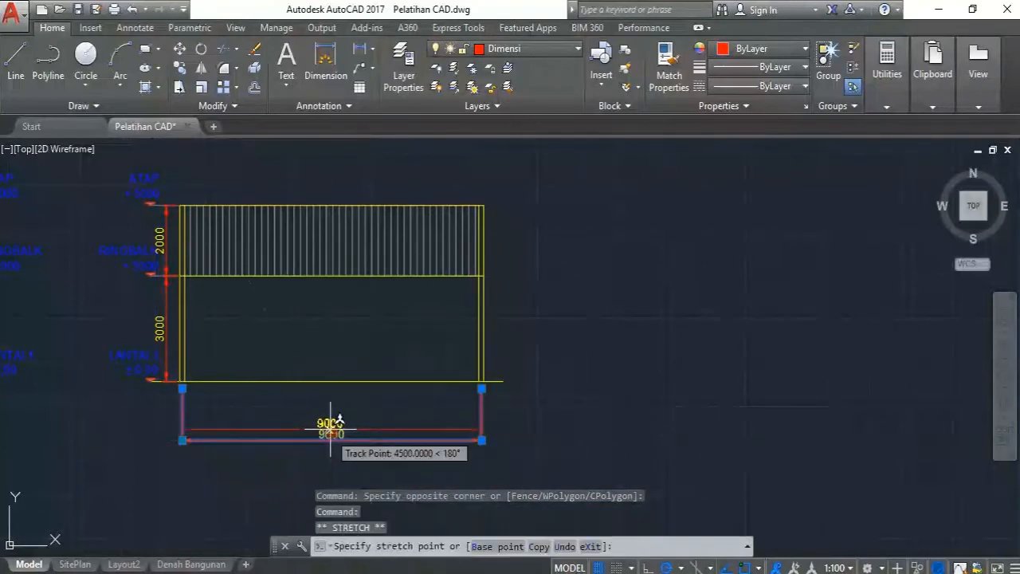
key("Escape")
scroll(370, 418, "down", 3)
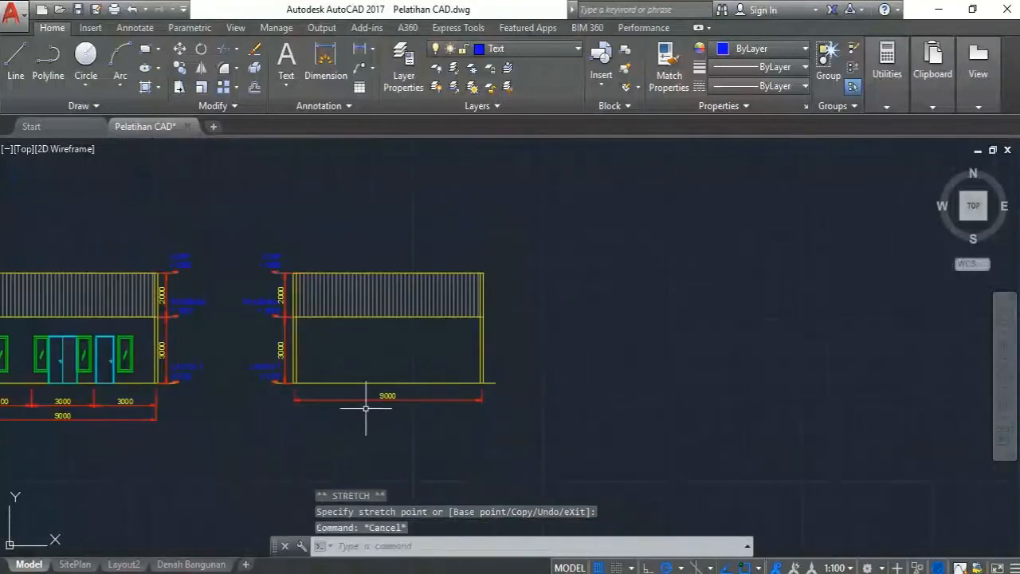
scroll(394, 409, "up", 1)
scroll(425, 358, "down", 2)
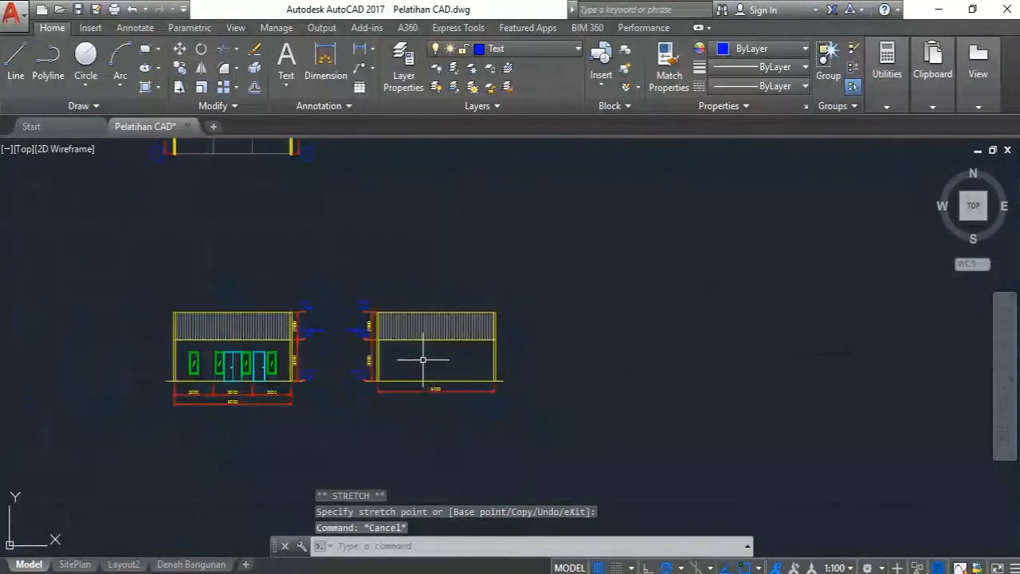
scroll(287, 358, "up", 2)
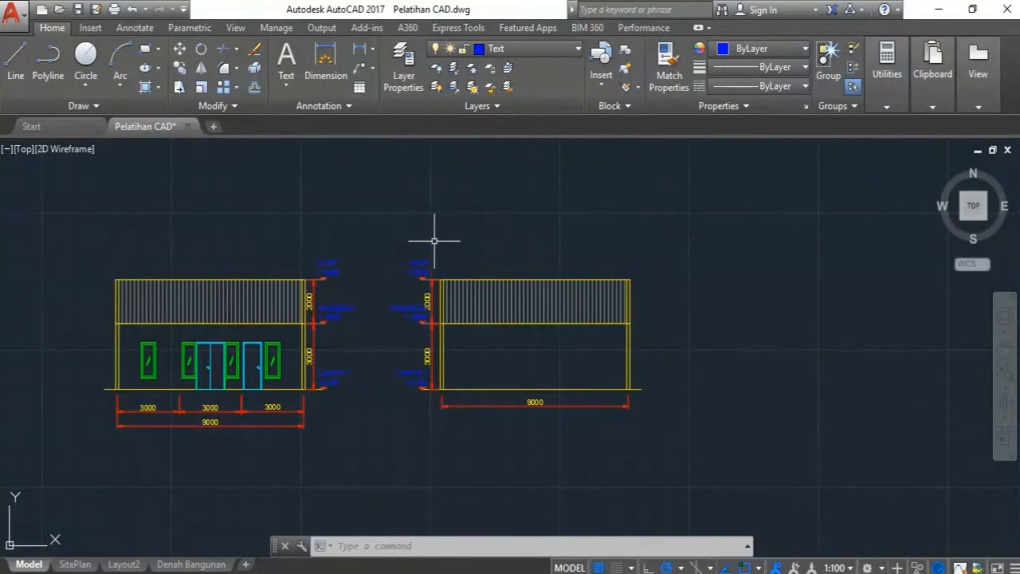
Mirror the height dimensions and level labels to the elevation's right side about its roof midpoint, excluding the ground line and erasing the source objects.
scroll(442, 279, "up", 2)
scroll(411, 264, "up", 1)
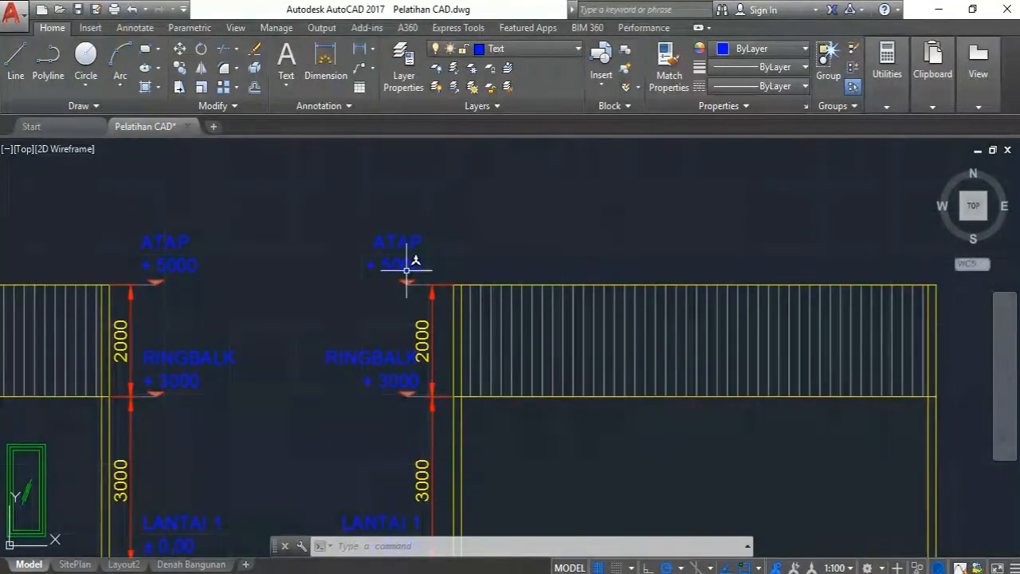
scroll(408, 257, "down", 1)
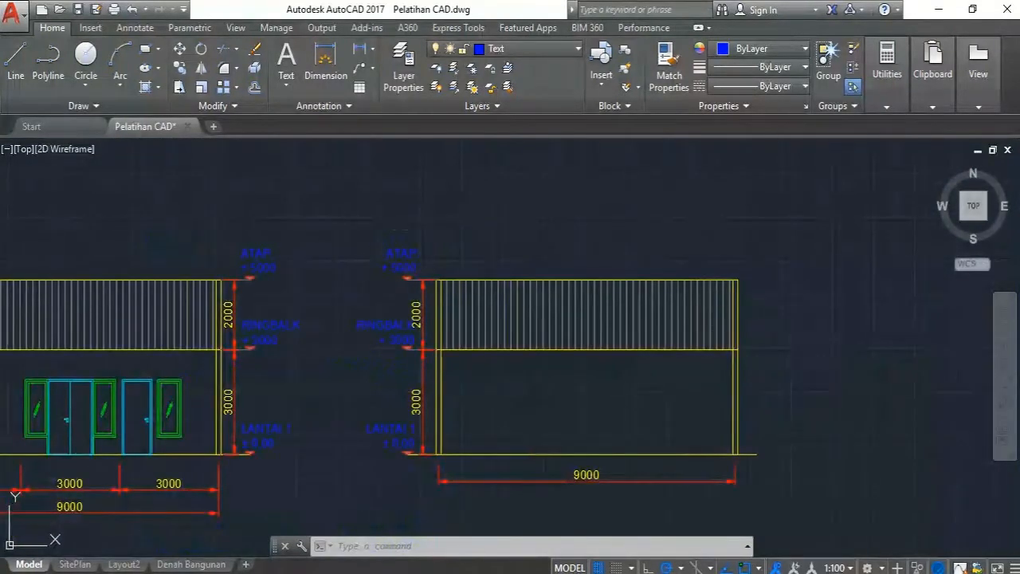
left_click(428, 229)
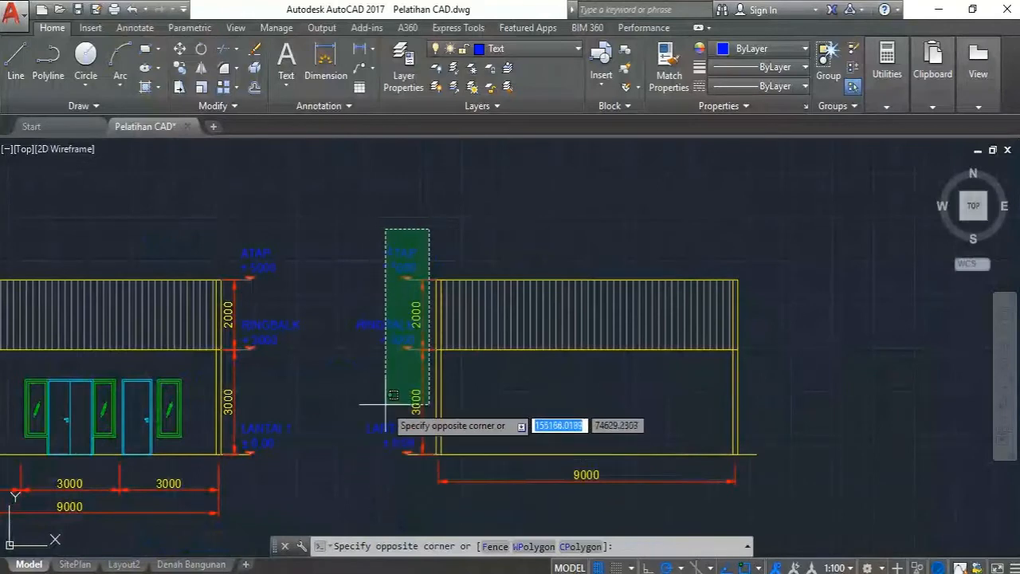
left_click(376, 405)
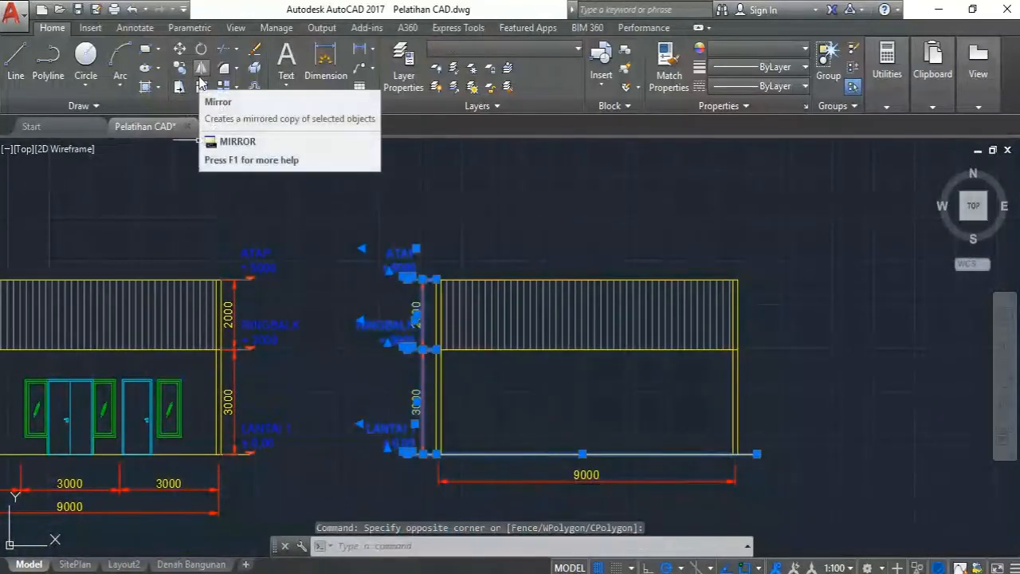
left_click(557, 439)
left_click(528, 463)
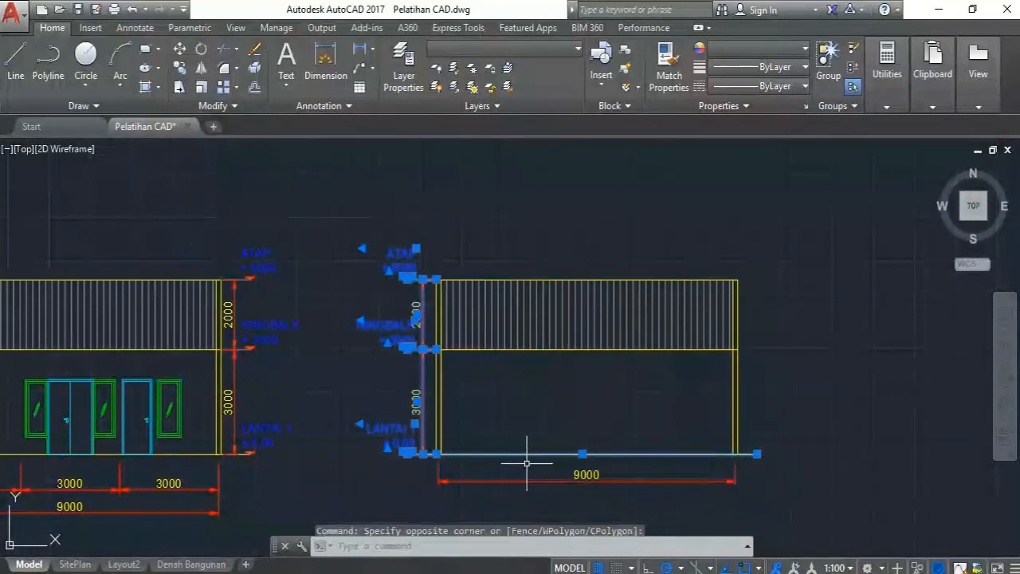
left_click(496, 414, "shift")
left_click(478, 464, "shift")
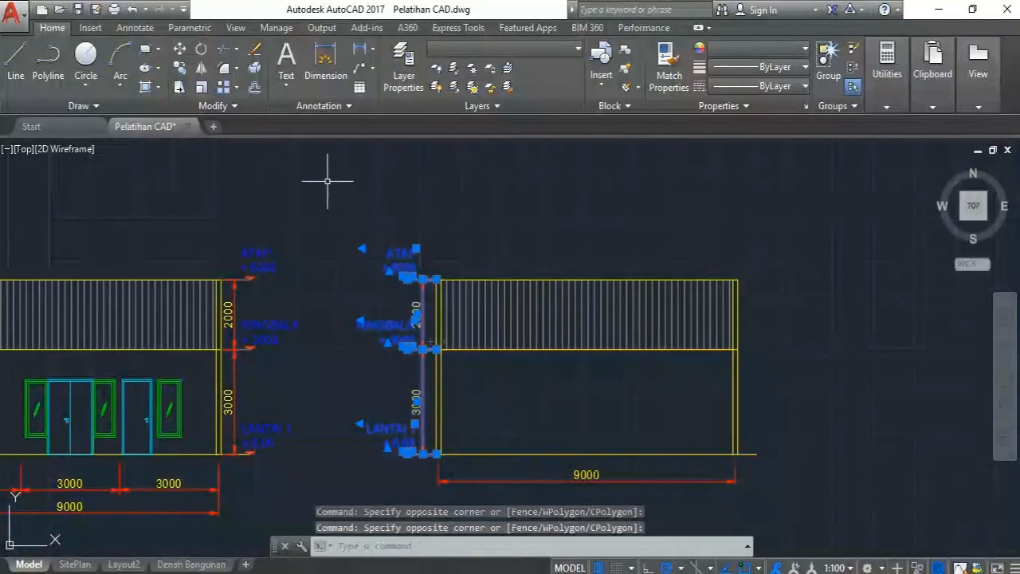
left_click(201, 68)
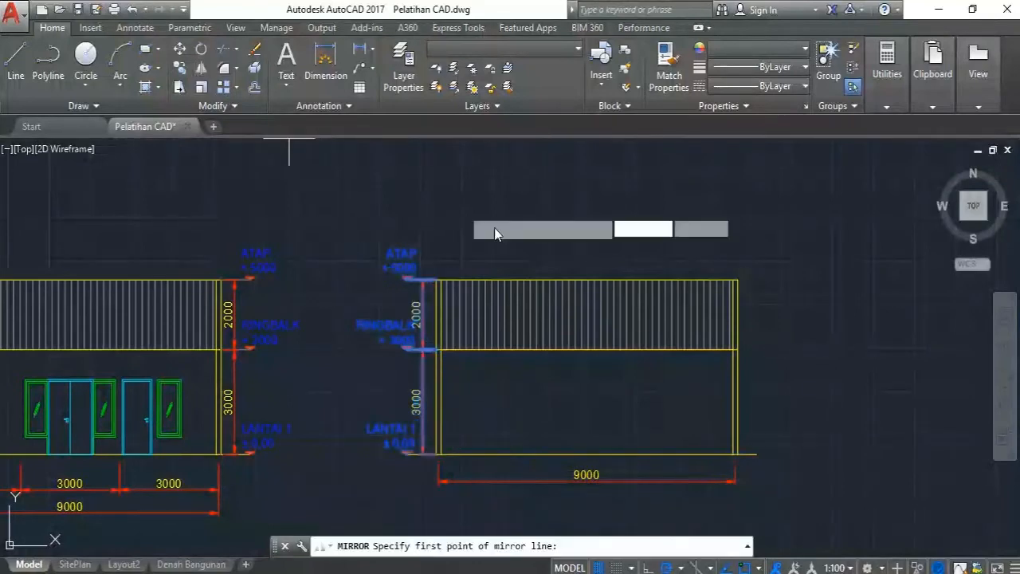
left_click(587, 280)
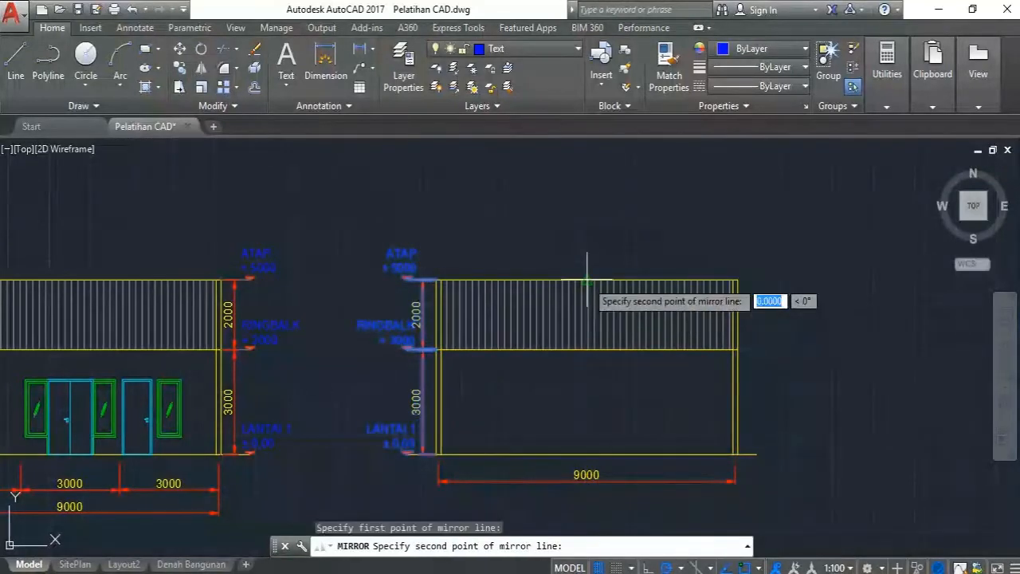
left_click(586, 431)
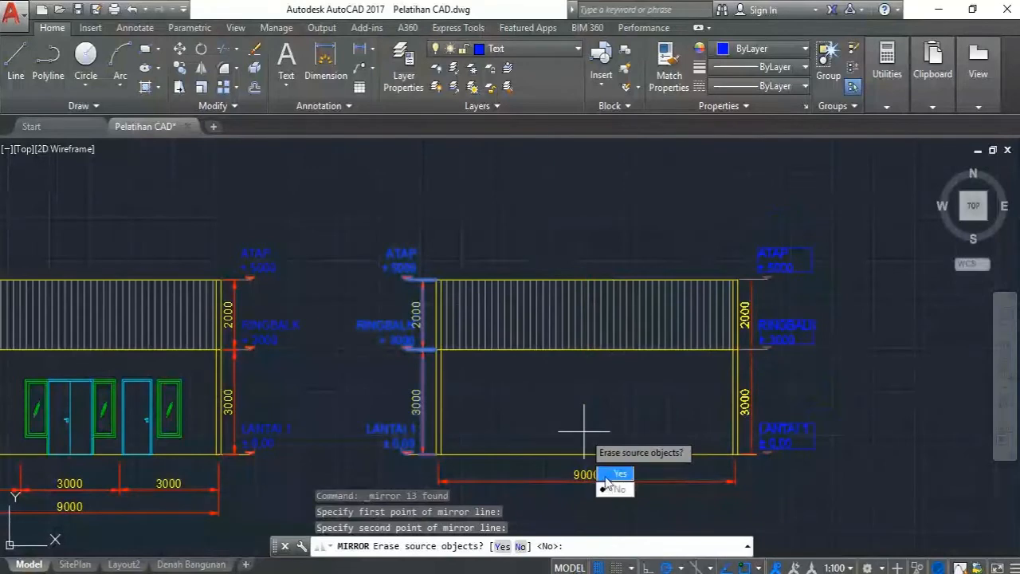
left_click(618, 473)
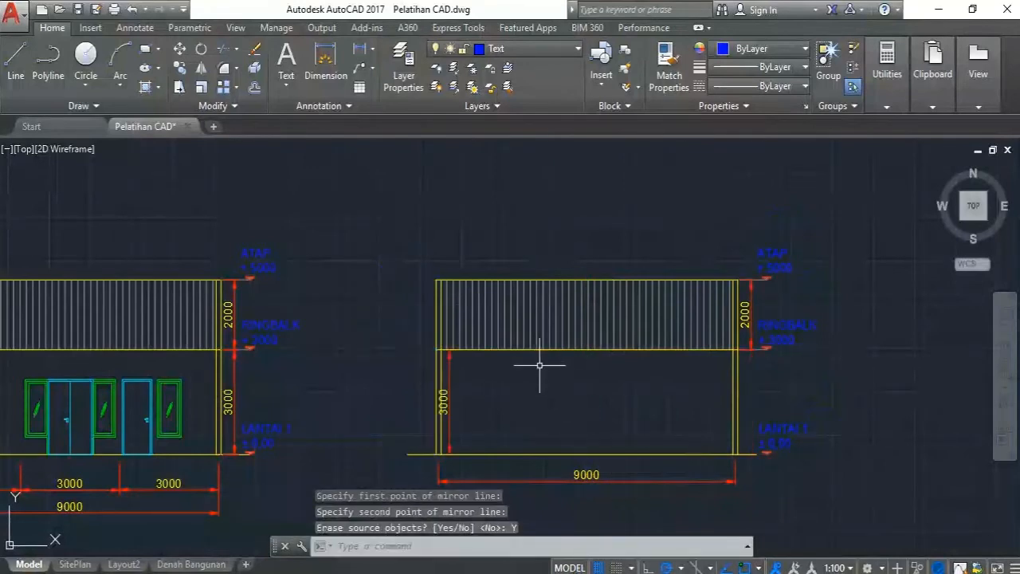
Reposition the misplaced 3000 height dimension outside the elevation's right wall, in line with the 2000 dimension above.
left_click(449, 391)
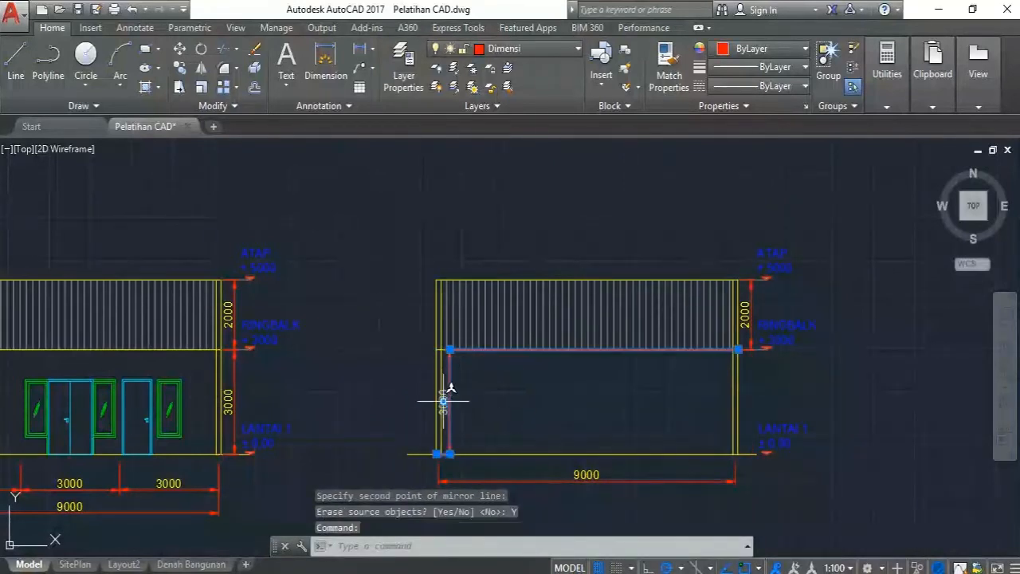
left_click(443, 401)
scroll(753, 344, "up", 4)
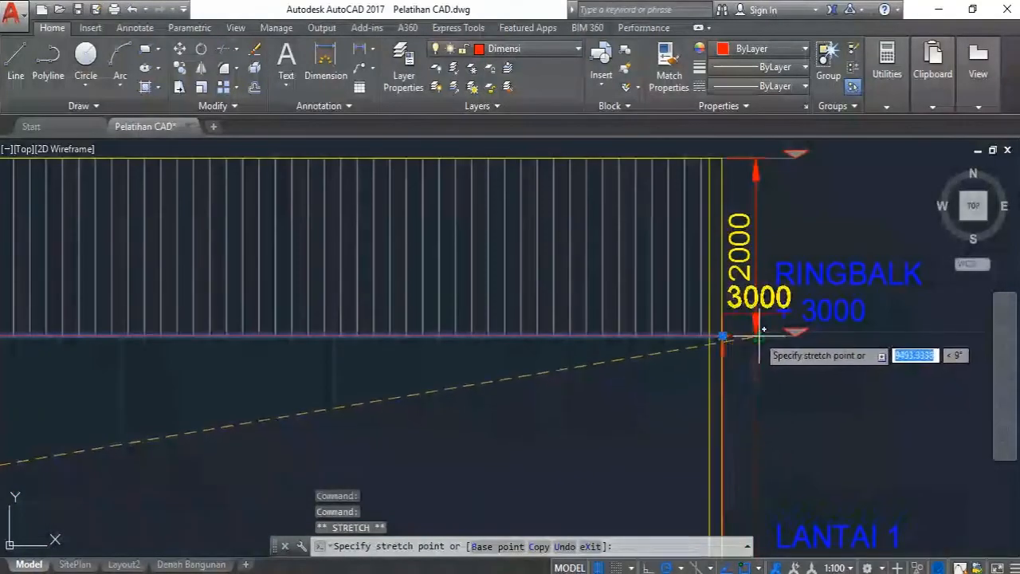
left_click(753, 480)
scroll(763, 346, "down", 4)
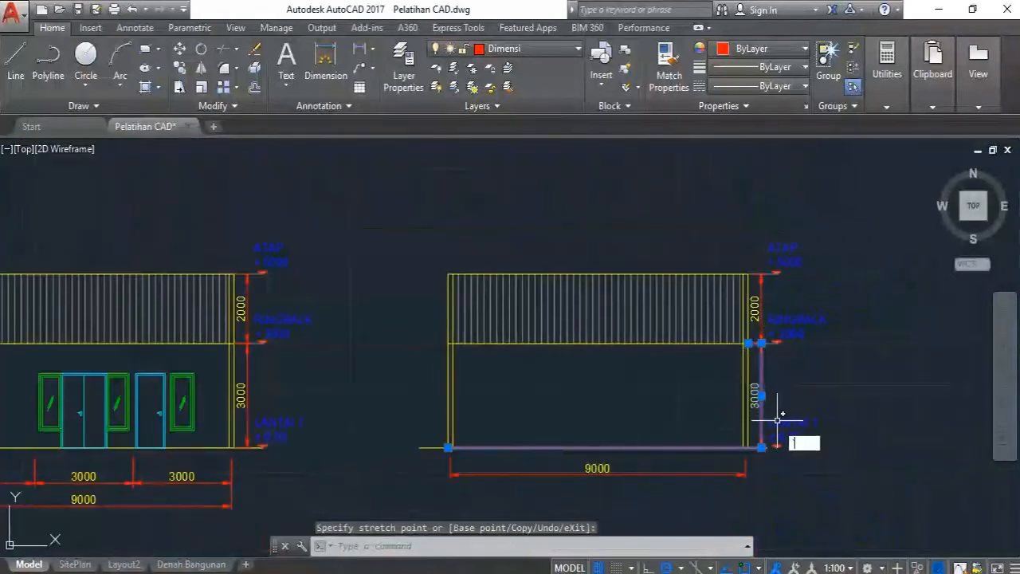
key("Escape")
middle_click_drag(791, 425, 676, 391)
middle_click_drag(717, 289, 704, 283)
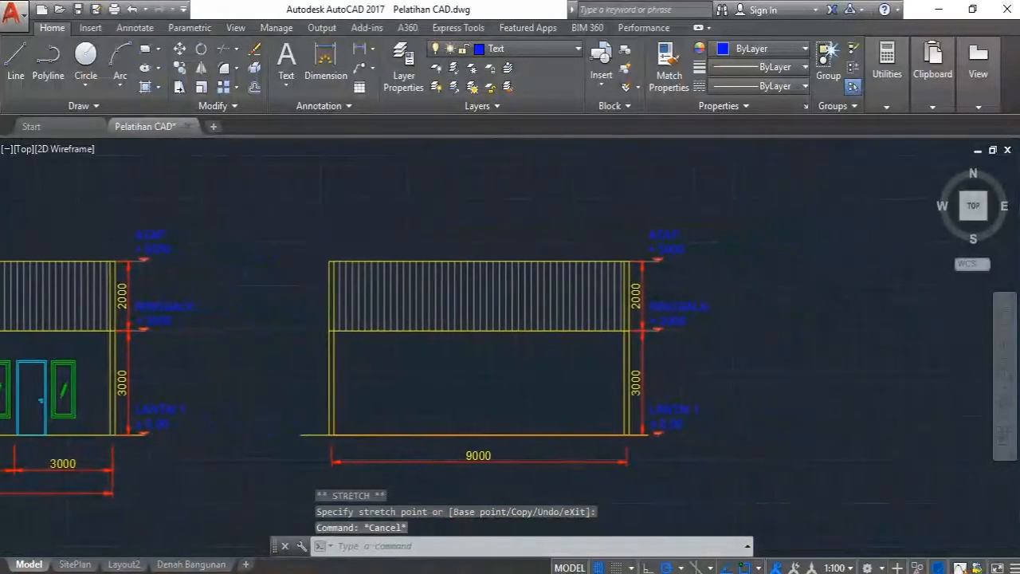
Move the complete opposite elevation with its dimensions and level labels horizontally closer to the front elevation.
scroll(706, 289, "down", 2)
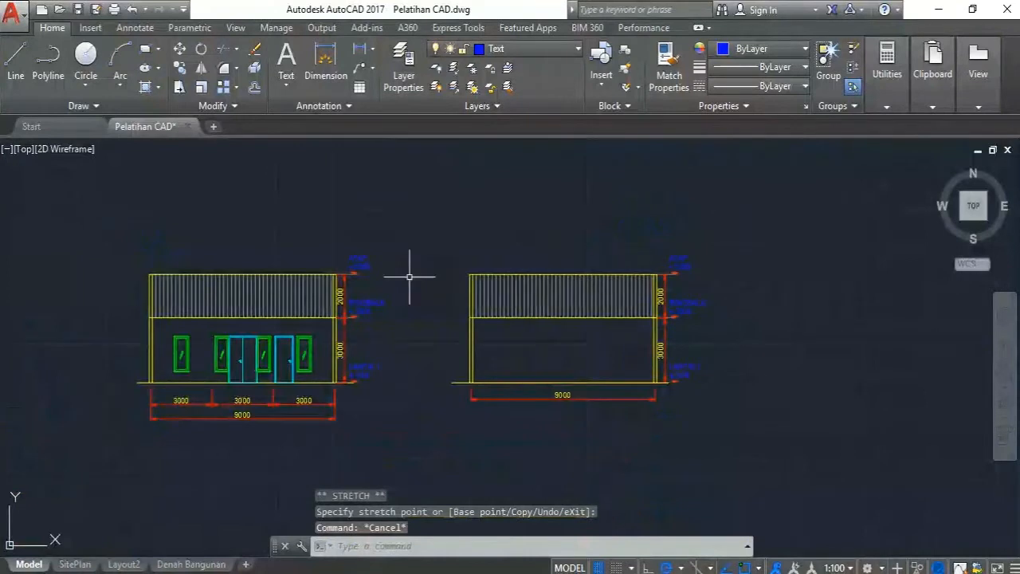
left_click(725, 220)
left_click(423, 445)
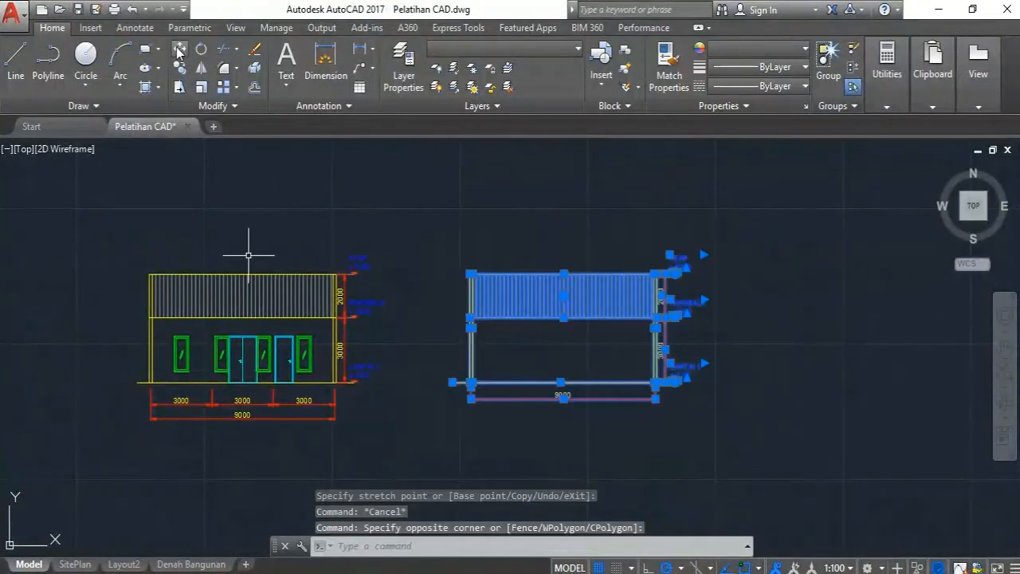
left_click(179, 50)
left_click(562, 231)
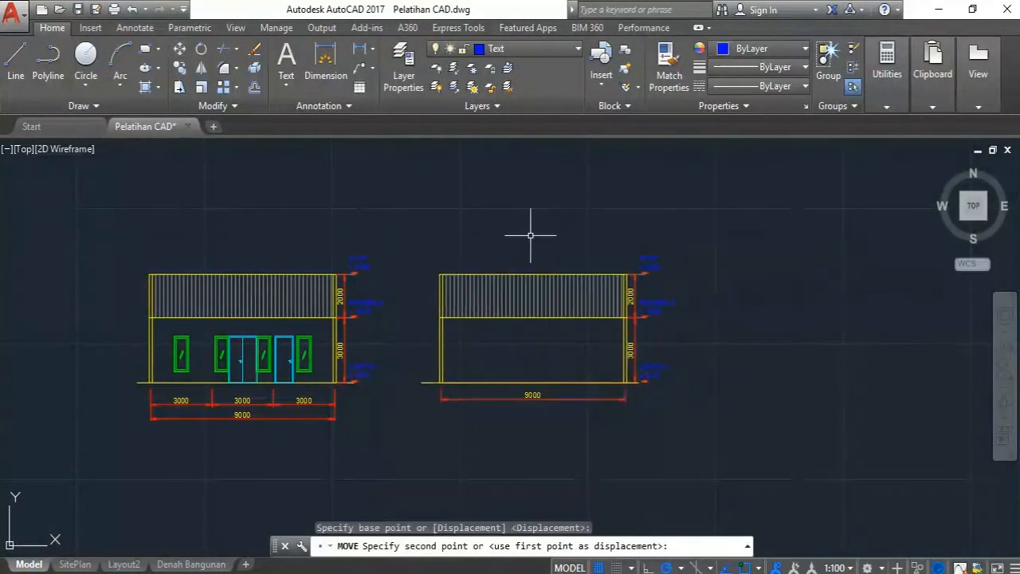
left_click(530, 235)
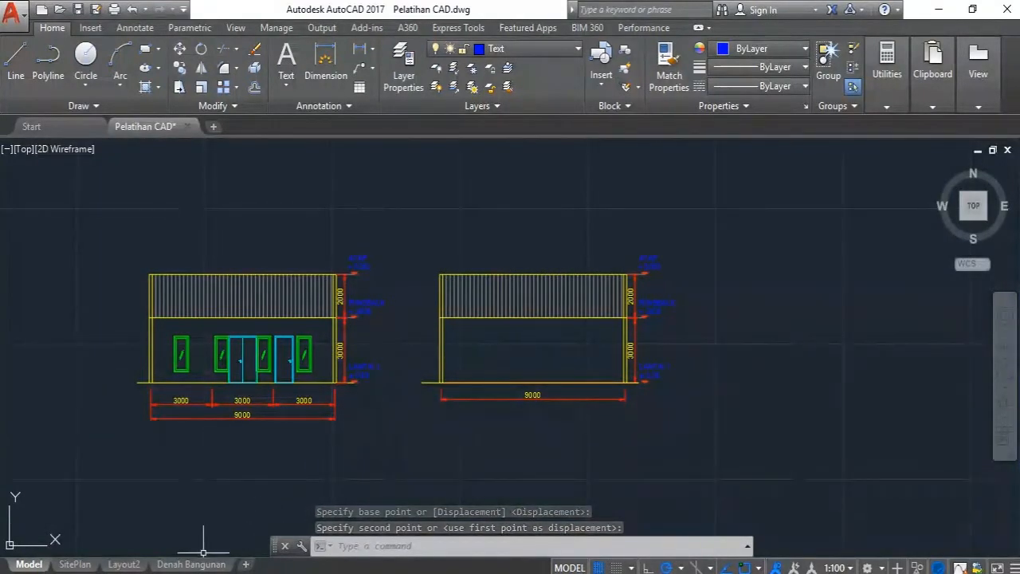
Create a copy of the Denah Bangunan layout and place it after the last layout.
mouse_move(202, 562)
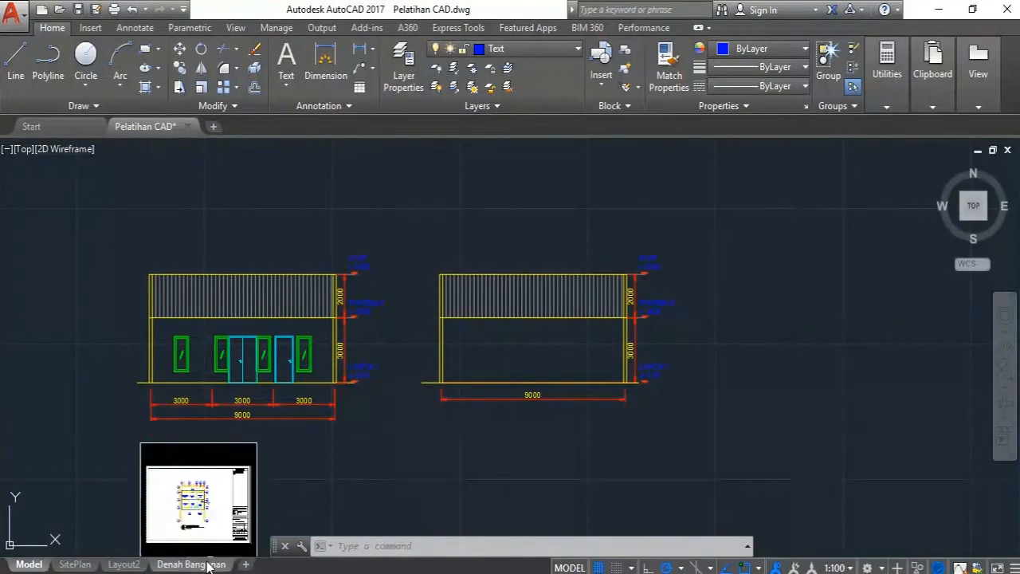
right_click(207, 564)
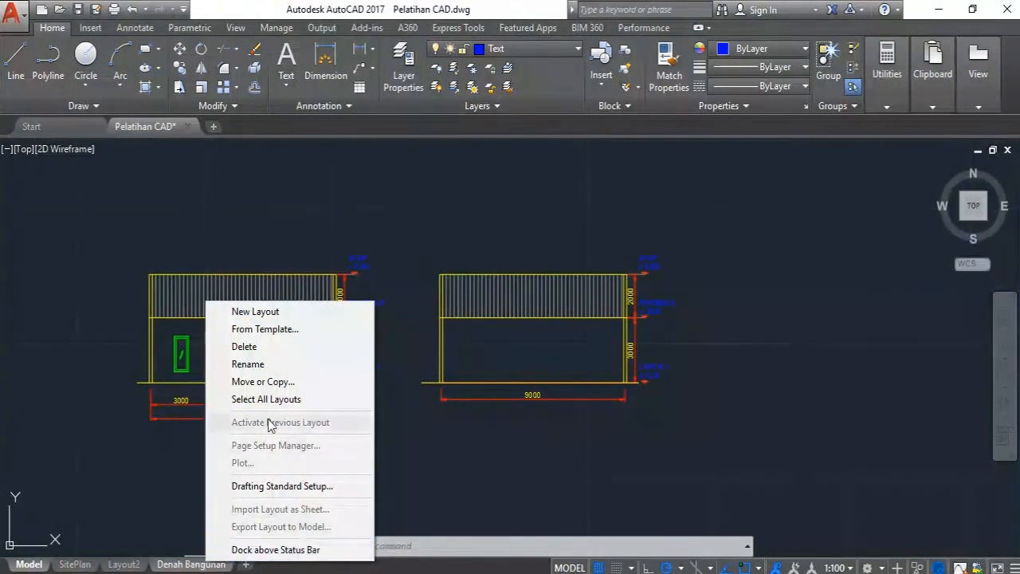
left_click(285, 382)
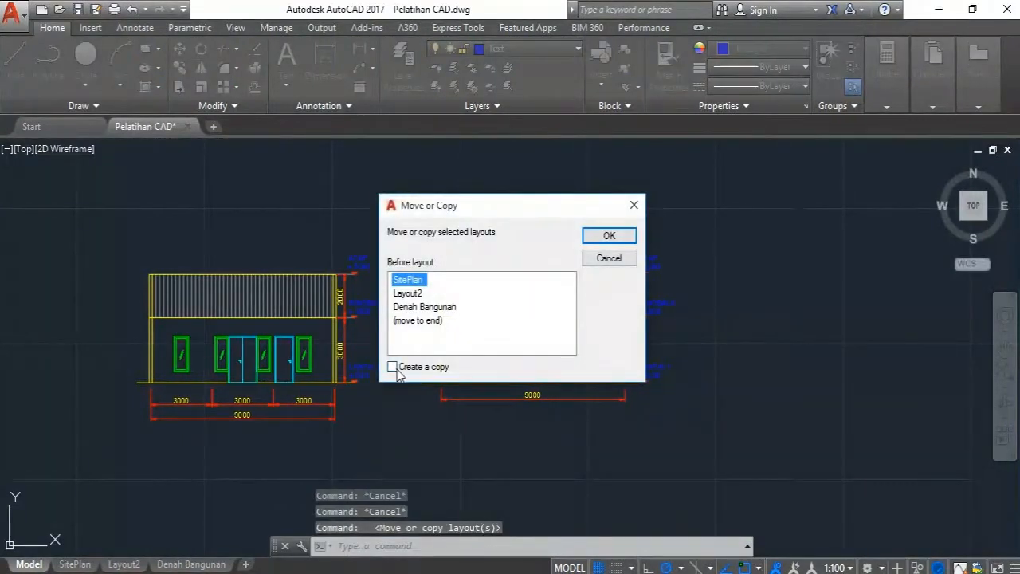
left_click(421, 322)
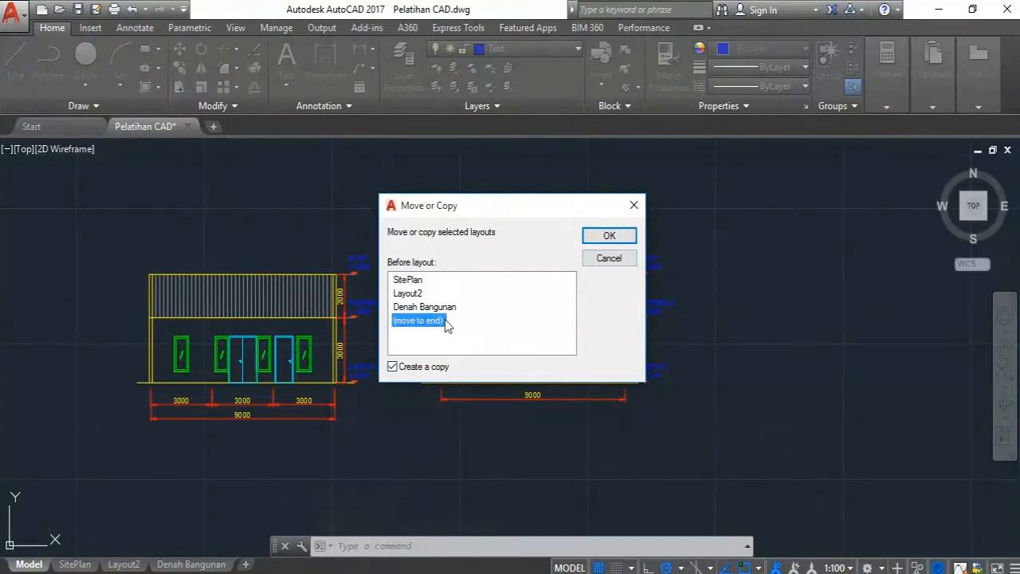
left_click(610, 237)
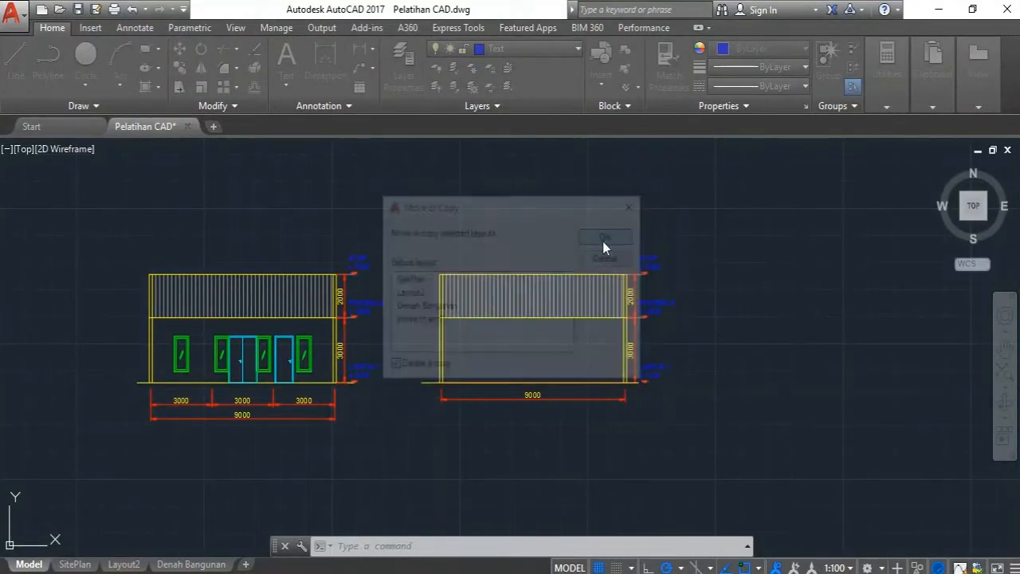
Rename the copied Denah Bangunan layout as "Tampak depan & belakang".
mouse_move(301, 564)
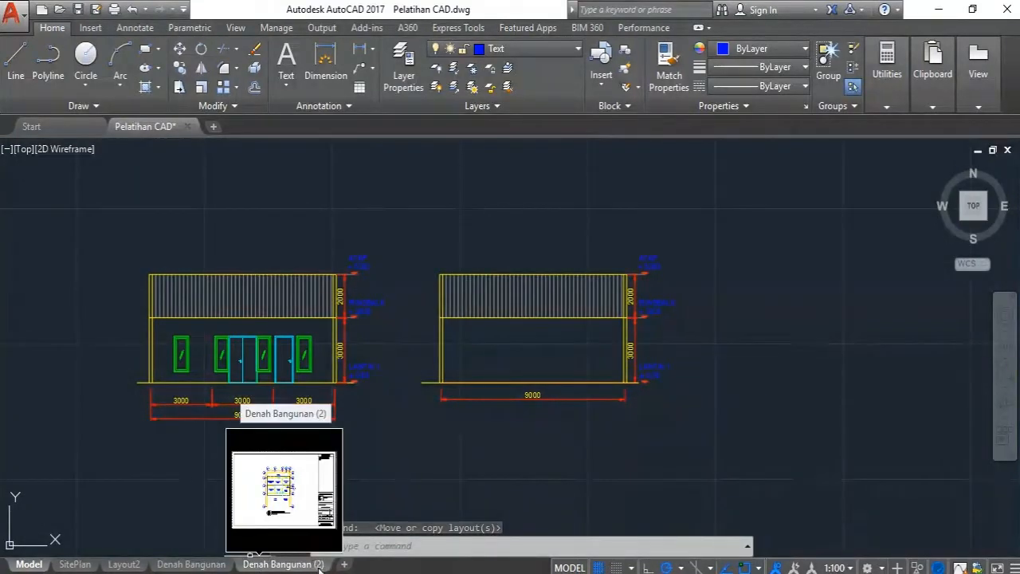
left_click(279, 564)
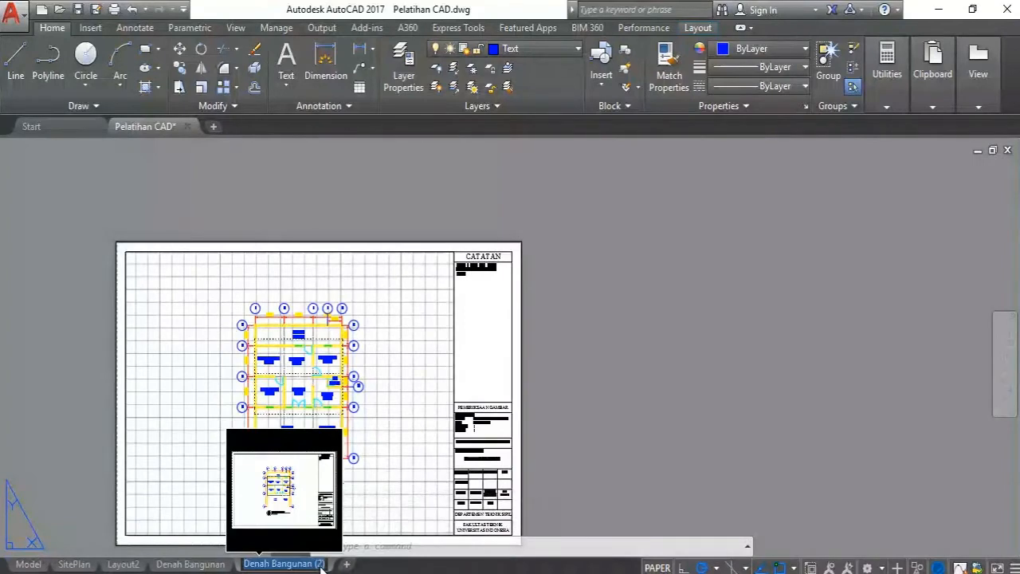
type("Tampa")
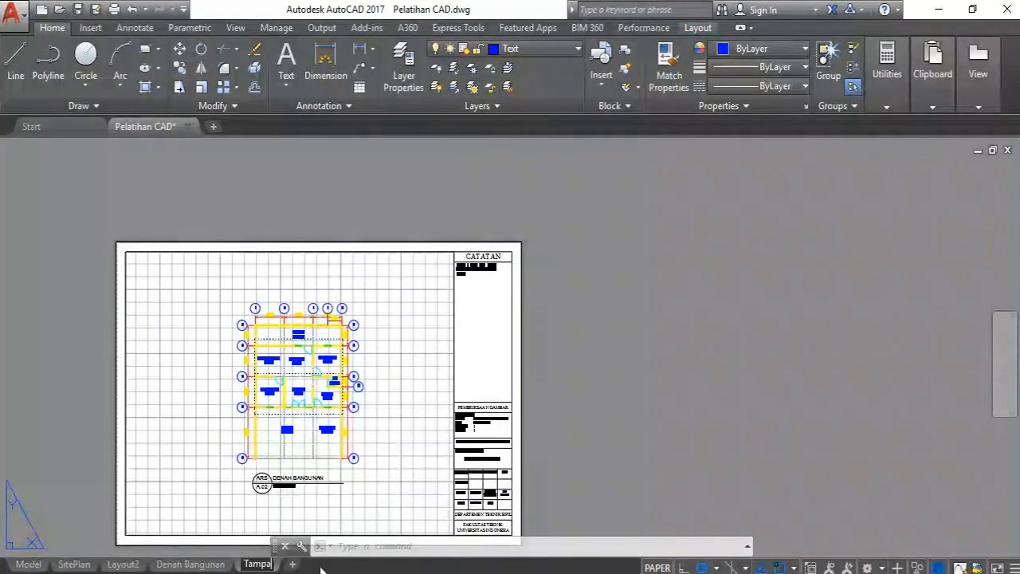
type("k depan")
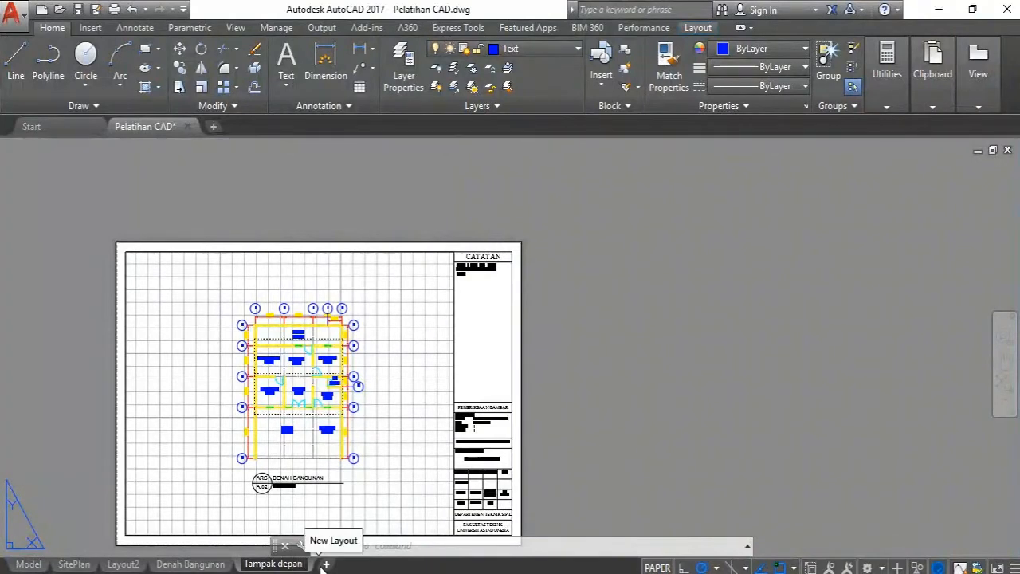
type(" & bela")
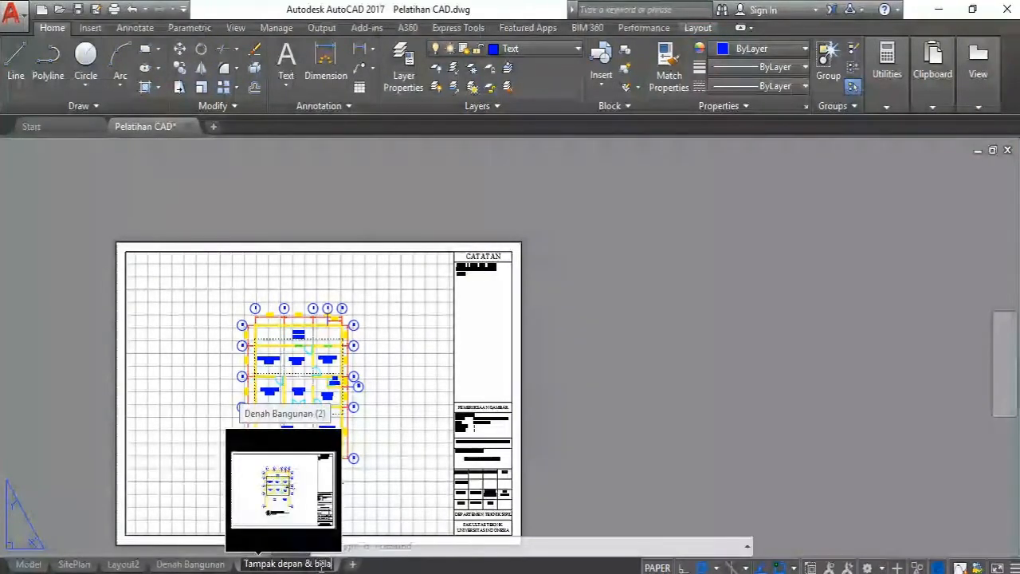
type("kang")
key("Return")
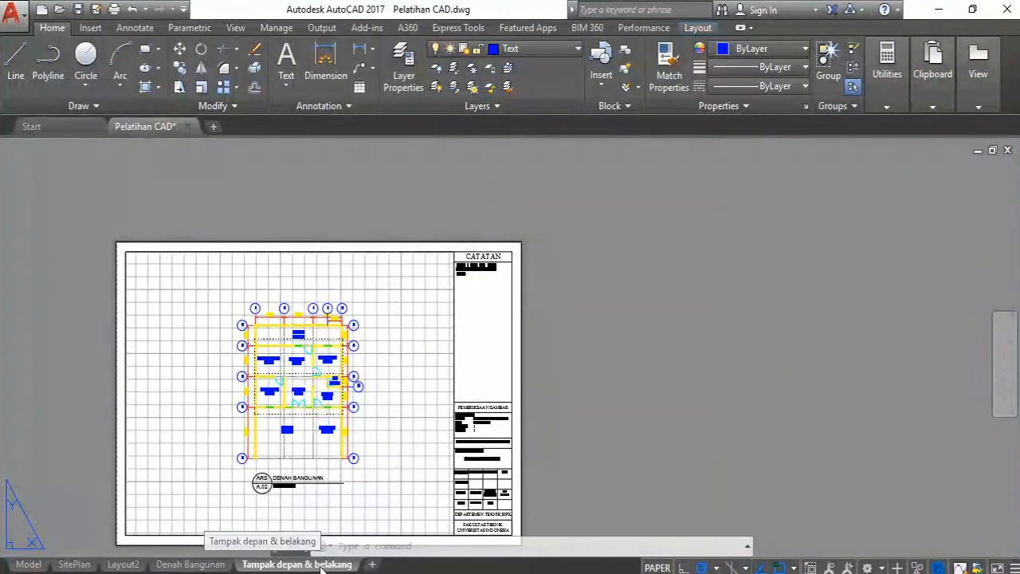
Activate the sheet's viewport, bring both elevations into it side by side and set its scale to 1:100.
middle_click_drag(449, 386, 457, 361)
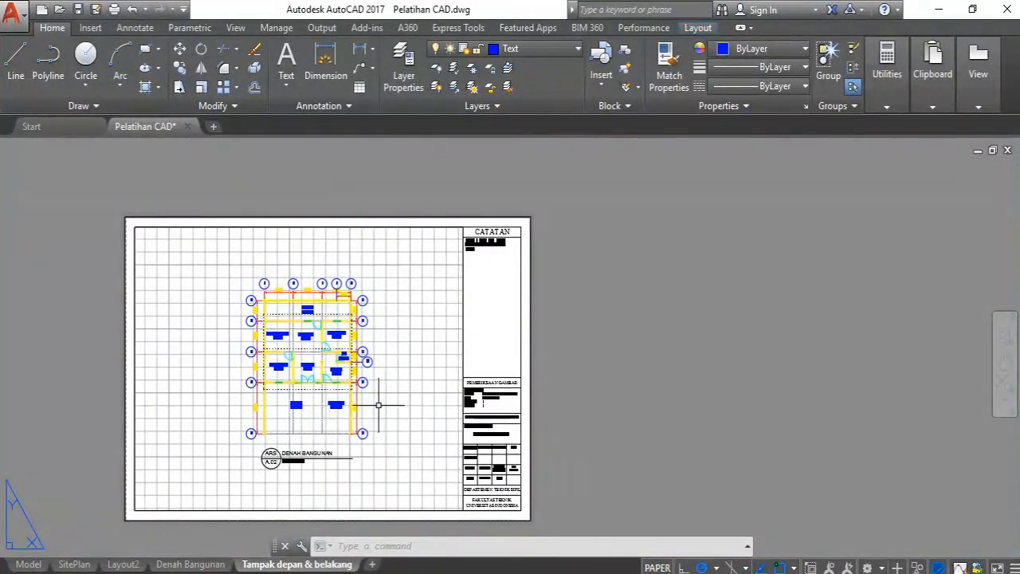
double_click(405, 302)
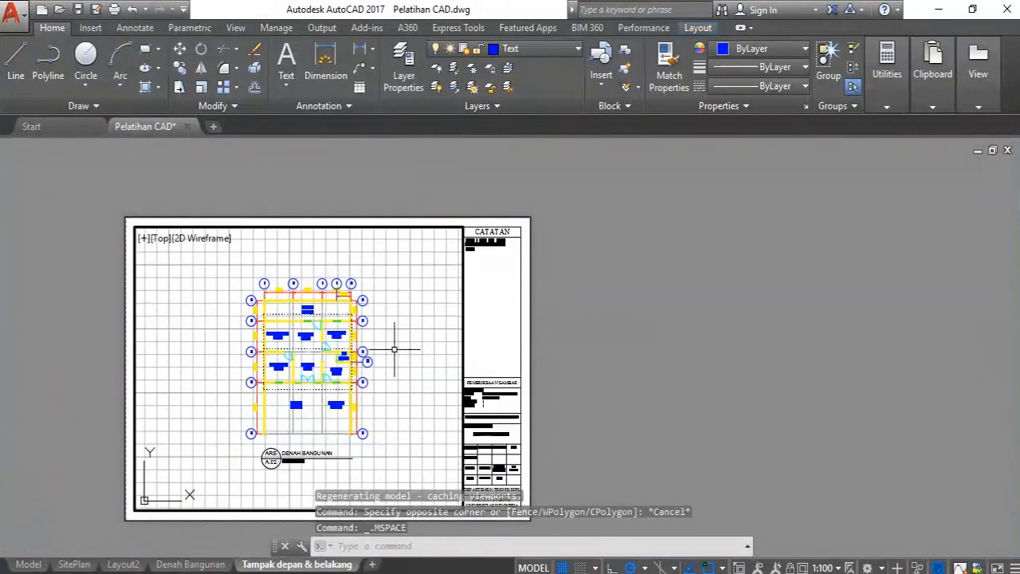
left_click(417, 289)
middle_click_drag(392, 290, 301, 275)
scroll(314, 286, "down", 5)
scroll(305, 403, "up", 5)
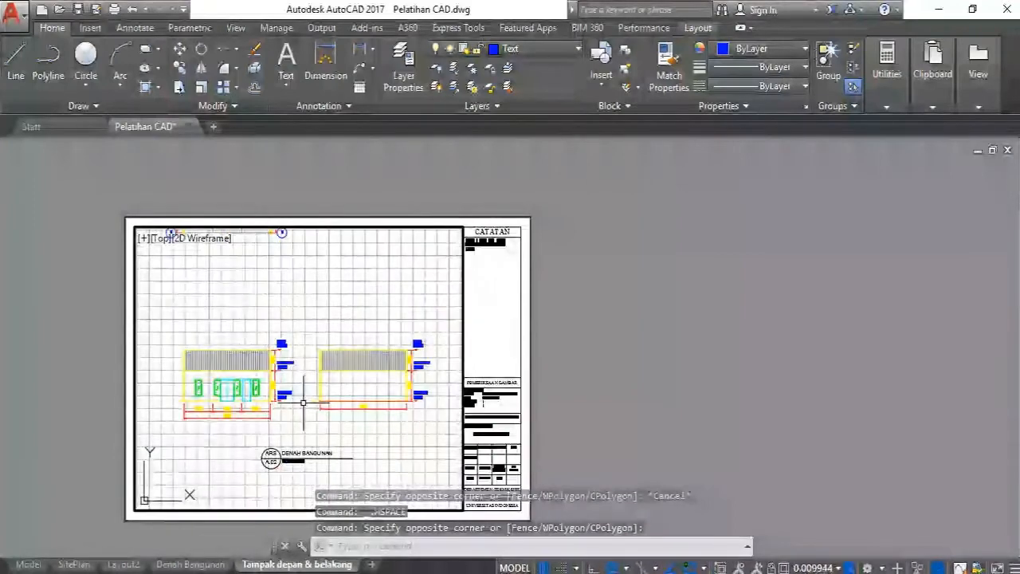
mouse_move(304, 402)
middle_mouse_down()
mouse_move(305, 372)
mouse_move(300, 390)
middle_mouse_up()
scroll(307, 368, "up", 4)
scroll(308, 364, "down", 4)
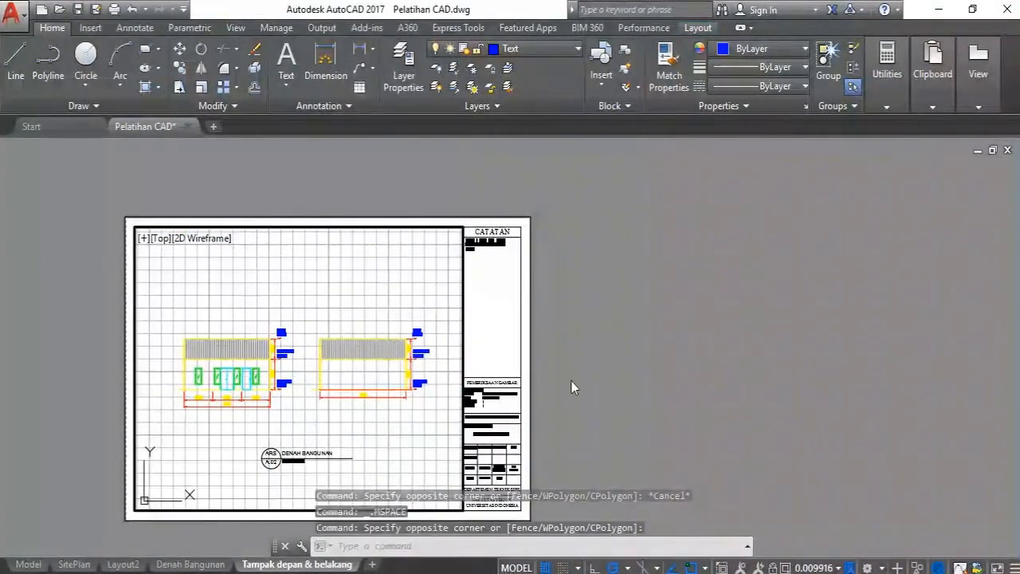
left_click(829, 567)
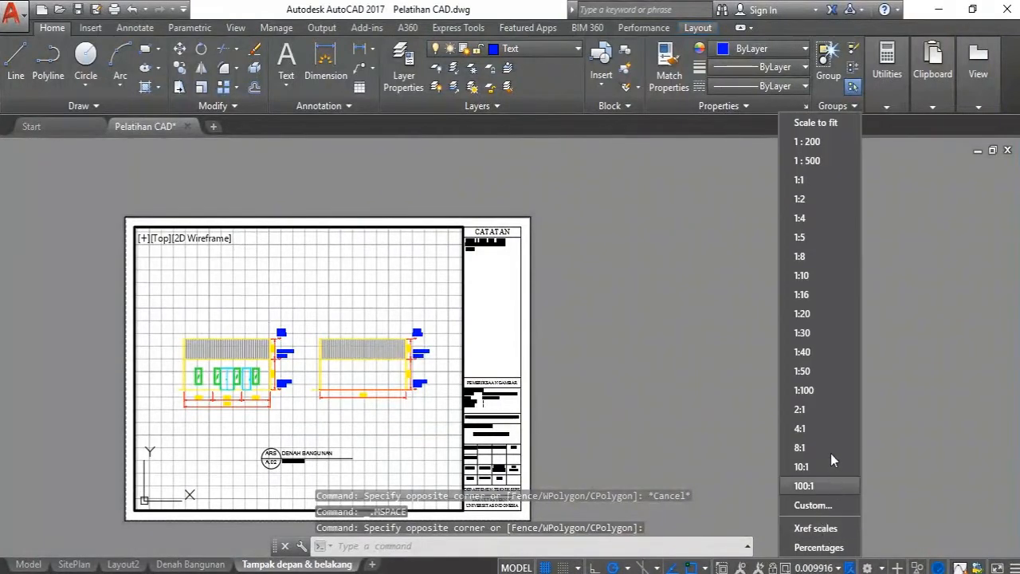
left_click(831, 392)
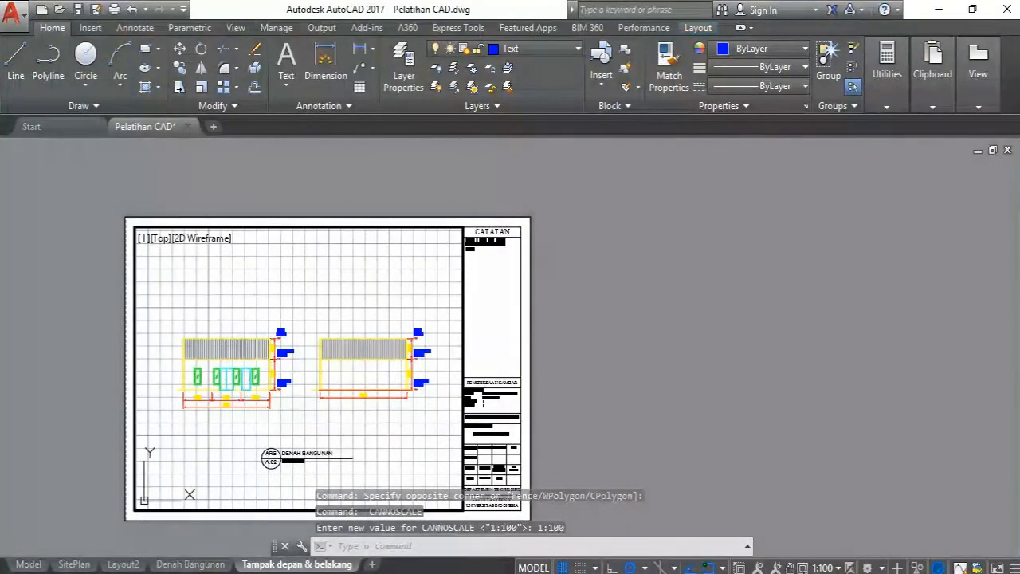
Try the viewport at a 1:50 scale, checking how the front and opposite elevations fit the sheet.
left_click(823, 567)
left_click(818, 371)
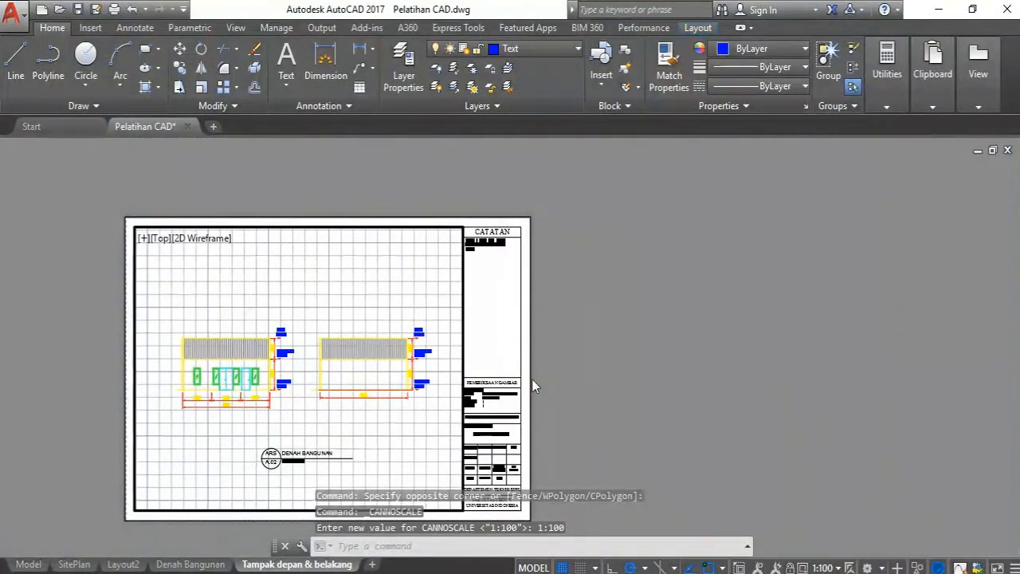
middle_click_drag(358, 399, 337, 371)
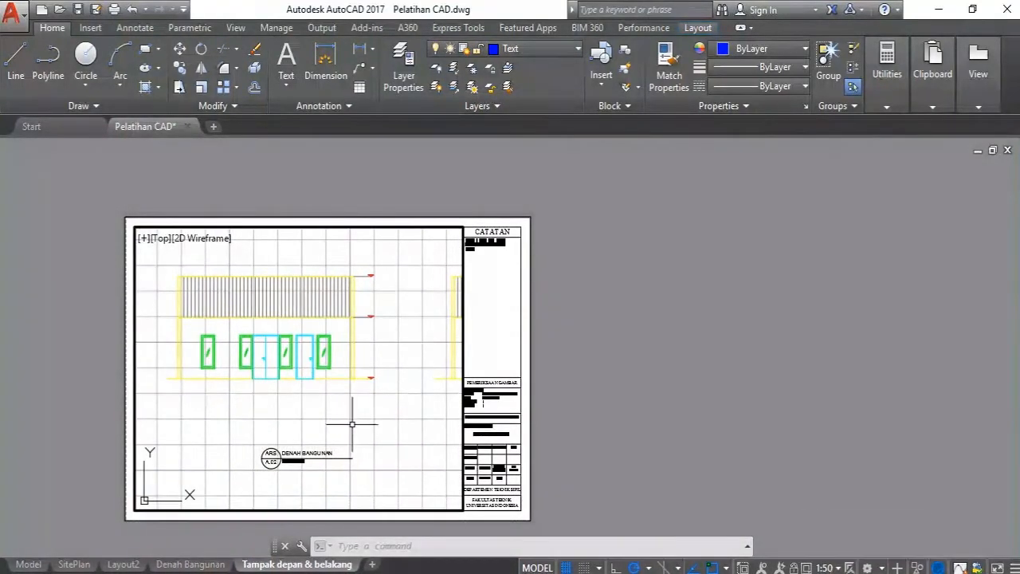
mouse_move(346, 420)
middle_mouse_down()
mouse_move(413, 432)
mouse_move(234, 412)
mouse_move(269, 428)
mouse_move(310, 422)
middle_mouse_up()
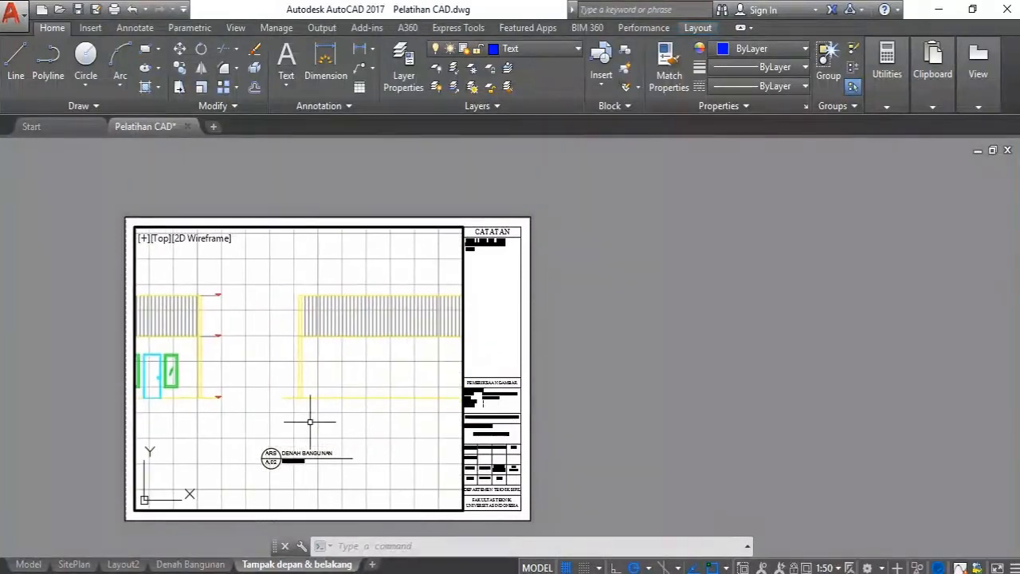
scroll(309, 421, "down", 3)
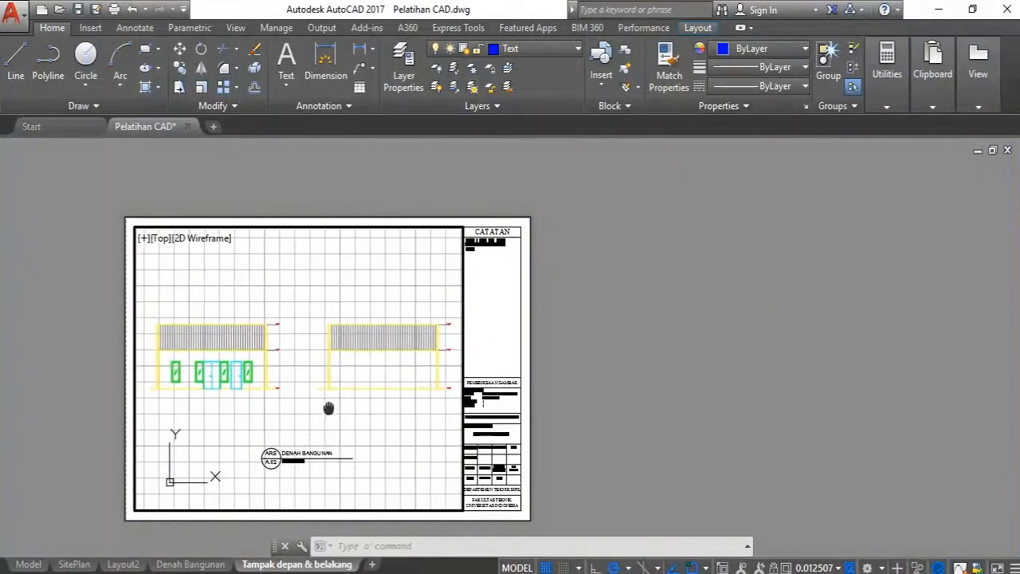
Set the viewport scale back to 1:100, return to paper space and inspect both elevations on the sheet.
left_click(828, 567)
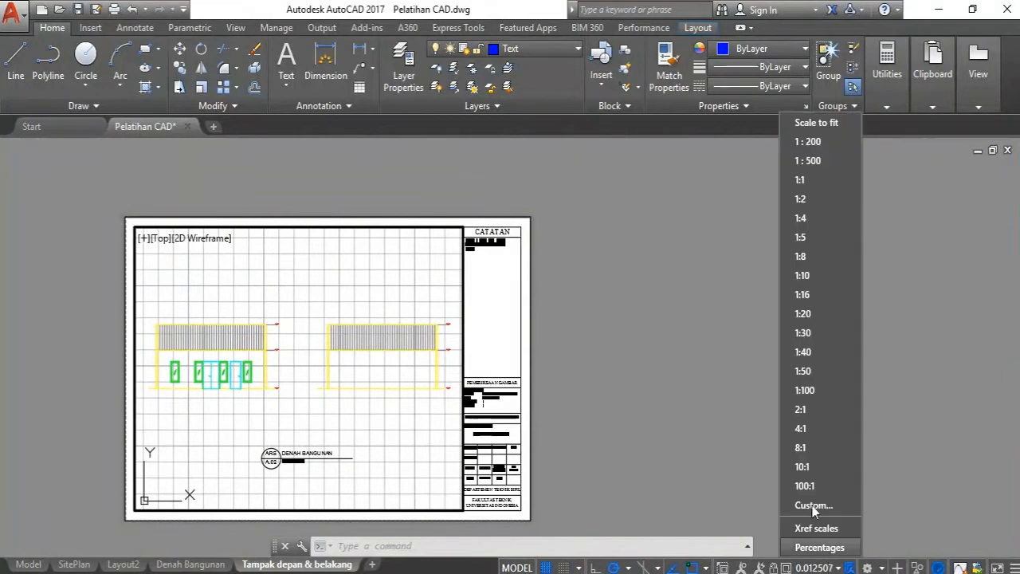
left_click(814, 392)
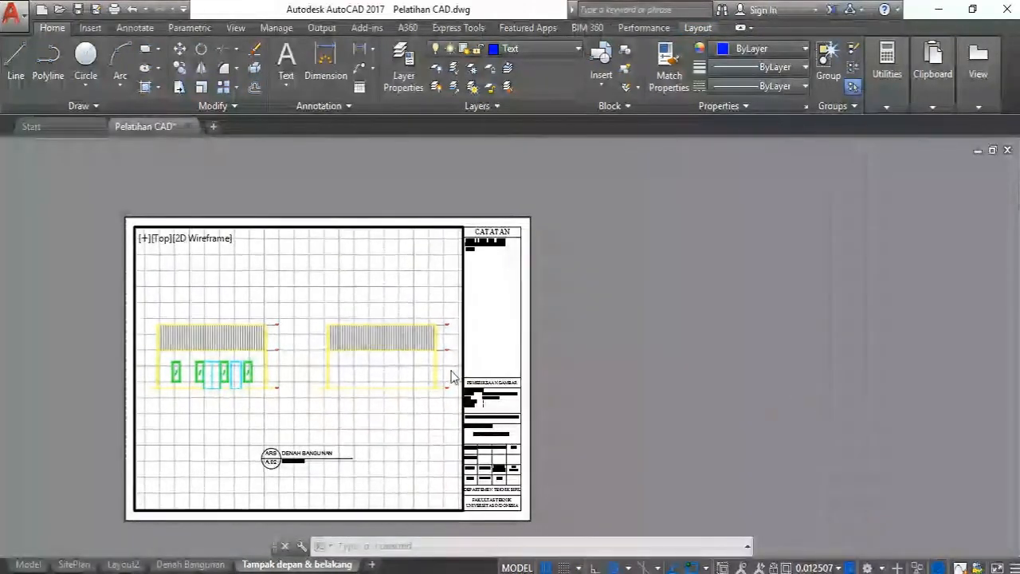
double_click(662, 362)
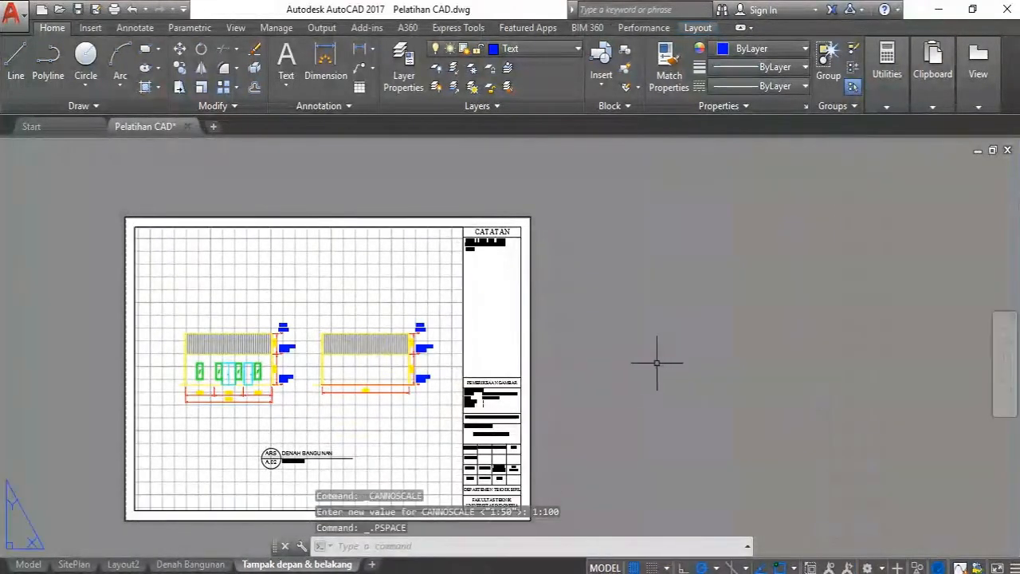
scroll(164, 371, "up", 3)
scroll(307, 349, "down", 3)
scroll(319, 358, "up", 2)
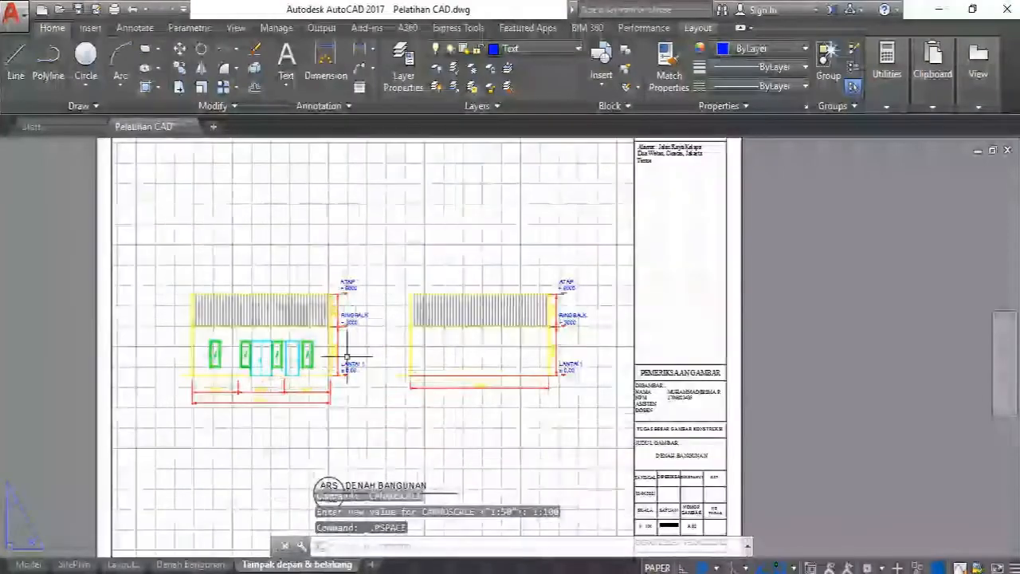
scroll(383, 366, "down", 2)
Set the viewport scale to 1:50, centre the front elevation above the drawing title and return to paper space.
double_click(495, 409)
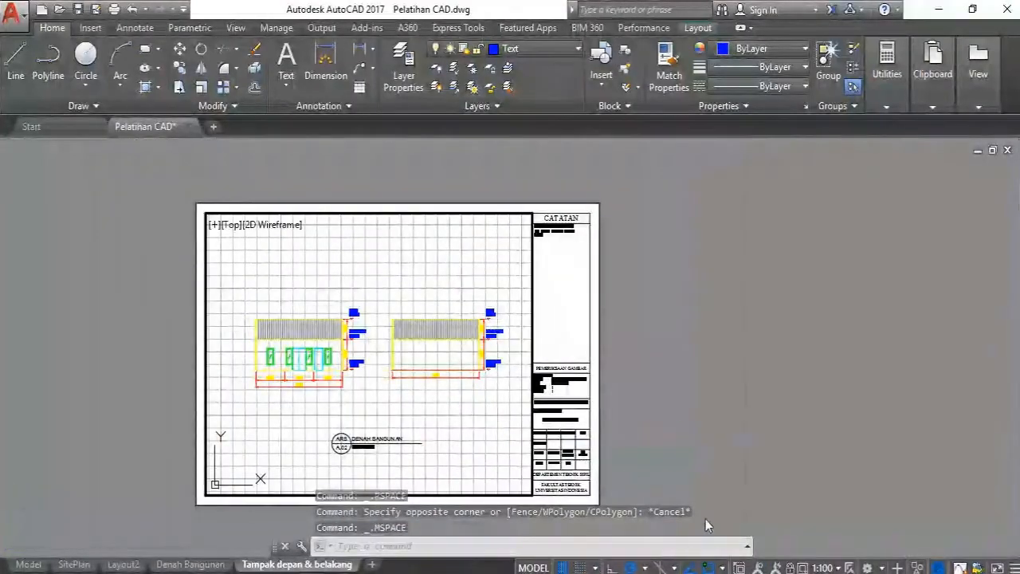
left_click(835, 567)
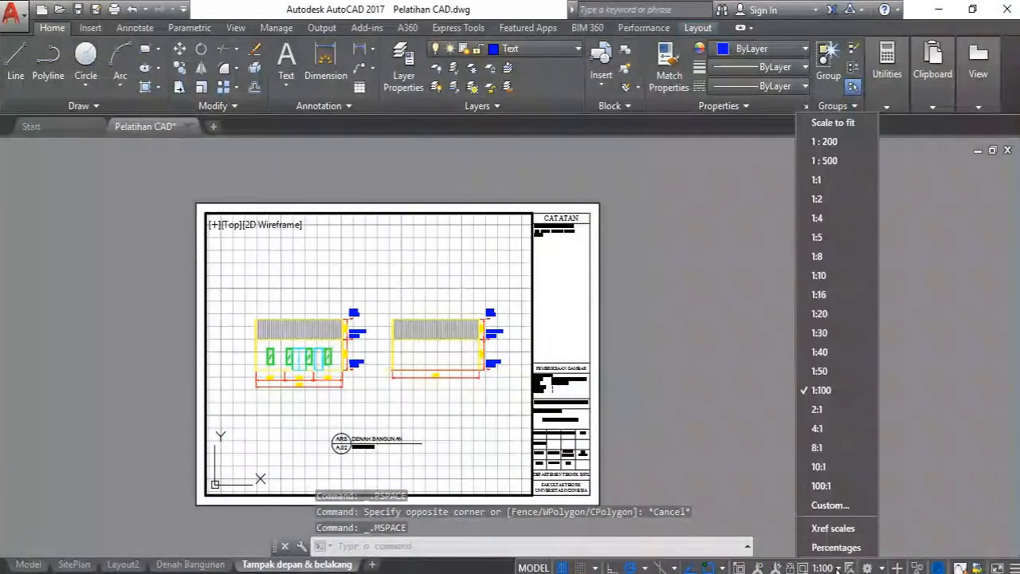
left_click(836, 370)
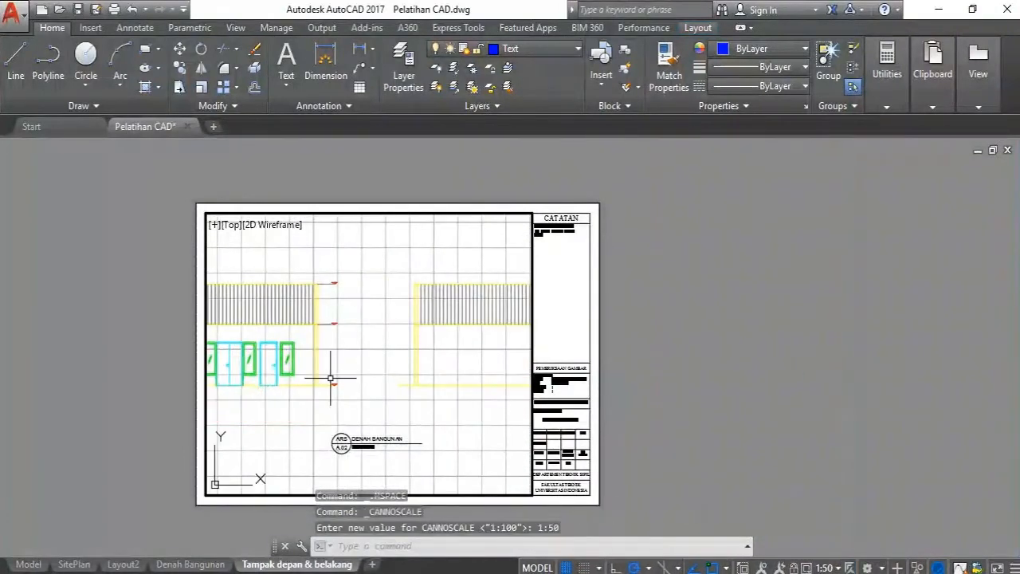
middle_click_drag(329, 378, 414, 383)
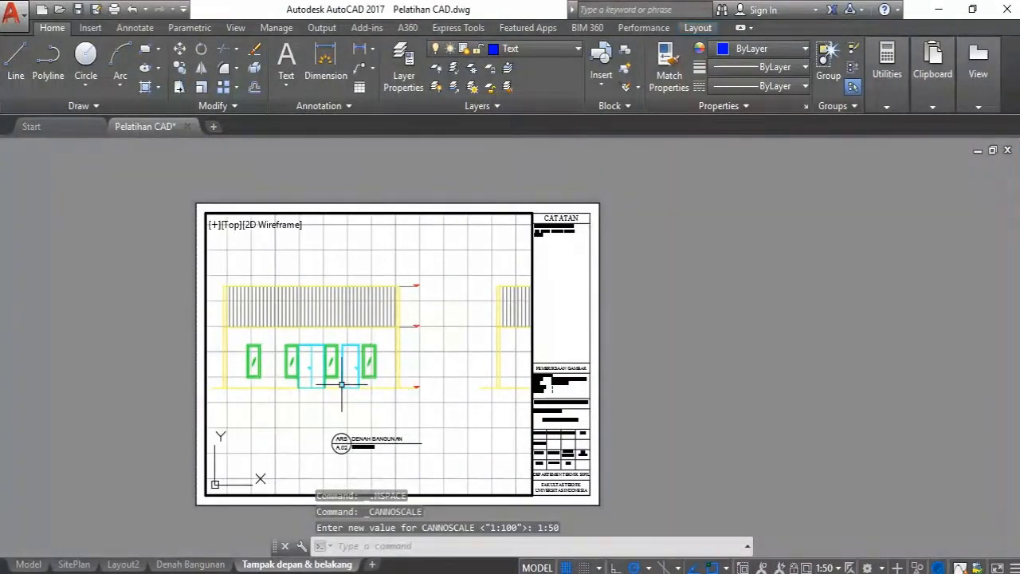
middle_click_drag(342, 385, 402, 379)
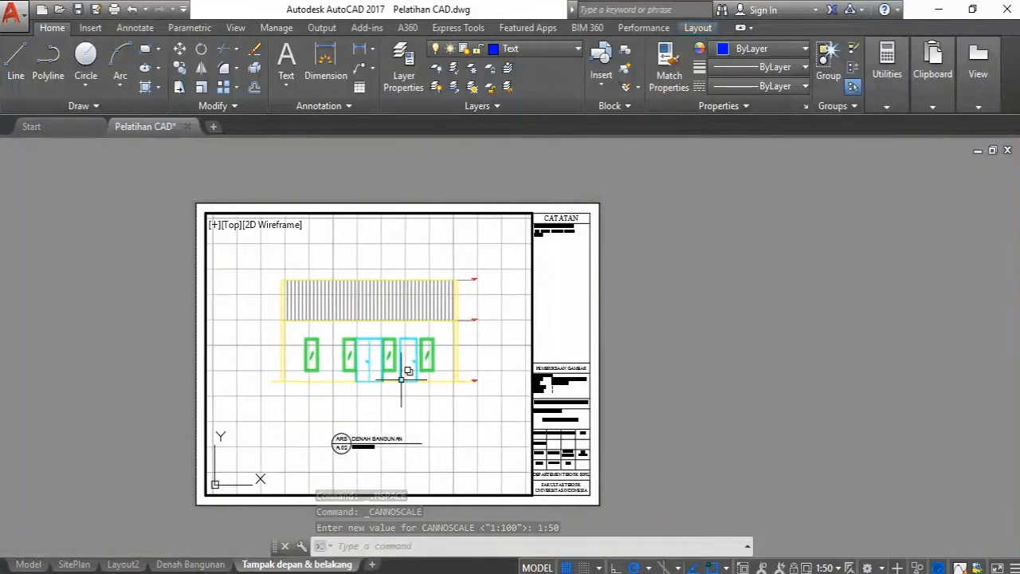
double_click(719, 376)
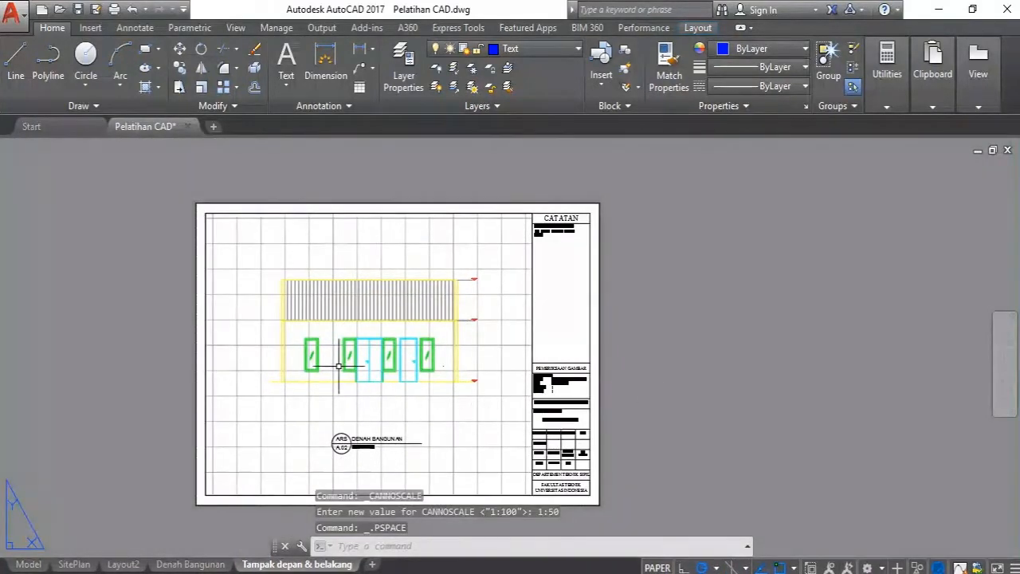
scroll(470, 308, "up", 2)
scroll(491, 249, "down", 2)
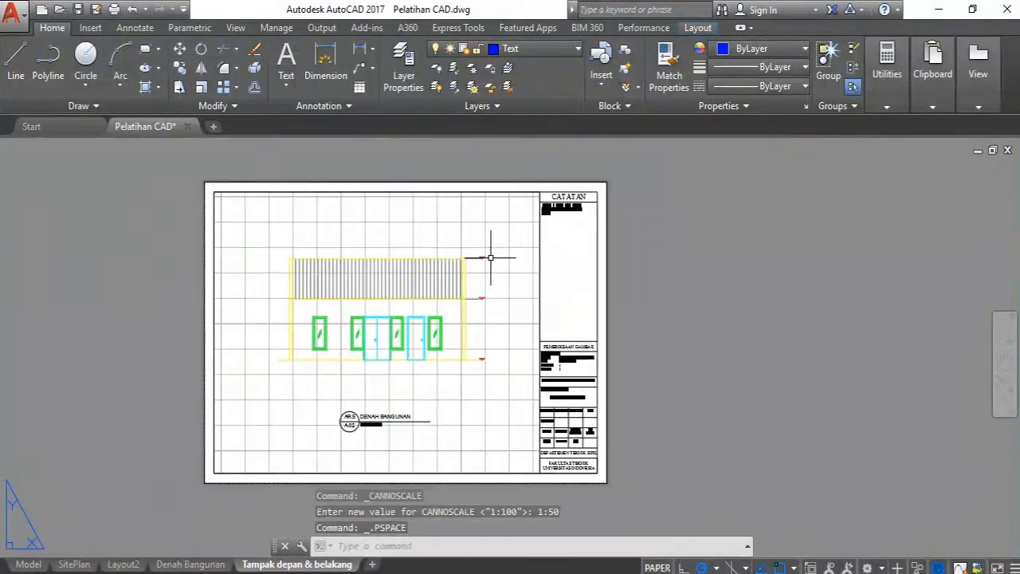
scroll(482, 255, "up", 2)
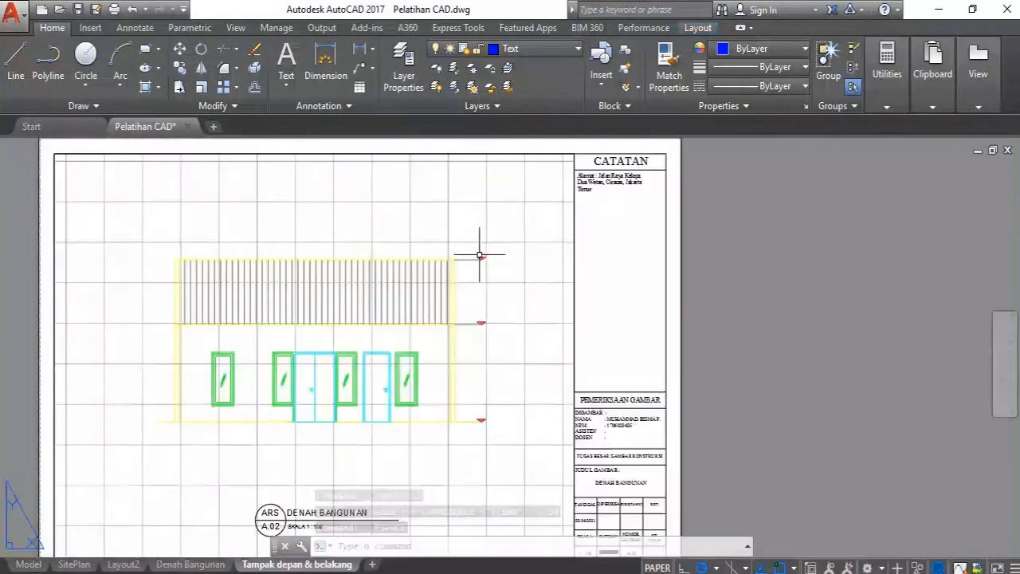
scroll(495, 345, "down", 2)
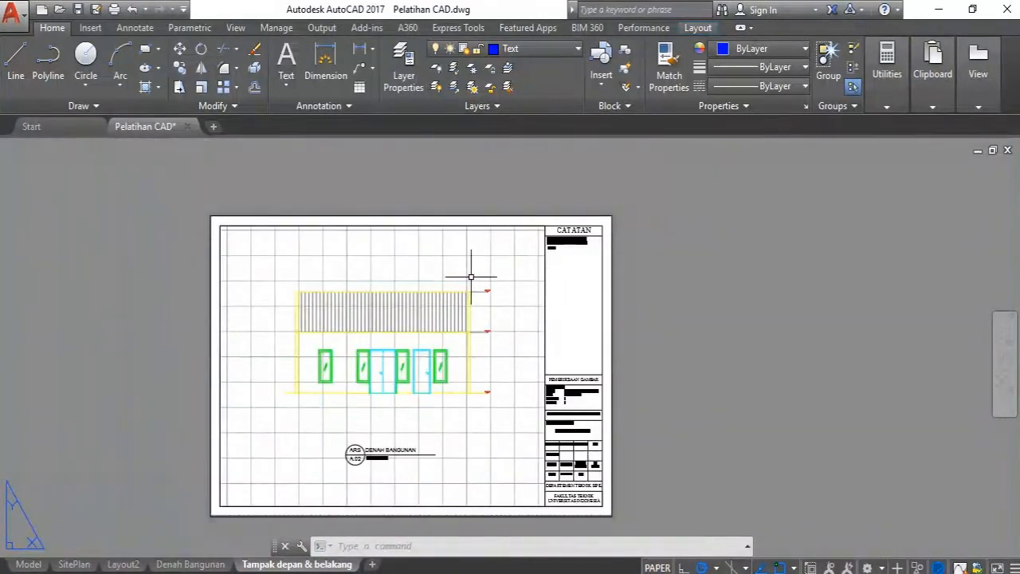
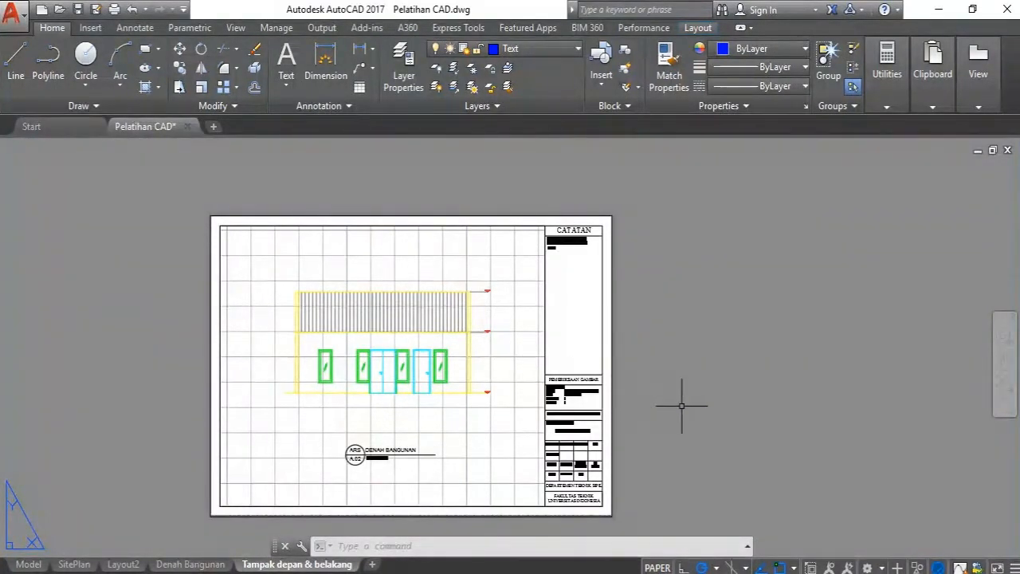
Try the sheet's viewport at a 1:100 scale, bringing both elevations into it side by side.
double_click(496, 437)
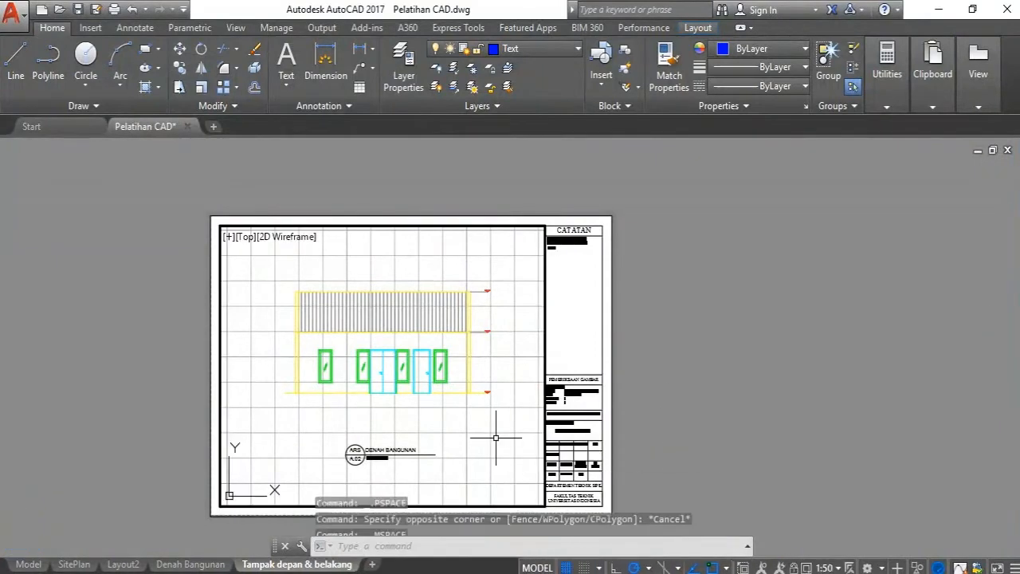
left_click(834, 567)
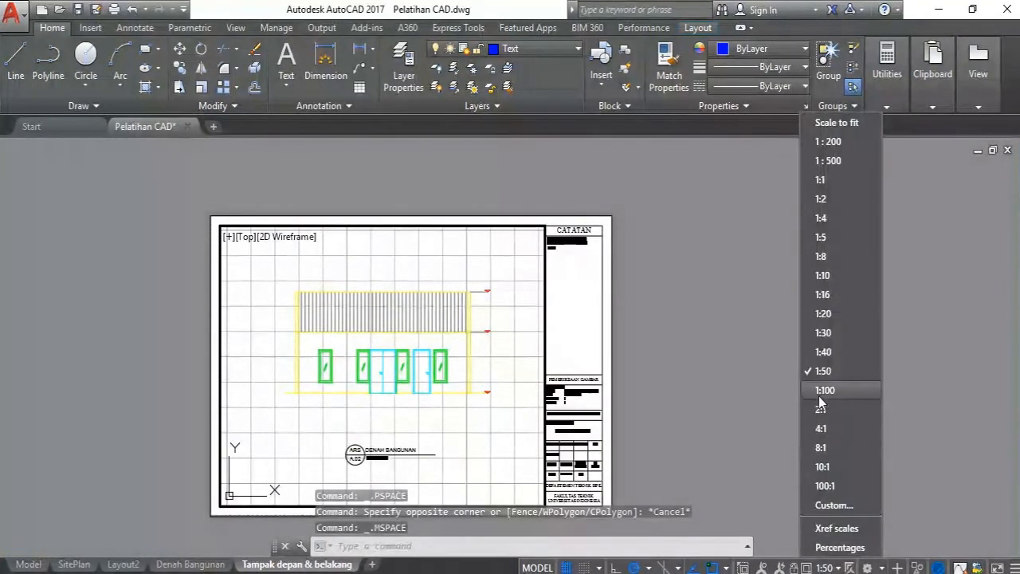
left_click(825, 371)
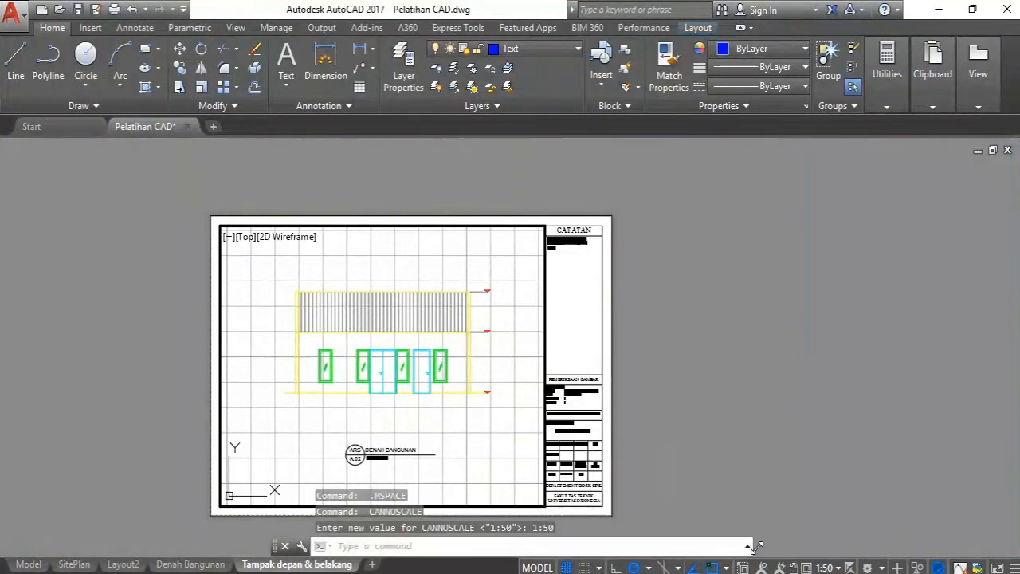
left_click(829, 567)
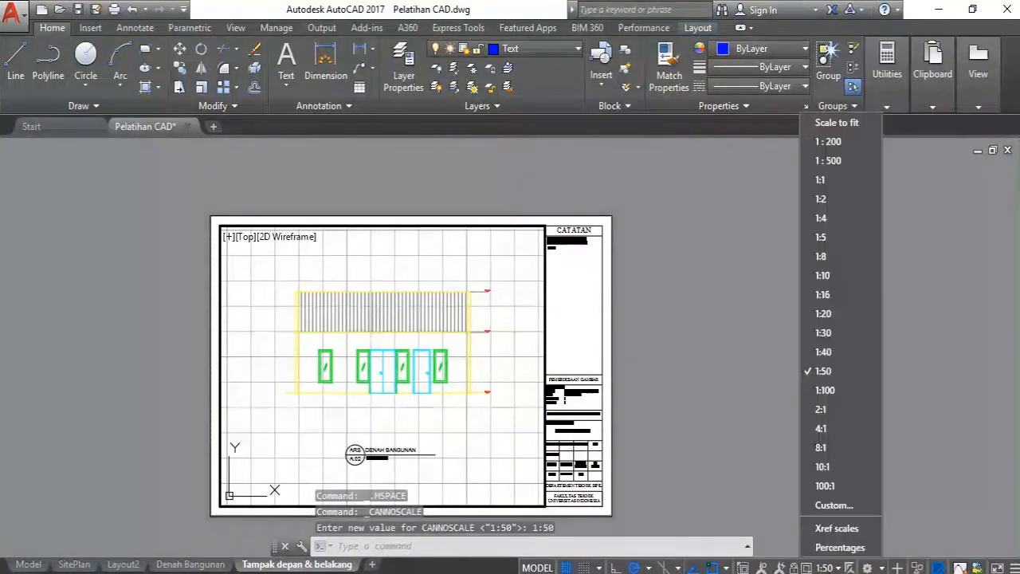
left_click(827, 391)
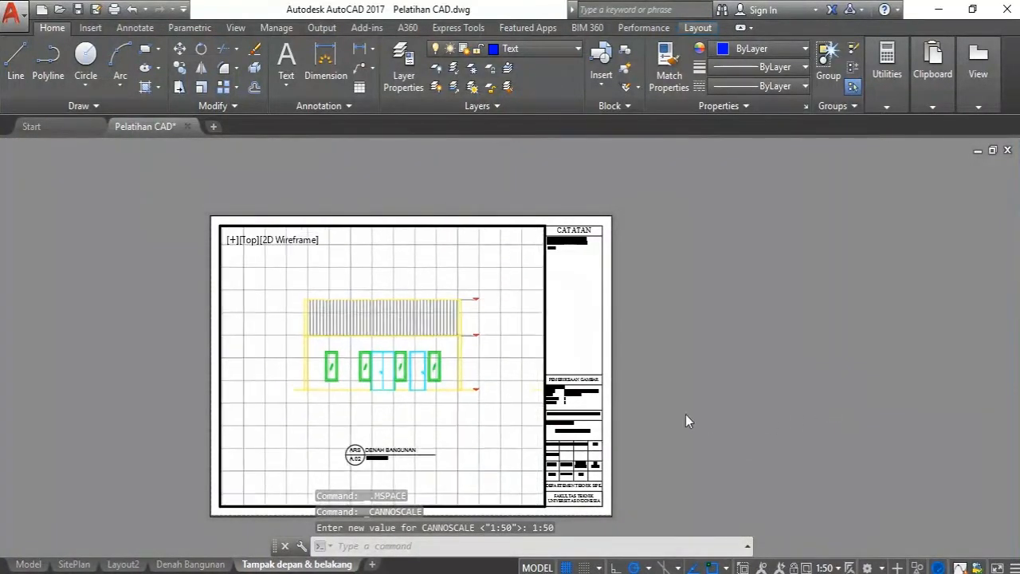
mouse_move(406, 342)
middle_mouse_down()
mouse_move(390, 338)
mouse_move(344, 365)
middle_mouse_up()
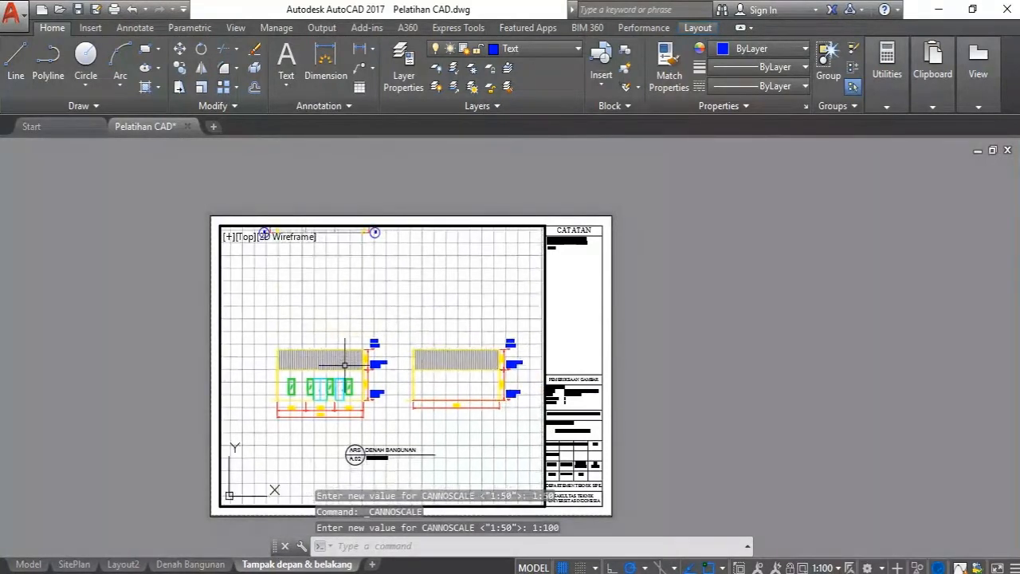
middle_click_drag(390, 399, 380, 375)
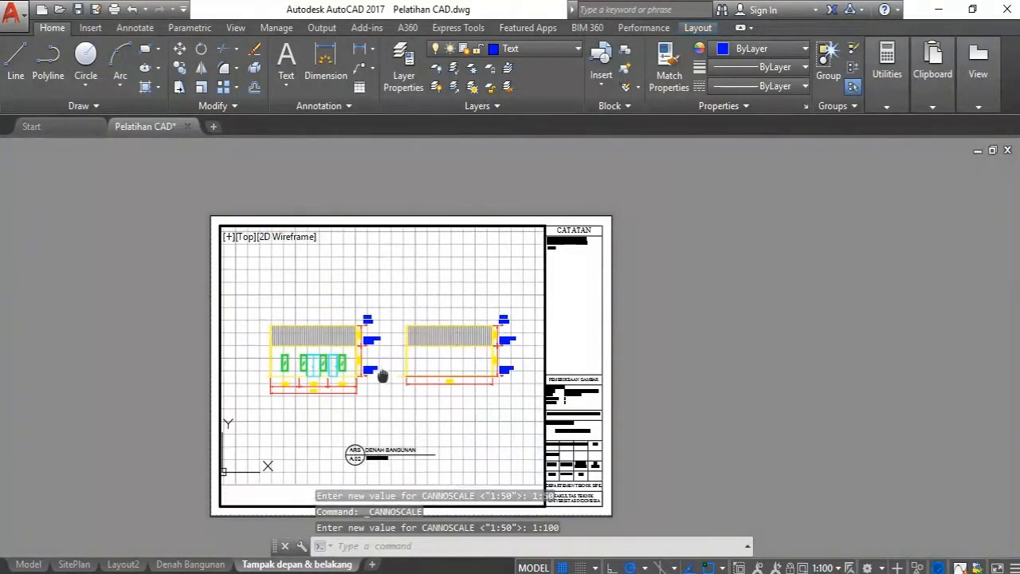
Set the viewport back to a 1:50 scale, centre the front elevation over the drawing title and return to paper space.
left_click(821, 568)
left_click(811, 372)
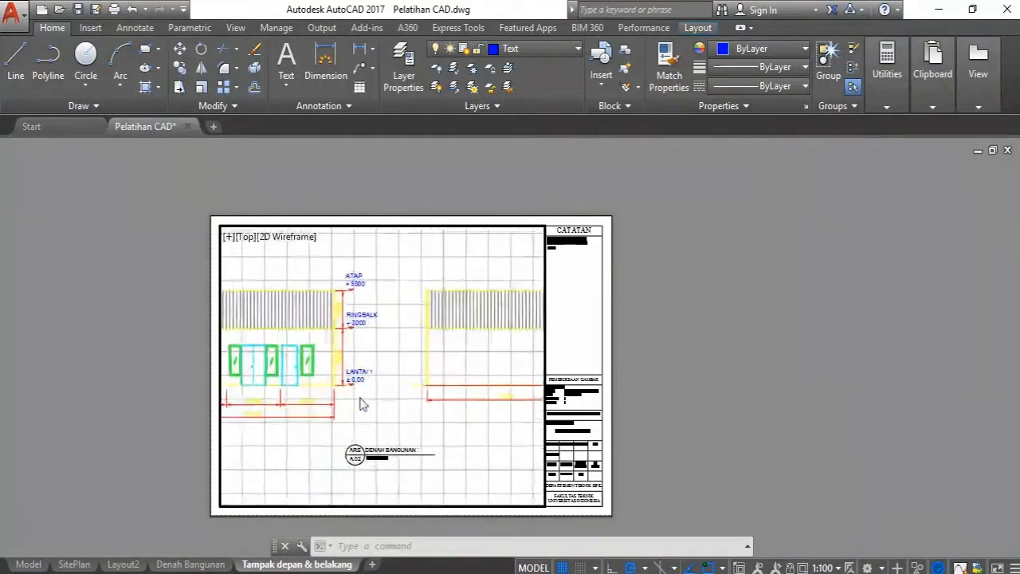
mouse_move(321, 396)
middle_mouse_down()
mouse_move(337, 409)
mouse_move(428, 399)
mouse_move(457, 414)
middle_mouse_up()
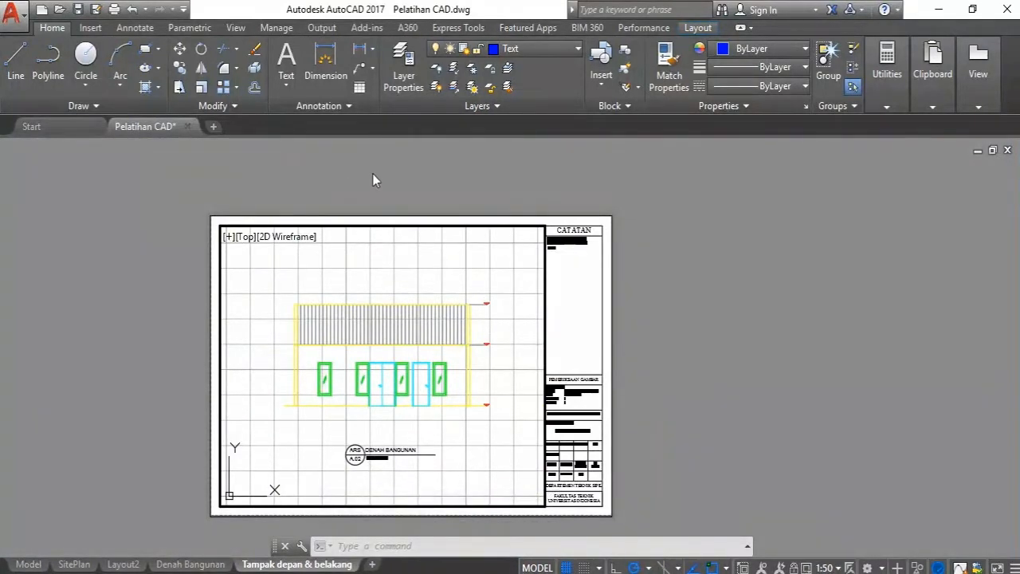
double_click(399, 189)
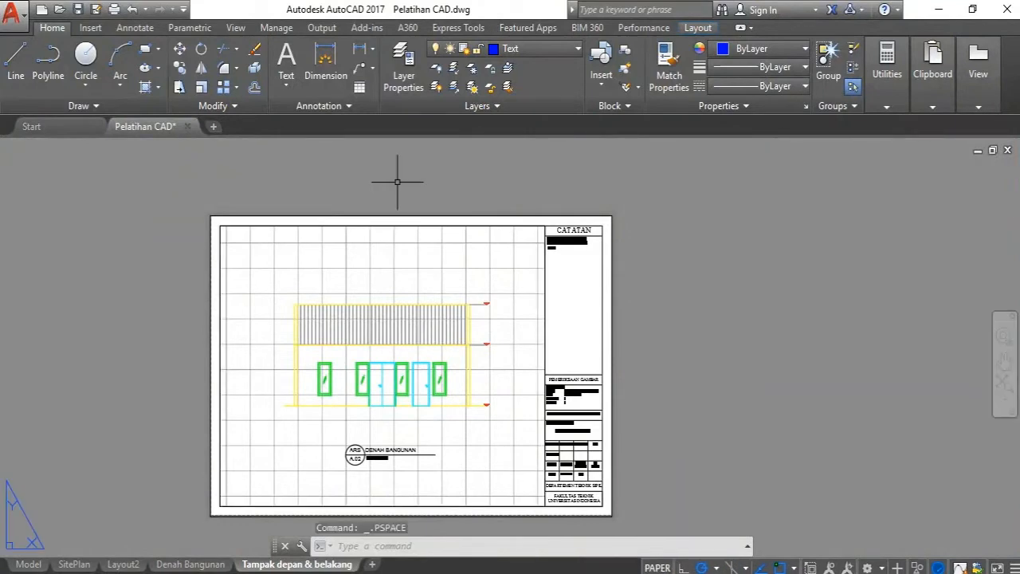
left_click(673, 215)
left_click(658, 345)
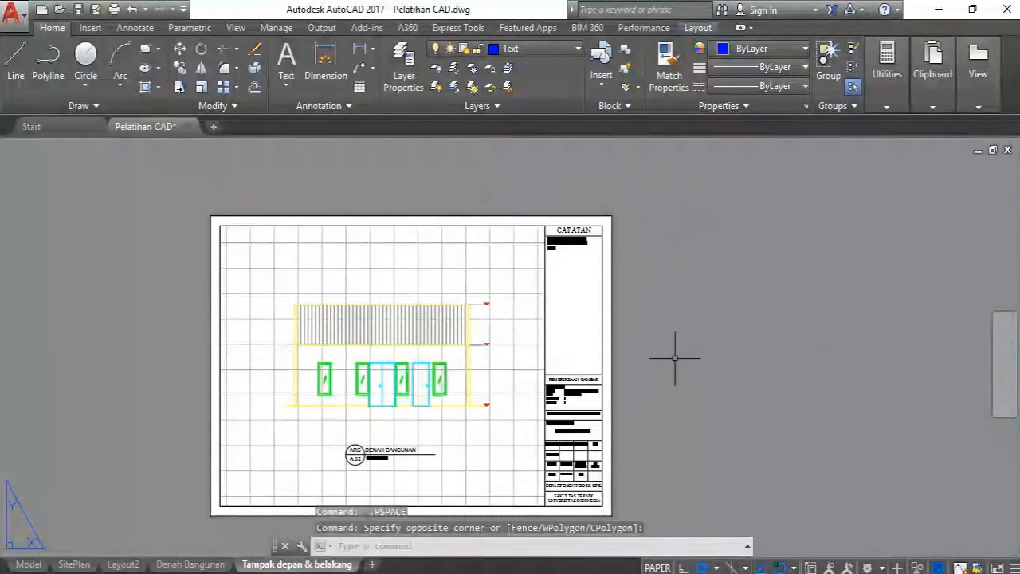
In model space, select all the width and height dimensions of both elevations and open their properties.
left_click(28, 564)
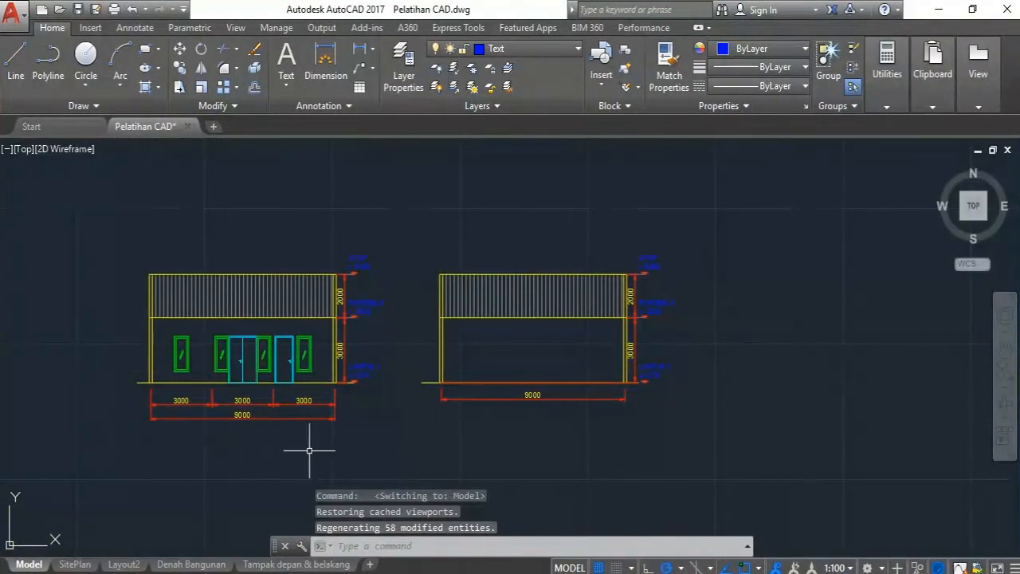
left_click(387, 438)
left_click(121, 398)
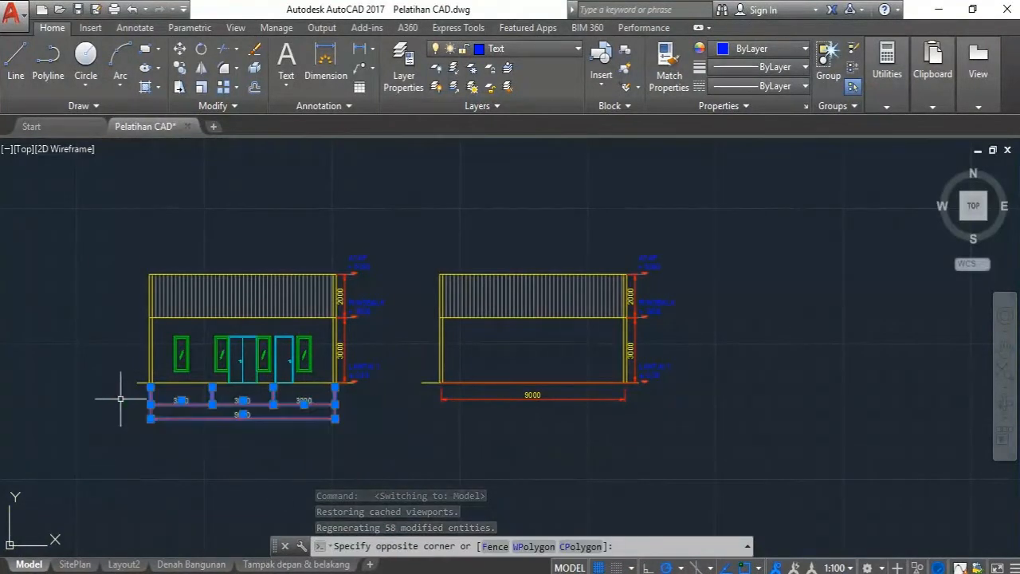
left_click(353, 323)
left_click(354, 308)
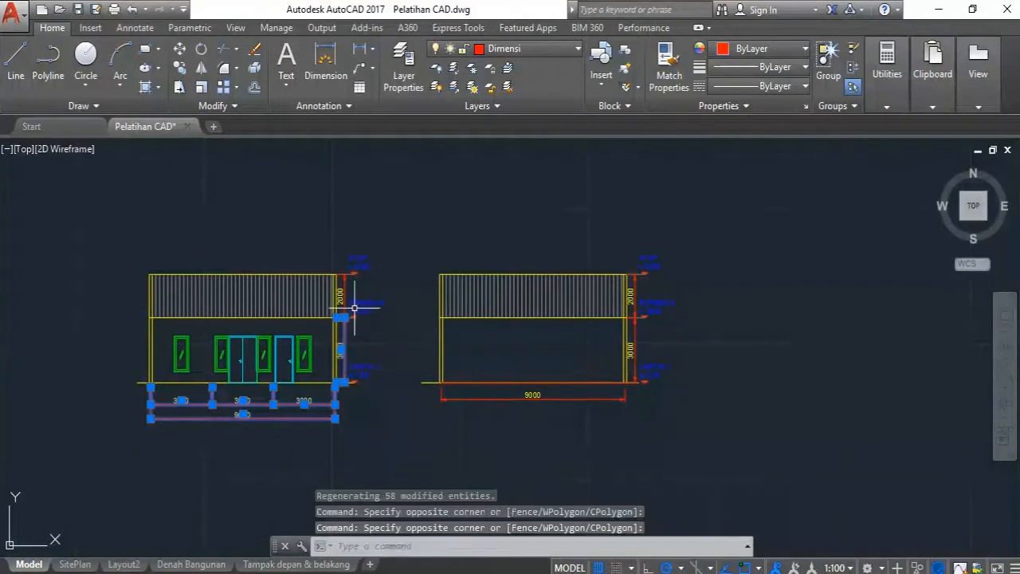
left_click(344, 291)
left_click(591, 406)
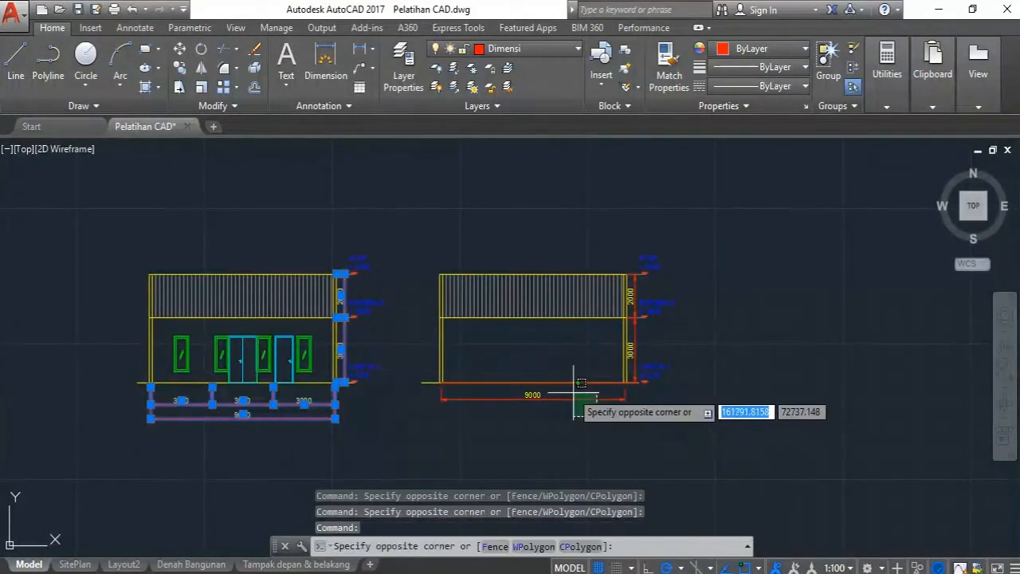
left_click(580, 383)
left_click(629, 351)
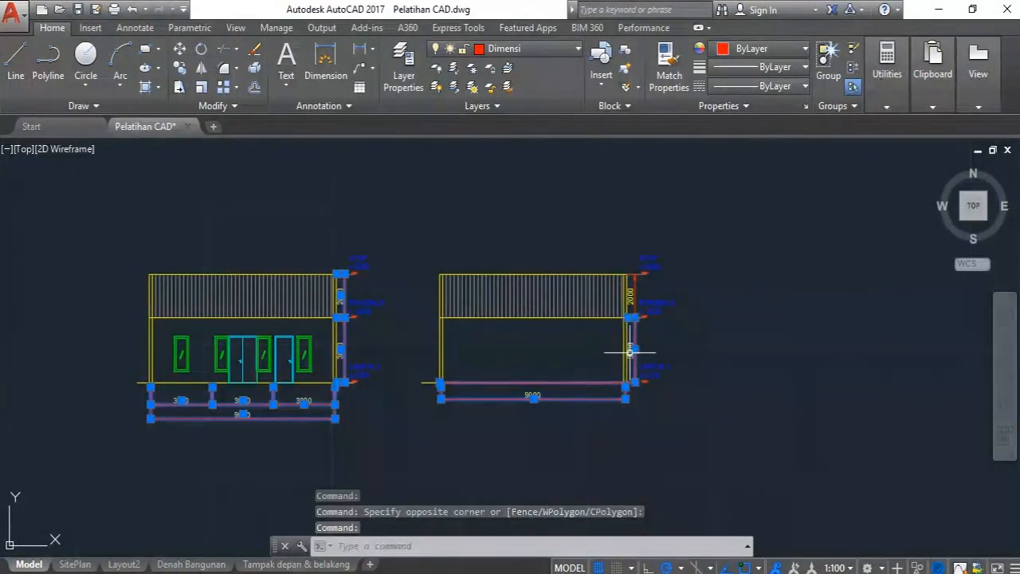
left_click(637, 281)
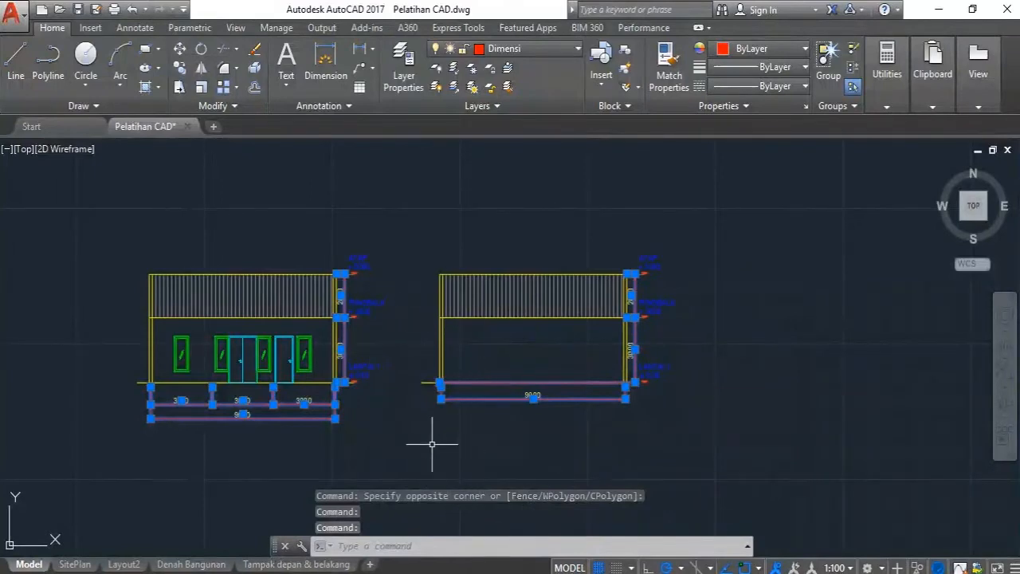
right_click(498, 446)
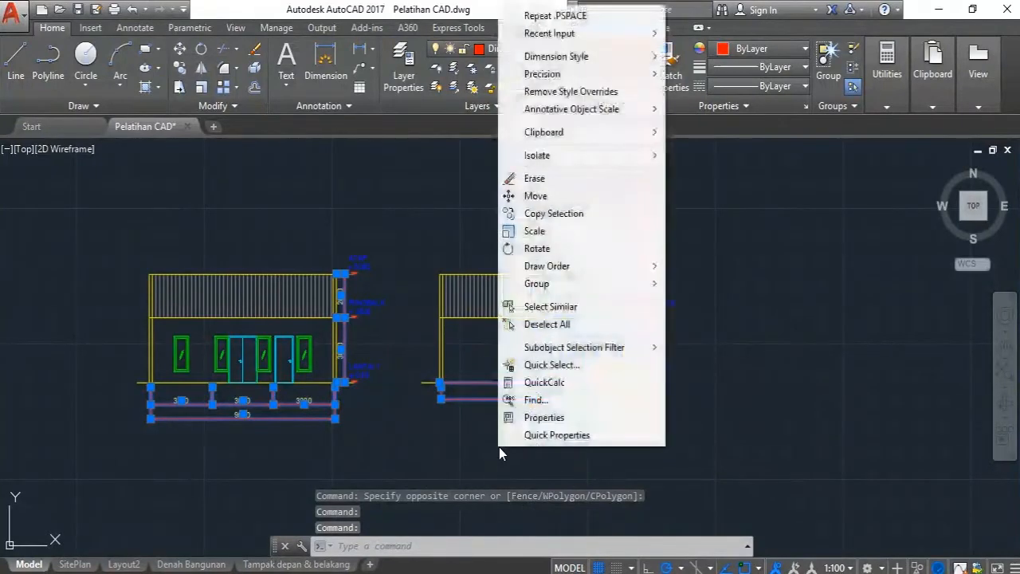
left_click(548, 416)
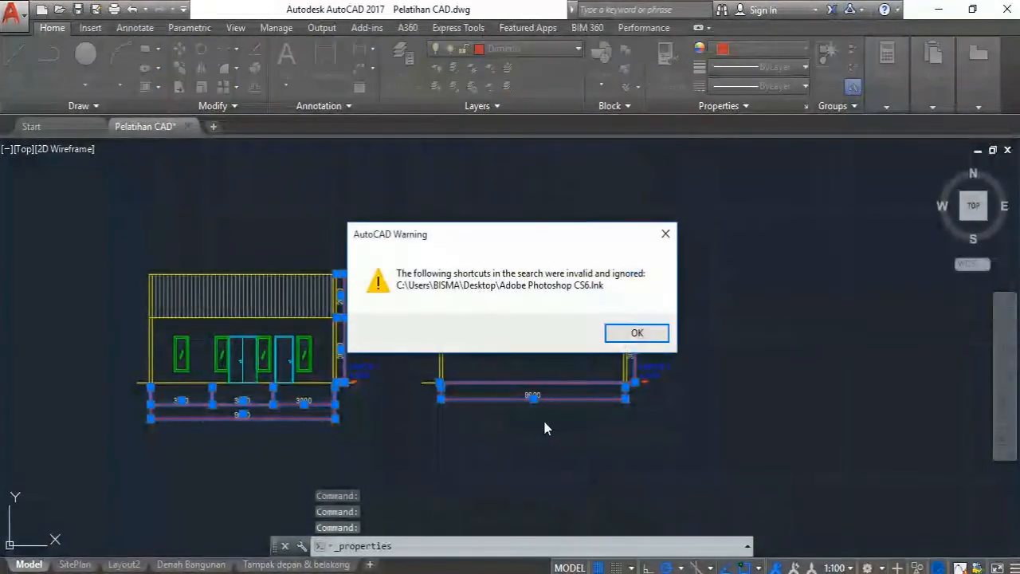
left_click(665, 233)
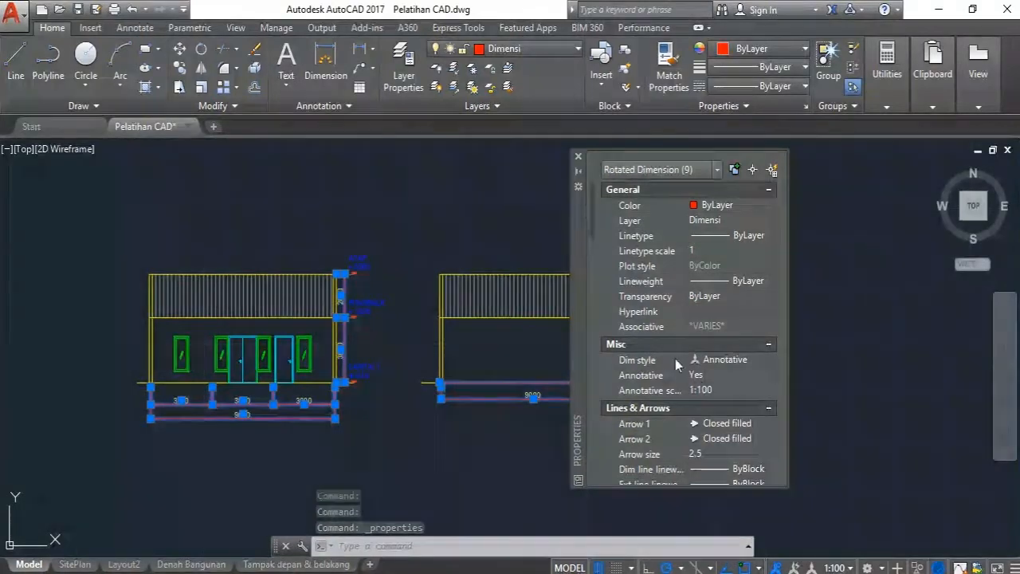
Add the 1:50 scale to the selected dimensions' annotative scale list and close their properties.
left_click(642, 394)
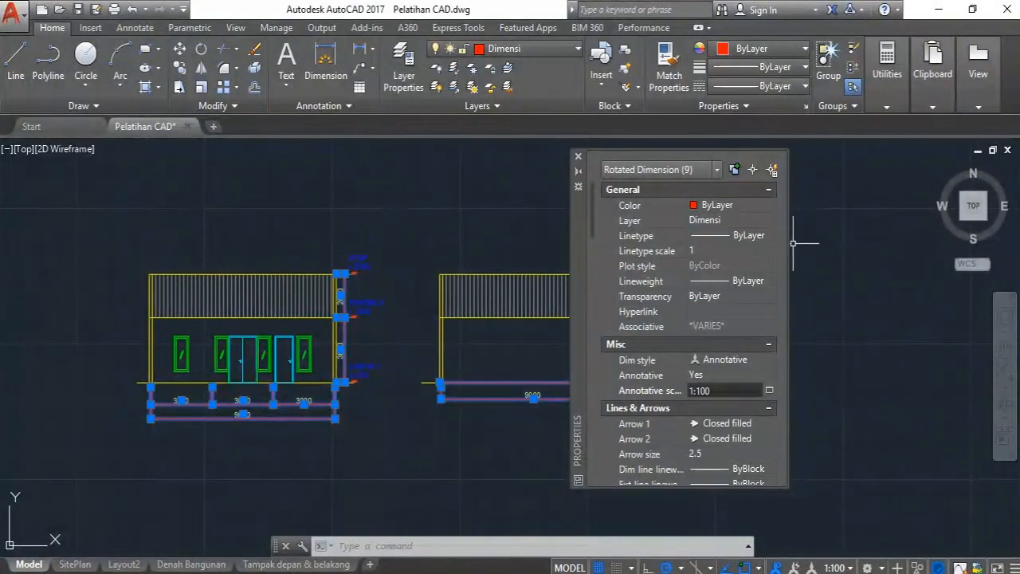
left_click_drag(788, 242, 902, 242)
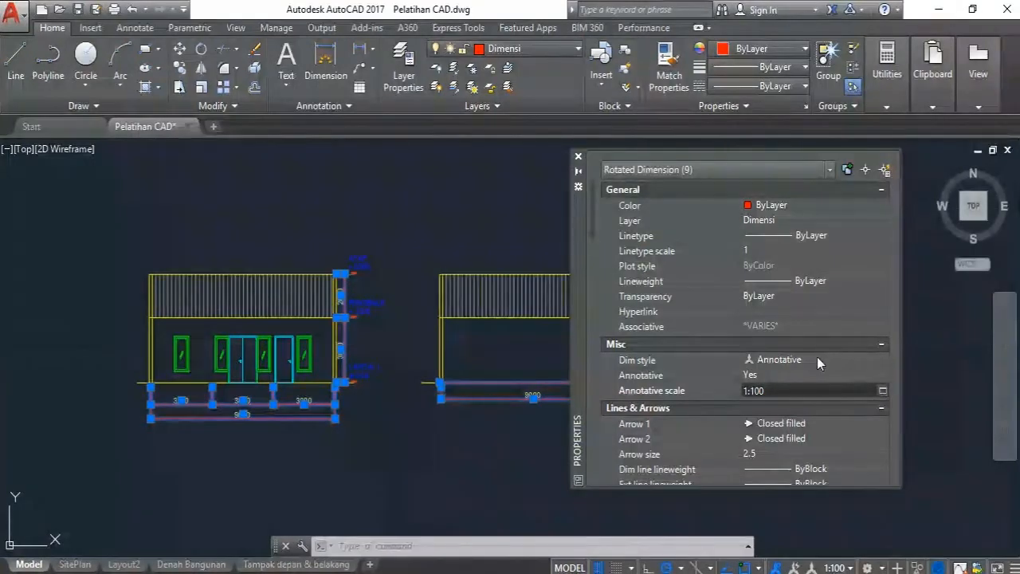
left_click(882, 390)
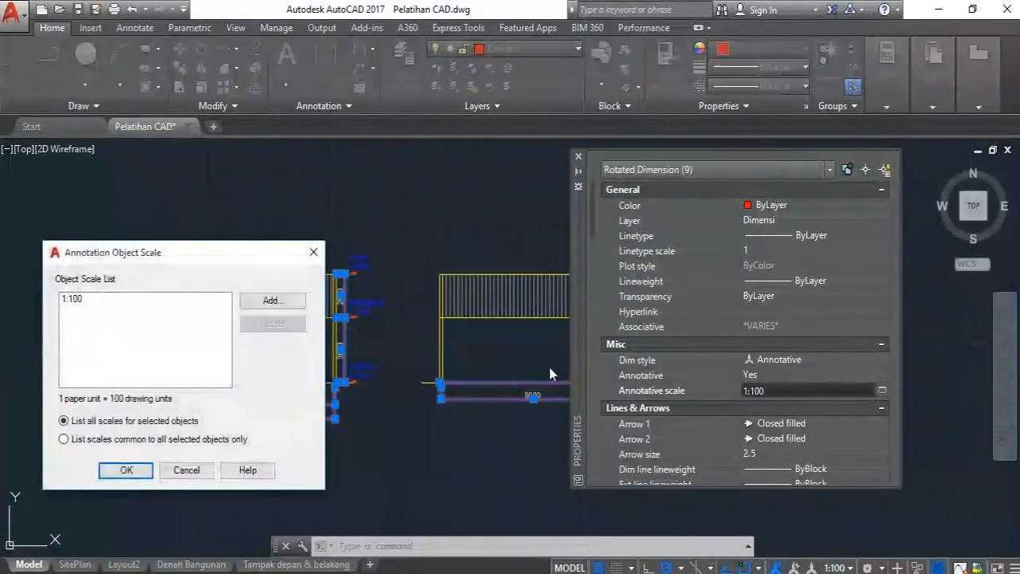
left_click(256, 304)
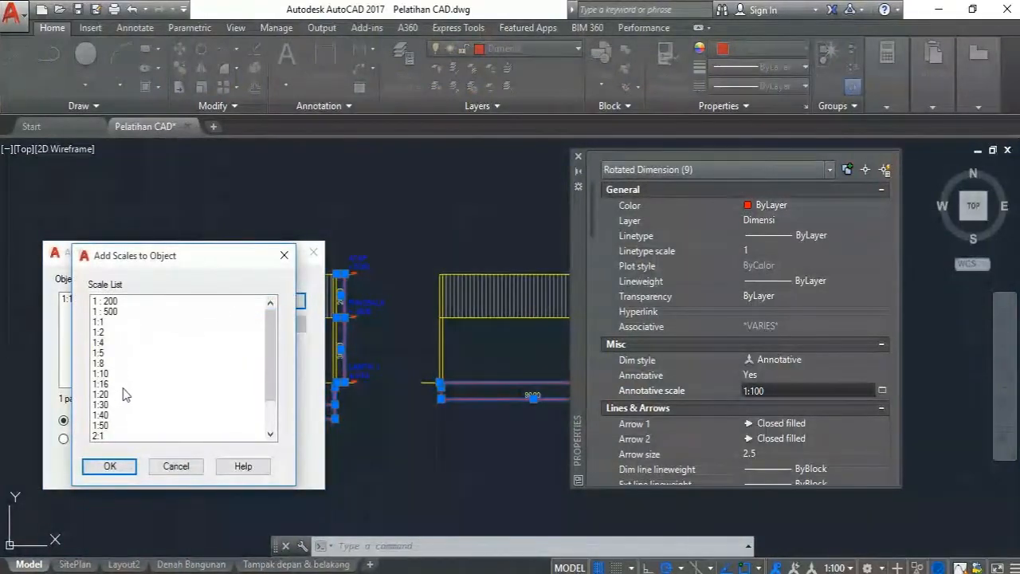
left_click(107, 426)
left_click(113, 466)
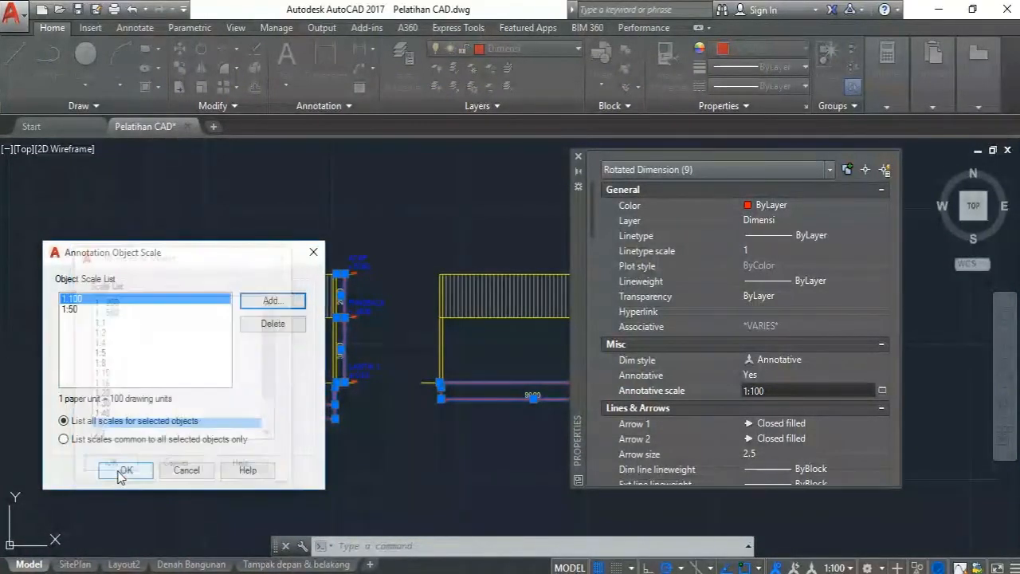
left_click(77, 311)
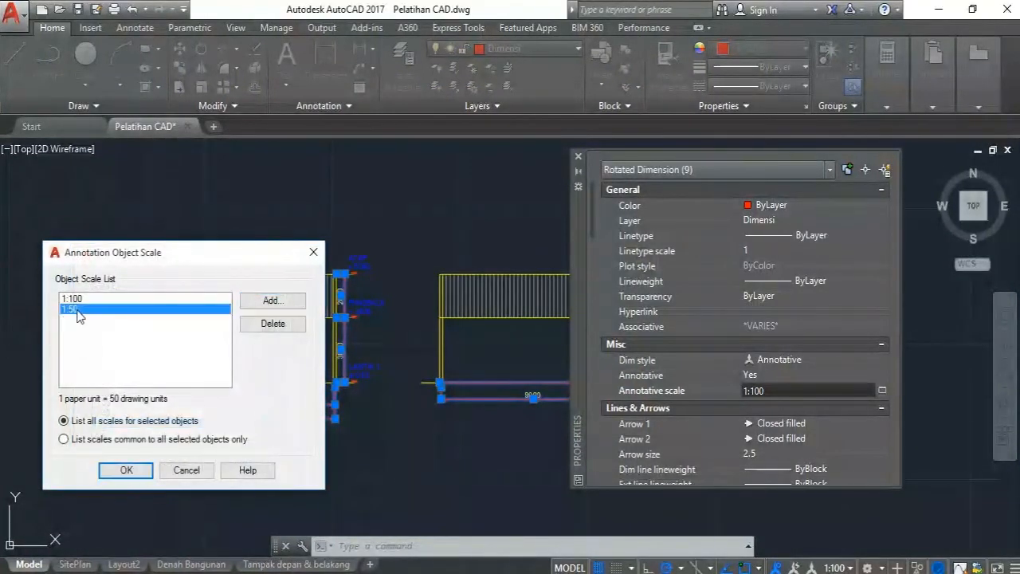
left_click(118, 470)
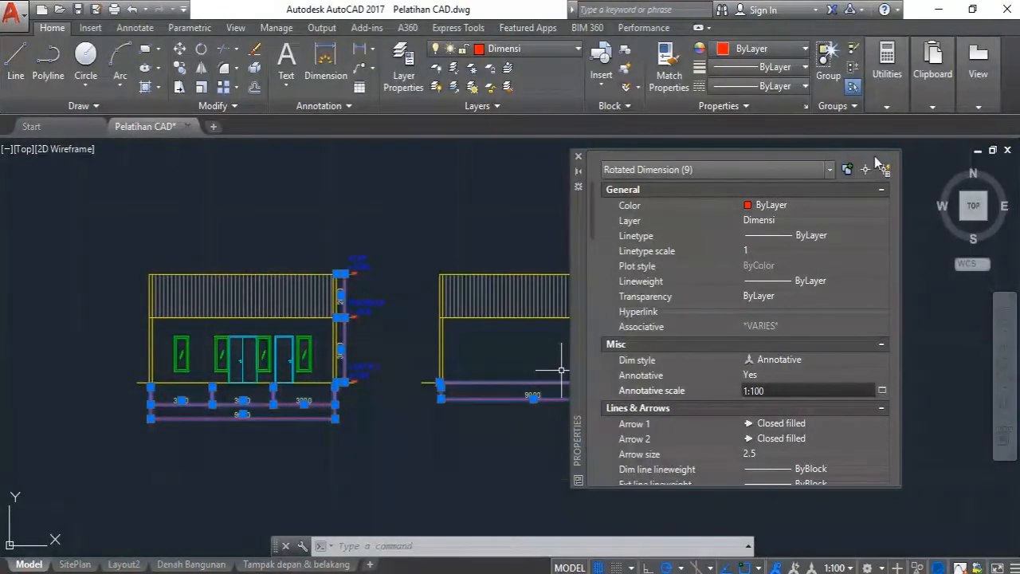
left_click(578, 157)
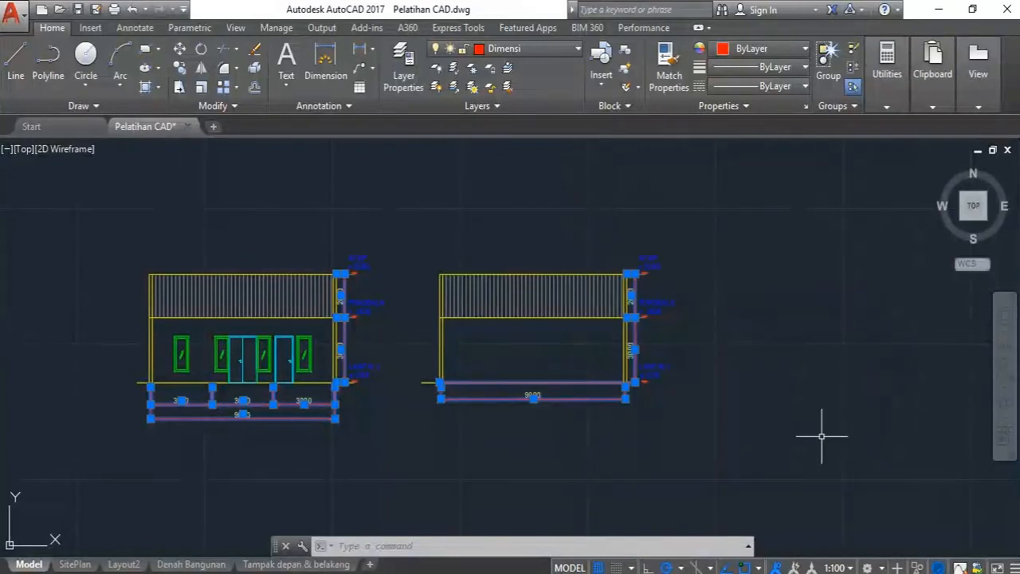
Set the model space annotation scale to 1:50 and check the dimensions on both elevations.
left_click(849, 567)
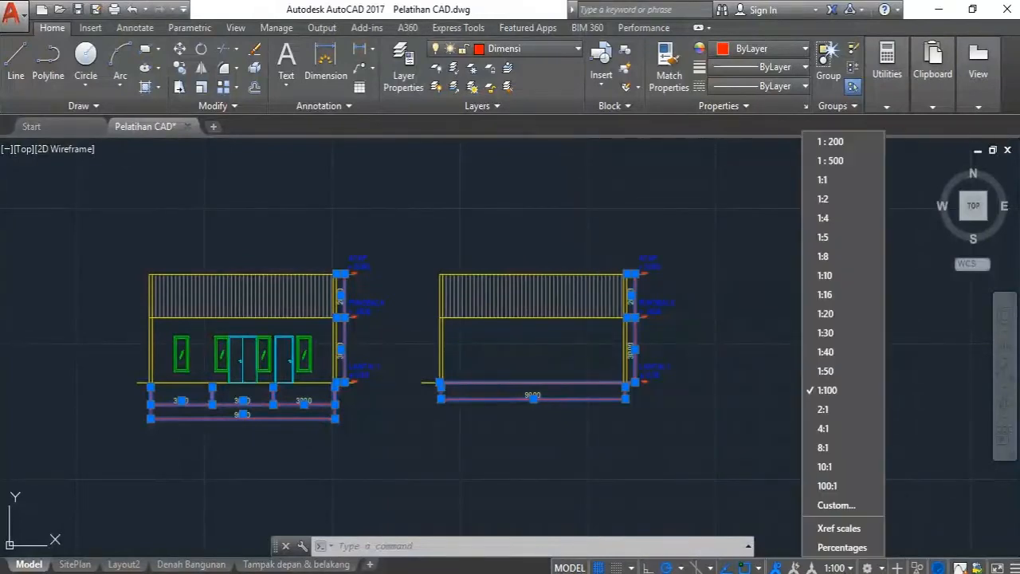
left_click(836, 389)
scroll(366, 403, "up", 5)
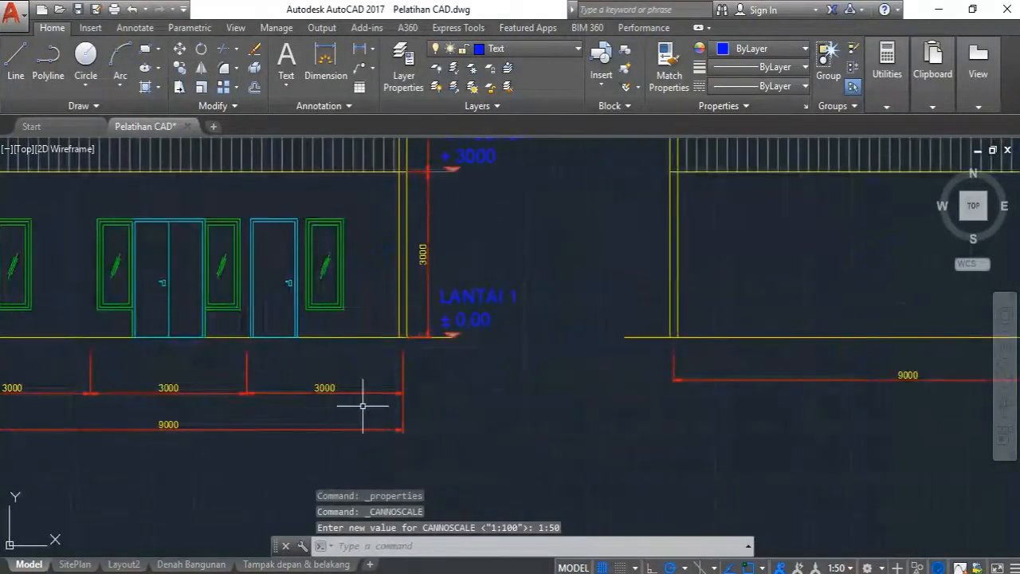
scroll(433, 361, "down", 5)
scroll(432, 361, "up", 5)
scroll(391, 401, "down", 3)
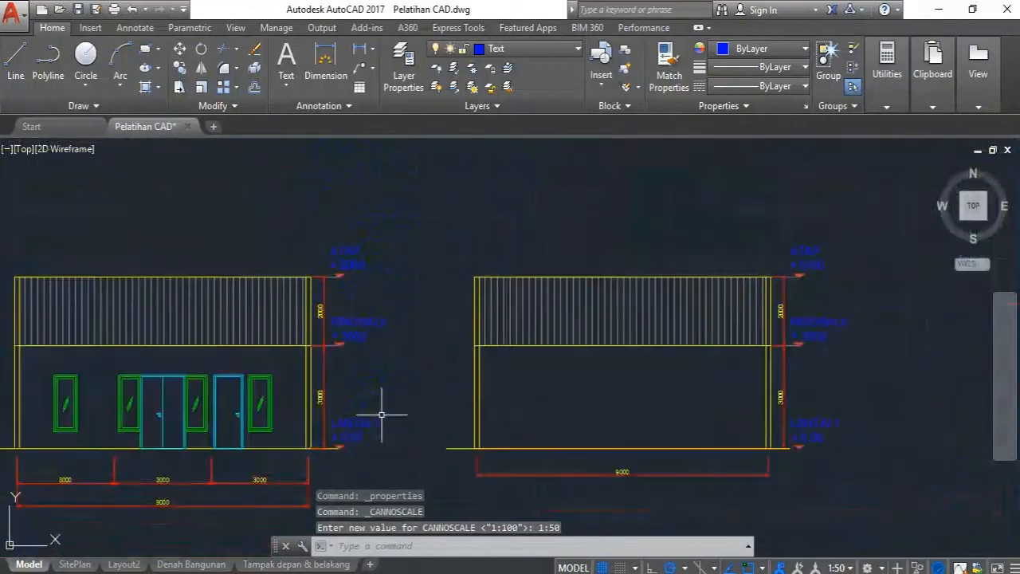
Select all the level labels (ATAP, RINGBALK, LANTAI 1) of both elevations and open their properties.
left_click(398, 437)
left_click(355, 243)
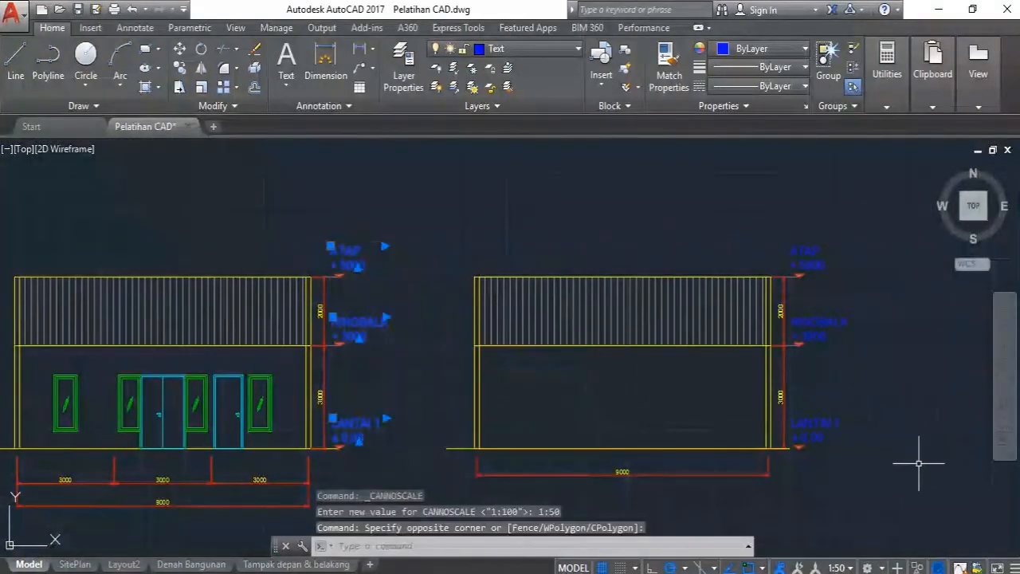
left_click(893, 476)
left_click(805, 227)
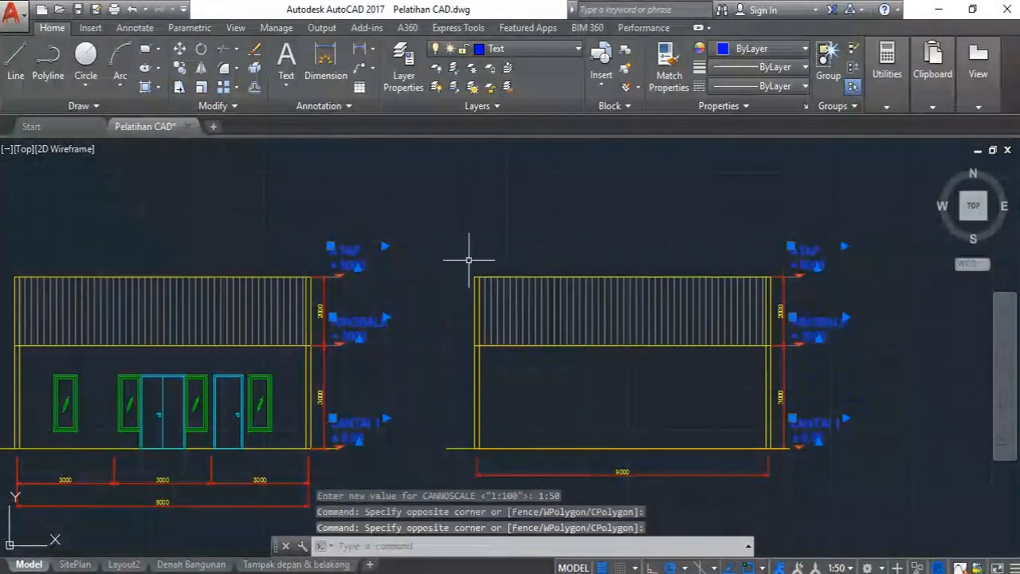
right_click(484, 240)
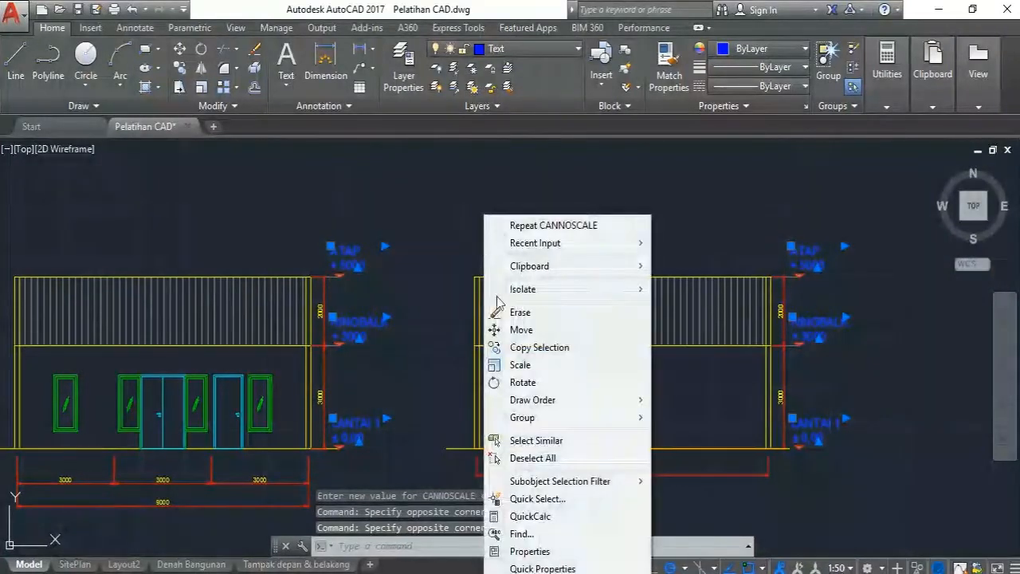
left_click(547, 555)
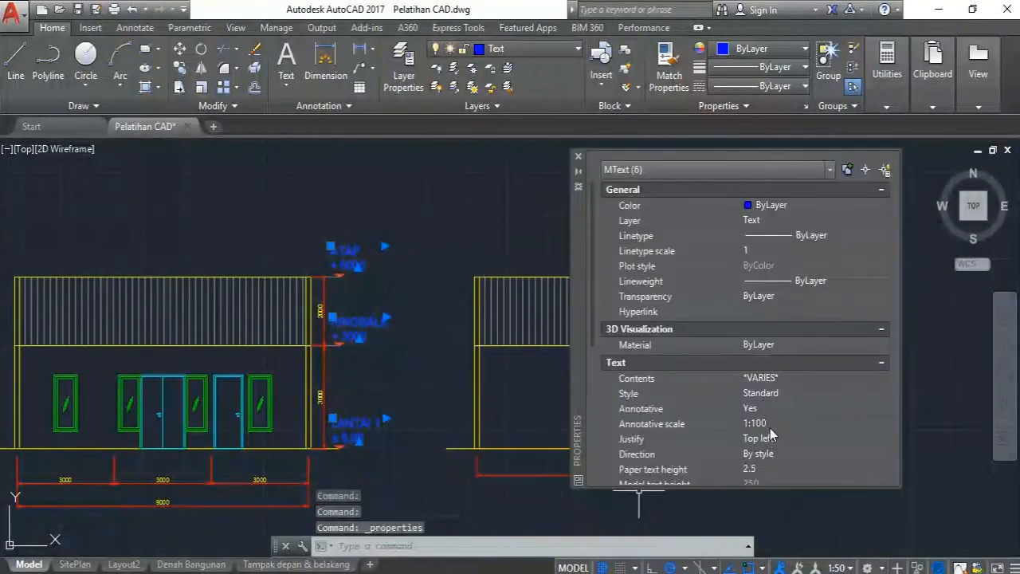
Add the 1:50 scale to the selected level labels' annotative scale list and close their properties.
left_click(775, 423)
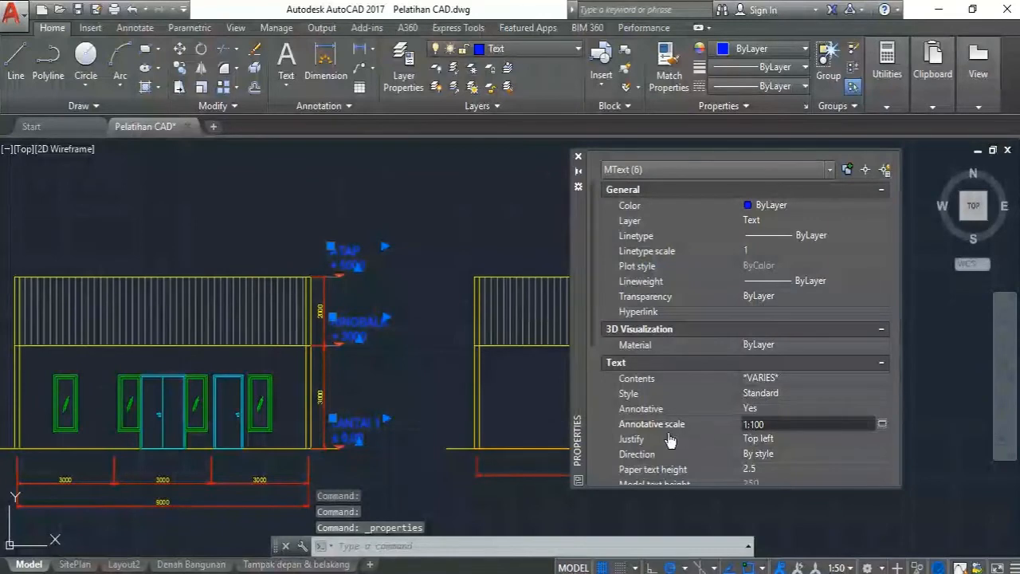
left_click(881, 424)
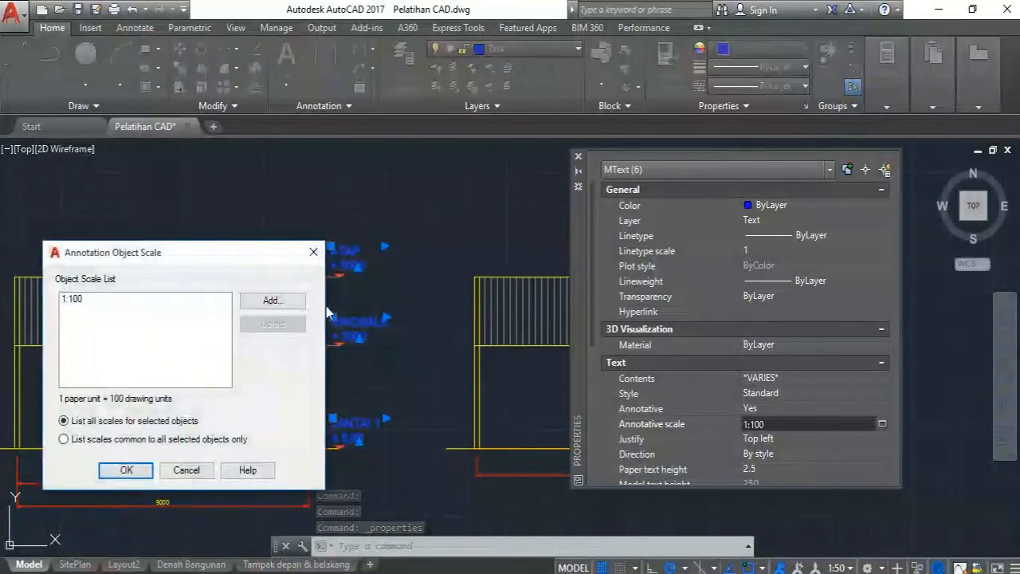
left_click(272, 301)
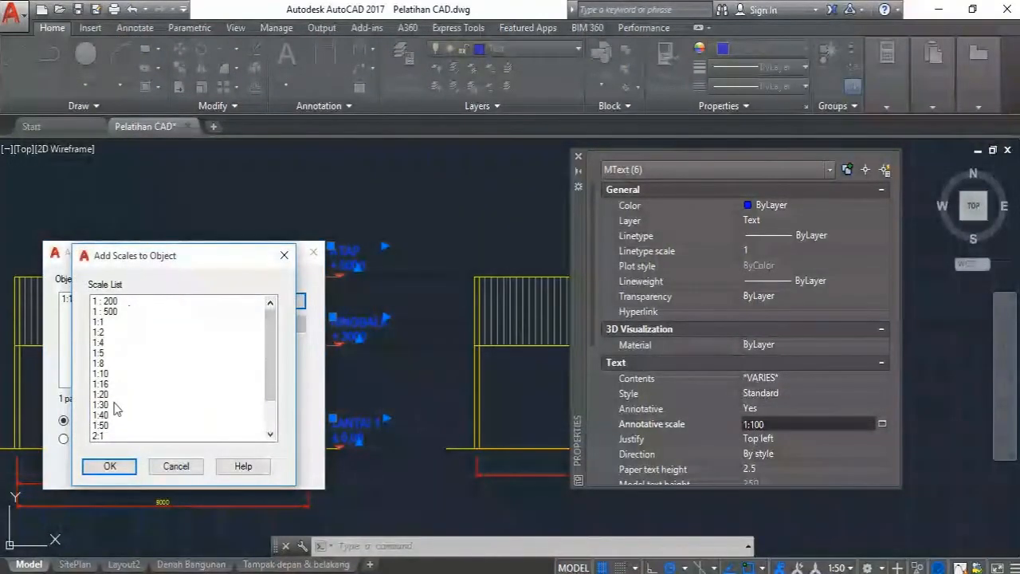
left_click(104, 424)
left_click(110, 466)
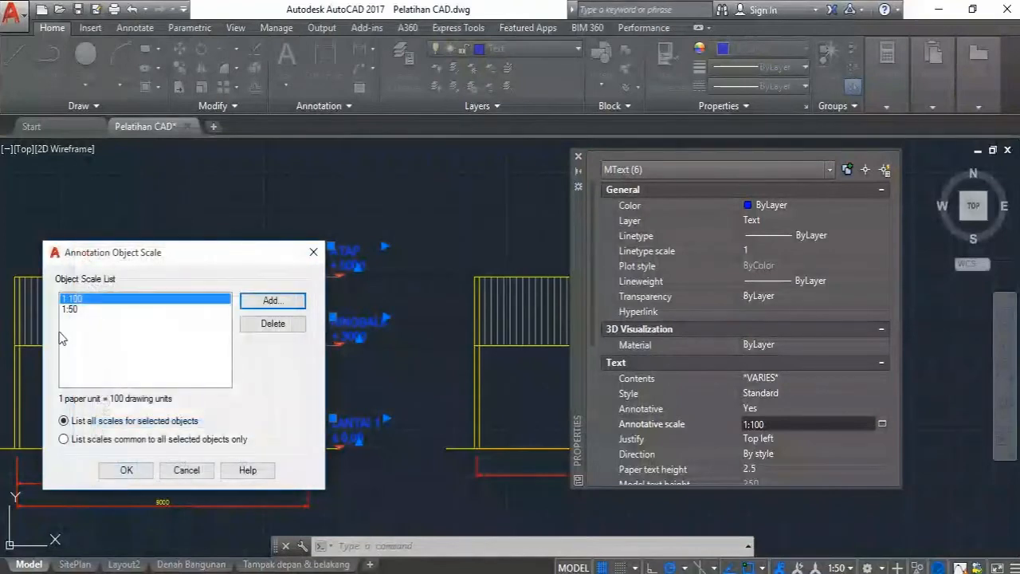
left_click(70, 309)
left_click(116, 473)
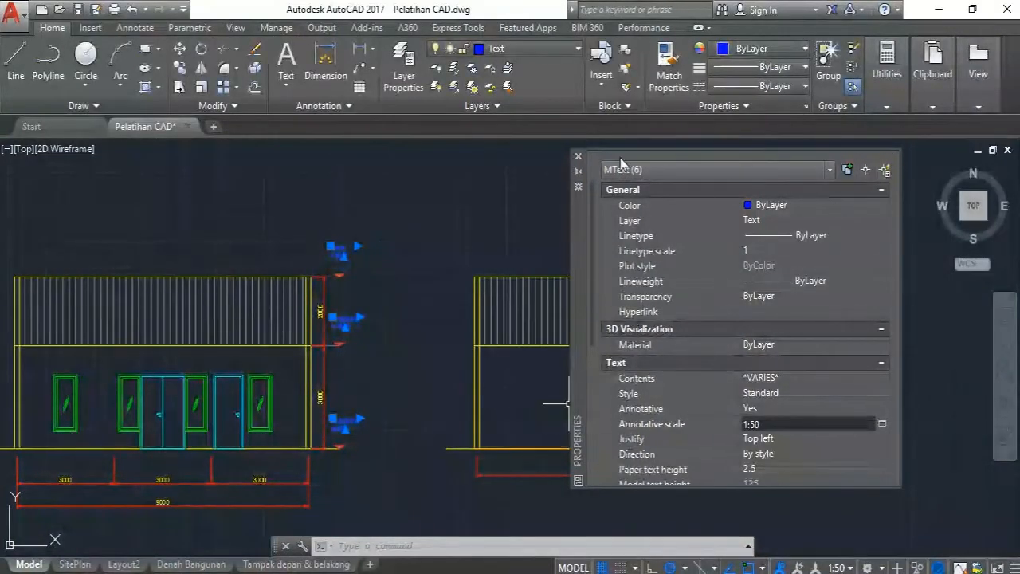
left_click(578, 159)
Move the selected level labels straight down so they sit just above their level markers.
scroll(322, 274, "up", 2)
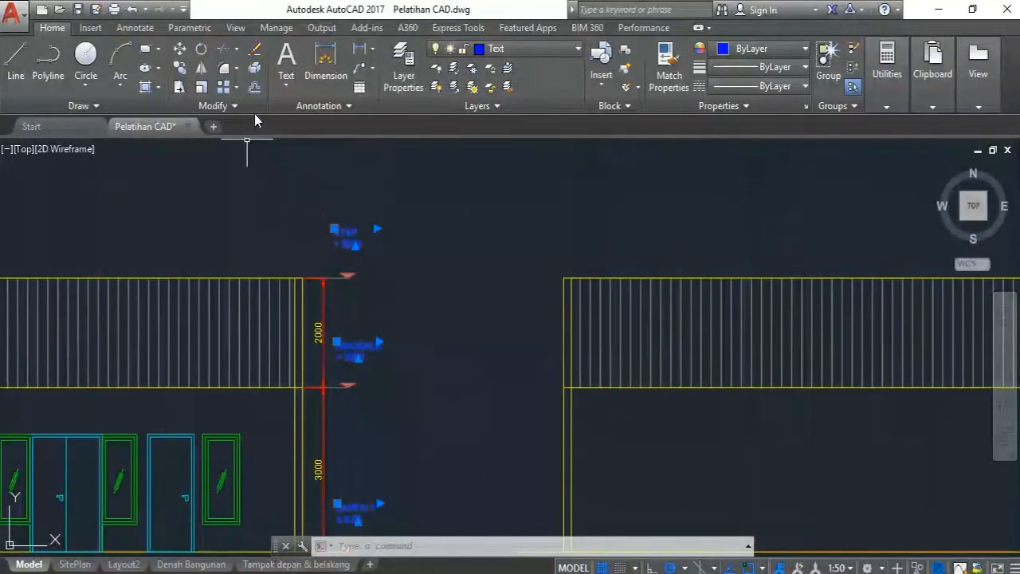
left_click(179, 51)
left_click(482, 263)
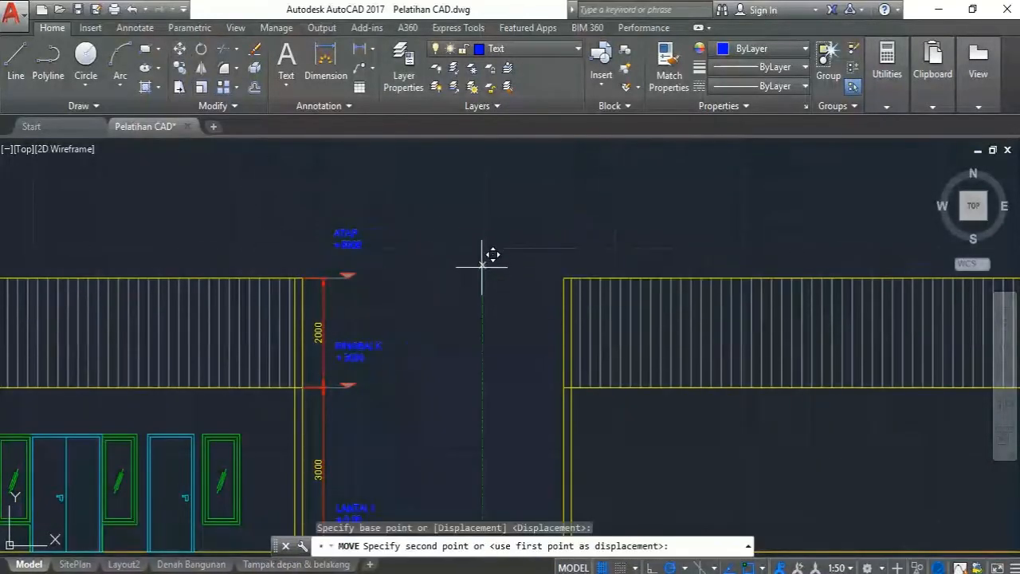
left_click(481, 282)
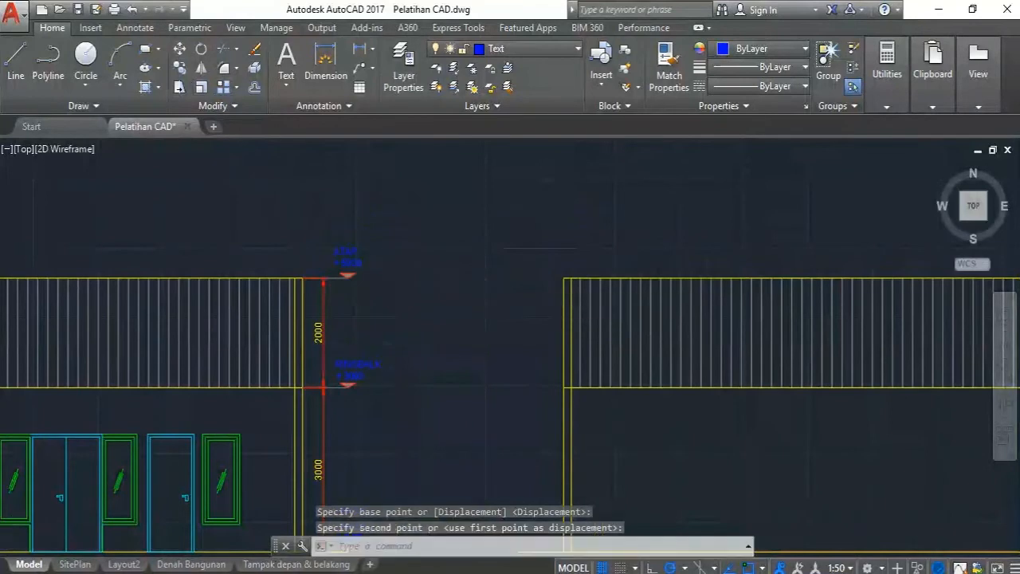
Switch to the "Tampak depan & belakang" layout and check the front elevation's annotations and the drawing title below it.
scroll(479, 319, "down", 5)
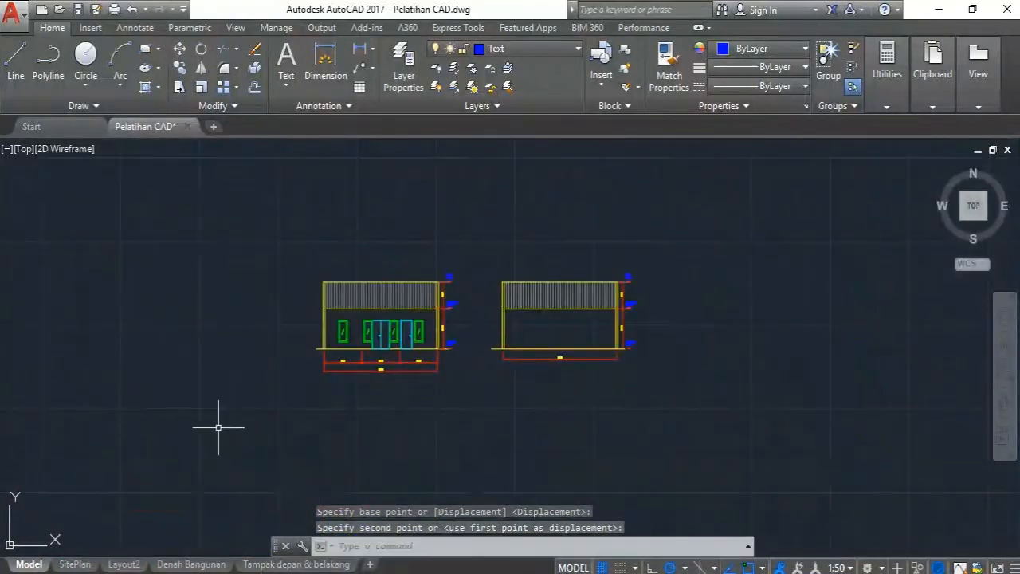
left_click(284, 564)
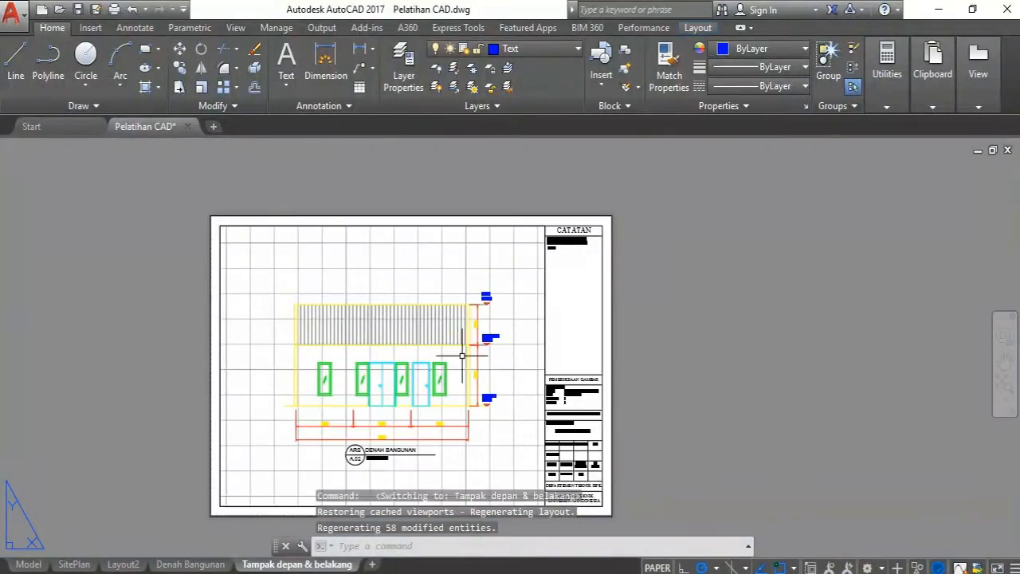
scroll(423, 394, "up", 2)
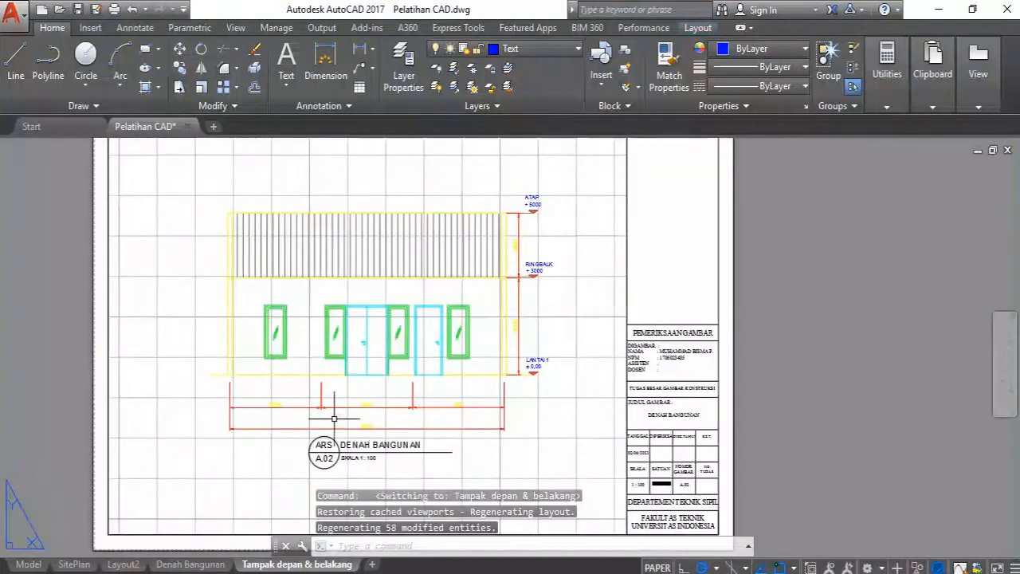
scroll(410, 430, "down", 3)
scroll(418, 423, "up", 3)
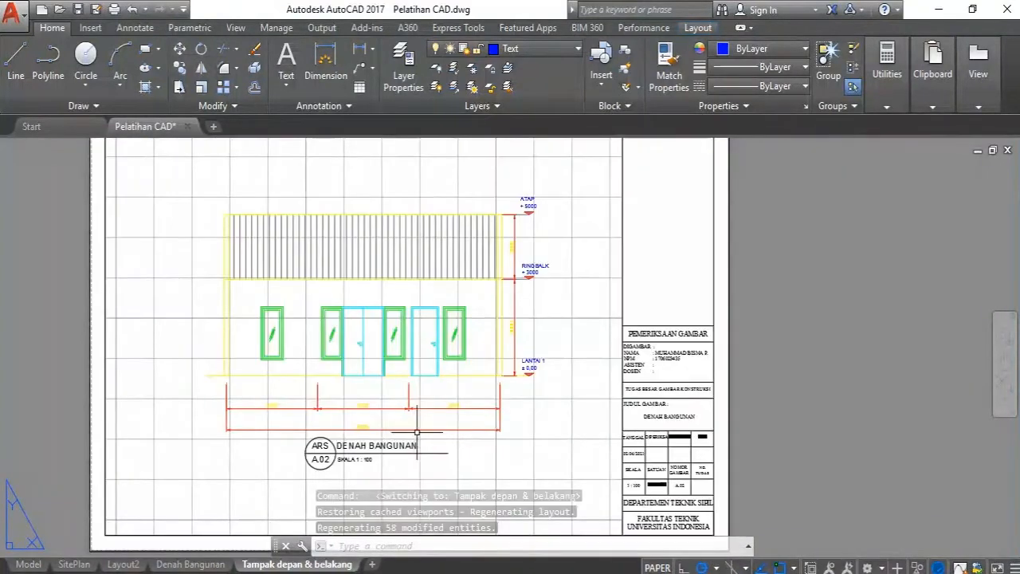
scroll(401, 425, "up", 2)
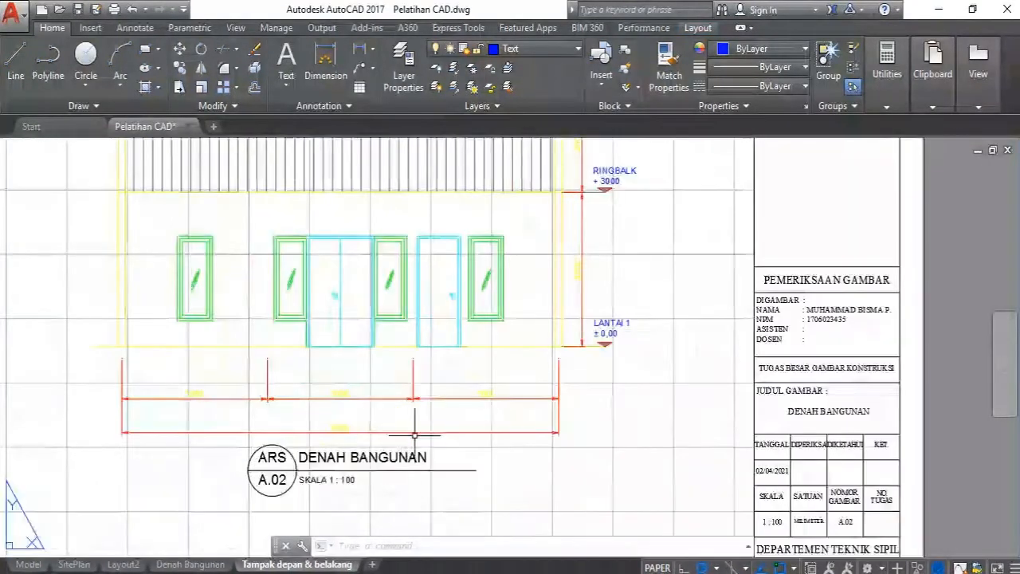
scroll(483, 437, "down", 2)
scroll(407, 425, "up", 2)
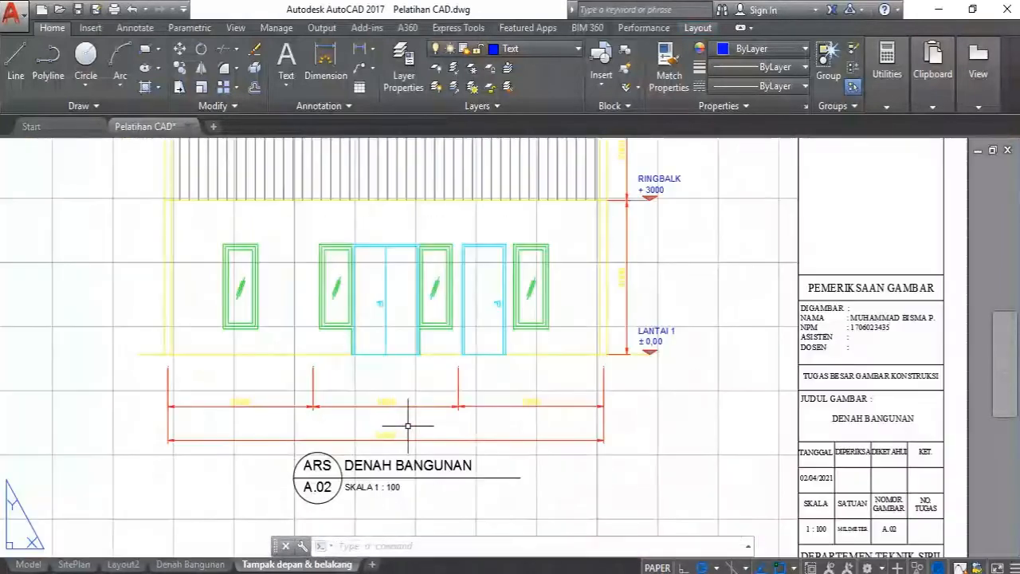
left_click(412, 507)
left_click(283, 459)
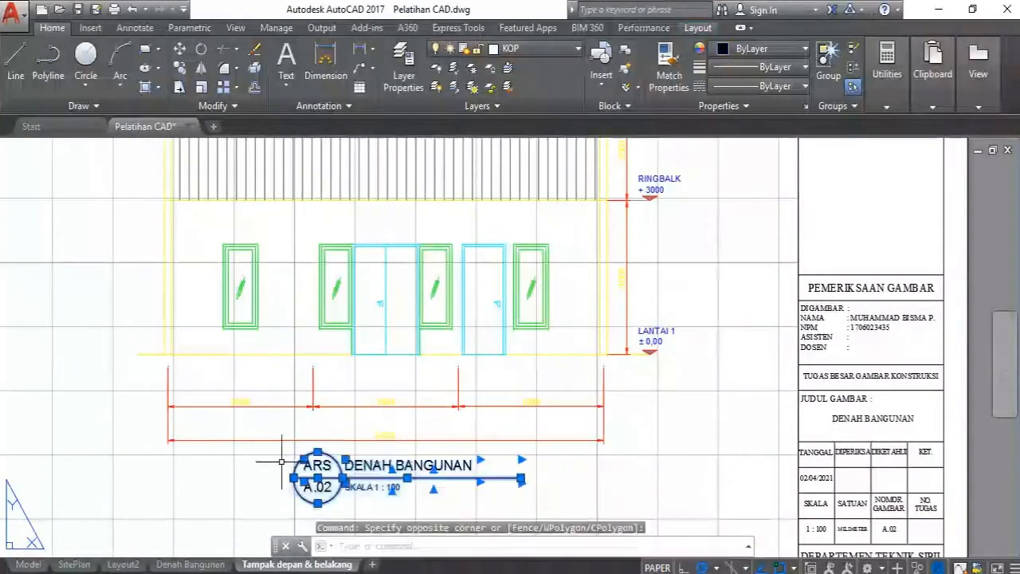
scroll(255, 333, "down", 2)
left_click(179, 48)
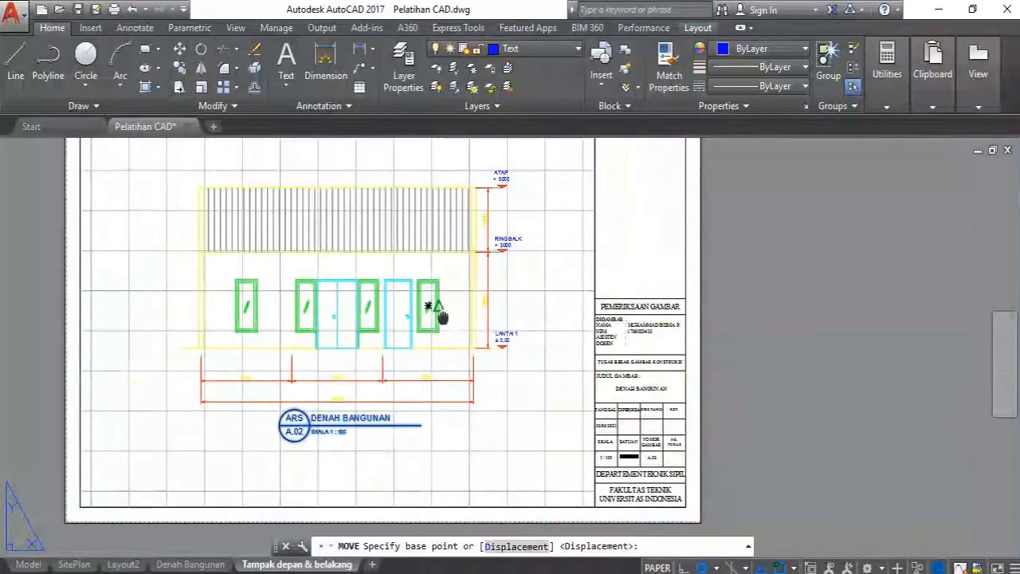
middle_click_drag(445, 303, 430, 340)
key("Escape")
Shift the front elevation up inside the viewport to clear the drawing title, and return to paper space.
double_click(486, 399)
middle_click_drag(487, 399, 485, 378)
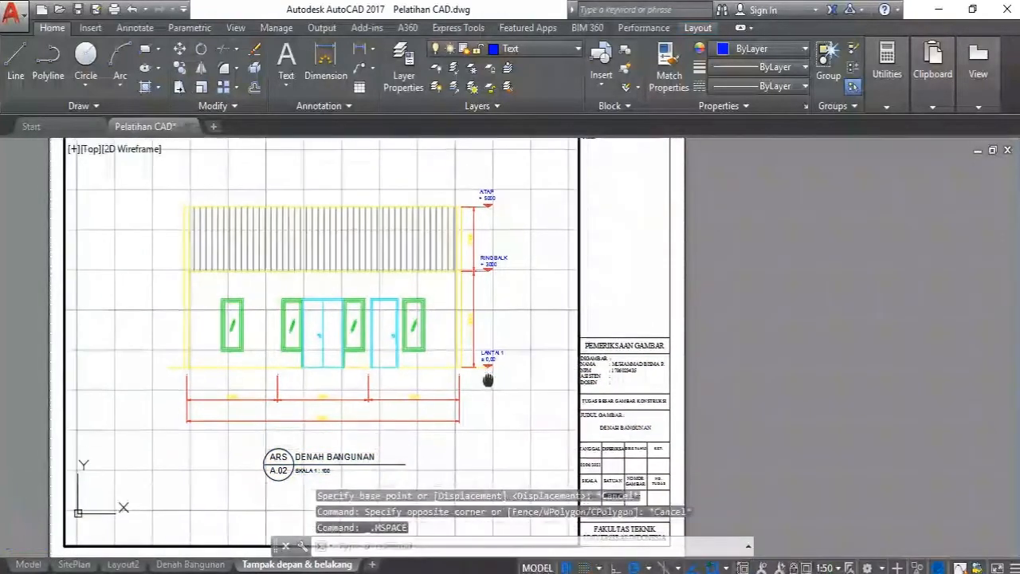
double_click(804, 330)
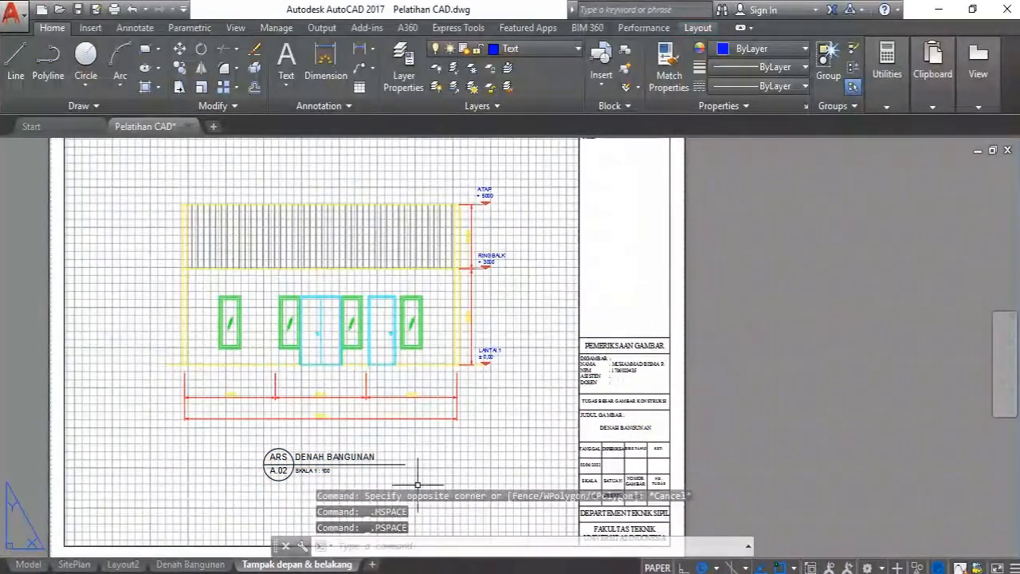
Change the scale text under the drawing title to "SKALA 1 : 50".
scroll(273, 451, "up", 3)
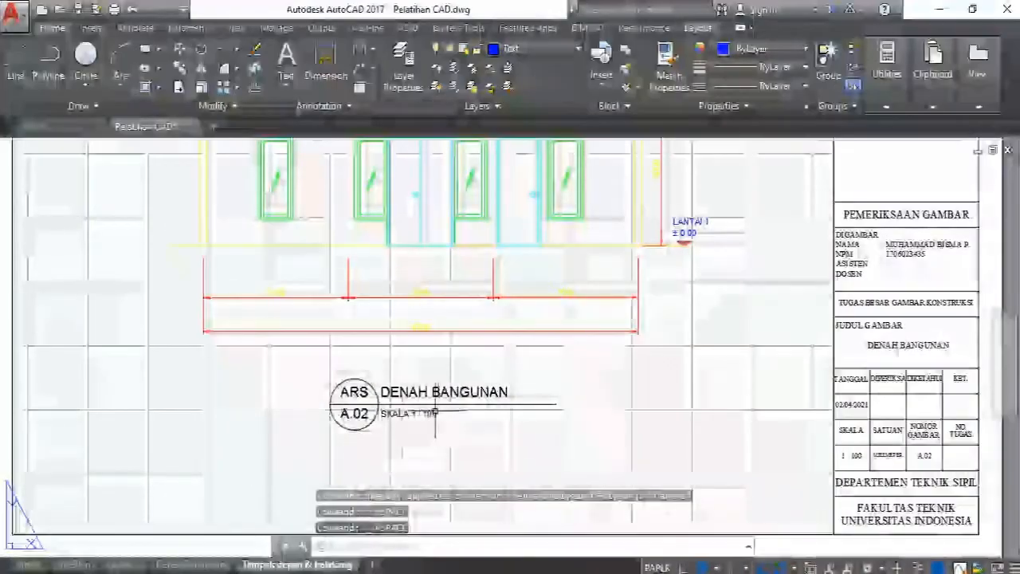
scroll(436, 410, "up", 2)
left_click(434, 415)
double_click(430, 415)
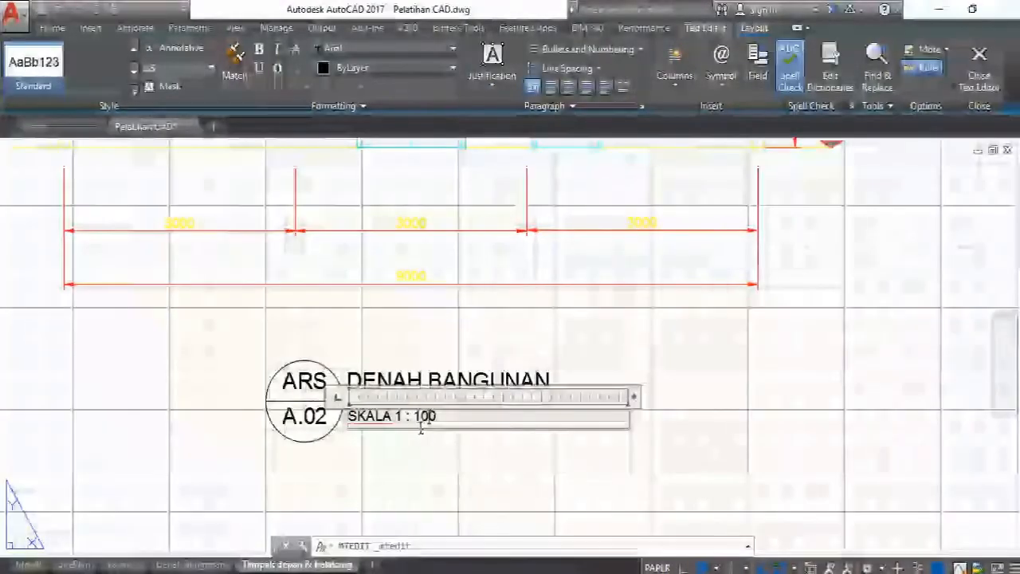
key("BackSpace")
key("BackSpace")
key("BackSpace")
type("5")
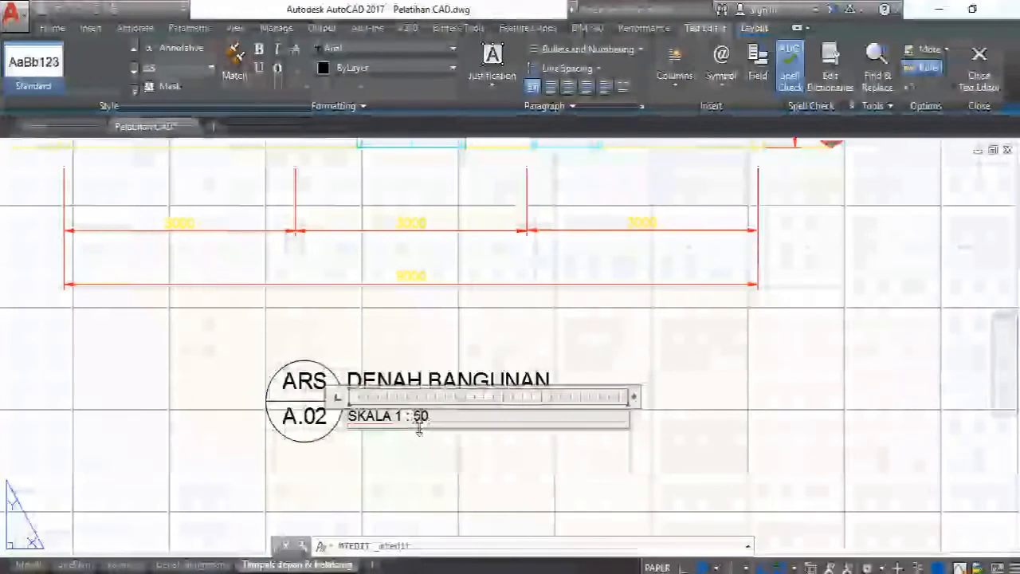
Change the drawing title to "TAMPAK DEPAN BANGUNAN" and widen its text frame so it fits on one line.
left_click(371, 375)
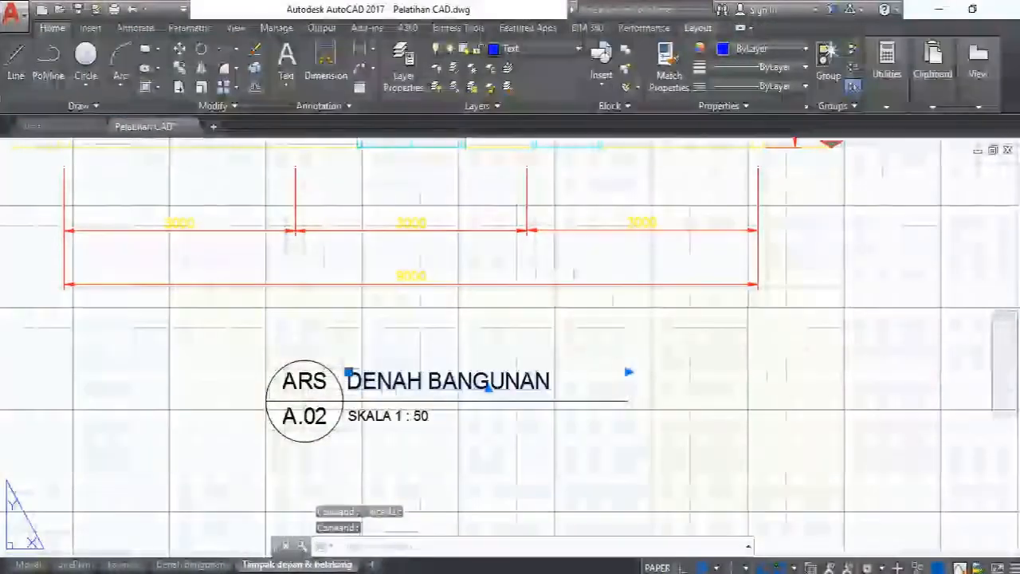
double_click(371, 382)
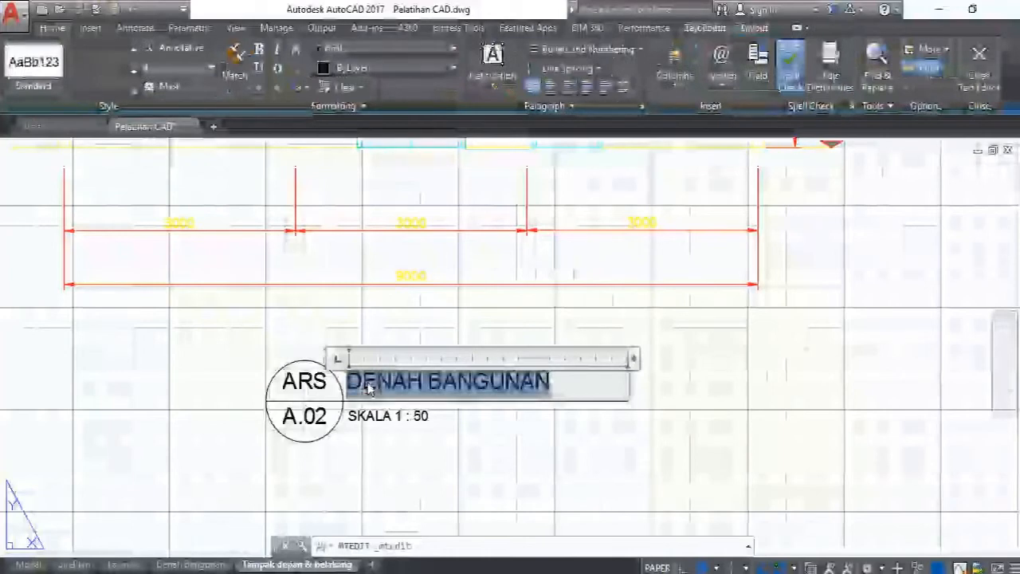
type("tAM")
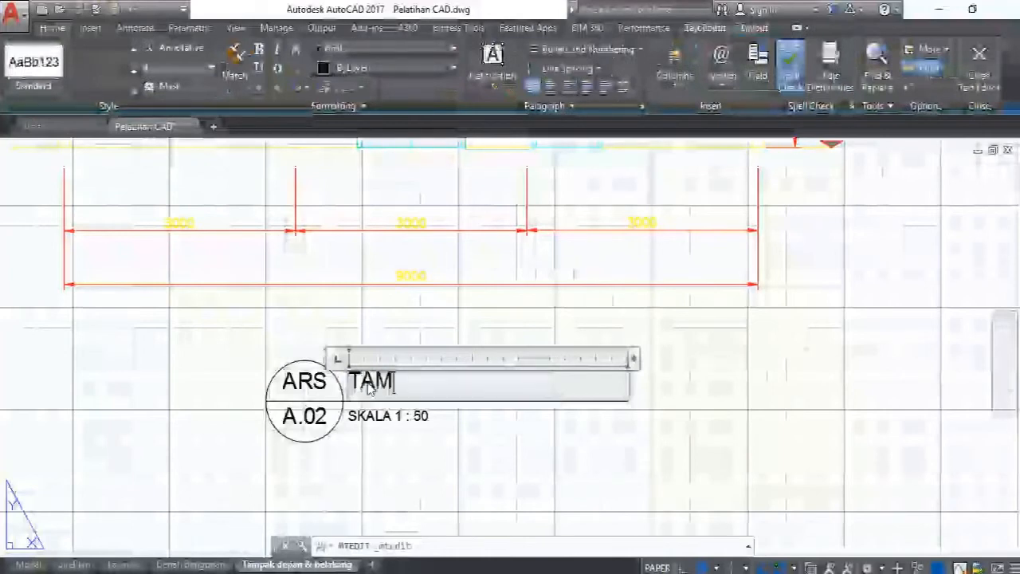
type("PAK DEPAN")
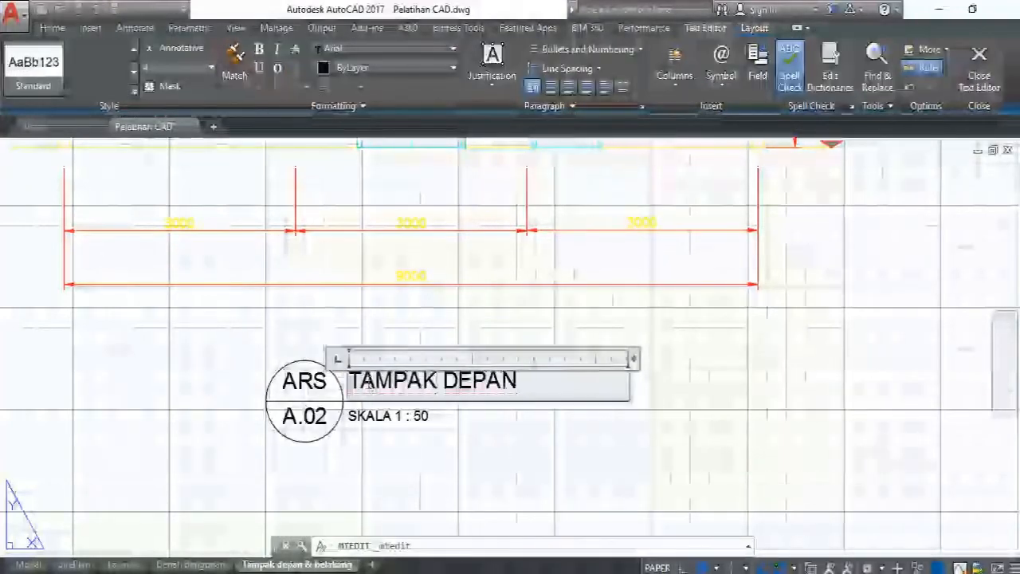
type(" BANGUNAN")
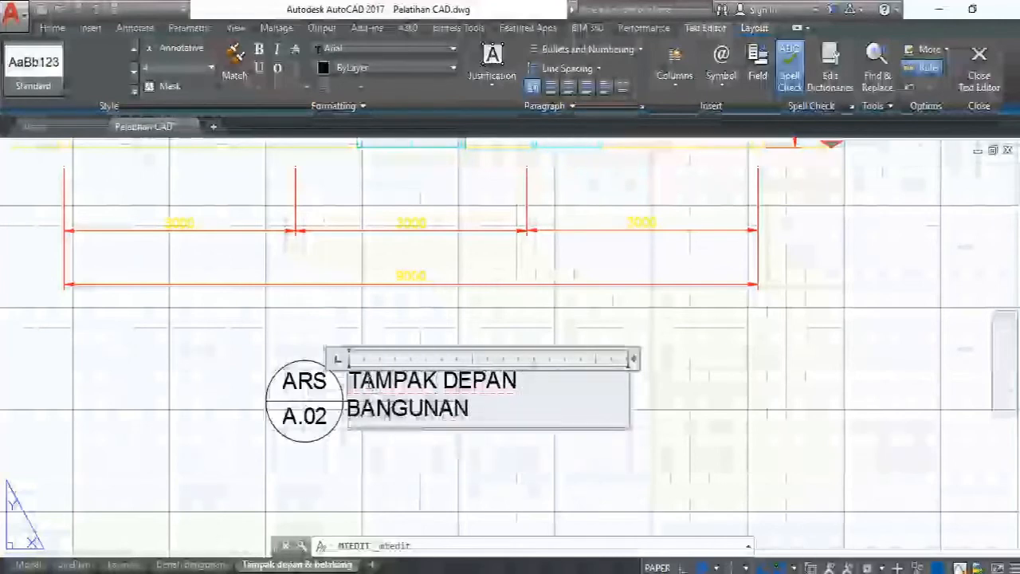
left_click_drag(634, 359, 651, 358)
left_click(678, 386)
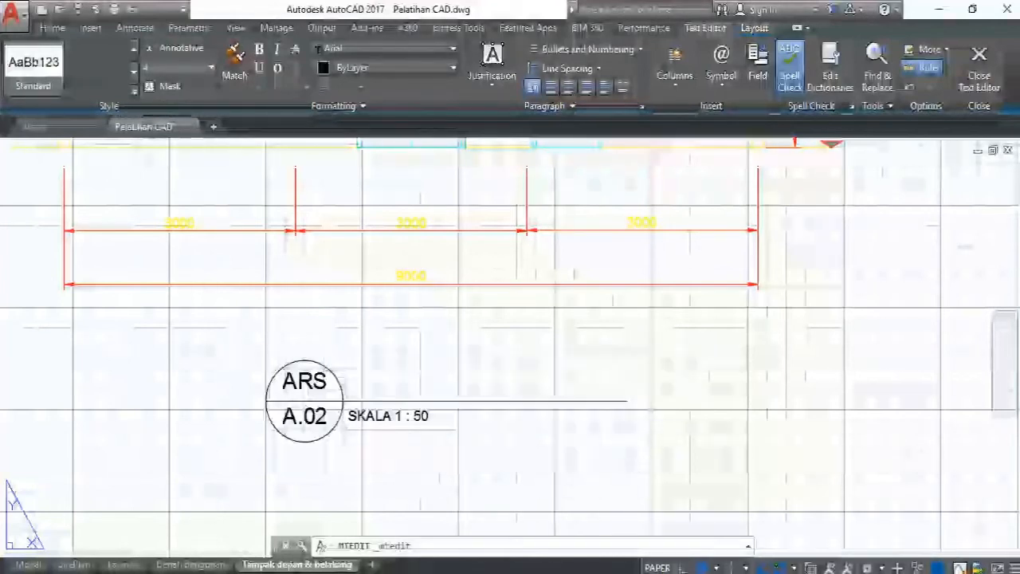
Stretch the line under the drawing title to just past the end of the title text.
left_click(628, 400)
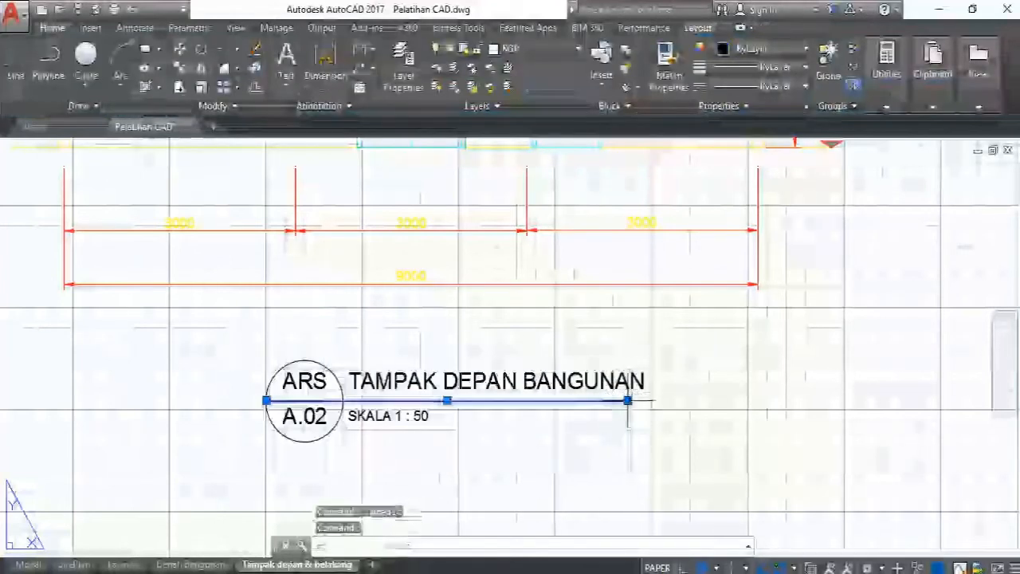
left_click(628, 400)
left_click(660, 401)
key("Escape")
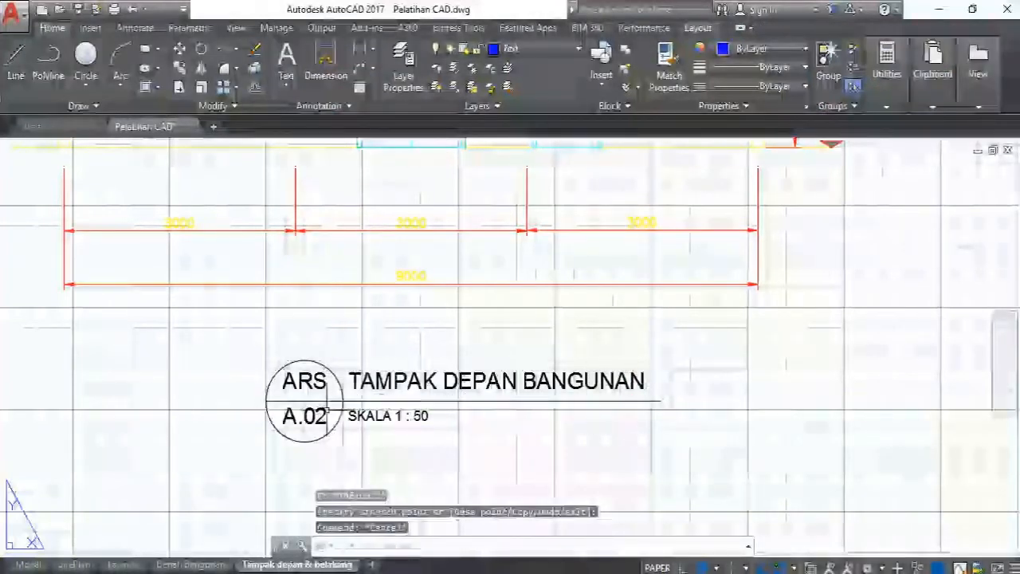
Change the drawing number in the title's circle to A.03.
scroll(326, 410, "down", 3)
double_click(326, 416)
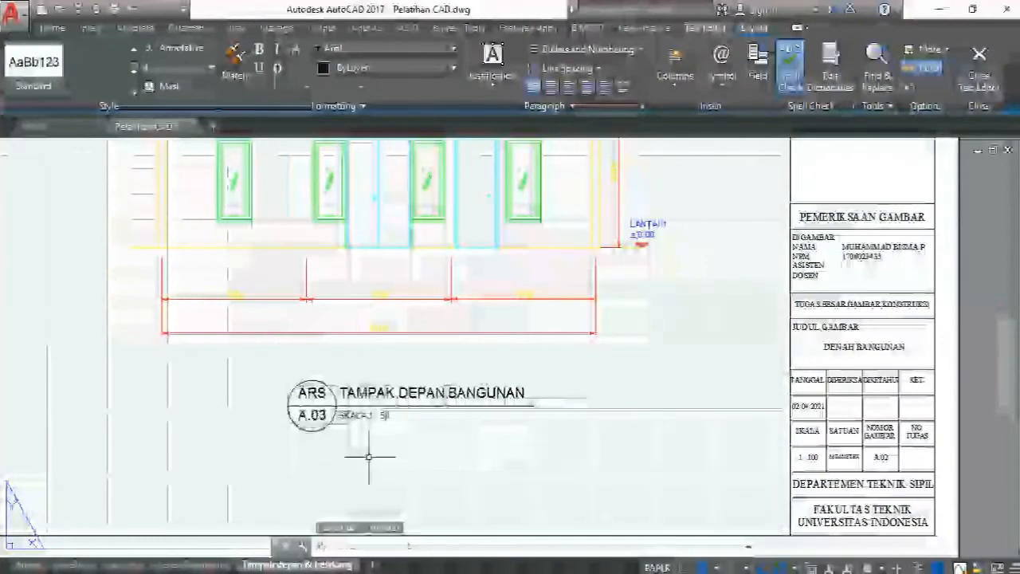
left_click(369, 457)
scroll(361, 391, "down", 4)
scroll(573, 436, "up", 4)
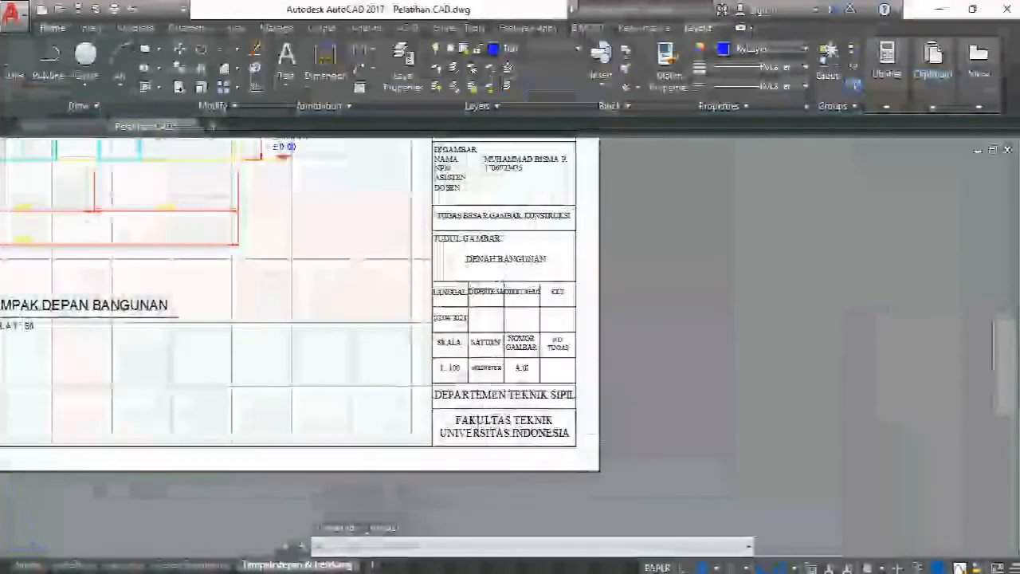
Change the scale value under SKALA in the title block to "1 : 50".
scroll(478, 398, "up", 4)
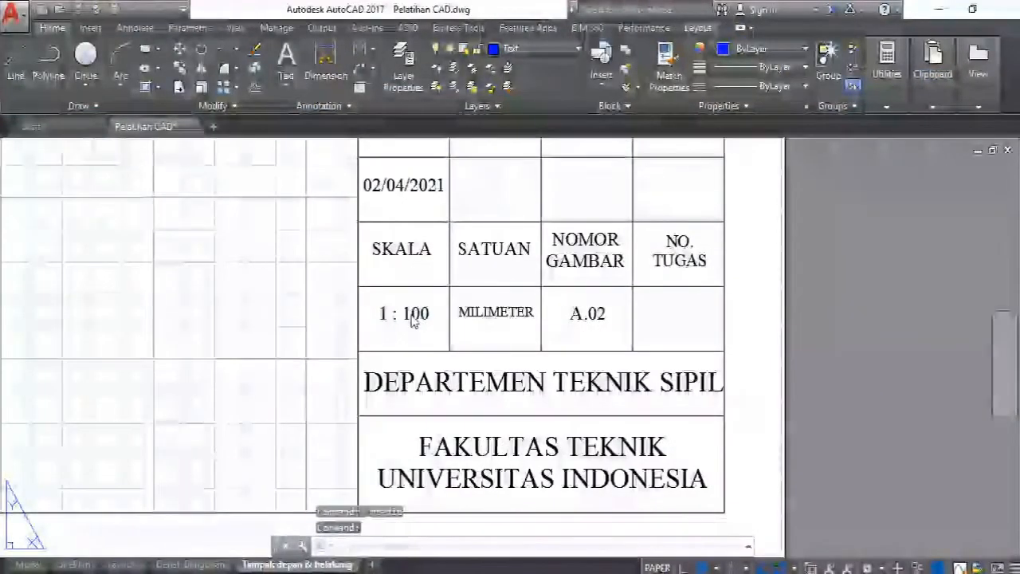
double_click(412, 321)
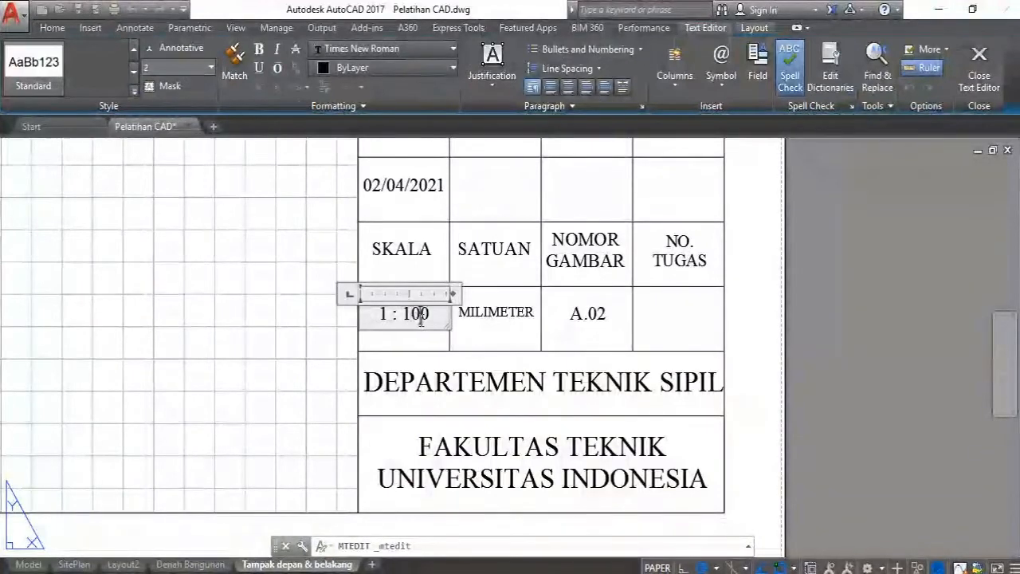
key("BackSpace")
key("BackSpace")
key("BackSpace")
type("50")
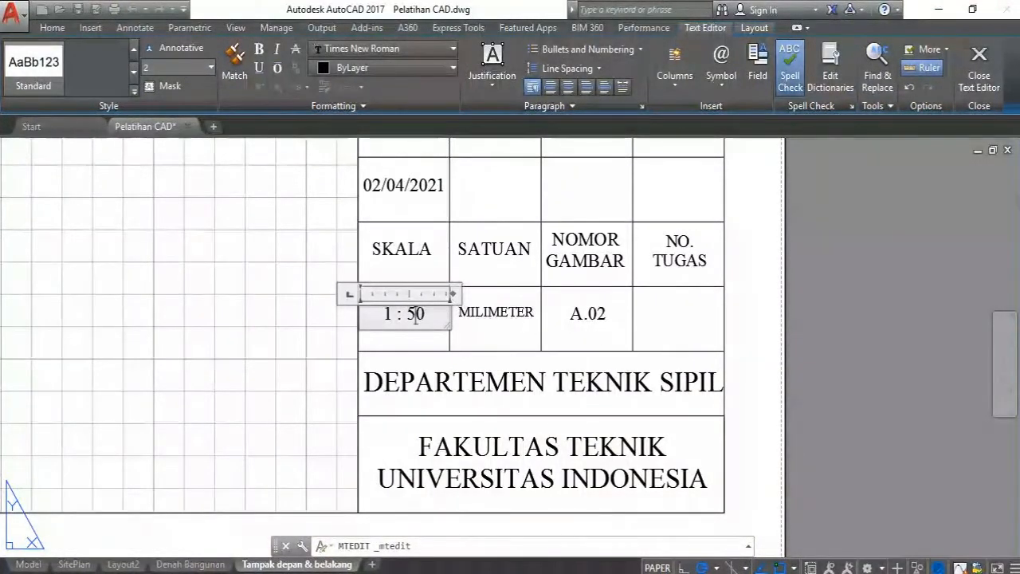
left_click(590, 331)
Change the drawing number under NOMOR GAMBAR in the title block to "A.03".
left_click(603, 306)
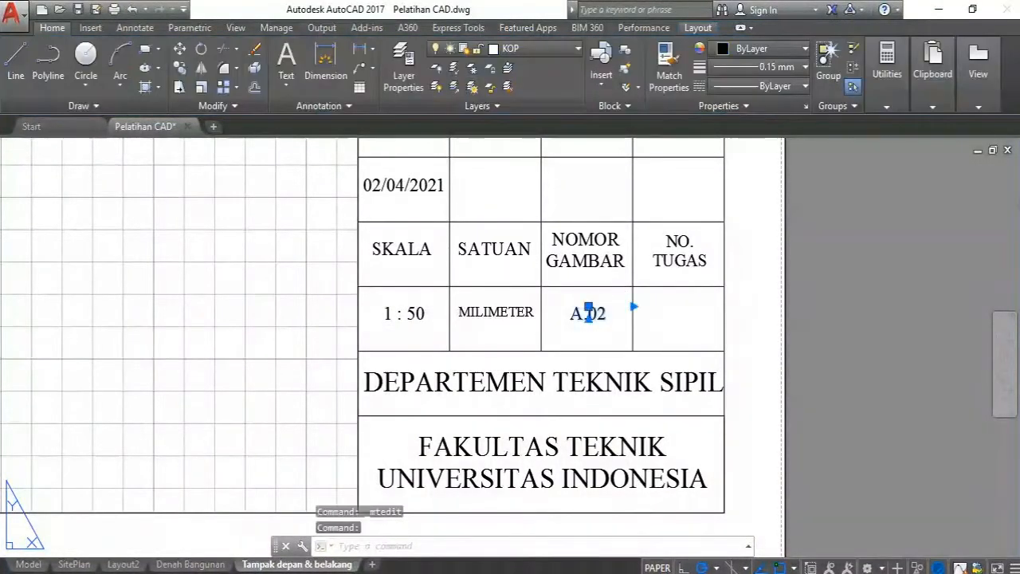
double_click(607, 313)
key("BackSpace")
type("3")
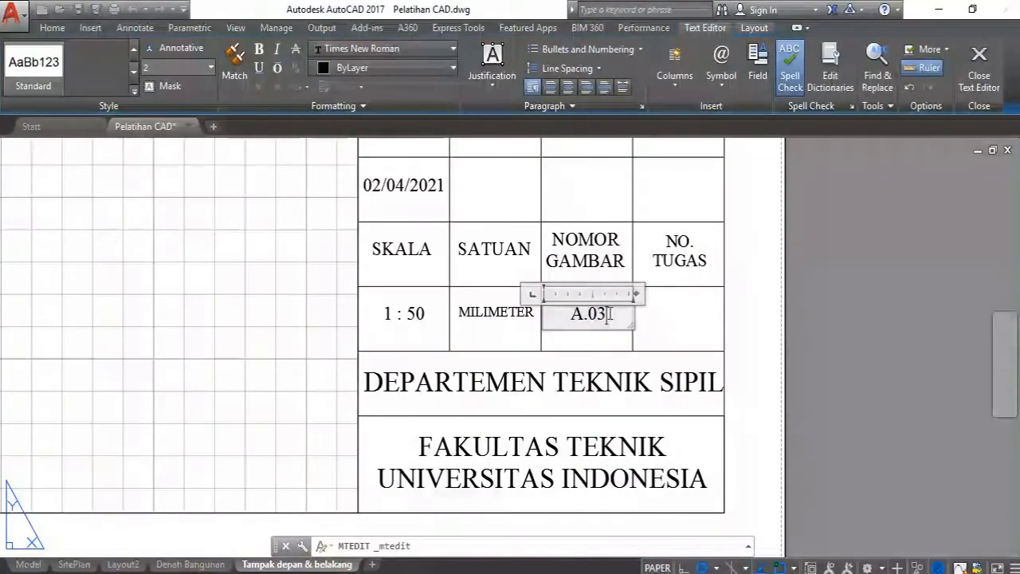
left_click(577, 334)
Change the drawing title under JUDUL GAMBAR in the title block to "TAMPAK DEPAN BANGUNAN".
scroll(577, 334, "down", 2)
middle_click_drag(574, 226, 552, 448)
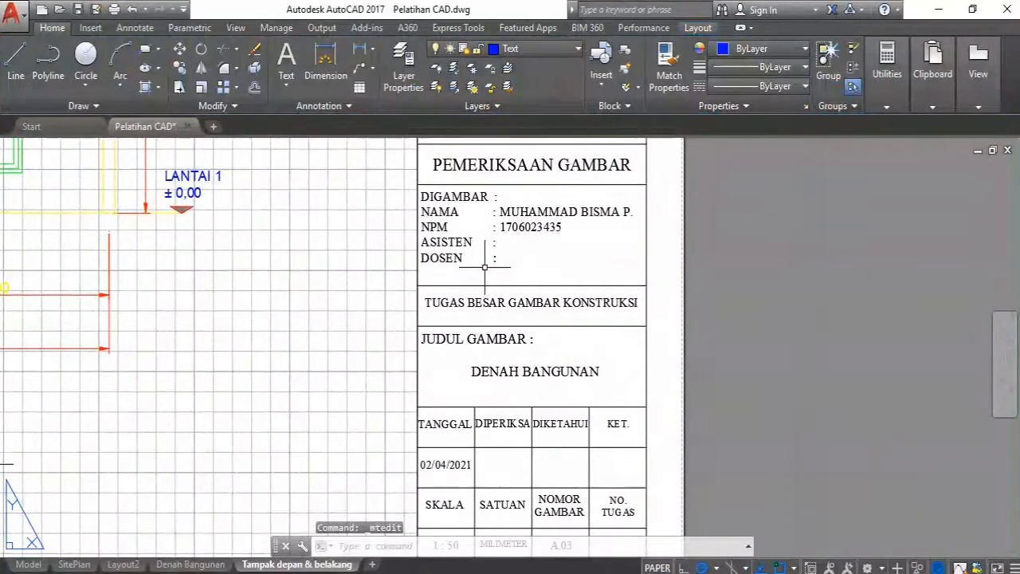
scroll(527, 375, "up", 2)
double_click(448, 381)
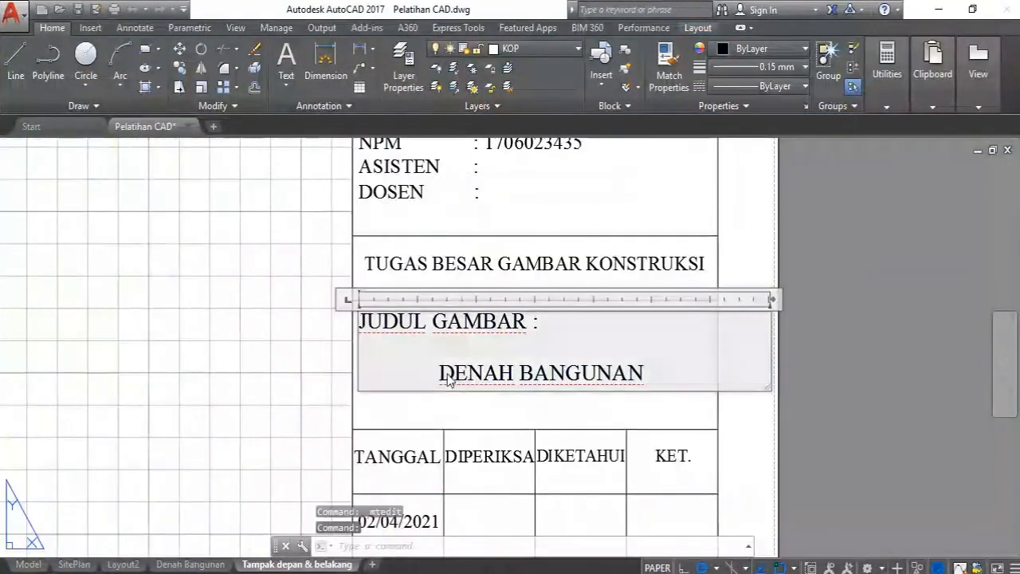
left_click_drag(441, 381, 511, 384)
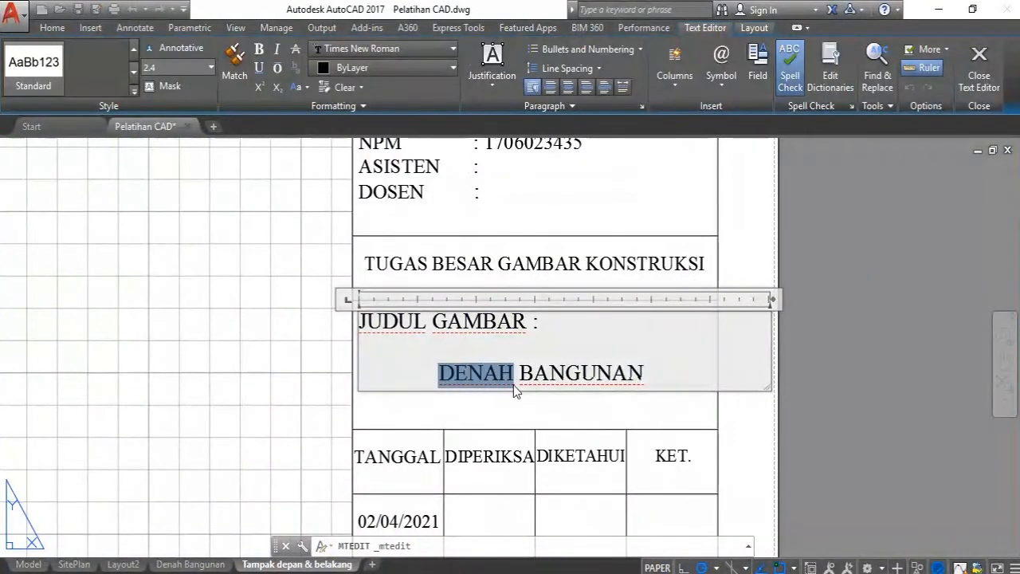
type("tamp")
key("BackSpace")
key("BackSpace")
key("BackSpace")
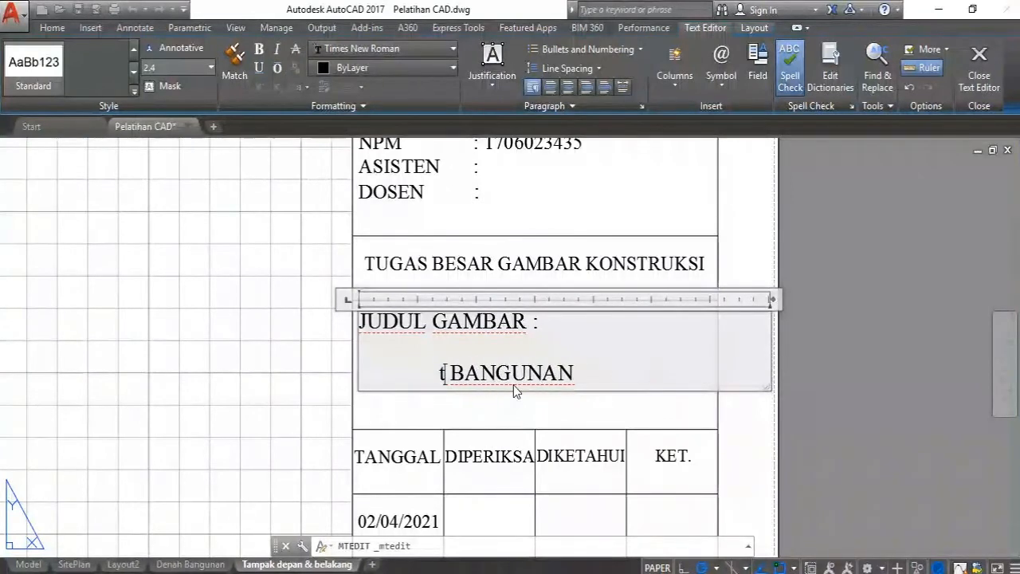
type("A")
key("BackSpace")
type("T")
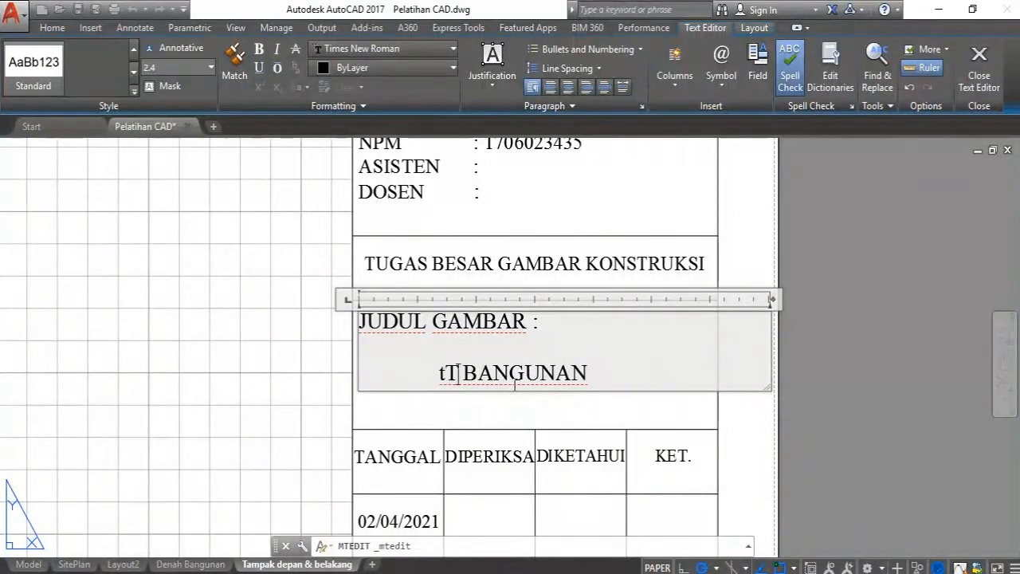
key("BackSpace")
key("BackSpace")
type("TAMPAK DEO")
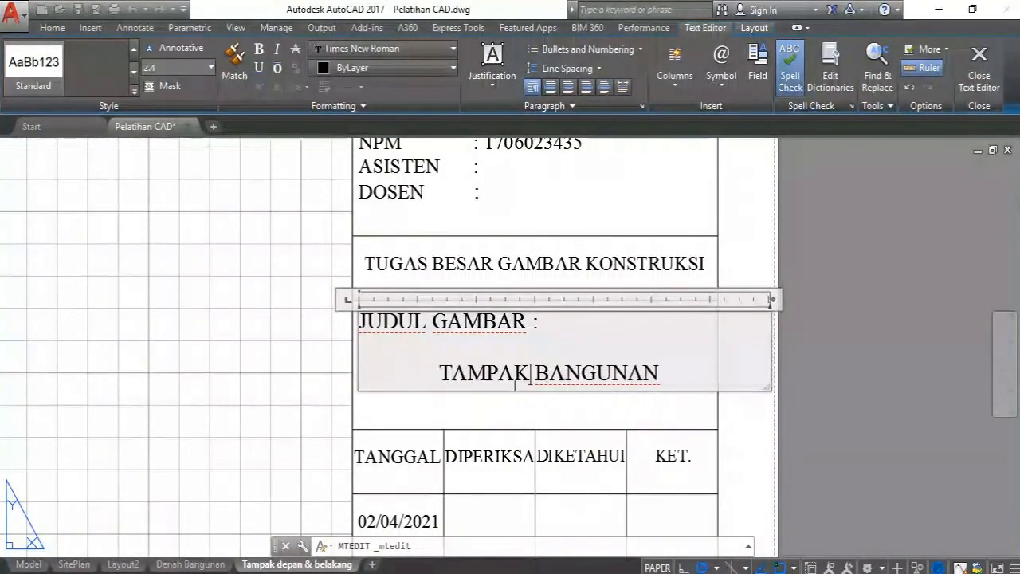
type("AN")
key("BackSpace")
key("BackSpace")
key("BackSpace")
type("PA")
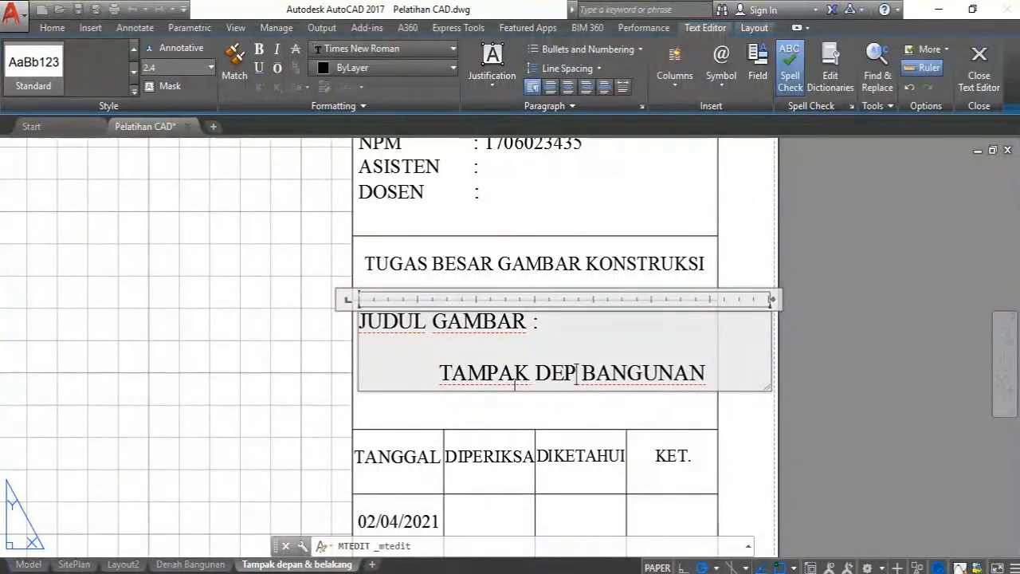
type("N")
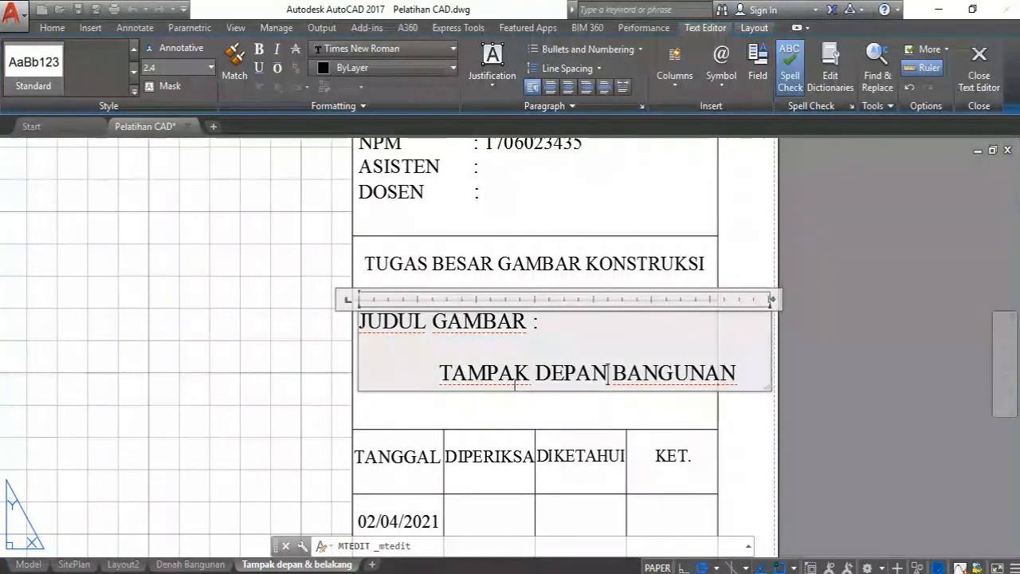
Reduce the spaces before "TAMPAK DEPAN BANGUNAN" under JUDUL GAMBAR so the title sits centred in its cell.
left_click(423, 372)
key("BackSpace")
key("BackSpace")
key("BackSpace")
key("Return")
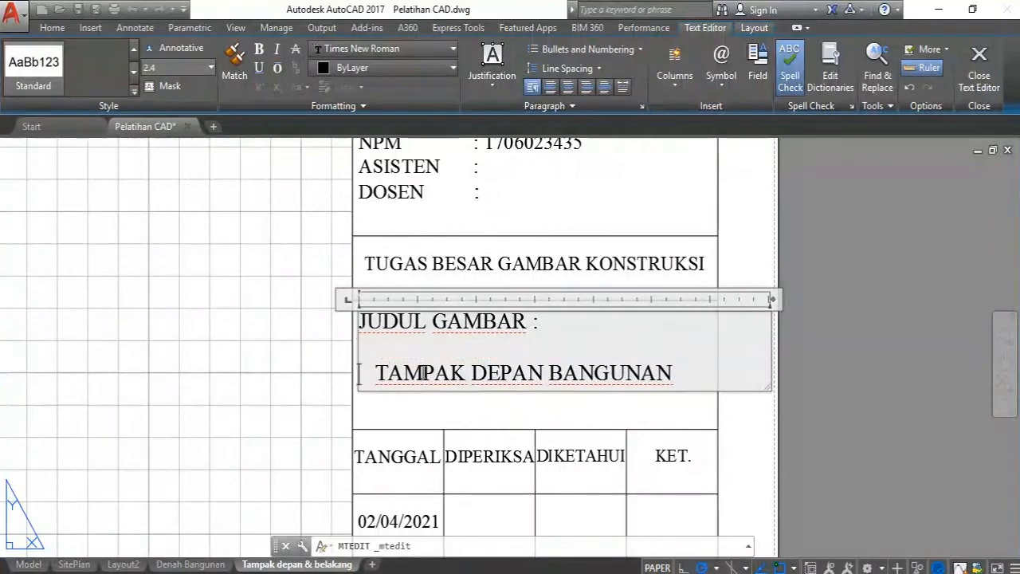
left_click(435, 411)
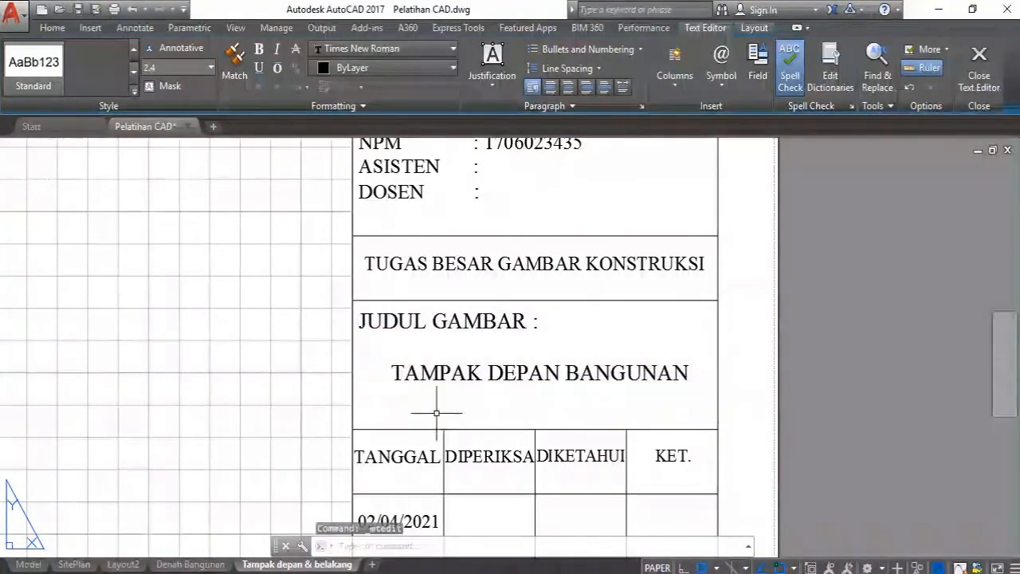
Plot the layout as a single sheet to "Pelatihan CAD-Tampak depan & belakang.pdf" and check the front elevation in the PDF.
scroll(495, 381, "down", 4)
scroll(495, 380, "down", 4)
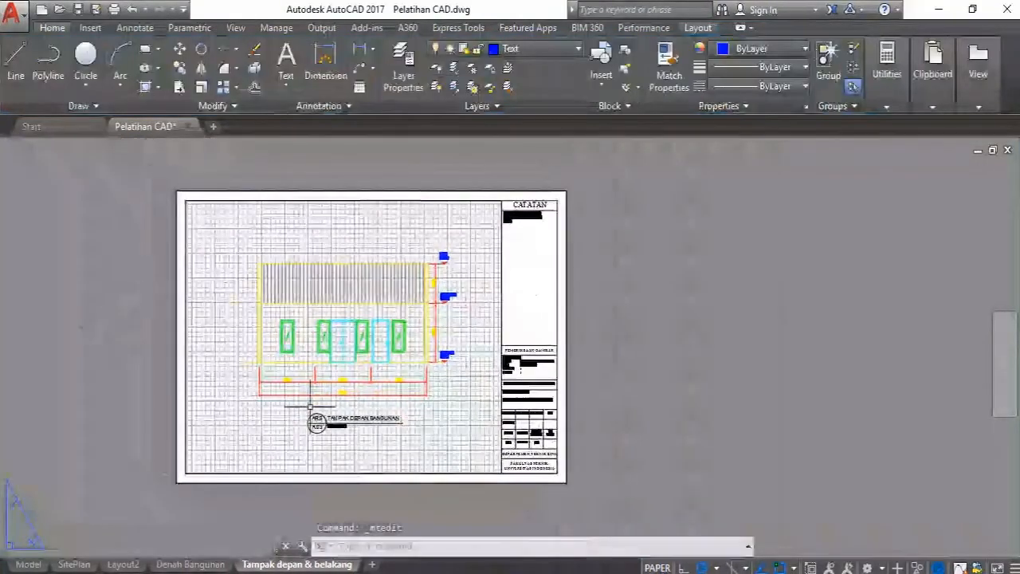
scroll(357, 406, "up", 3)
scroll(351, 430, "down", 4)
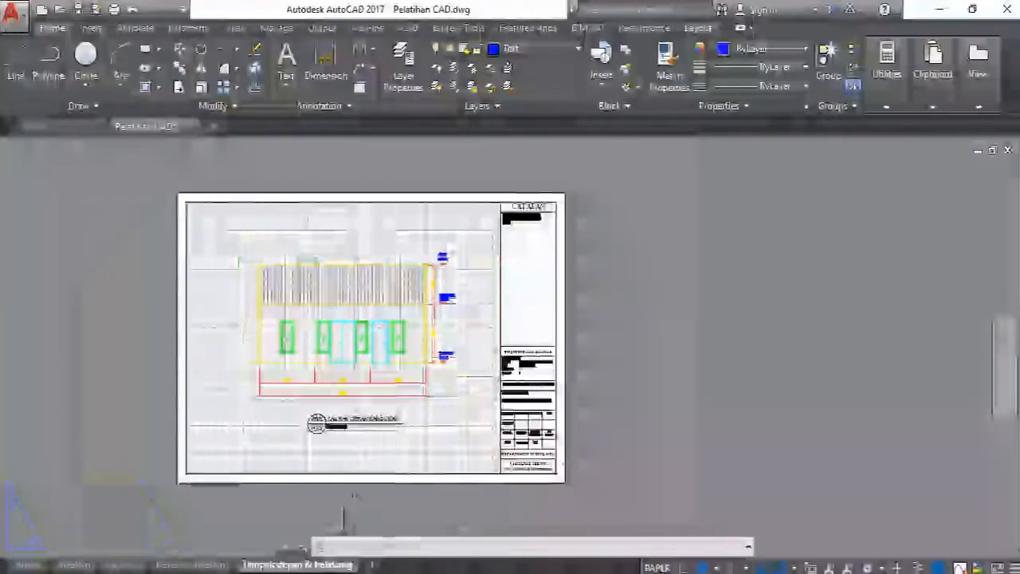
scroll(354, 477, "up", 2)
middle_click_drag(358, 419, 372, 482)
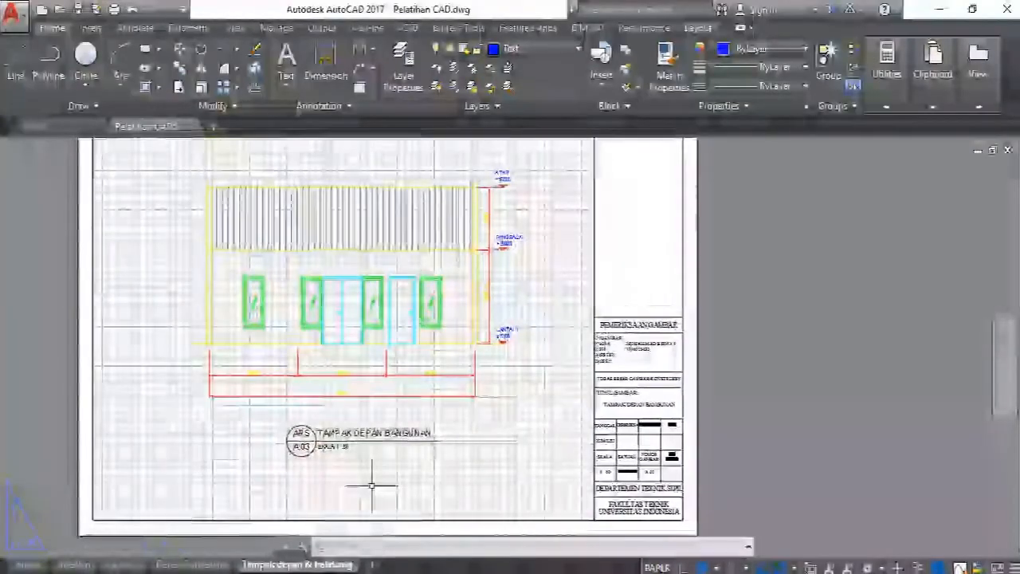
type("PLOT")
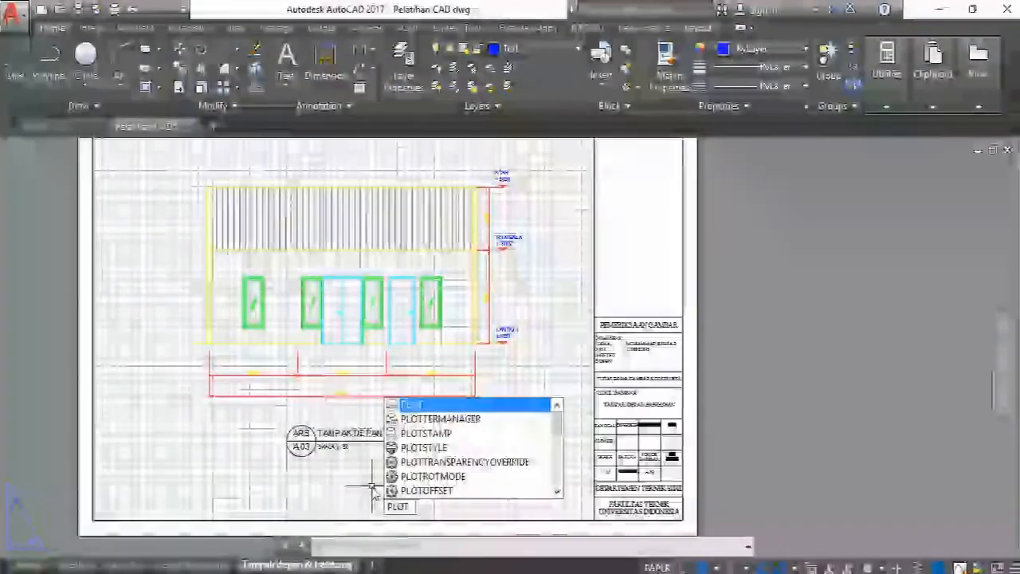
key("Return")
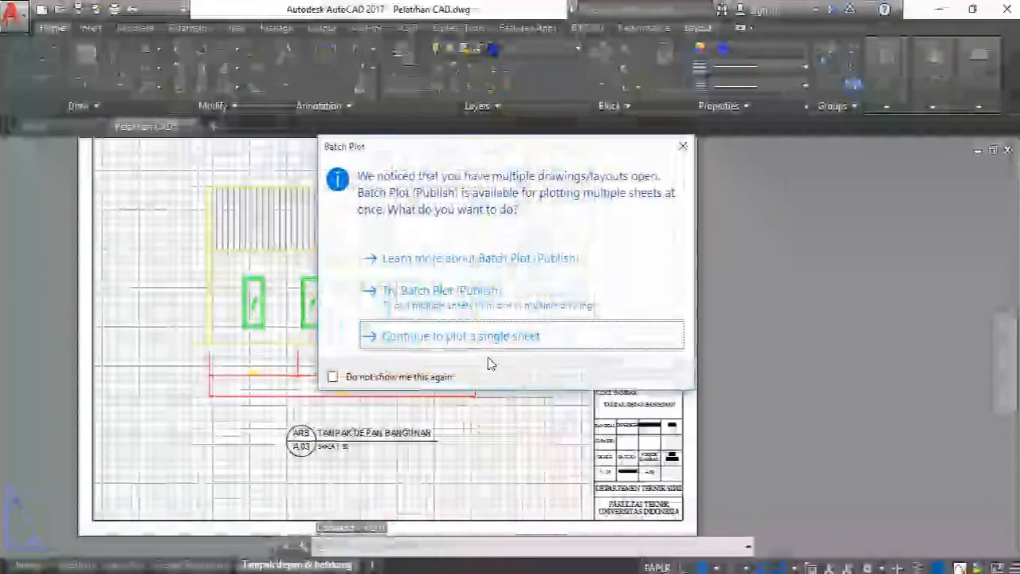
left_click(459, 339)
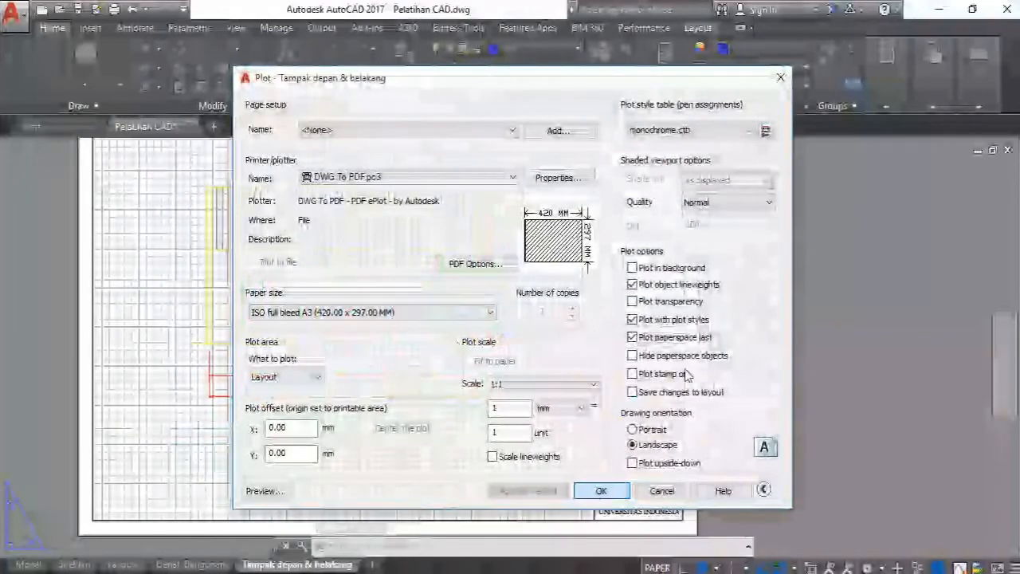
key("Return")
left_click(711, 447)
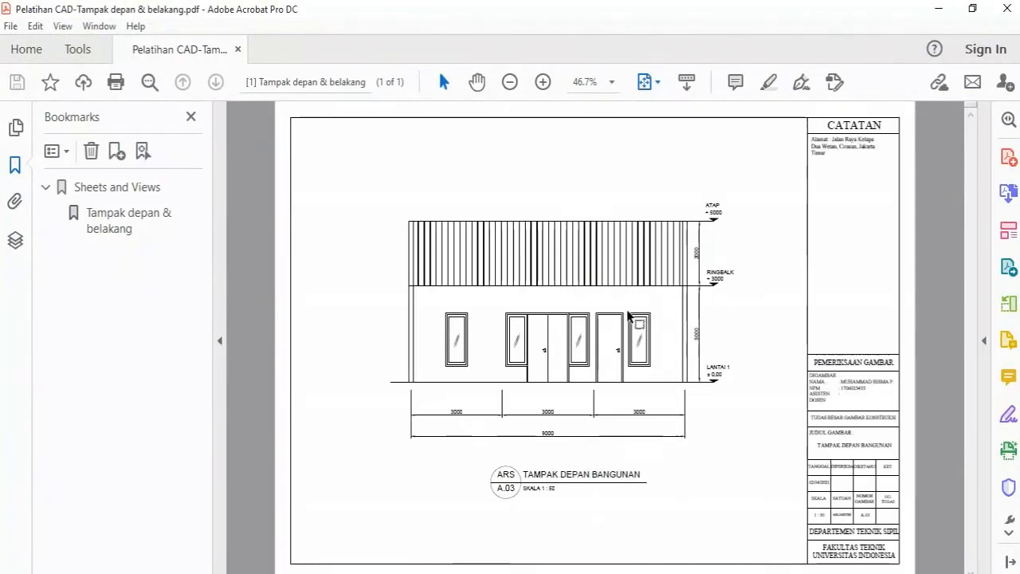
scroll(605, 343, "up", 3, "ctrl")
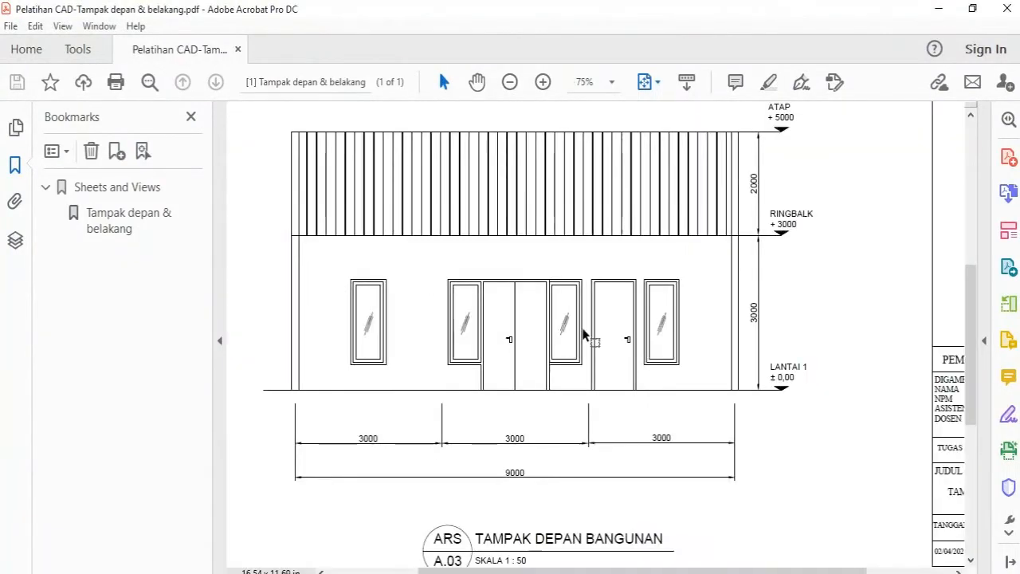
scroll(678, 325, "down", 2, "ctrl")
scroll(675, 307, "down", 1, "ctrl")
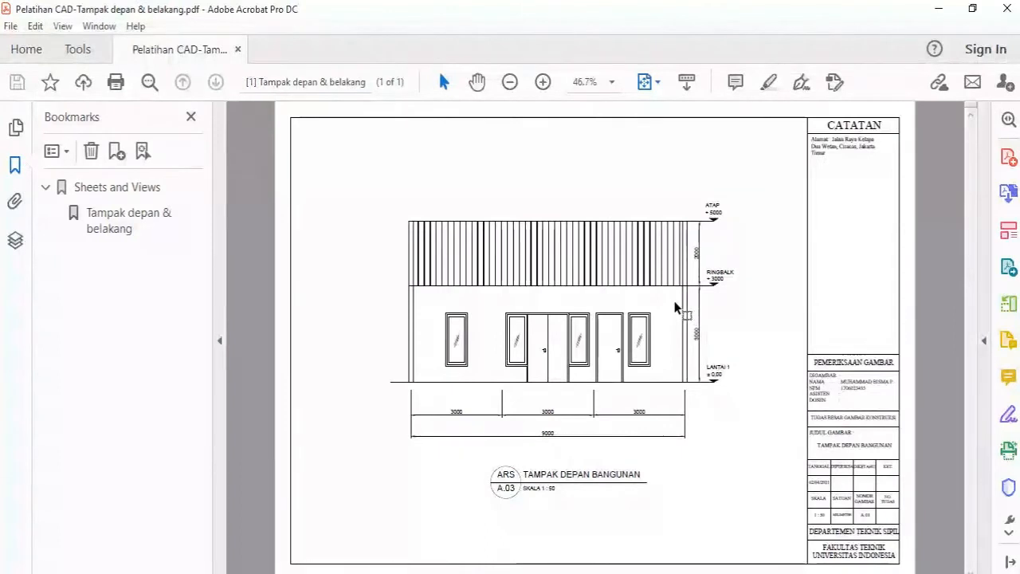
left_click(192, 117)
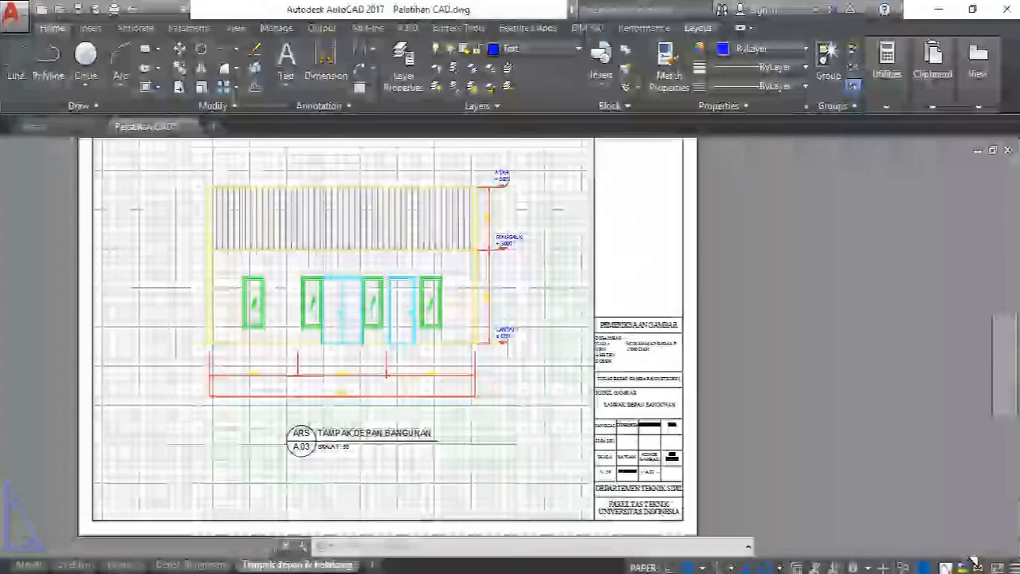
Rename the "Tampak depan & belakang" layout as "Tampak Depan".
double_click(327, 566)
key("BackSpace")
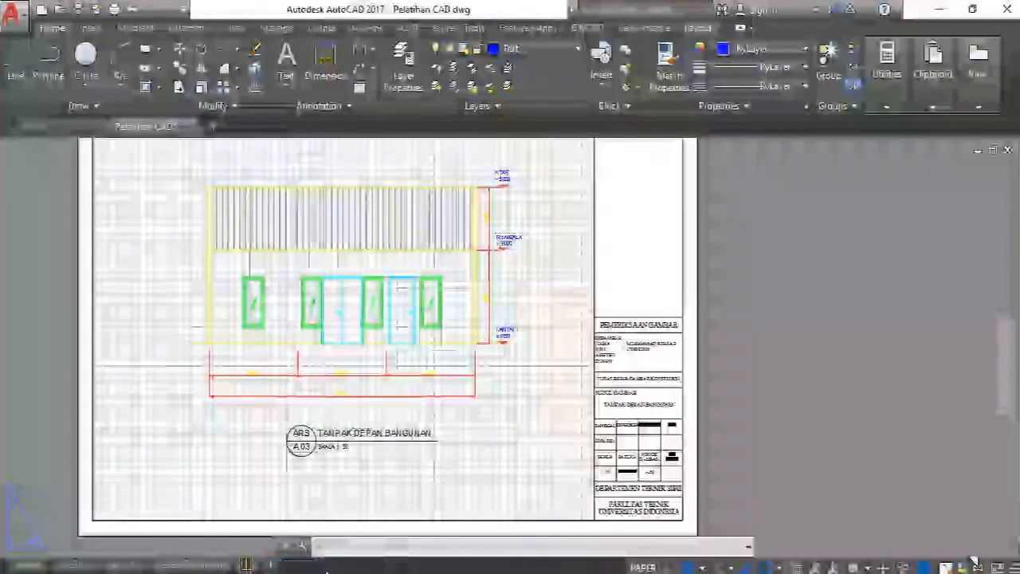
type("Tampak Depan")
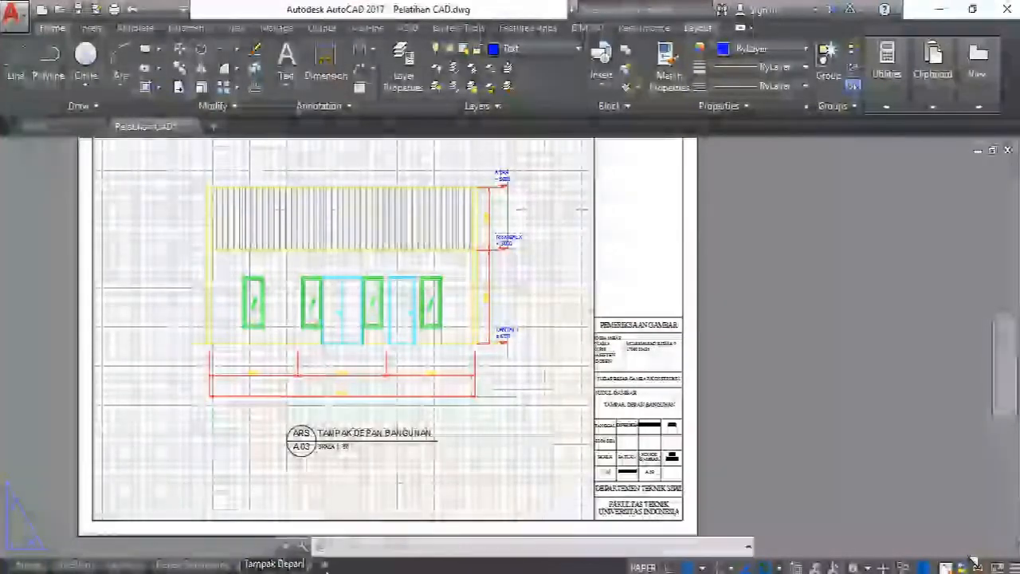
key("Return")
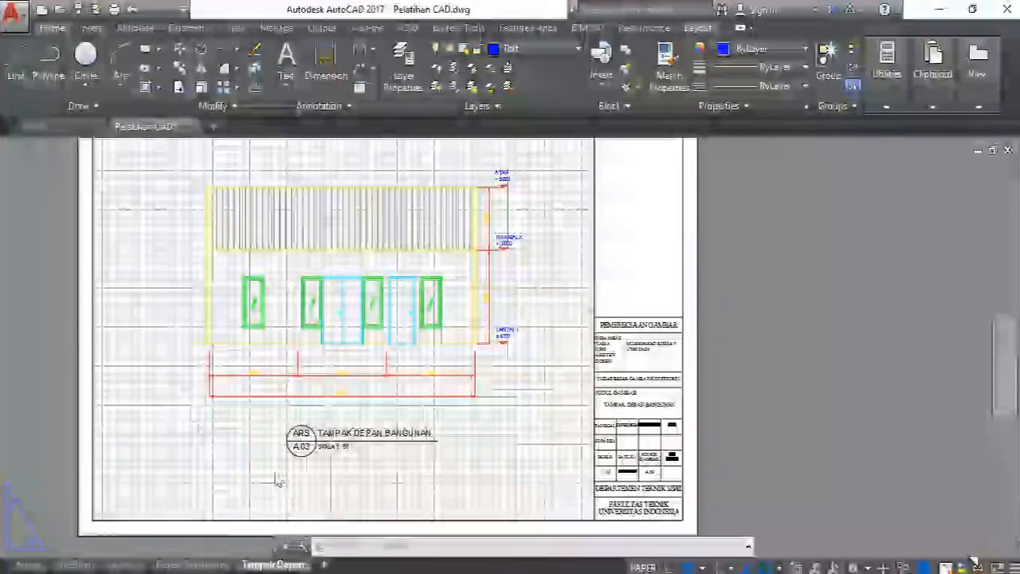
Create a copy of the "Tampak Depan" layout at the end of the layouts and open the copy.
scroll(464, 300, "down", 2)
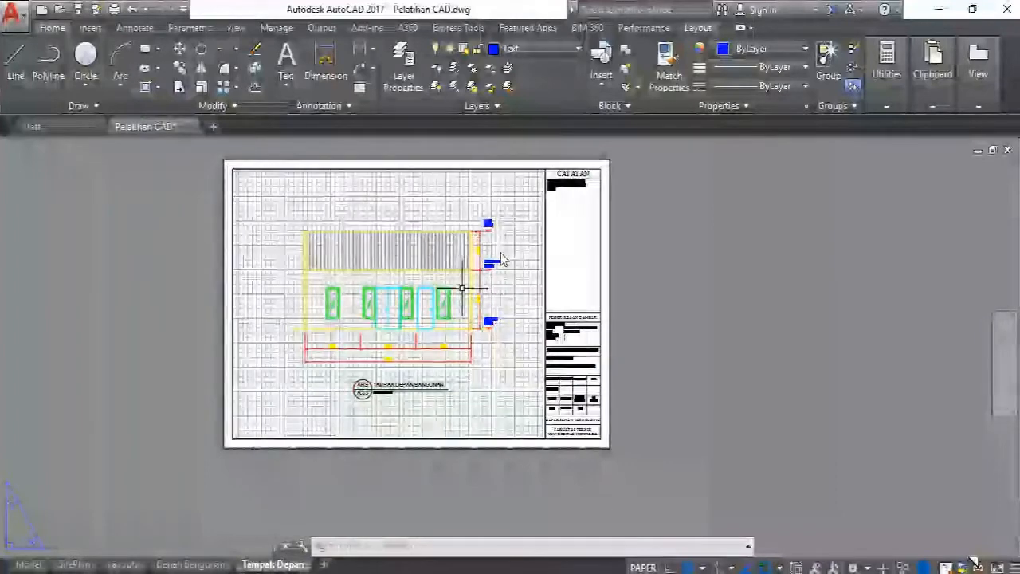
scroll(342, 494, "up", 3)
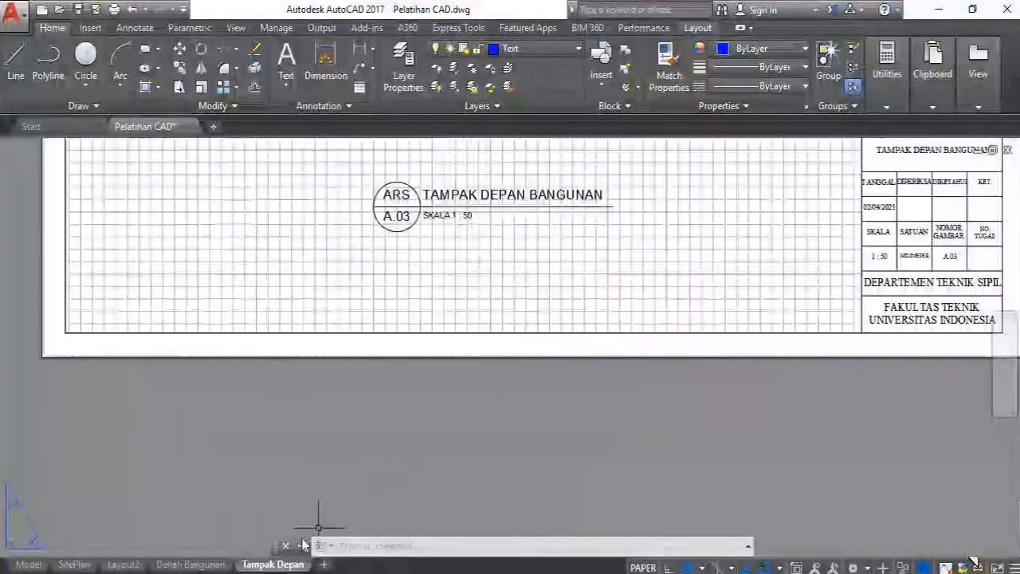
right_click(250, 563)
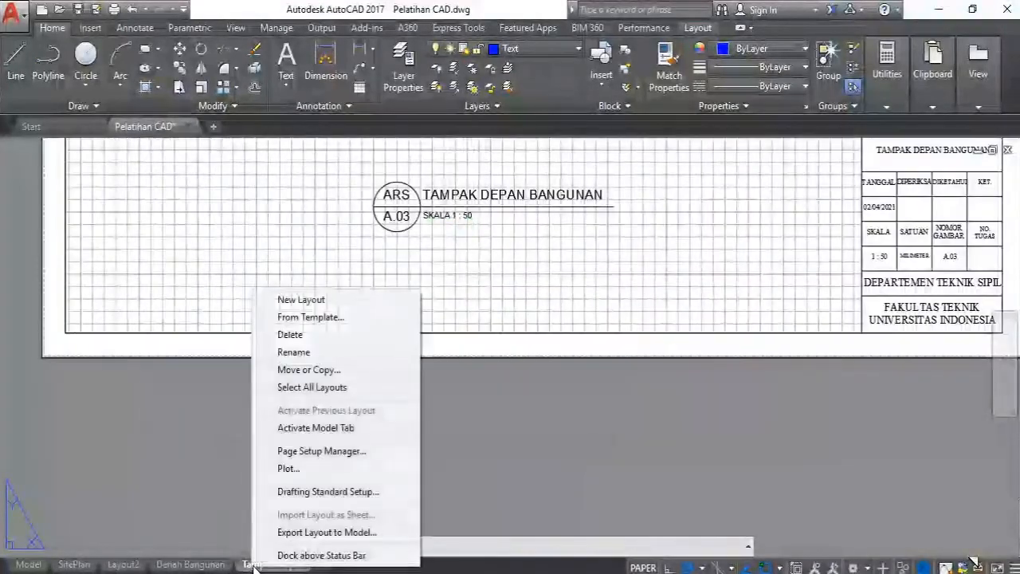
left_click(292, 372)
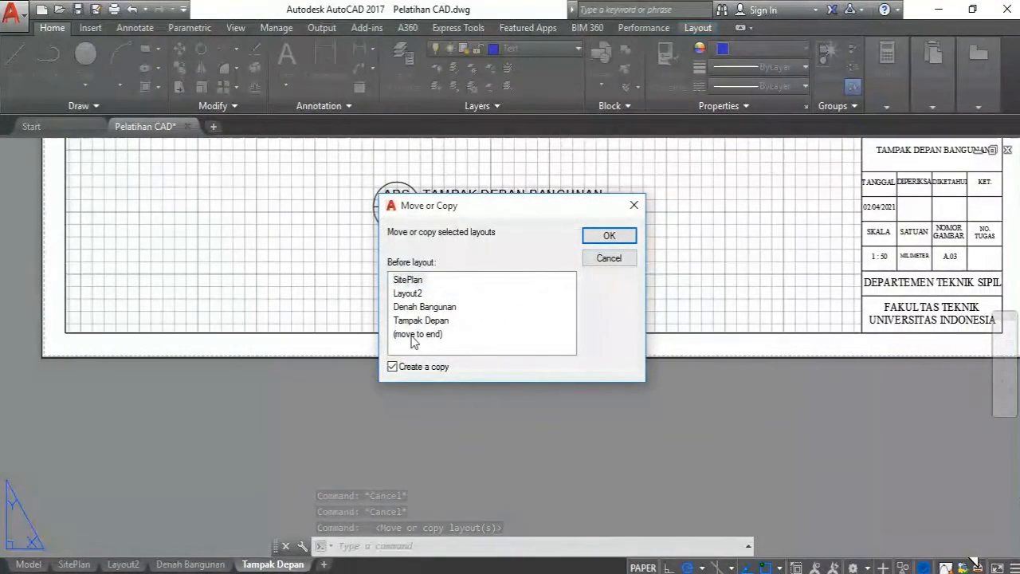
left_click(601, 239)
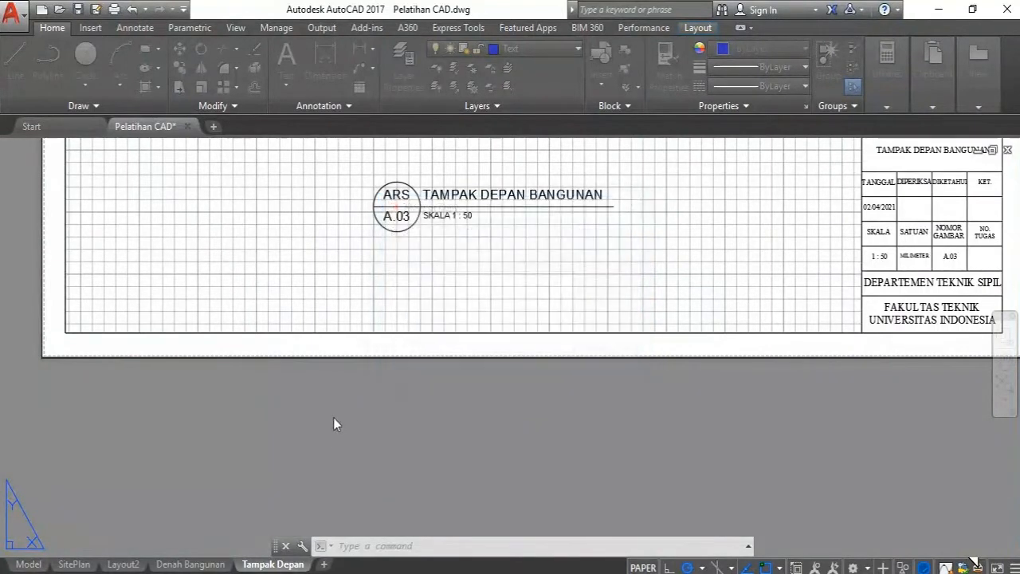
left_click(383, 564)
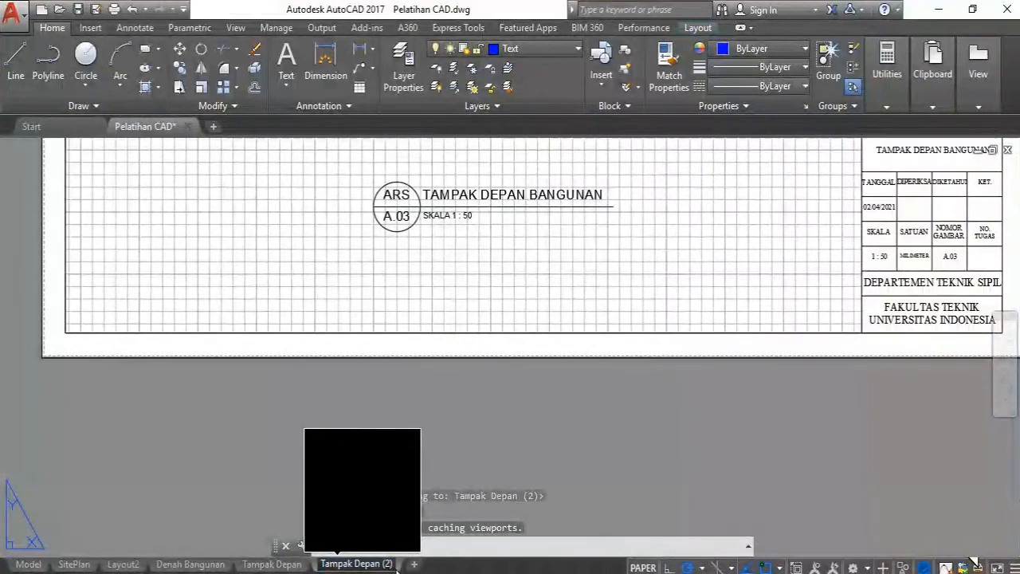
Rename the copied layout "Tampak Depan (2)" as "Tampak Belakang".
double_click(390, 564)
key("BackSpace")
key("BackSpace")
key("BackSpace")
key("BackSpace")
key("BackSpace")
key("BackSpace")
key("BackSpace")
key("BackSpace")
key("BackSpace")
key("BackSpace")
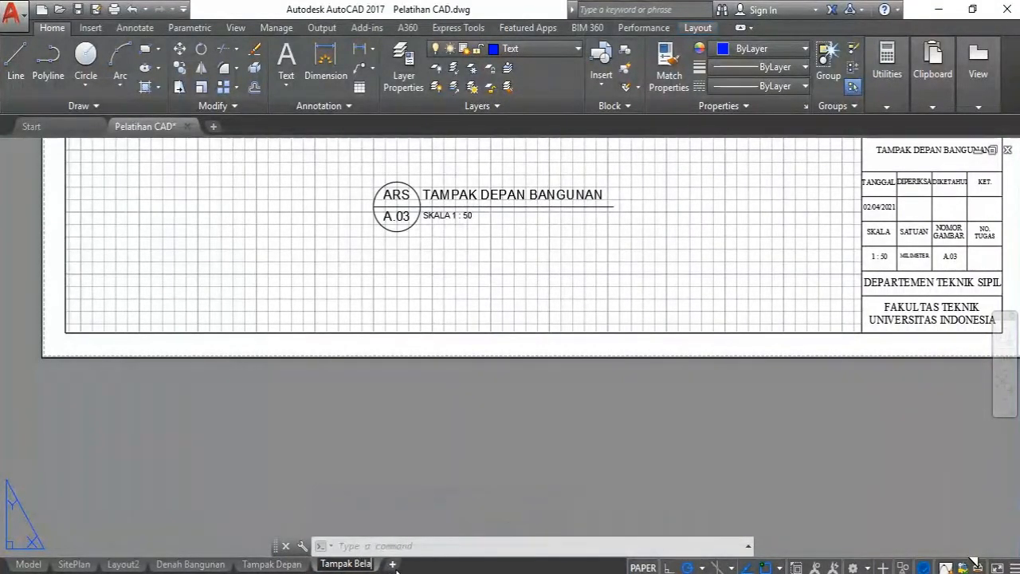
type("Belakang")
key("Return")
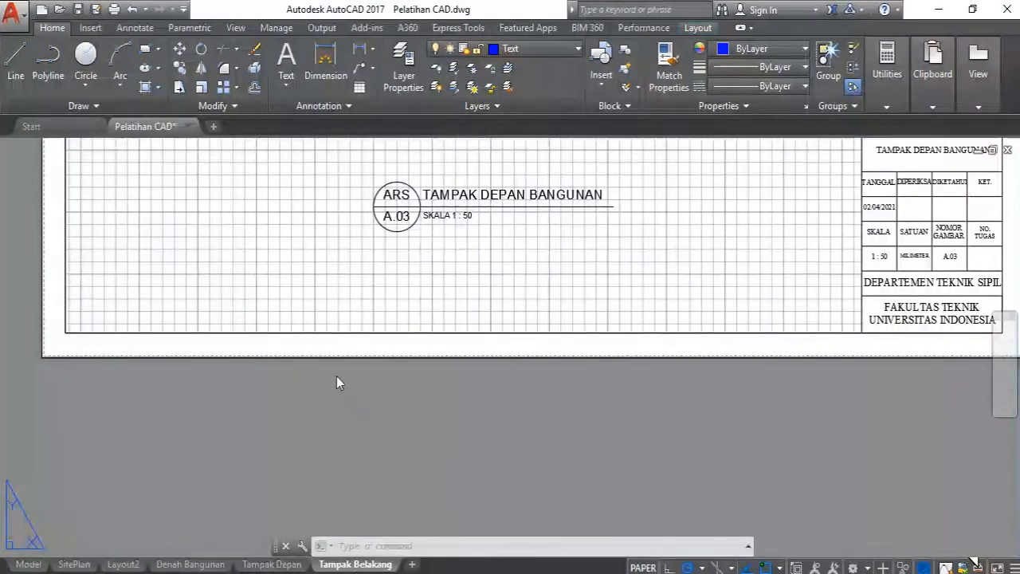
Shift the model view inside the layout's viewport so it shows the rear elevation instead of the front elevation.
scroll(337, 381, "down", 5)
double_click(391, 341)
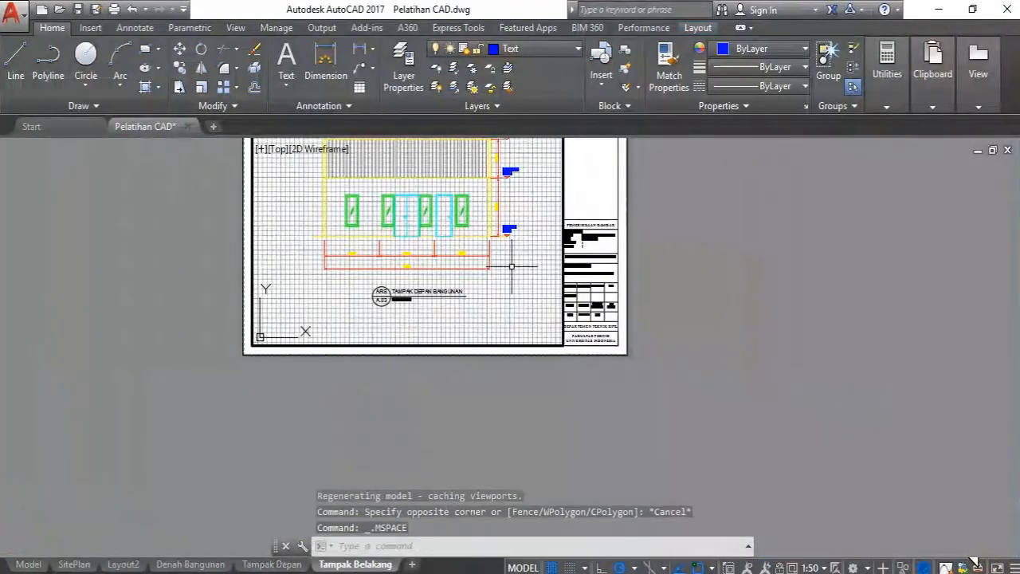
middle_click_drag(511, 267, 279, 311)
middle_click_drag(433, 266, 386, 231)
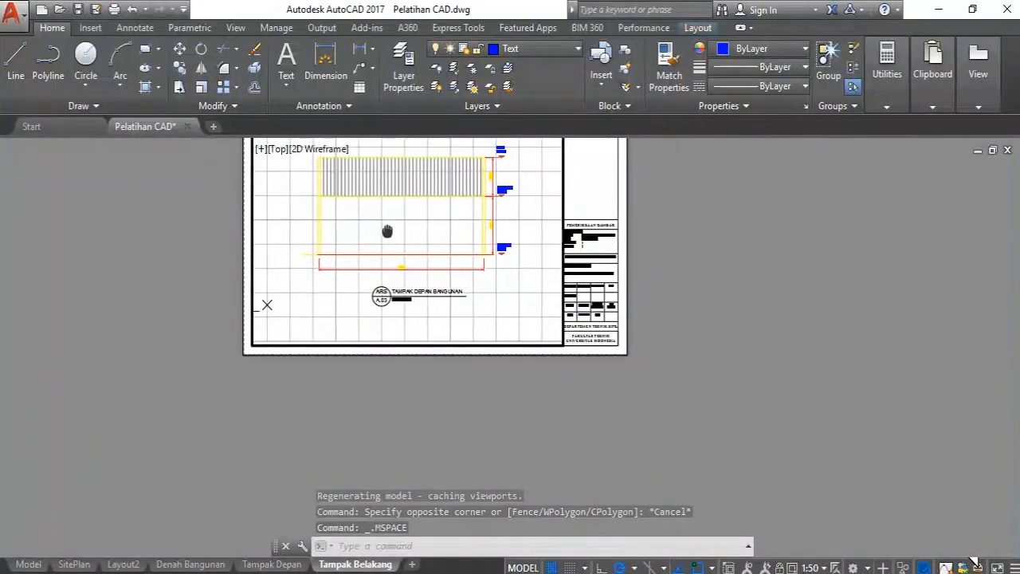
double_click(728, 259)
middle_click_drag(557, 273, 499, 395)
Fine-tune the rear elevation's position within the viewport so it sits centred above the drawing title, then return to paper space.
left_click(455, 364)
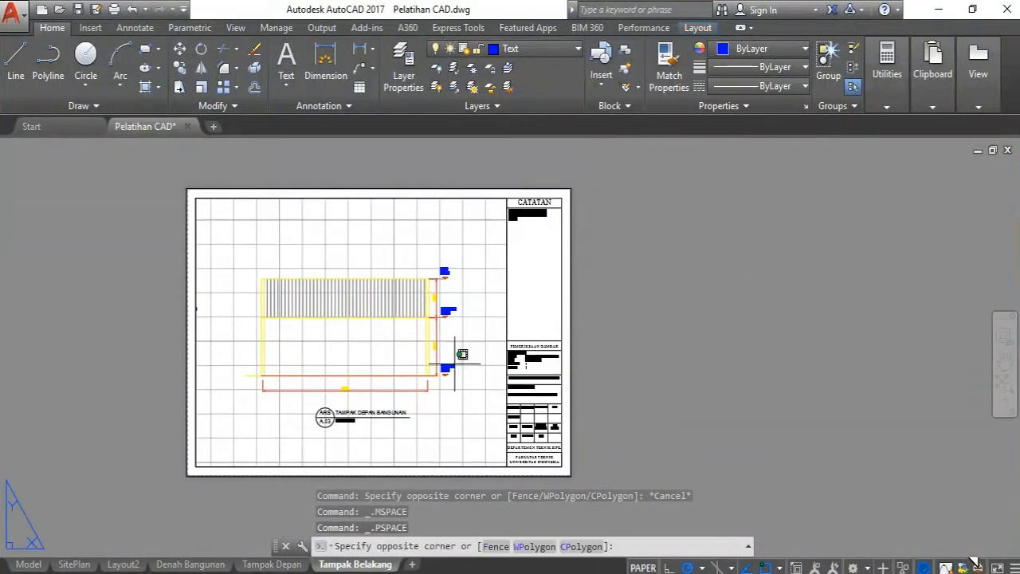
double_click(455, 365)
middle_click_drag(449, 358, 451, 358)
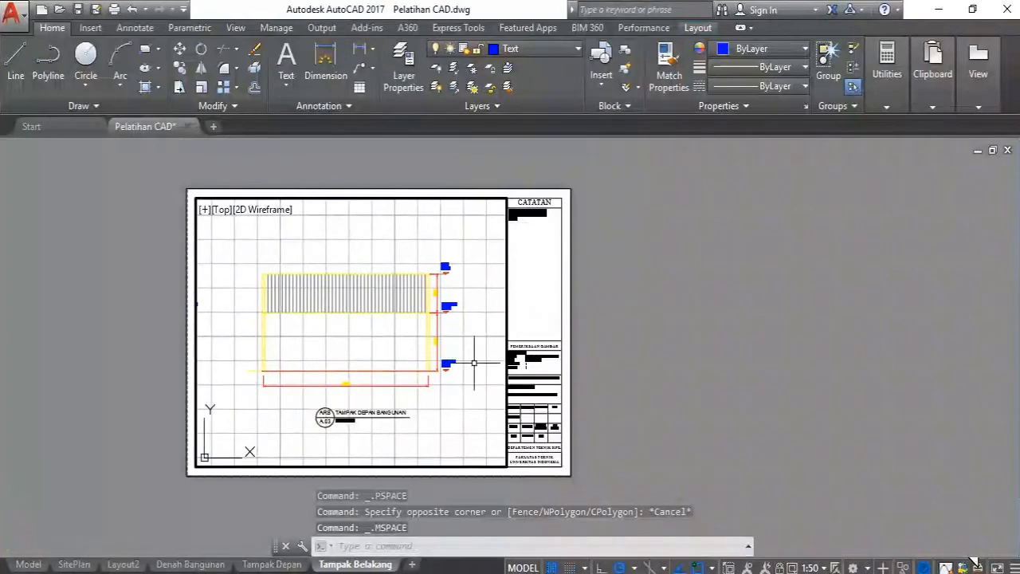
double_click(648, 333)
scroll(337, 438, "up", 4)
scroll(353, 422, "down", 4)
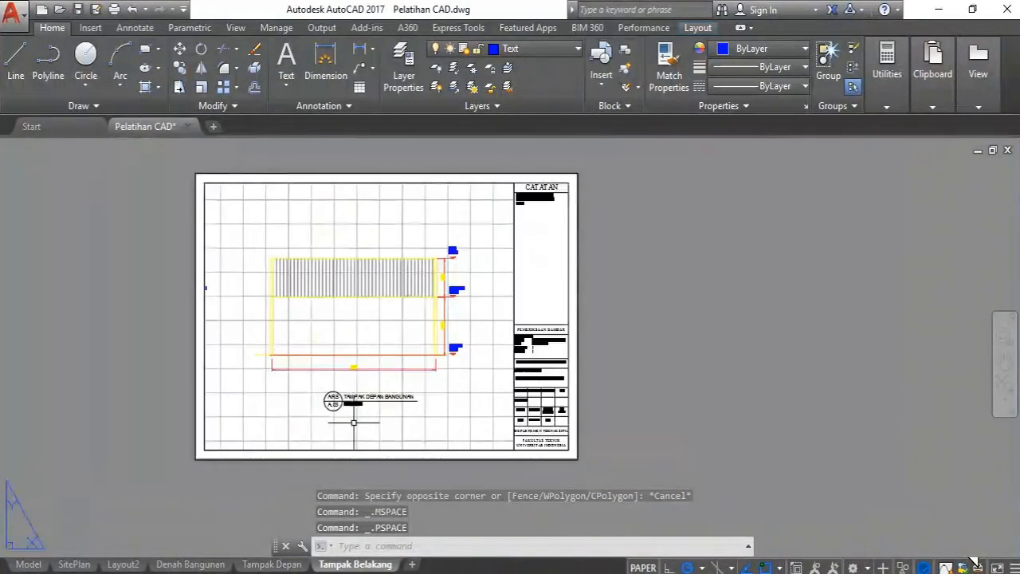
scroll(354, 390, "up", 3)
double_click(410, 358)
middle_click_drag(410, 358, 403, 358)
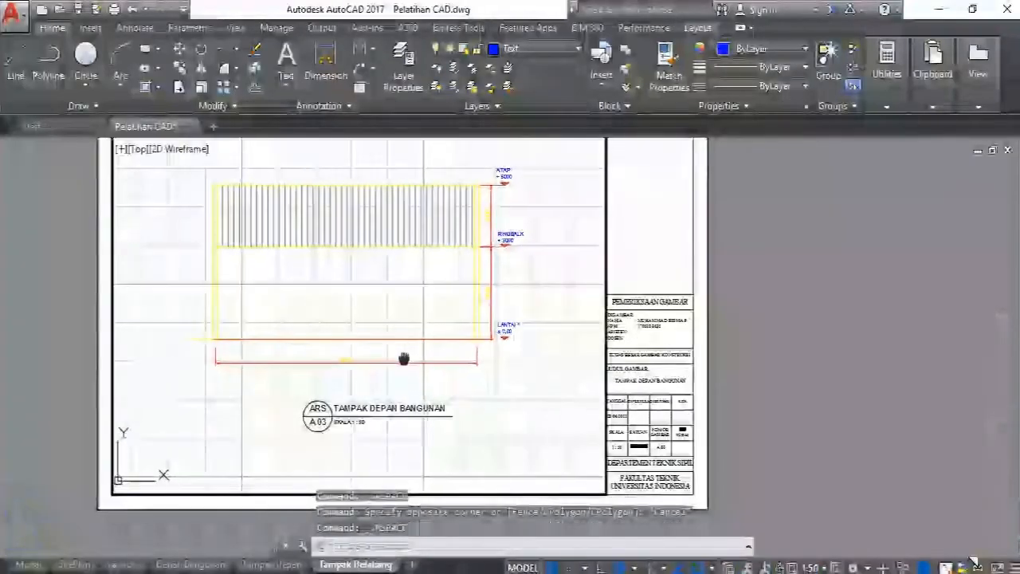
double_click(799, 358)
Change the drawing title below the elevation to "TAMPAK BELAKANG BANGUNAN" and widen its text box to fit on one line.
middle_click_drag(470, 359, 467, 387)
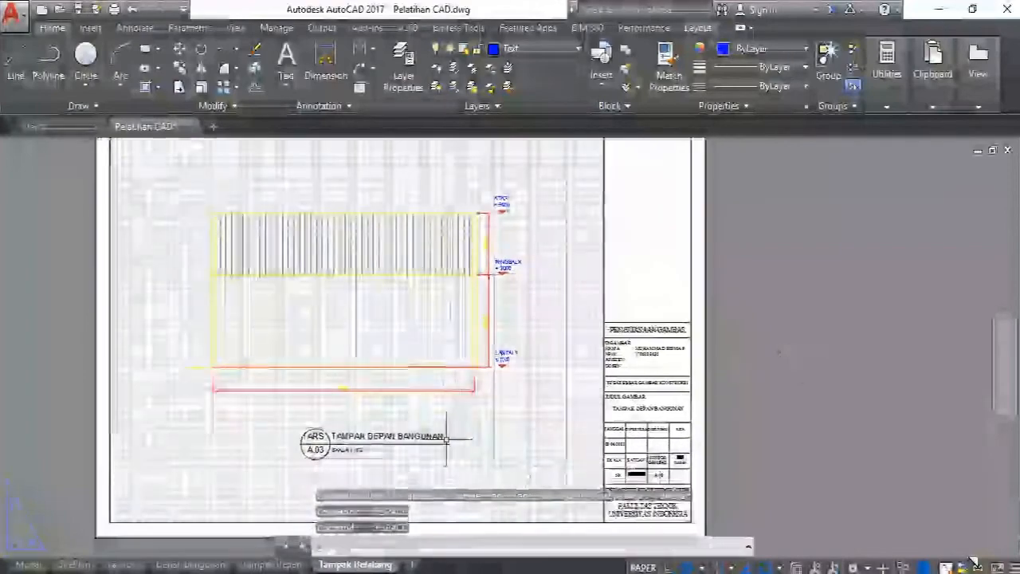
scroll(414, 440, "up", 2)
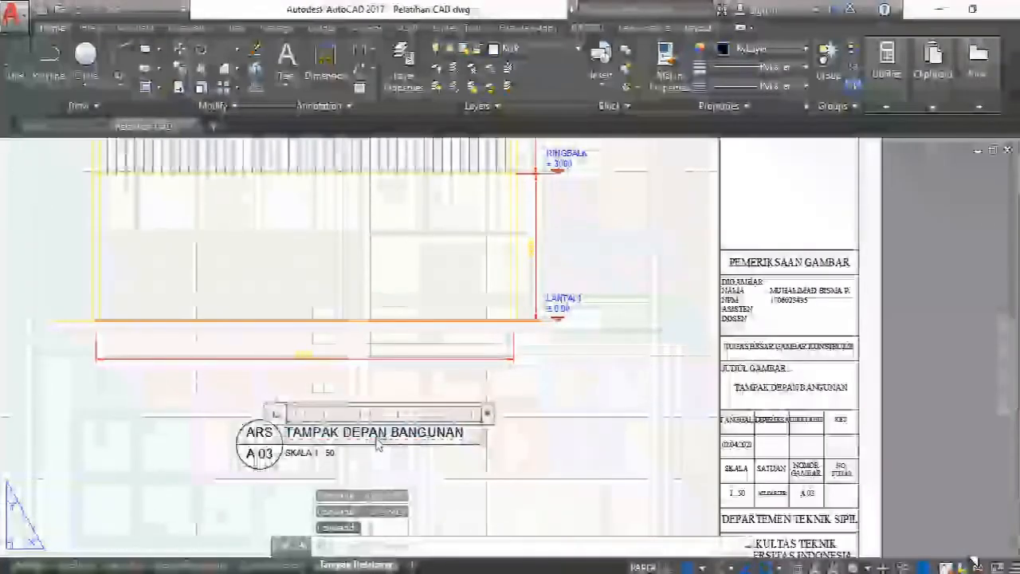
double_click(391, 434)
double_click(363, 431)
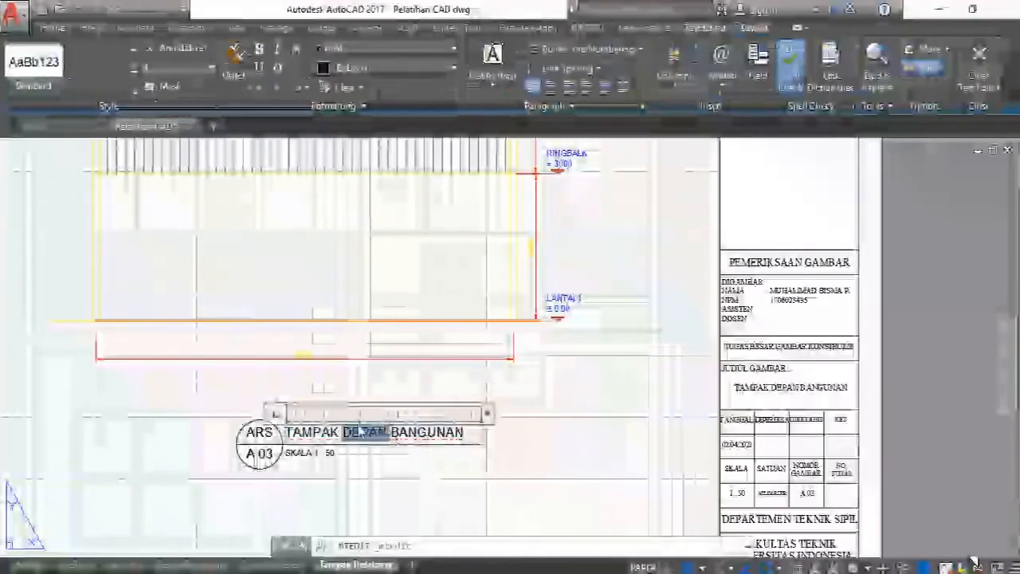
type("BE")
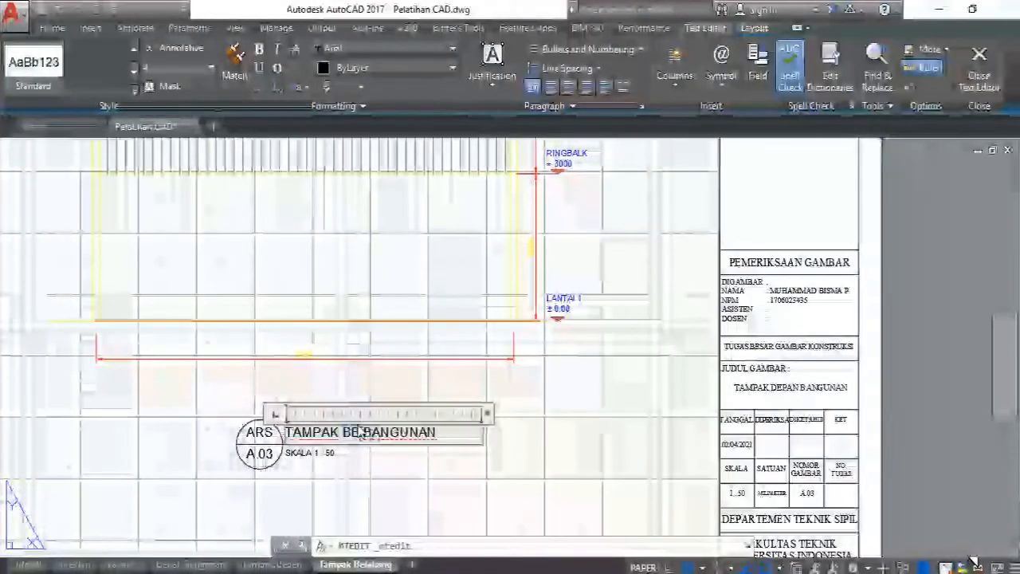
type("LAKANG")
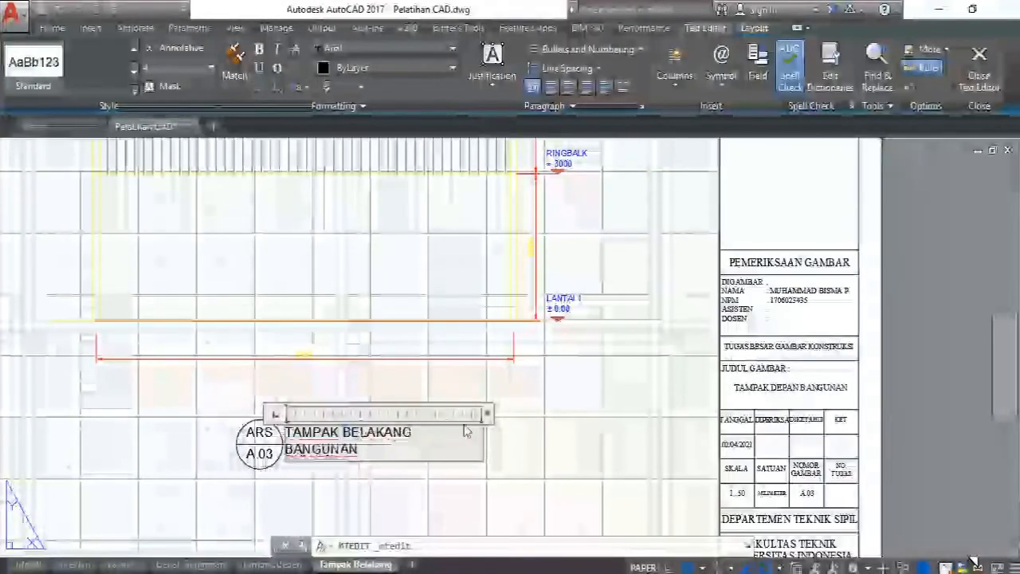
left_click_drag(487, 415, 511, 417)
left_click(518, 476)
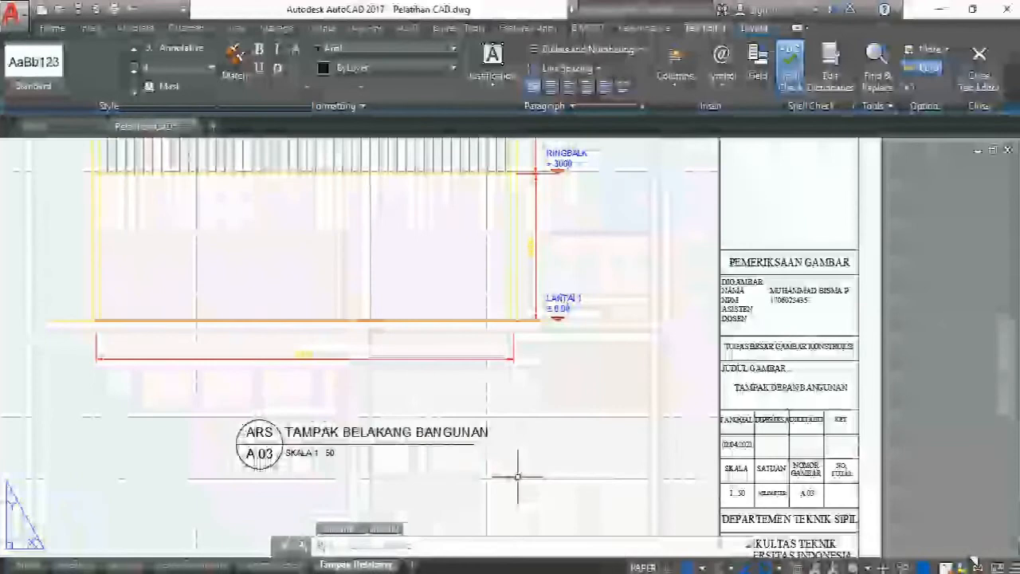
Stretch the line under the drawing title to just past the end of "TAMPAK BELAKANG BANGUNAN".
left_click(436, 443)
left_click(474, 444)
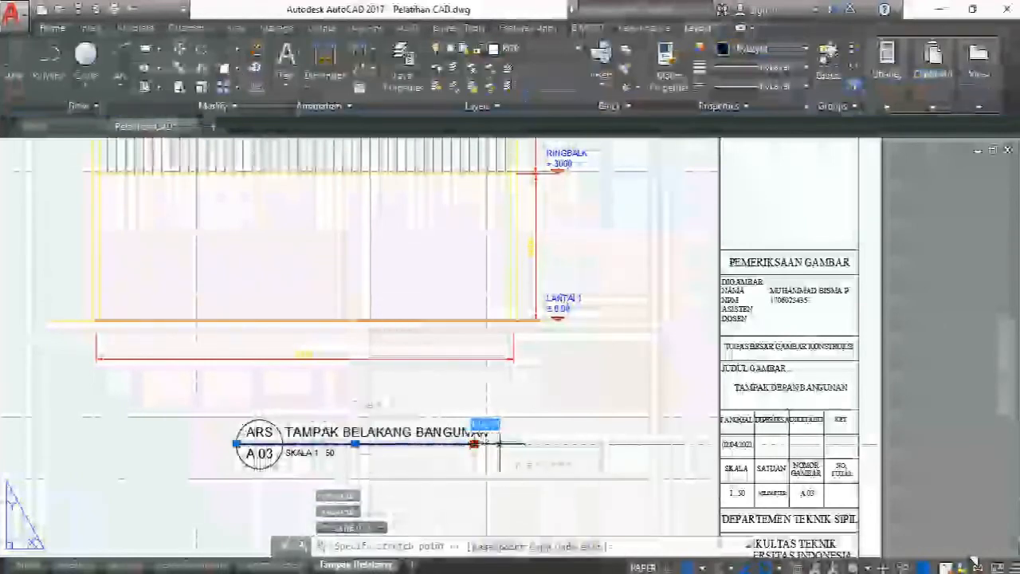
left_click(495, 442)
key("Escape")
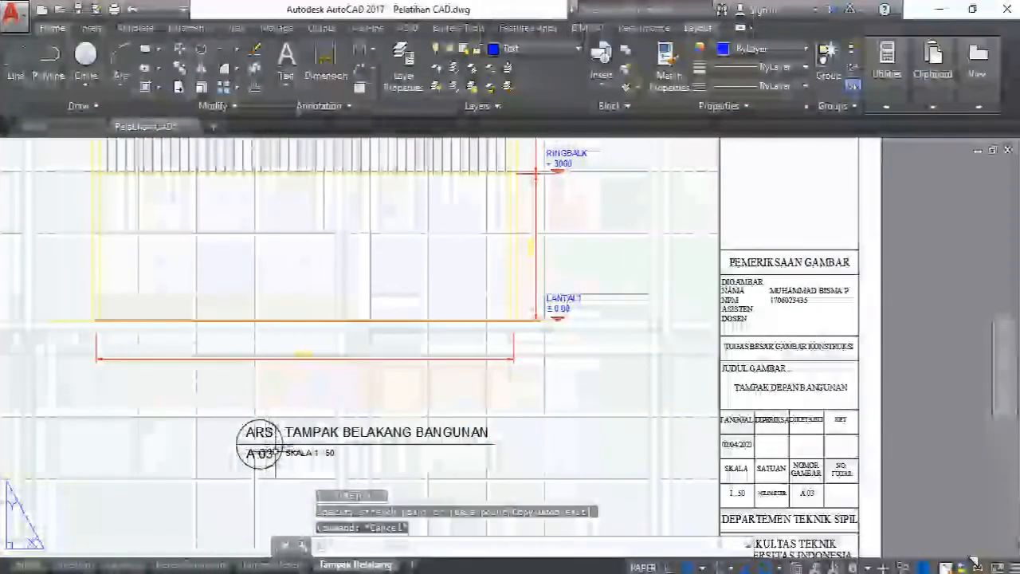
Change the sheet number in the circle beside the drawing title to A.04.
double_click(270, 450)
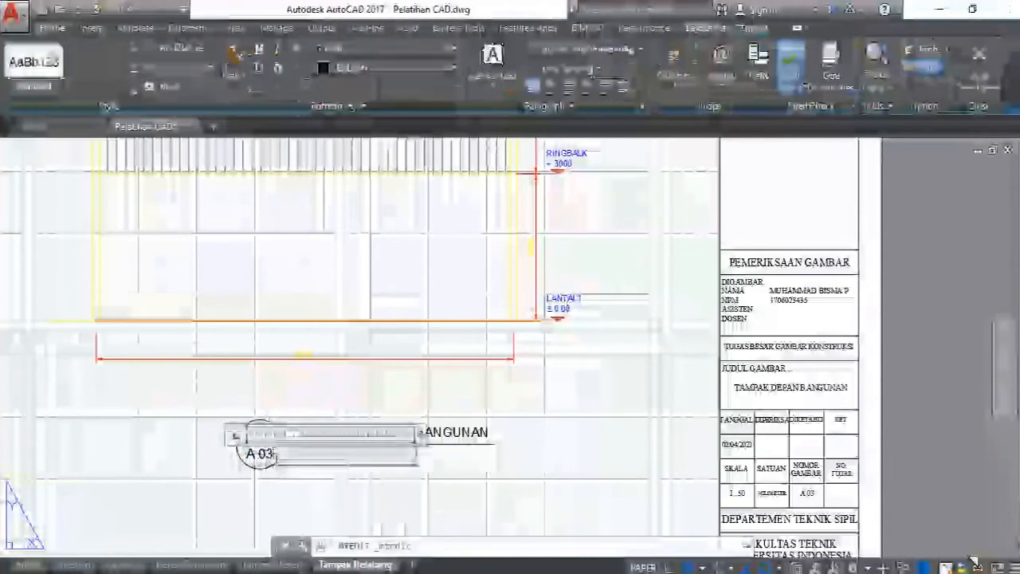
key("BackSpace")
type("4")
left_click(296, 381)
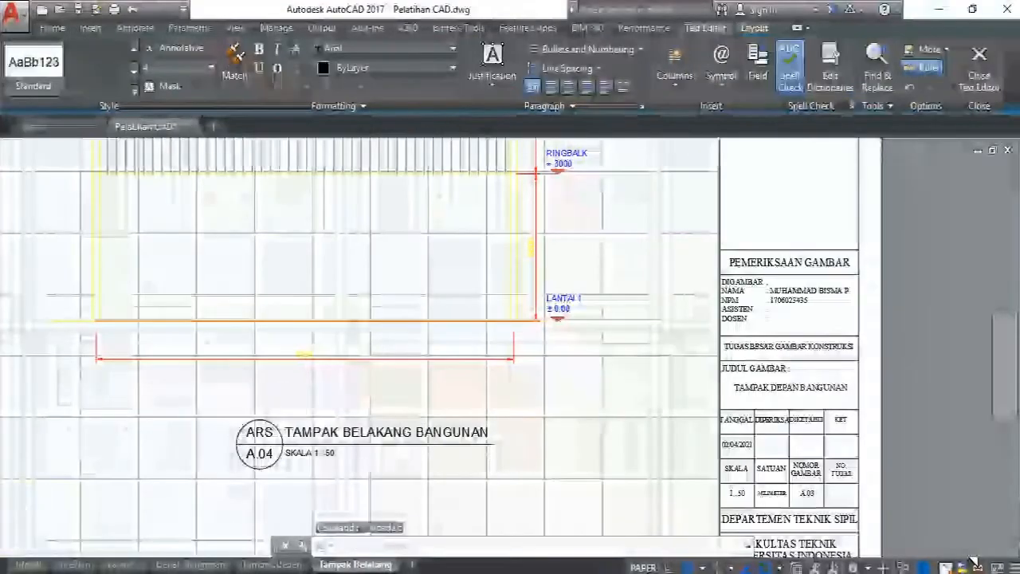
Set the NOMOR GAMBAR entry in the title block to A.04.
scroll(296, 381, "down", 3)
scroll(657, 444, "up", 5)
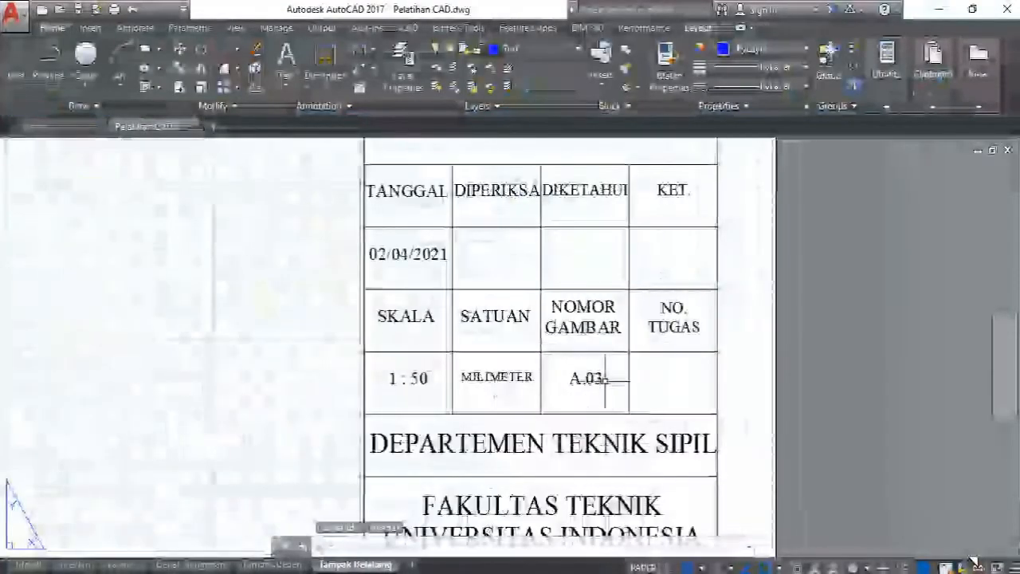
double_click(603, 382)
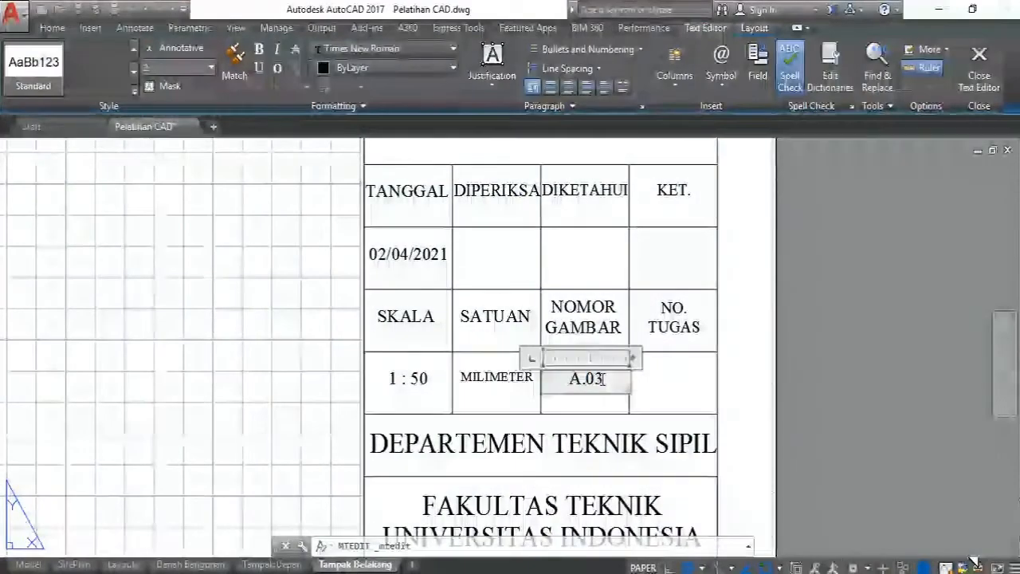
key("BackSpace")
type("4")
left_click(558, 235)
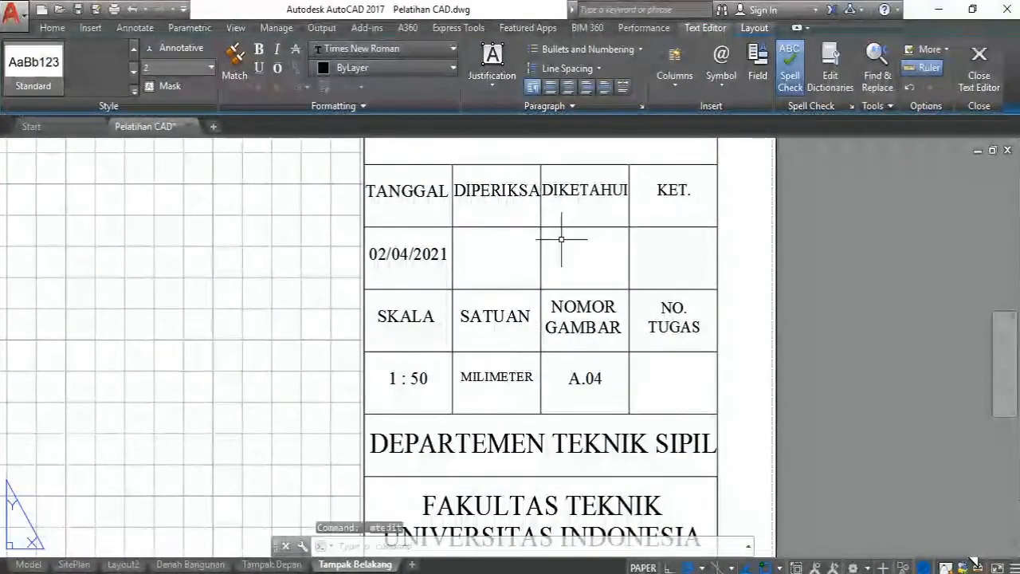
Plot the Tampak Belakang layout as a single sheet, saving it as Pelatihan CAD-Tampak Belakang.pdf in the Documents folder.
scroll(558, 235, "down", 5)
middle_click_drag(483, 299, 460, 349)
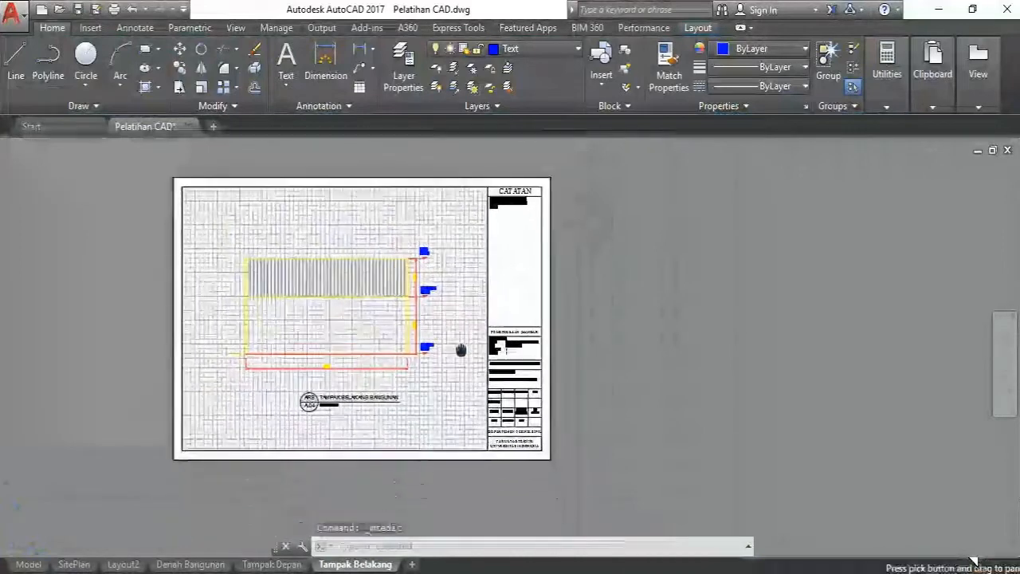
type("PLOT")
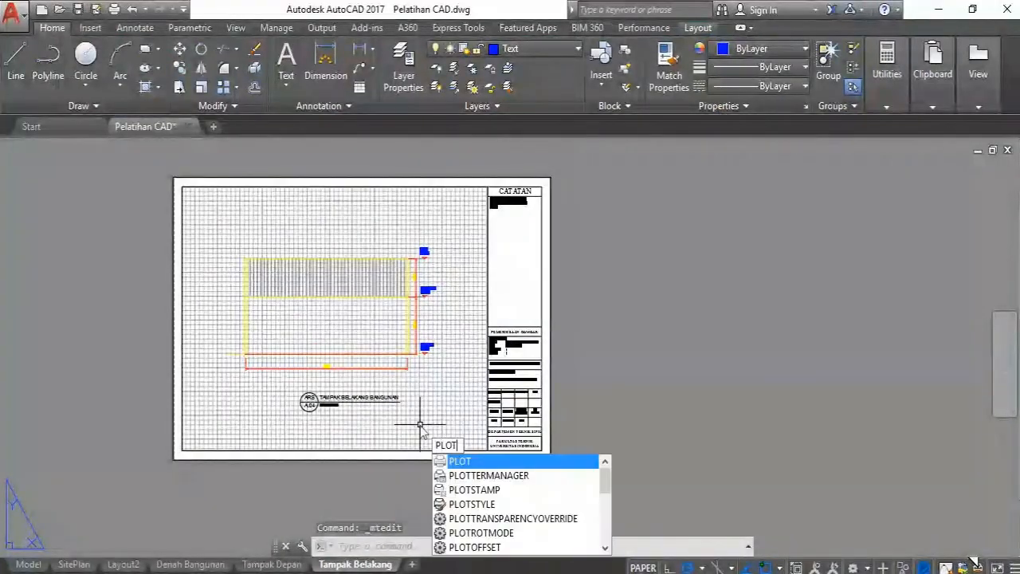
key("Return")
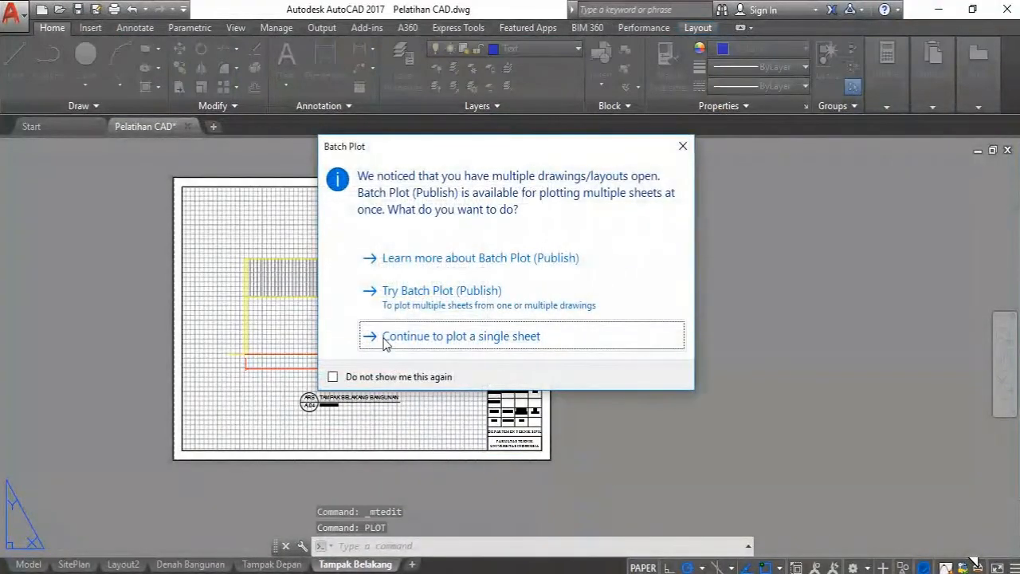
left_click(386, 338)
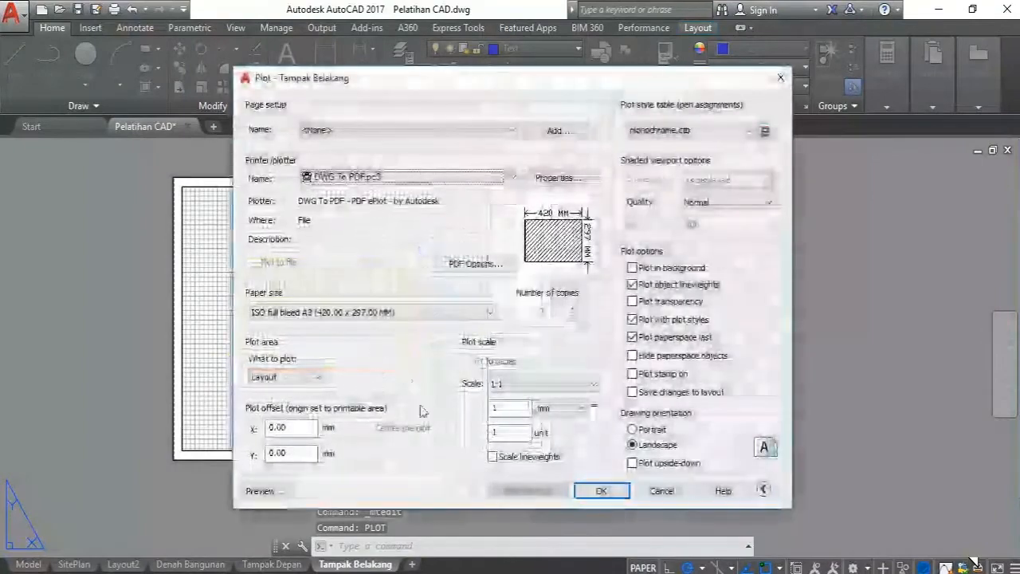
left_click(603, 489)
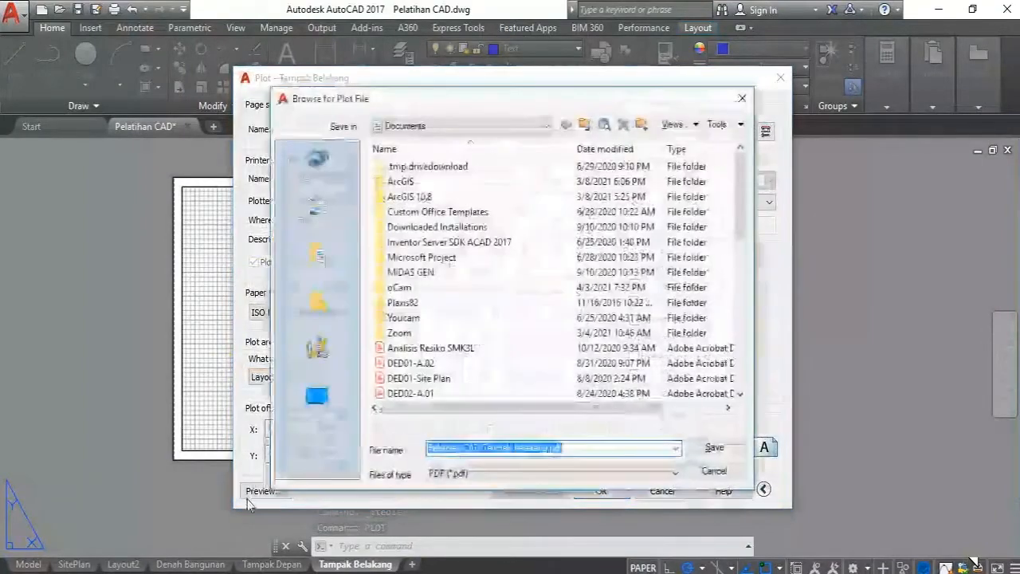
left_click(714, 448)
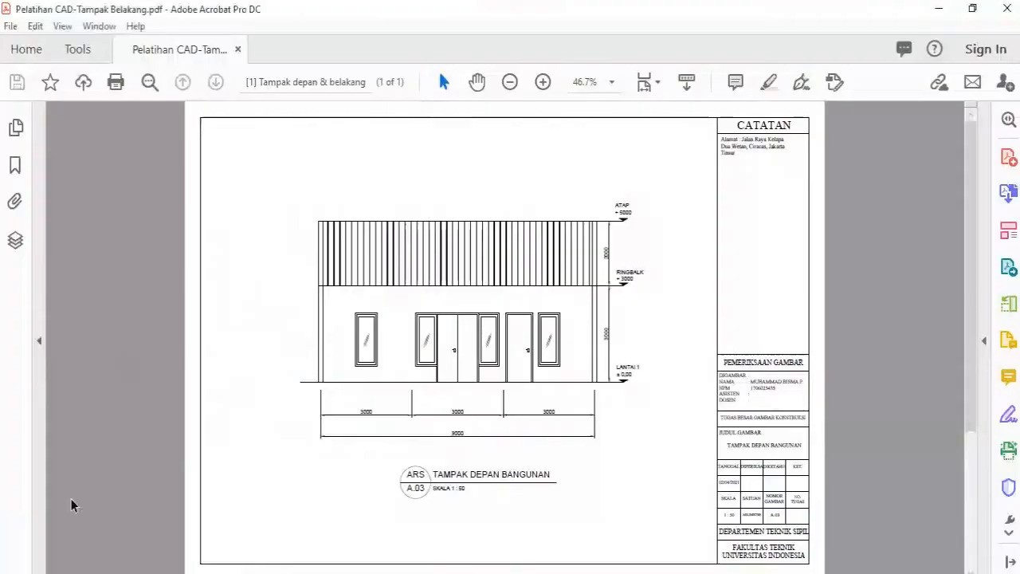
Examine the plotted rear elevation PDF, checking the roof lines, dimensions, level marks and title block.
scroll(600, 319, "up", 2, "ctrl")
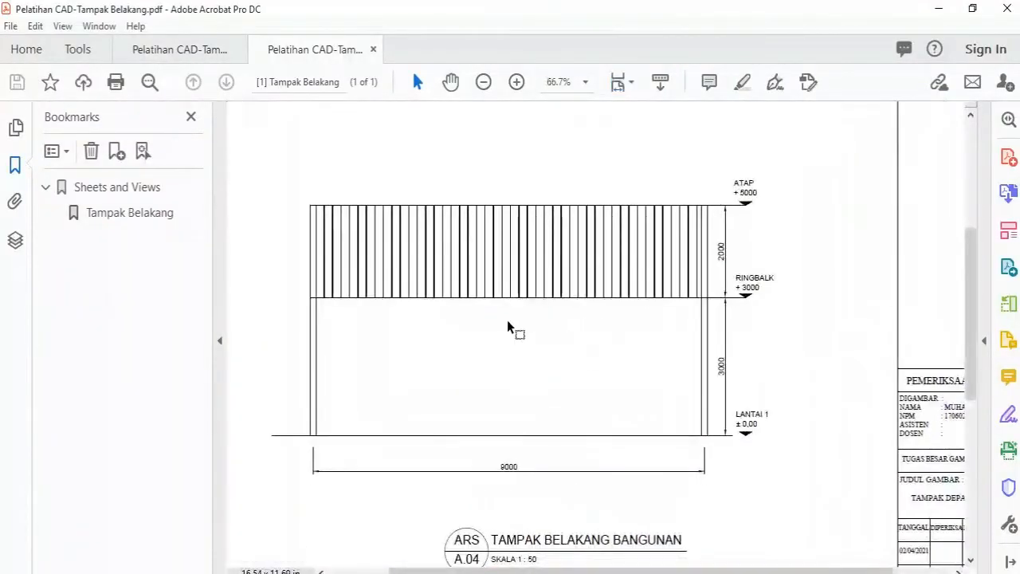
scroll(722, 268, "up", 3, "ctrl")
scroll(722, 269, "down", 3, "ctrl")
scroll(460, 239, "up", 2, "ctrl")
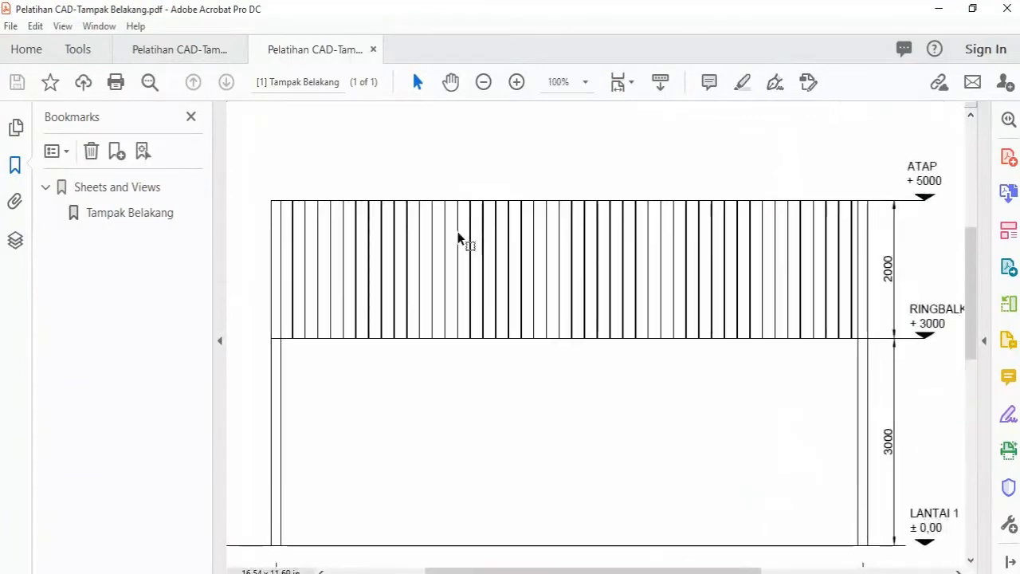
scroll(346, 307, "down", 3, "ctrl")
scroll(614, 326, "down", 2, "ctrl")
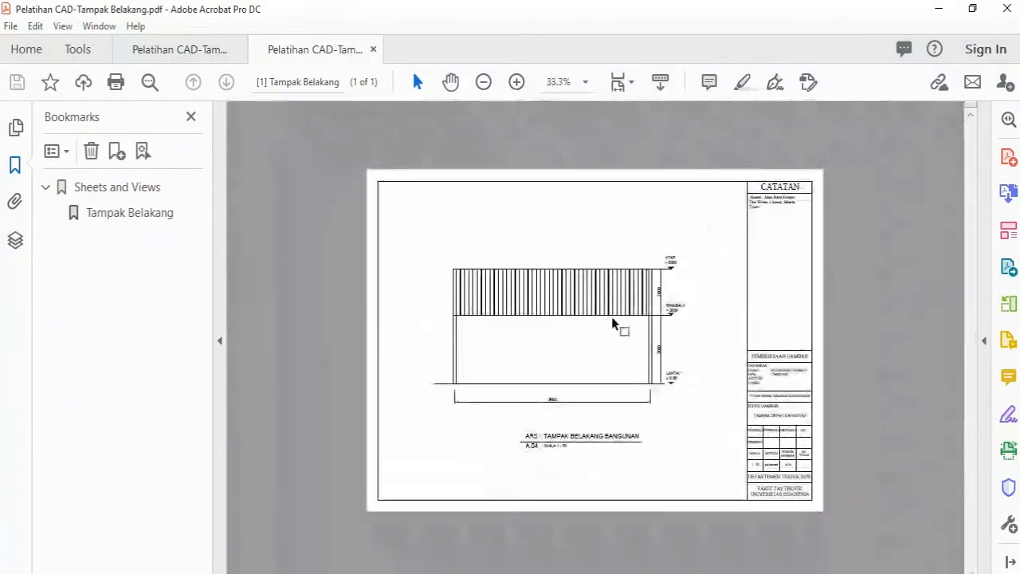
scroll(631, 346, "up", 2, "ctrl")
scroll(590, 341, "down", 1, "ctrl")
Switch to the front elevation PDF and inspect its doors, windows, dimensions and overall sheet.
left_click(153, 49)
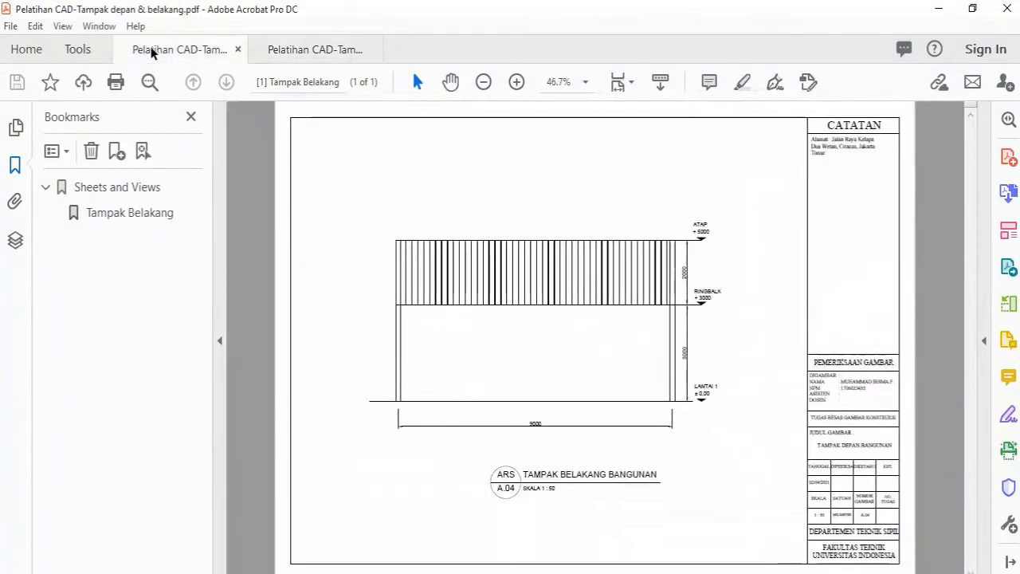
scroll(474, 341, "up", 2, "ctrl")
scroll(474, 341, "up", 1, "ctrl")
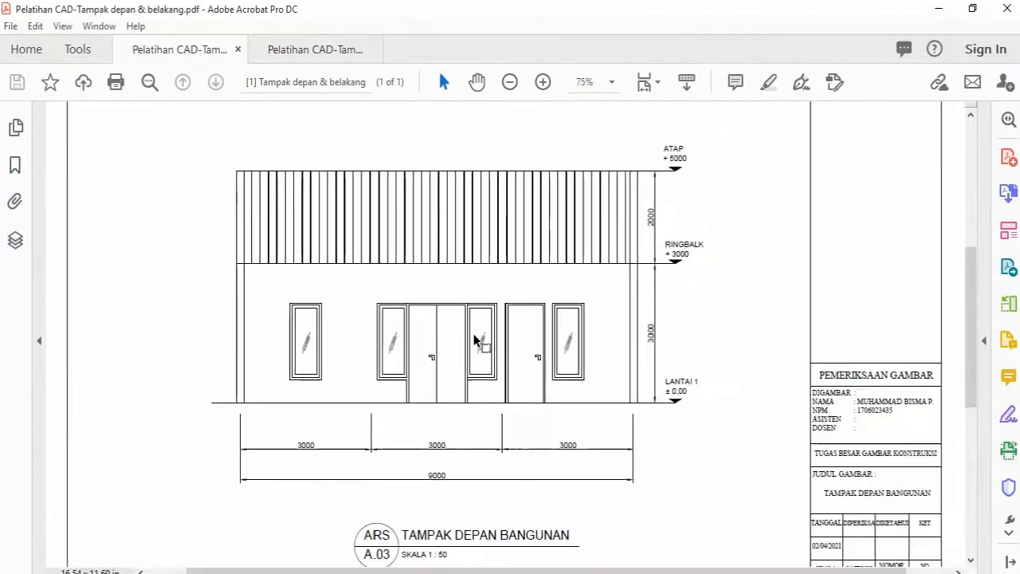
scroll(474, 341, "down", 2, "ctrl")
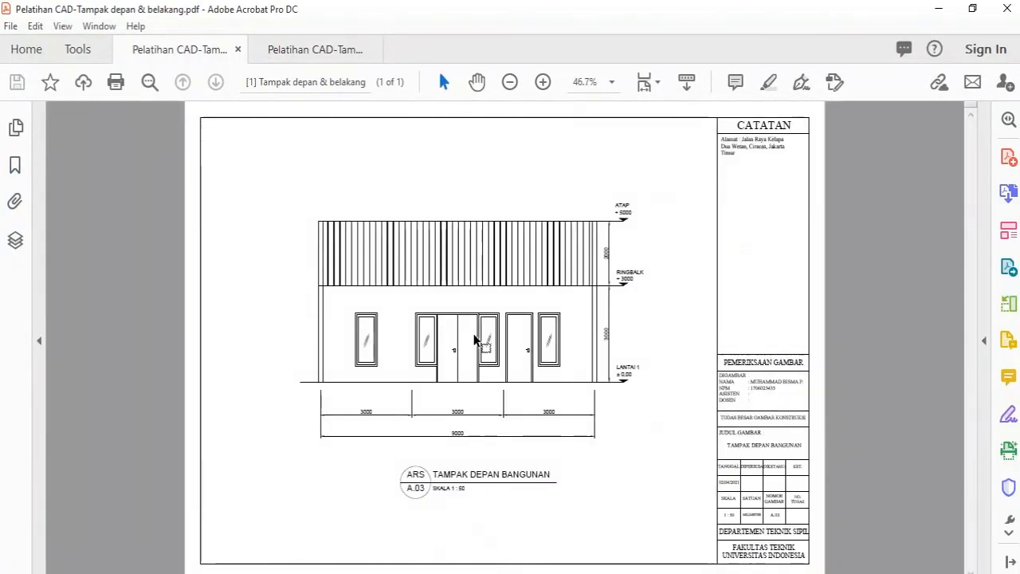
scroll(426, 339, "down", 1, "ctrl")
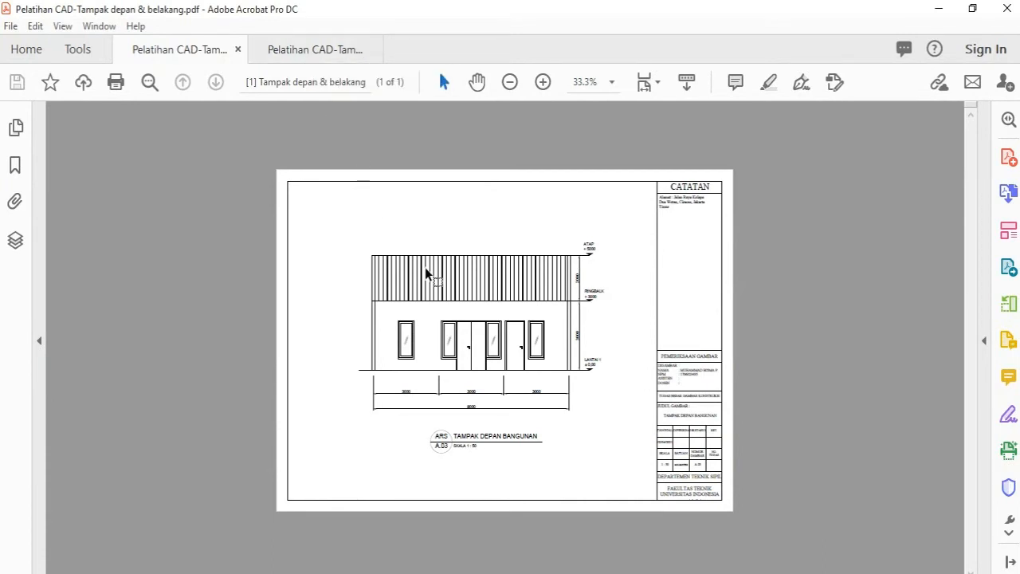
scroll(426, 273, "up", 1, "ctrl")
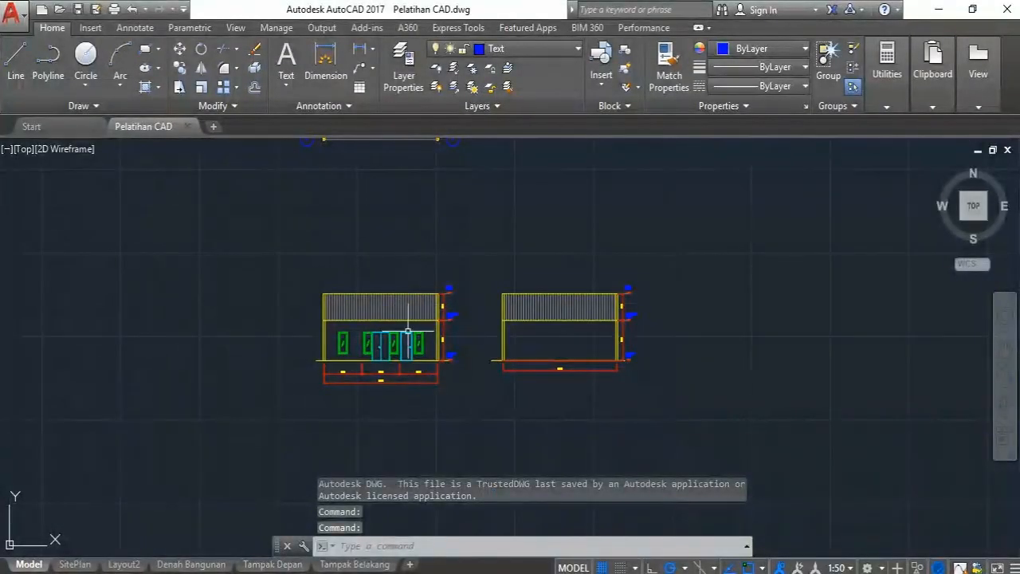
In the AutoCAD model space, copy the complete floor plan with its grid bubbles and dimensions to the empty area below the front elevation.
scroll(407, 329, "up", 3)
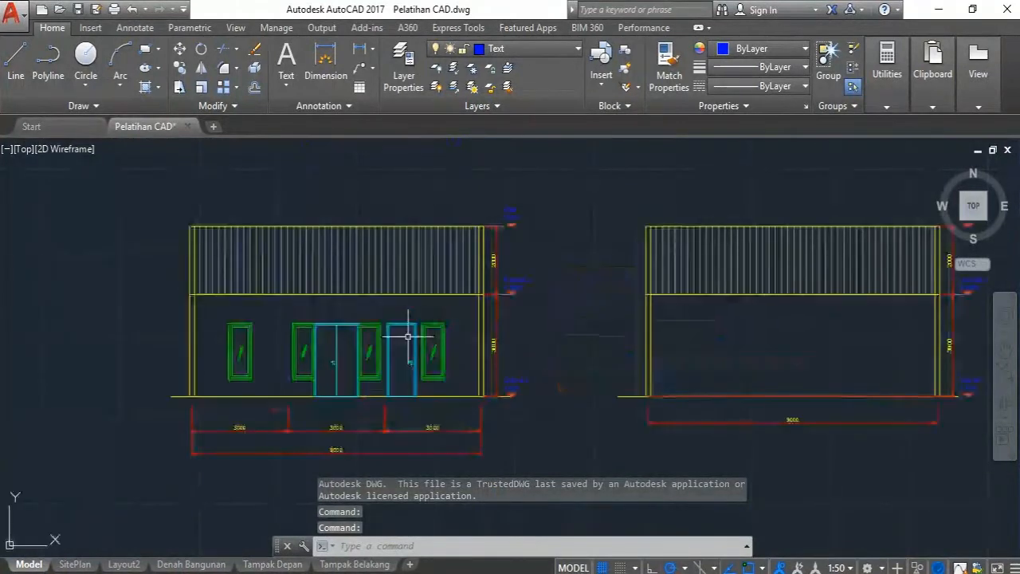
scroll(410, 330, "down", 3)
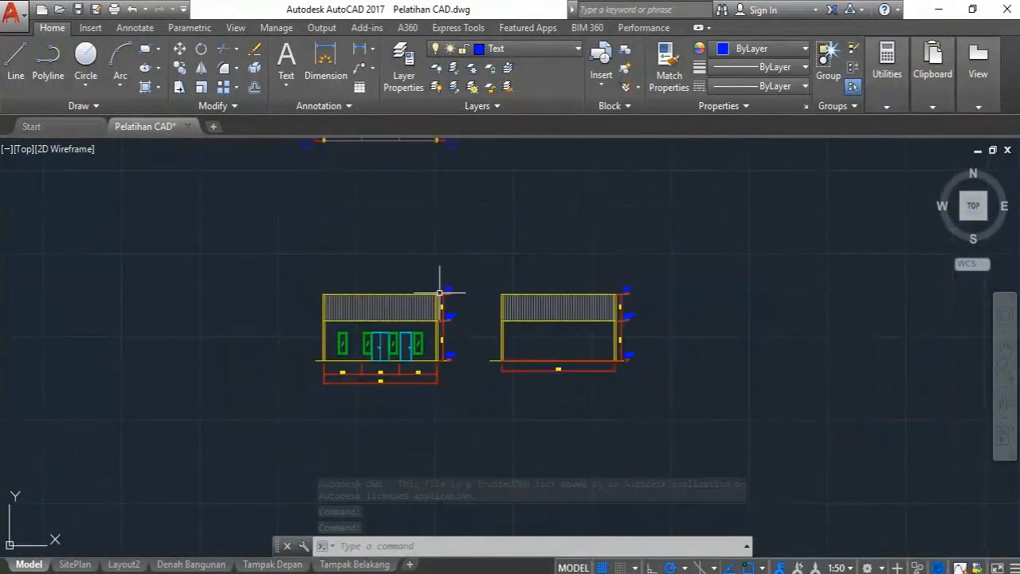
mouse_move(409, 257)
middle_mouse_down()
mouse_move(415, 384)
mouse_move(402, 228)
mouse_move(433, 348)
middle_mouse_up()
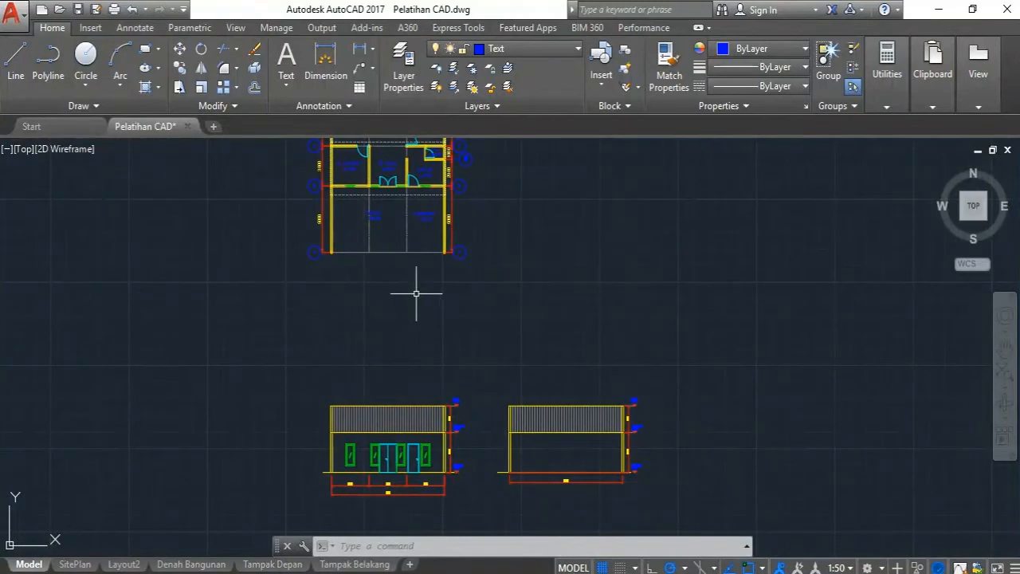
middle_click_drag(401, 254, 408, 318)
scroll(408, 317, "down", 3)
scroll(415, 281, "up", 3)
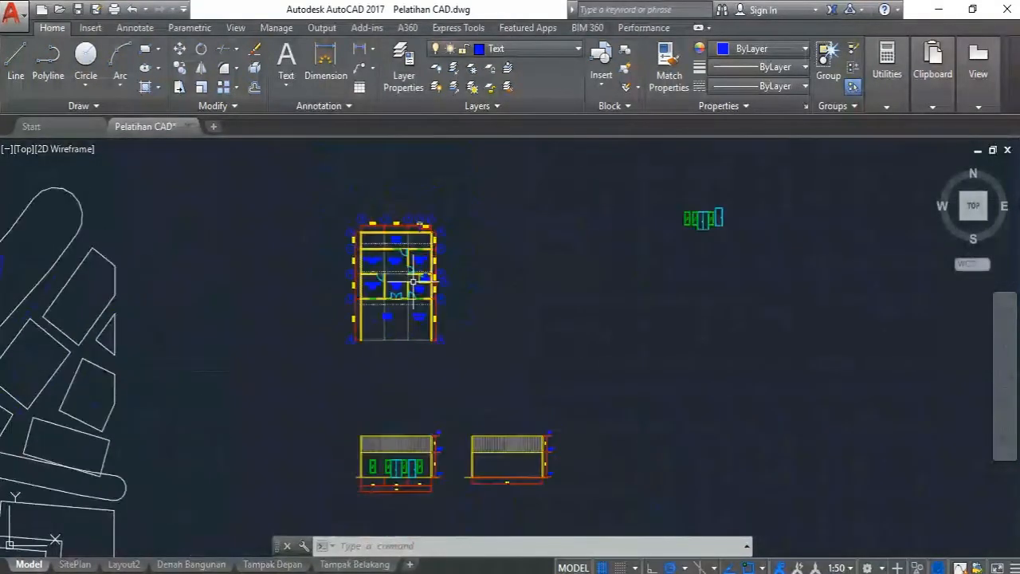
left_click(487, 399)
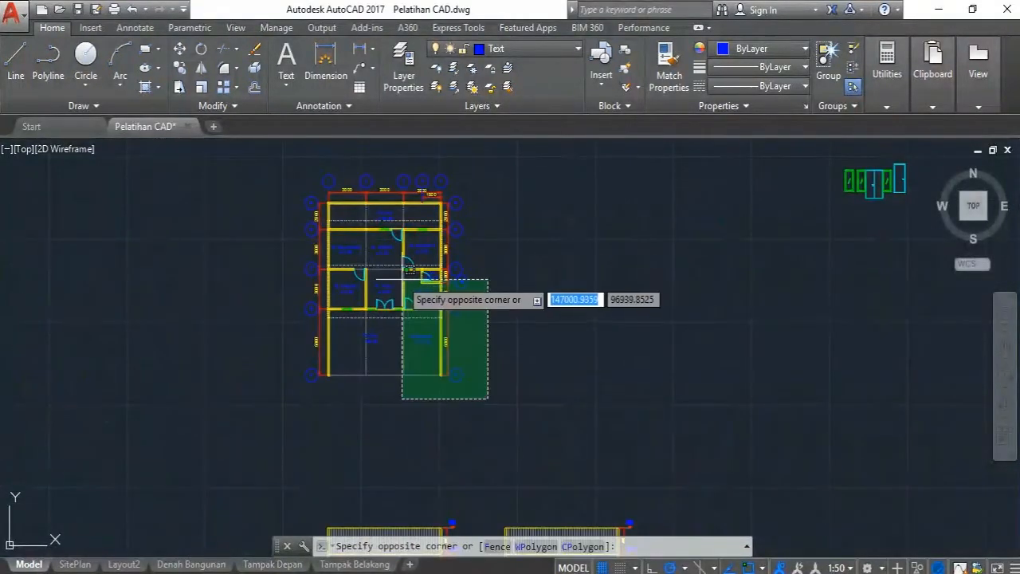
left_click(289, 160)
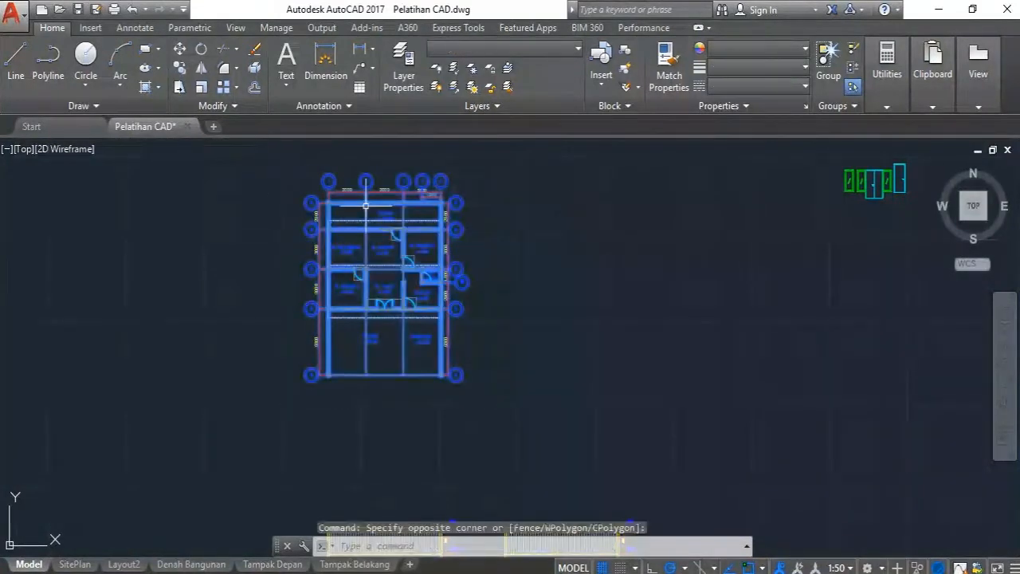
left_click(179, 69)
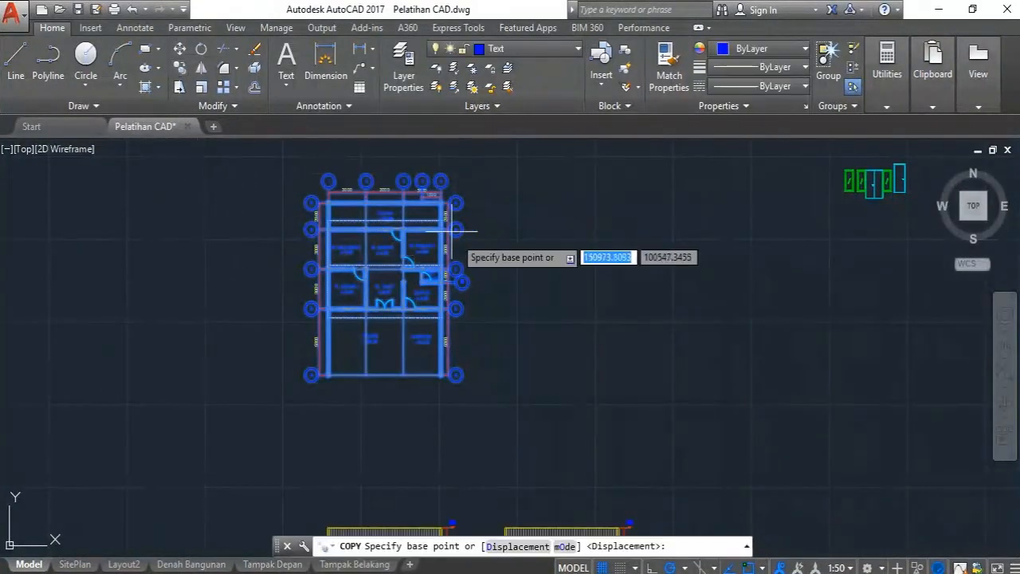
left_click(441, 180)
scroll(462, 159, "down", 3)
scroll(458, 206, "down", 2)
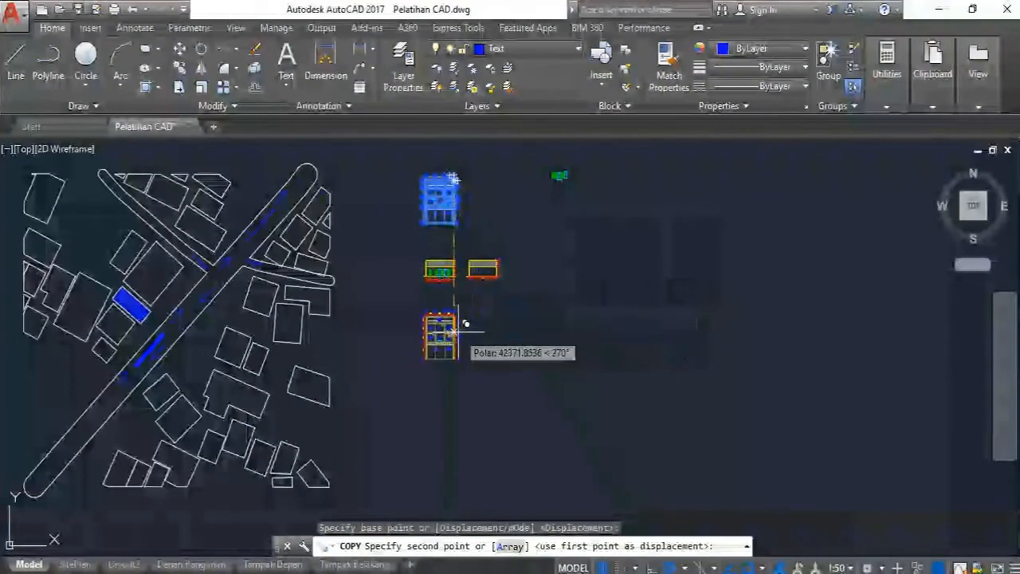
left_click(460, 318)
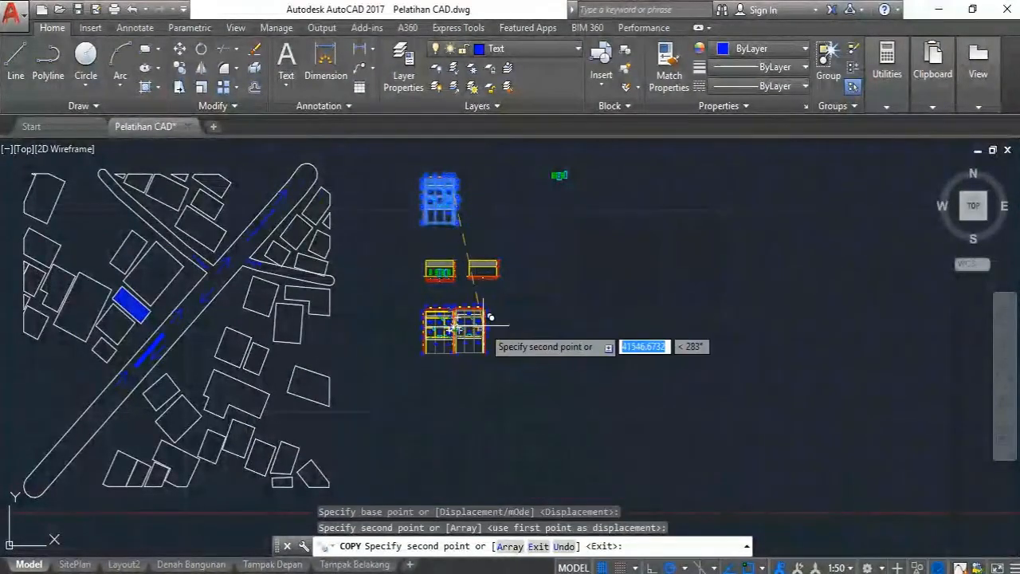
scroll(470, 327, "up", 4)
key("Escape")
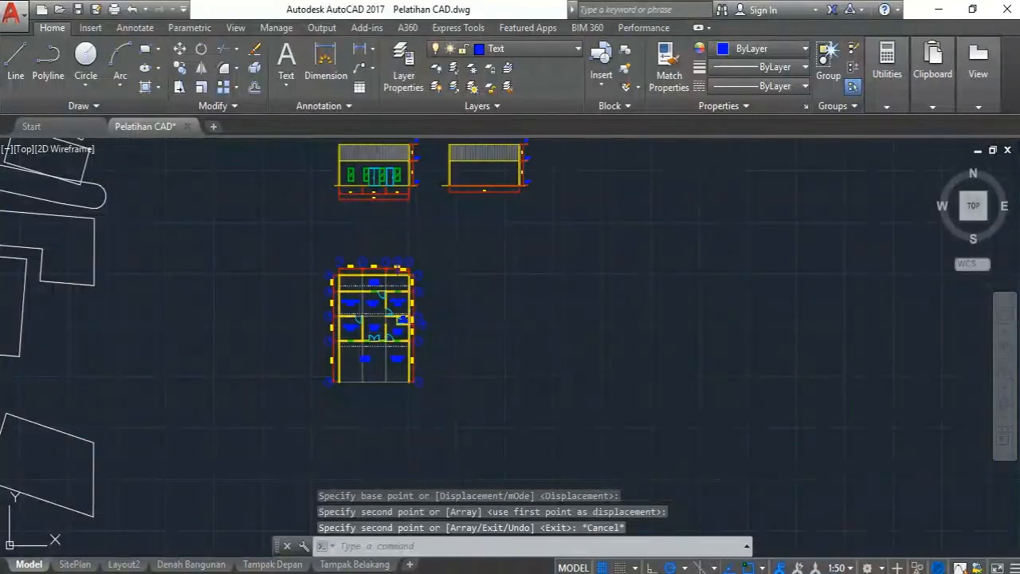
Rotate the copied floor plan 90° counterclockwise about a point just beside its right edge, so the carport side faces right.
left_click(463, 406)
left_click(318, 255)
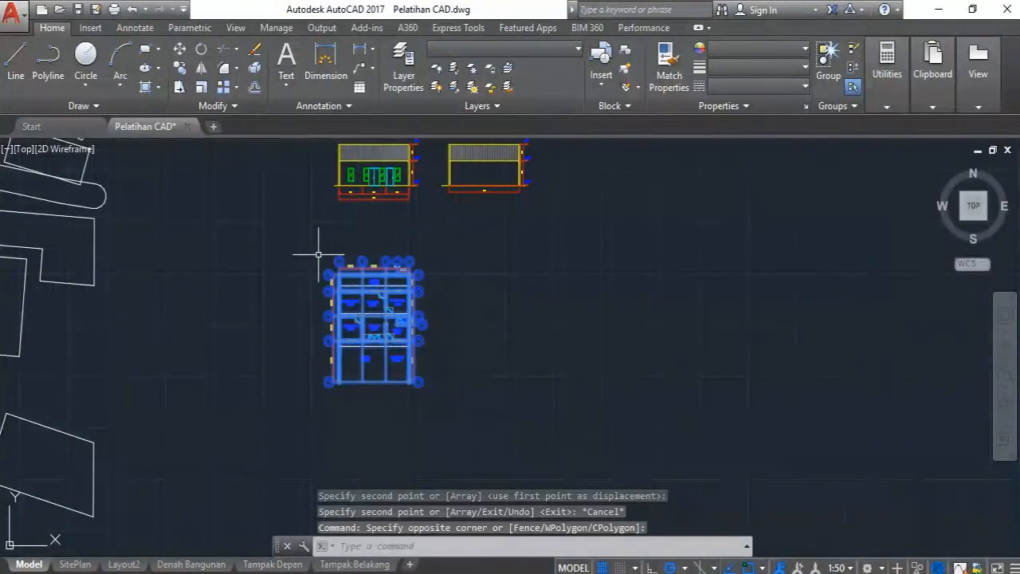
scroll(336, 281, "up", 5)
scroll(328, 335, "down", 3)
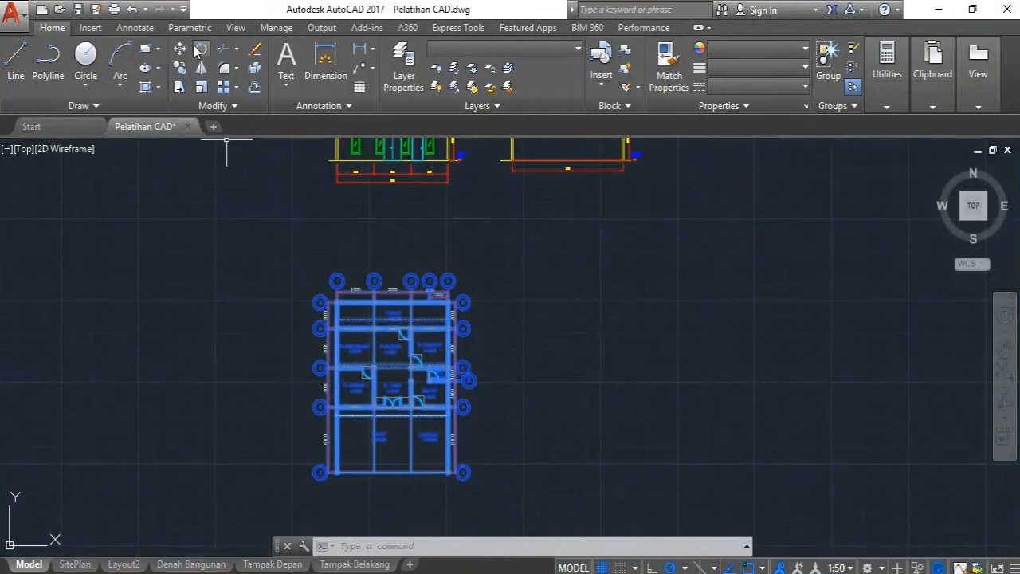
type("ro")
key("Return")
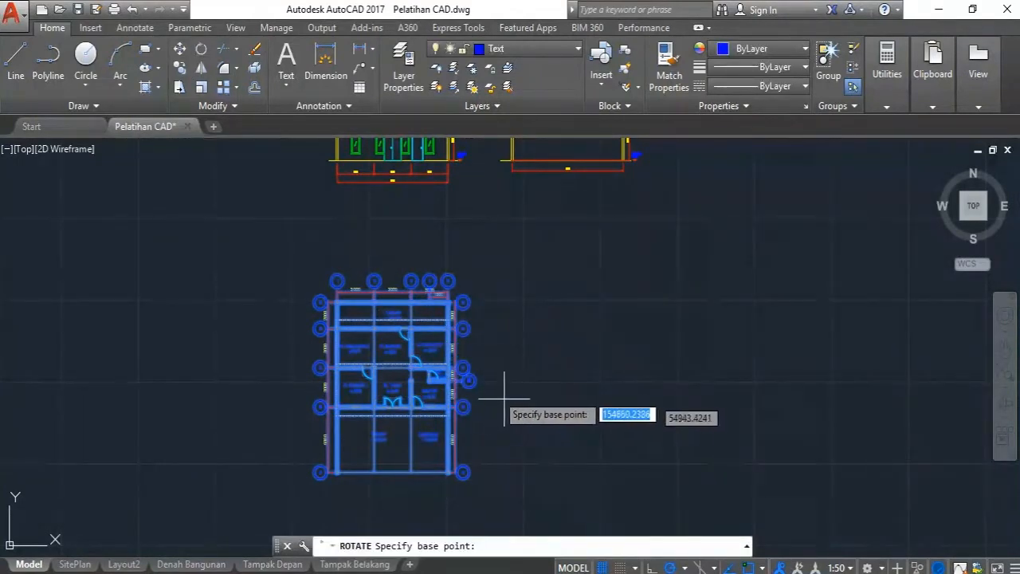
scroll(467, 408, "up", 4)
scroll(455, 295, "down", 5)
scroll(471, 302, "up", 5)
scroll(478, 314, "down", 5)
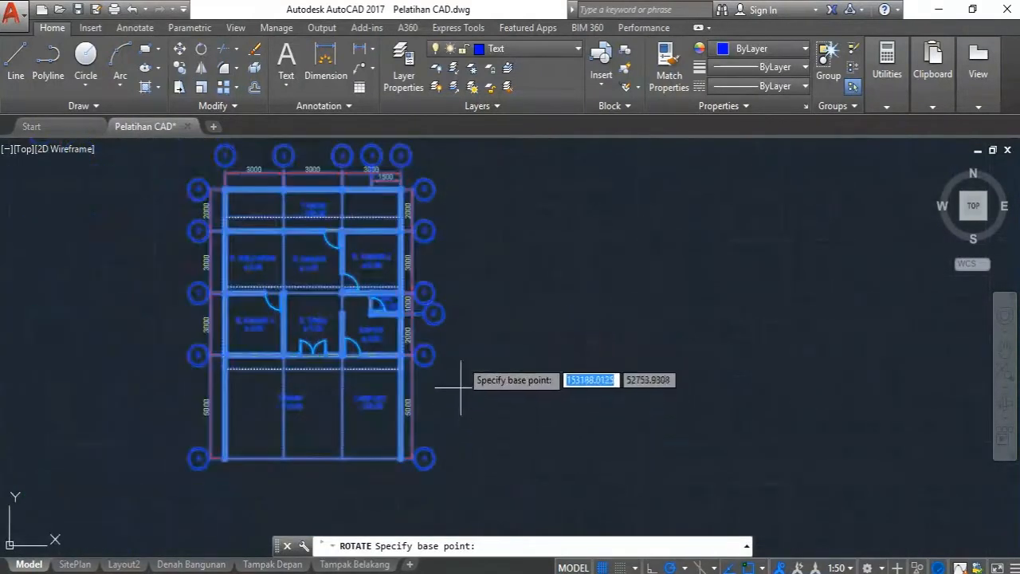
scroll(443, 227, "up", 2)
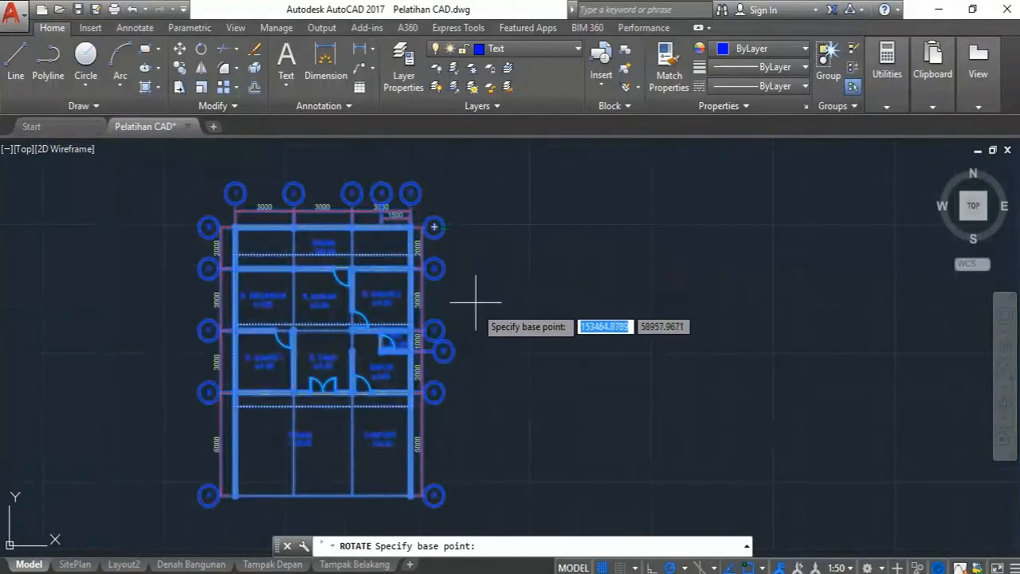
left_click(479, 305)
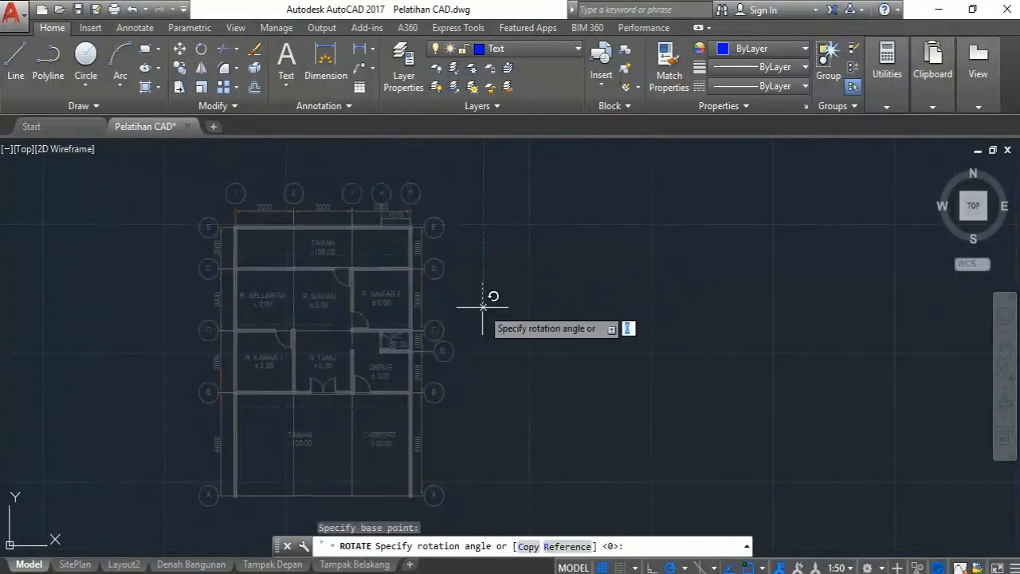
left_click(478, 225)
Erase the two stretched dimensions running upward from the rotated floor plan.
scroll(458, 263, "down", 2)
left_click(510, 264)
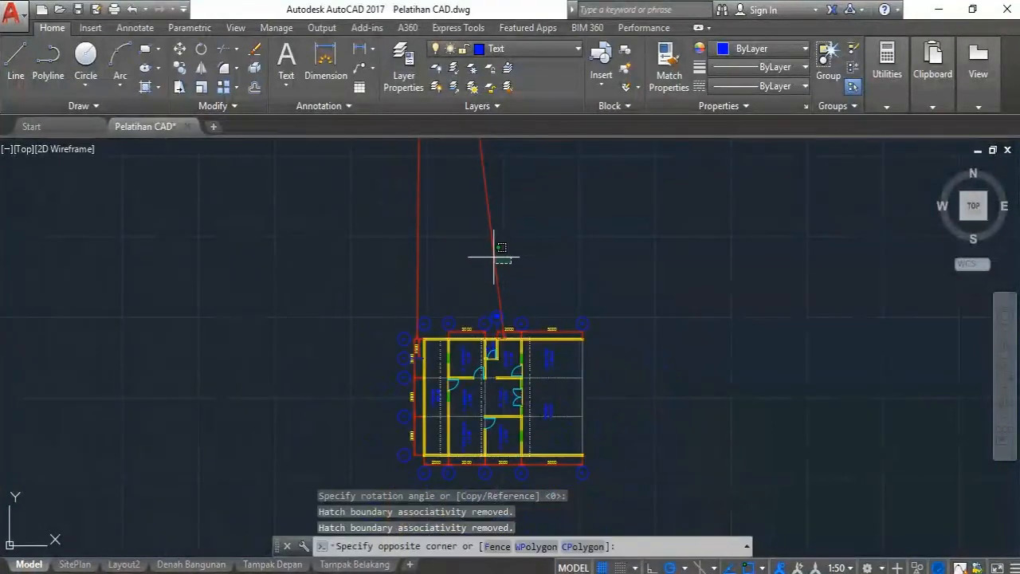
left_click(400, 238)
key("Delete")
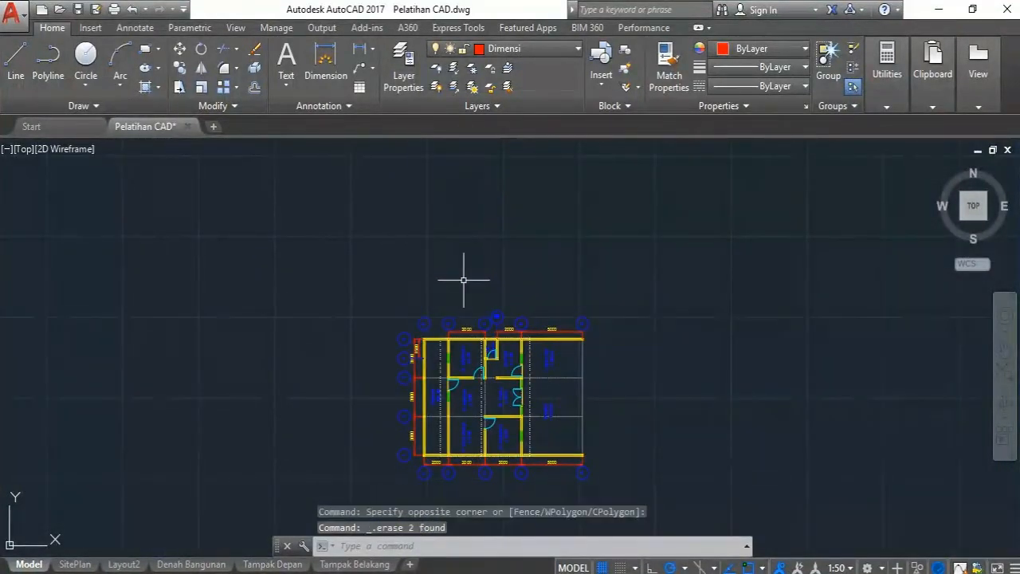
Inspect the rotated floor plan's walls, doors, room labels and remaining dimensions.
scroll(470, 263, "up", 2)
scroll(478, 284, "down", 2)
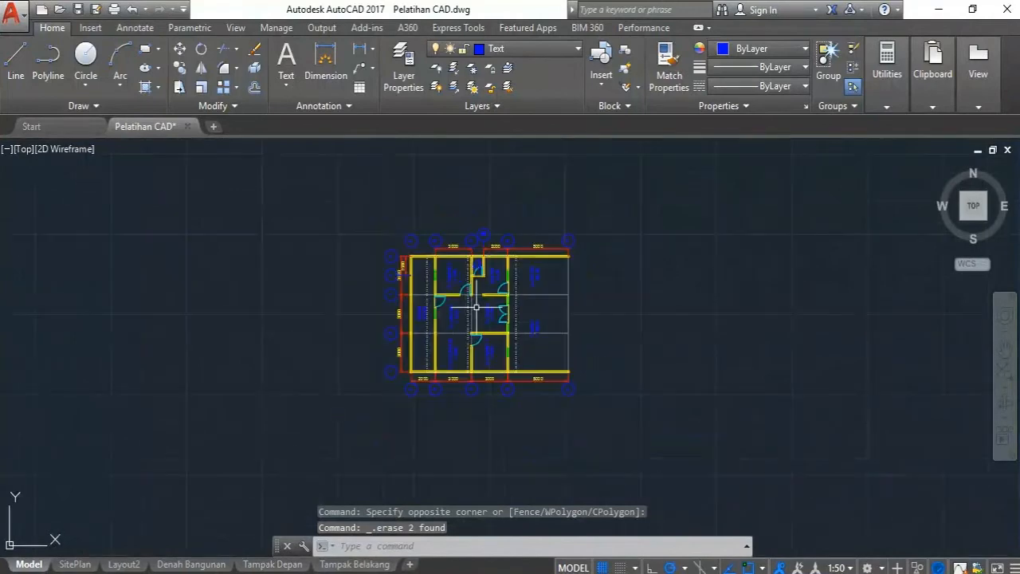
scroll(483, 333, "up", 2)
scroll(483, 333, "up", 3)
scroll(467, 294, "down", 2)
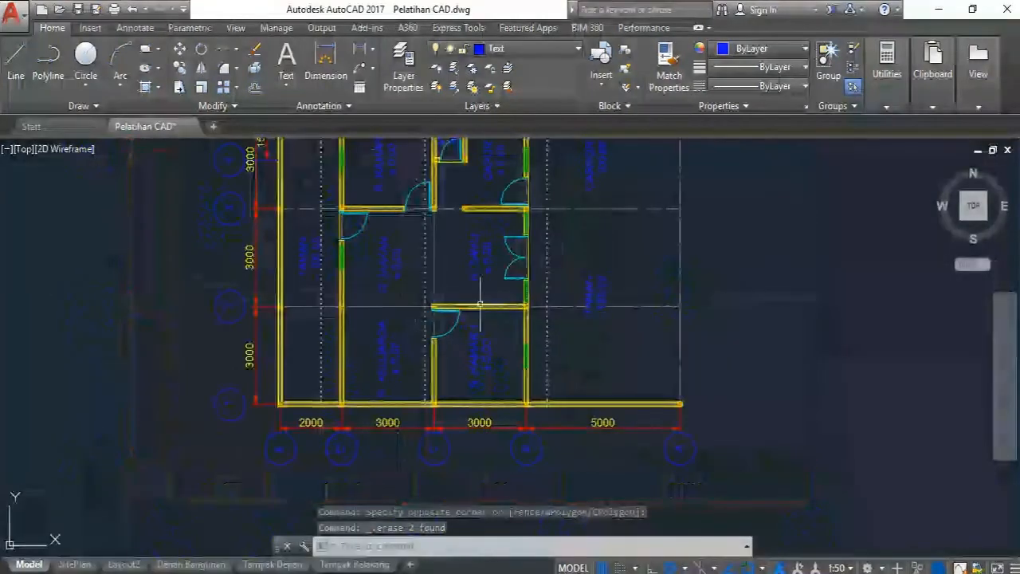
scroll(403, 334, "down", 4)
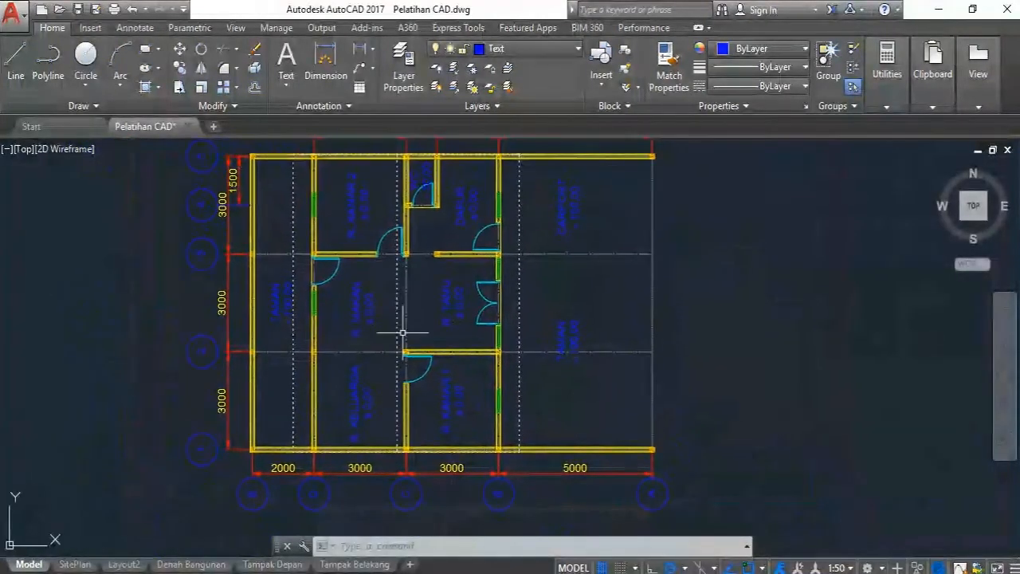
On the Dinding layer, draw a vertical line about 11049 long straight down from the rotated plan's lower-left outer wall corner.
scroll(401, 285, "up", 2)
scroll(401, 281, "down", 2)
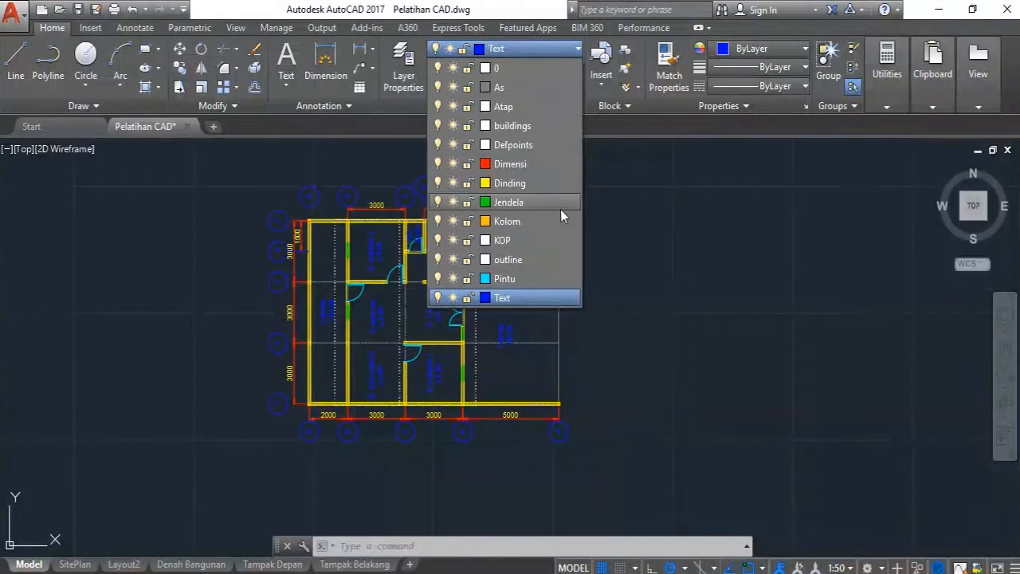
left_click(535, 185)
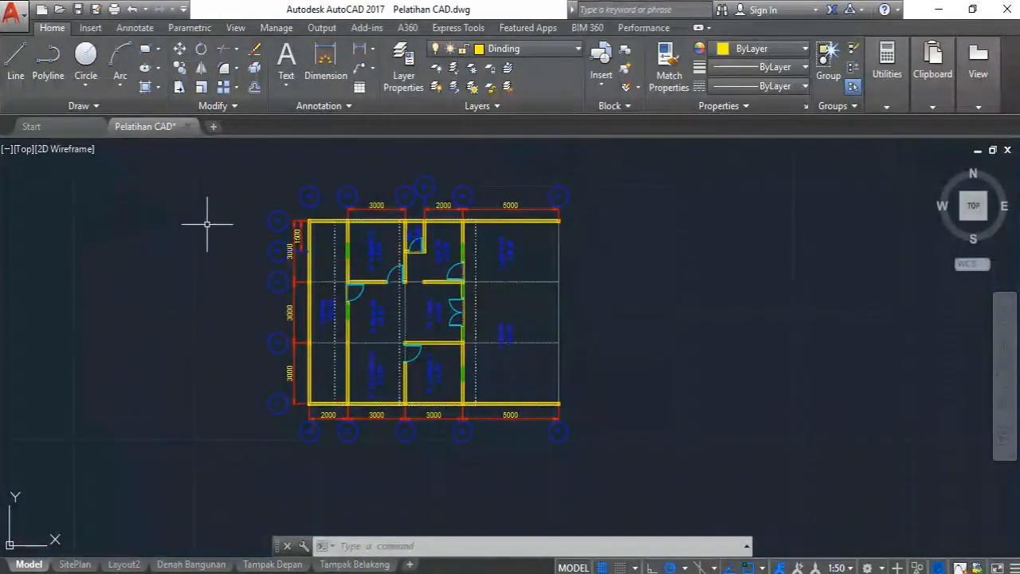
left_click(21, 63)
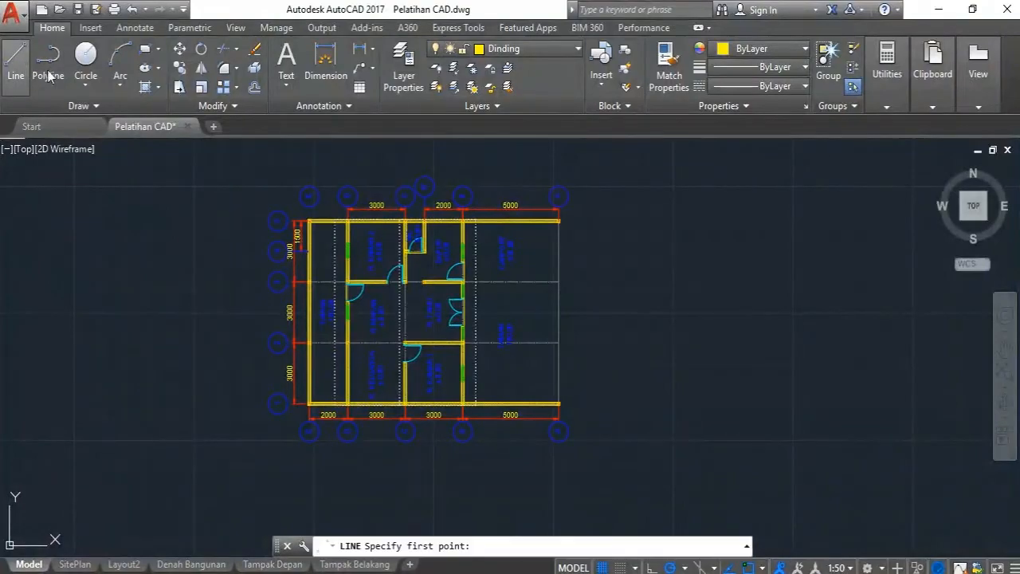
scroll(303, 406, "up", 8)
scroll(303, 406, "down", 5)
scroll(307, 296, "up", 5)
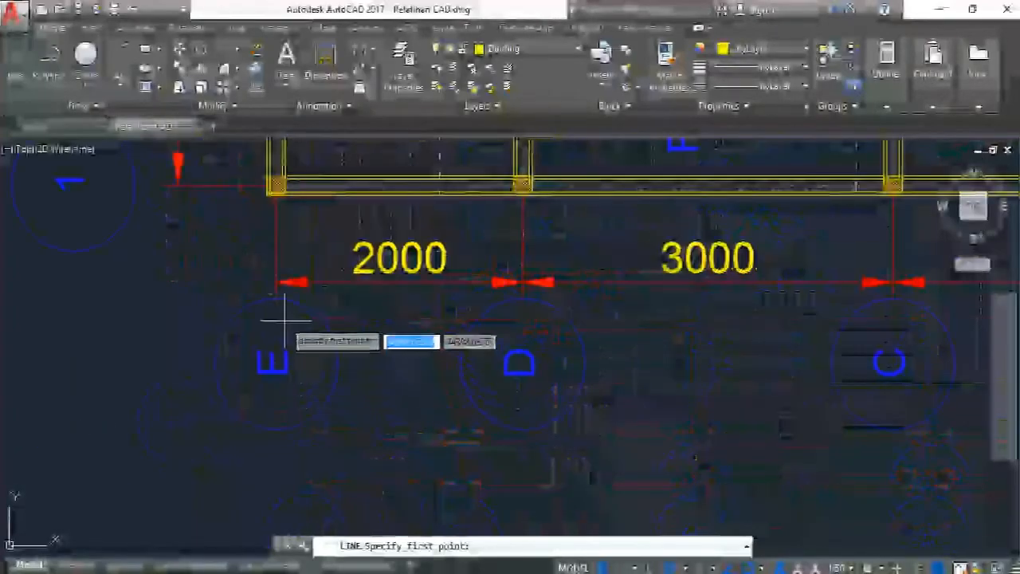
scroll(268, 199, "down", 5)
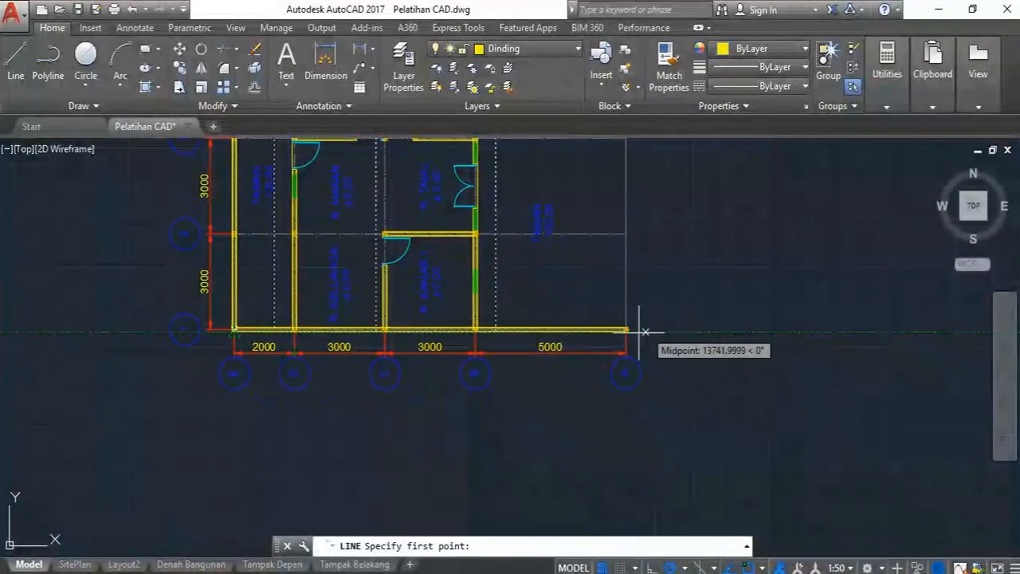
scroll(178, 341, "up", 6)
scroll(370, 286, "up", 2)
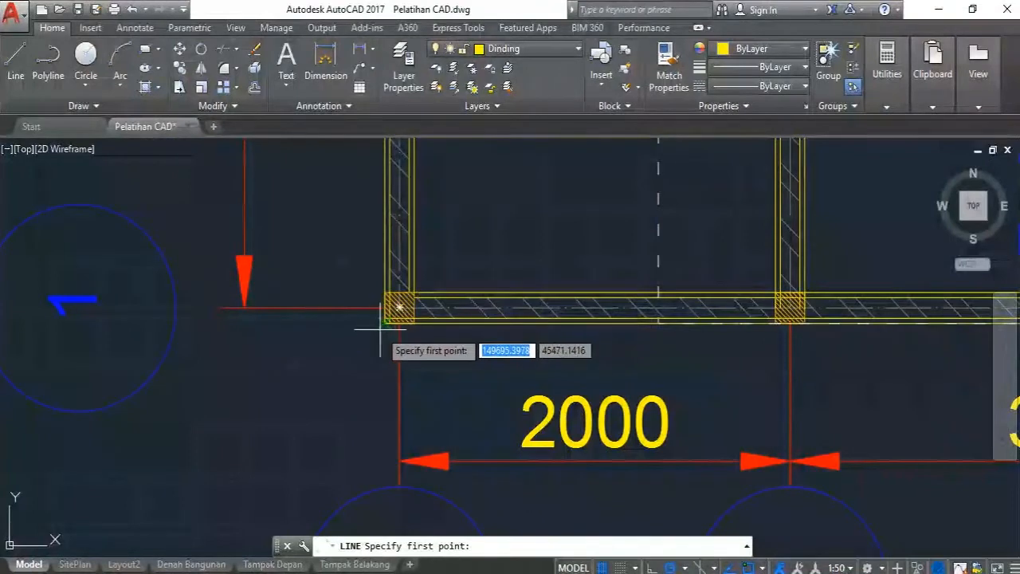
left_click(405, 301)
scroll(384, 239, "down", 2)
scroll(396, 280, "down", 6)
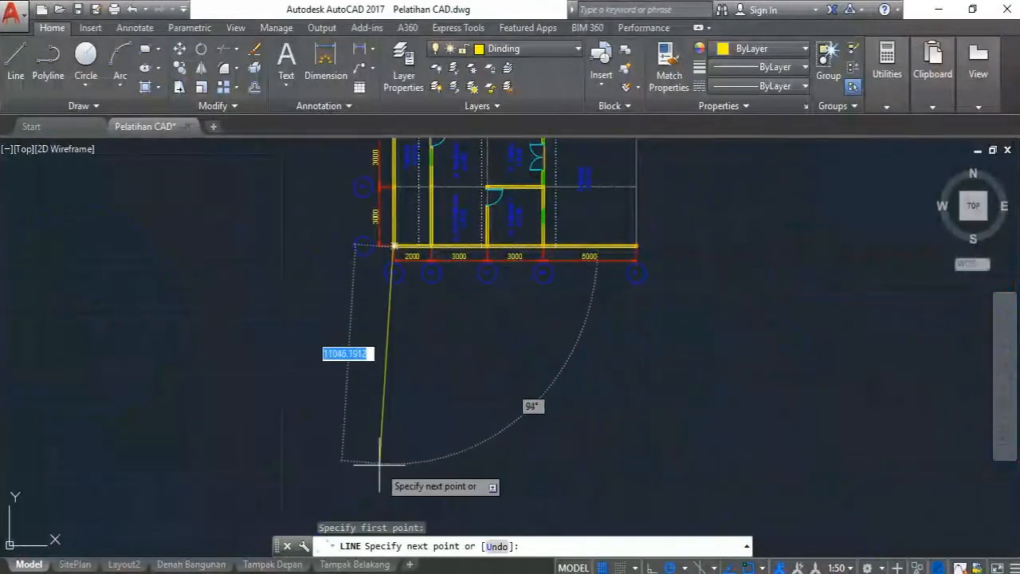
scroll(398, 343, "down", 5)
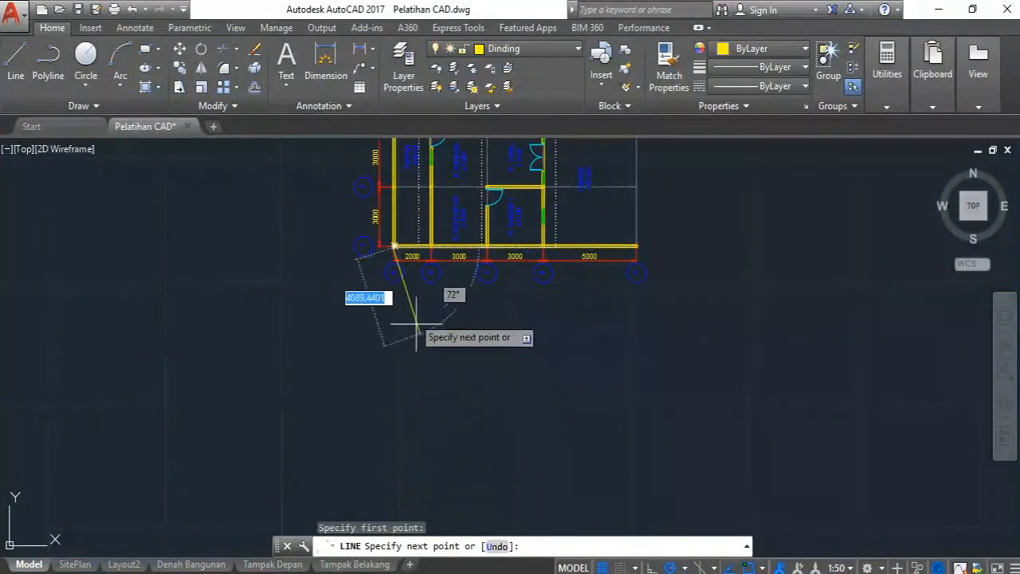
scroll(401, 371, "up", 4)
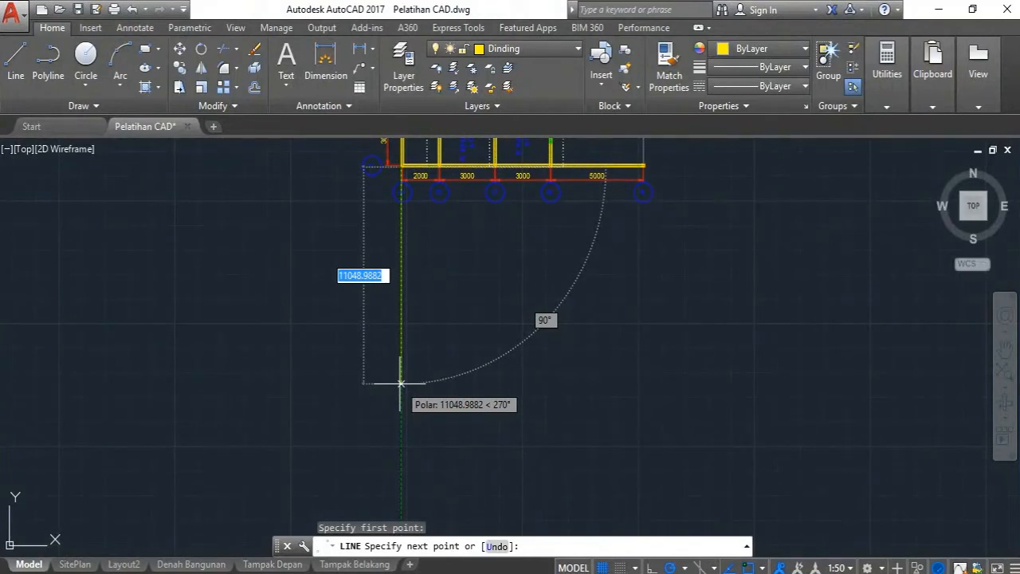
left_click(401, 383)
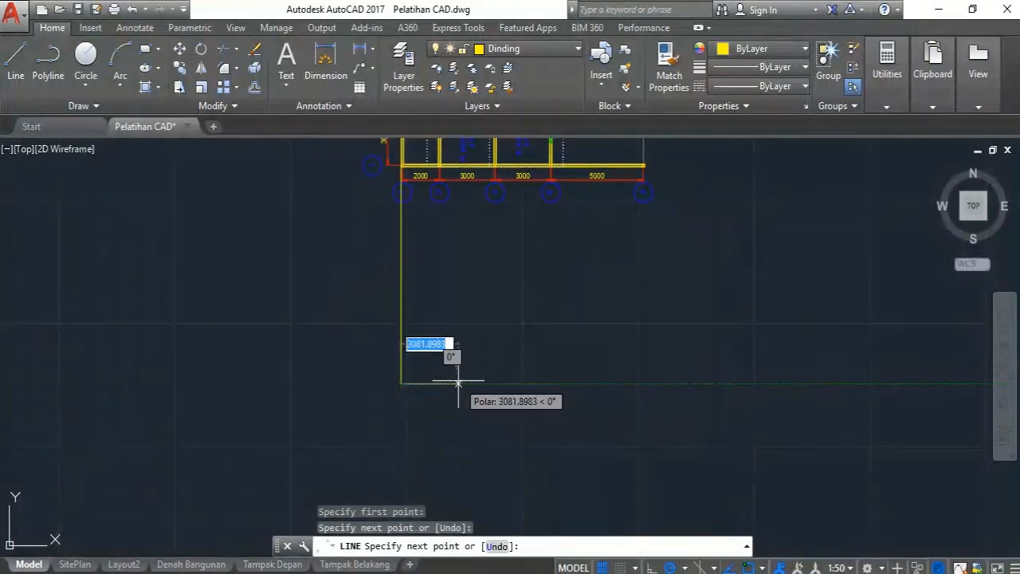
key("Escape")
Copy the vertical line from the plan's lower-left outer corner to the outer end of the lower wall on the carport side.
left_click(460, 326)
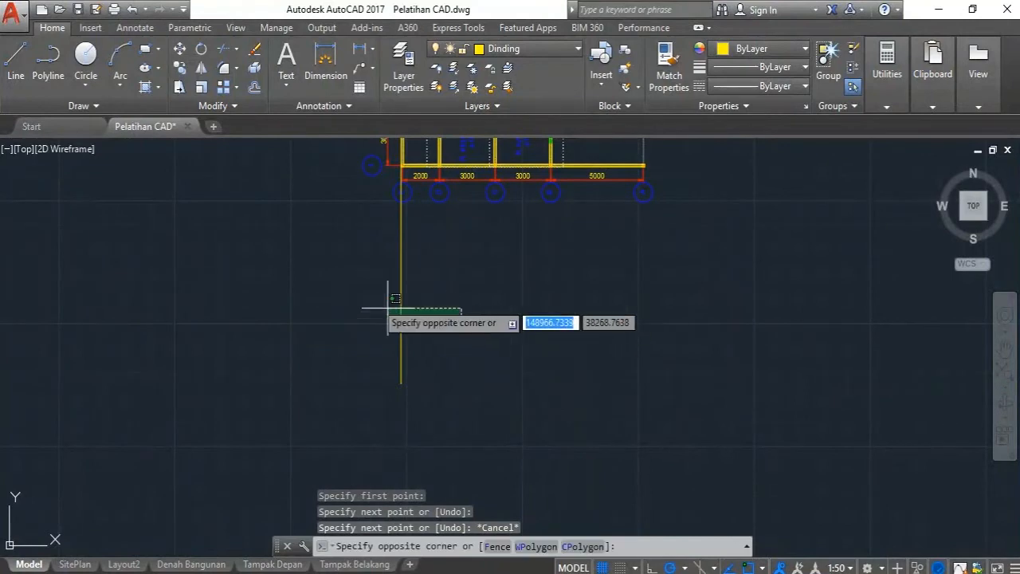
left_click(353, 290)
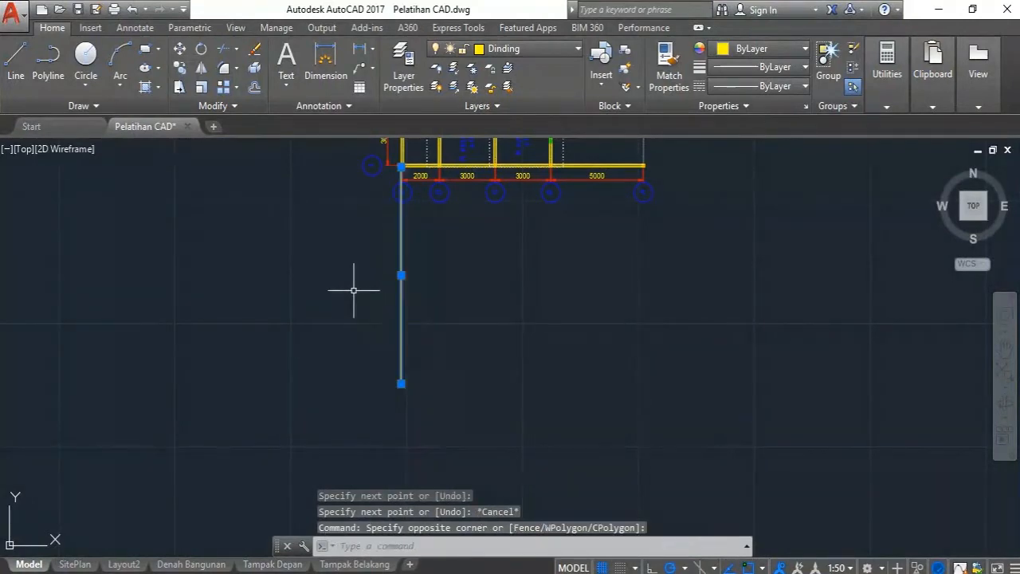
left_click(178, 69)
scroll(410, 148, "up", 6)
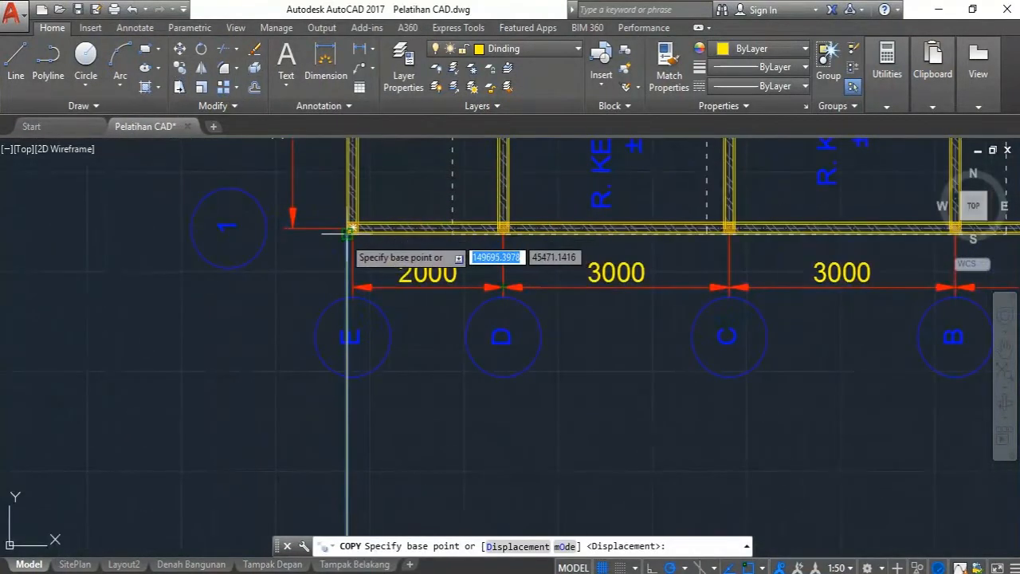
left_click(350, 231)
scroll(351, 231, "down", 5)
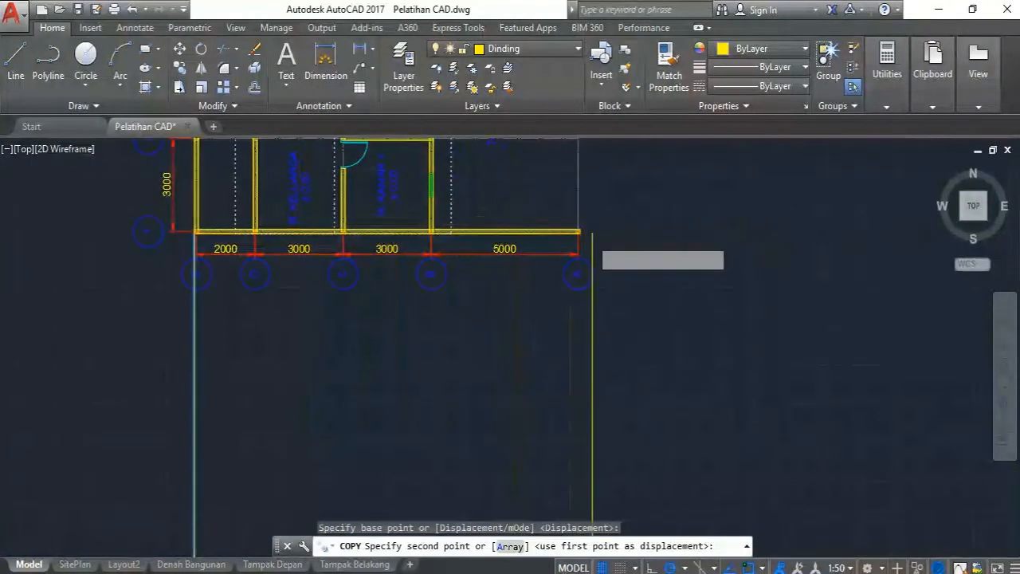
scroll(573, 227, "up", 4)
left_click(565, 216)
scroll(565, 207, "down", 6)
key("Escape")
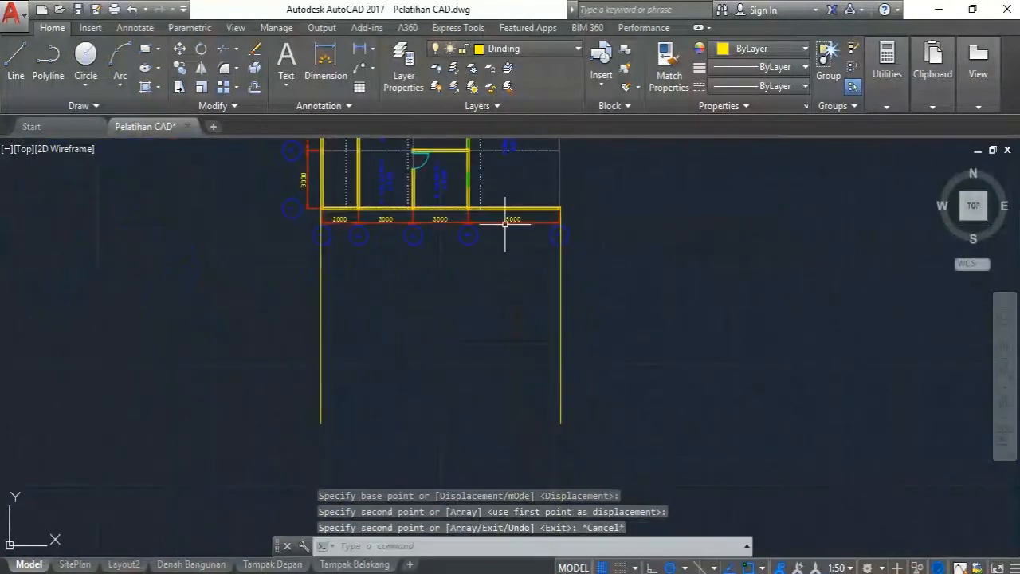
middle_click_drag(473, 241, 416, 282)
left_click(353, 376)
left_click(230, 341)
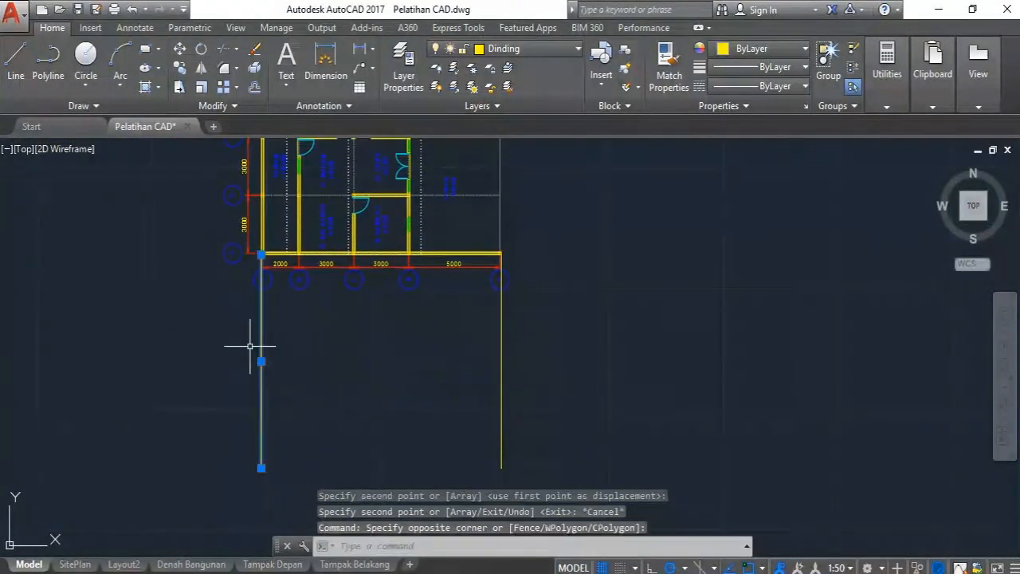
left_click(542, 351)
left_click(433, 318)
scroll(447, 302, "down", 2)
key("Escape")
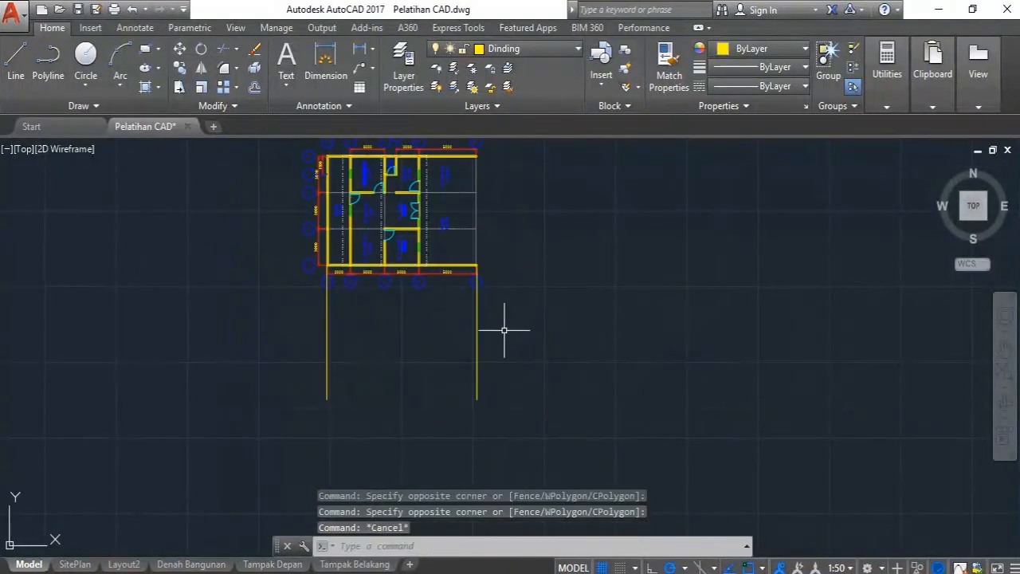
left_click(500, 330)
left_click(449, 311)
left_click(375, 335)
left_click(295, 312)
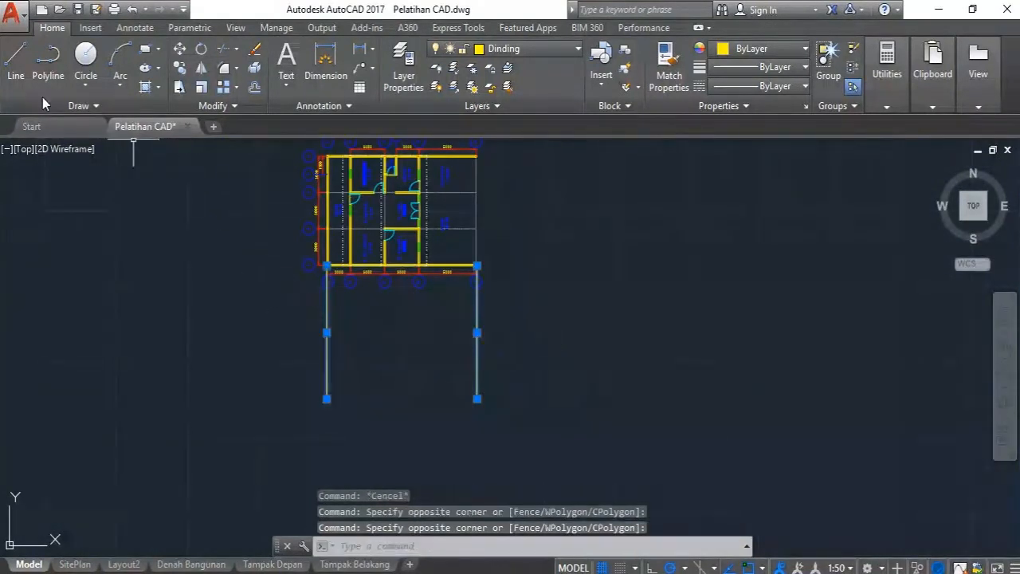
Draw a horizontal line connecting the lower ends of the two vertical projection lines.
left_click(50, 78)
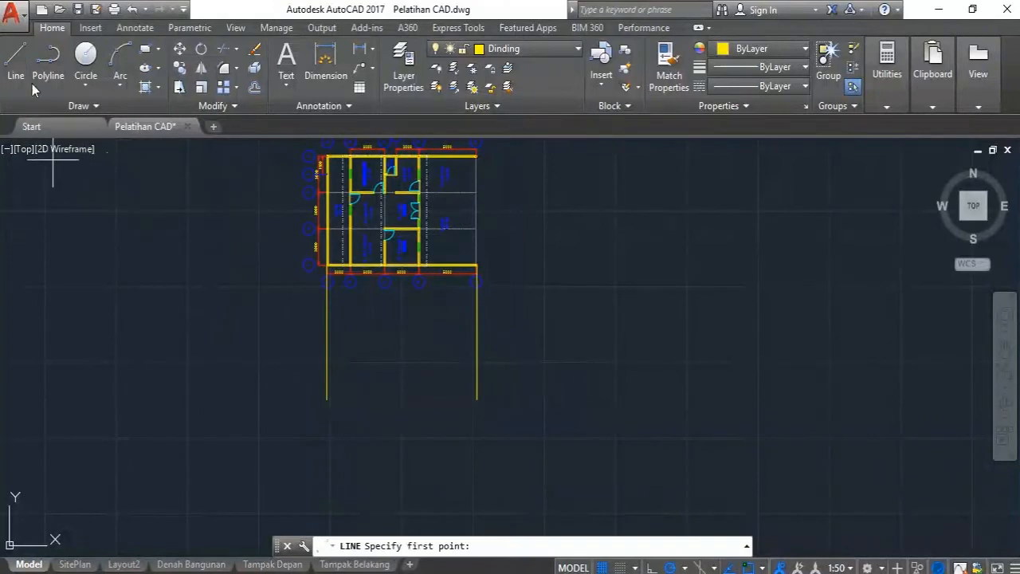
left_click(326, 399)
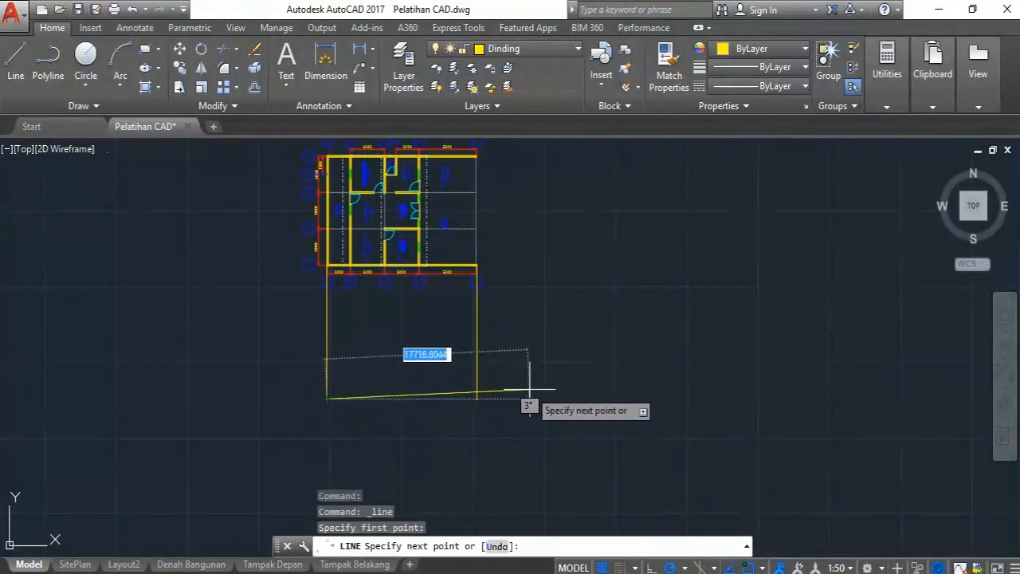
left_click(477, 399)
key("Escape")
scroll(431, 385, "up", 2)
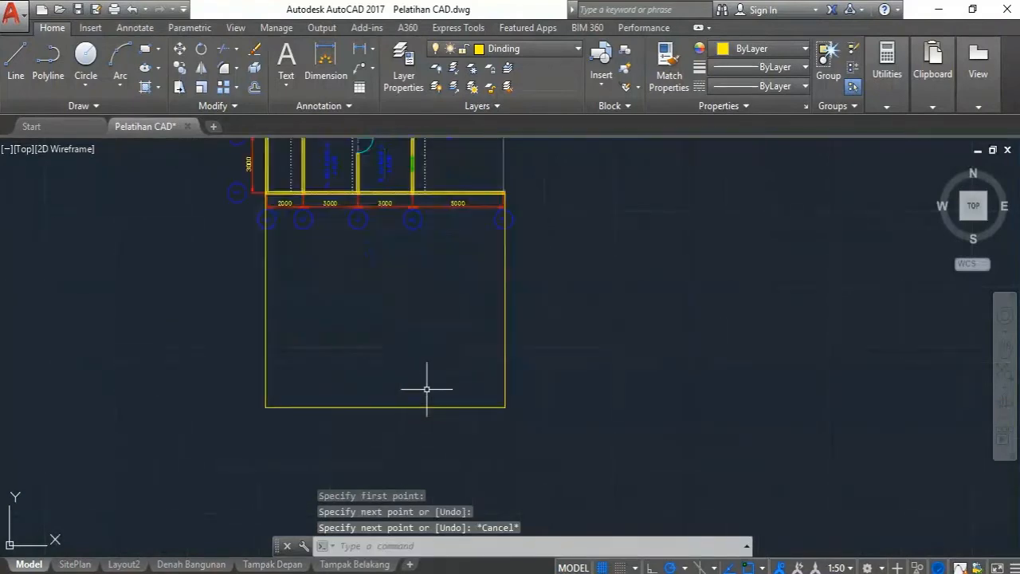
Copy the bottom horizontal line 3000 straight upward, using its midpoint as the base point.
left_click(438, 391)
left_click(371, 441)
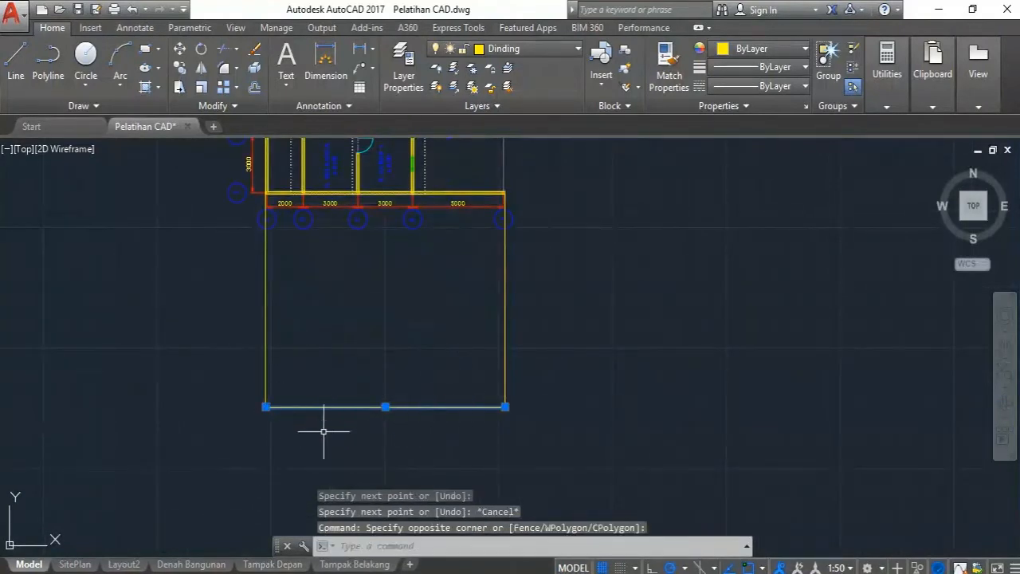
key("Escape")
left_click(433, 435)
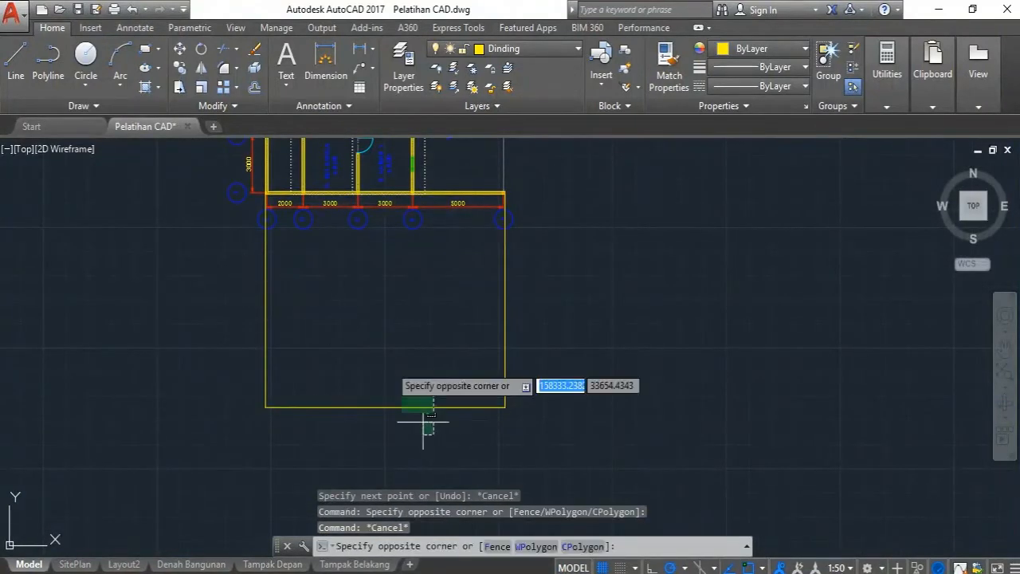
left_click(380, 349)
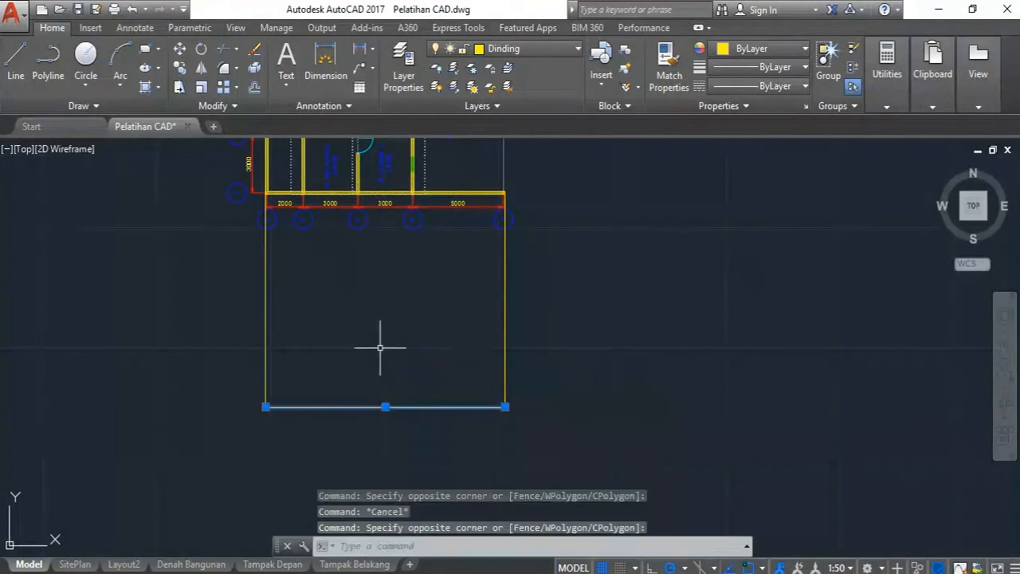
left_click(180, 69)
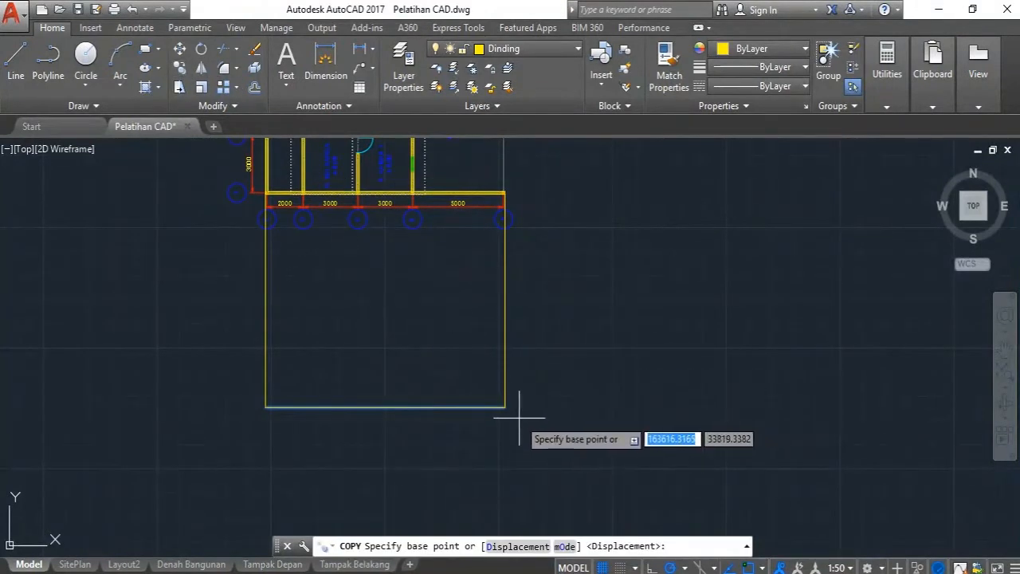
left_click(385, 407)
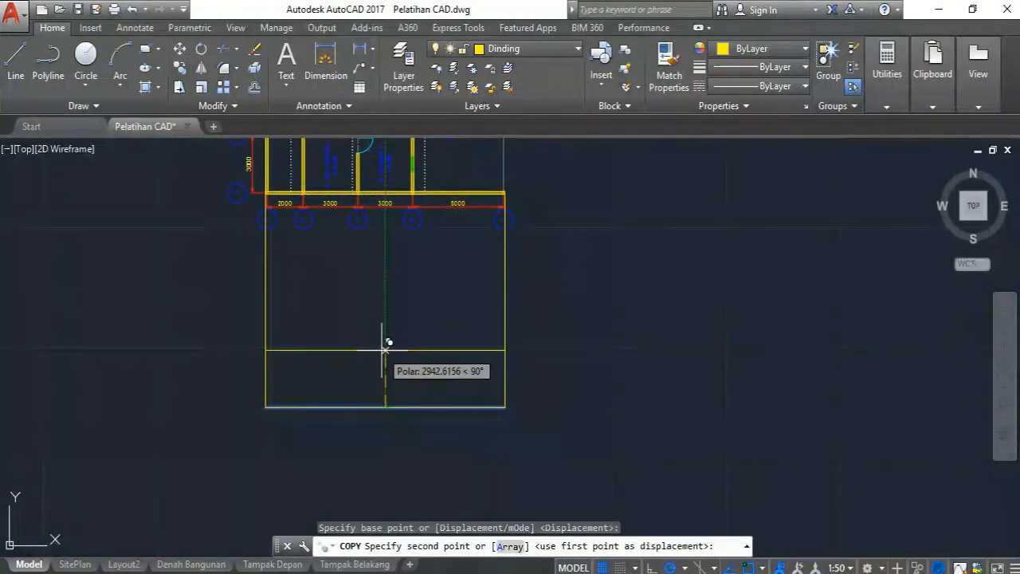
type("3")
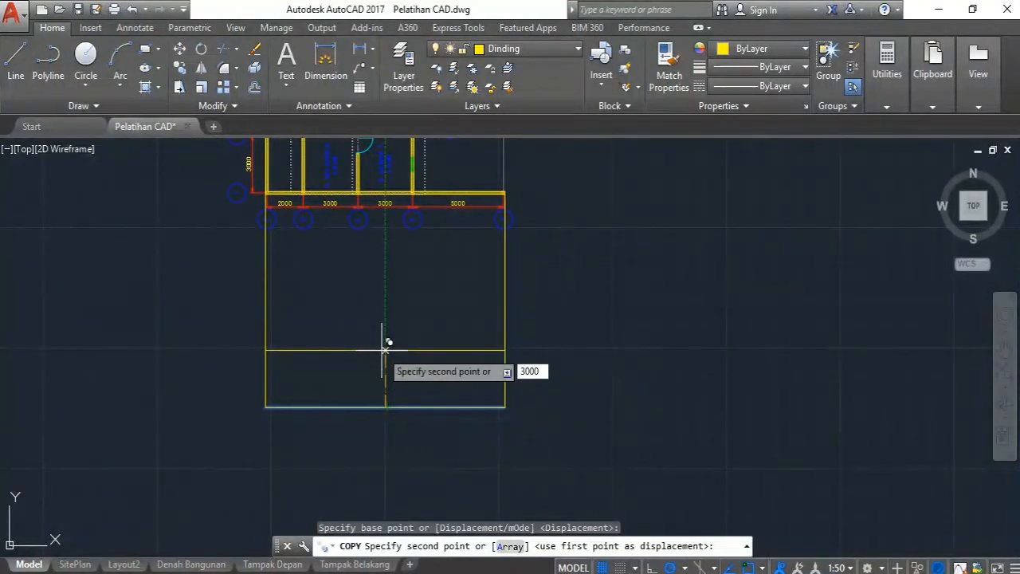
type("000")
key("Return")
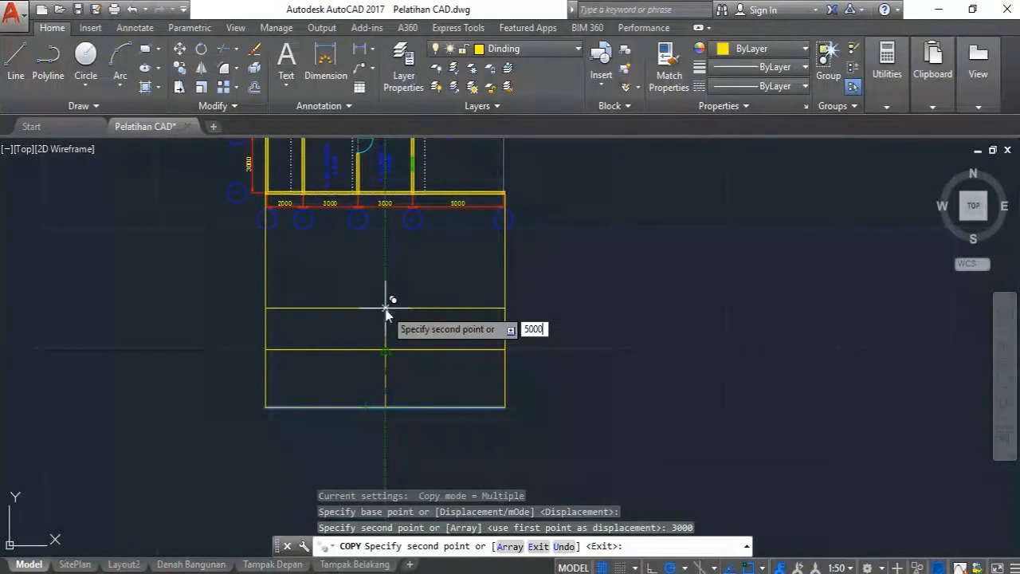
Try a second upward copy of the bottom line with a distance of 5000, and undo it.
key("Return")
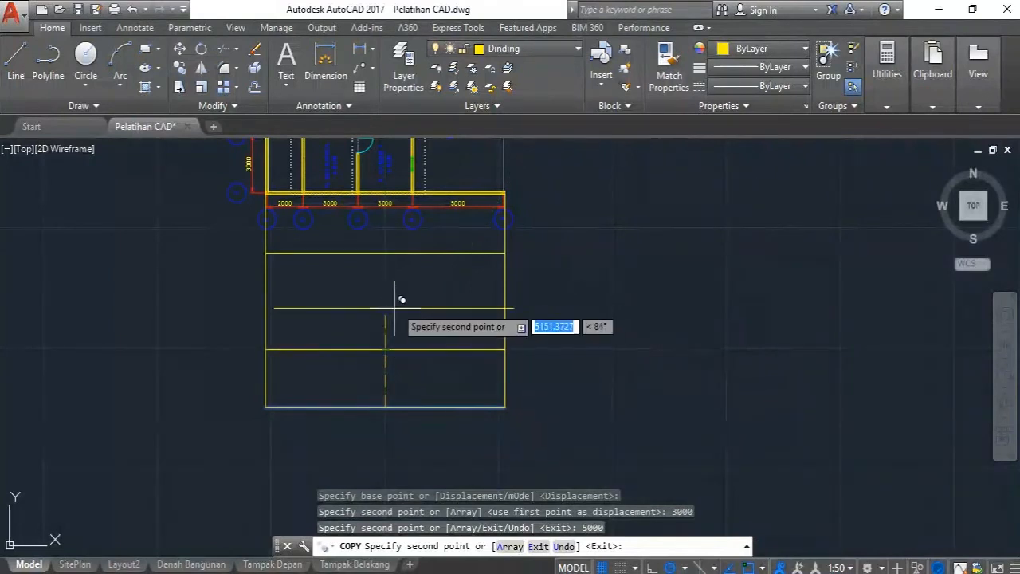
key("ctrl+z")
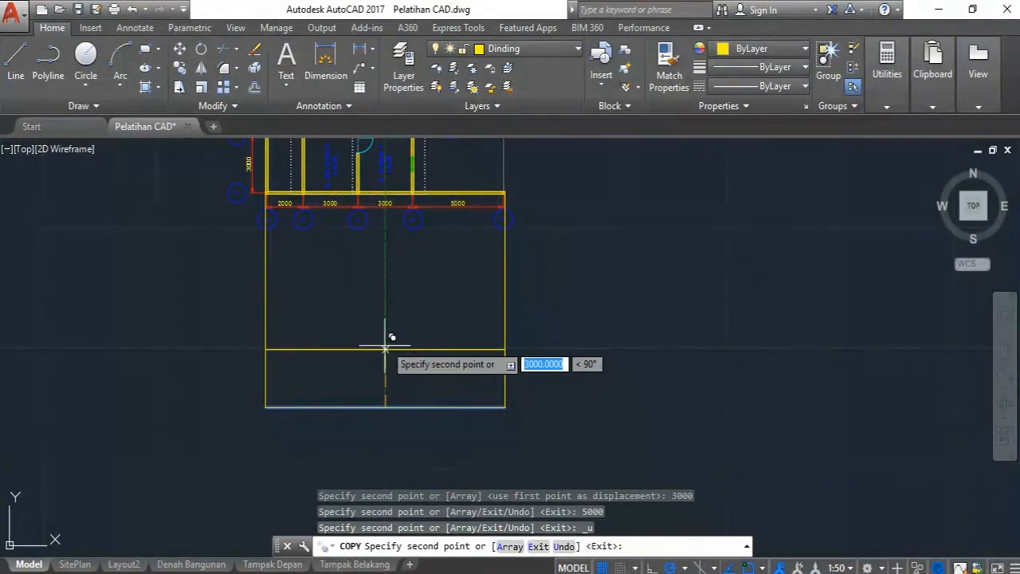
key("Escape")
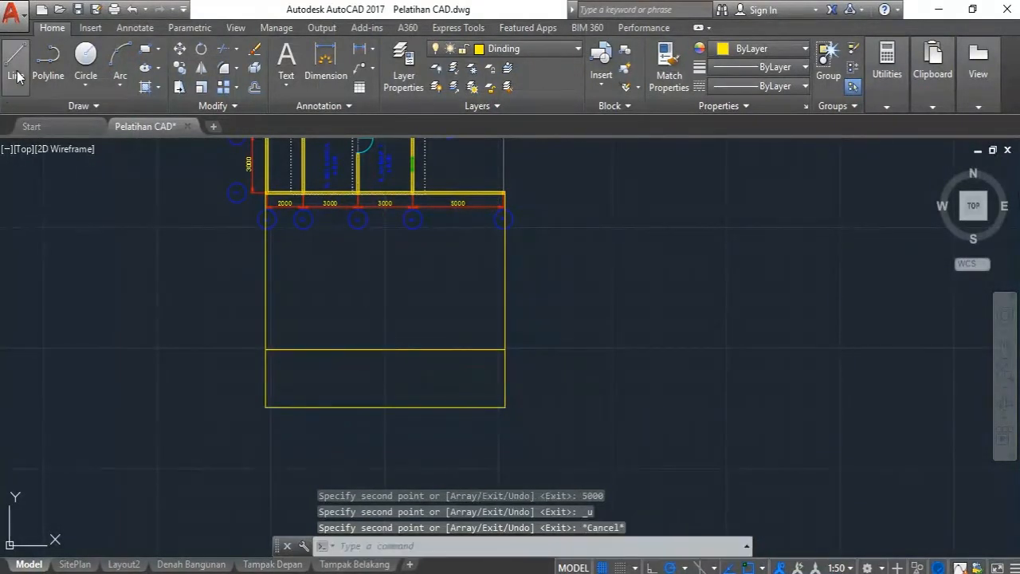
left_click(17, 76)
key("Escape")
Copy the bottom horizontal line 5000 straight upward from its midpoint.
left_click(449, 418)
left_click(406, 370)
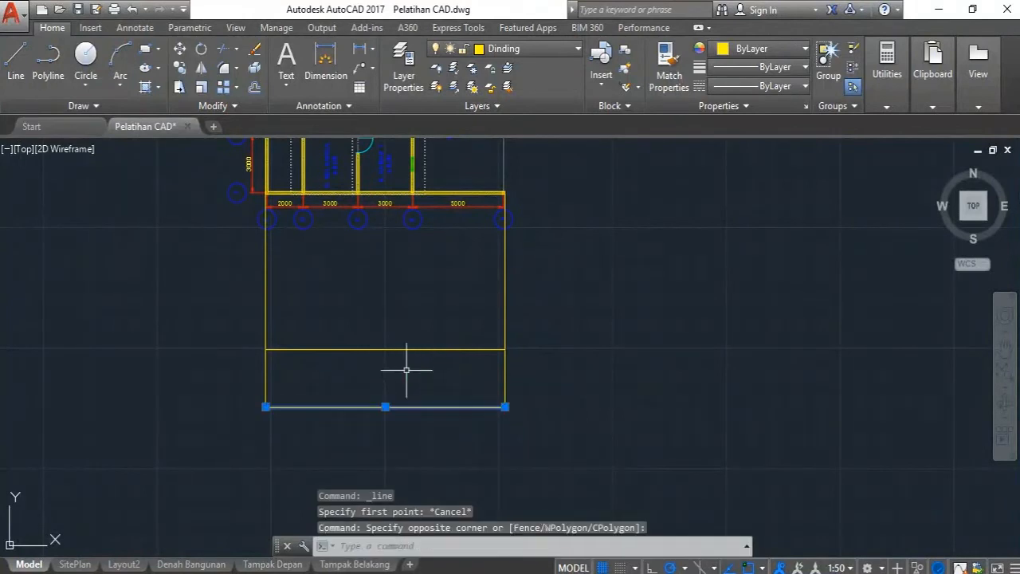
left_click(179, 72)
left_click(385, 407)
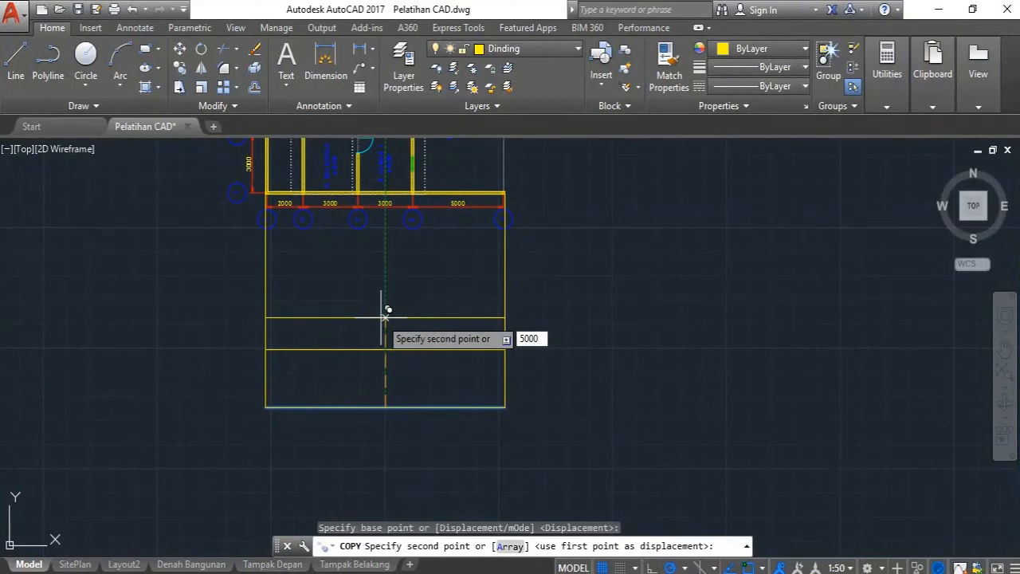
key("Return")
key("Escape")
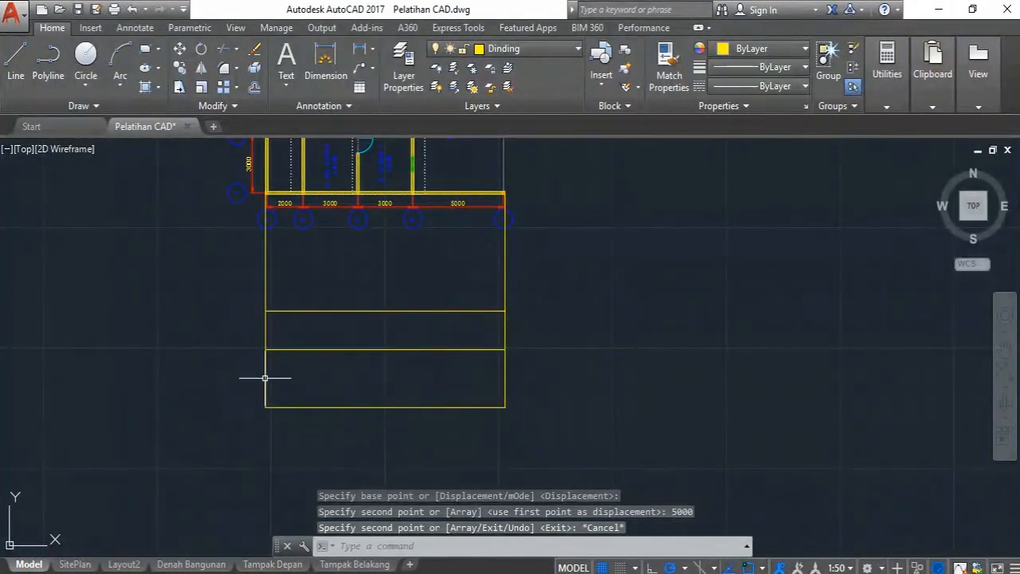
scroll(409, 371, "up", 2)
scroll(282, 246, "down", 2)
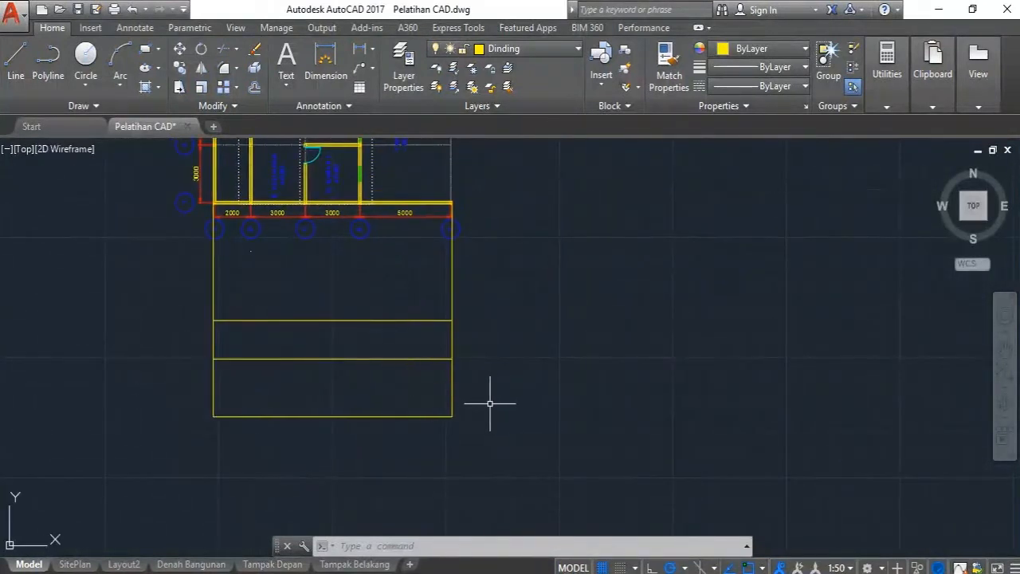
scroll(360, 340, "up", 2)
scroll(523, 398, "down", 2)
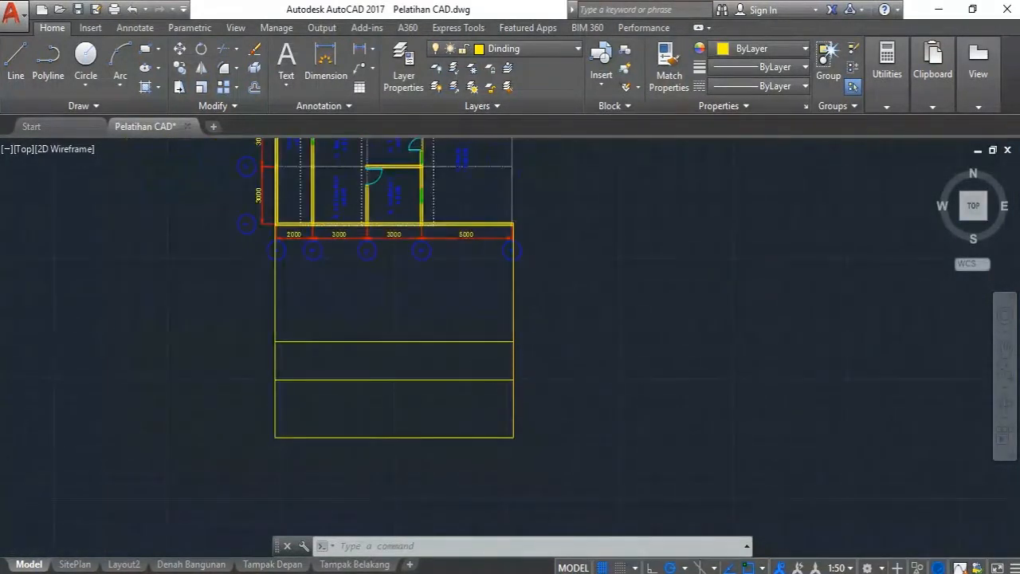
scroll(494, 348, "down", 2)
scroll(499, 337, "up", 2)
scroll(505, 316, "down", 6)
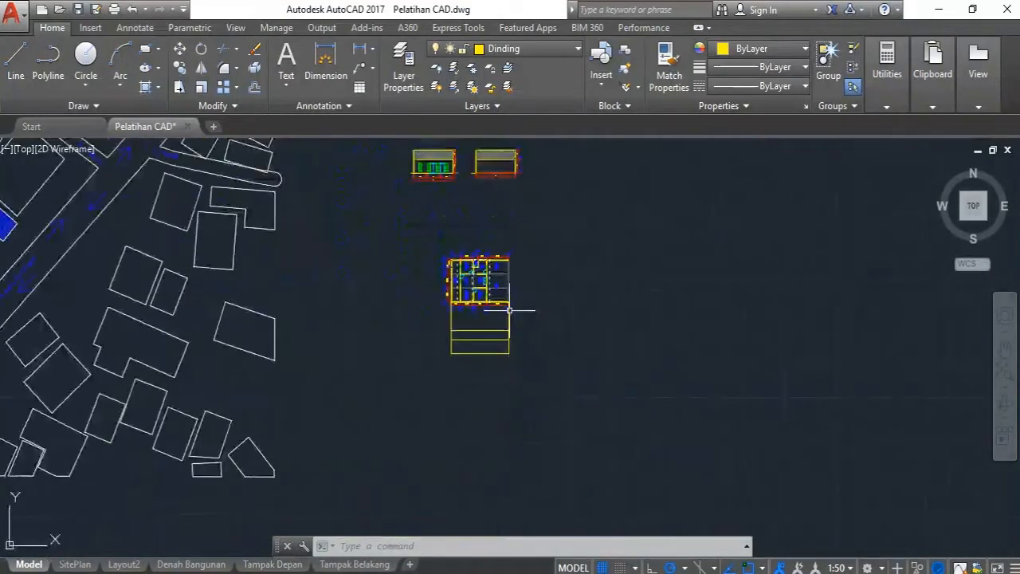
scroll(500, 279, "up", 3)
scroll(505, 140, "down", 3)
scroll(507, 151, "up", 2)
scroll(514, 279, "up", 2)
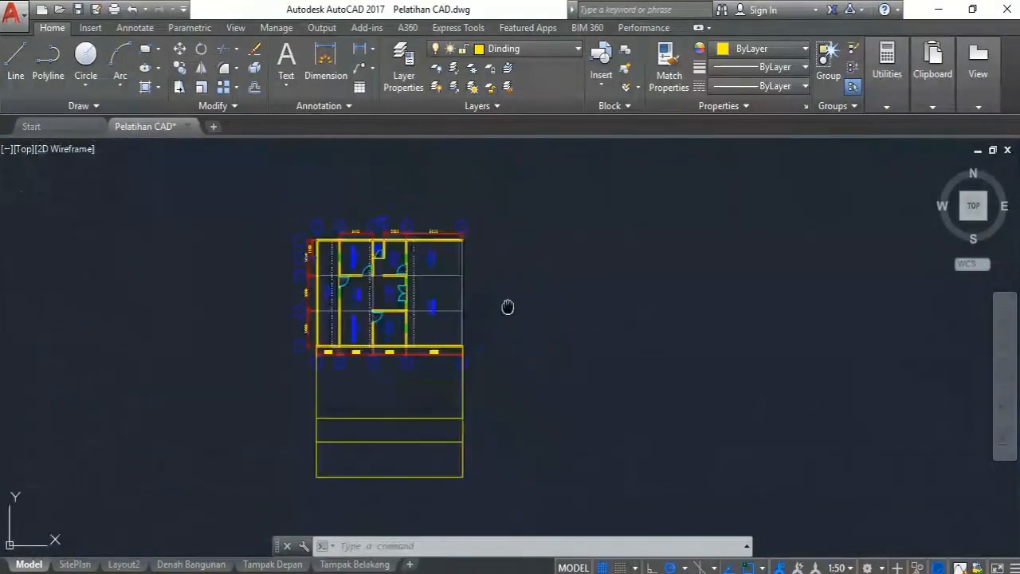
scroll(518, 310, "down", 4)
scroll(514, 323, "up", 6)
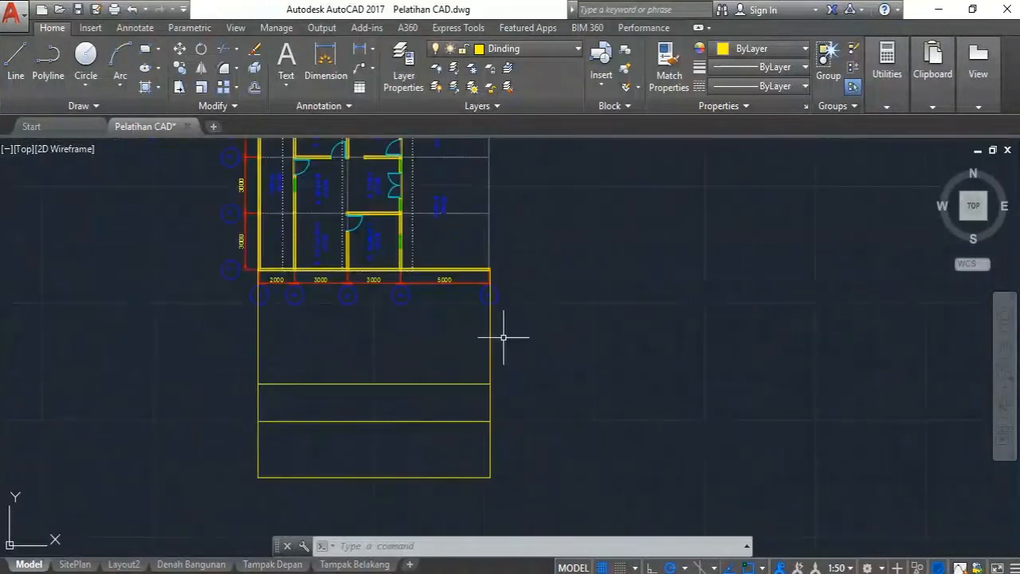
left_click(13, 91)
middle_click_drag(231, 235, 231, 308)
middle_click_drag(272, 371, 319, 299)
scroll(338, 271, "up", 2)
key("Escape")
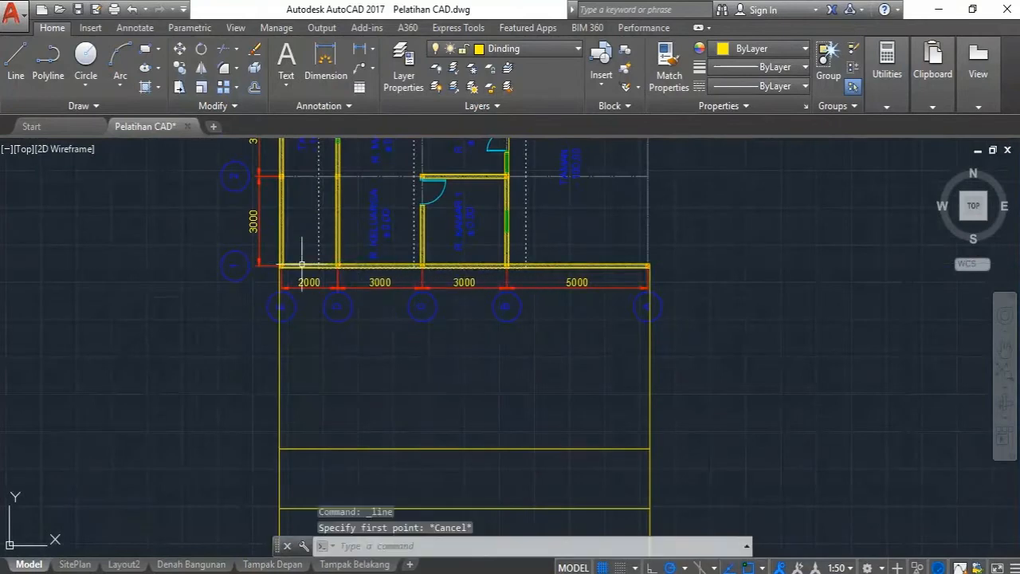
left_click(337, 368)
left_click(243, 349)
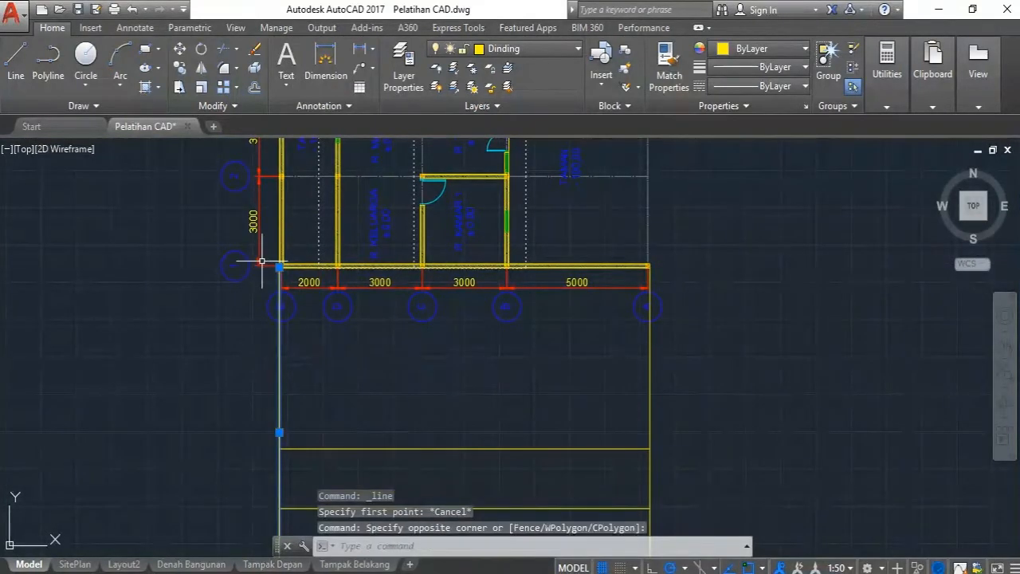
scroll(261, 260, "up", 1)
left_click(179, 68)
scroll(284, 295, "up", 2)
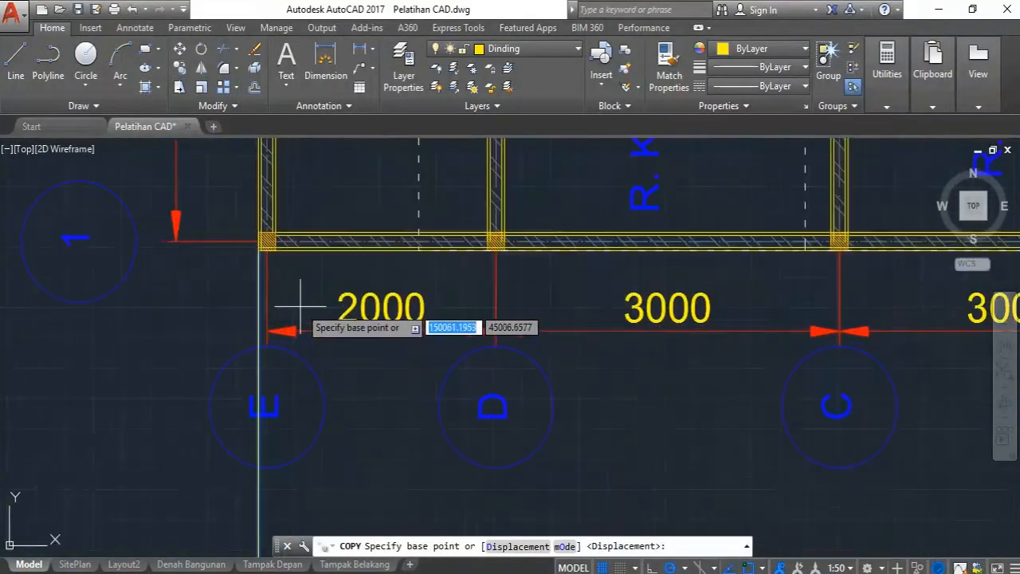
scroll(285, 308, "down", 2)
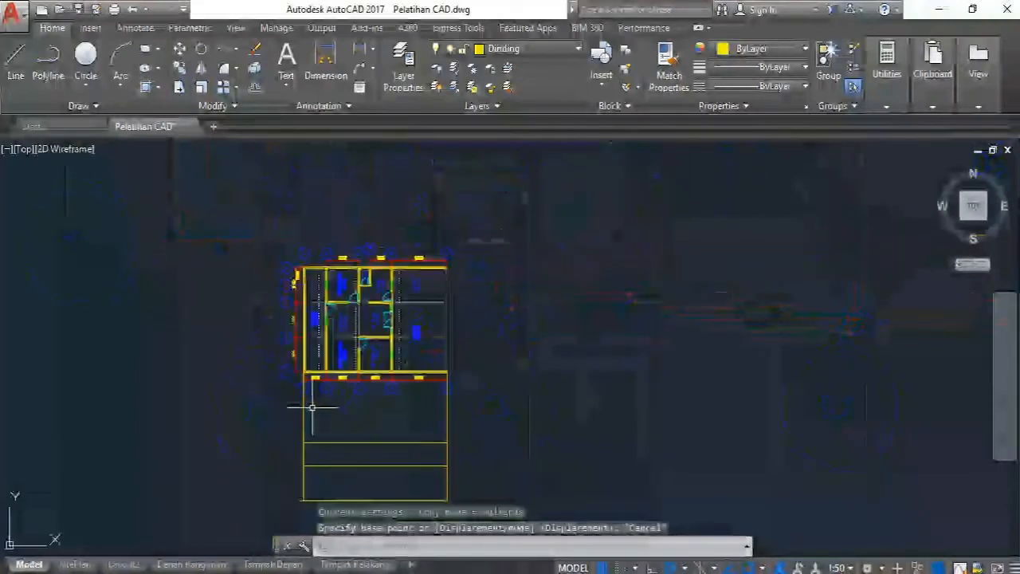
Copy the leftmost vertical projection line from its upper end to the dashed roof line between axes E and D.
left_click(313, 408)
left_click(289, 411)
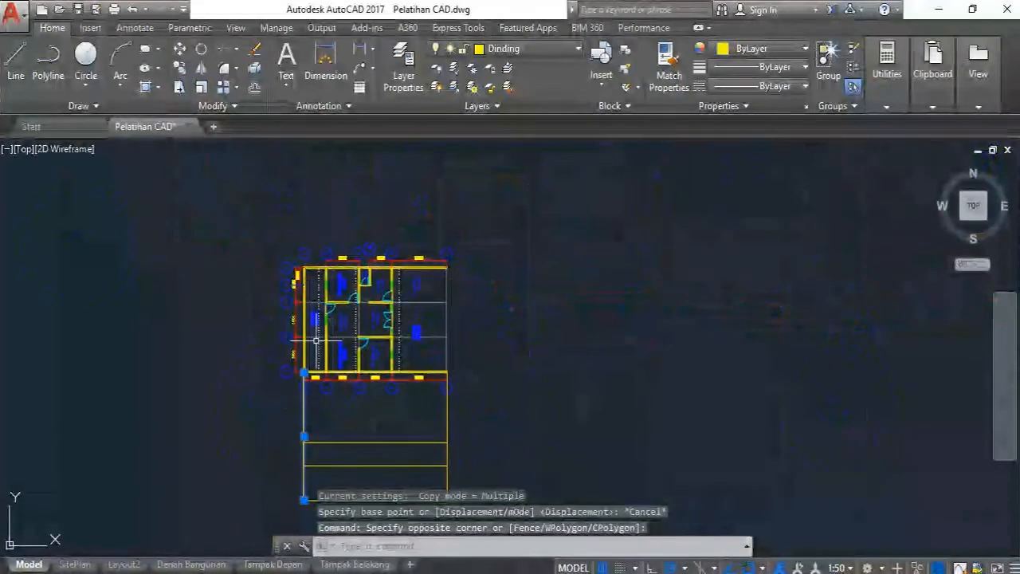
scroll(286, 286, "up", 4)
left_click(180, 68)
scroll(319, 308, "up", 4)
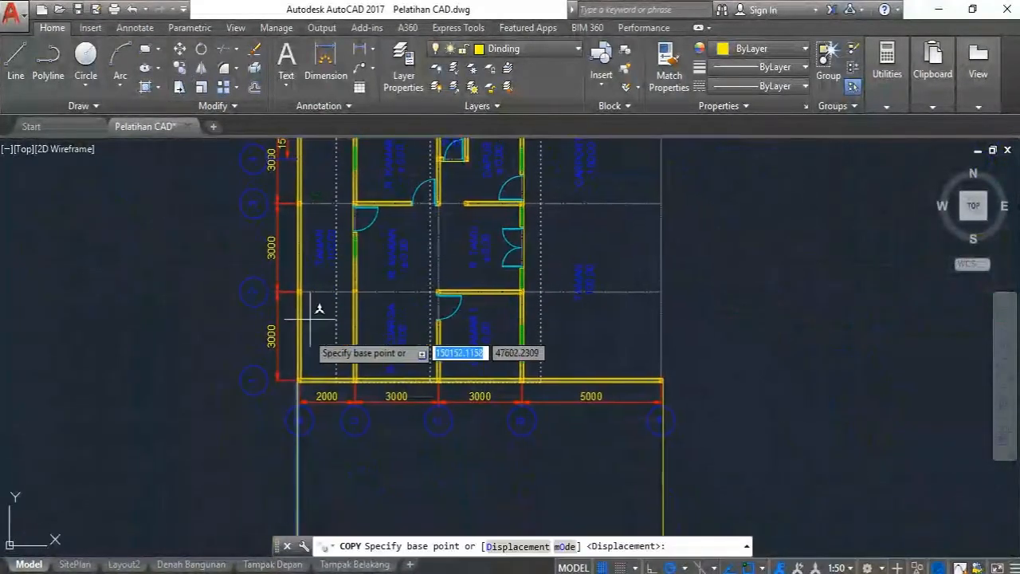
left_click(307, 368)
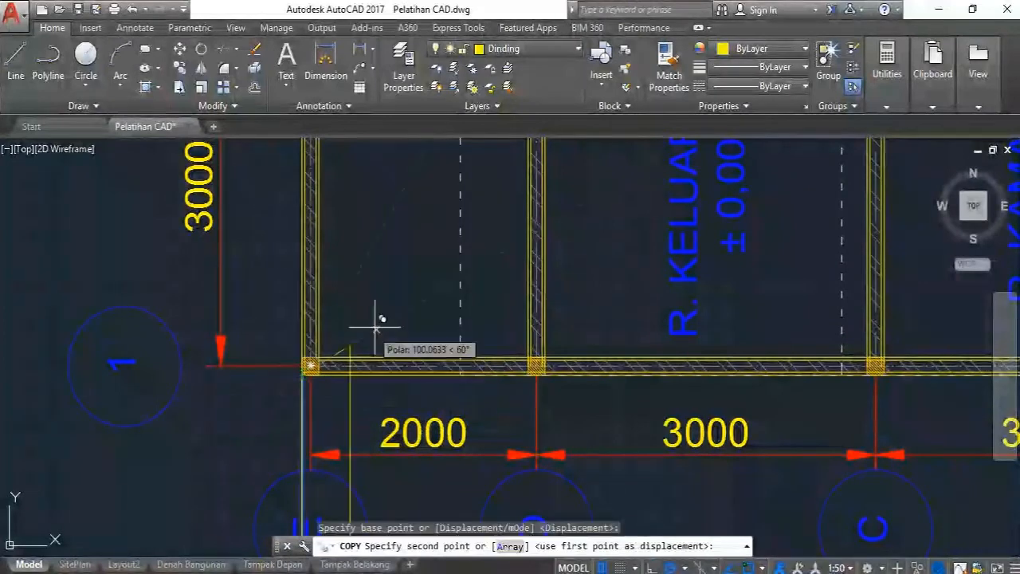
scroll(375, 319, "down", 5)
scroll(431, 326, "up", 5)
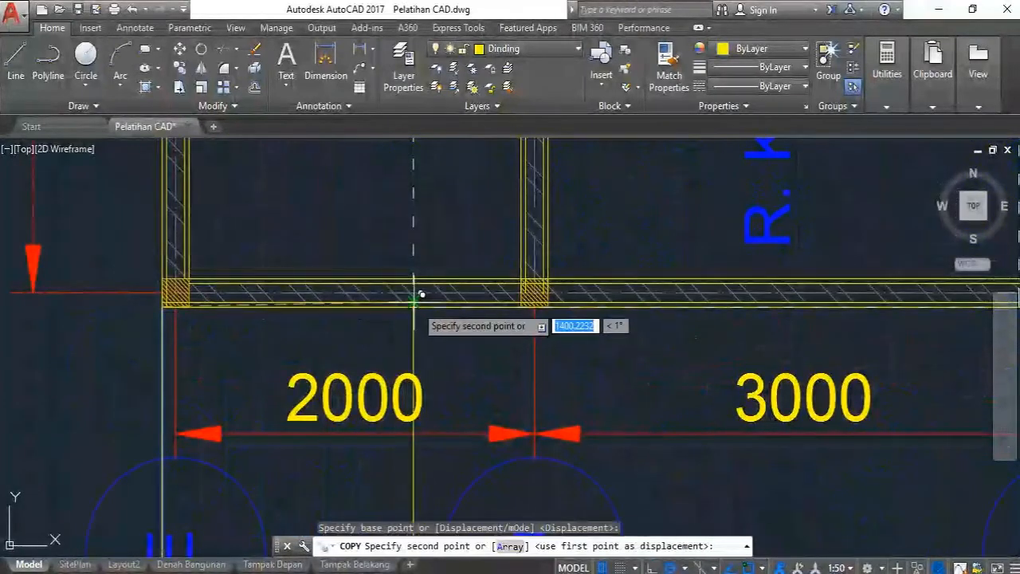
left_click(413, 301)
Place two more copies of the projection line at the dashed roof lines near axes C and B.
scroll(413, 302, "down", 6)
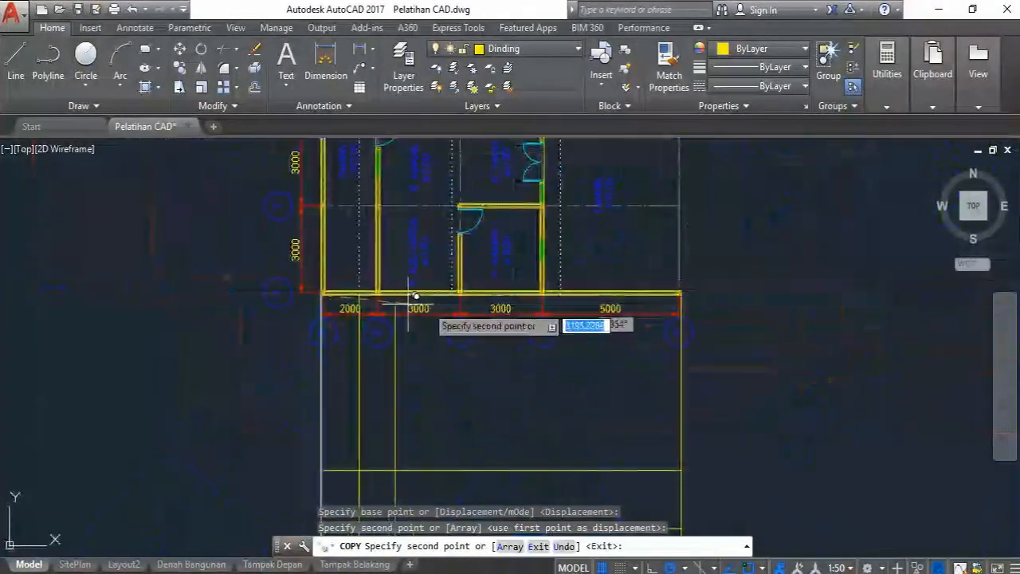
scroll(449, 291, "up", 4)
left_click(470, 271)
scroll(467, 267, "down", 5)
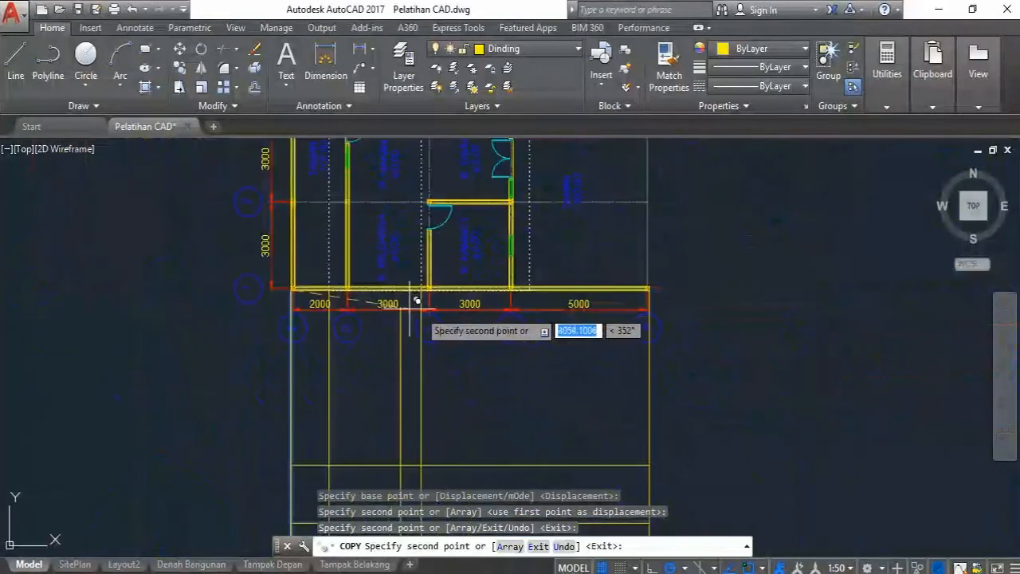
scroll(446, 295, "up", 5)
key("Escape")
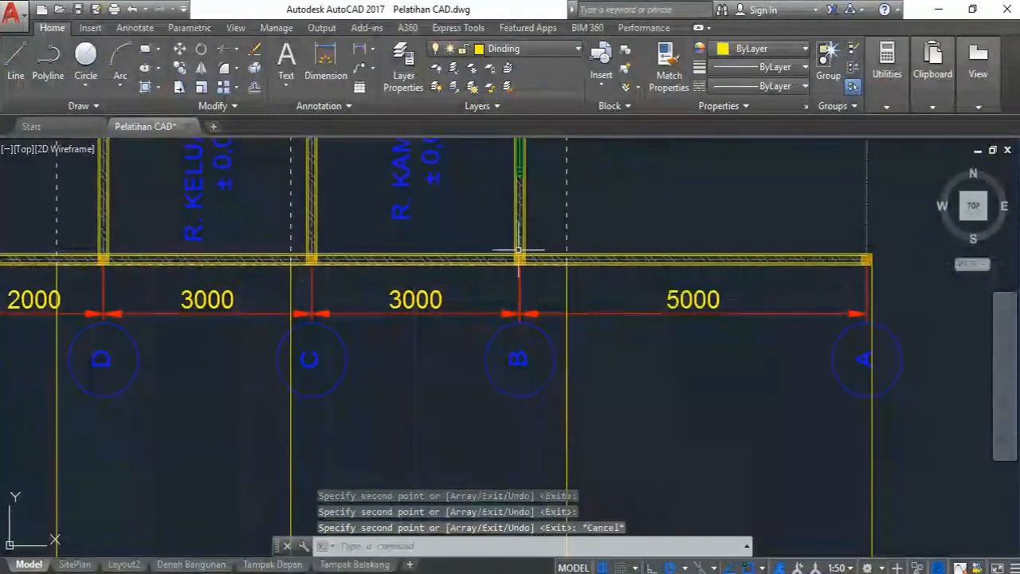
Examine how the copied projection lines align with the floor plan's dashed roof lines and the elevation's height lines.
scroll(525, 275, "down", 8)
scroll(517, 298, "up", 4)
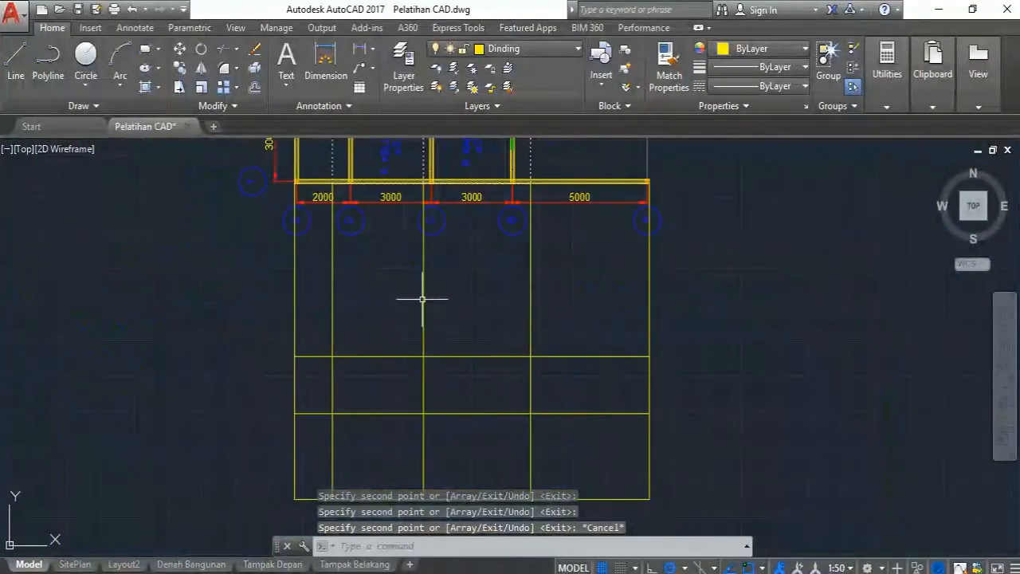
mouse_move(423, 299)
middle_mouse_down()
mouse_move(437, 342)
mouse_move(413, 379)
mouse_move(402, 299)
middle_mouse_up()
scroll(417, 335, "down", 3)
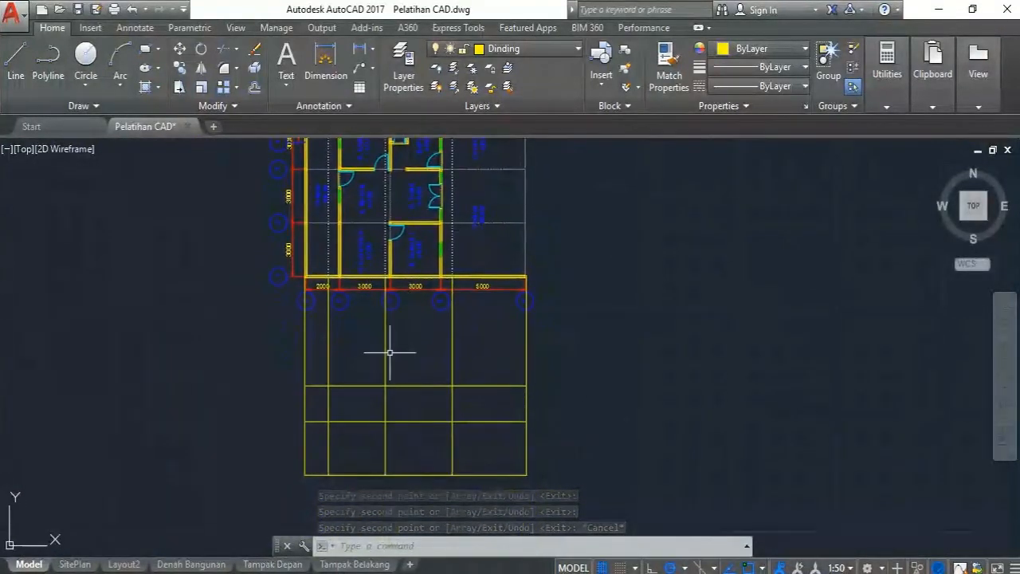
left_click(435, 360)
left_click(319, 318)
key("Escape")
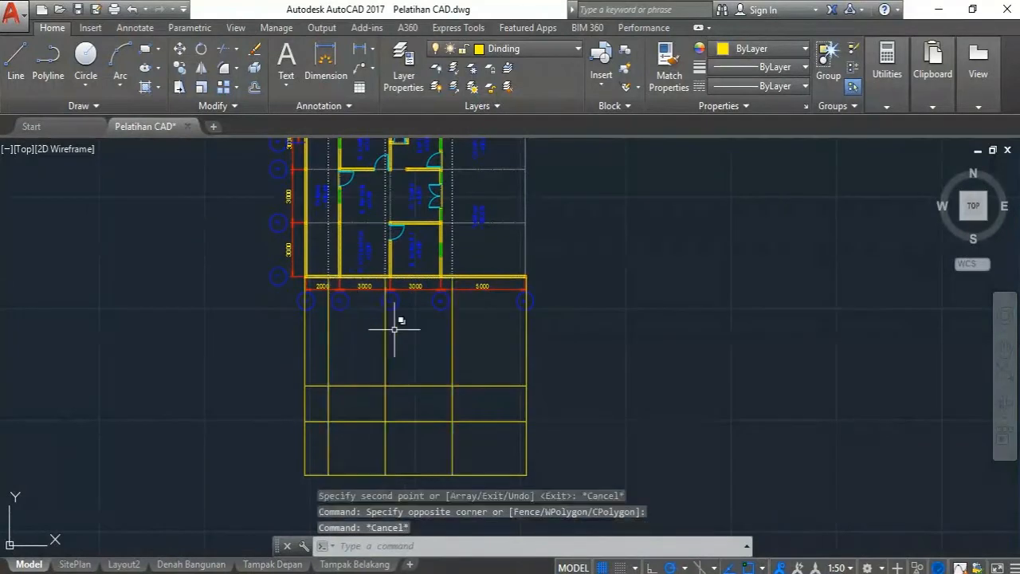
scroll(393, 328, "up", 6)
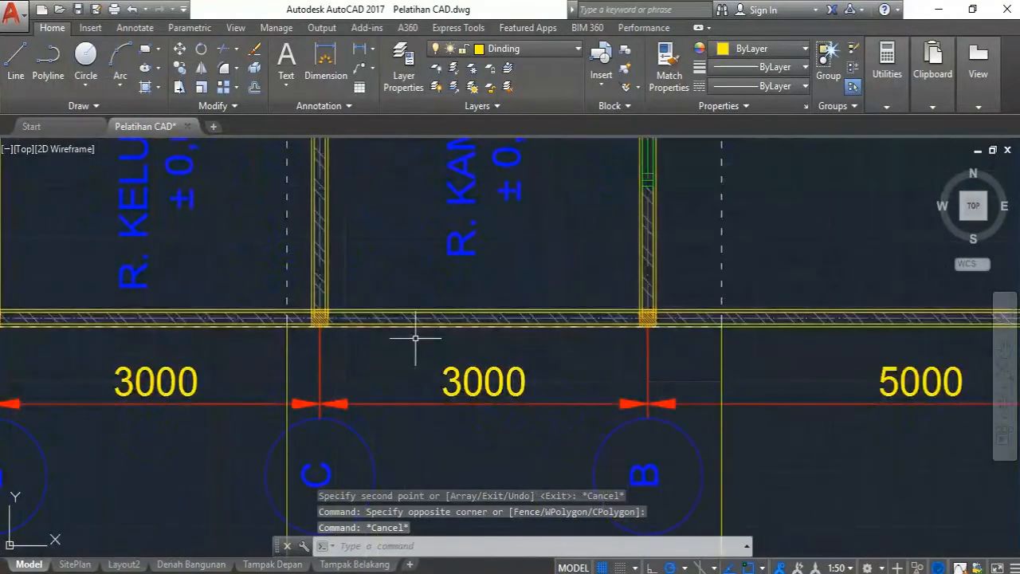
scroll(415, 338, "down", 5)
scroll(412, 333, "up", 2)
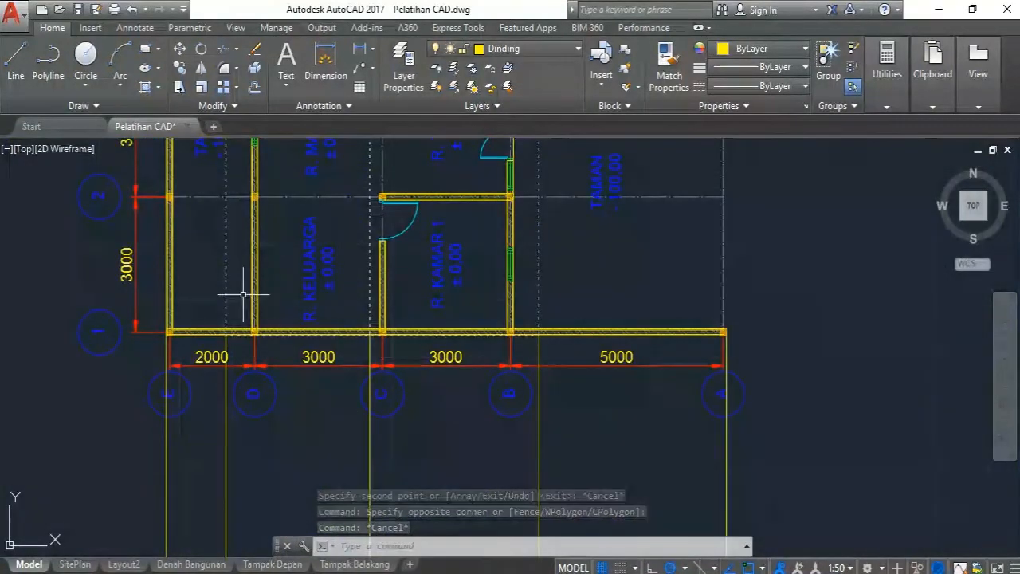
scroll(273, 303, "down", 4)
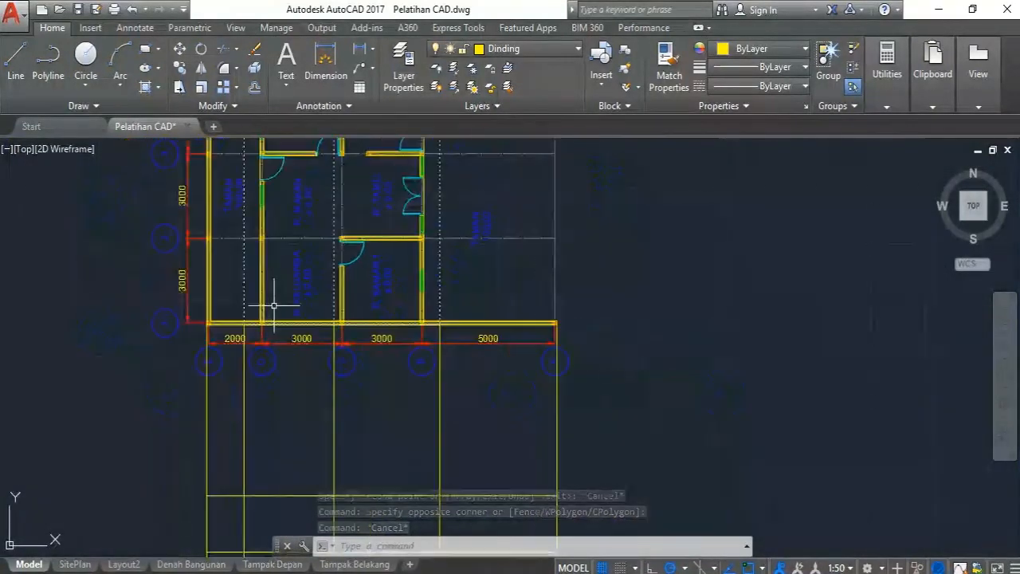
left_click(46, 62)
scroll(335, 443, "up", 5)
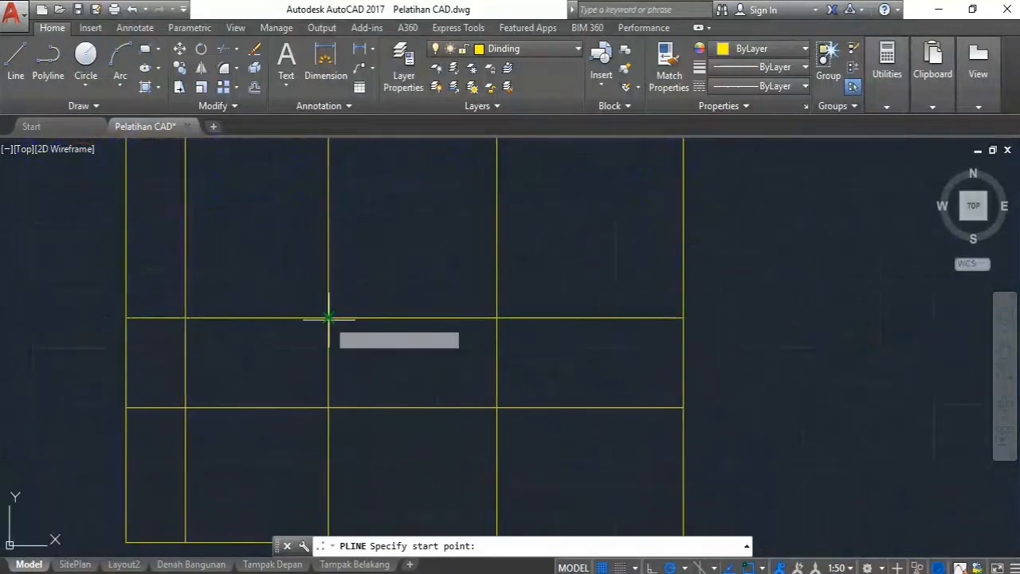
scroll(329, 318, "down", 2)
scroll(289, 364, "up", 2)
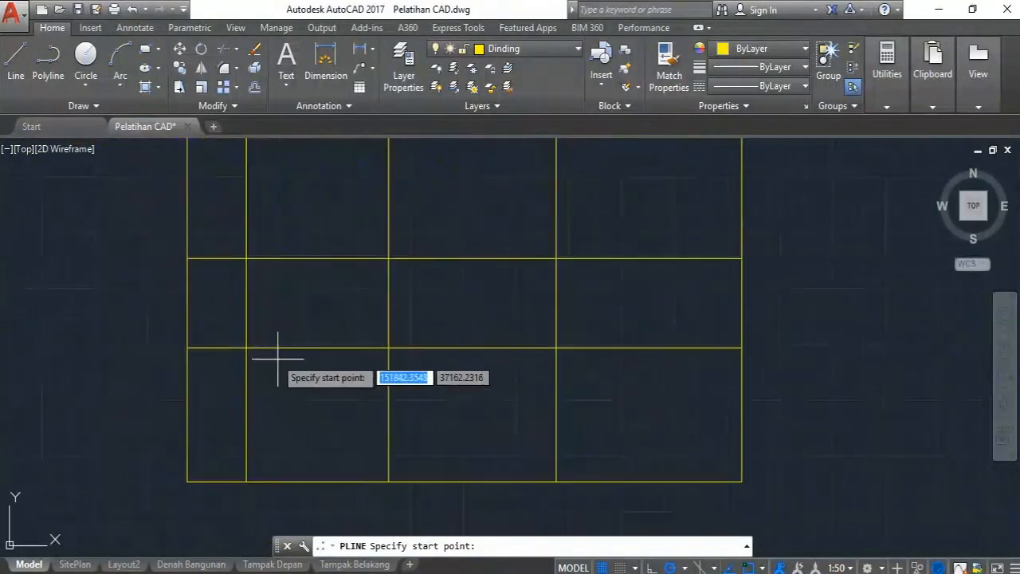
key("Escape")
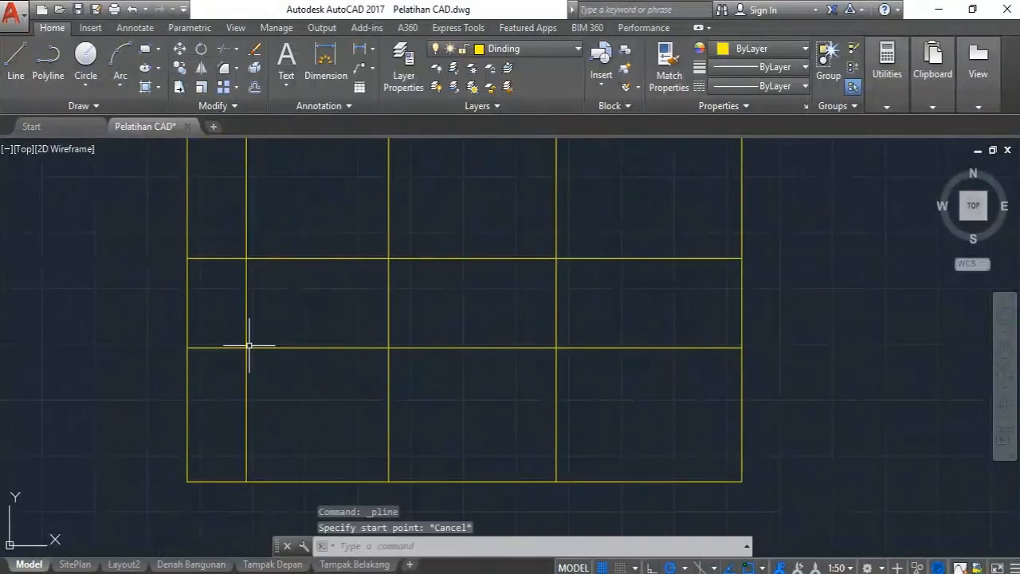
Make Atap the current layer.
left_click(534, 50)
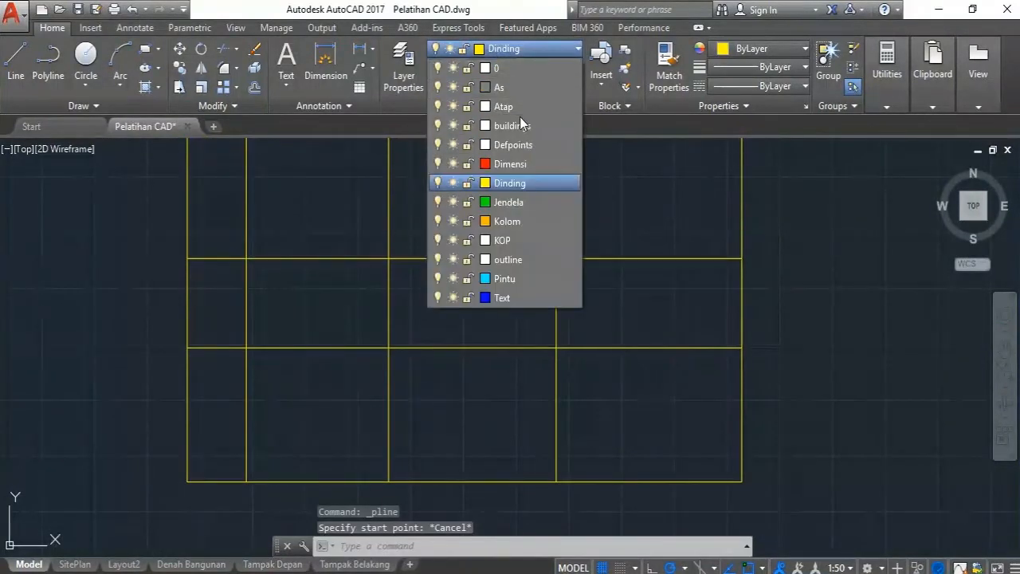
key("Escape")
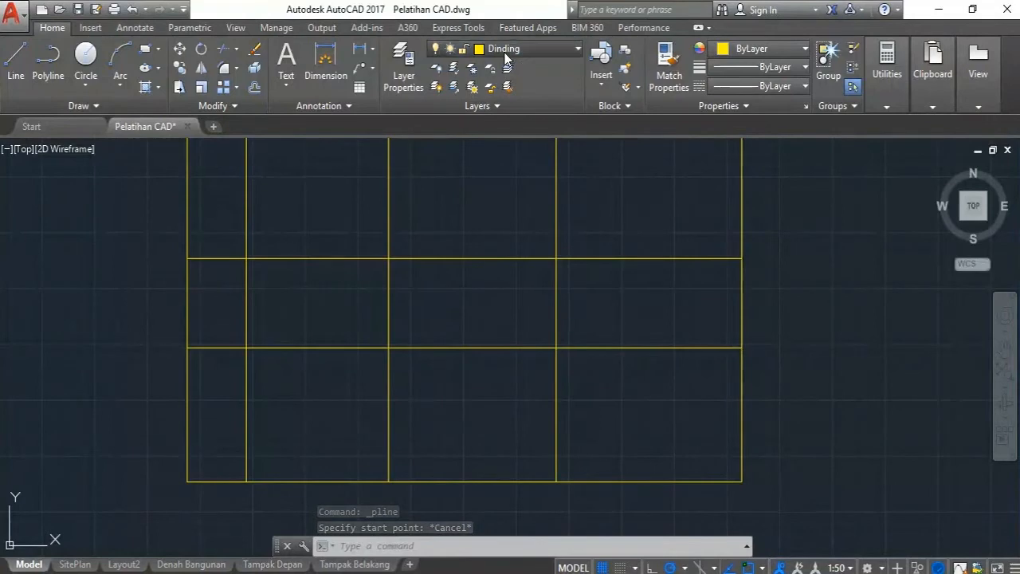
left_click(507, 51)
left_click(506, 106)
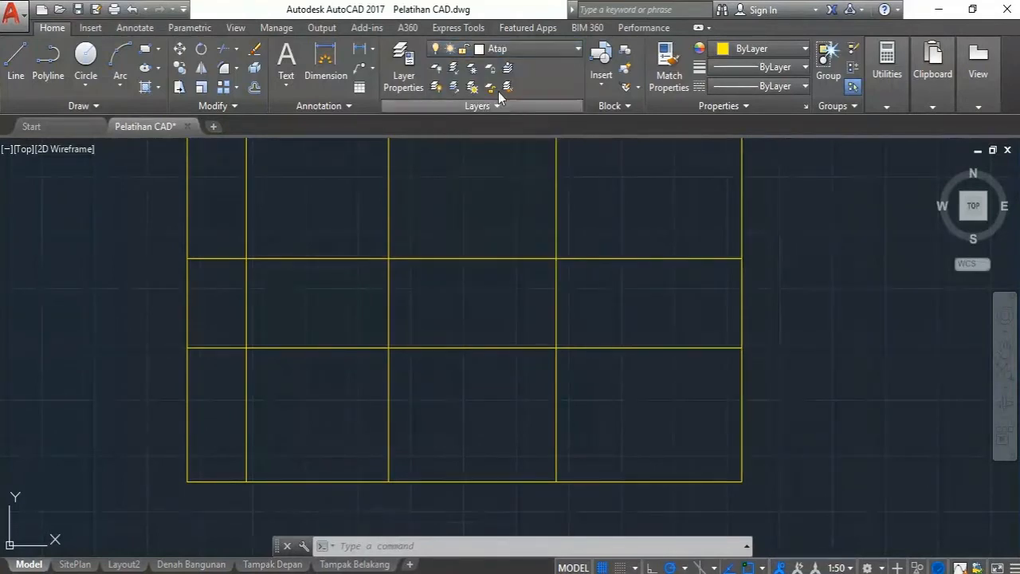
Draw two connected roof slope lines from the left eave intersection on the lower height line up to the ridge and down to the right eave.
left_click(10, 78)
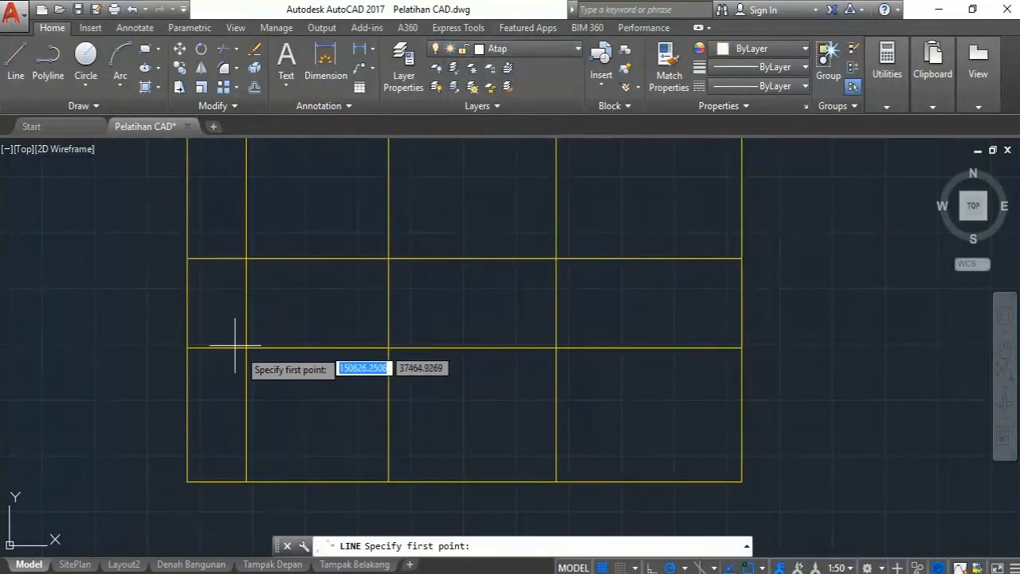
scroll(255, 419, "down", 4)
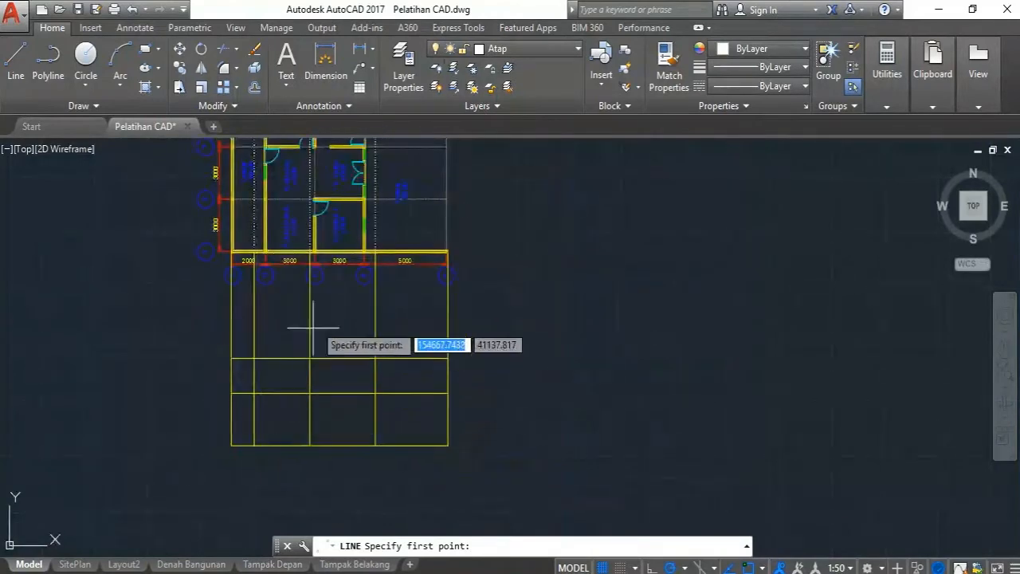
scroll(271, 406, "up", 2)
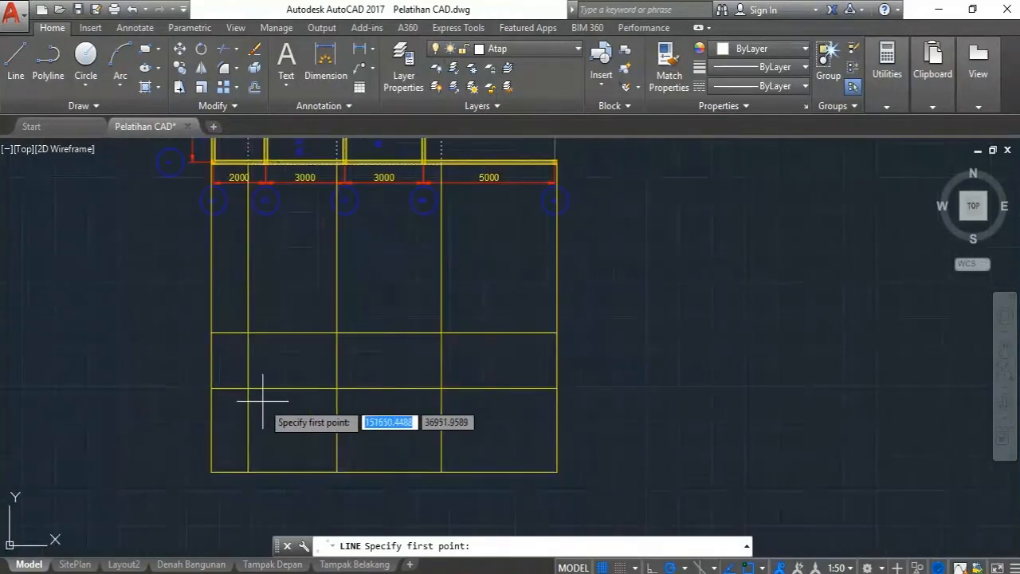
left_click(248, 388)
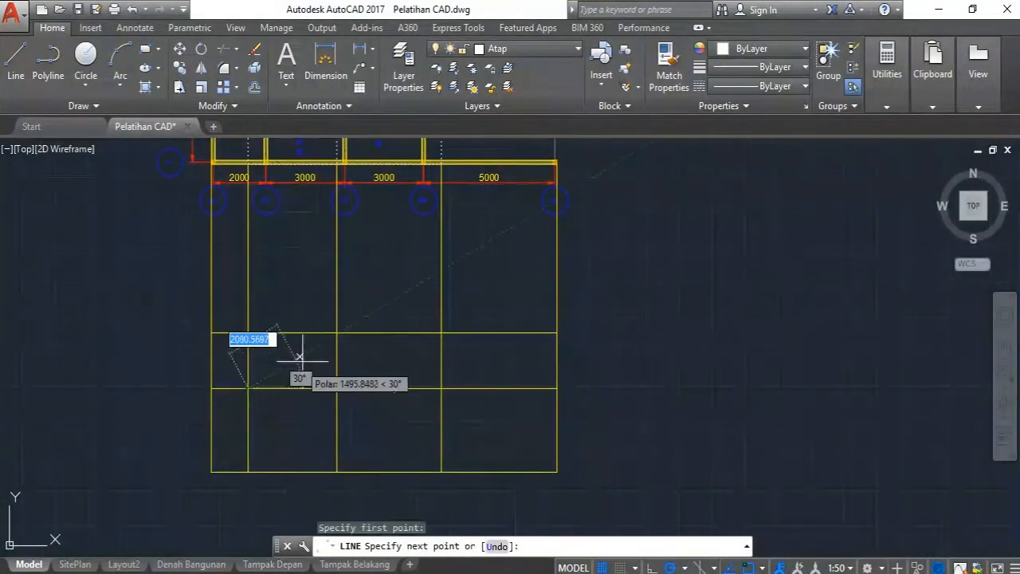
left_click(337, 332)
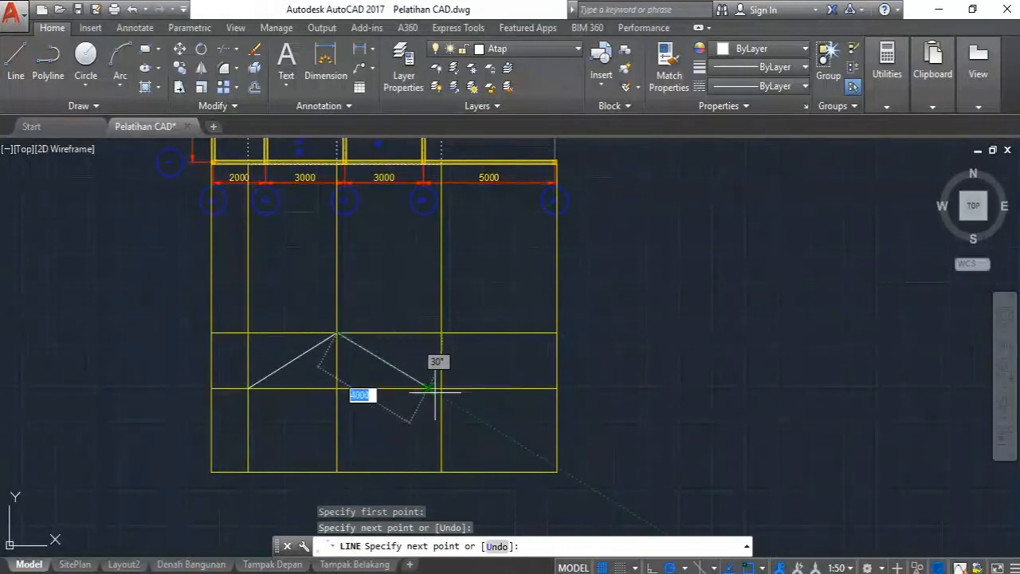
left_click(441, 388)
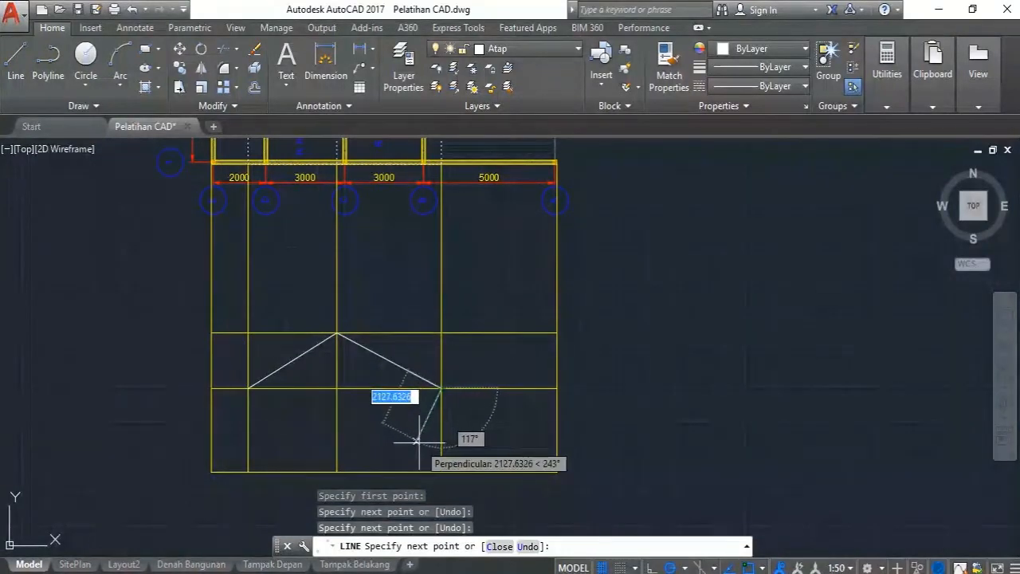
key("Return")
scroll(505, 403, "down", 2)
scroll(465, 409, "up", 2)
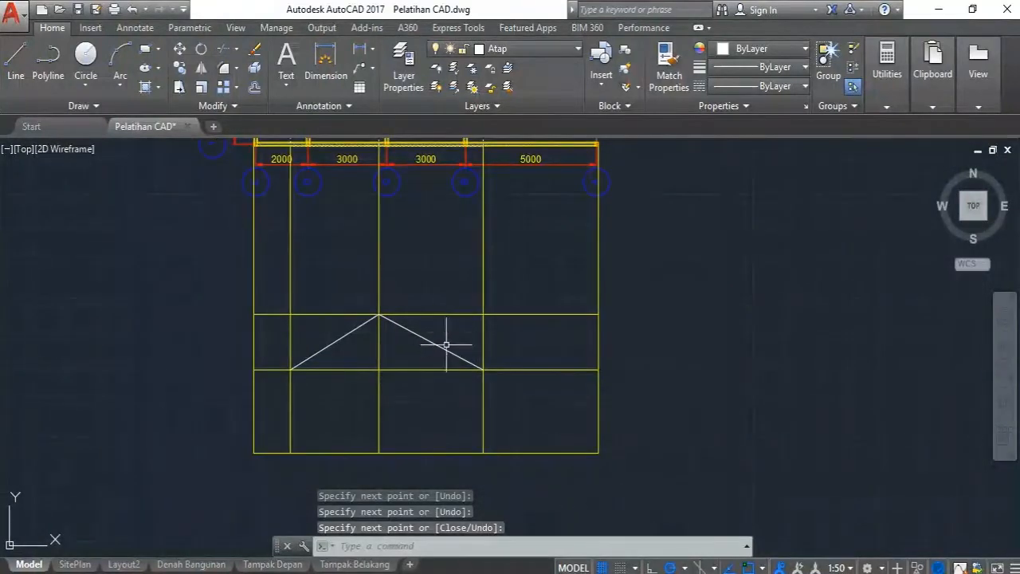
scroll(421, 369, "up", 2)
scroll(417, 338, "down", 2)
scroll(417, 339, "up", 2)
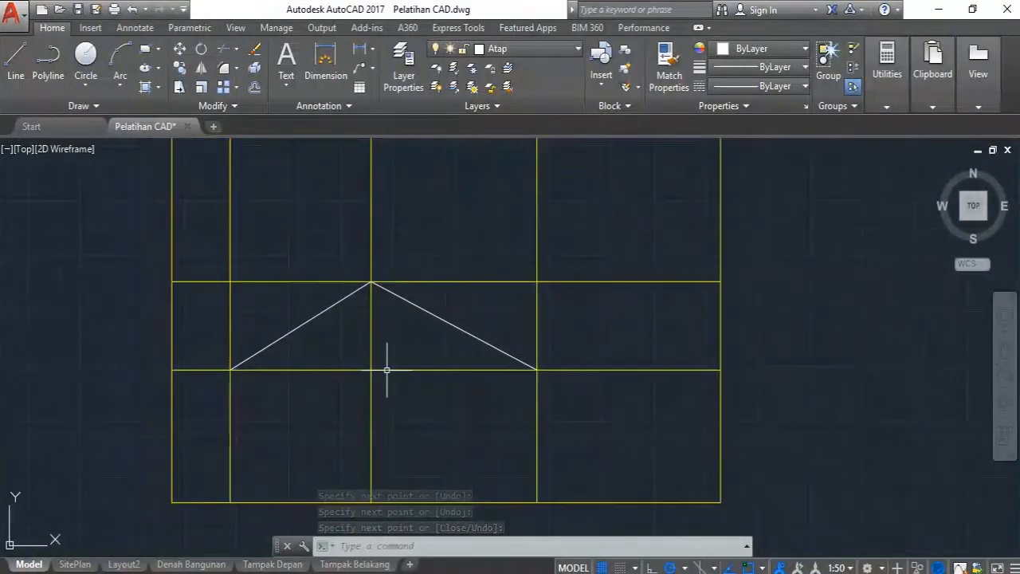
Trim all vertical projection lines above the elevation's upper height line, using the elevation lines as cutting edges.
scroll(505, 348, "down", 2)
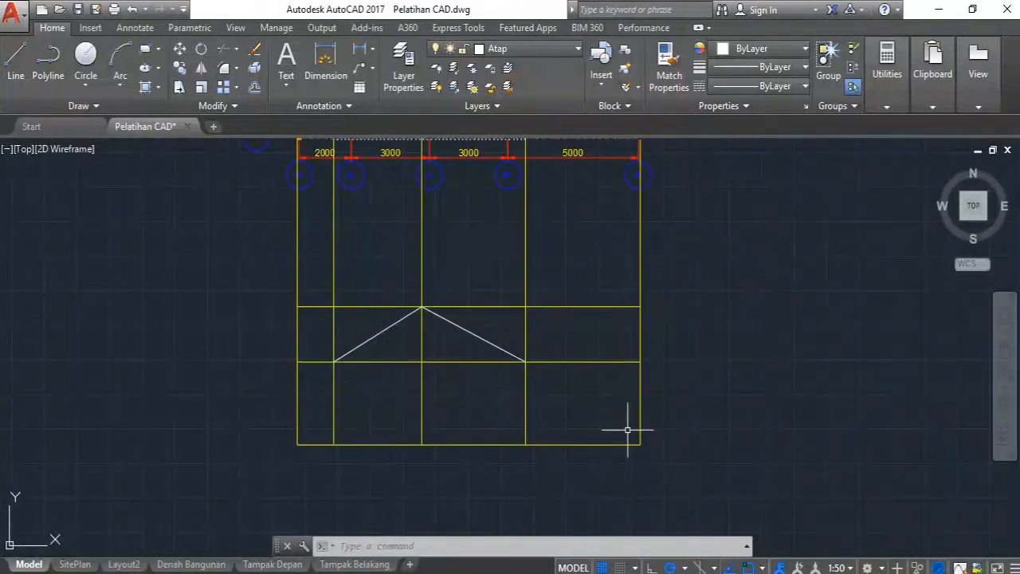
left_click(684, 449)
left_click(212, 275)
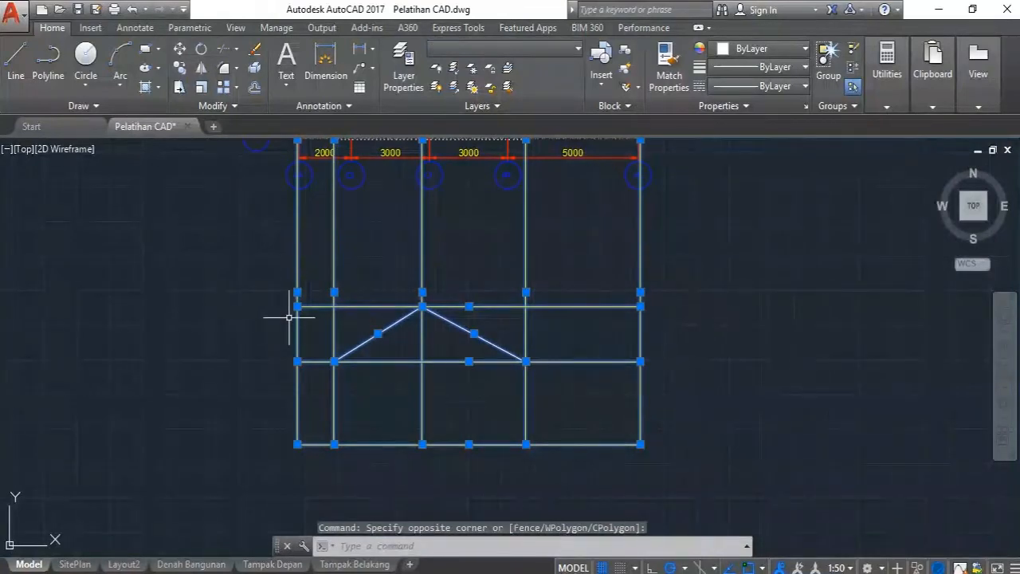
left_click(687, 483)
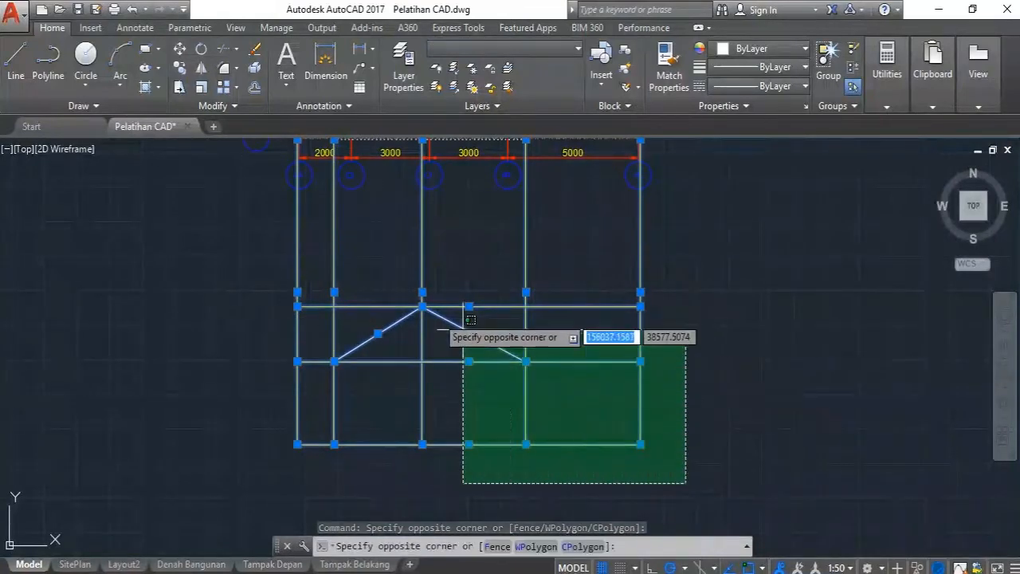
left_click(212, 228)
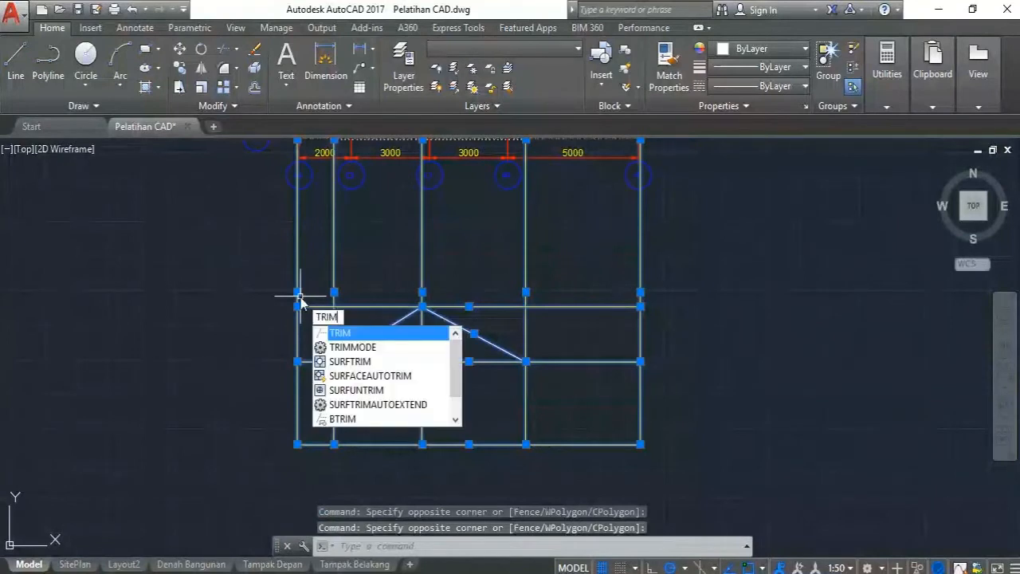
key("Return")
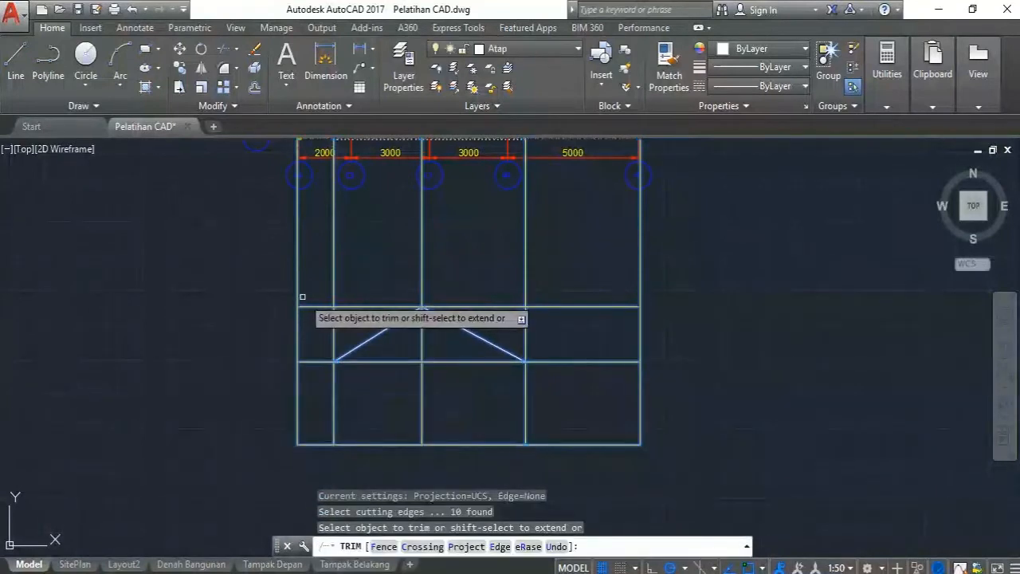
left_click(646, 262)
left_click(227, 247)
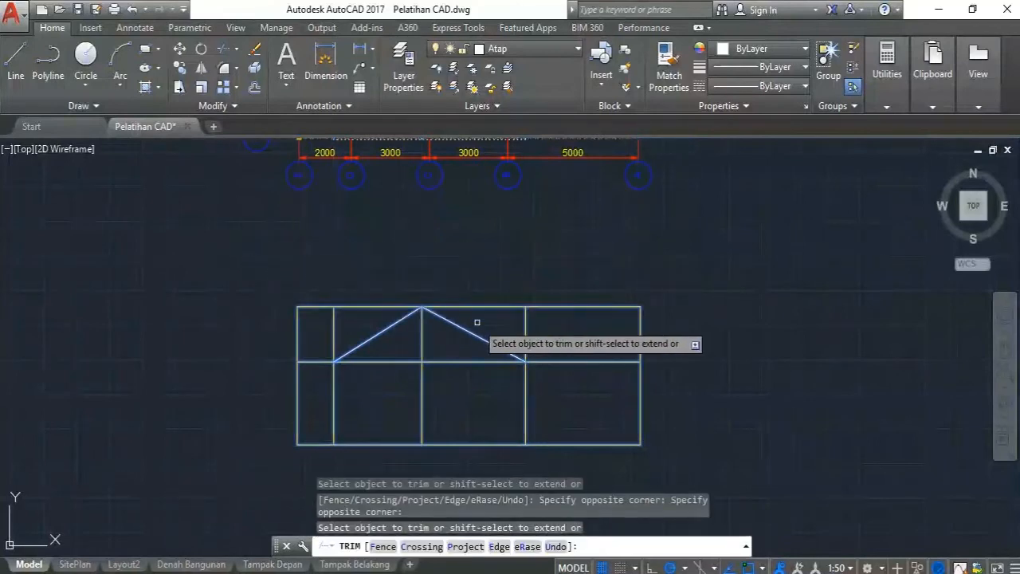
Trim the three inner vertical lines above the eave height and the lower height line between the two roof eaves.
scroll(362, 341, "up", 2)
left_click(317, 321)
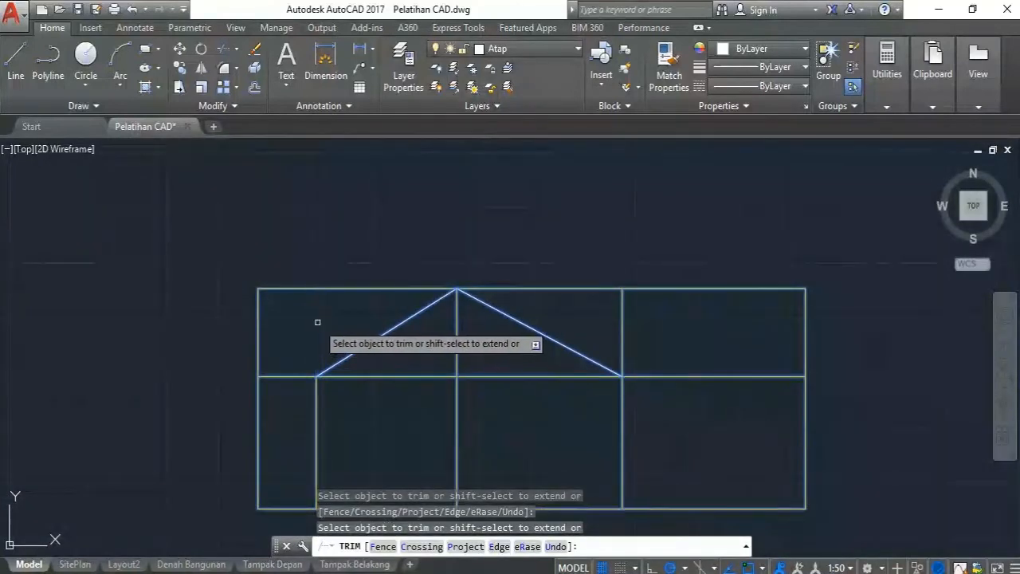
left_click(622, 327)
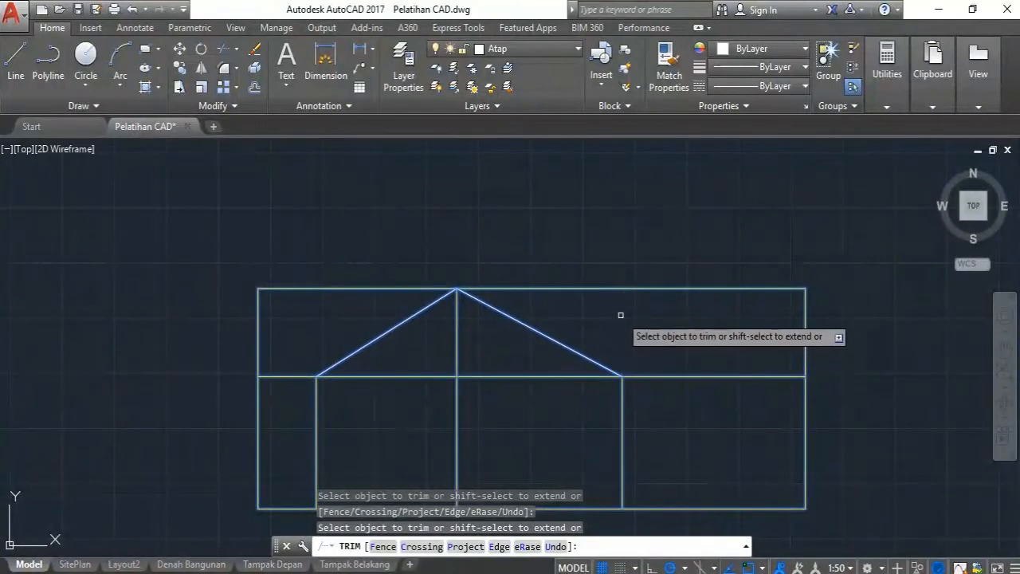
left_click(454, 337)
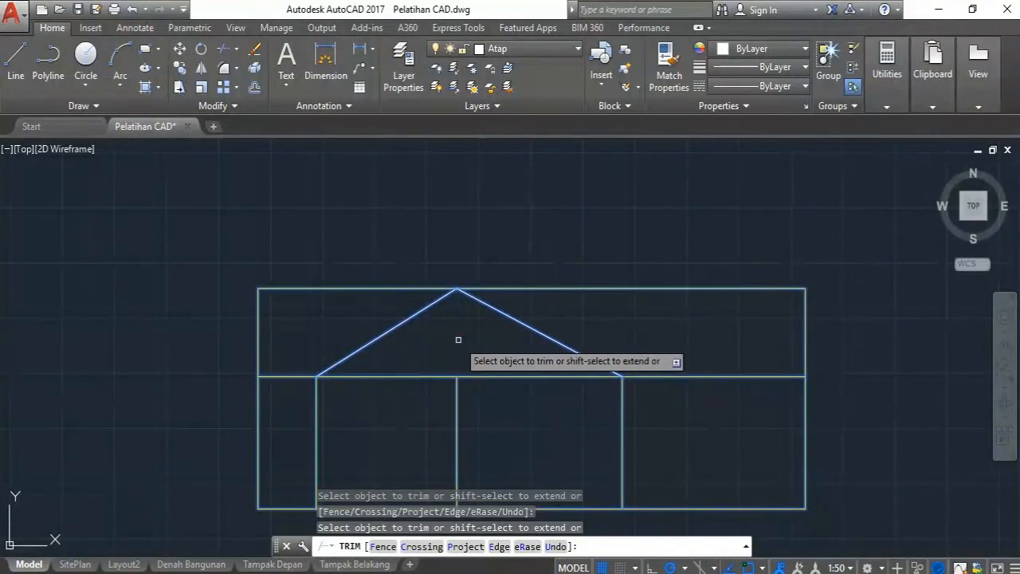
left_click(435, 374)
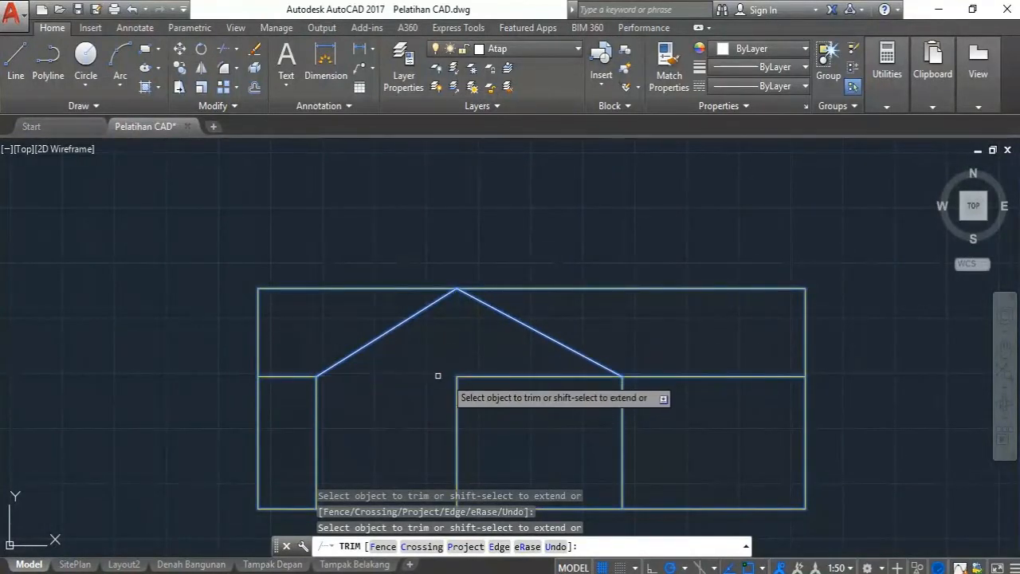
left_click(492, 378)
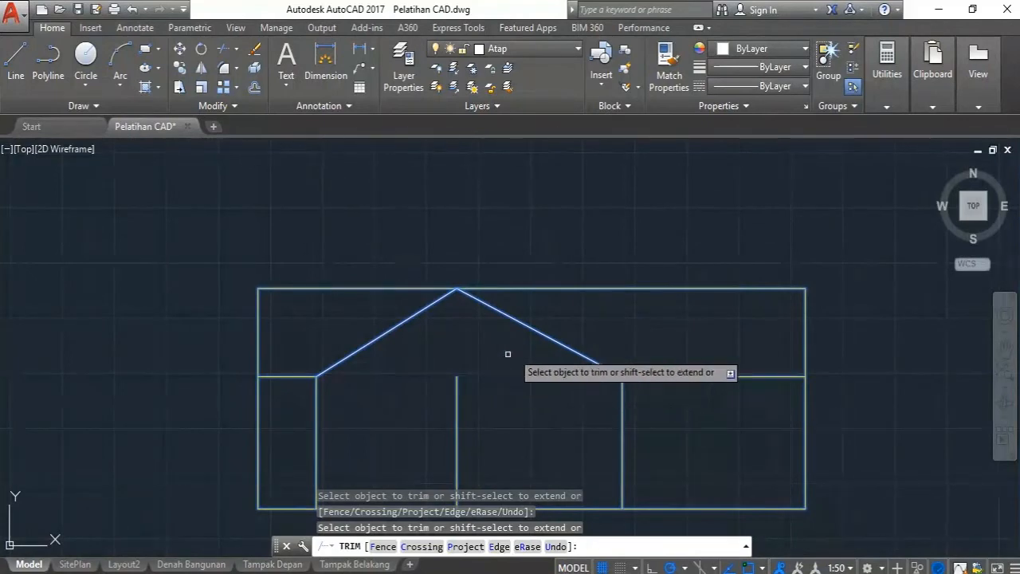
Trim the upper height line above the roof slopes and delete its two leftover end pieces.
left_click(631, 285)
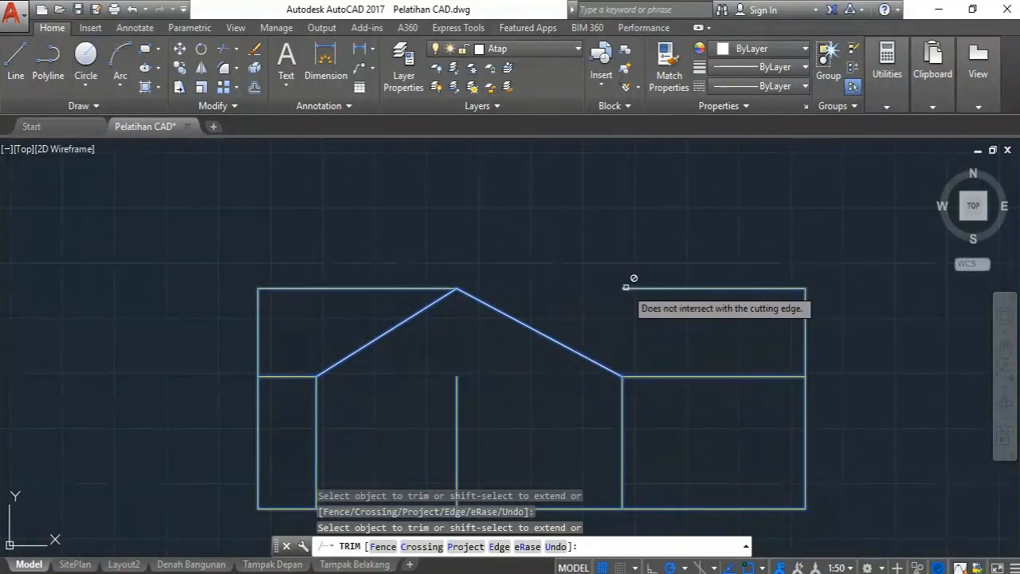
left_click(441, 288)
left_click(305, 280)
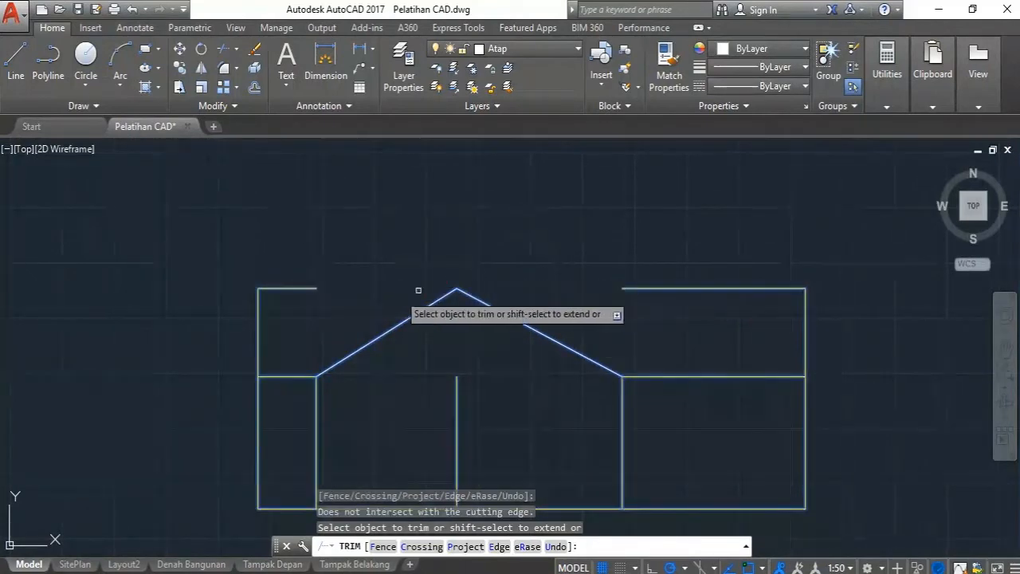
key("Escape")
left_click(342, 296)
left_click(307, 262)
left_click(754, 313)
left_click(705, 252)
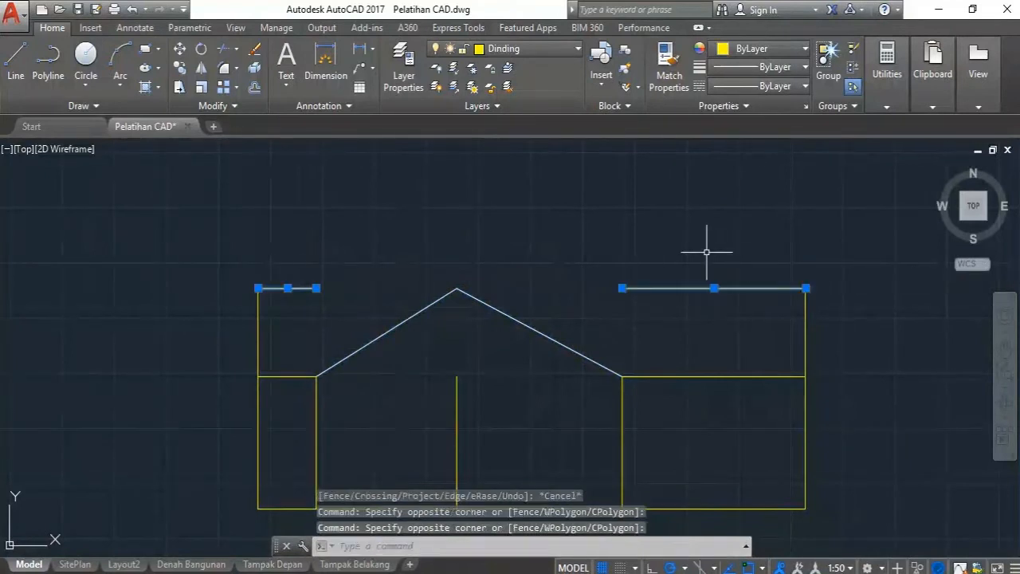
key("Delete")
left_click(824, 342)
left_click(780, 291)
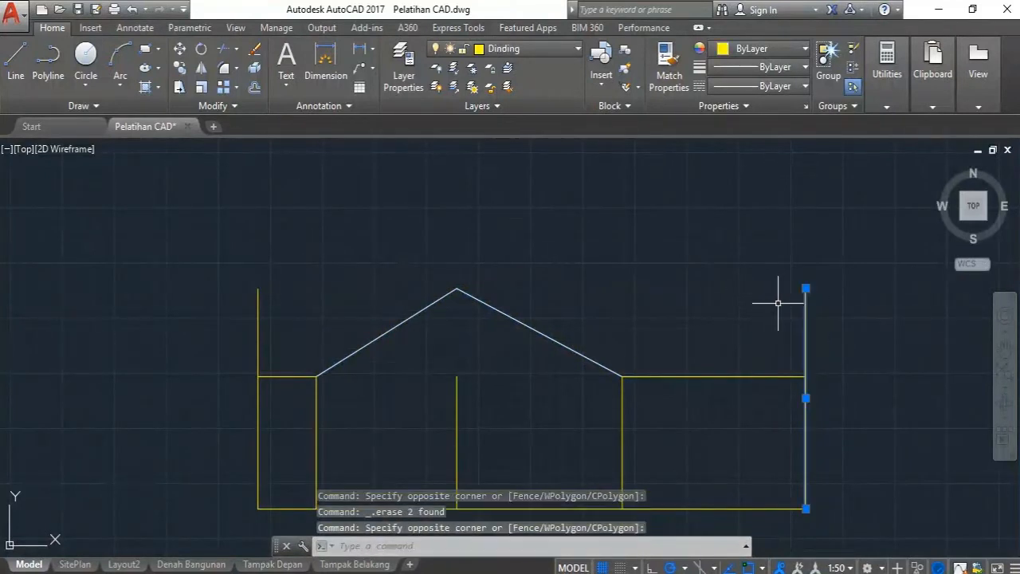
key("Escape")
Delete the vertical line below the ridge and the two vertical lines below the eaves.
left_click(465, 447)
left_click(438, 411)
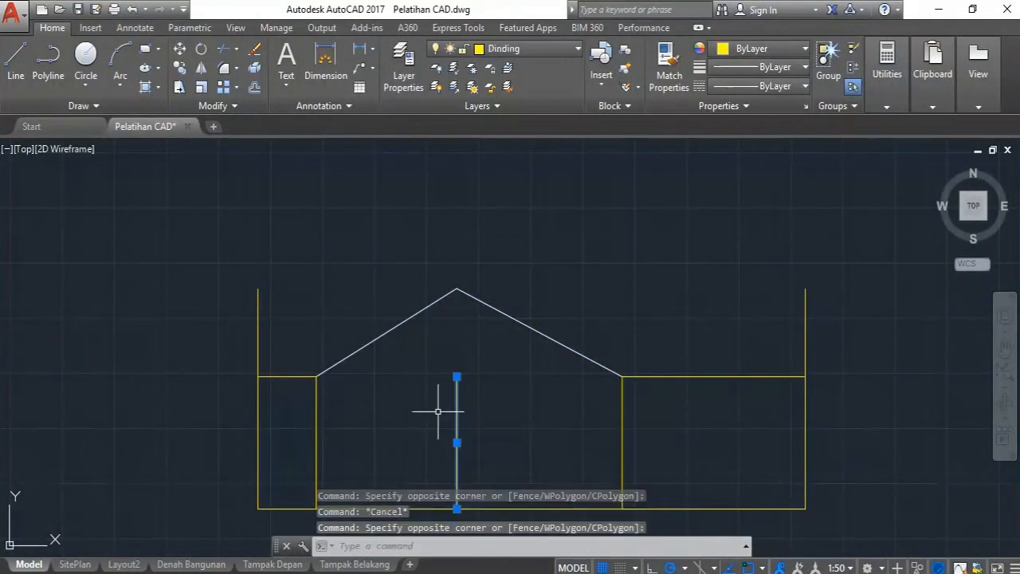
key("Delete")
middle_click_drag(437, 411, 412, 346)
left_click(619, 412)
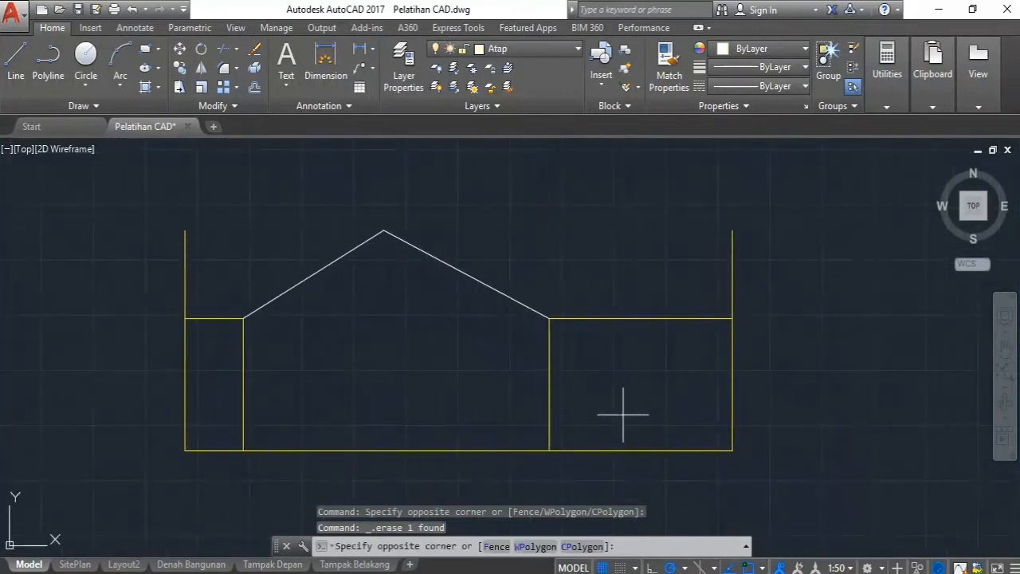
left_click(215, 351)
key("Delete")
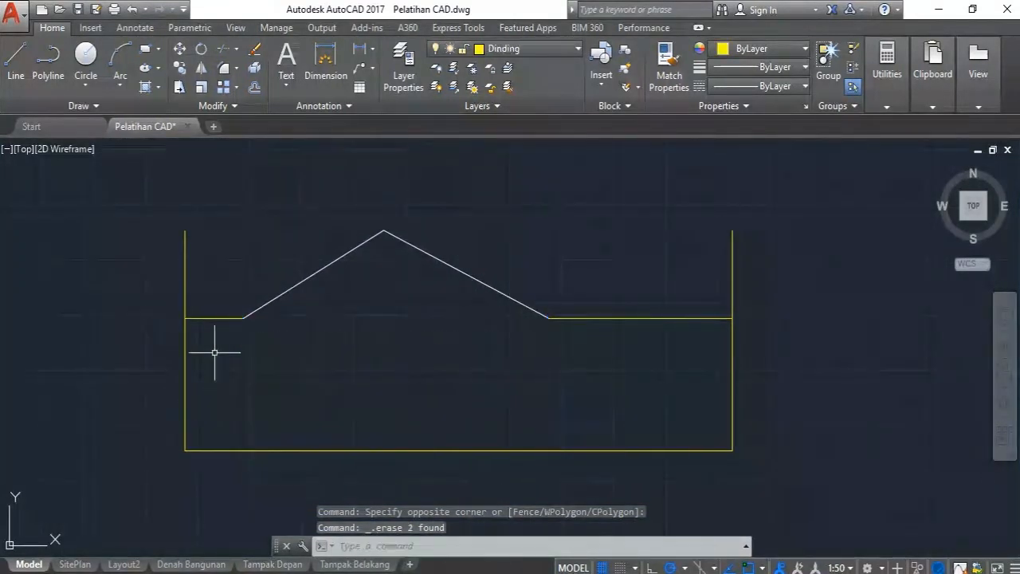
Compare the side elevation outline with the roof and wall details of the finished elevations.
scroll(214, 352, "down", 2)
scroll(234, 358, "up", 2)
scroll(420, 310, "down", 2)
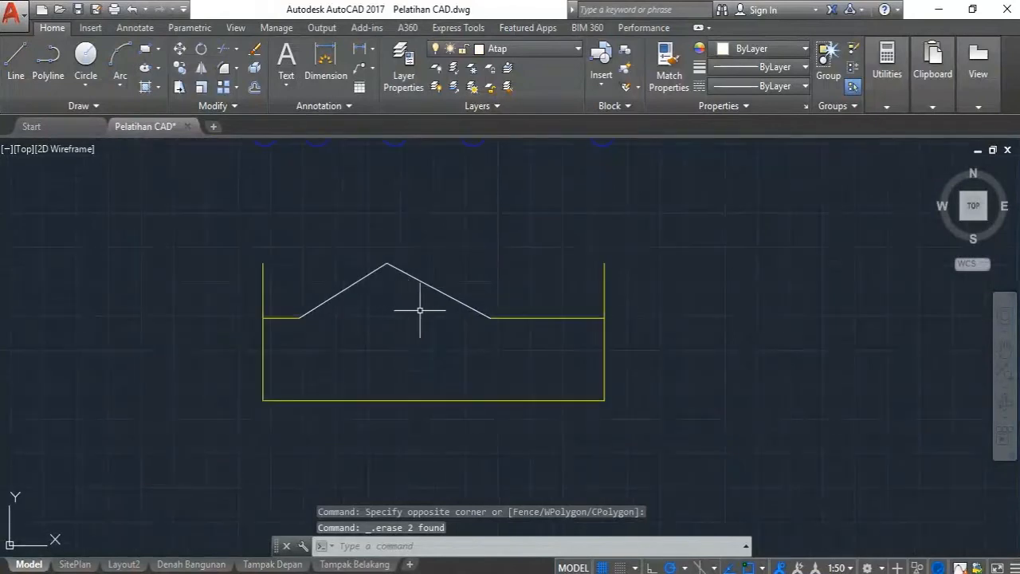
middle_click_drag(588, 341, 550, 561)
middle_click_drag(402, 261, 386, 538)
middle_click_drag(296, 273, 307, 512)
scroll(205, 387, "up", 3)
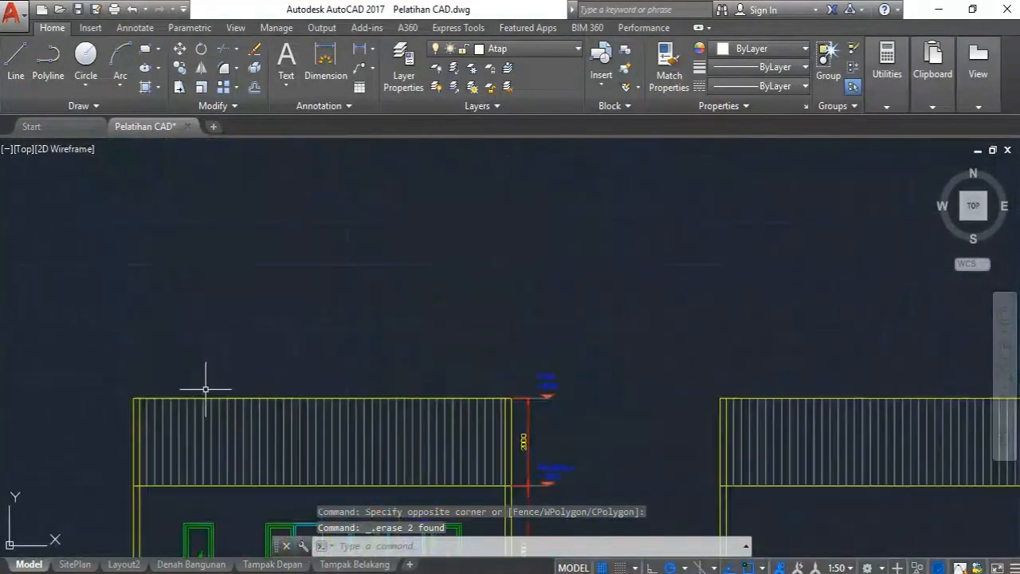
scroll(371, 473, "down", 3)
middle_click_drag(371, 474, 346, 284)
scroll(364, 228, "up", 1)
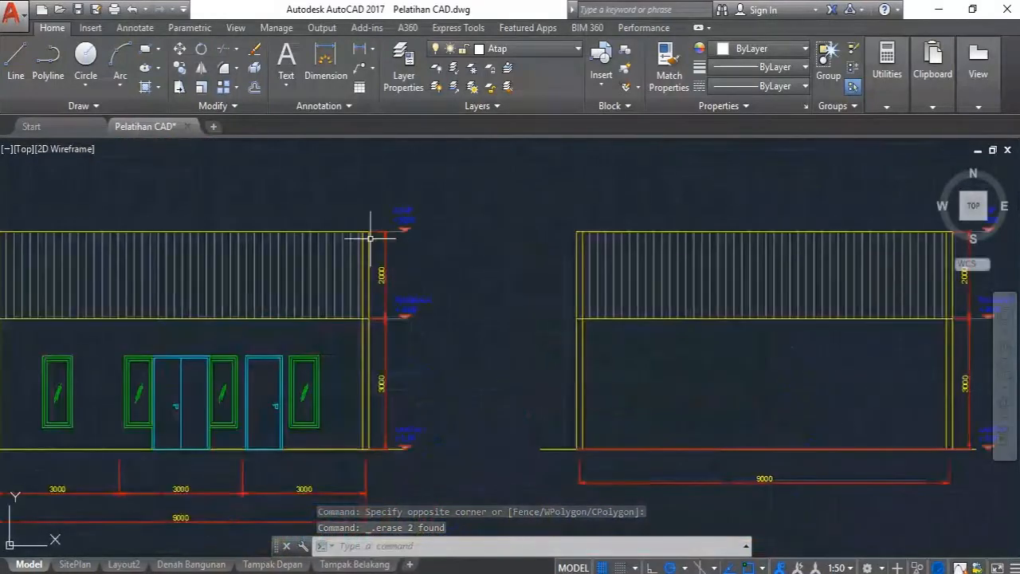
scroll(309, 251, "down", 1)
scroll(146, 232, "down", 5)
scroll(273, 341, "up", 3)
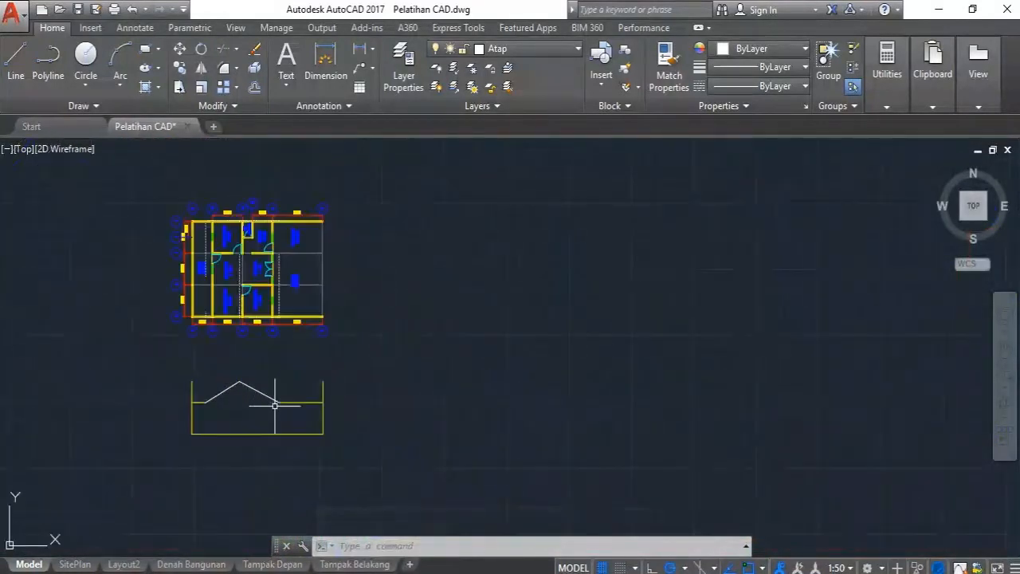
scroll(153, 406, "up", 4)
scroll(198, 367, "up", 2)
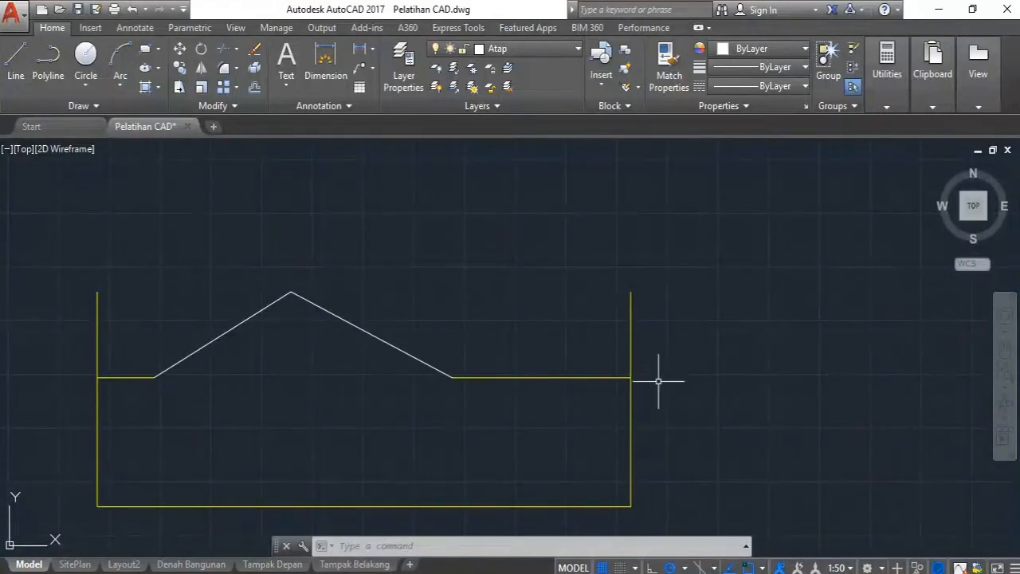
left_click(182, 324)
left_click(88, 277)
left_click(690, 312)
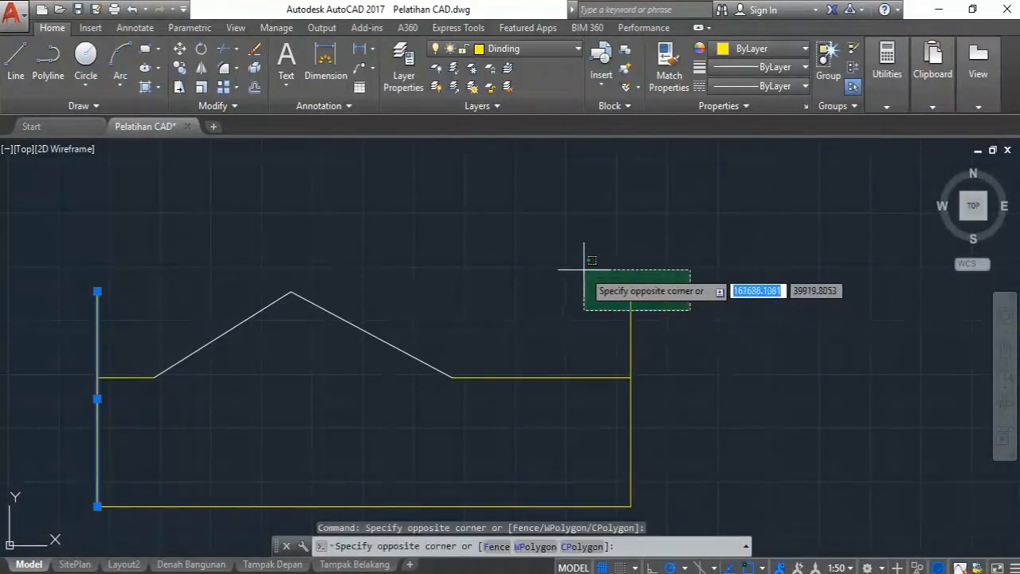
left_click(588, 270)
key("Escape")
Trim both outer wall lines above the eave height line.
scroll(683, 410, "down", 2)
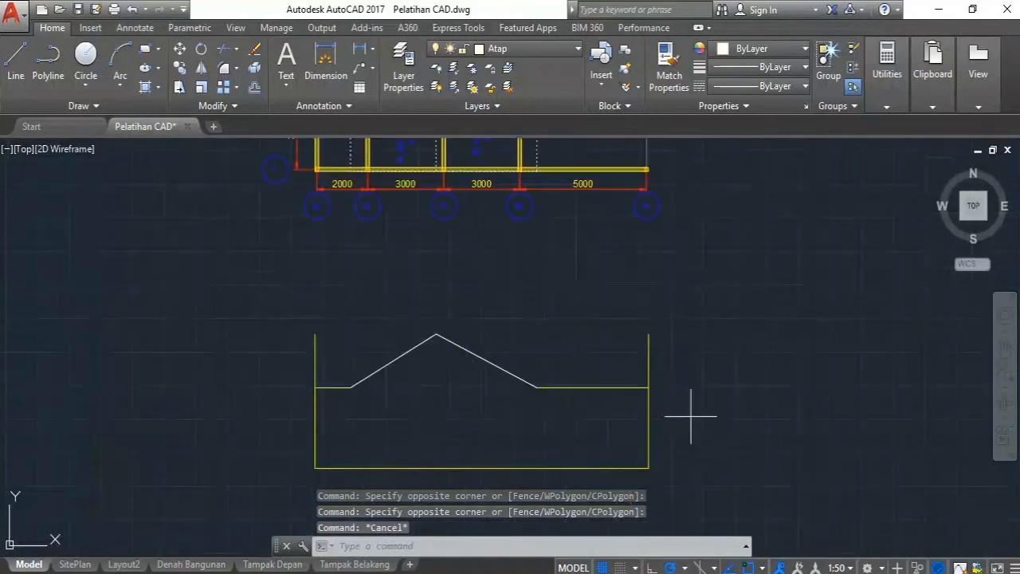
left_click(690, 415)
left_click(199, 271)
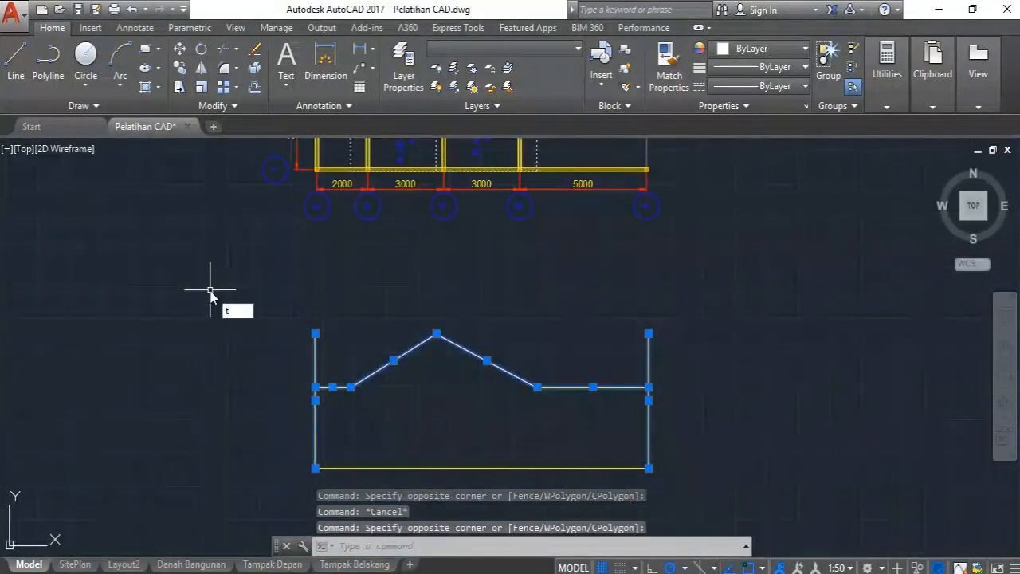
key("Return")
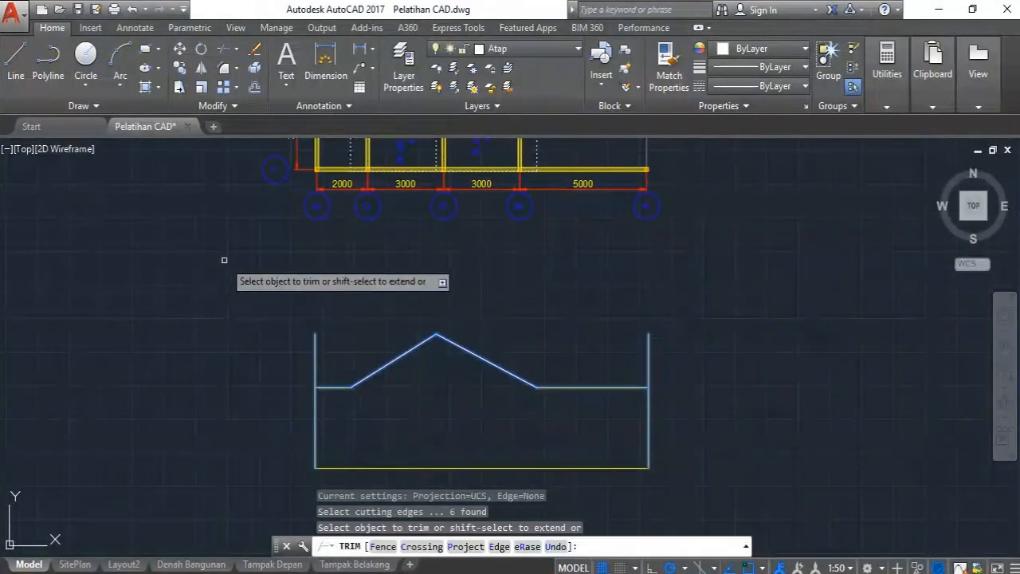
middle_click_drag(341, 349, 256, 306)
scroll(256, 306, "up", 2)
left_click(250, 296)
left_click(209, 282)
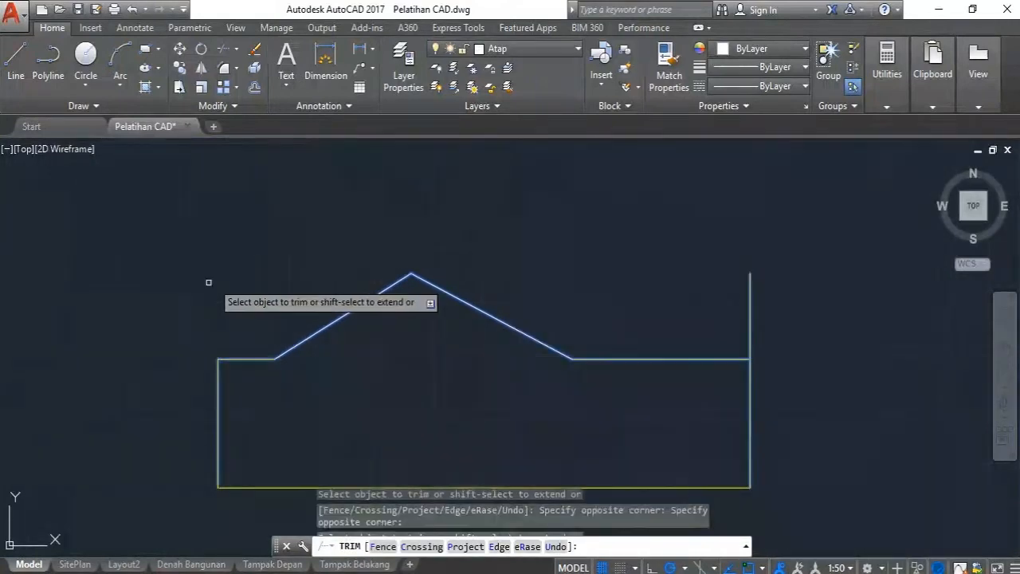
left_click(833, 303)
left_click(749, 281)
key("Escape")
Examine the gable roof slopes and wall outline of the trimmed side elevation.
scroll(417, 293, "down", 2)
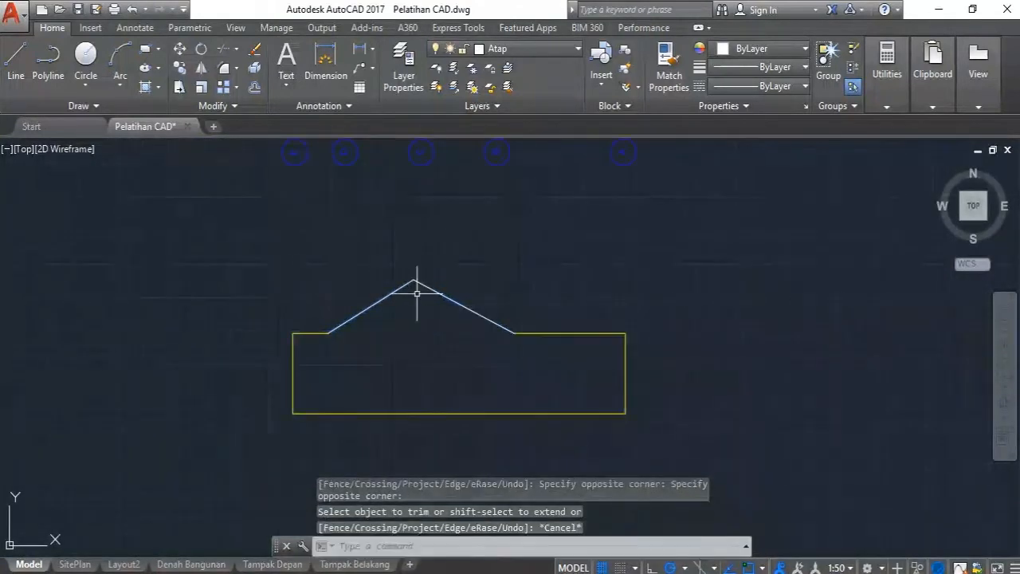
middle_click_drag(569, 285, 531, 306)
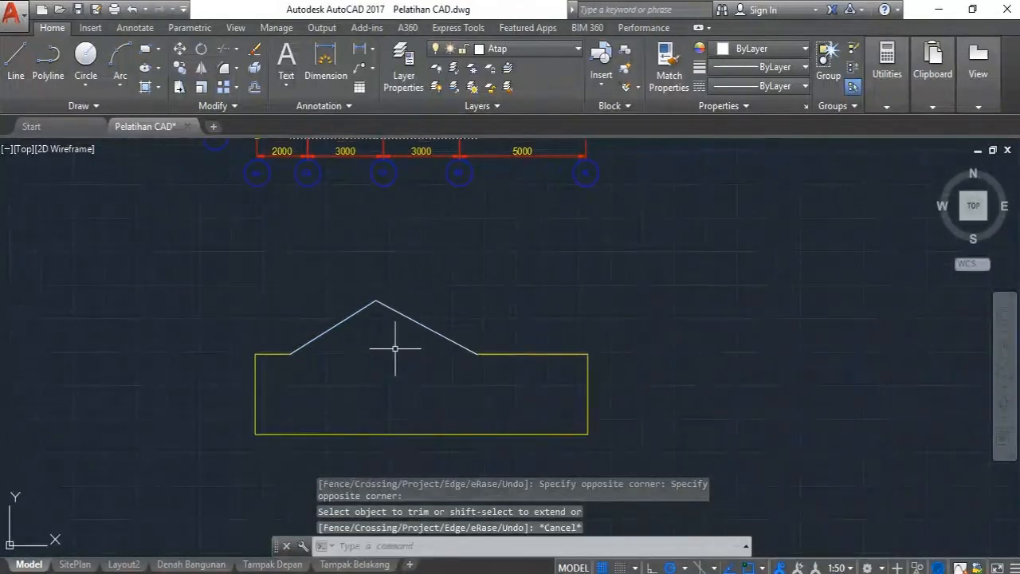
scroll(426, 341, "up", 2)
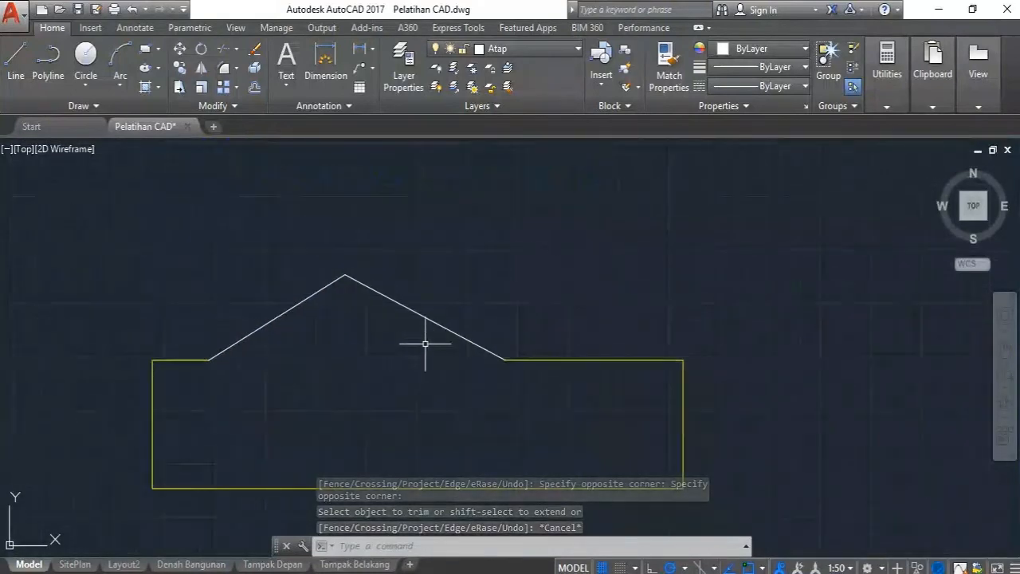
scroll(337, 317, "down", 4)
scroll(338, 316, "up", 4)
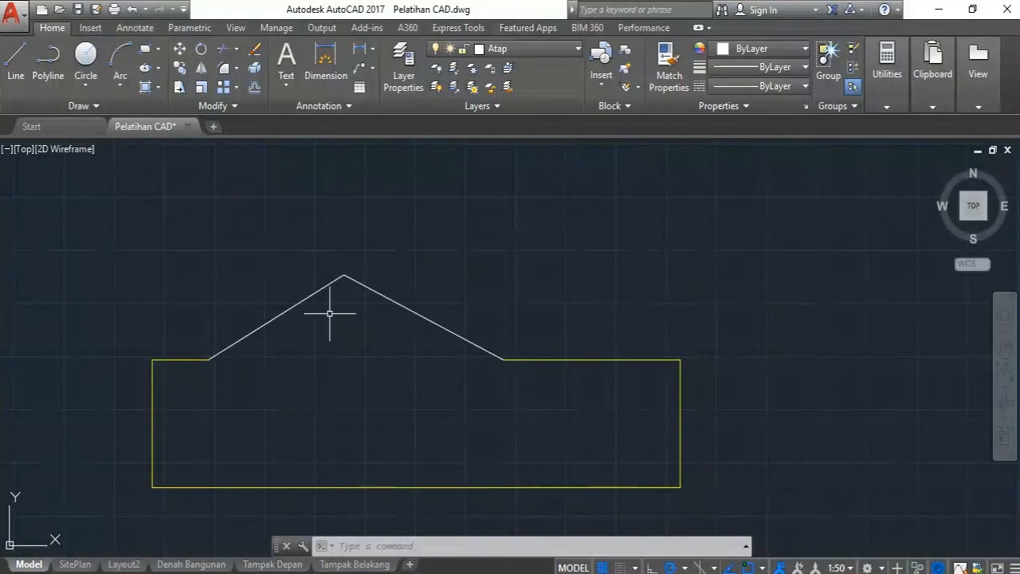
scroll(326, 299, "down", 2)
scroll(322, 307, "up", 4)
scroll(320, 311, "down", 4)
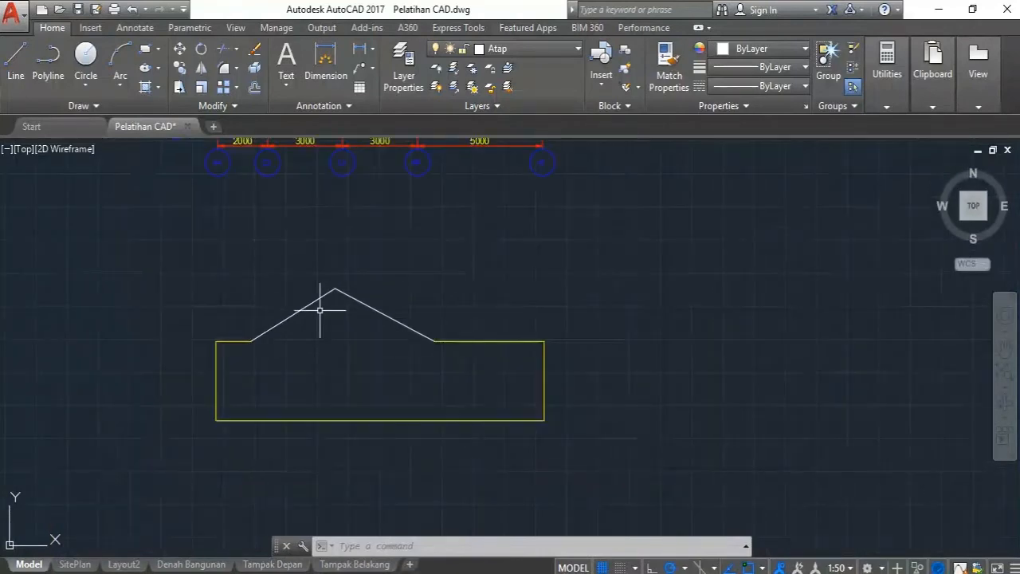
scroll(268, 306, "up", 4)
middle_click_drag(452, 296, 363, 252)
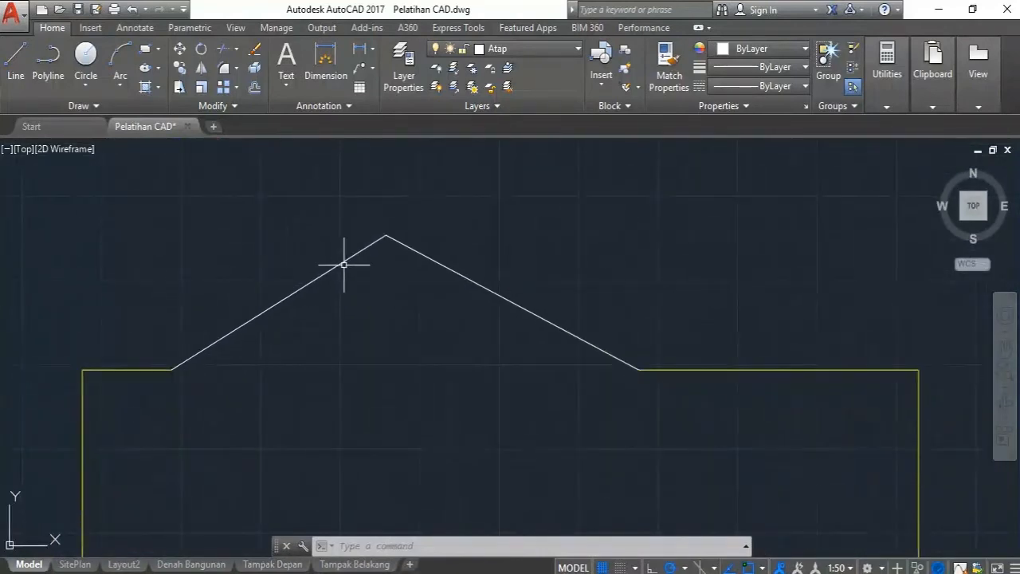
scroll(351, 263, "down", 2)
scroll(353, 262, "up", 2)
left_click(337, 271)
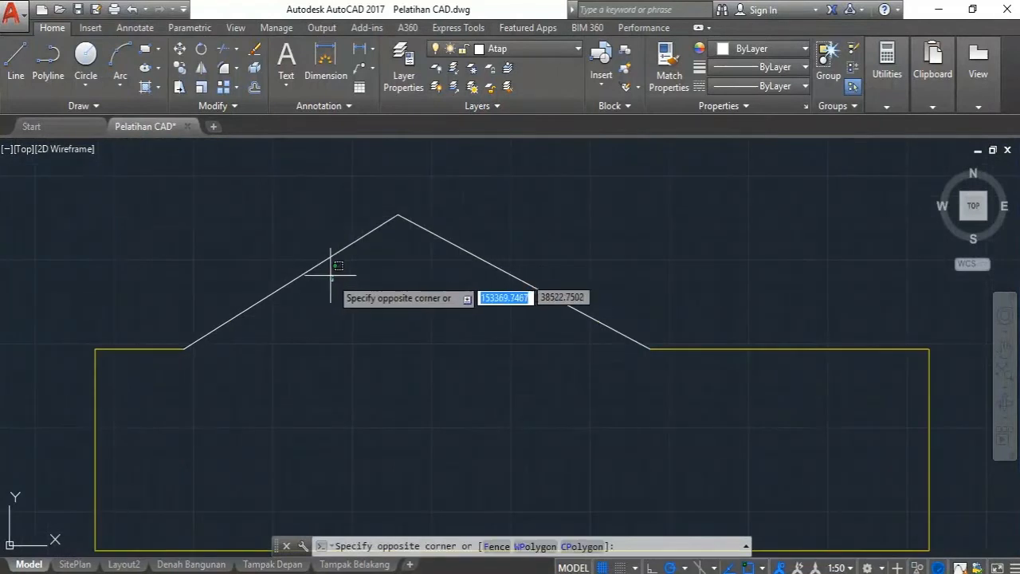
key("Escape")
scroll(337, 283, "down", 2)
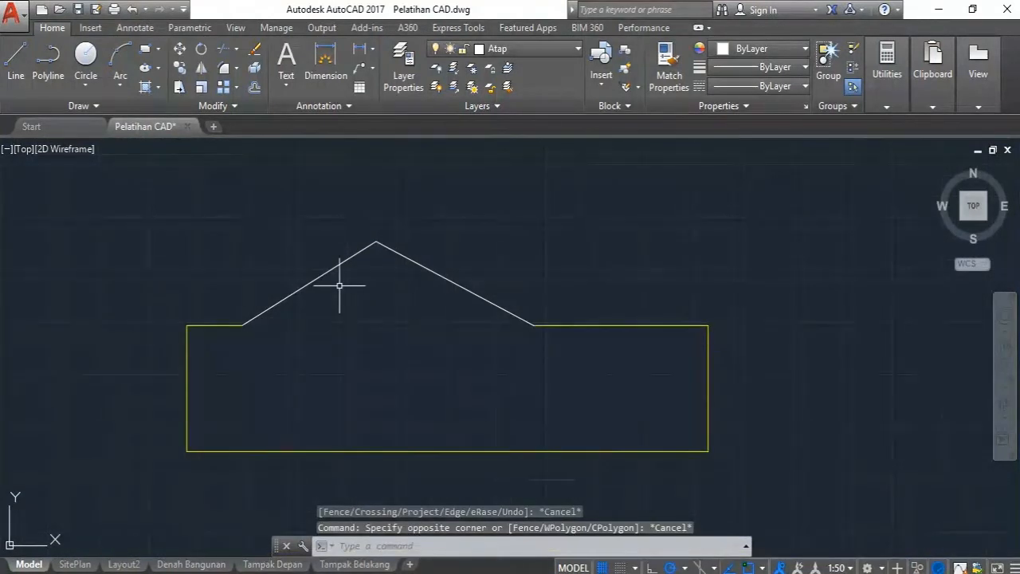
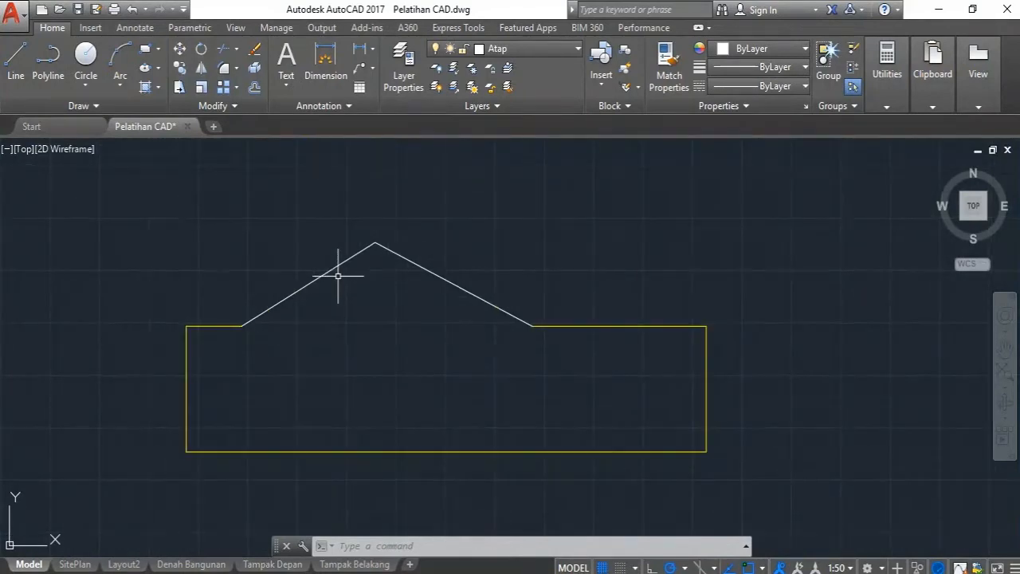
scroll(338, 275, "down", 1)
scroll(338, 275, "up", 2)
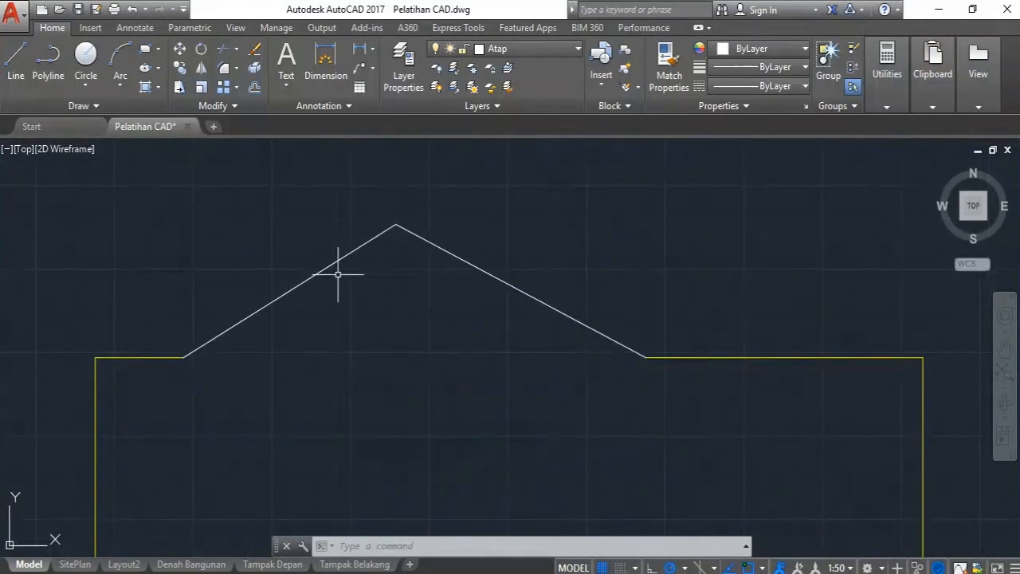
middle_click_drag(338, 275, 318, 236)
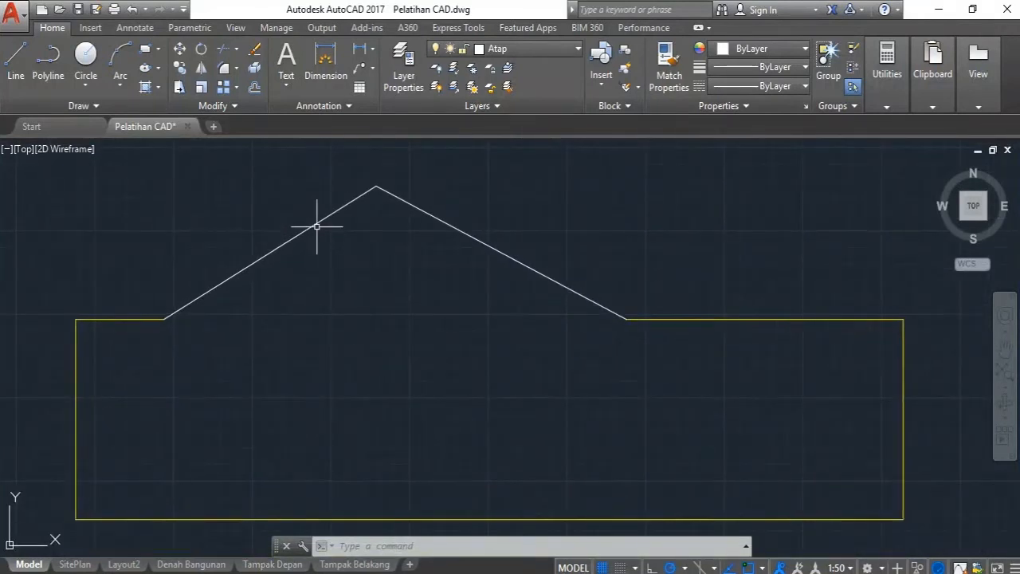
mouse_move(316, 222)
left_click(331, 231)
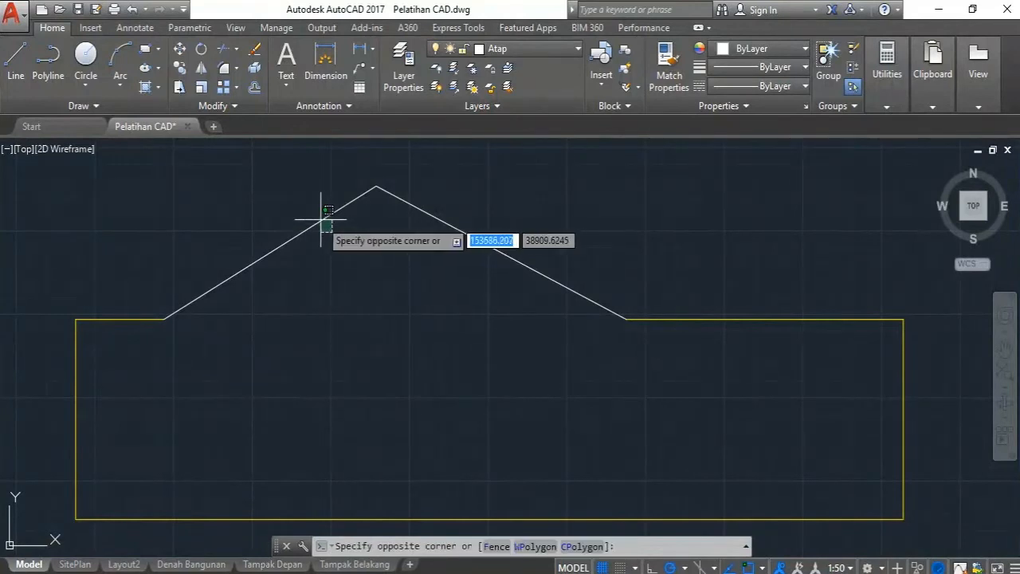
left_click(343, 253)
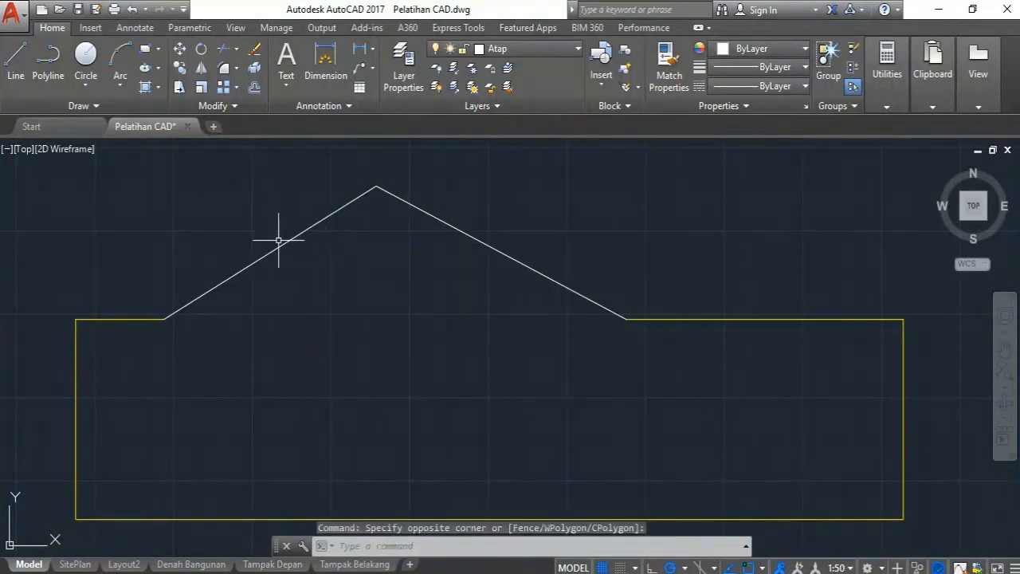
left_click(282, 263)
left_click(257, 203)
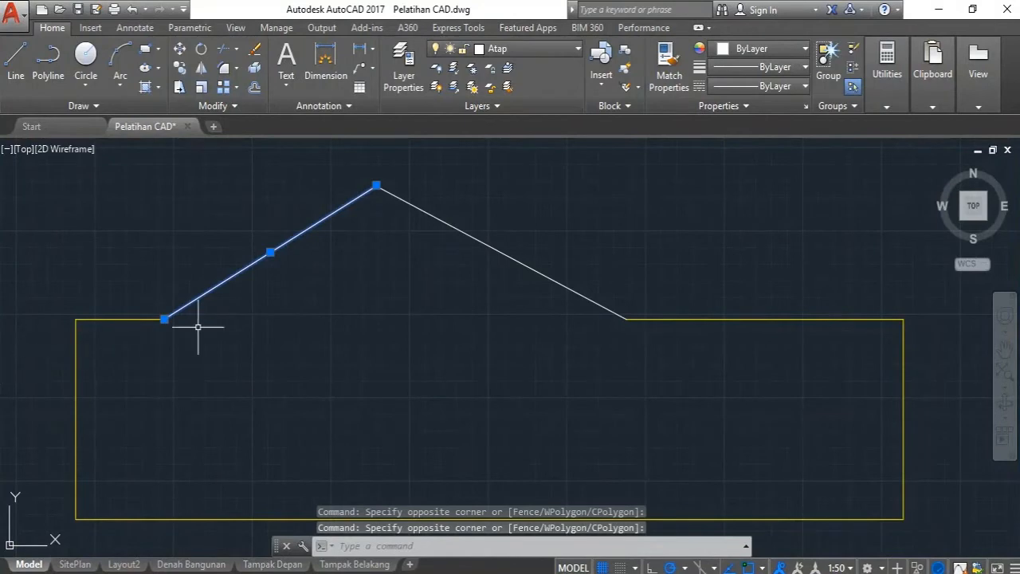
left_click(532, 204)
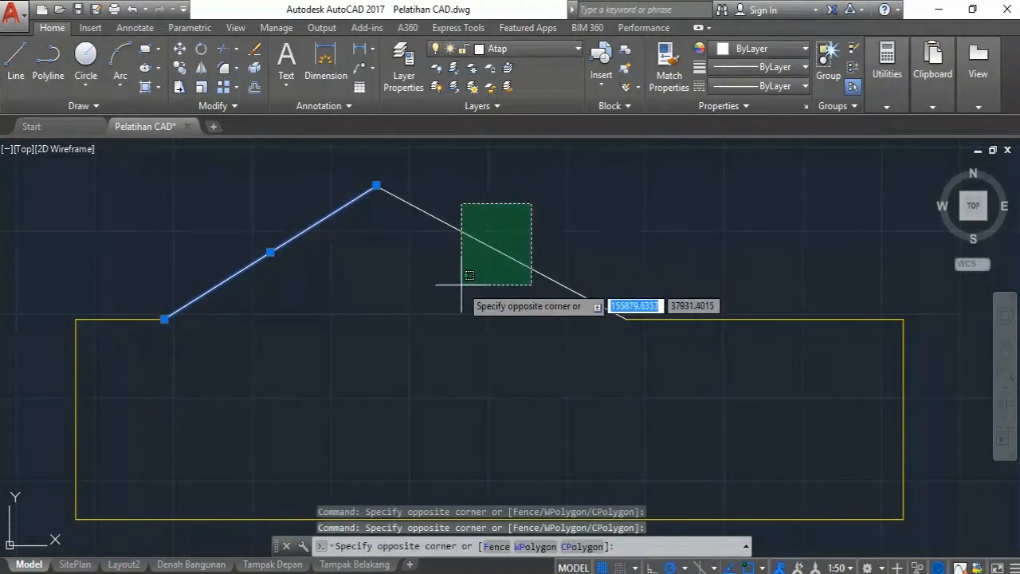
left_click(460, 284)
key("Escape")
left_click(486, 193)
left_click(412, 272)
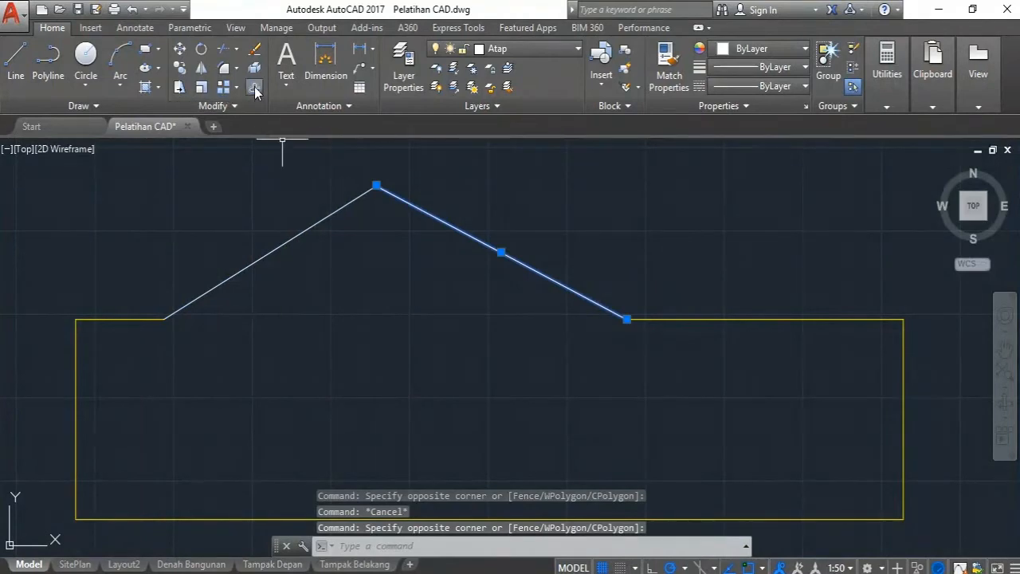
Offset both gable roof slopes 300 inward, below the existing roof lines.
type("of")
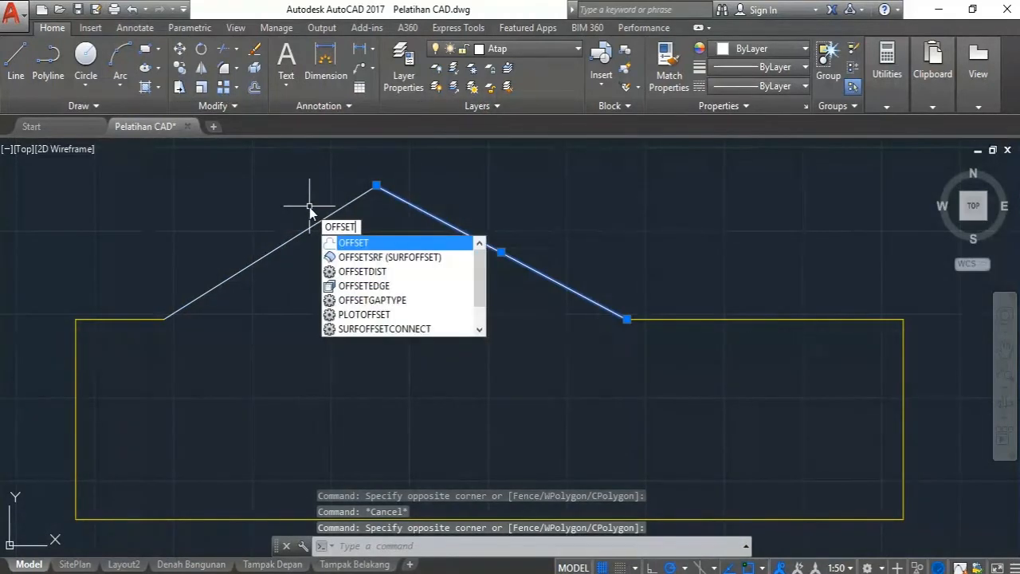
key("Return")
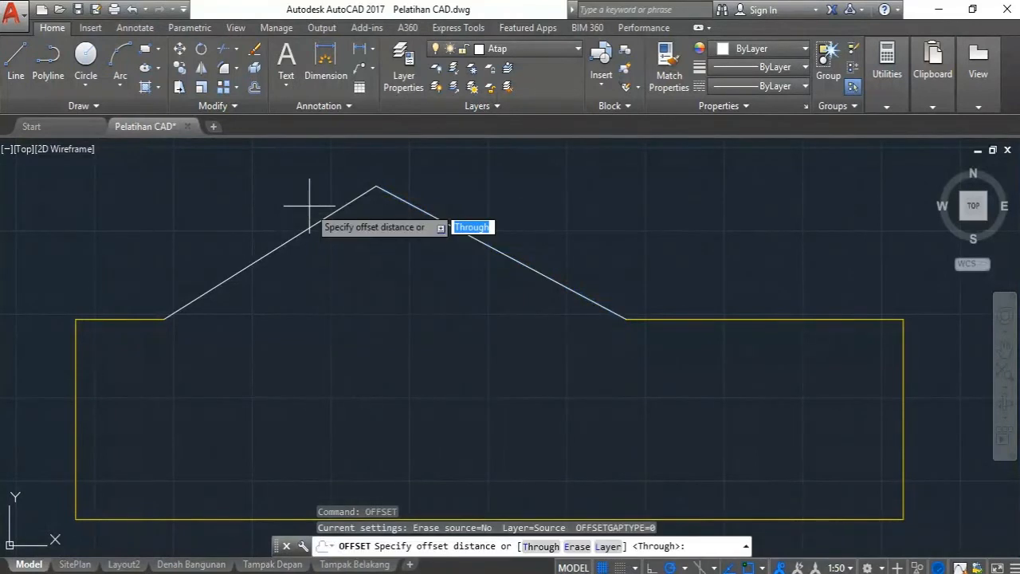
left_click(501, 253)
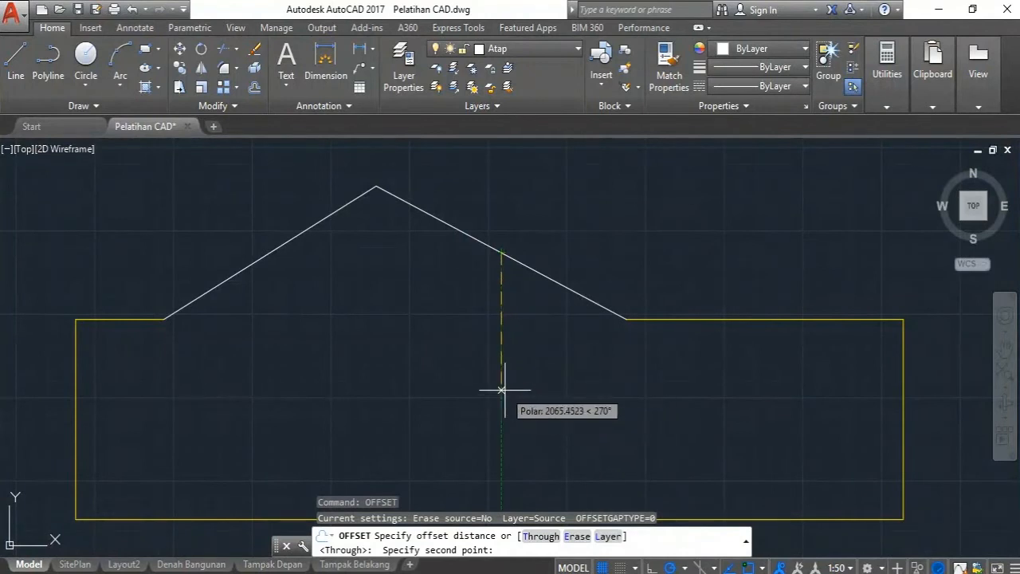
type("3")
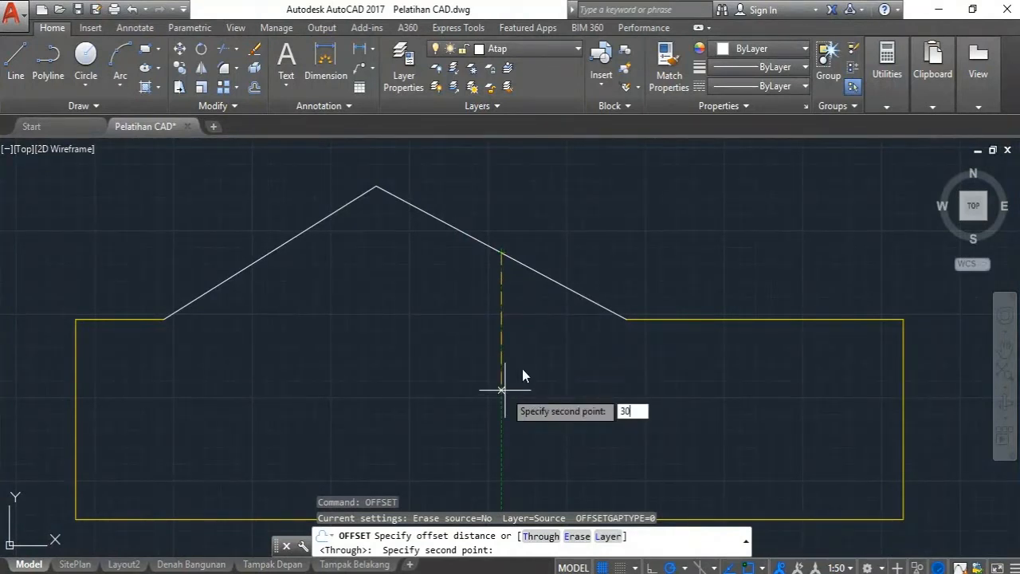
type("00")
key("Return")
left_click(541, 274)
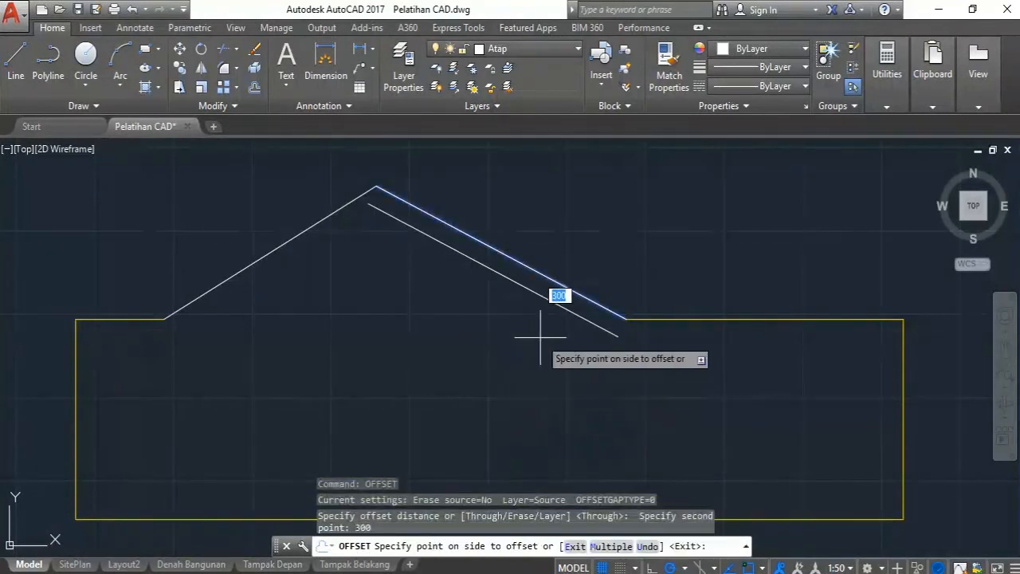
left_click(540, 343)
left_click(308, 230)
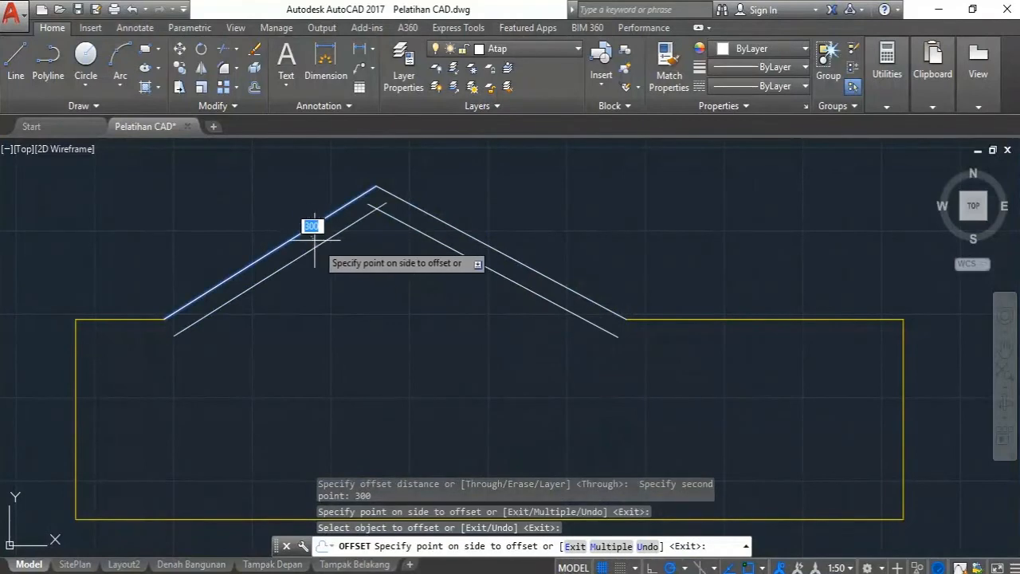
left_click(325, 243)
Undo both 300 offsets of the roof slopes while keeping the Offset command running.
scroll(439, 227, "down", 2)
middle_click_drag(444, 234, 375, 278)
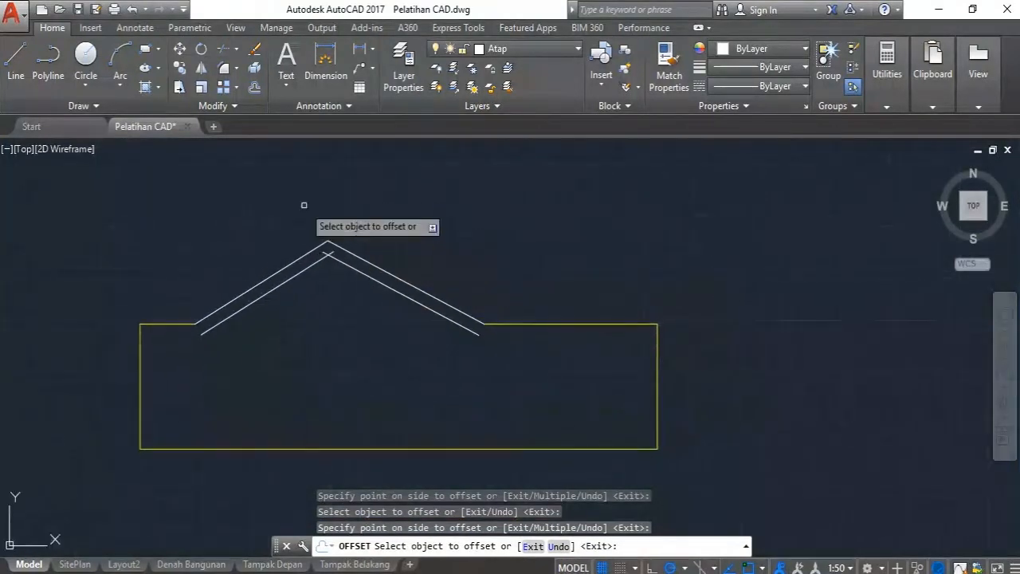
scroll(259, 266, "up", 2)
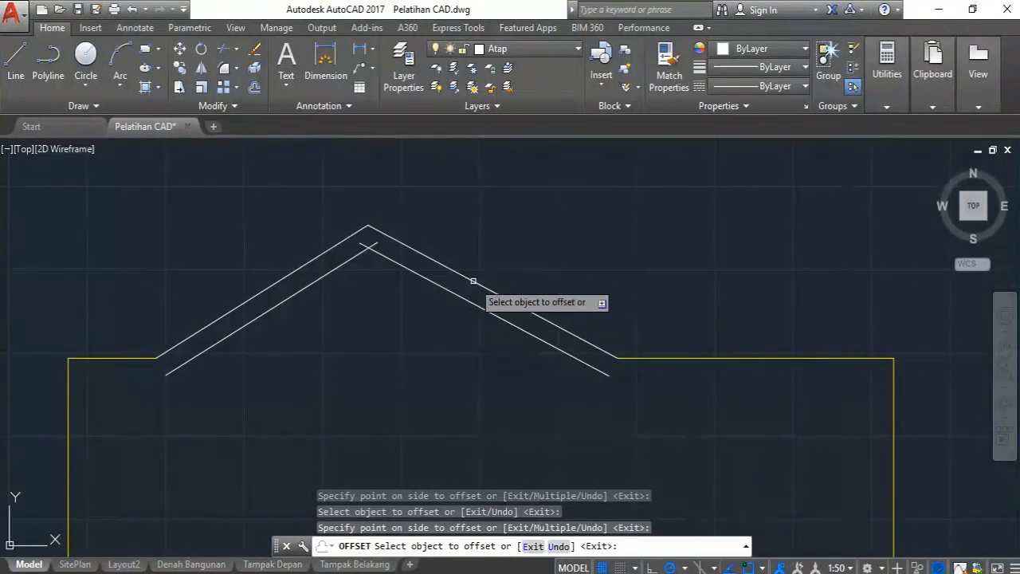
key("ctrl+z")
key("ctrl+z")
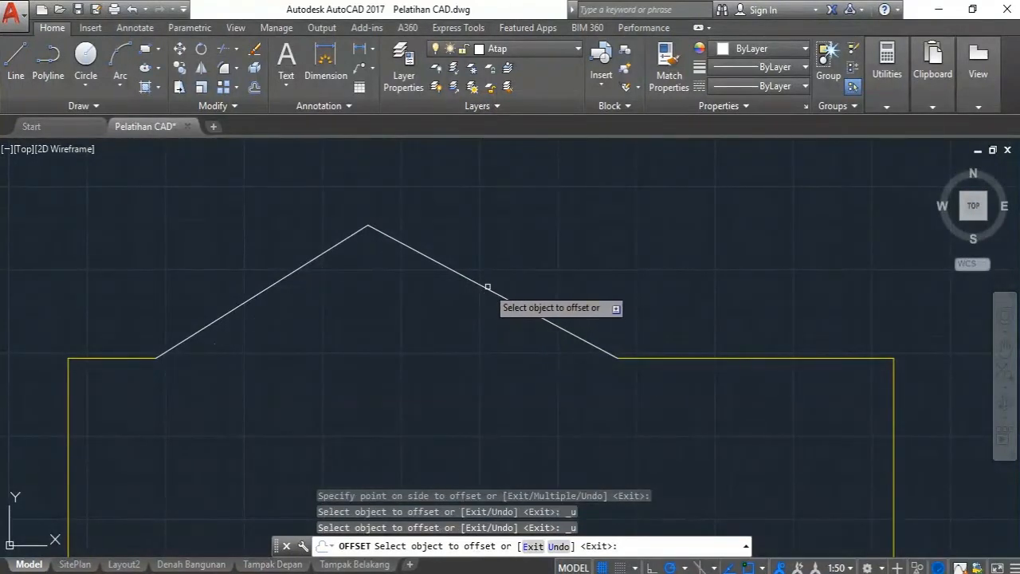
Offset both gable roof slopes 200 inward, below the existing roof lines, and end the Offset command.
left_click(490, 290)
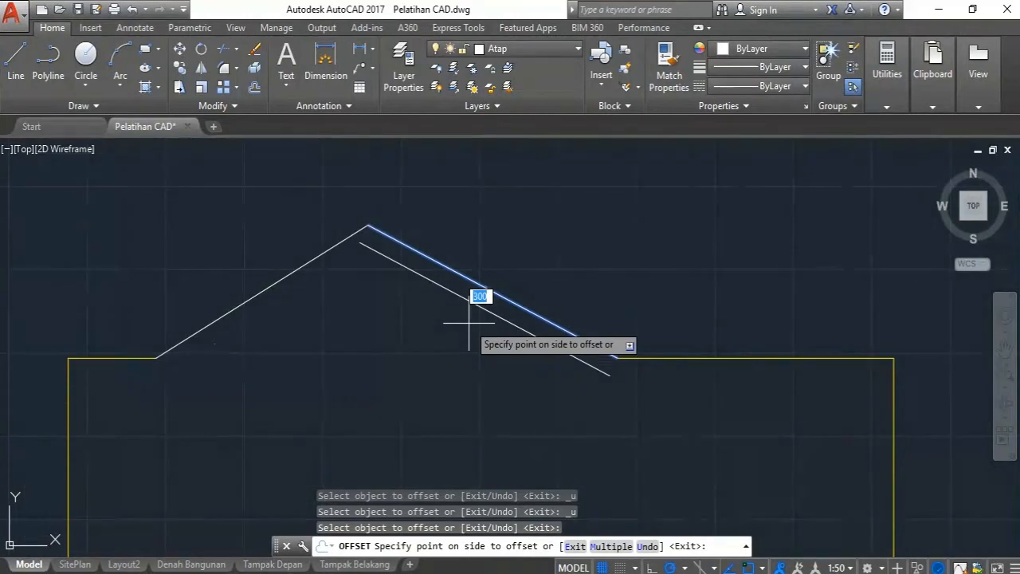
left_click(468, 324)
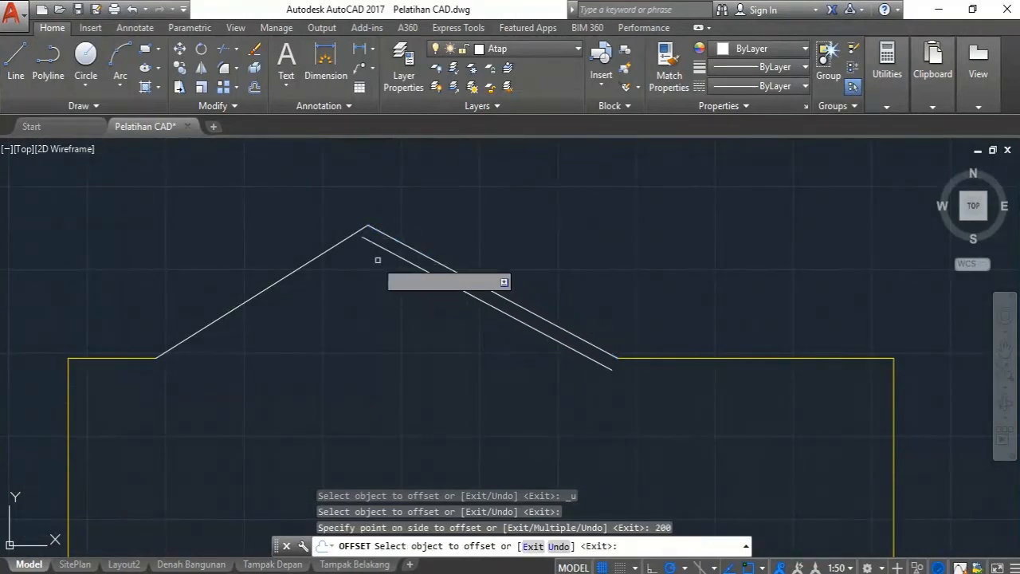
left_click(345, 239)
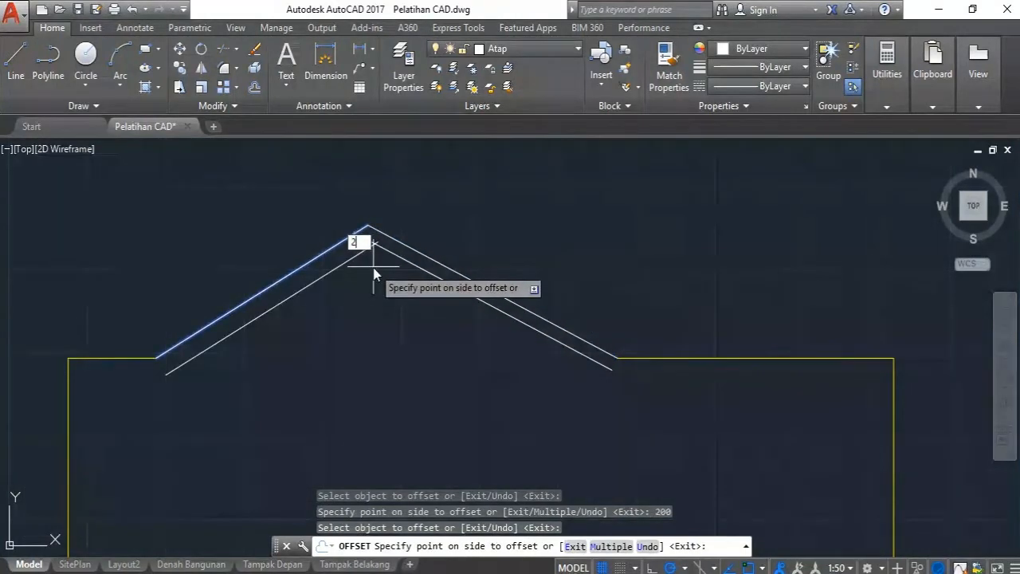
left_click(372, 264)
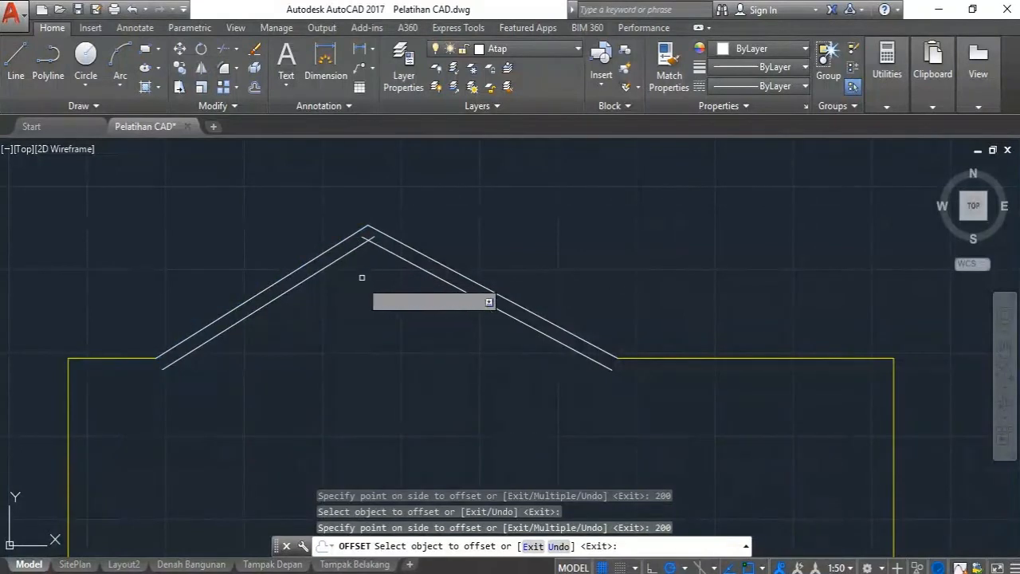
key("Escape")
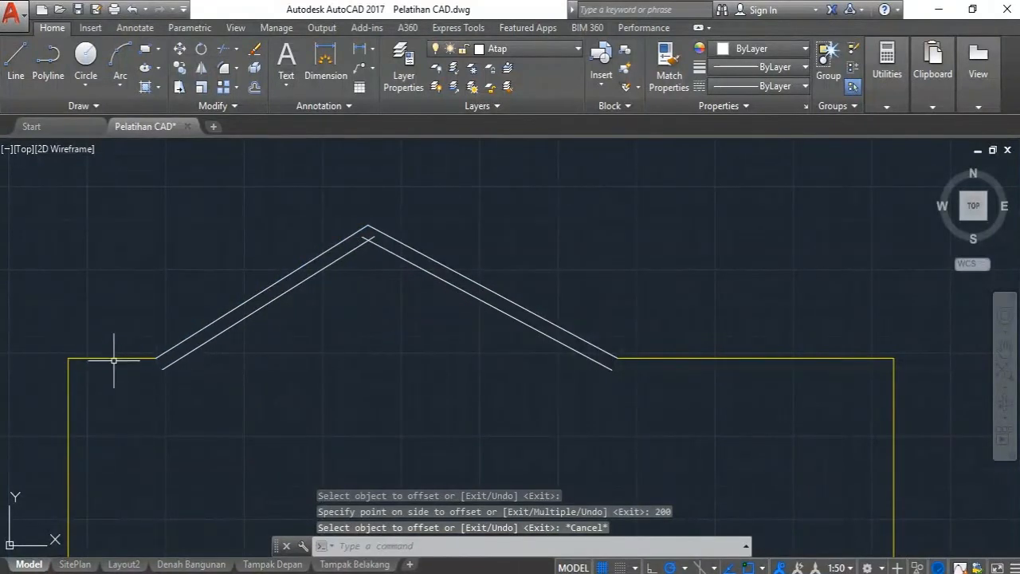
Trim the crossing ends of the two inner offset roof lines so they meet at the ridge.
scroll(358, 209, "up", 5)
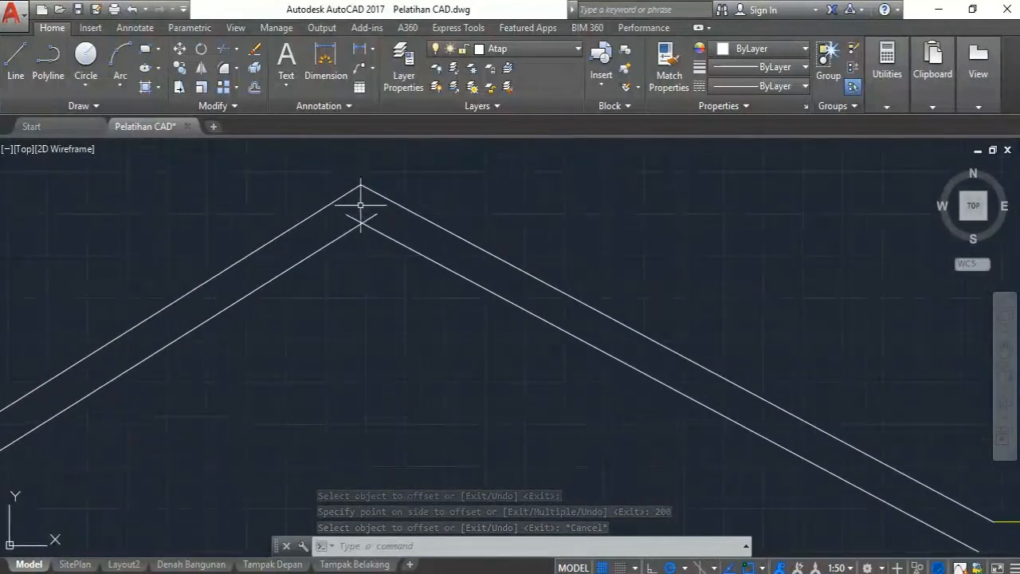
left_click(389, 284)
left_click(333, 215)
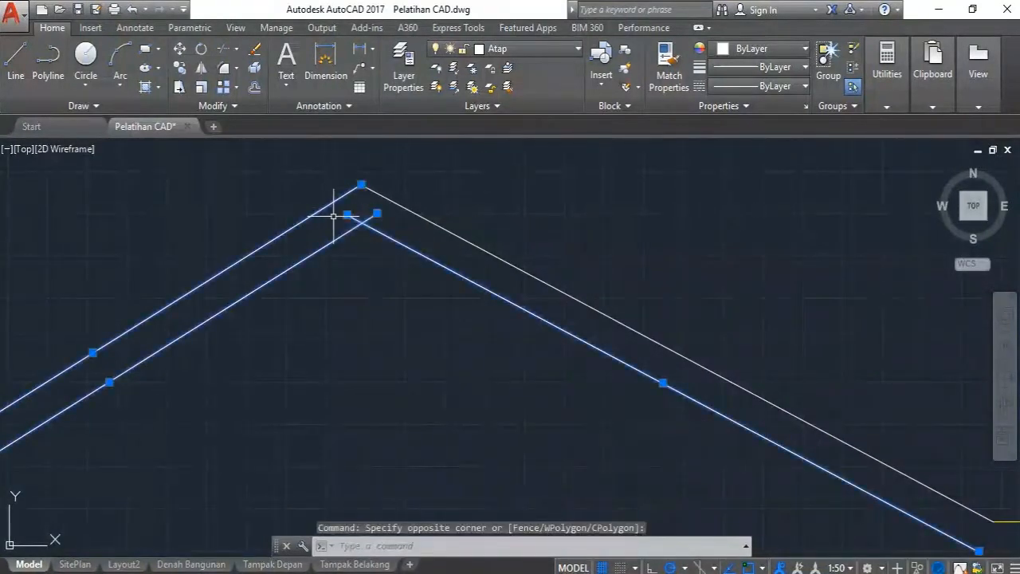
key("Escape")
left_click(374, 252)
left_click(358, 215)
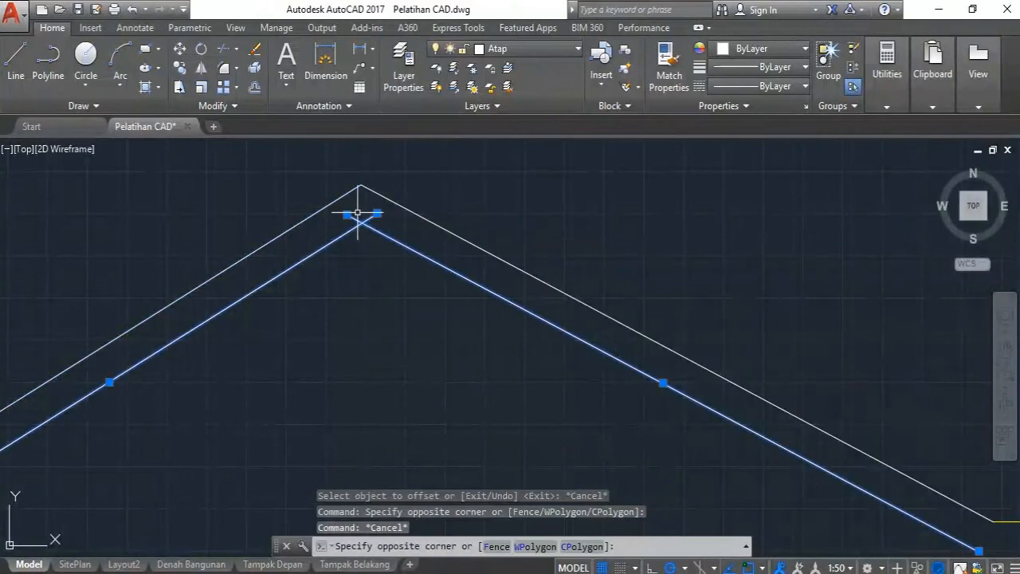
left_click(349, 266)
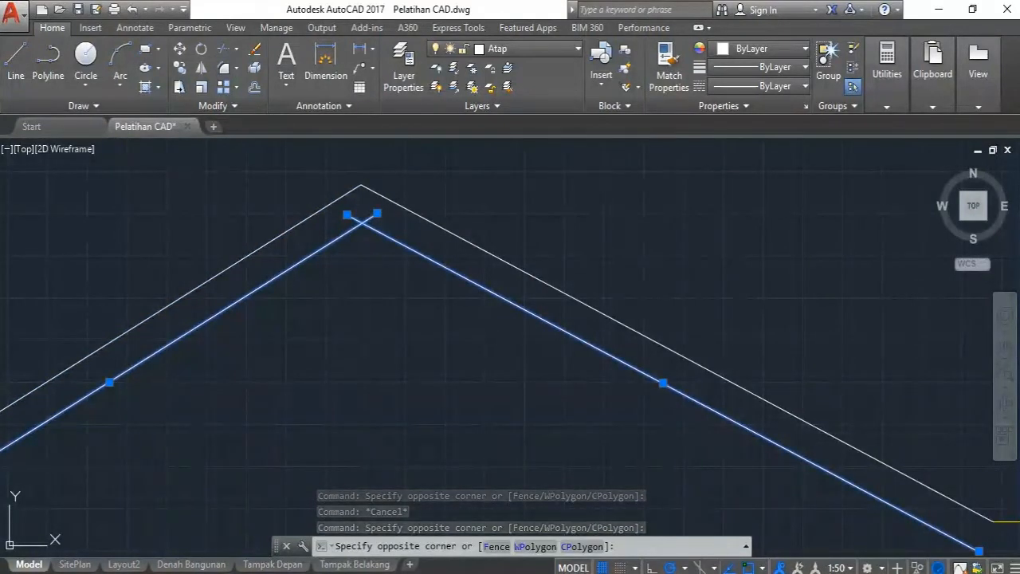
type("tr")
key("Return")
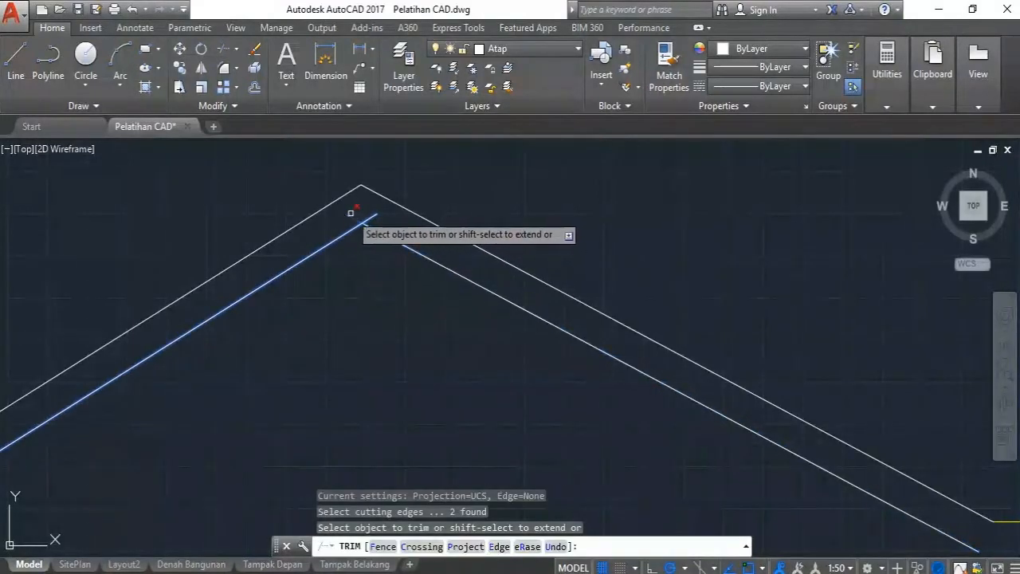
key("Escape")
Stretch the inner end of the wall's upper line right of the gable to its intersection with the inner roof slope.
scroll(368, 208, "down", 5)
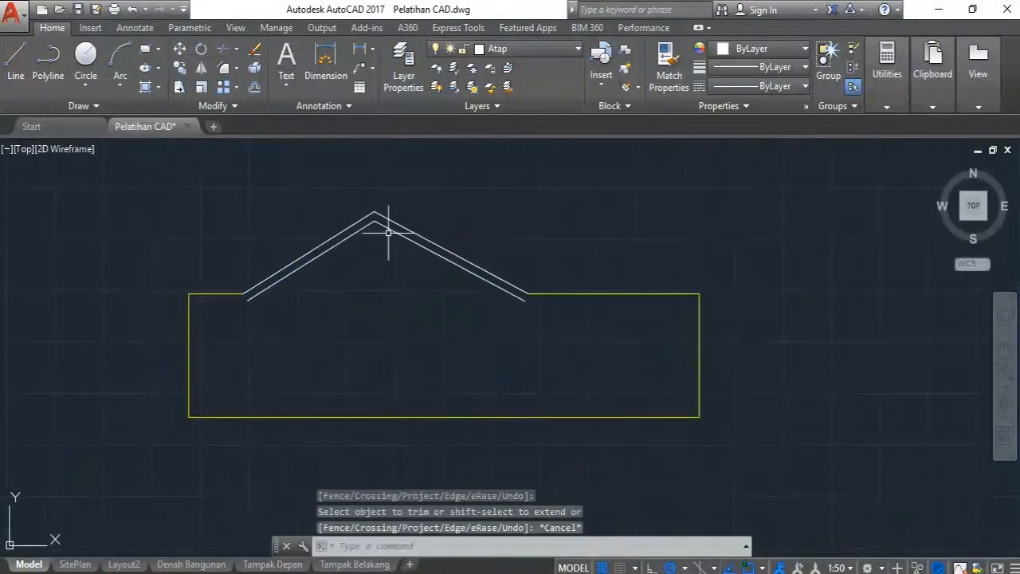
left_click(568, 311)
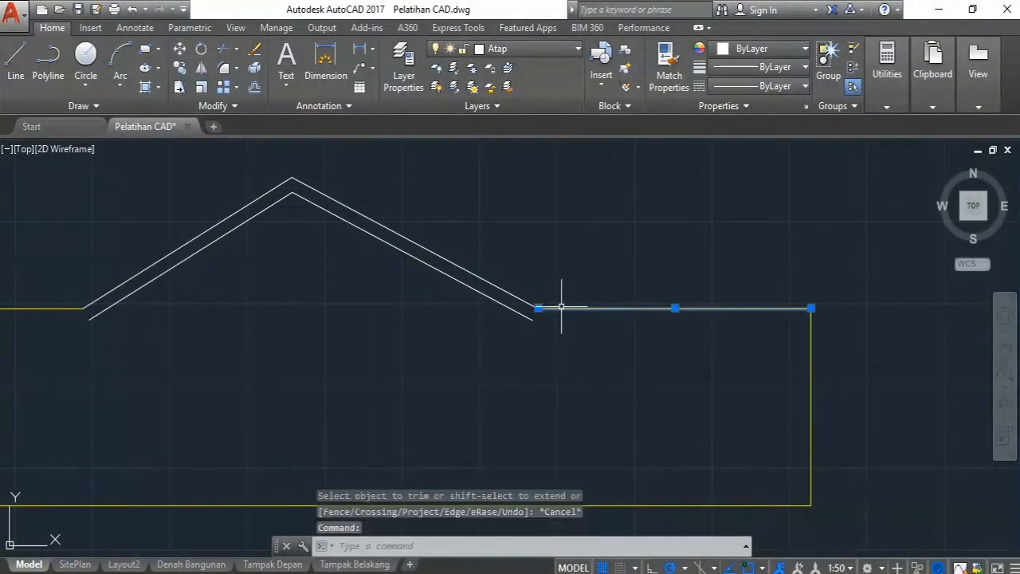
scroll(543, 308, "up", 2)
left_click(536, 306)
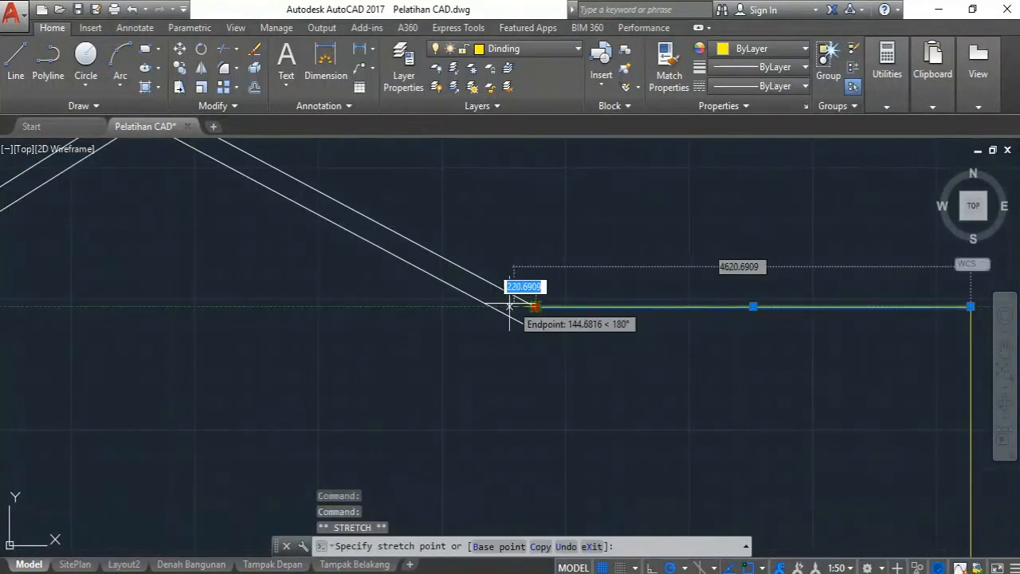
key("Escape")
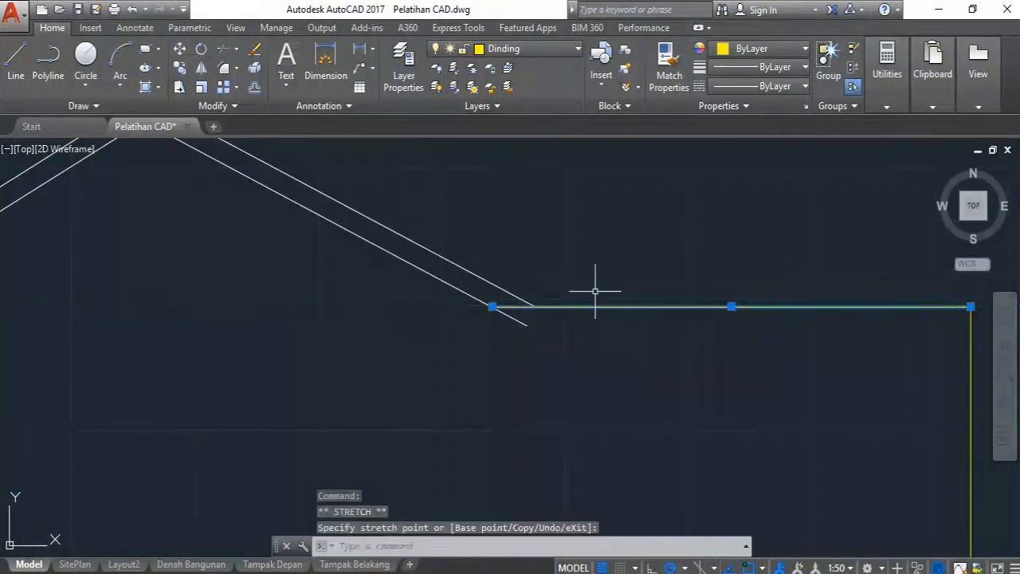
key("Escape")
Stretch the inner end of the short upper wall line left of the gable to the left inner roof slope.
scroll(594, 303, "down", 2)
left_click(96, 313)
left_click(94, 305)
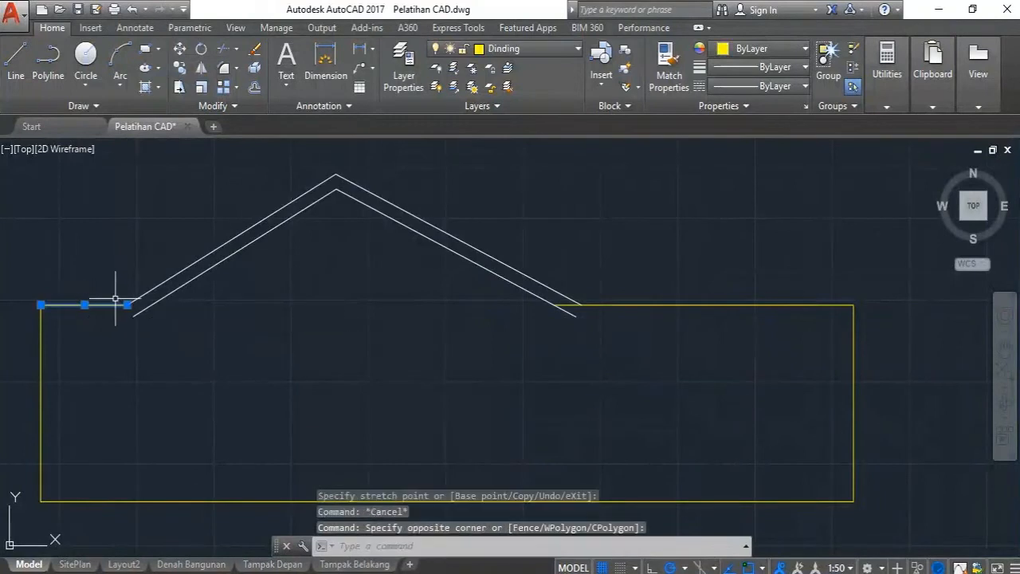
scroll(120, 300, "up", 2)
left_click(132, 307)
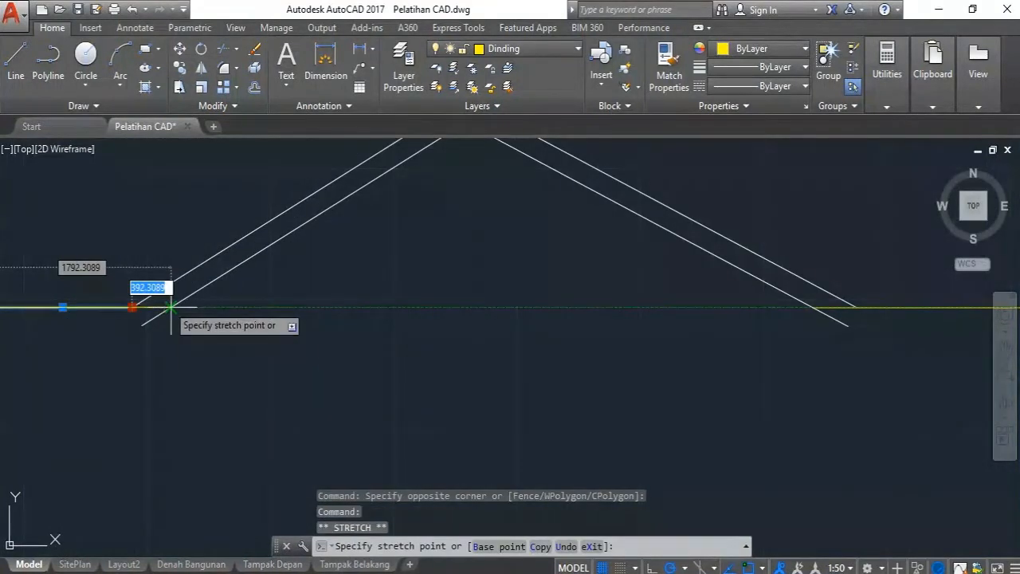
left_click(166, 306)
key("Escape")
Trim the ends of both inner roof slopes that project below the upper wall lines, using the roof and wall lines as cutting edges.
scroll(231, 295, "down", 2)
left_click(729, 351)
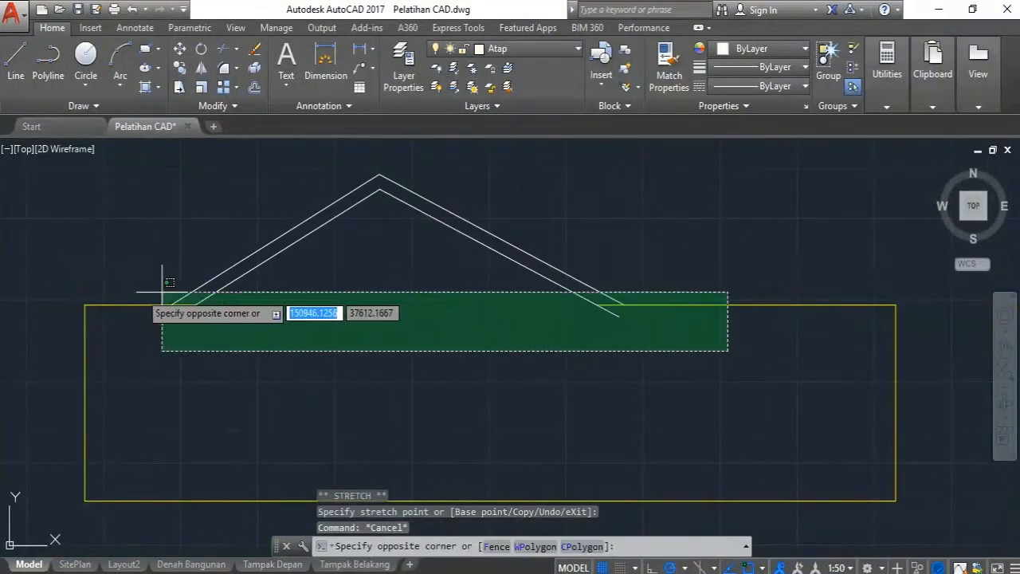
left_click(102, 278)
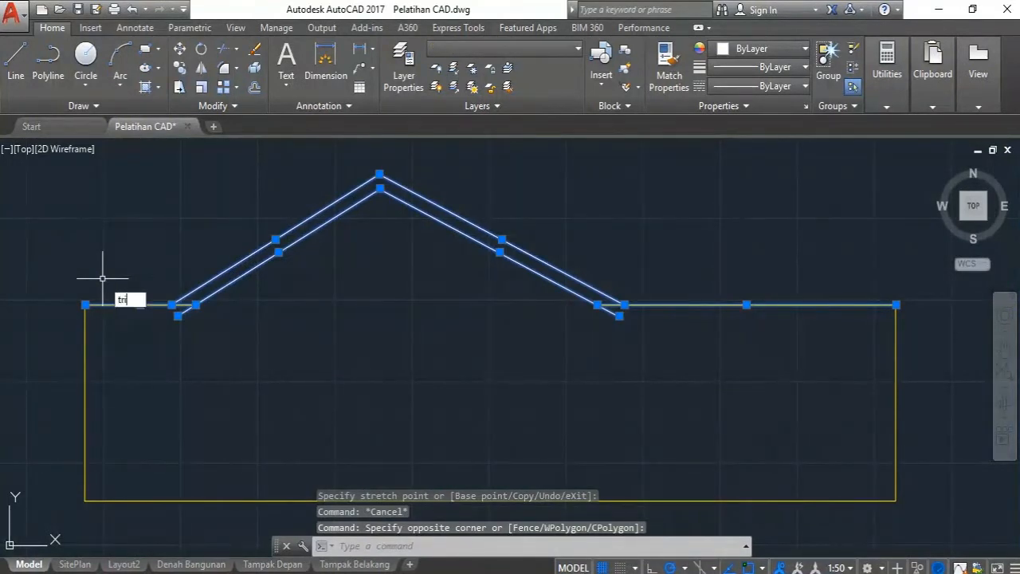
key("Return")
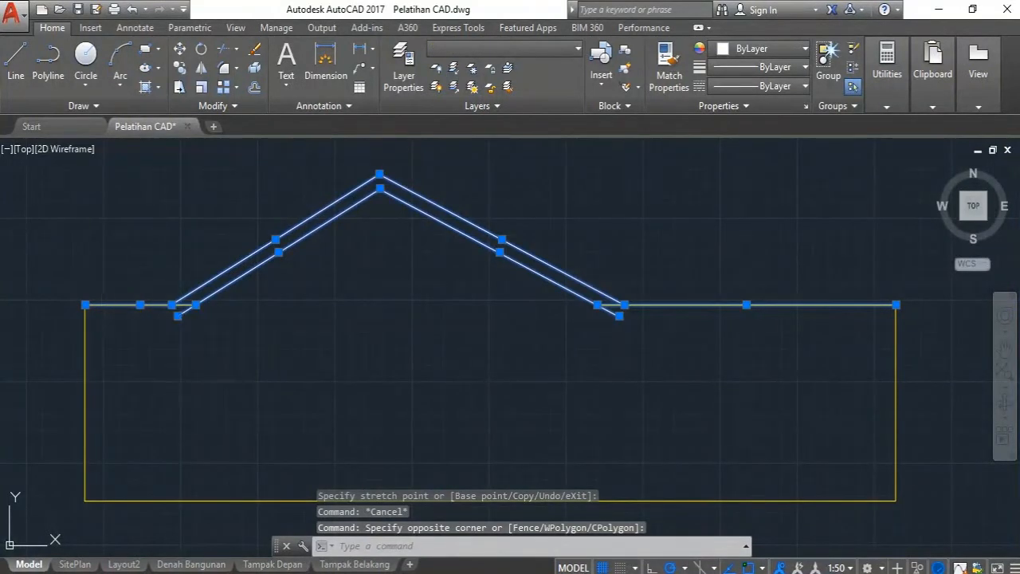
scroll(159, 312, "up", 2)
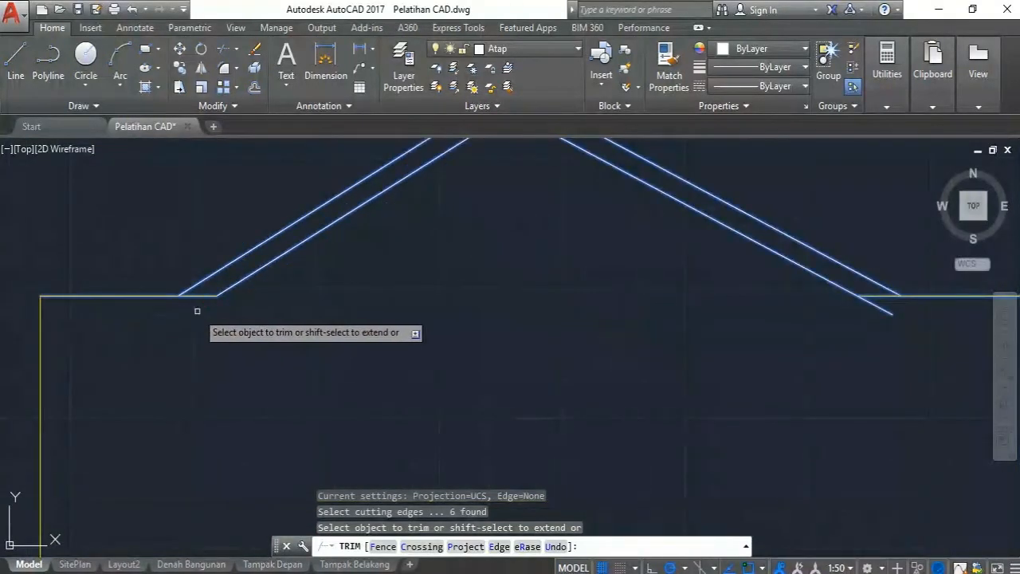
left_click(196, 310)
scroll(118, 364, "down", 2)
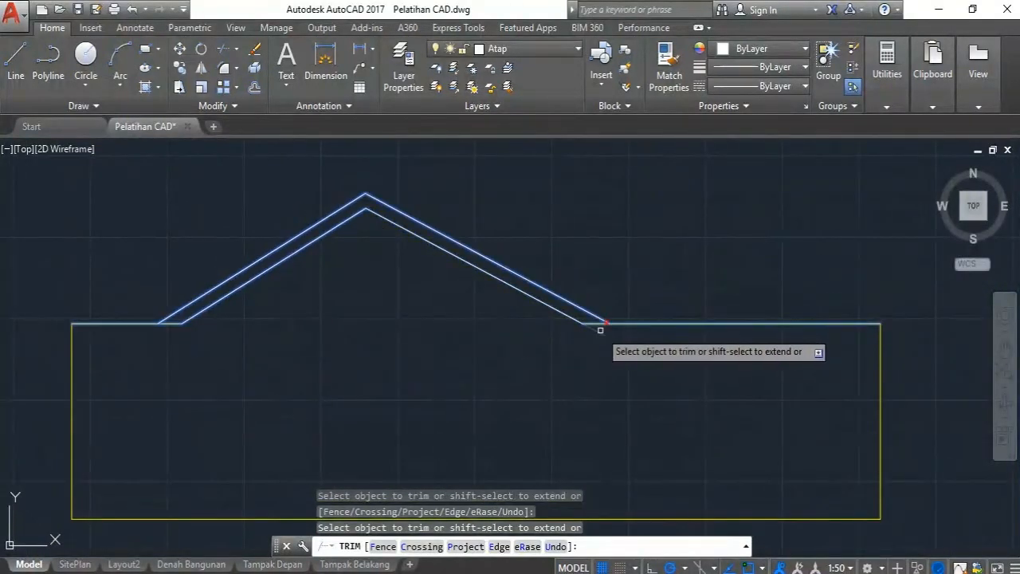
left_click(603, 328)
key("Escape")
scroll(493, 342, "down", 2)
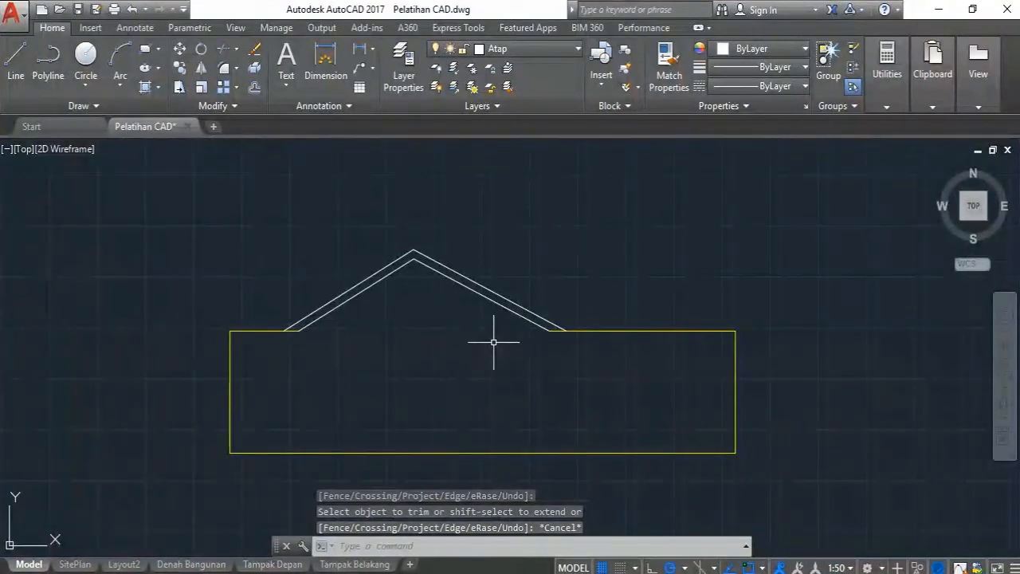
Examine the double-line gable roof, its ridge and its junctions with the upper wall lines.
scroll(502, 291, "up", 3)
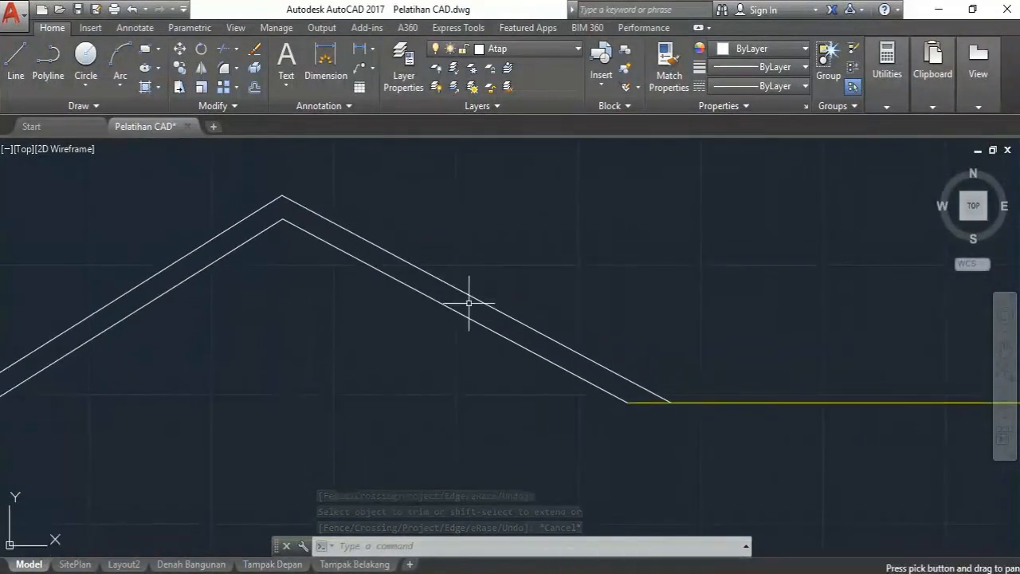
scroll(468, 303, "down", 3)
scroll(406, 255, "up", 3)
middle_click_drag(425, 318, 361, 270)
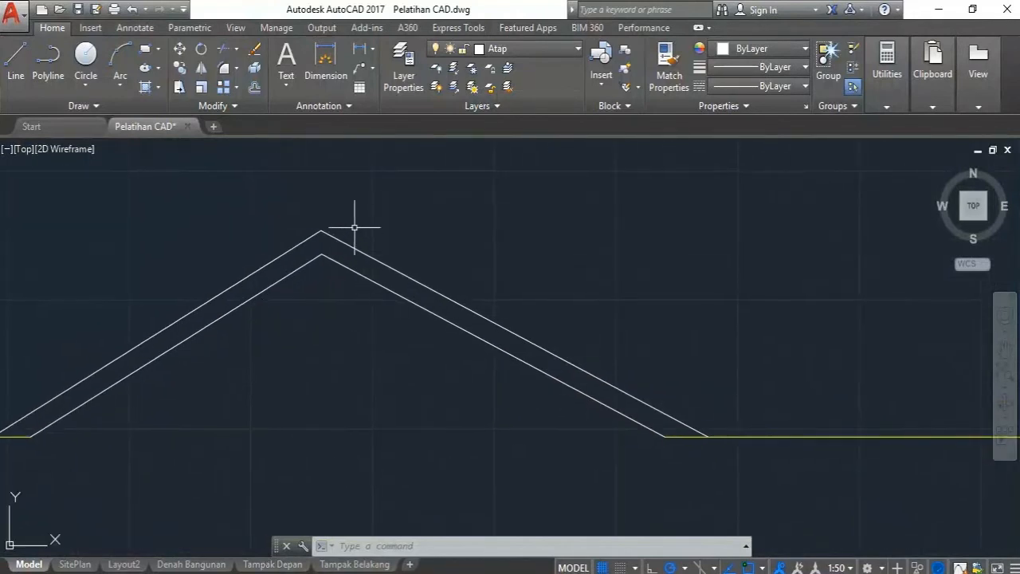
scroll(354, 227, "down", 3)
scroll(342, 216, "up", 2)
scroll(342, 216, "down", 1)
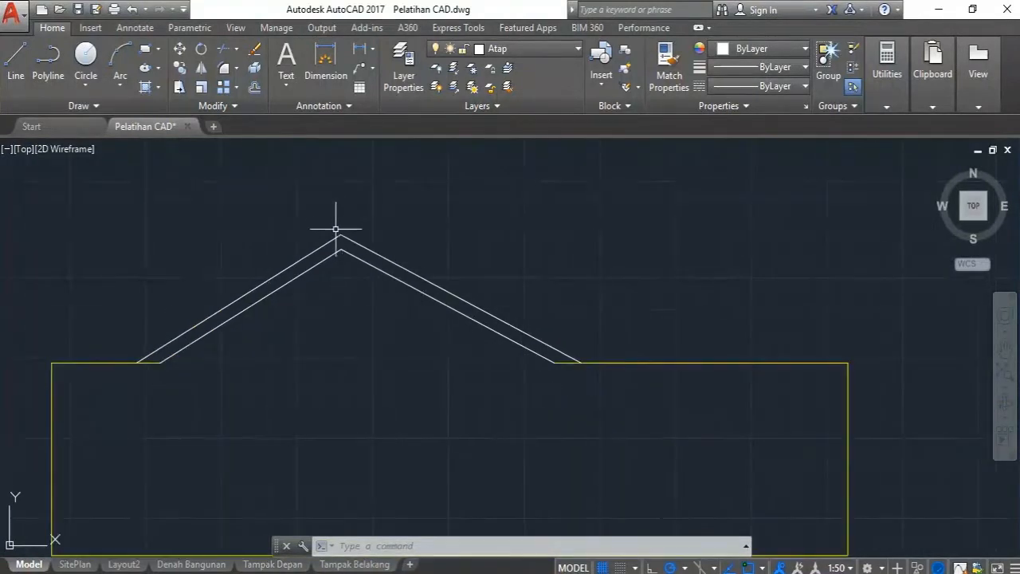
scroll(327, 238, "up", 1)
scroll(349, 235, "up", 2)
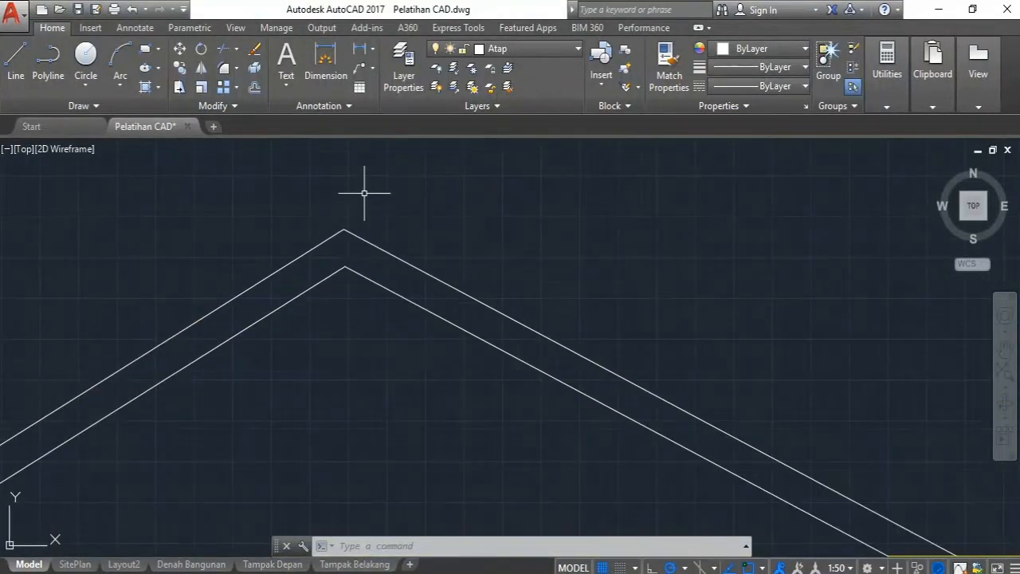
scroll(360, 196, "down", 2)
scroll(355, 198, "down", 2)
scroll(355, 201, "up", 4)
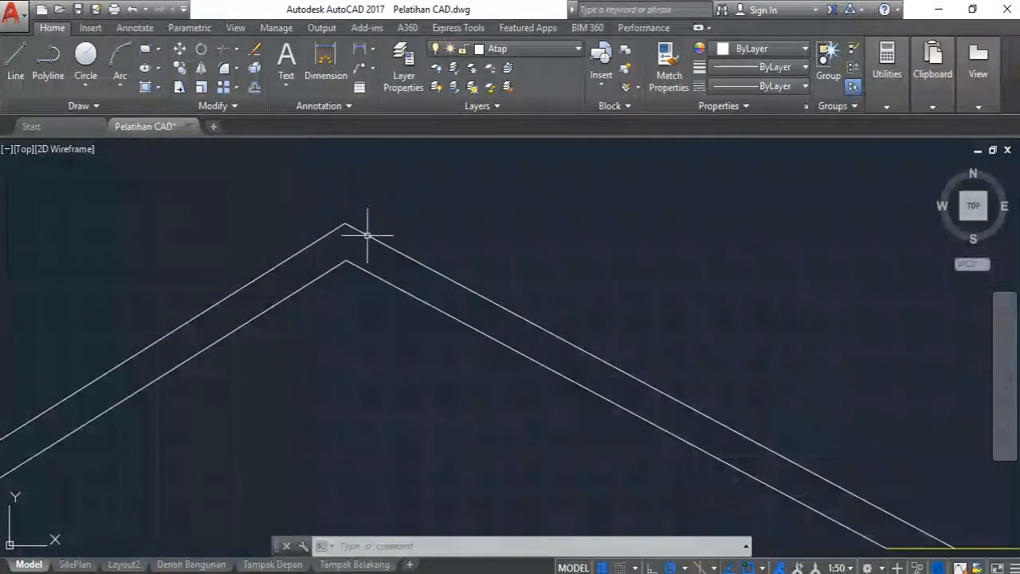
scroll(367, 235, "down", 6)
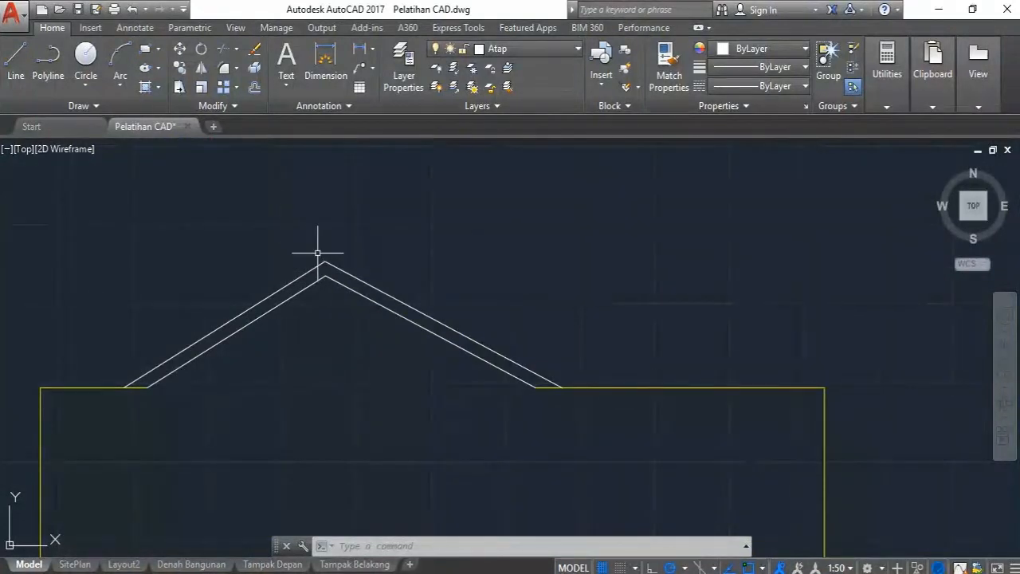
scroll(317, 252, "down", 2)
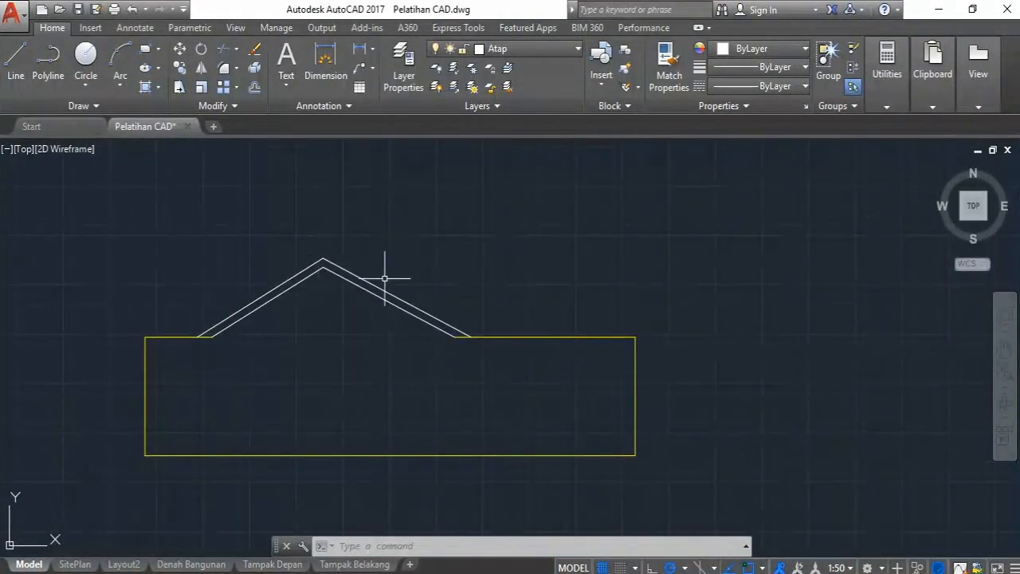
Compare the side elevation with the rotated floor plan above it, checking the wall extents and ridge alignment.
scroll(364, 281, "down", 5)
middle_click_drag(411, 254, 407, 294)
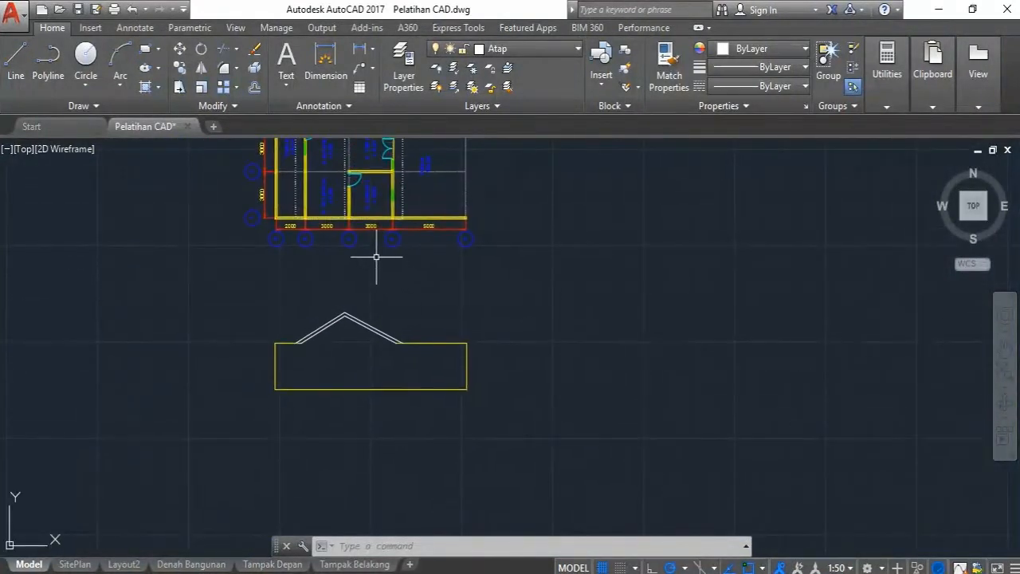
scroll(366, 338, "up", 2)
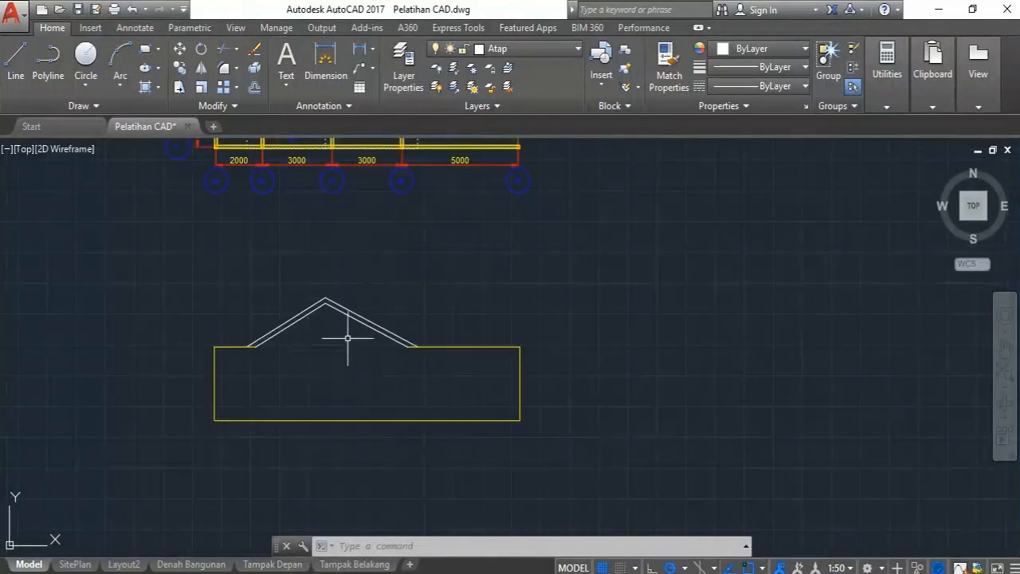
scroll(347, 339, "down", 4)
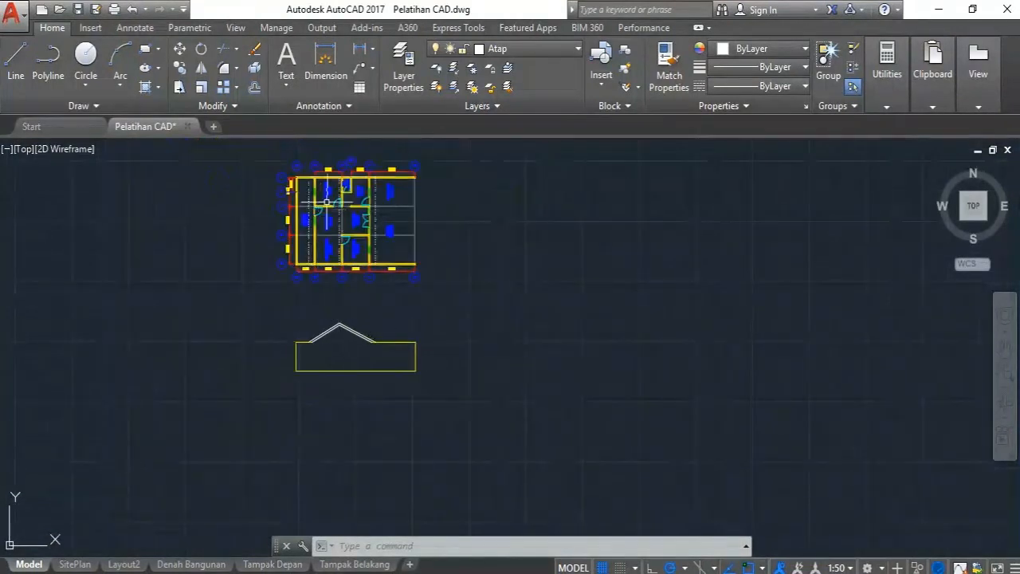
scroll(327, 201, "up", 2)
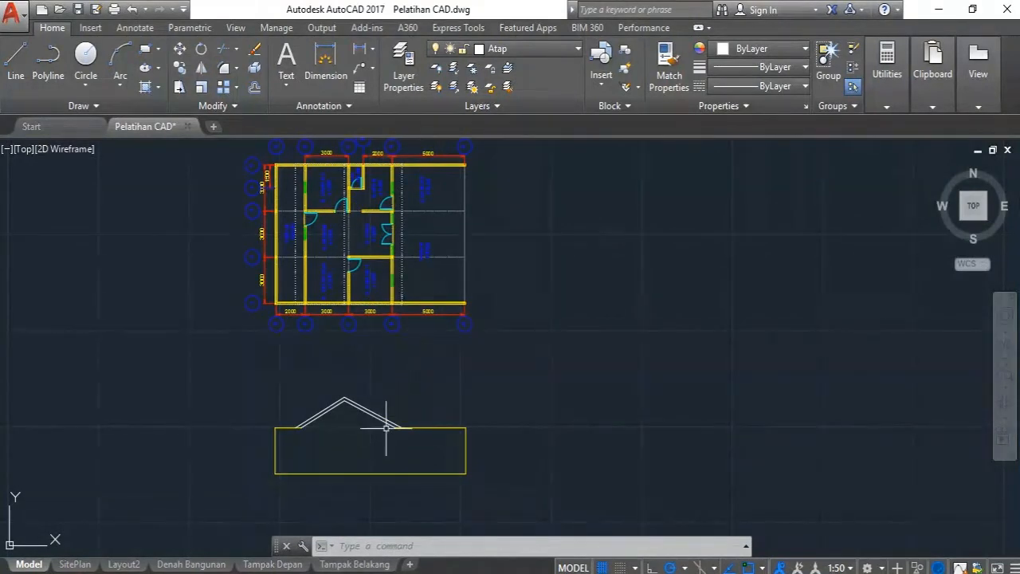
scroll(375, 460, "up", 2)
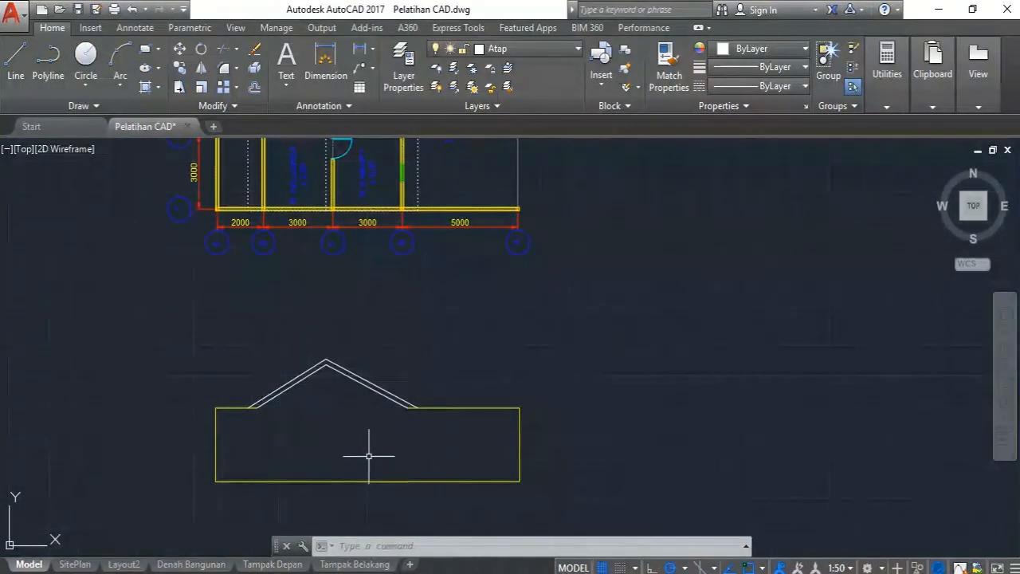
middle_click_drag(356, 391, 371, 317)
scroll(371, 318, "up", 2)
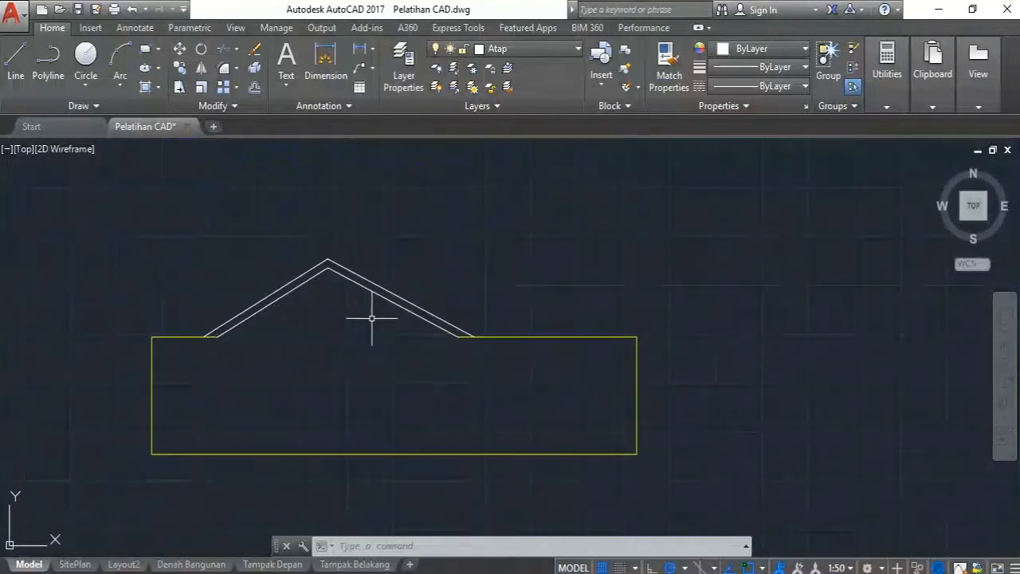
scroll(348, 273, "down", 2)
scroll(369, 312, "down", 2)
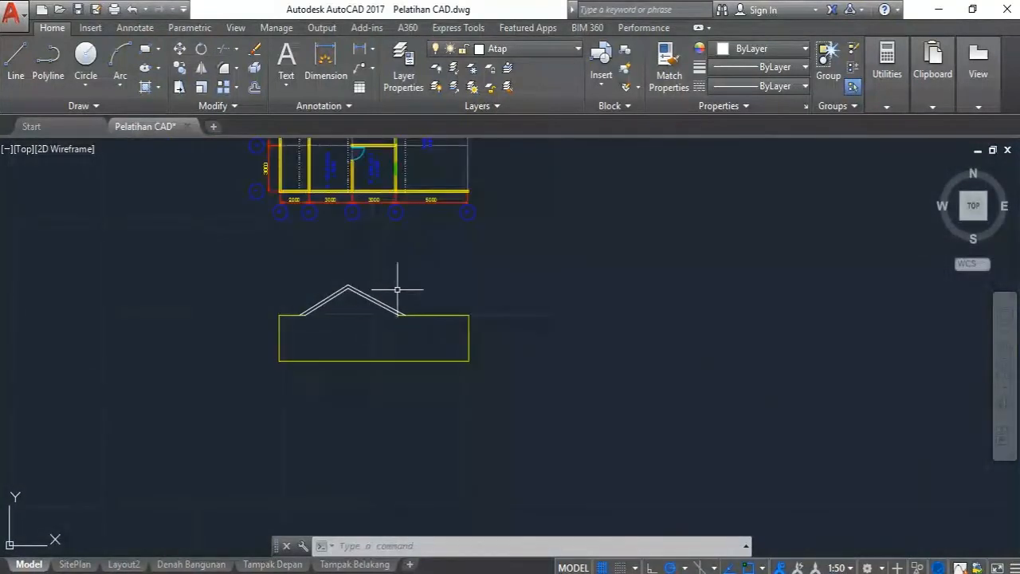
middle_click_drag(380, 216, 339, 290)
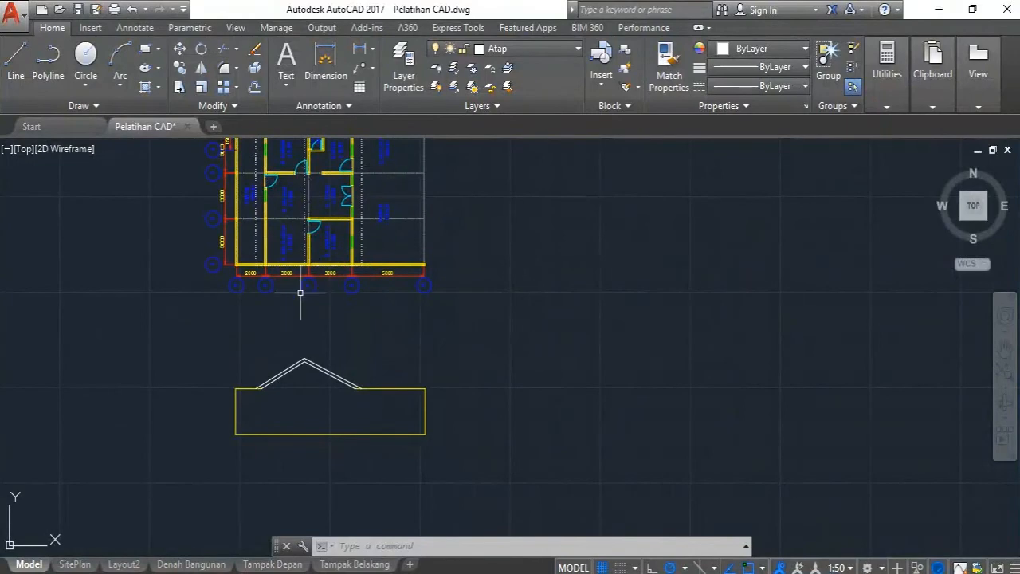
scroll(303, 289, "down", 2)
scroll(317, 319, "up", 3)
scroll(412, 289, "down", 1)
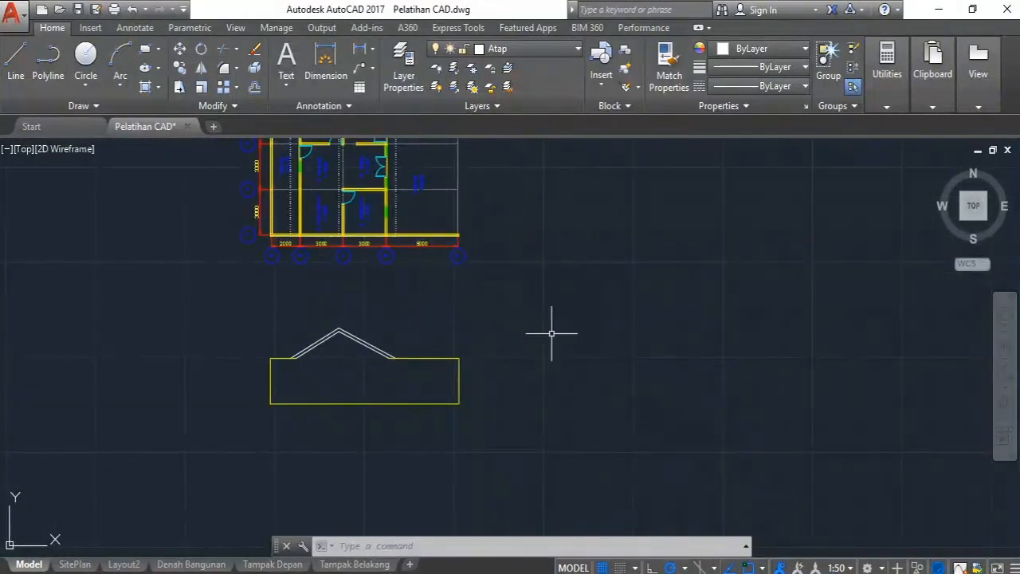
Set the annotation scale to 1:50.
left_click(850, 567)
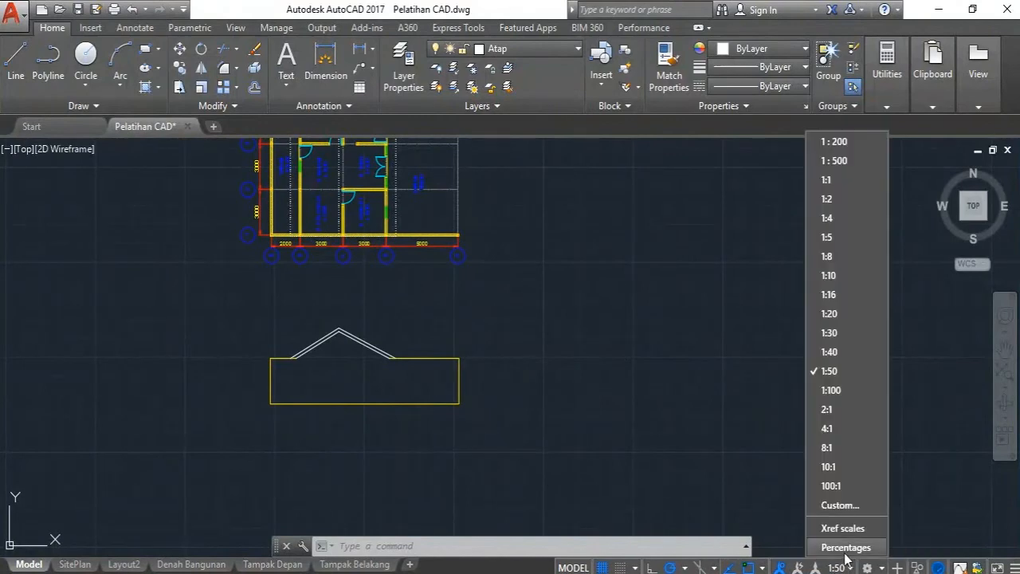
left_click(835, 368)
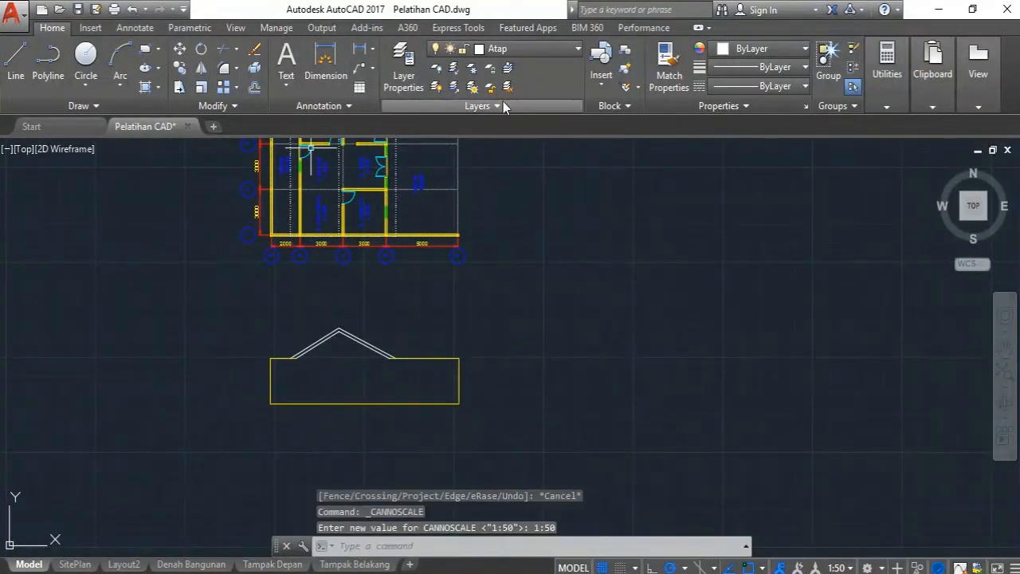
Make Dimensi the current layer and dimension the full width of the side elevation, placing the dimension line just below the bottom wall line.
left_click(504, 49)
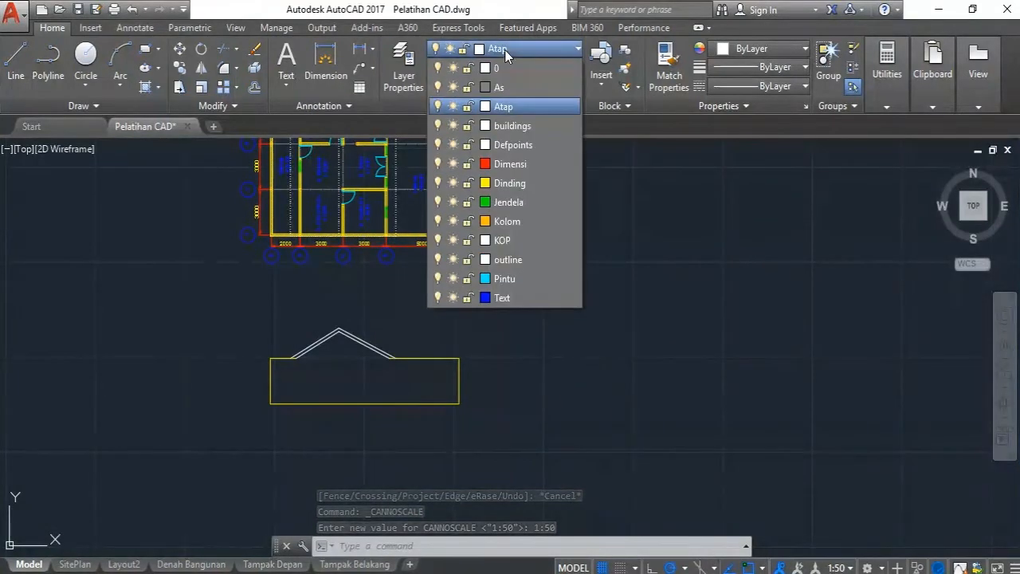
left_click(506, 160)
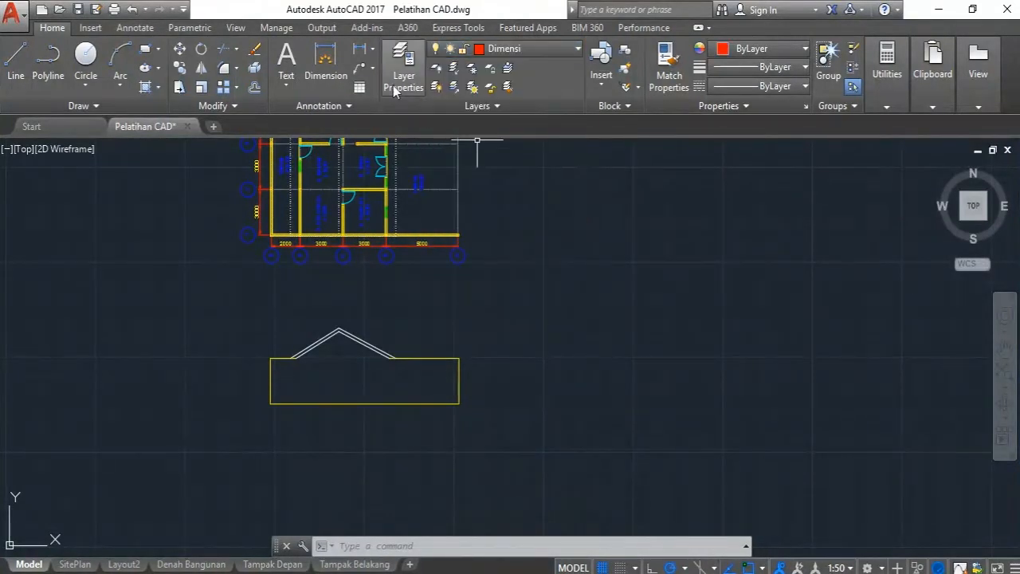
left_click(338, 76)
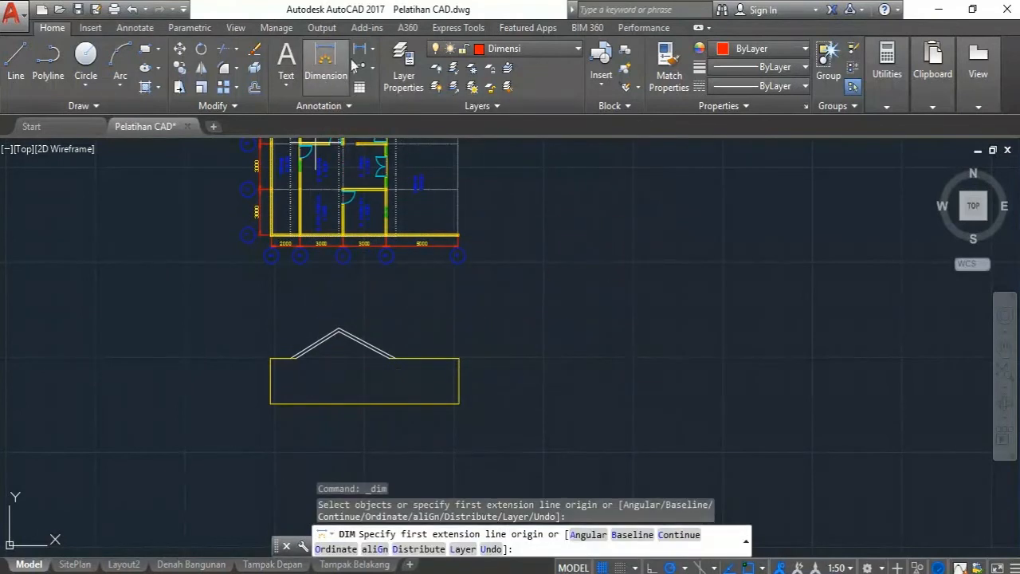
left_click(320, 78)
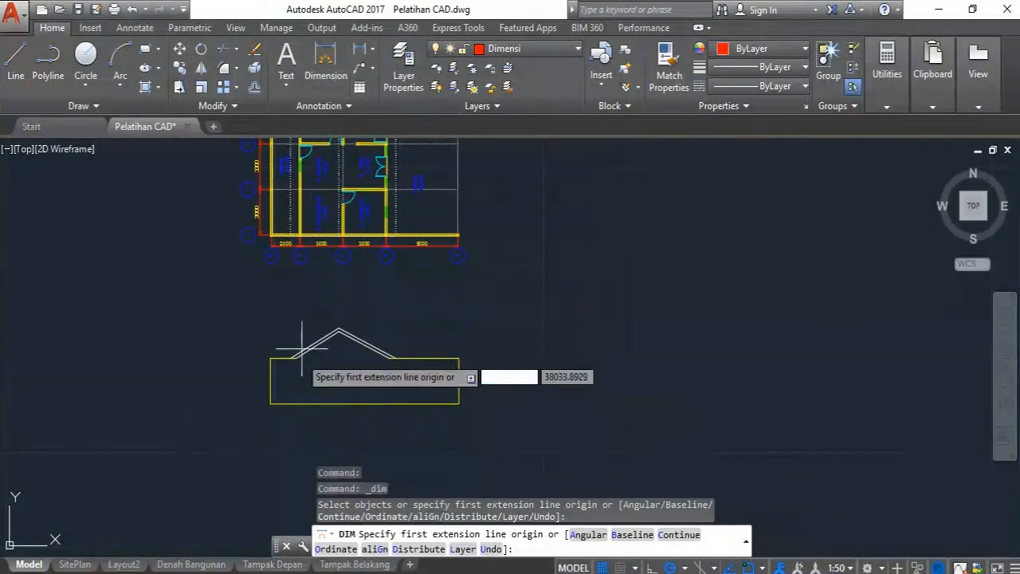
left_click(270, 403)
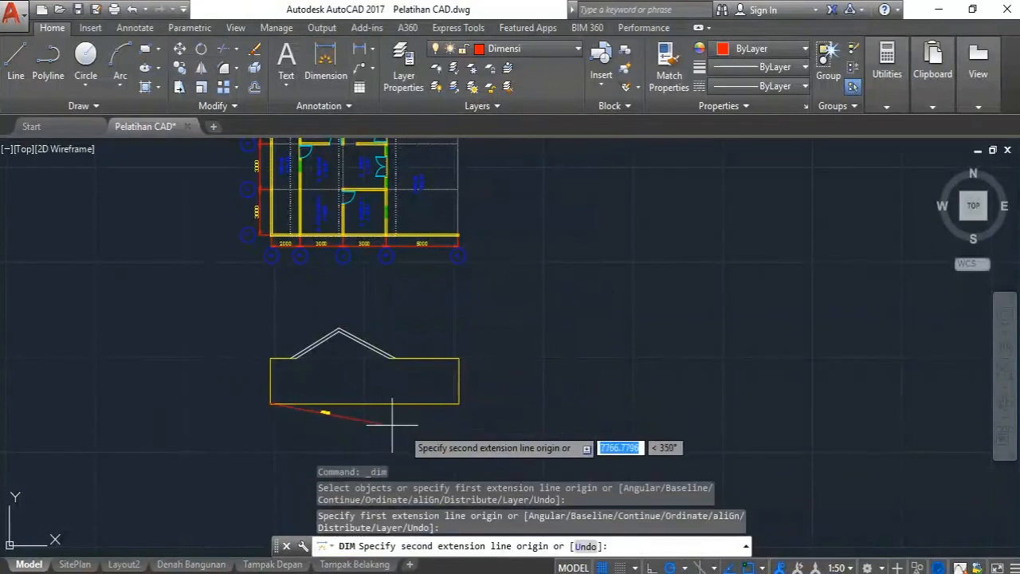
left_click(458, 405)
scroll(375, 405, "up", 4)
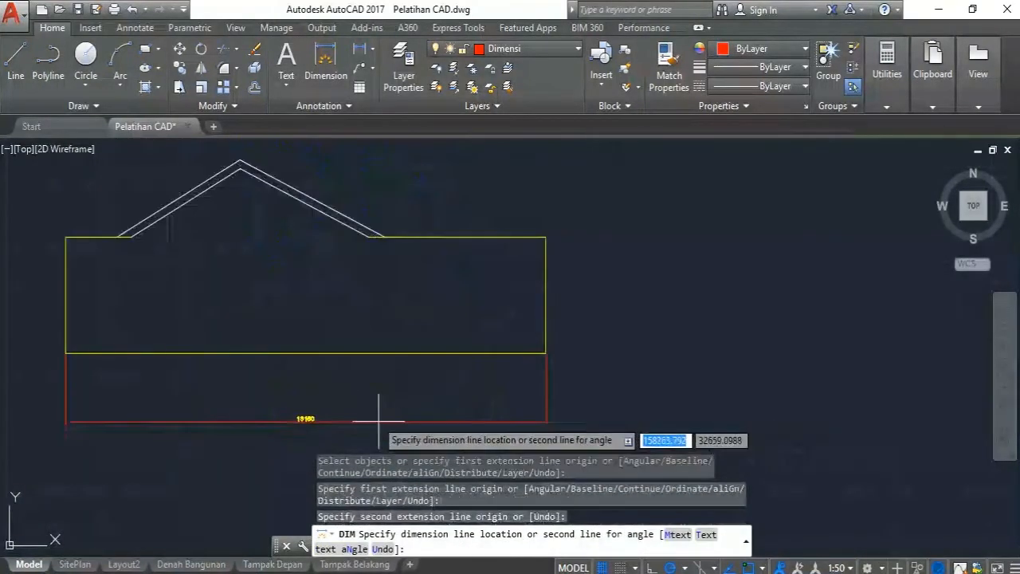
scroll(414, 359, "down", 2)
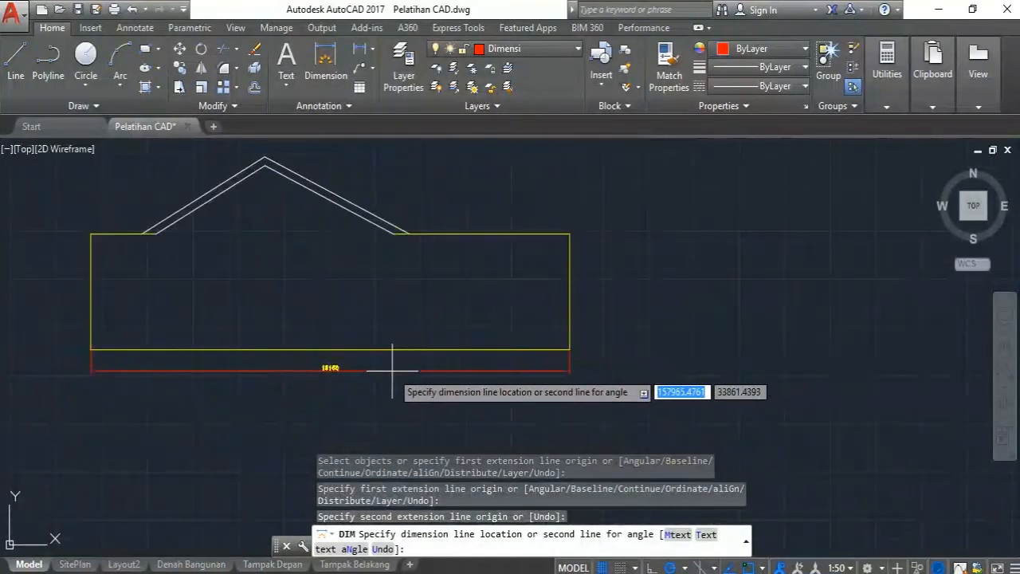
left_click(392, 371)
scroll(336, 381, "up", 5)
scroll(355, 365, "down", 5)
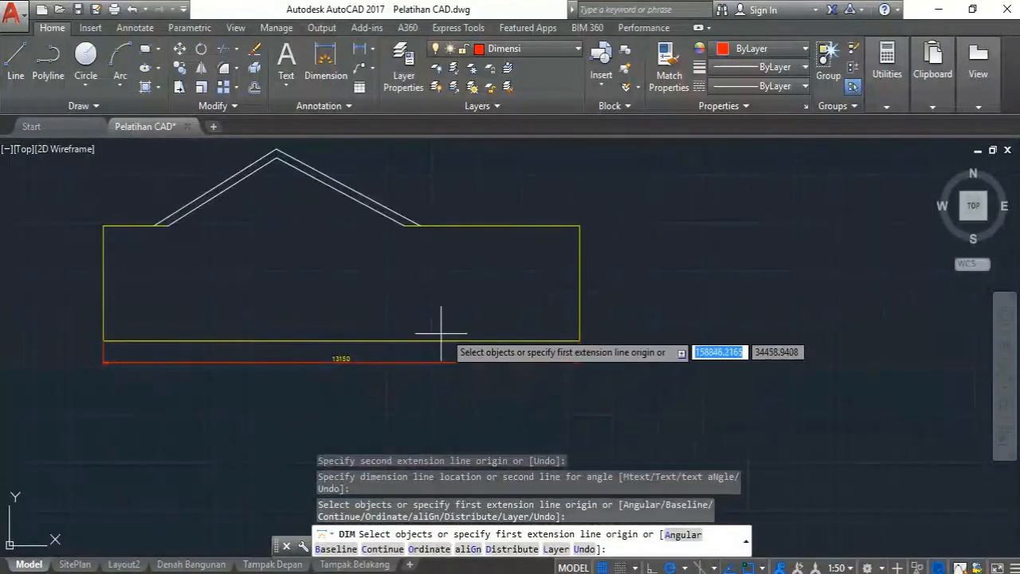
scroll(451, 328, "down", 4)
scroll(450, 328, "up", 5)
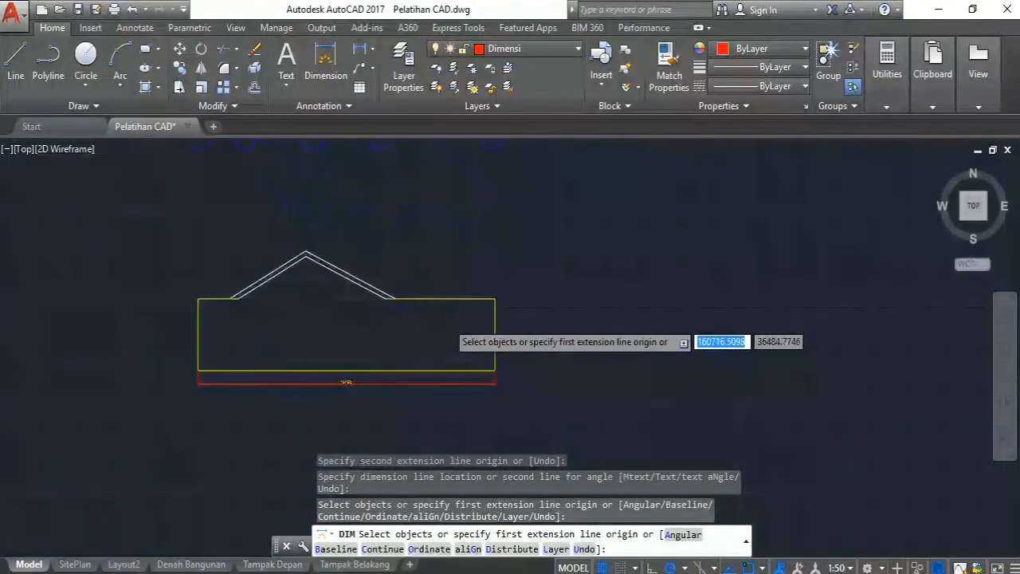
scroll(446, 321, "down", 5)
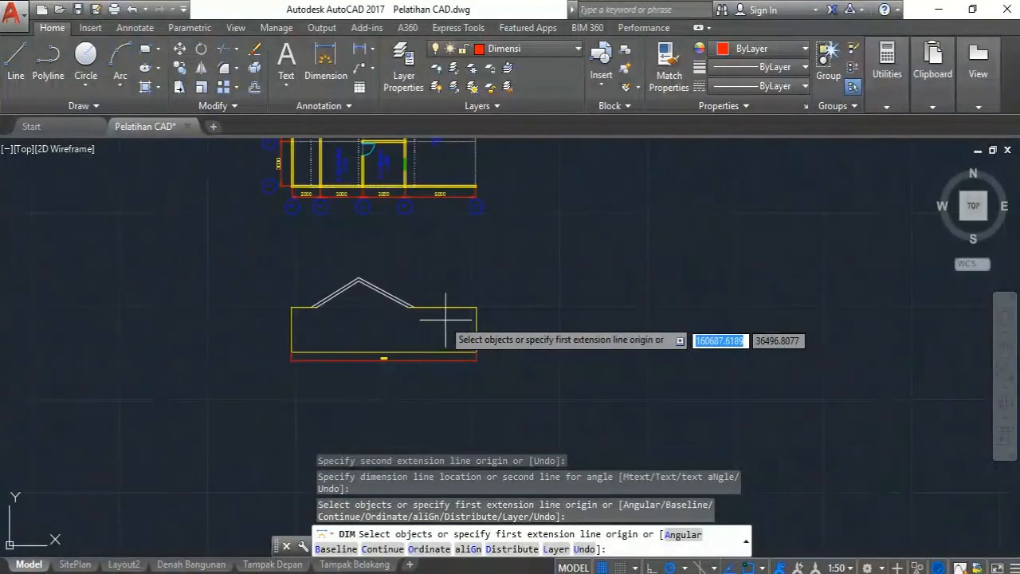
scroll(427, 334, "up", 4)
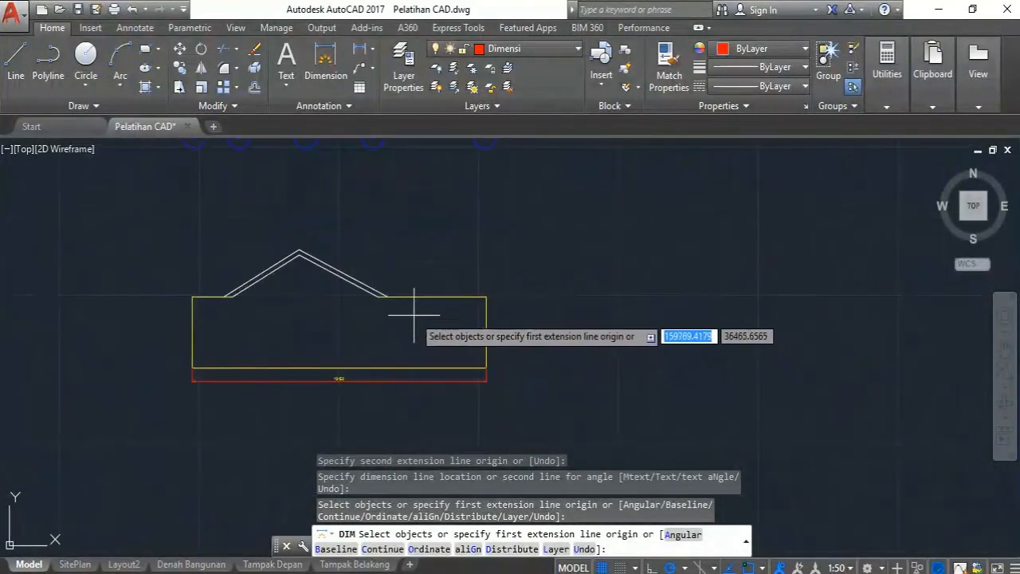
key("Escape")
Try to stretch the left end of the side elevation's bottom line outward past the wall, and undo the stretch.
middle_click_drag(411, 311, 374, 337)
scroll(413, 348, "down", 4)
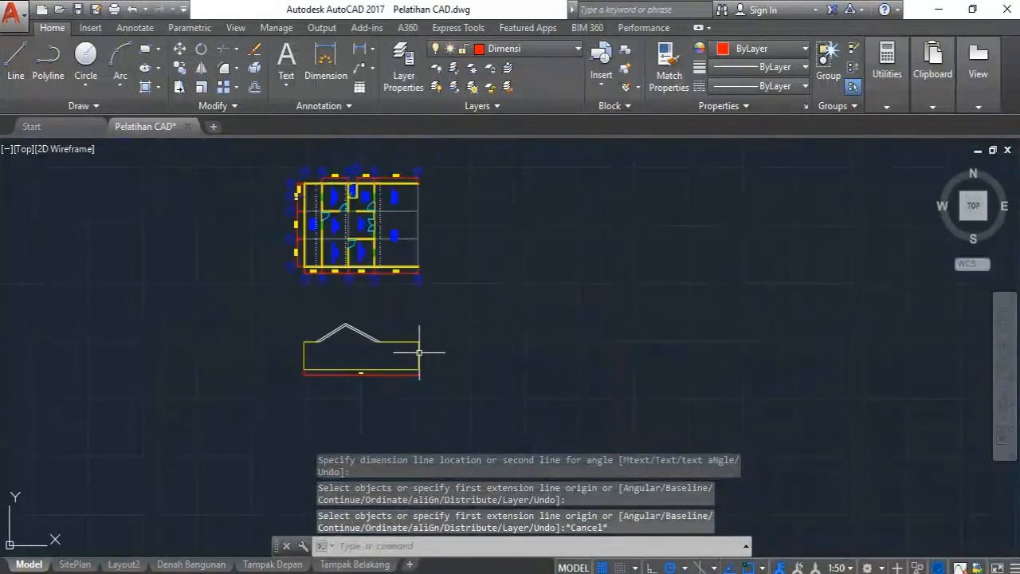
scroll(411, 343, "up", 6)
scroll(406, 342, "down", 4)
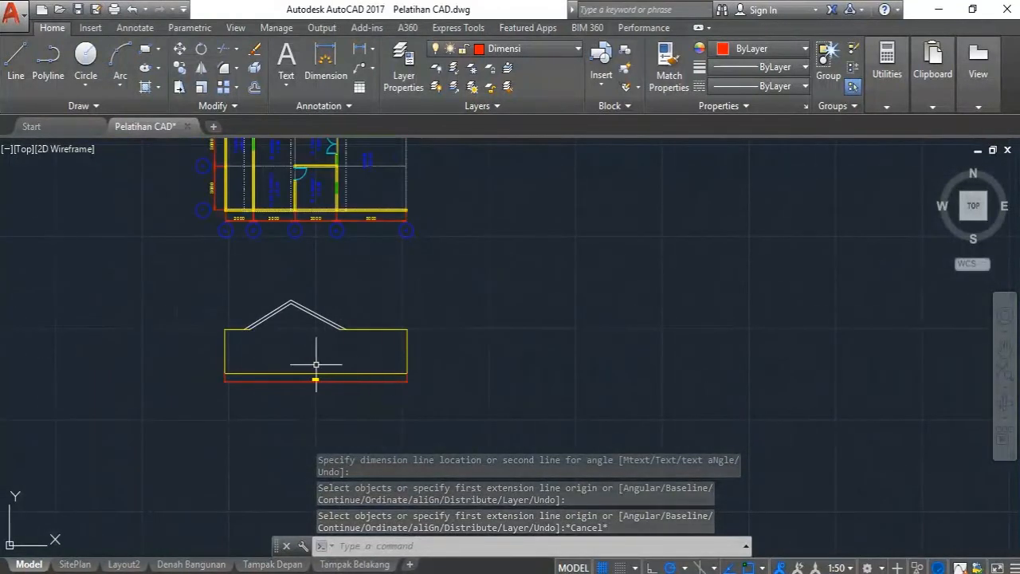
scroll(334, 343, "up", 2)
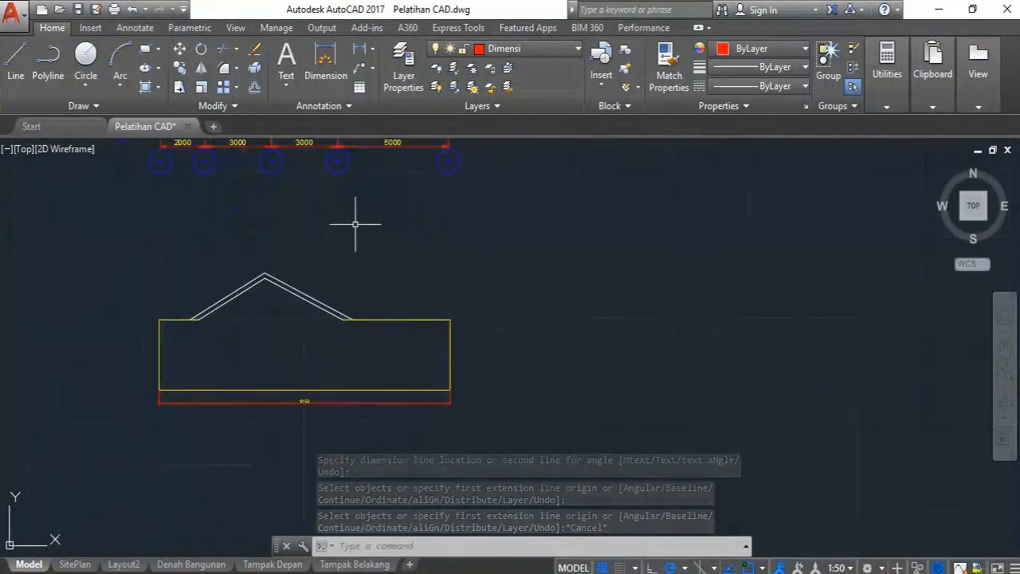
left_click(324, 390)
scroll(140, 391, "up", 2)
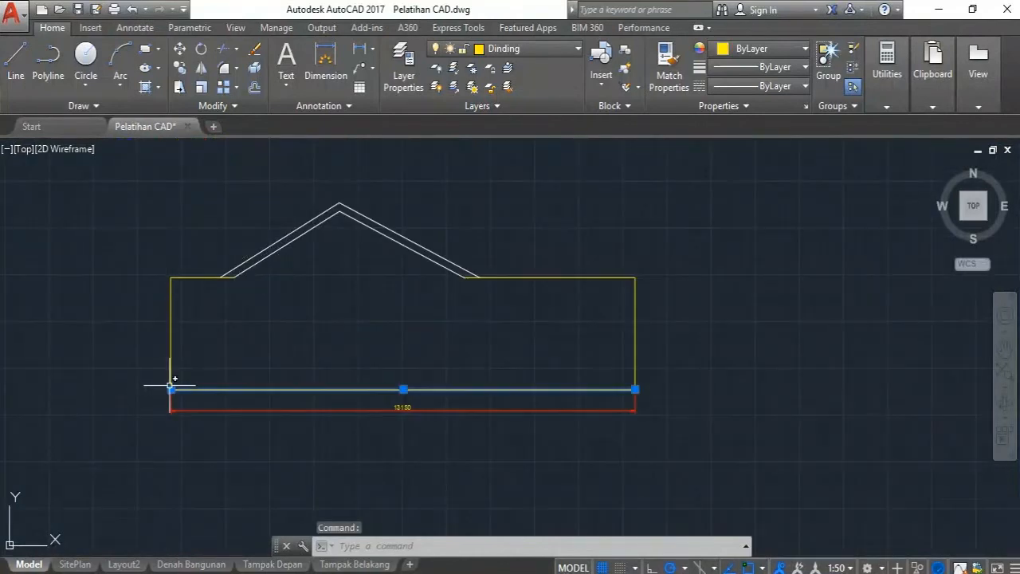
left_click(170, 389)
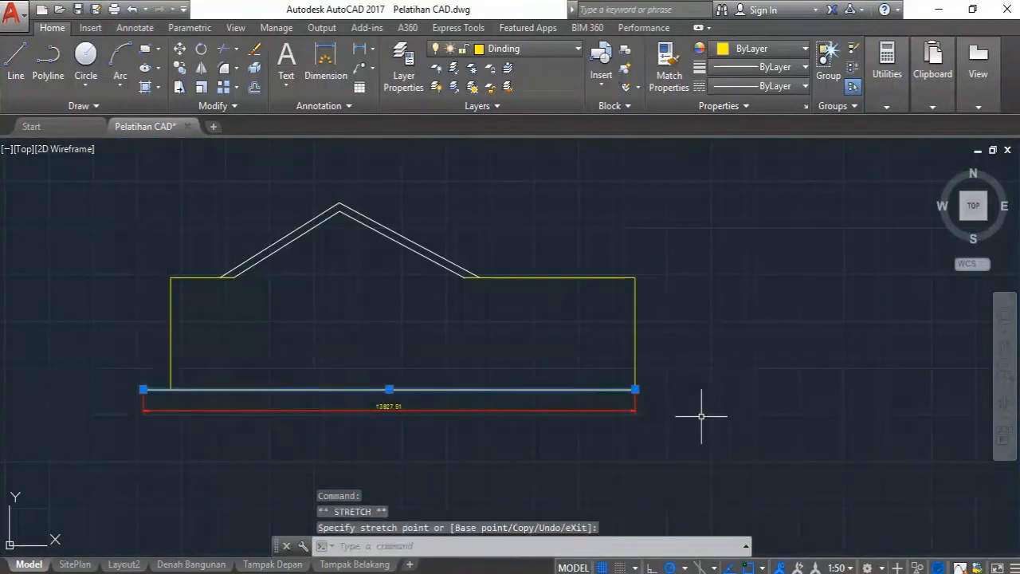
key("Escape")
key("ctrl+z")
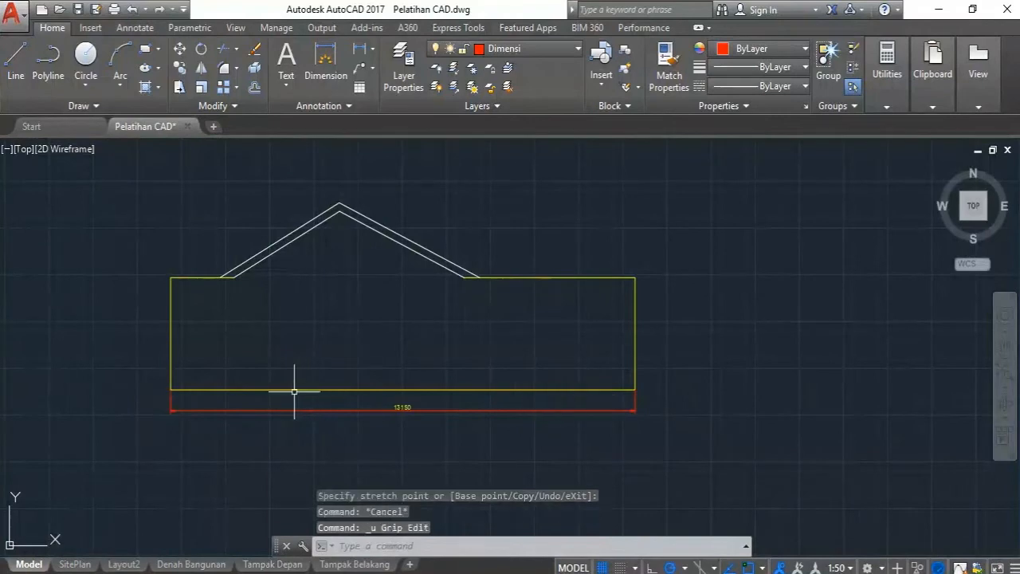
Stretch both ends of the side elevation's bottom line outward past the walls to form a ground line.
left_click(635, 389)
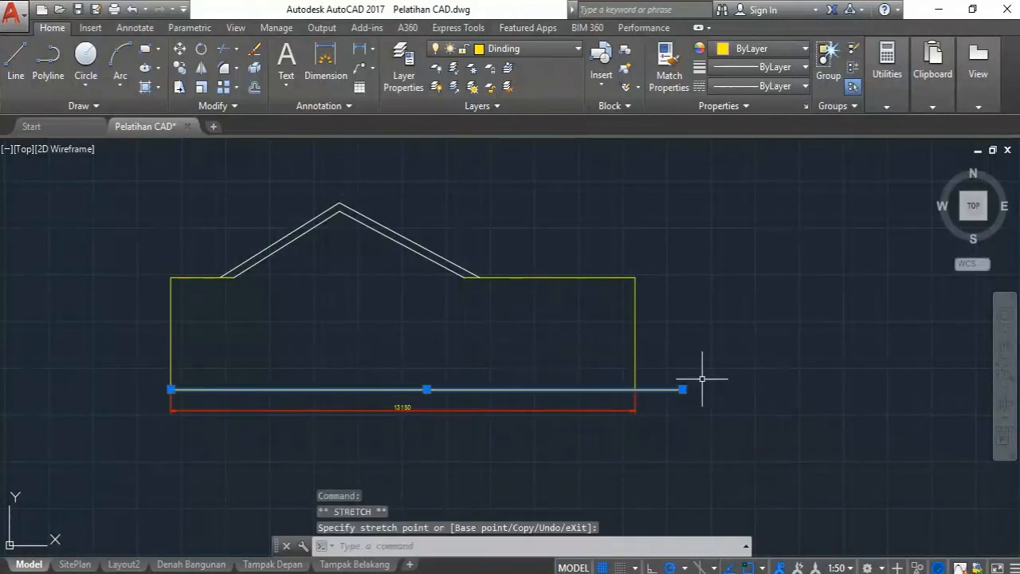
left_click(175, 384)
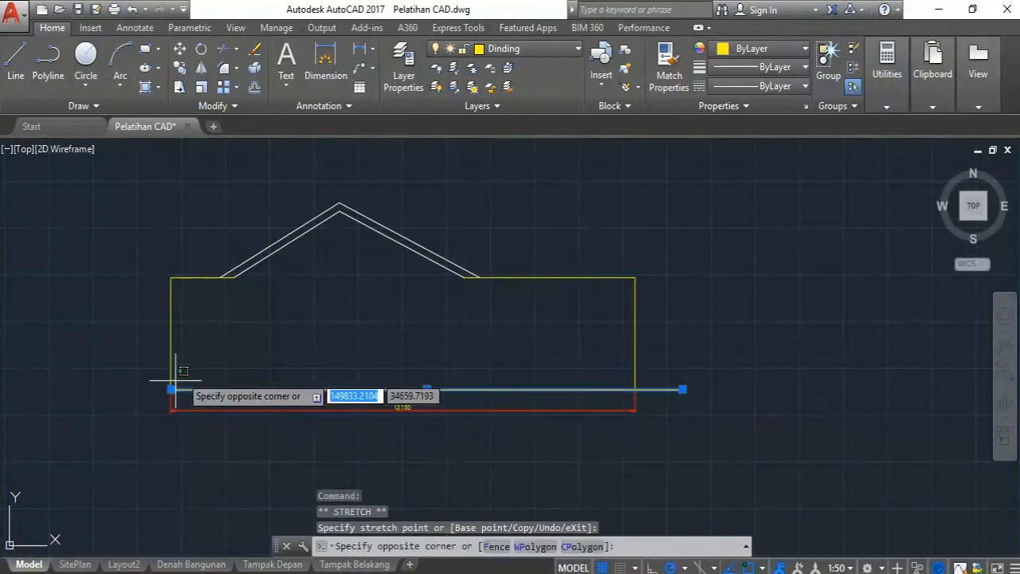
left_click(182, 373)
left_click(171, 389)
left_click(140, 389)
key("Escape")
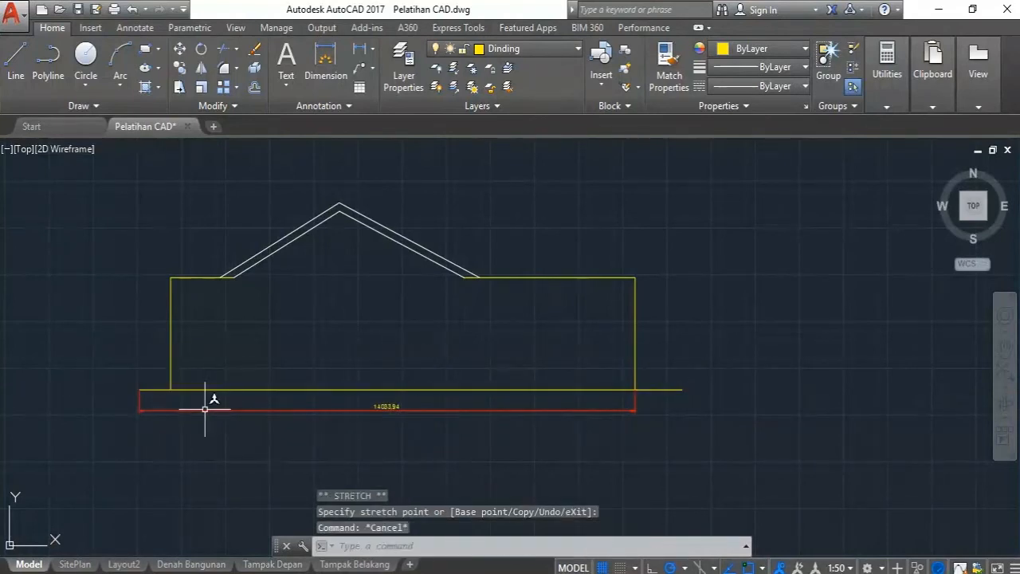
Move the width dimension's left extension line origin back to the lower-left corner of the wall.
left_click(195, 414)
left_click(154, 394)
left_click(139, 389)
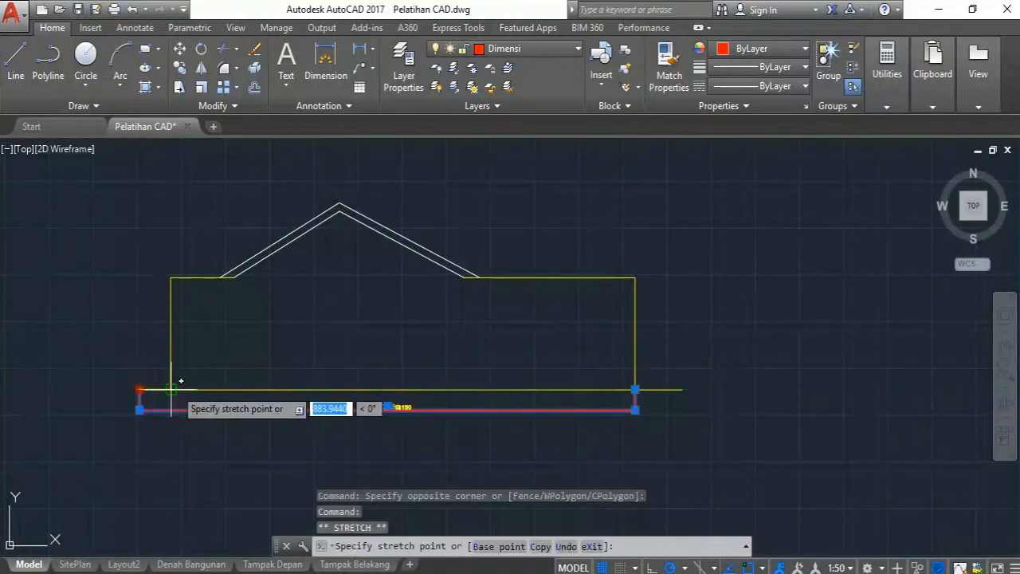
left_click(171, 389)
key("Escape")
scroll(460, 373, "down", 2)
scroll(529, 371, "up", 2)
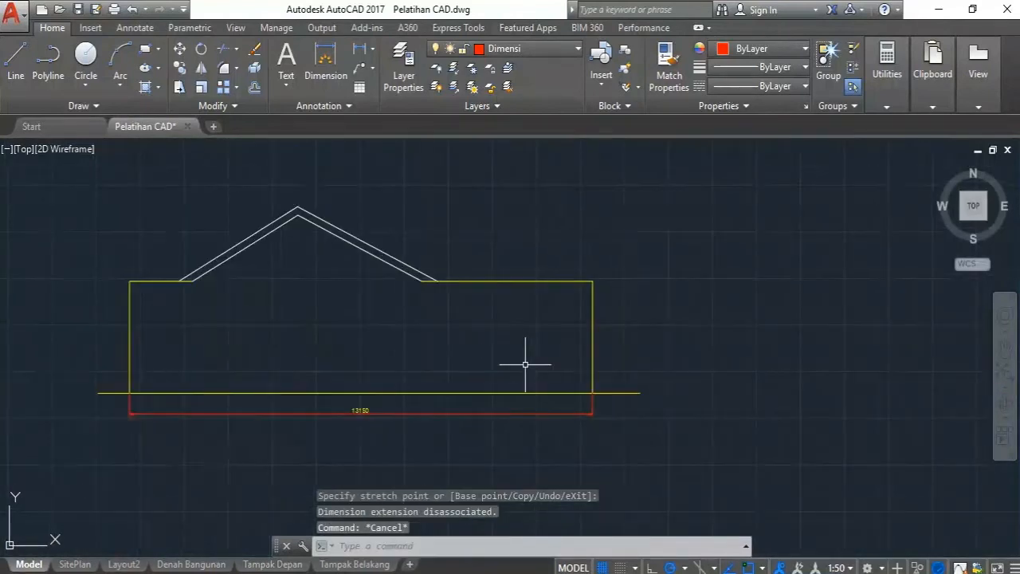
Shorten the right end of the ground line by about 540 units so its overhang roughly matches the left one.
middle_click_drag(528, 368, 458, 439)
middle_click_drag(569, 410, 543, 348)
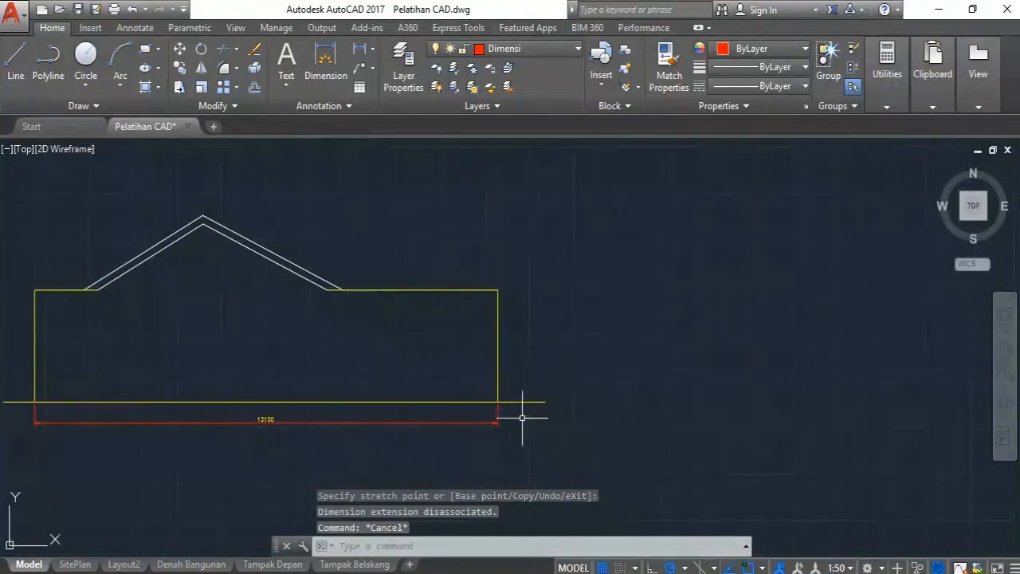
left_click(549, 412)
left_click(539, 383)
left_click(545, 402)
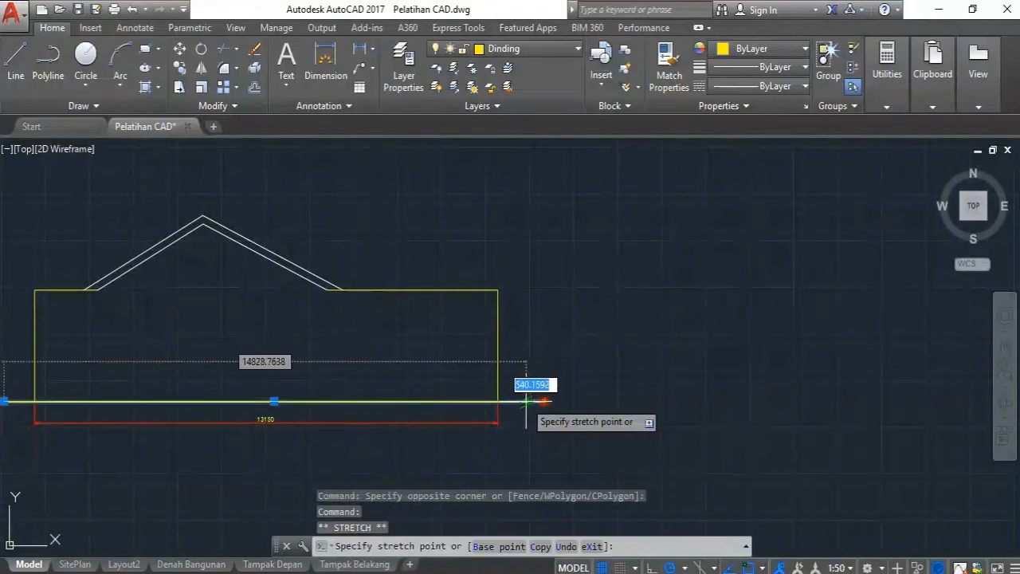
left_click(526, 400)
scroll(571, 359, "down", 2)
key("Escape")
Compare the side elevation with the floor plan above it, and examine the height dimensions and level markers on the finished elevations.
middle_click_drag(546, 347, 495, 392)
scroll(524, 371, "down", 4)
scroll(523, 372, "up", 4)
scroll(495, 394, "down", 2)
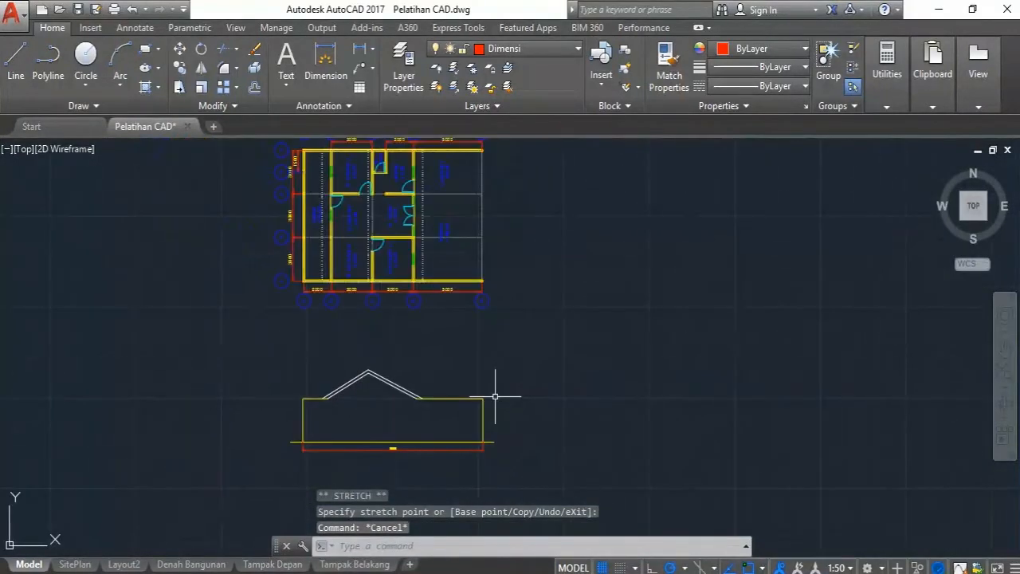
scroll(519, 279, "up", 2)
scroll(523, 294, "down", 2)
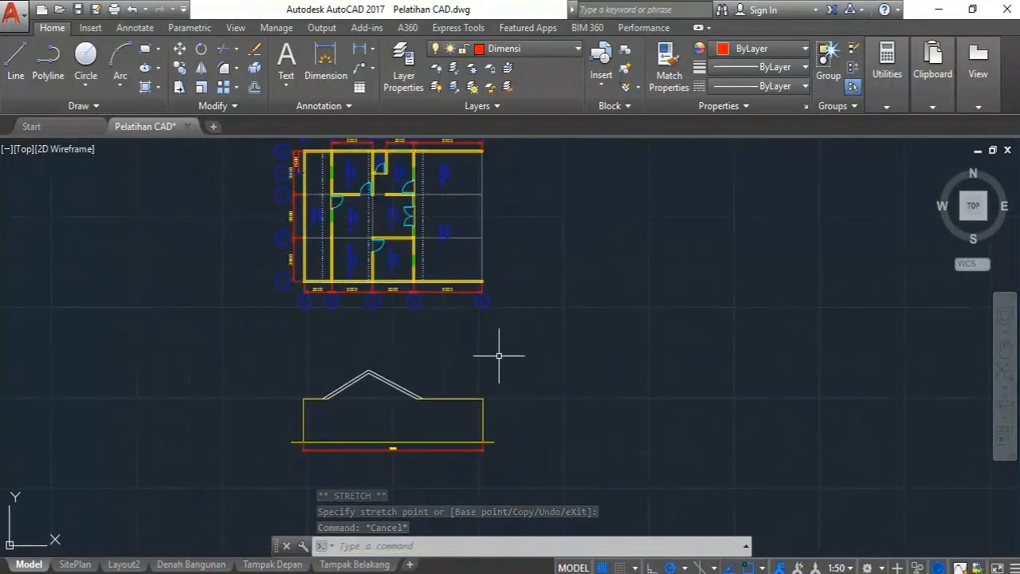
scroll(494, 459, "up", 4)
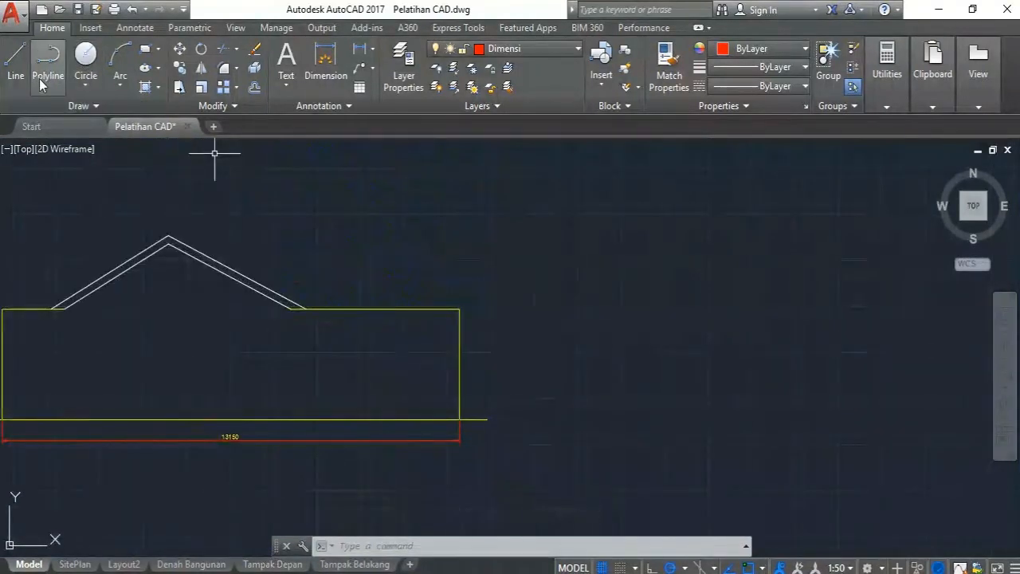
key("Escape")
key("Escape")
scroll(394, 401, "down", 5)
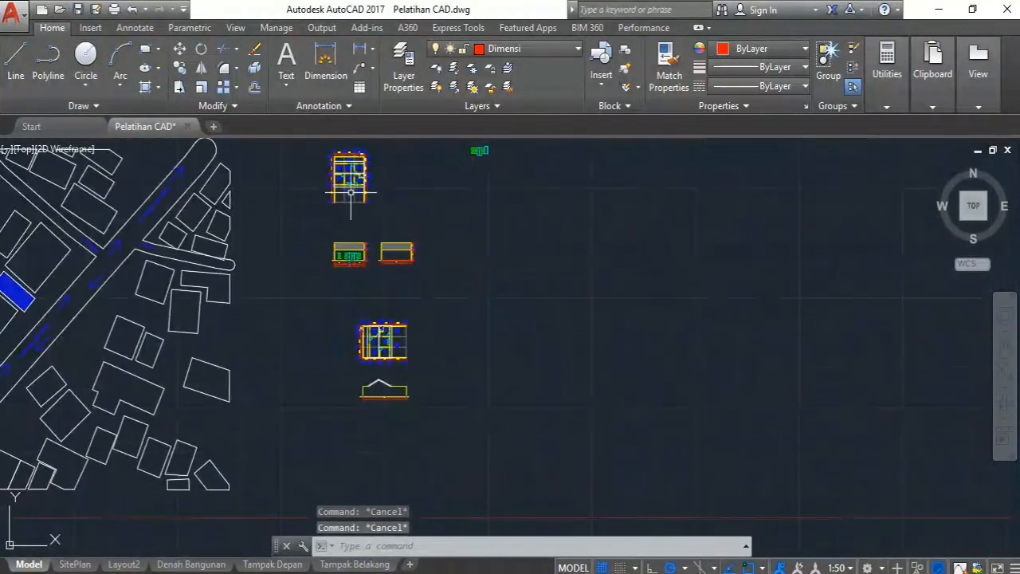
scroll(365, 239, "up", 8)
scroll(335, 238, "up", 2)
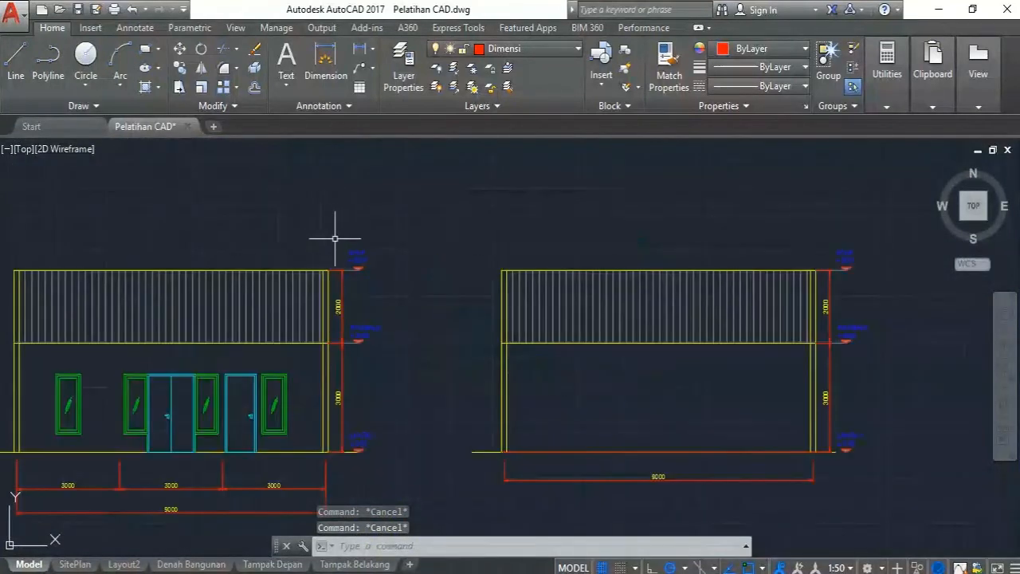
scroll(334, 237, "down", 2)
scroll(369, 408, "up", 2)
left_click(357, 435)
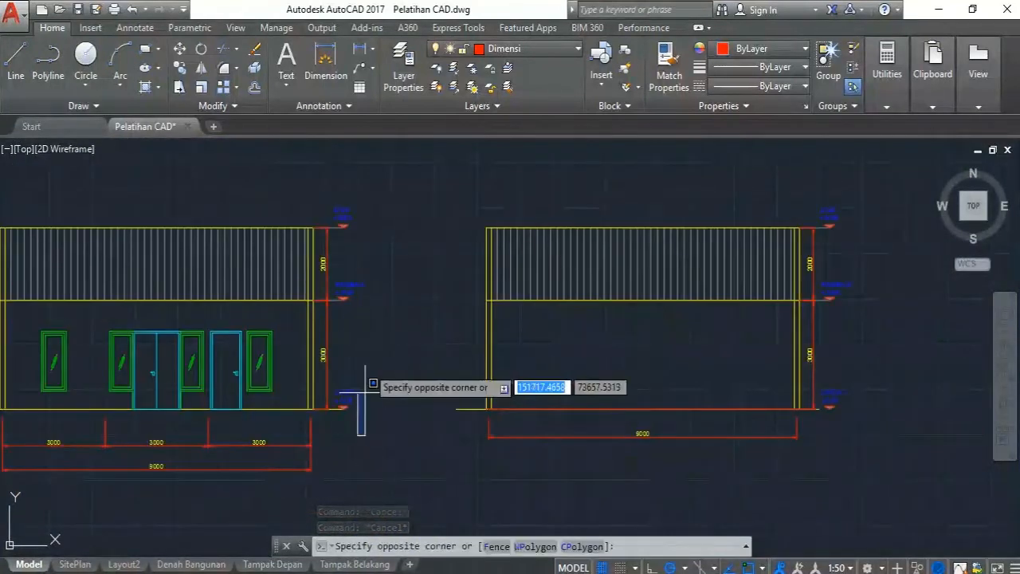
left_click(325, 199)
key("Escape")
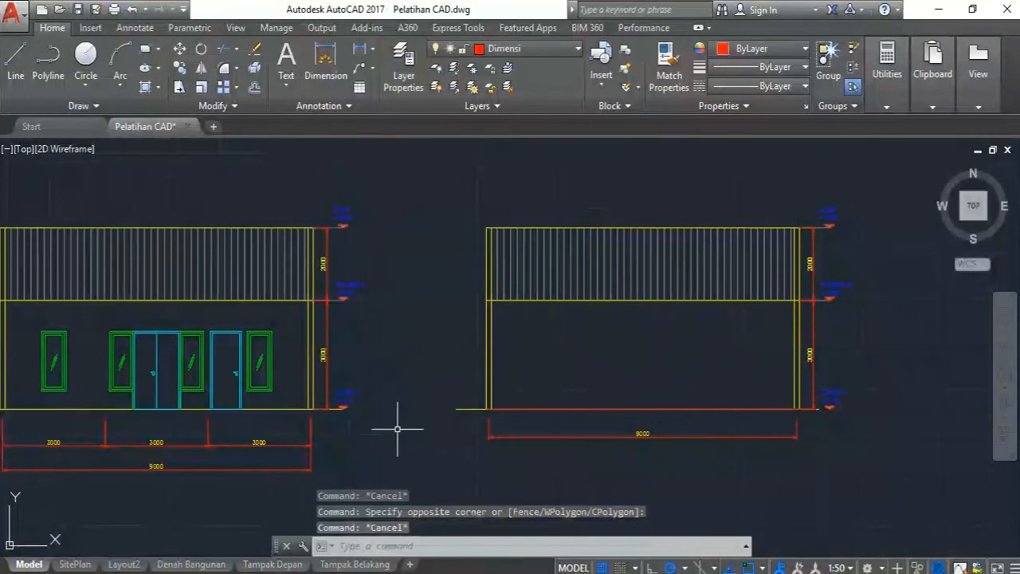
Copy the front elevation's height dimensions and level markers to the right end of the side elevation, aligning the LANTAI 1 marker with the ground line.
left_click(396, 431)
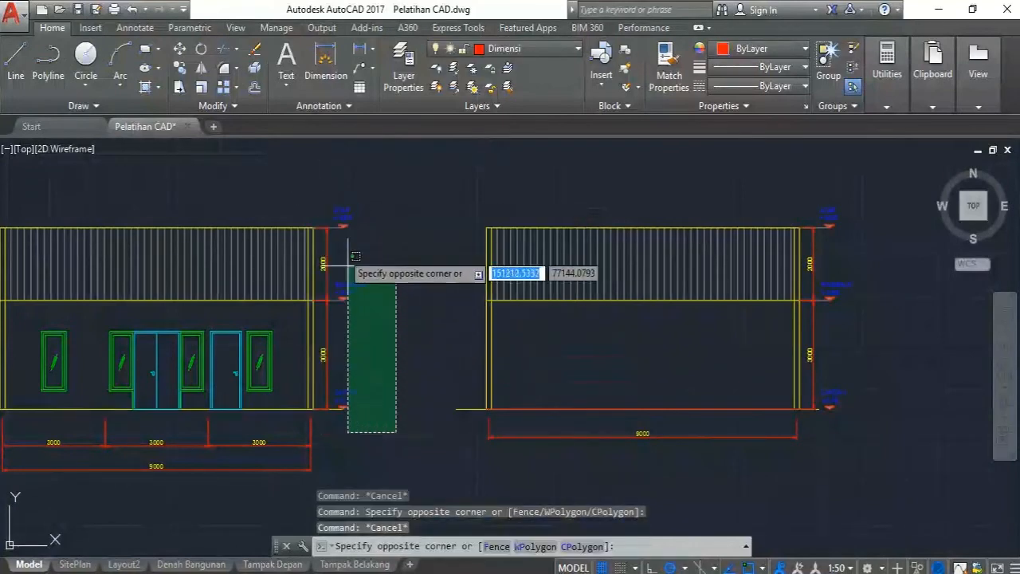
left_click(323, 202)
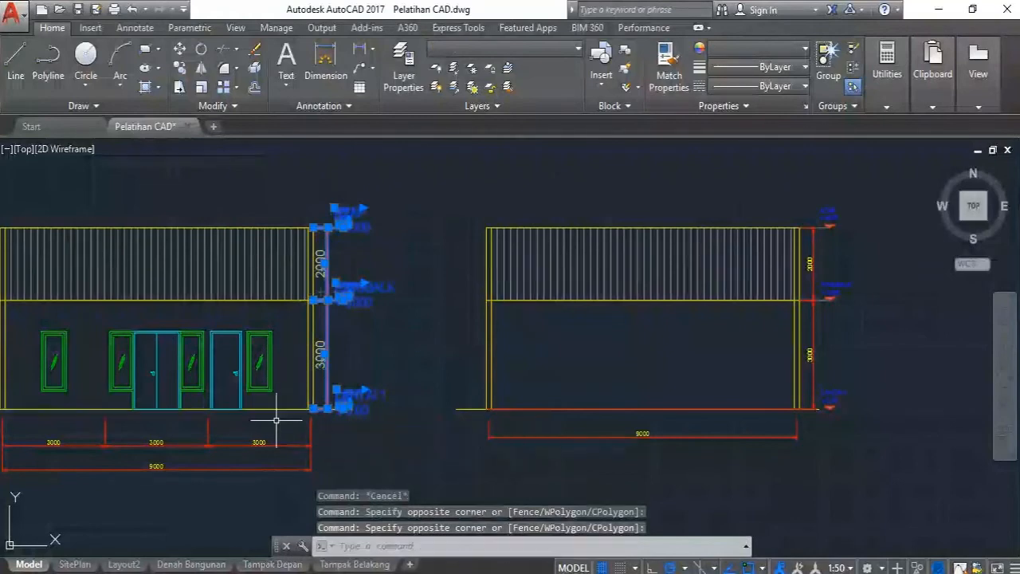
left_click(180, 70)
scroll(269, 325, "up", 5)
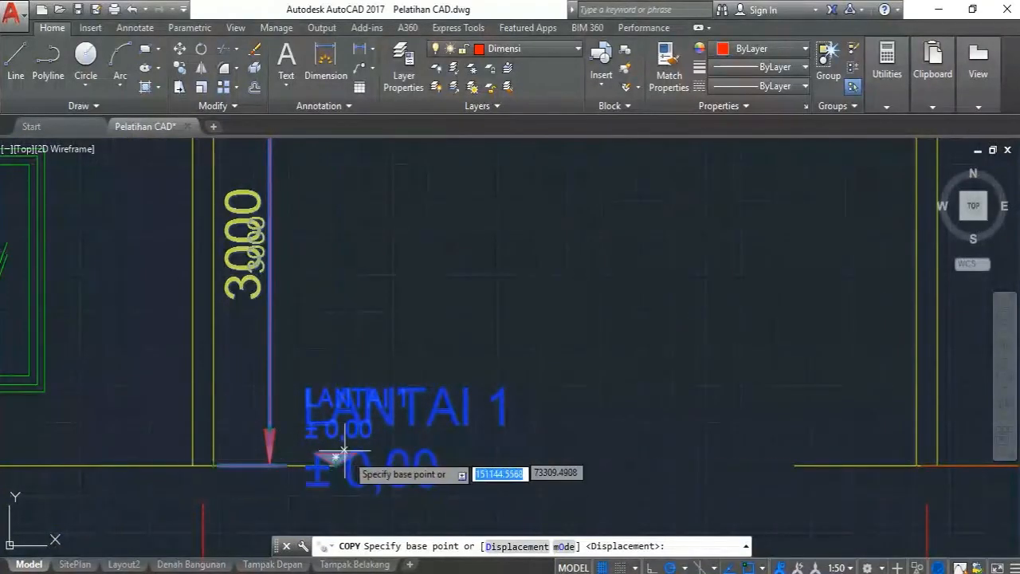
left_click(336, 456)
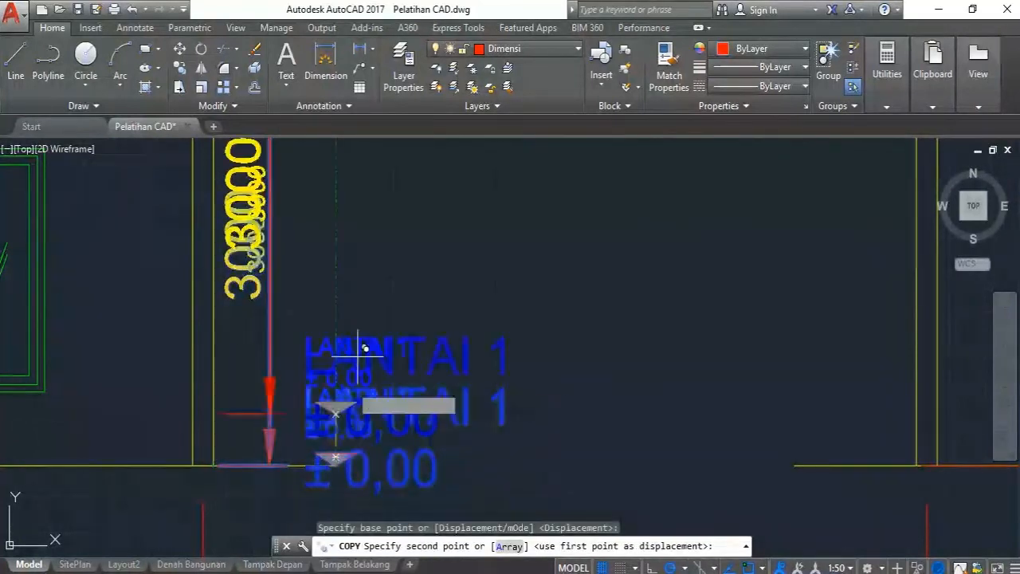
scroll(364, 278, "down", 14)
middle_click_drag(423, 400, 396, 291)
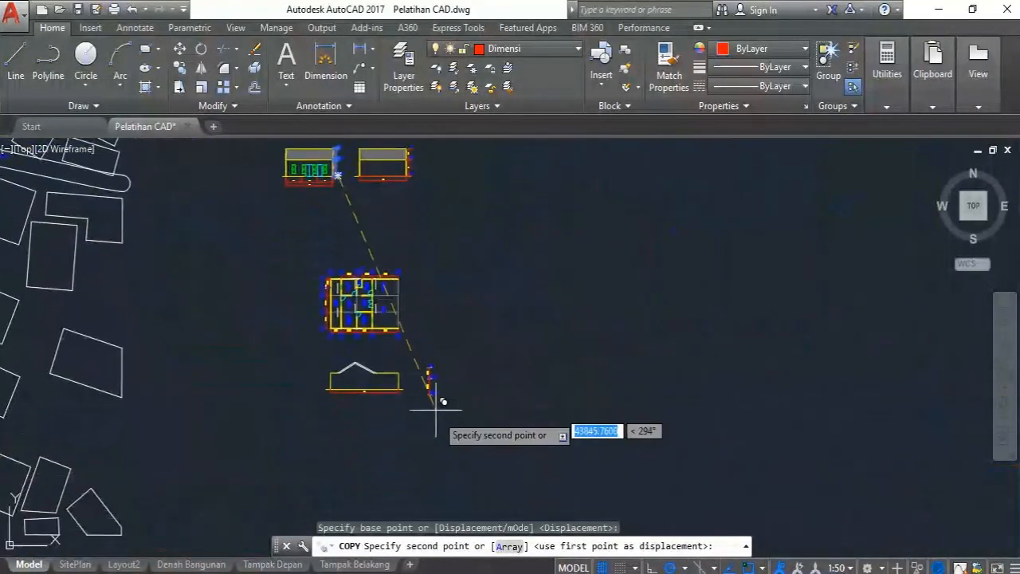
scroll(430, 398, "up", 10)
scroll(390, 438, "down", 3)
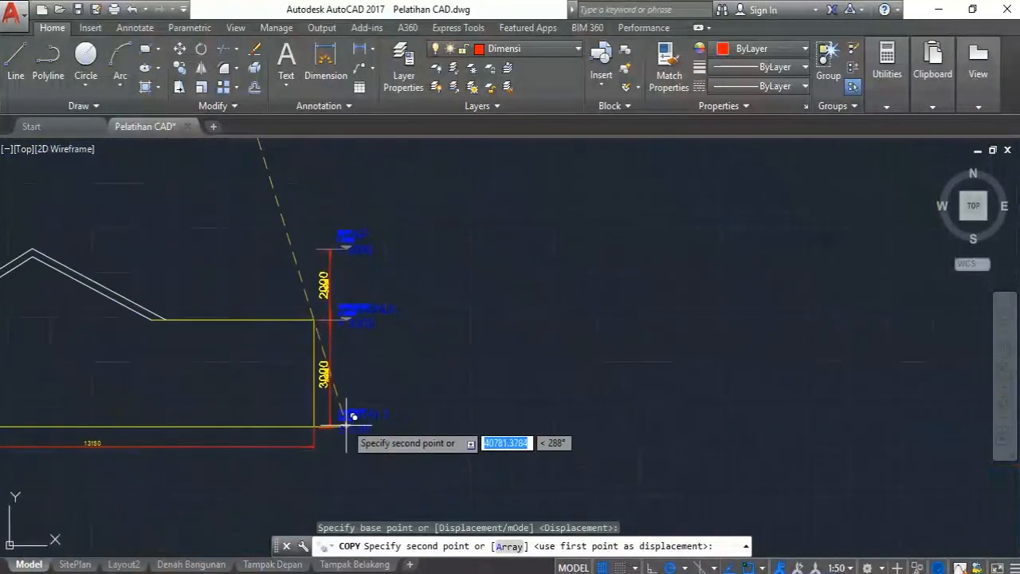
left_click(347, 416)
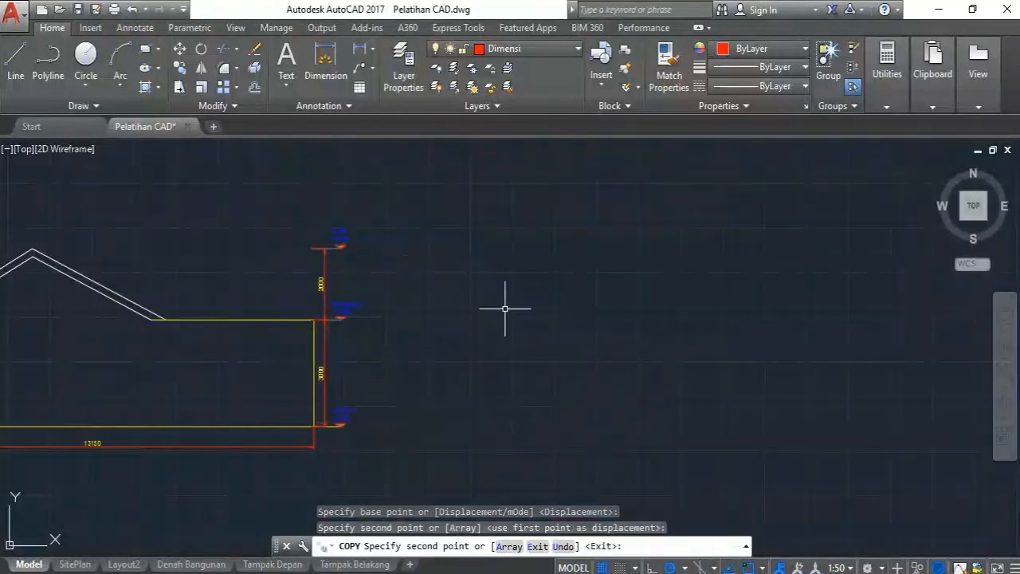
key("Return")
Try stretching the ATAP level line's left end to the gable ridge, and undo the stretch.
scroll(440, 291, "down", 2)
scroll(381, 273, "up", 5)
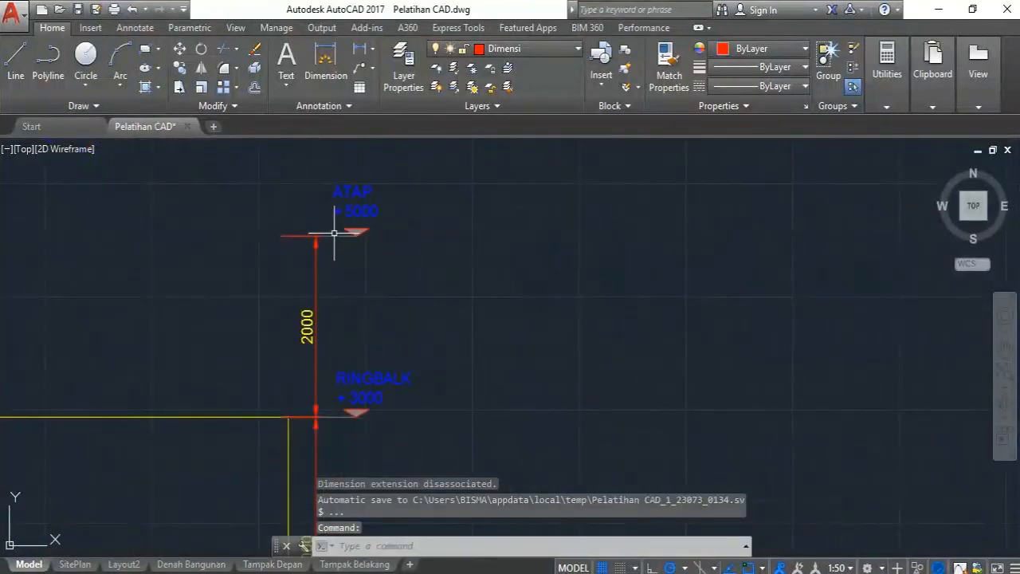
left_click(335, 235)
scroll(311, 250, "down", 5)
key("Escape")
middle_click_drag(301, 281, 439, 272)
middle_click_drag(414, 313, 422, 318)
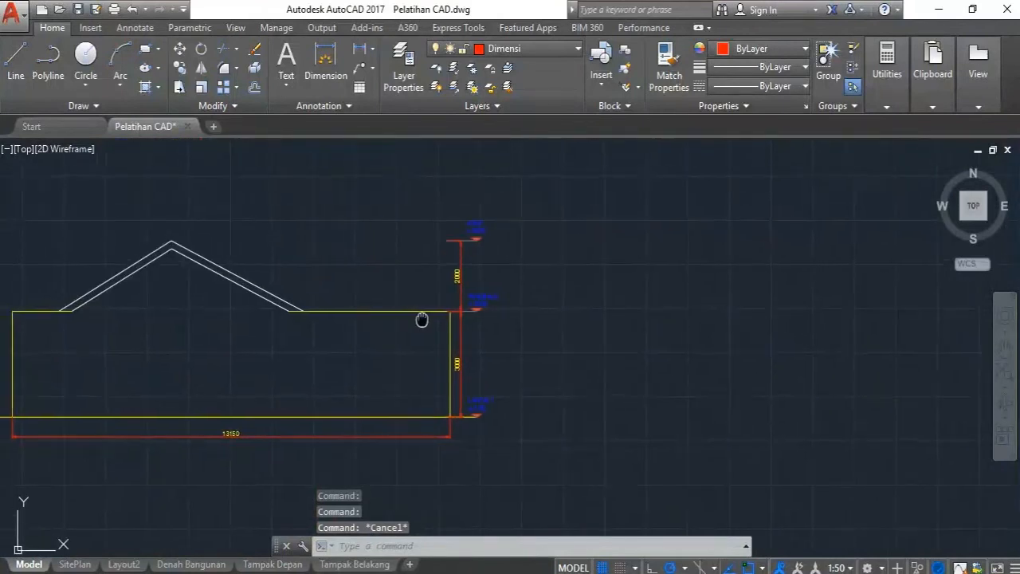
scroll(542, 278, "up", 2)
scroll(452, 296, "down", 2)
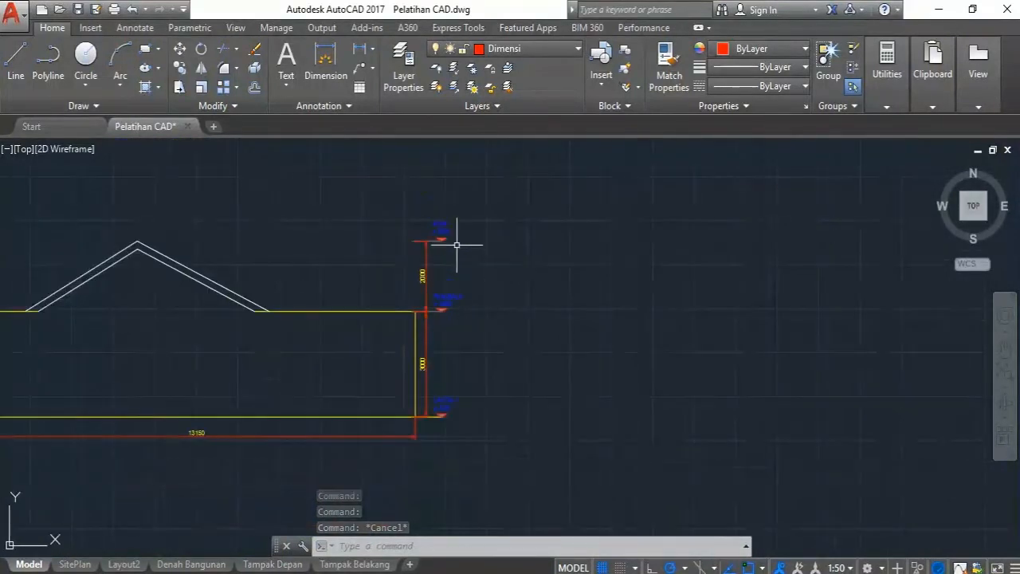
scroll(414, 227, "up", 2)
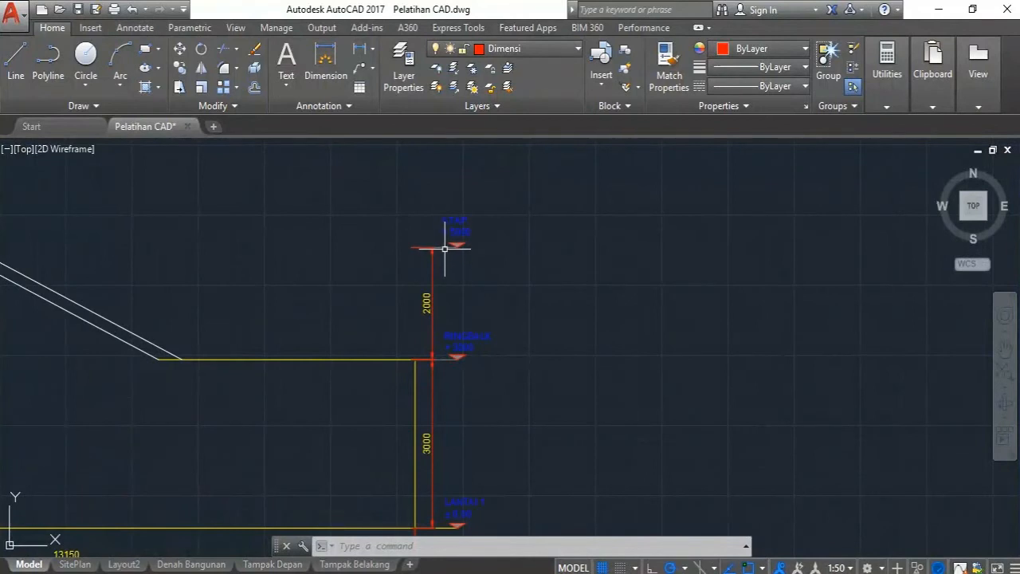
scroll(446, 250, "down", 2)
middle_click_drag(432, 263, 569, 254)
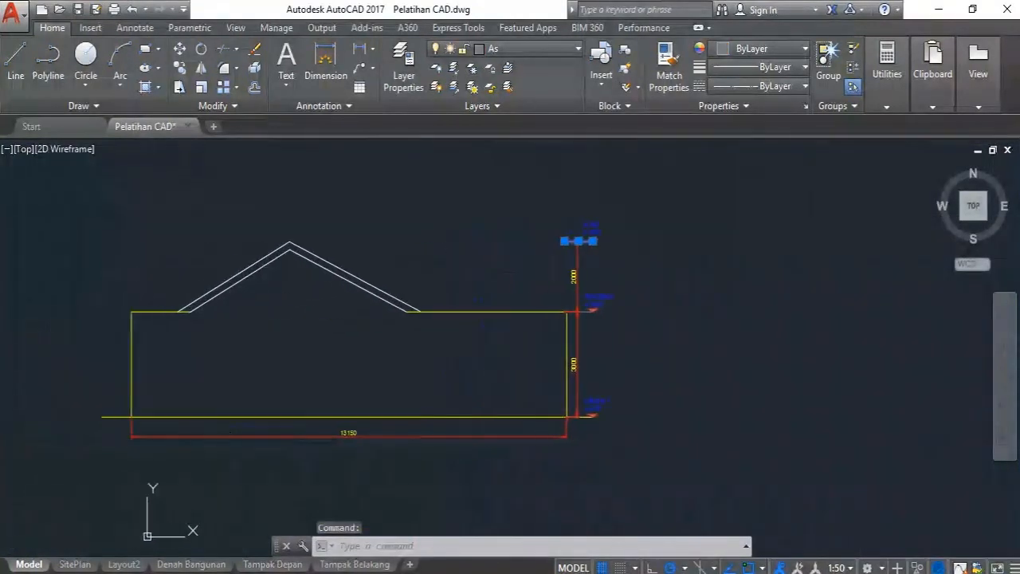
left_click(565, 240)
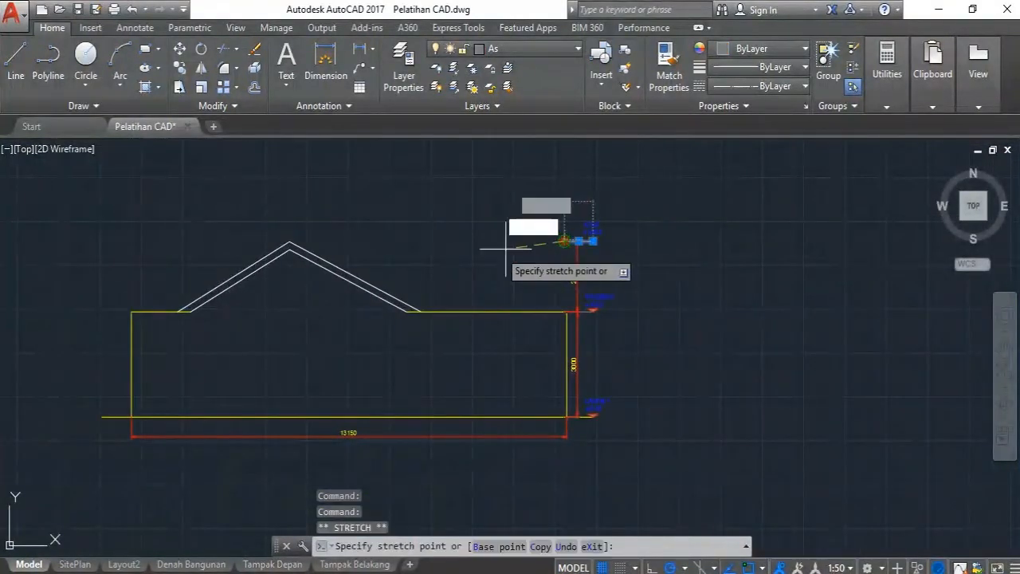
left_click(291, 240)
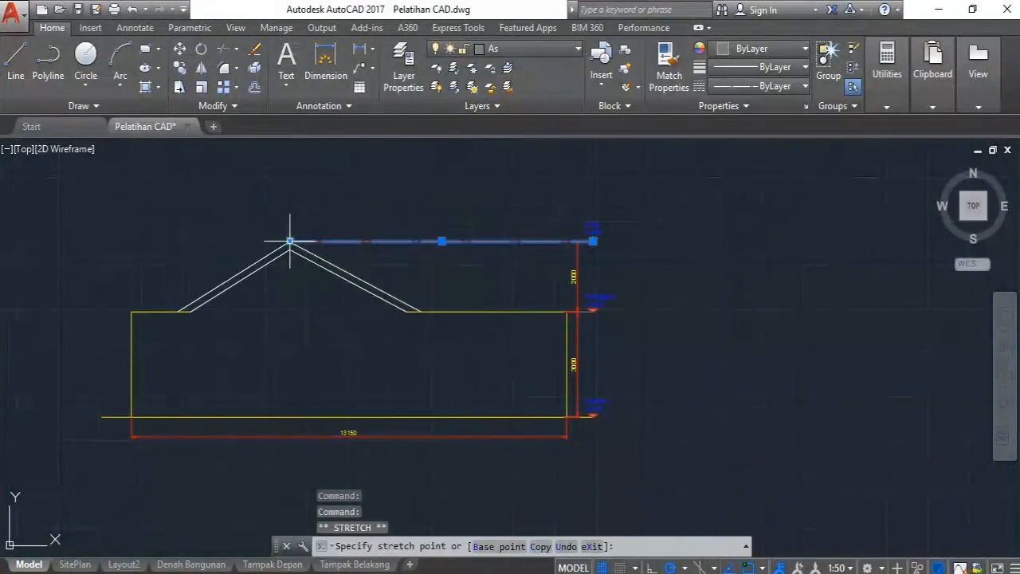
key("Escape")
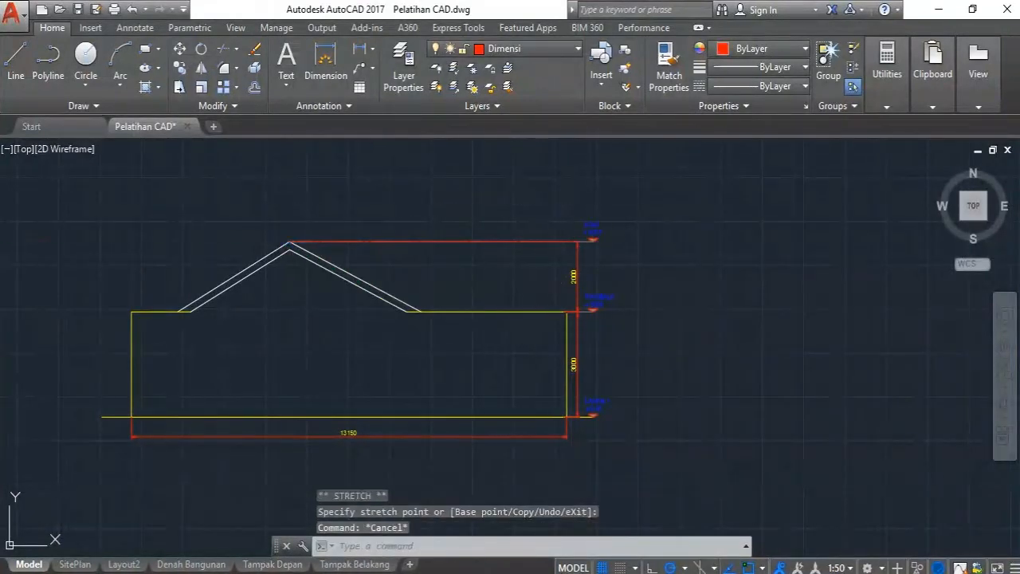
key("ctrl+z")
Stretch the left end of the ATAP level line to the side elevation's gable ridge.
scroll(581, 239, "up", 4)
left_click(586, 224)
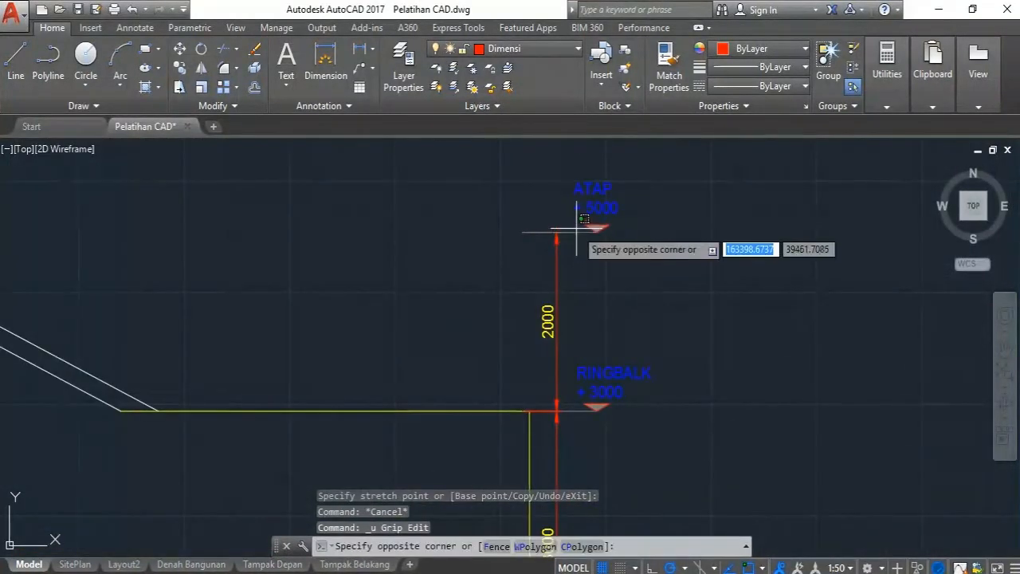
left_click(512, 230)
left_click(523, 231)
scroll(523, 232, "down", 4)
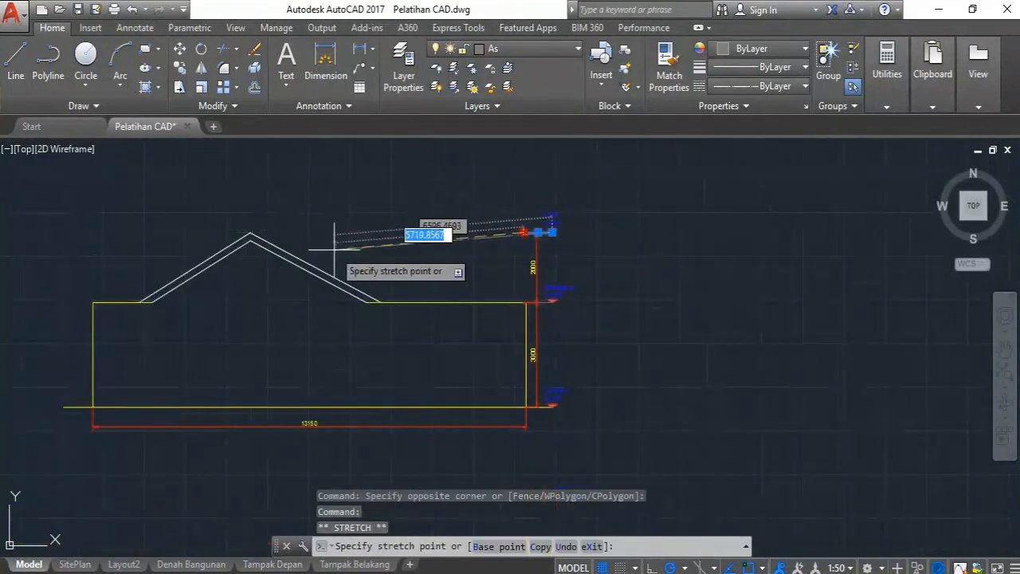
key("Escape")
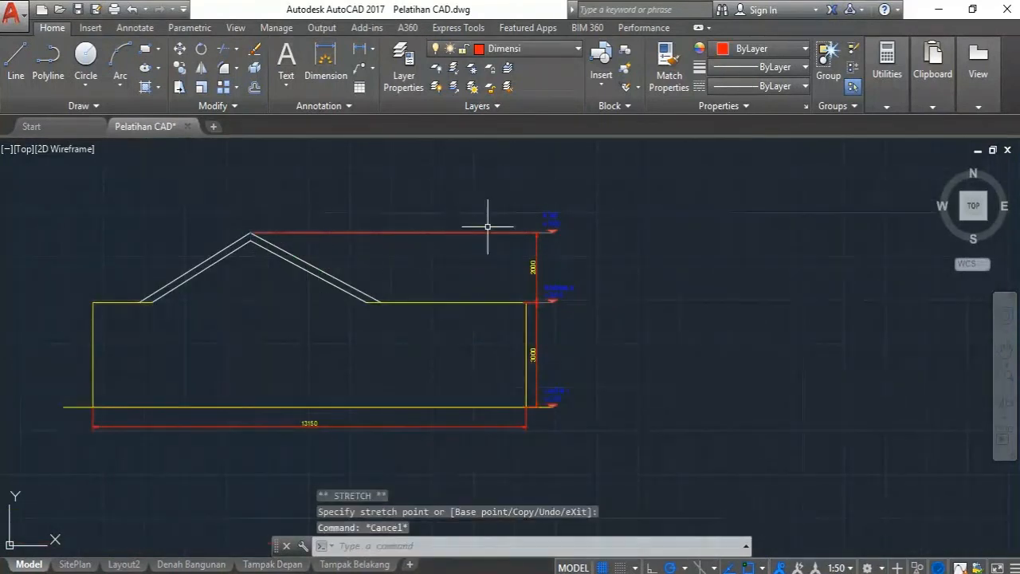
Move the roof height dimension's upper extension line origin from the gable ridge back to just above the right wall.
scroll(552, 235, "up", 4)
left_click(580, 281)
scroll(470, 277, "down", 2)
left_click(320, 260)
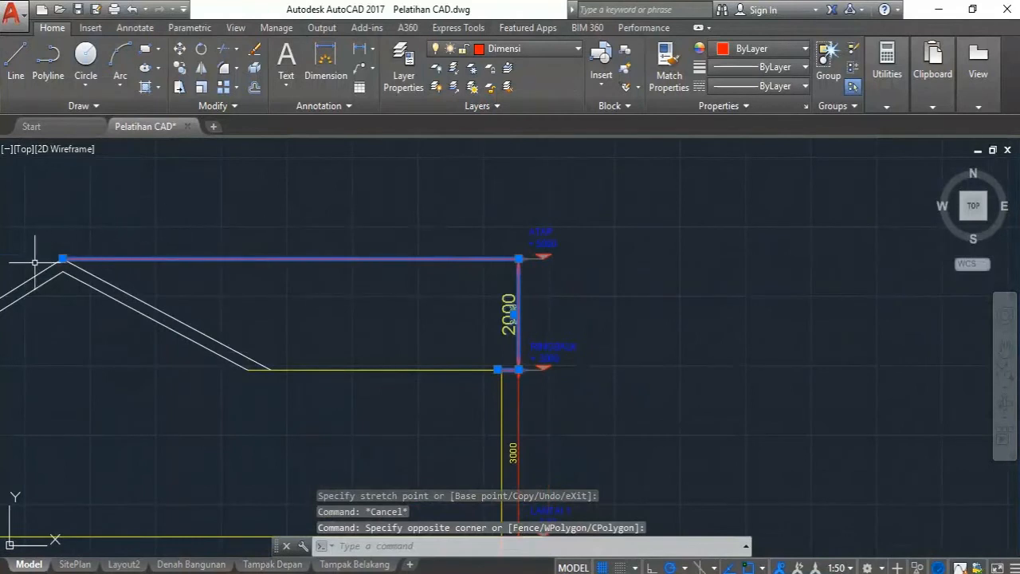
left_click(63, 257)
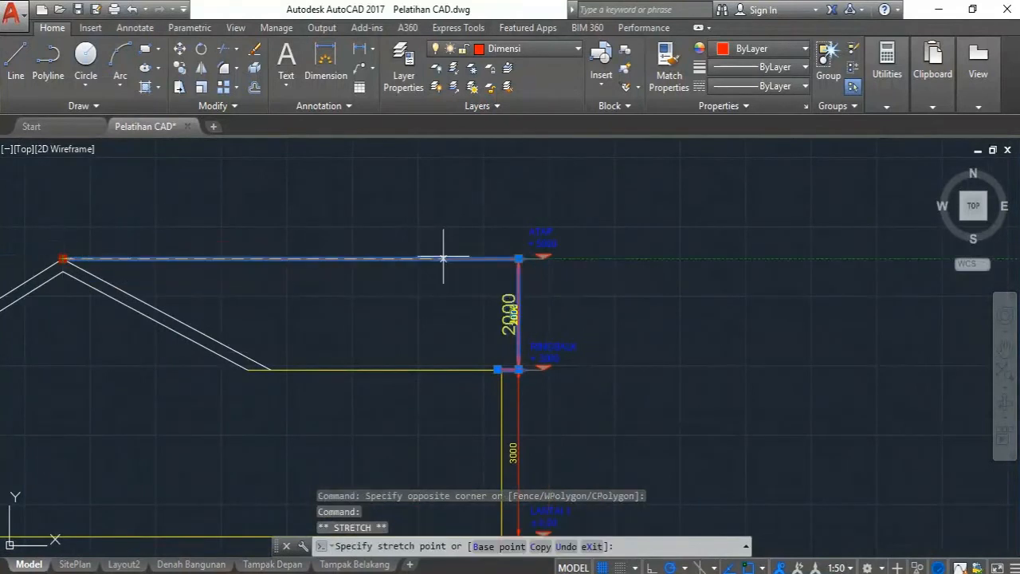
left_click(501, 257)
key("Escape")
Examine the ridge level line, roof height dimension and level markers along the side elevation's right side.
scroll(588, 228, "down", 3)
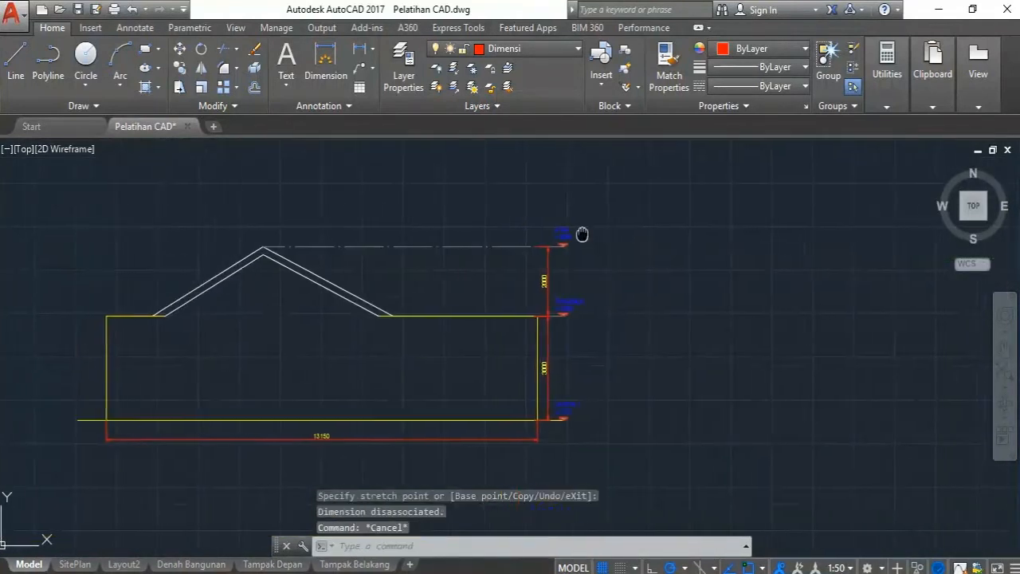
scroll(521, 253, "up", 2)
scroll(433, 253, "down", 2)
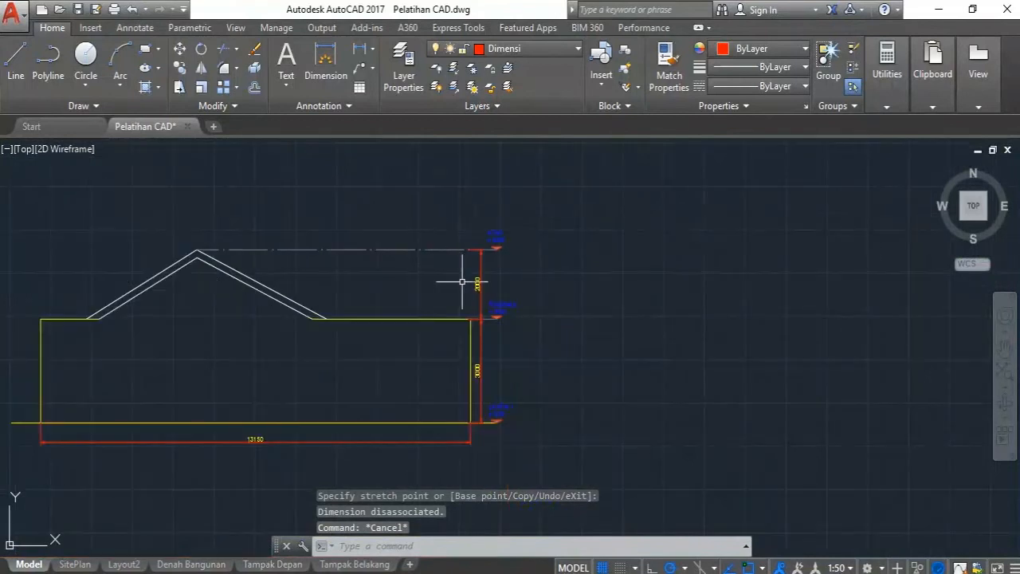
scroll(462, 282, "up", 1)
scroll(470, 202, "up", 2)
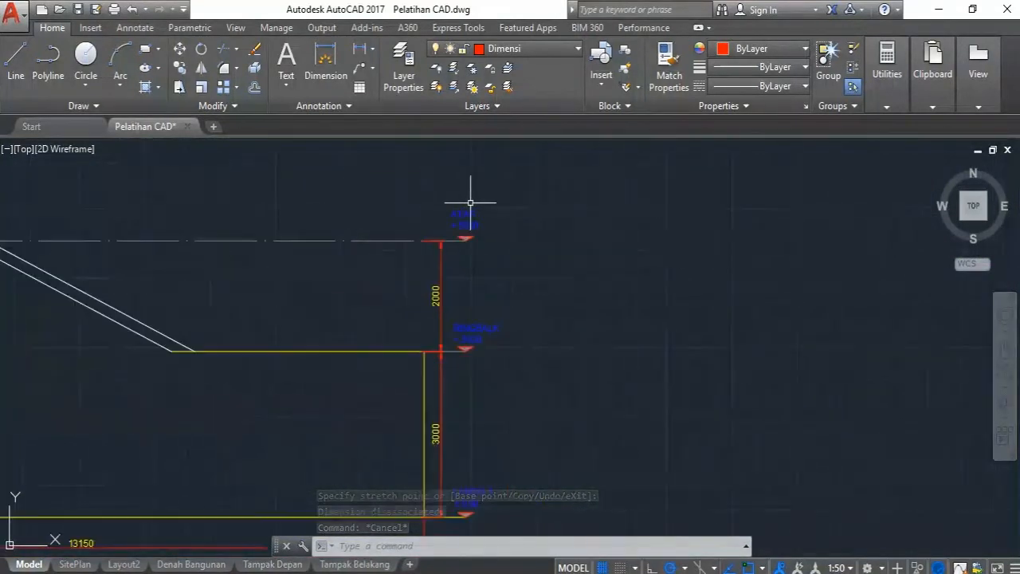
middle_click_drag(389, 261, 498, 252)
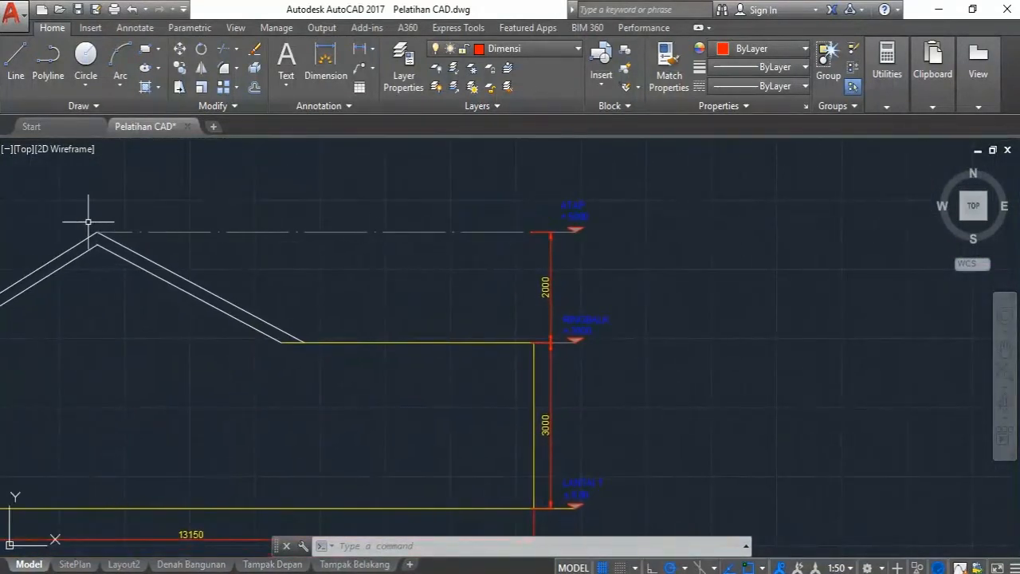
scroll(505, 255, "down", 2)
scroll(549, 284, "up", 2)
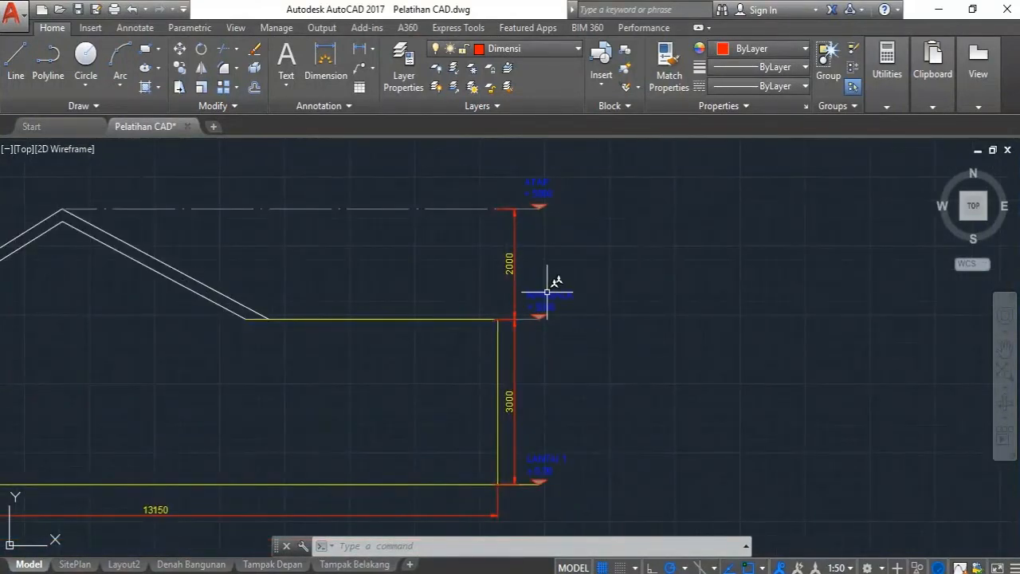
Replace RINGBALK with DINDING in the text of the + 3000 level marker.
scroll(546, 292, "up", 2)
left_click(544, 296)
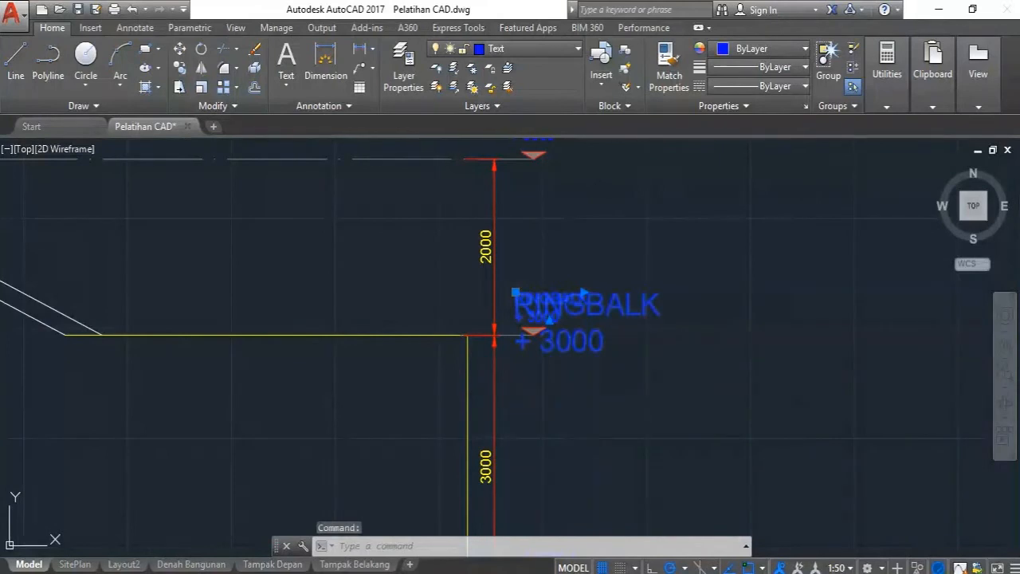
double_click(531, 294)
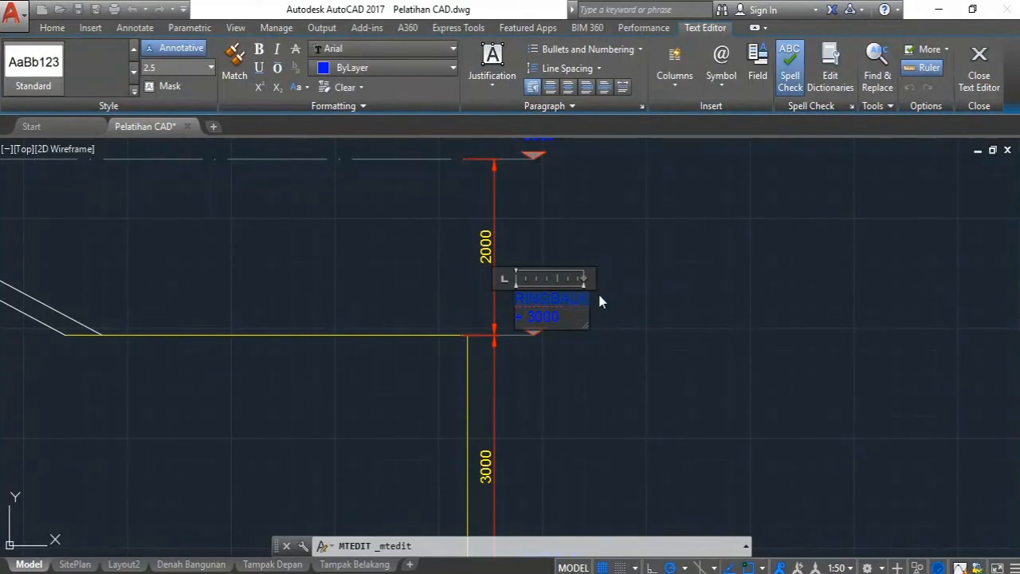
type("DINDING")
left_click(599, 295)
scroll(454, 330, "down", 2)
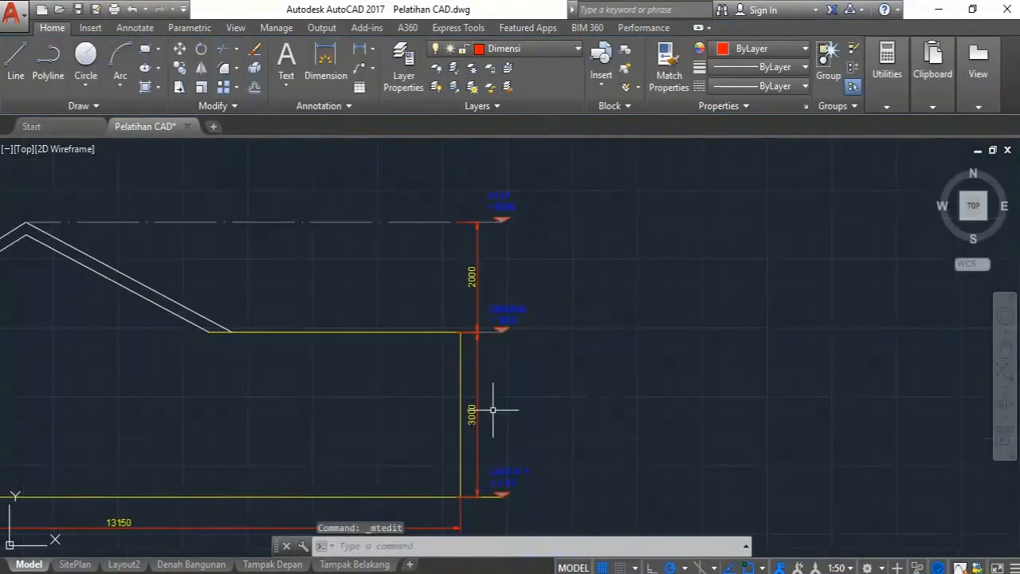
Examine the LANTAI 1 marker at the ground line and the whole side elevation below the floor plan.
middle_click_drag(492, 409, 521, 322)
scroll(519, 423, "up", 2)
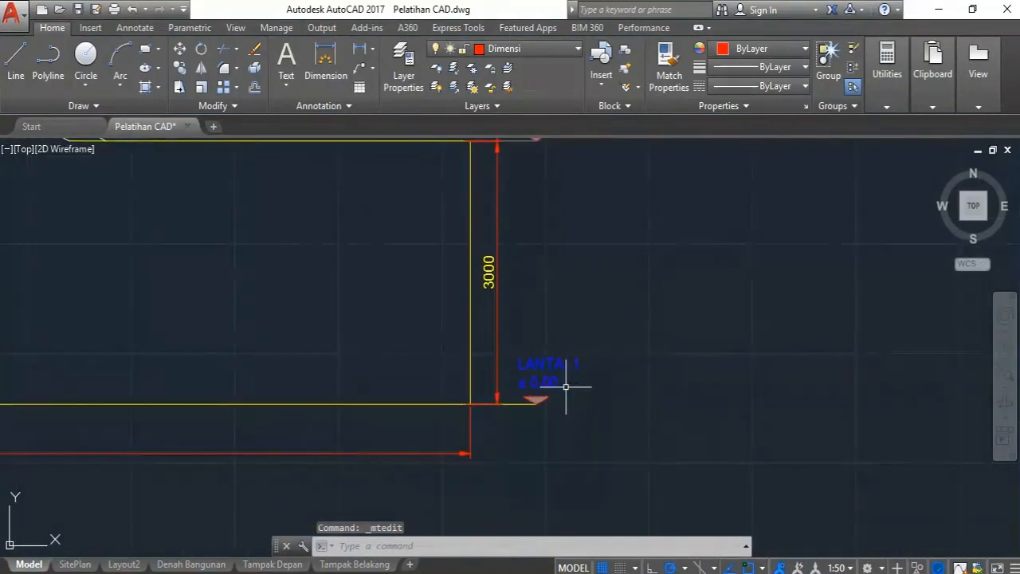
scroll(562, 374, "down", 2)
scroll(558, 395, "up", 3)
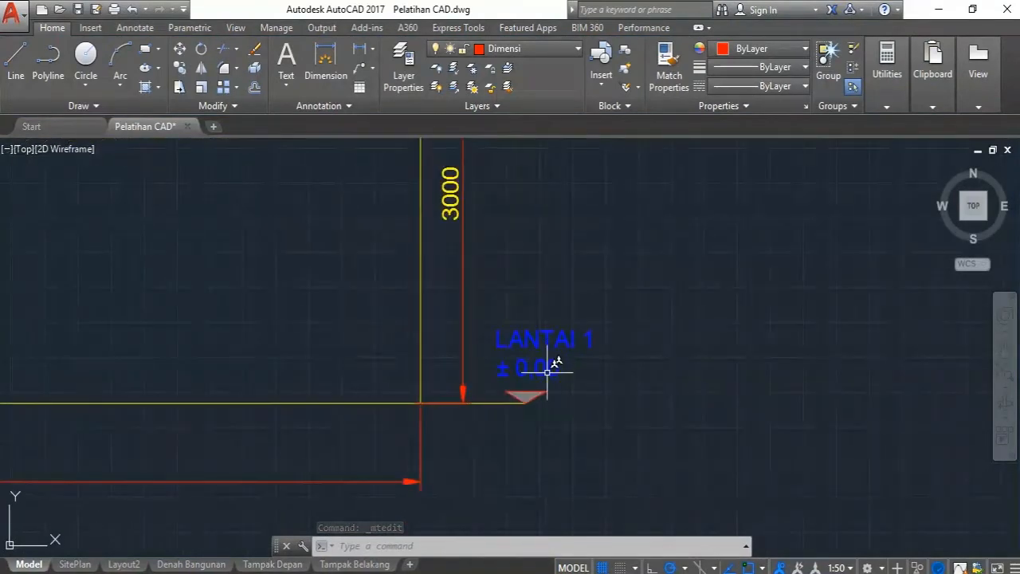
scroll(550, 371, "up", 3)
scroll(562, 371, "down", 6)
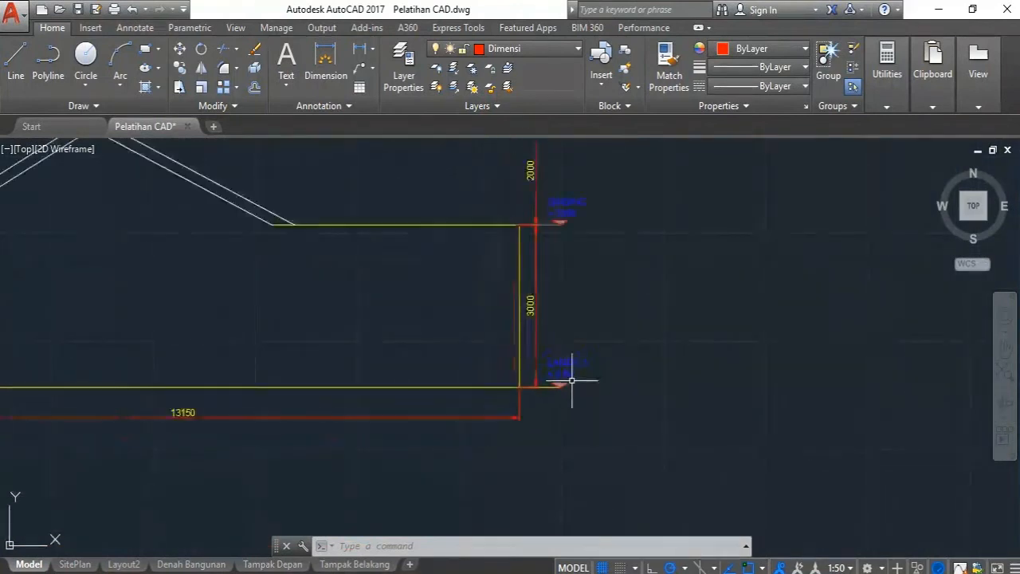
scroll(571, 380, "down", 2)
middle_click_drag(587, 326, 553, 359)
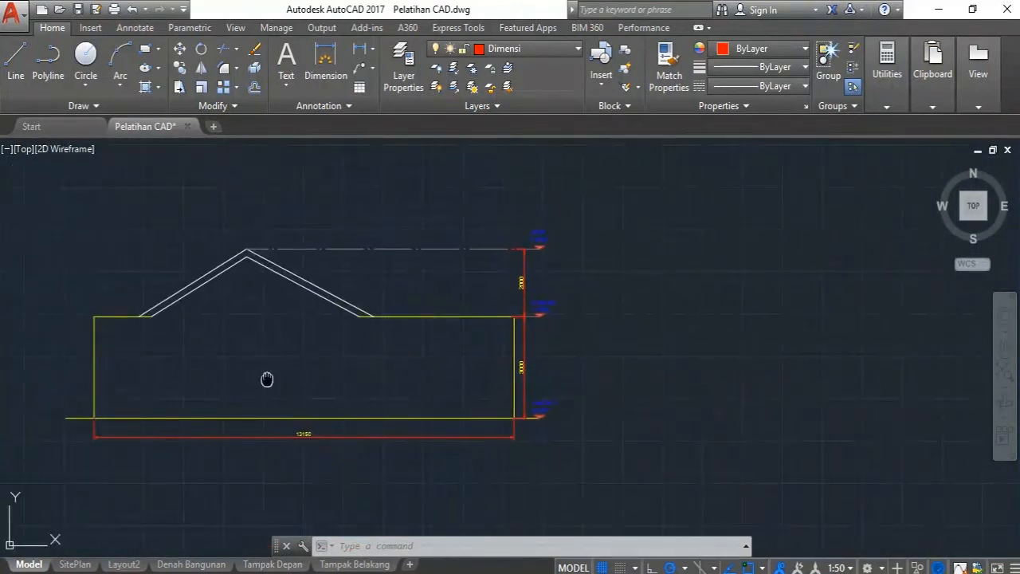
middle_click_drag(267, 379, 397, 363)
mouse_move(619, 281)
middle_mouse_down()
mouse_move(551, 268)
mouse_move(510, 286)
middle_mouse_up()
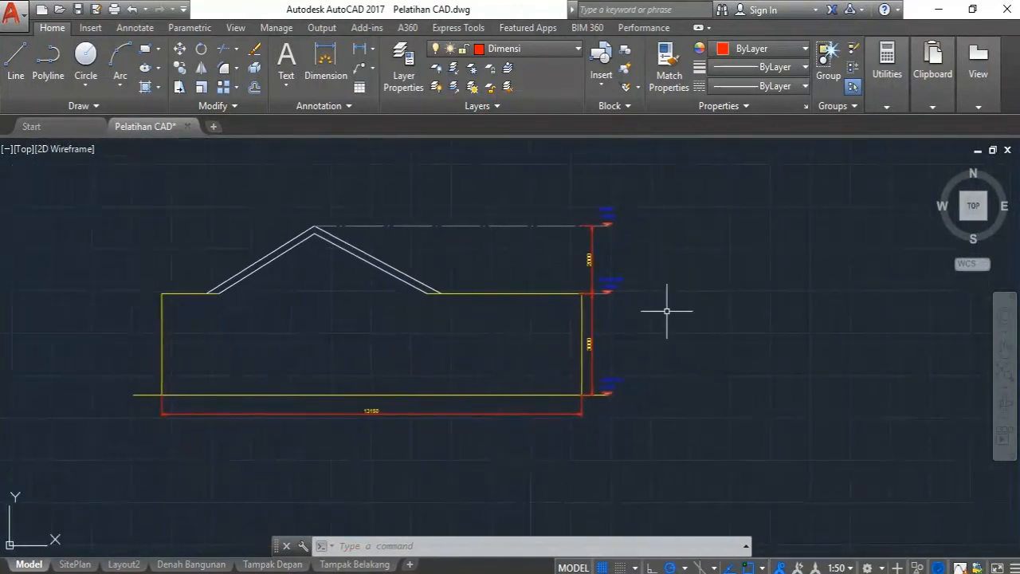
middle_click_drag(672, 348, 516, 345)
scroll(459, 323, "down", 2)
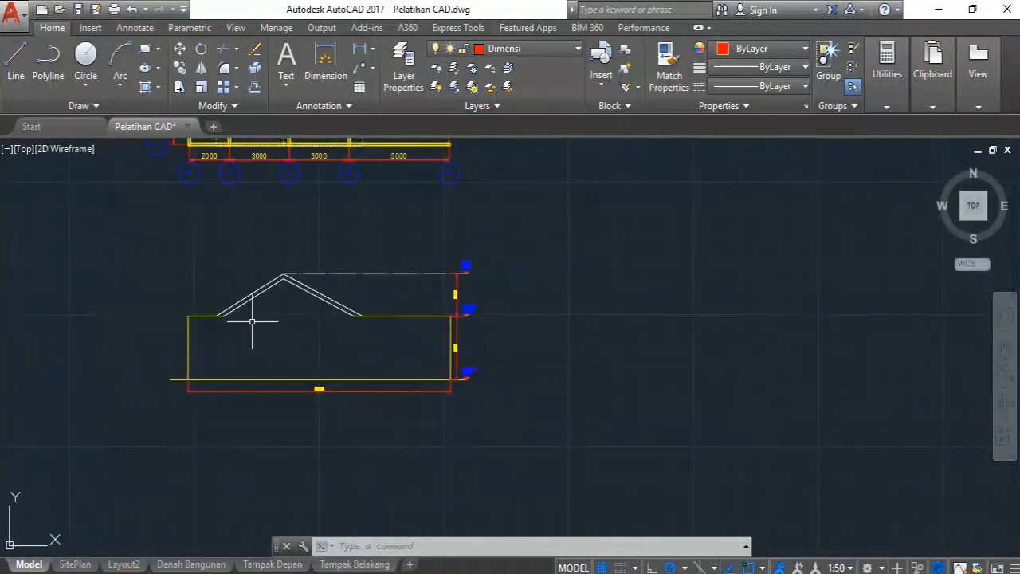
scroll(259, 328, "up", 2)
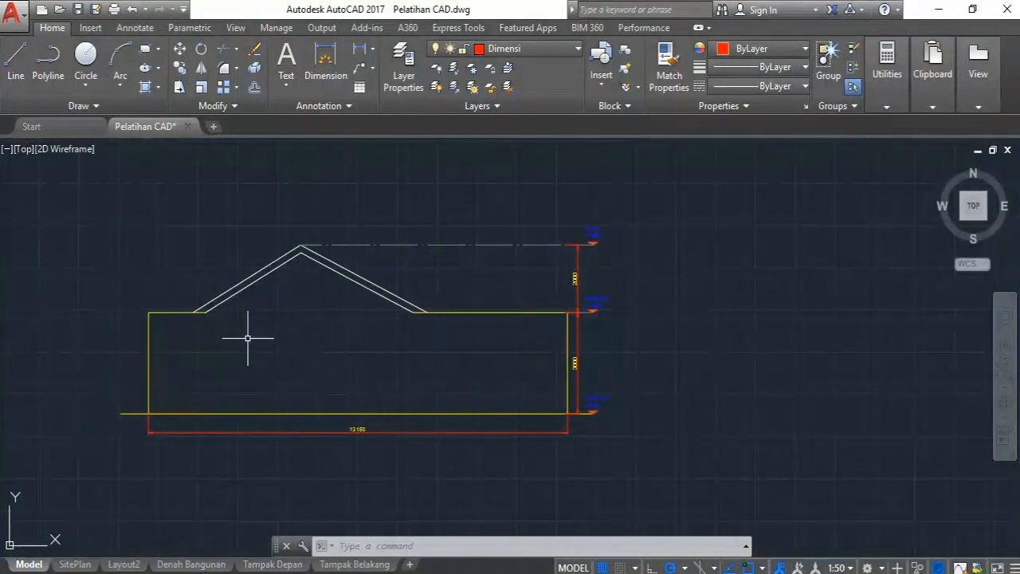
Create a copy of the Tampak Belakang layout and place it at the end of the layouts.
mouse_move(370, 568)
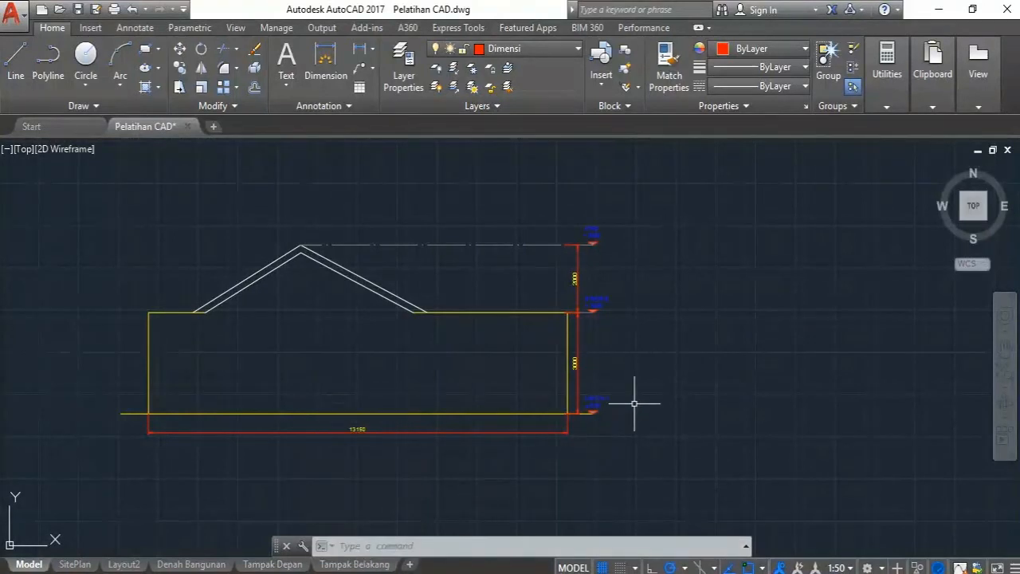
middle_click_drag(621, 338, 637, 354)
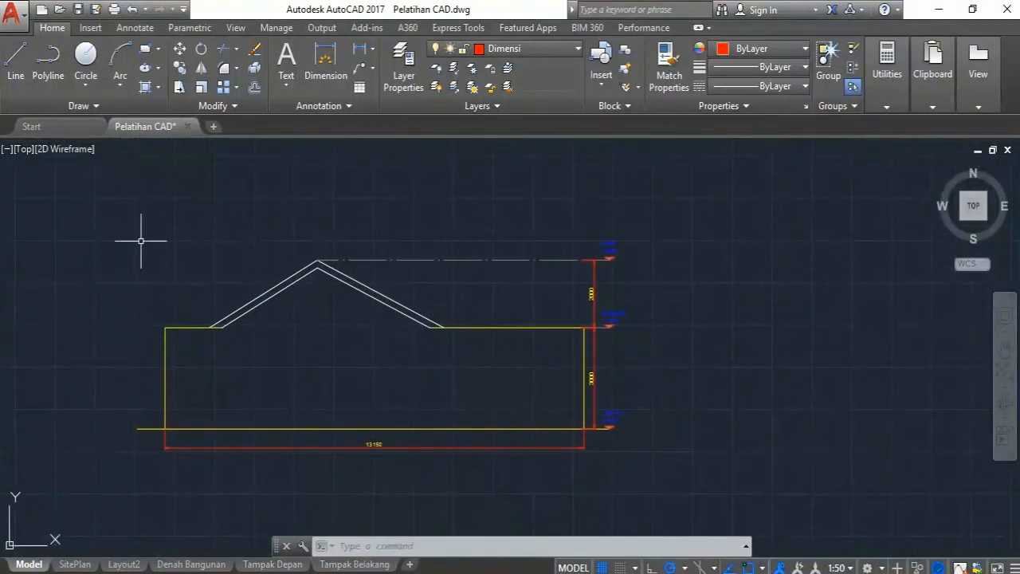
right_click(341, 565)
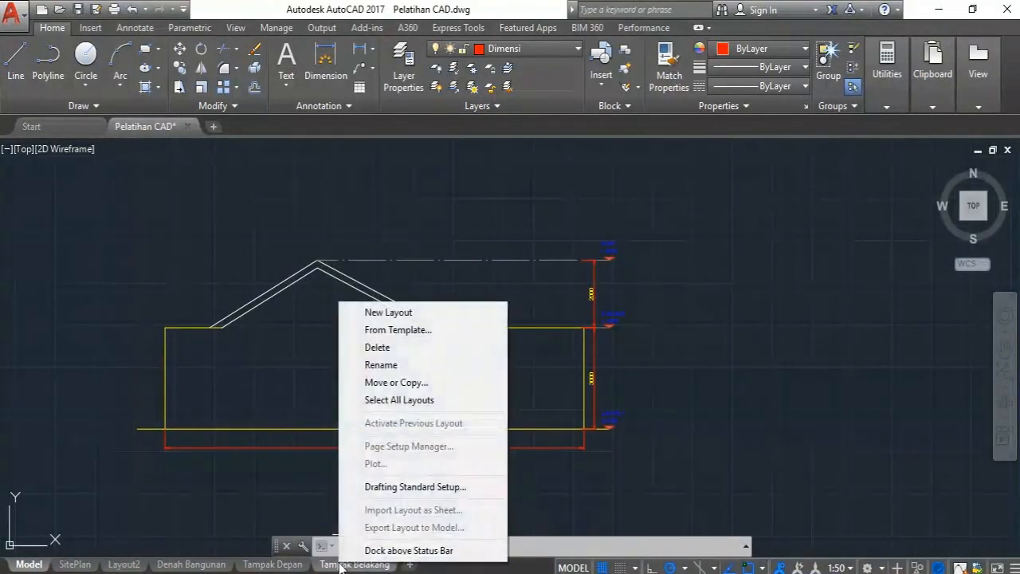
left_click(414, 385)
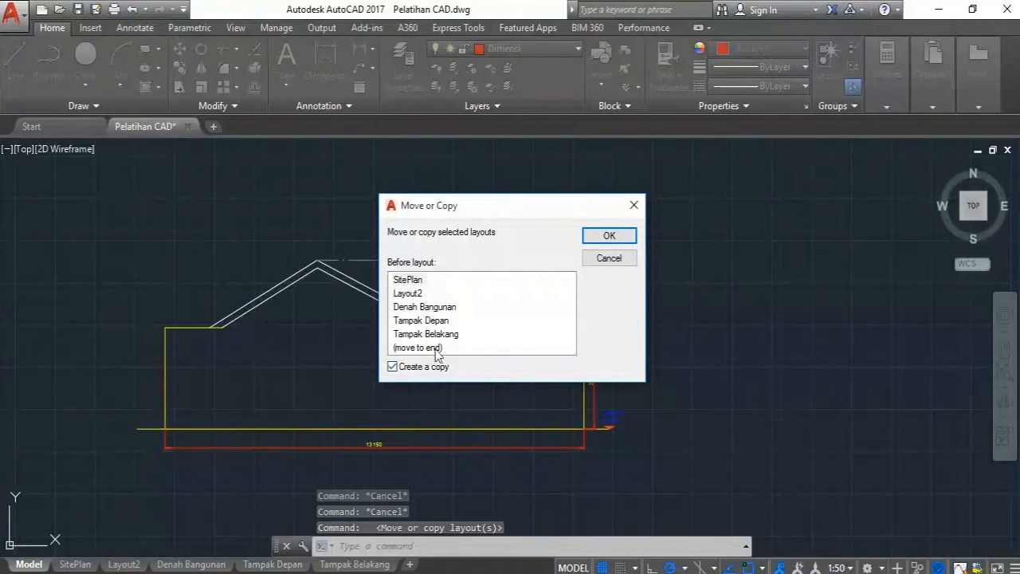
left_click(434, 348)
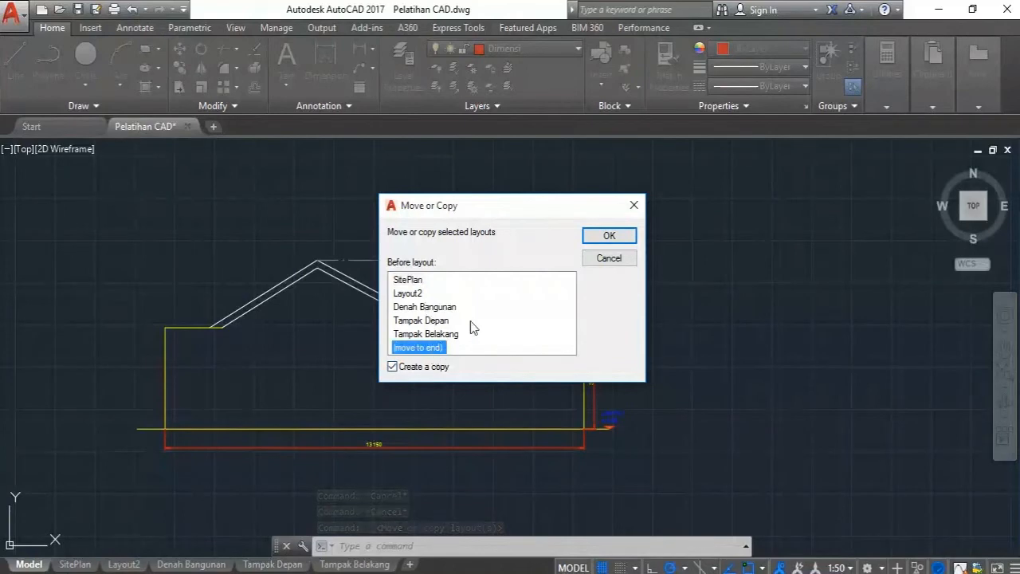
left_click(603, 240)
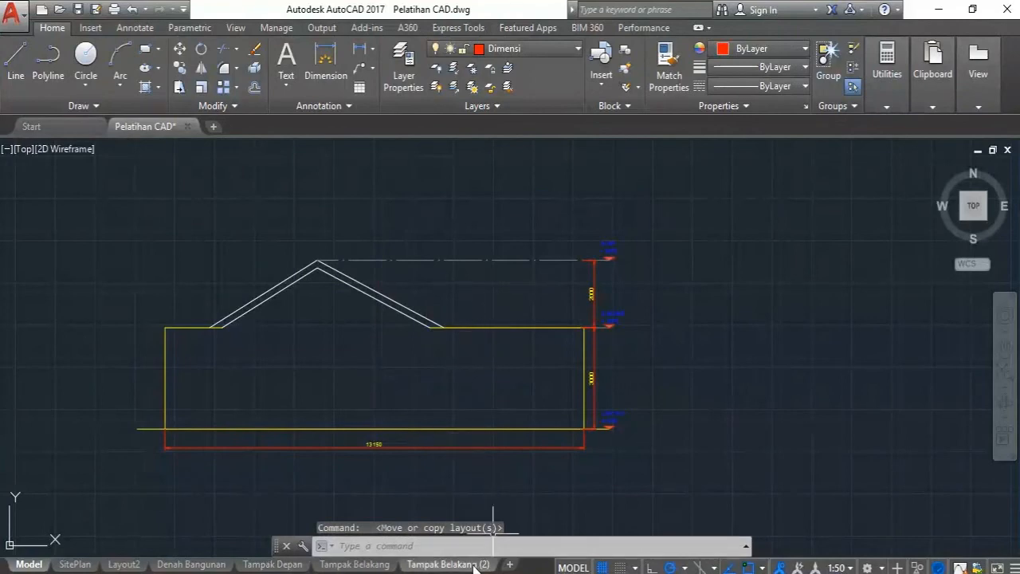
Open the copied layout and rename it Tampak Samping.
mouse_move(474, 566)
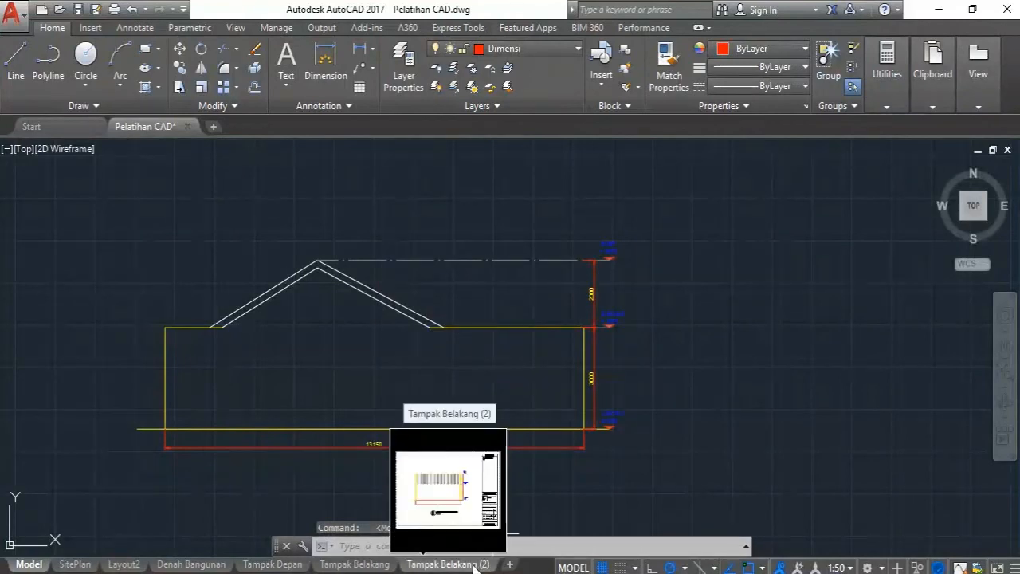
left_click(460, 564)
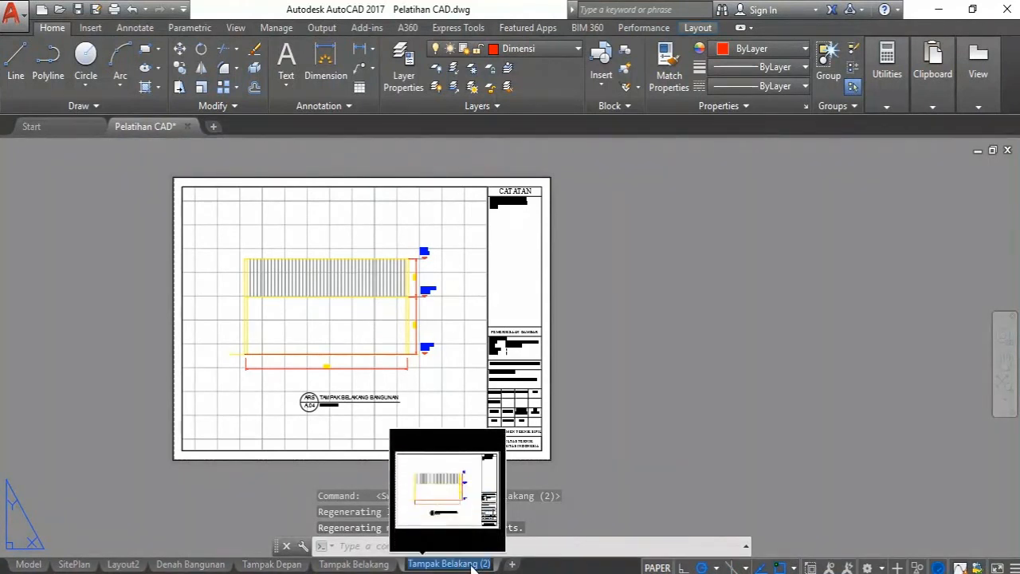
type("t")
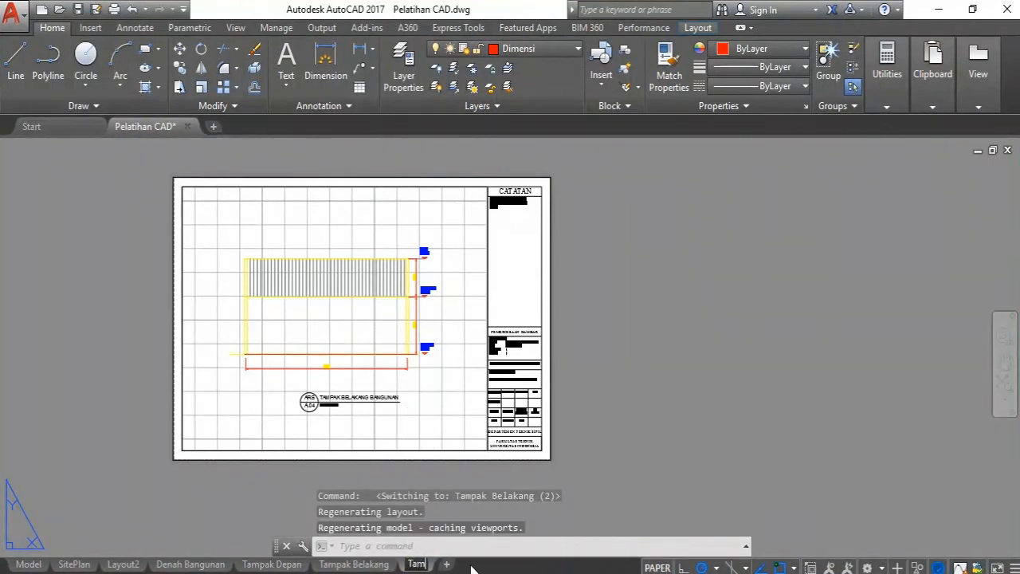
type("ampak Samping")
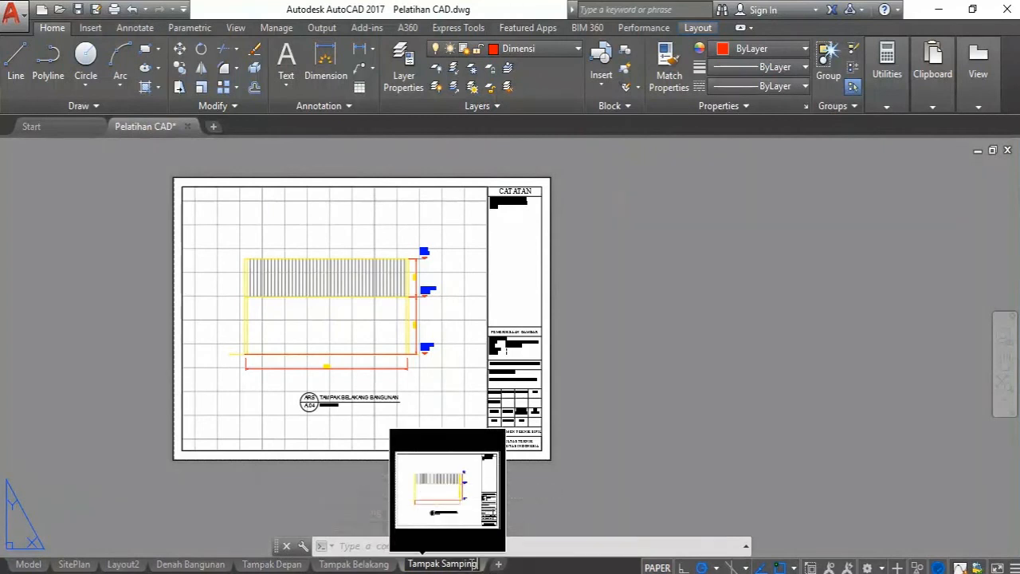
key("Return")
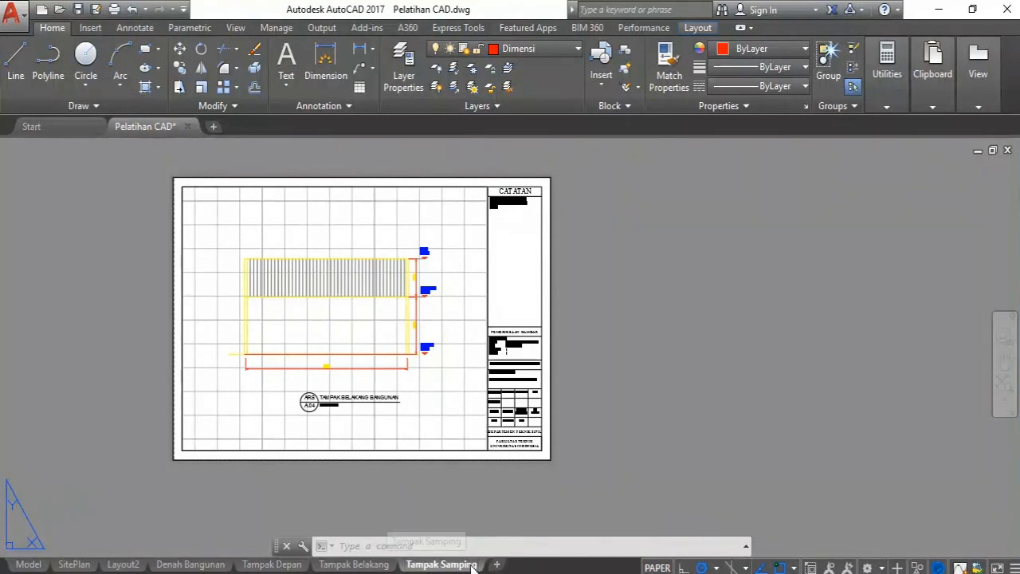
Activate the viewport on the Tampak Samping sheet and bring the gabled side elevation into it in place of the rear elevation.
double_click(446, 352)
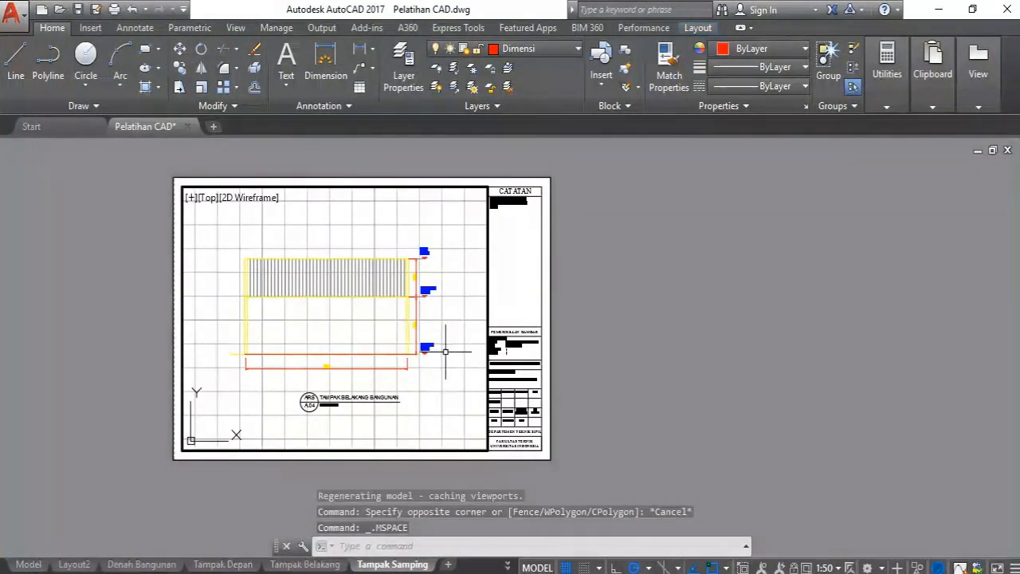
left_click(452, 325)
left_click(446, 325)
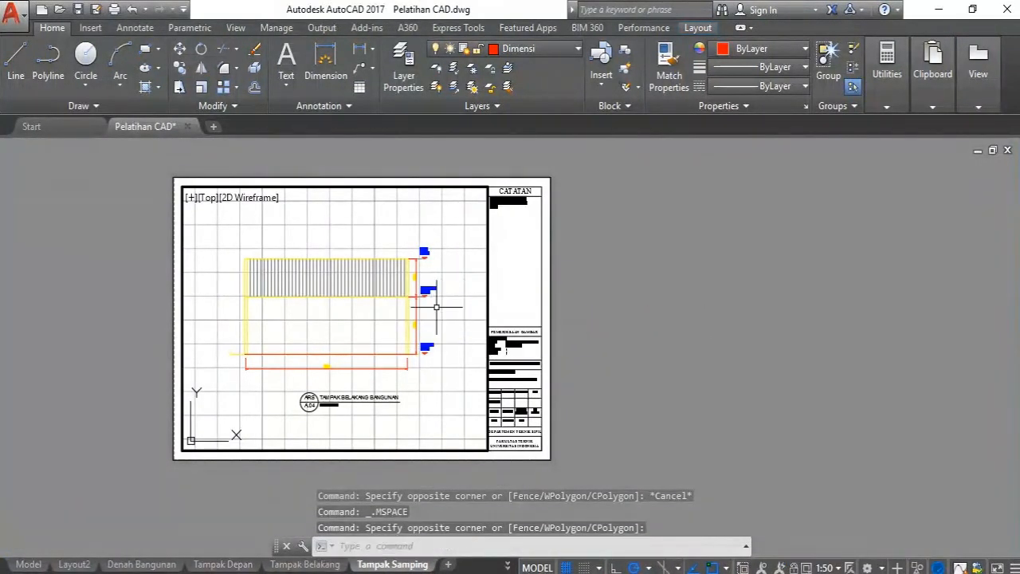
left_click(443, 310)
left_click(446, 325)
scroll(405, 264, "down", 5)
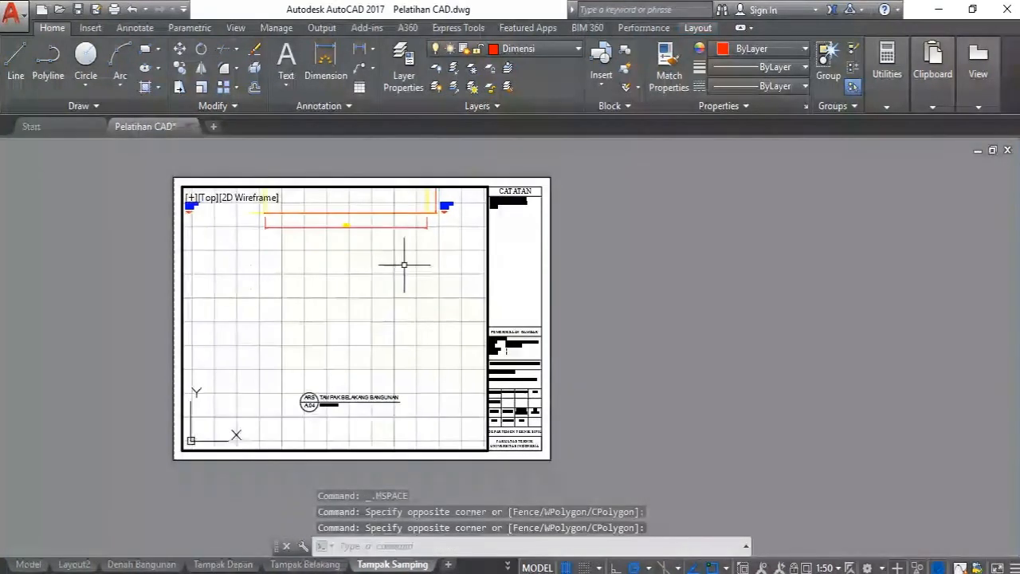
scroll(370, 325, "up", 6)
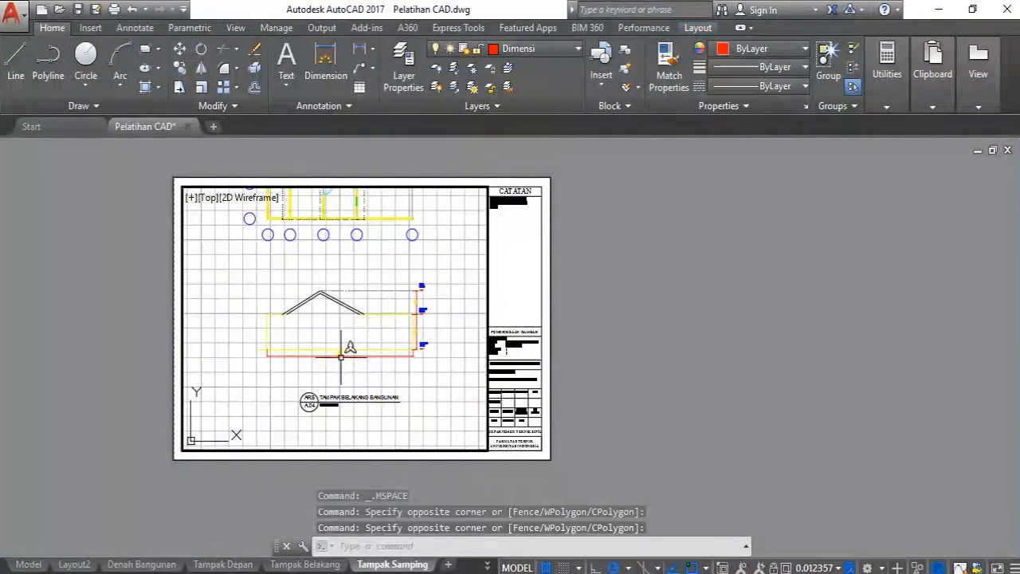
middle_click_drag(340, 356, 323, 343)
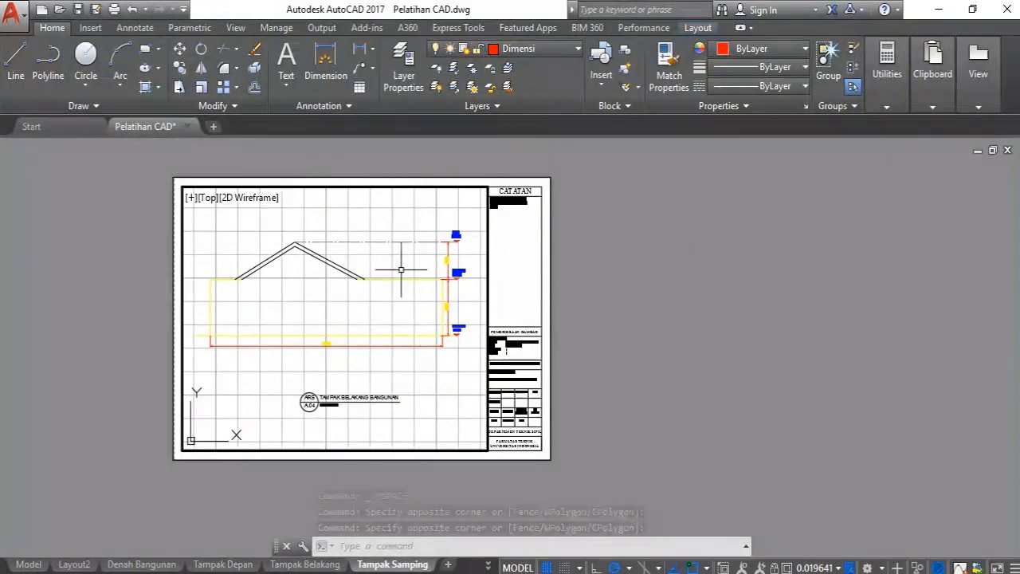
Set the viewport scale to 1:50 and centre the side elevation above the drawing title.
left_click(838, 567)
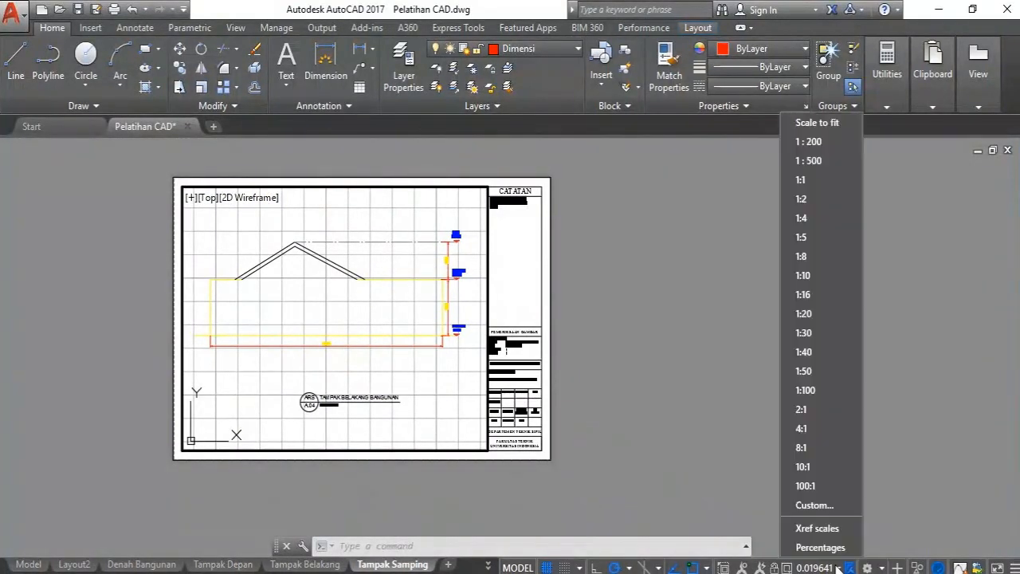
left_click(822, 375)
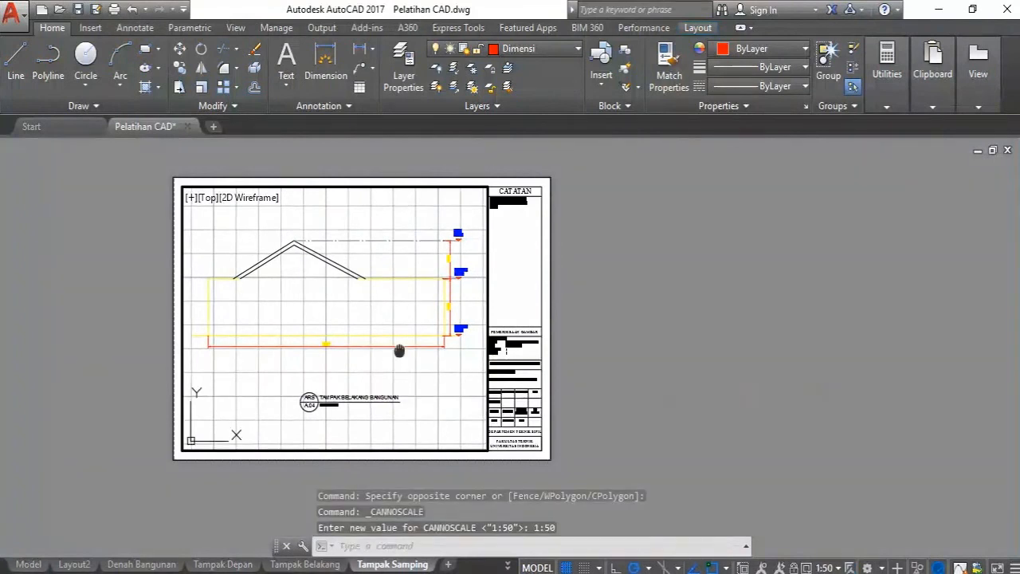
middle_click_drag(399, 350, 395, 357)
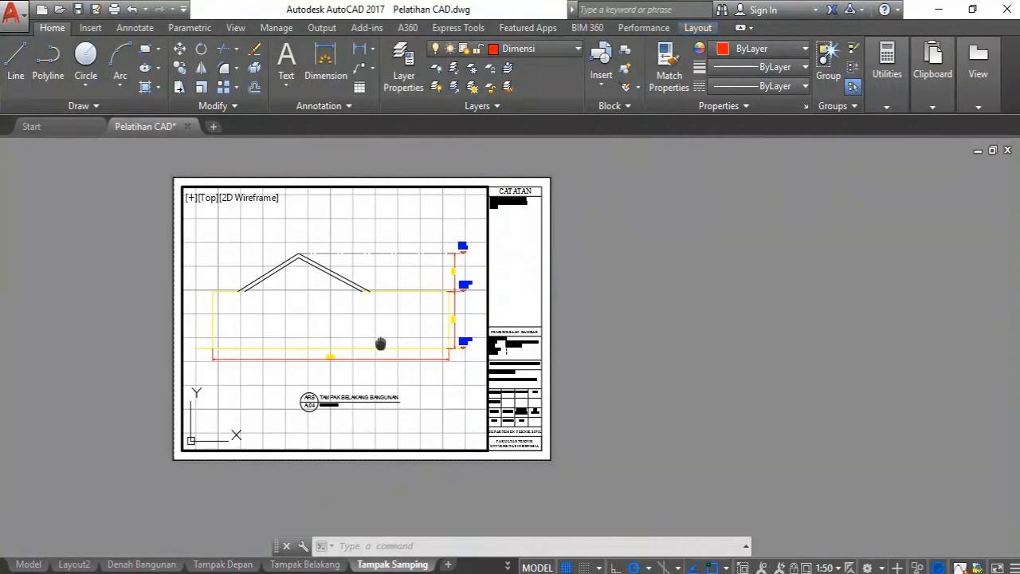
middle_click_drag(380, 343, 376, 341)
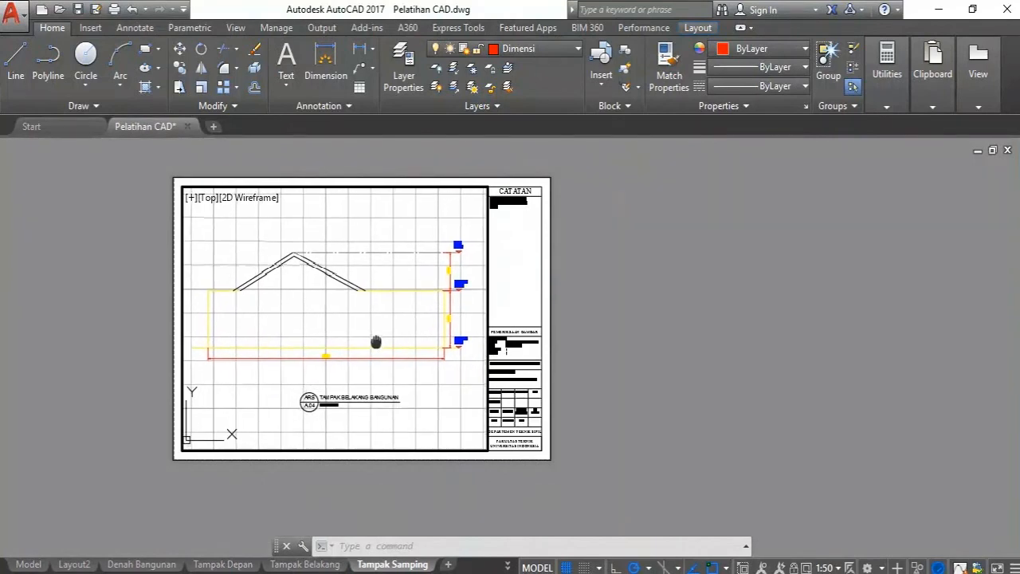
Zoom the viewport to the drawing's extents and apply the 1:50 scale to that view.
middle_click(375, 344)
middle_click(376, 344)
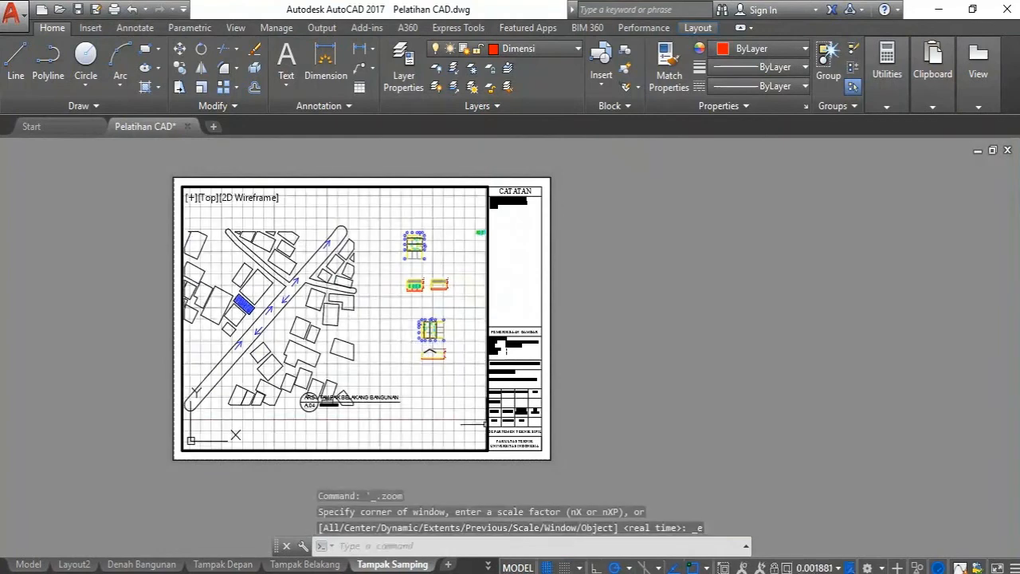
left_click(812, 567)
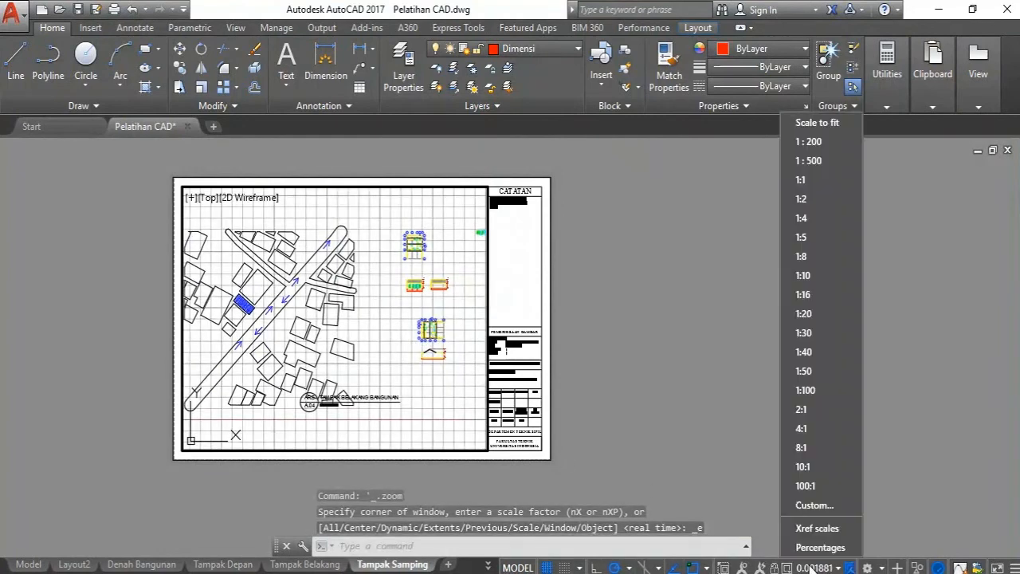
left_click(801, 371)
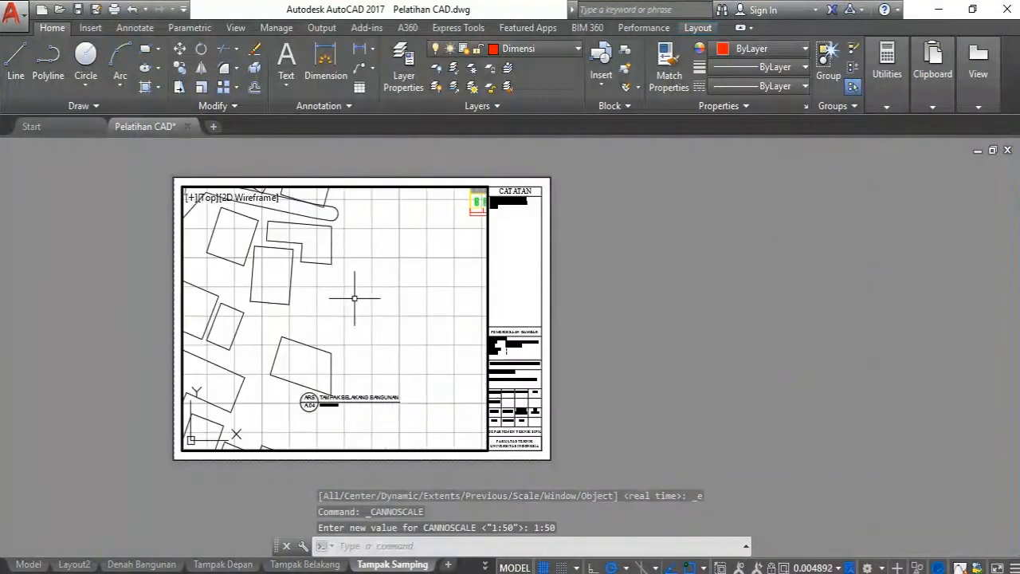
Frame the side elevation above the drawing title in the viewport at 1:50 scale and return to paper space.
middle_click_drag(191, 301, 394, 312)
scroll(227, 340, "up", 5)
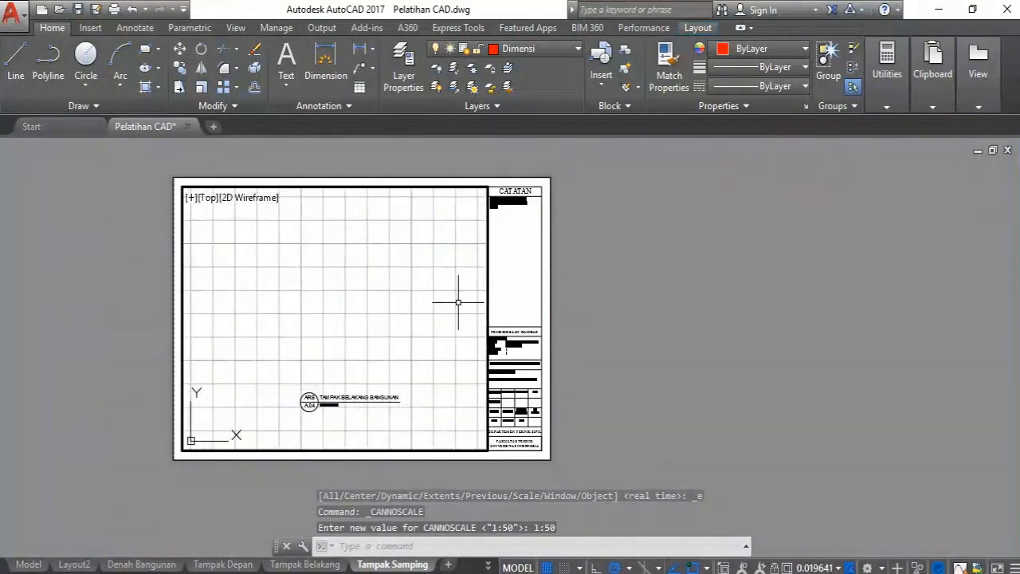
middle_click_drag(458, 302, 185, 408)
left_click(835, 567)
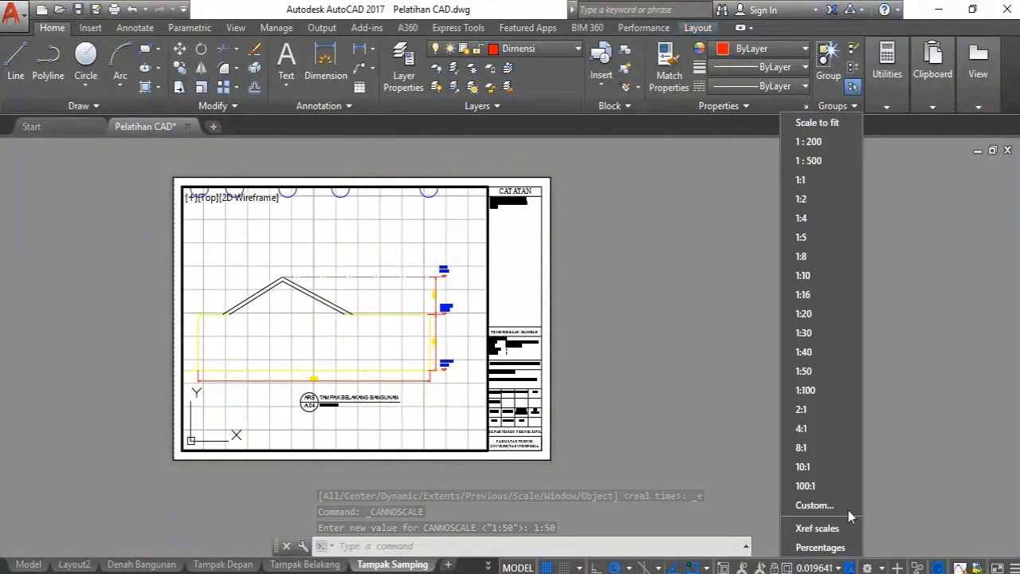
left_click(829, 370)
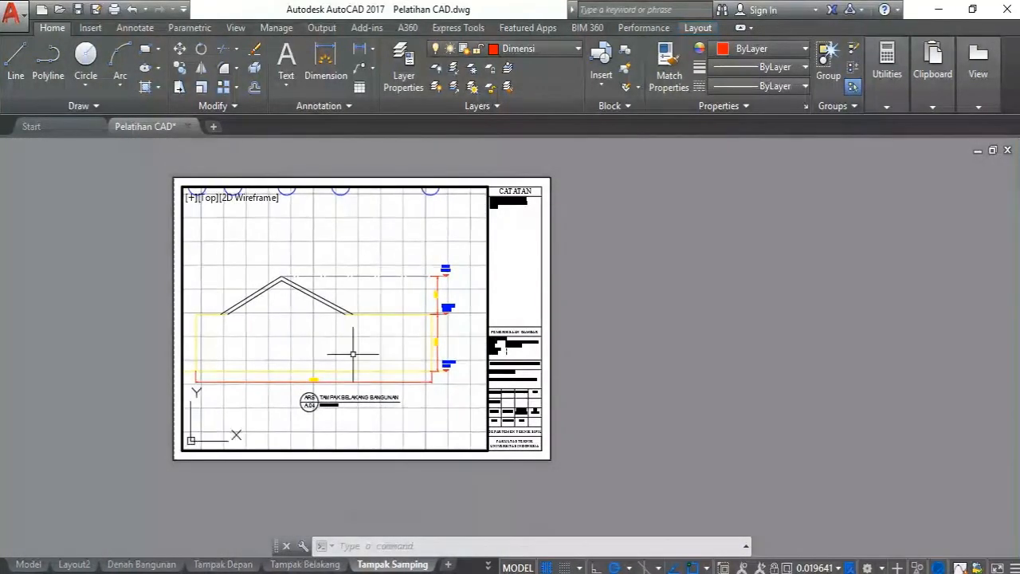
mouse_move(349, 345)
middle_mouse_down()
mouse_move(359, 319)
mouse_move(371, 321)
middle_mouse_up()
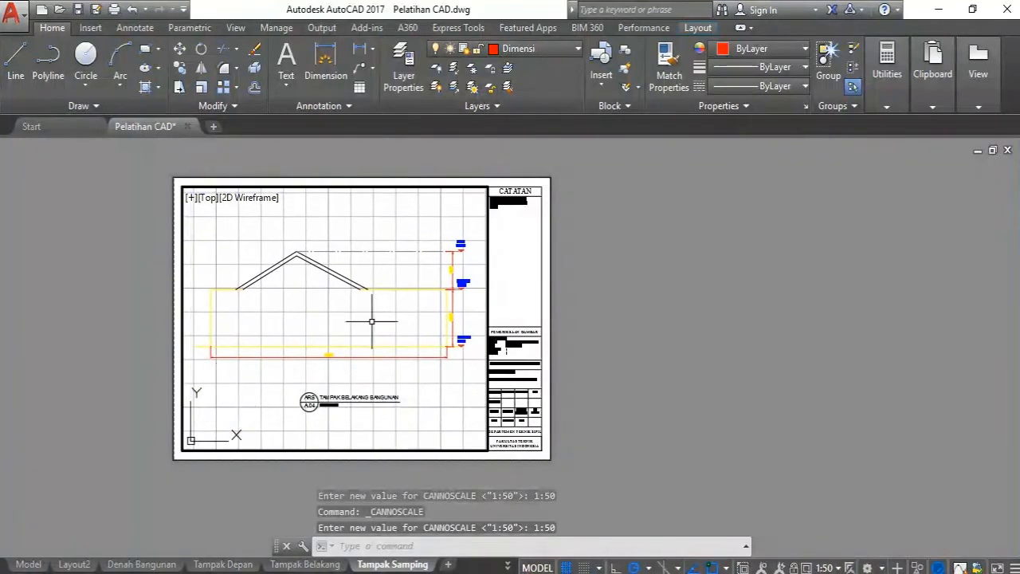
double_click(654, 314)
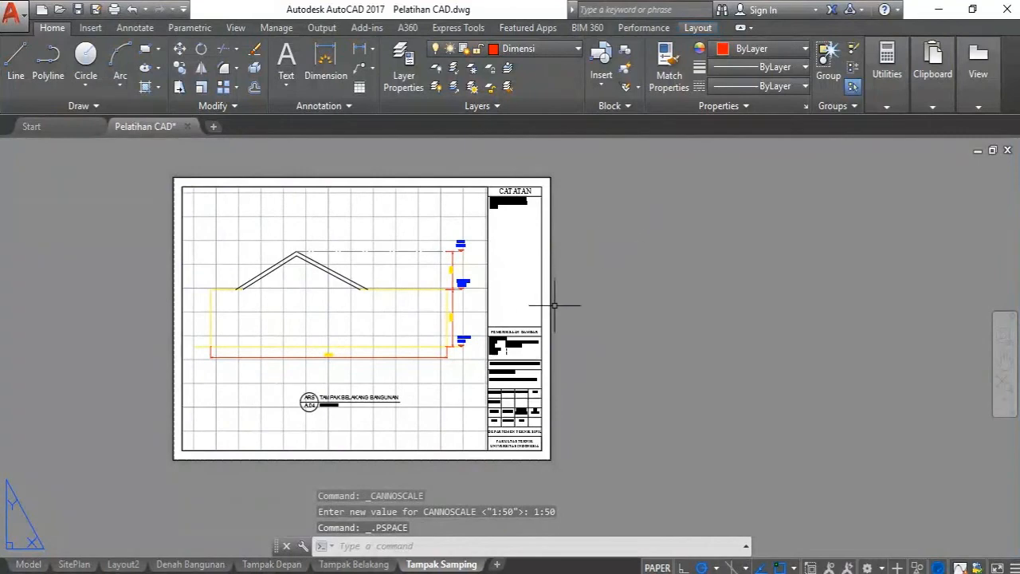
Replace BELAKANG with SAMPING in the drawing title below the elevation so it reads TAMPAK SAMPING BANGUNAN.
scroll(392, 343, "up", 2)
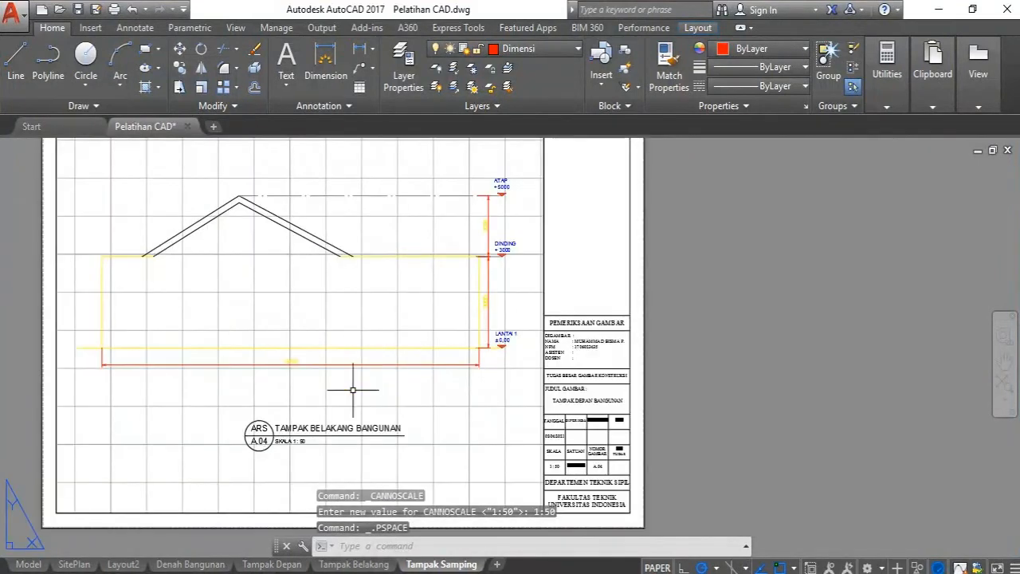
scroll(268, 439, "down", 2)
scroll(268, 444, "up", 4)
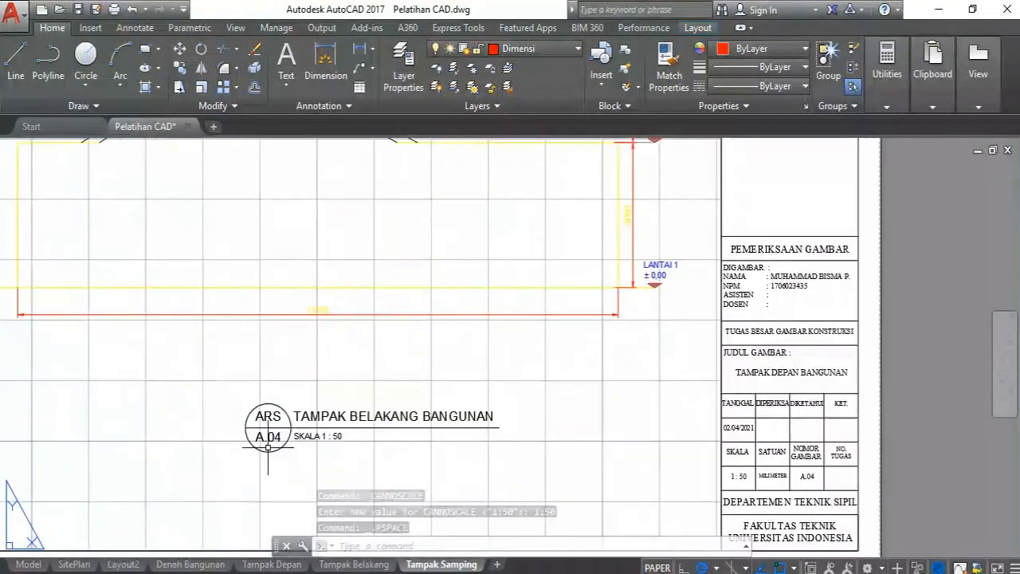
left_click(325, 428)
double_click(325, 427)
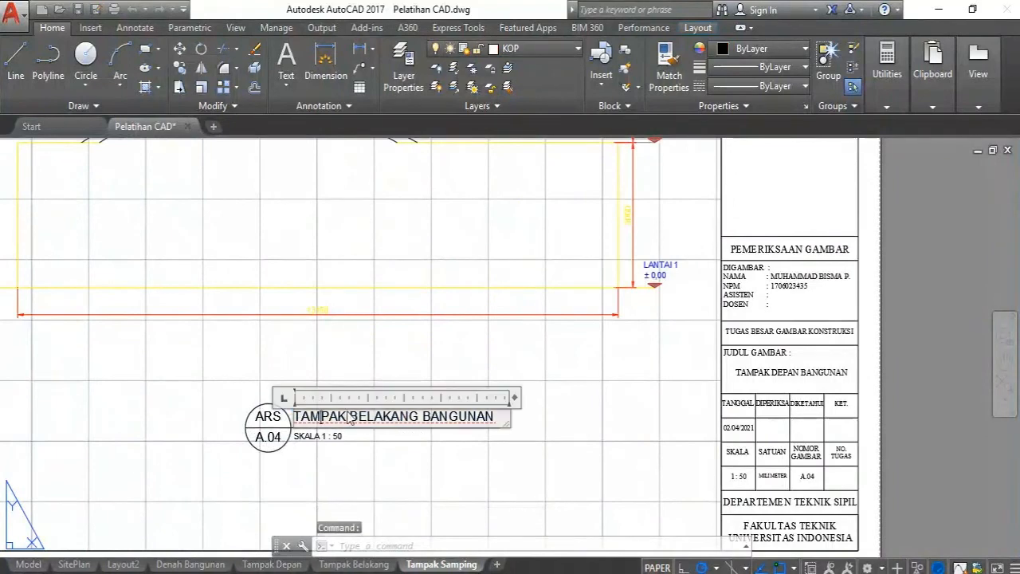
left_click_drag(349, 426, 417, 429)
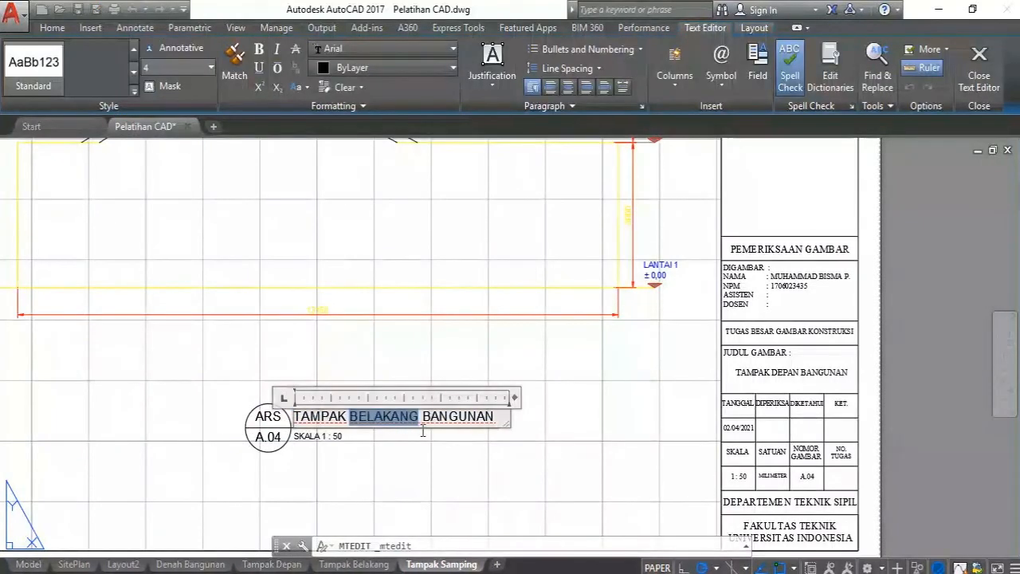
type("SAMPING")
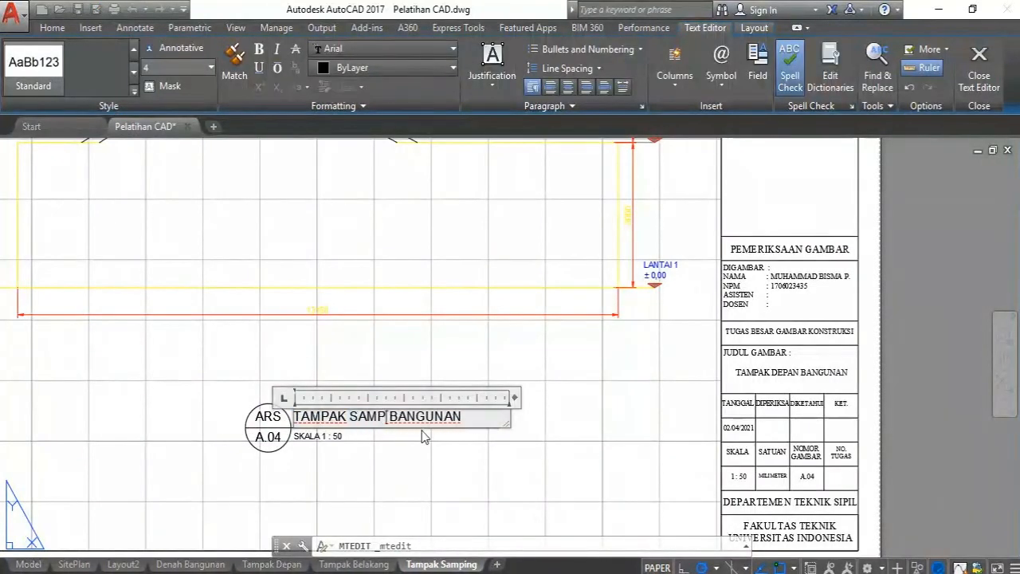
left_click(420, 451)
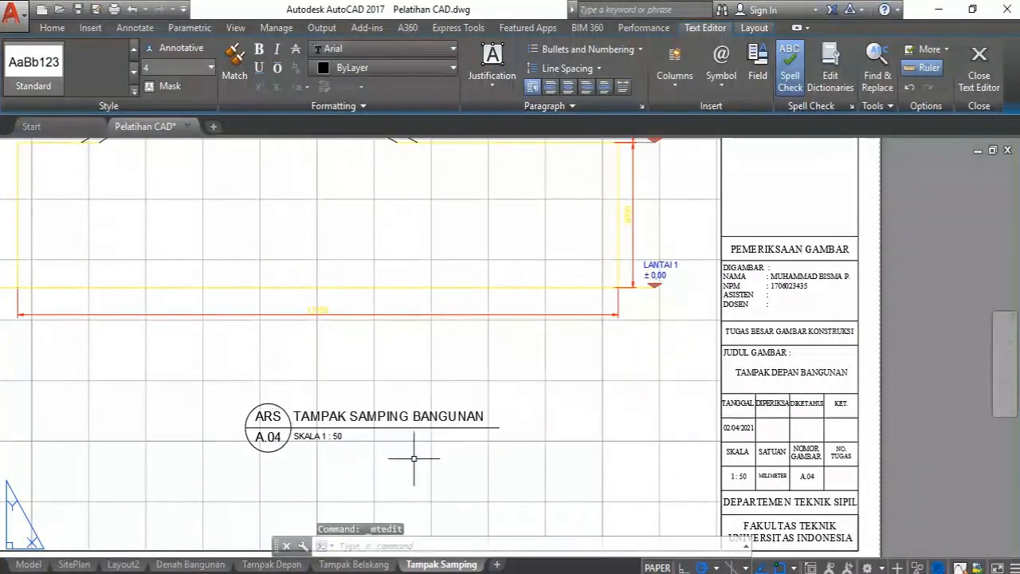
Change the sheet number in the drawing title's bubble below the side elevation to A.05.
double_click(284, 439)
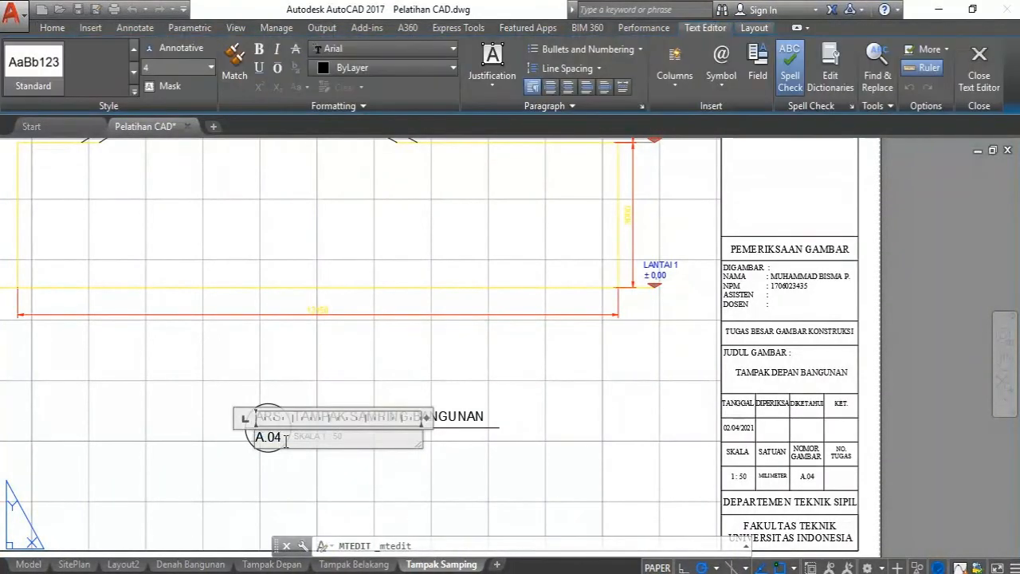
key("BackSpace")
type("5")
left_click(284, 453)
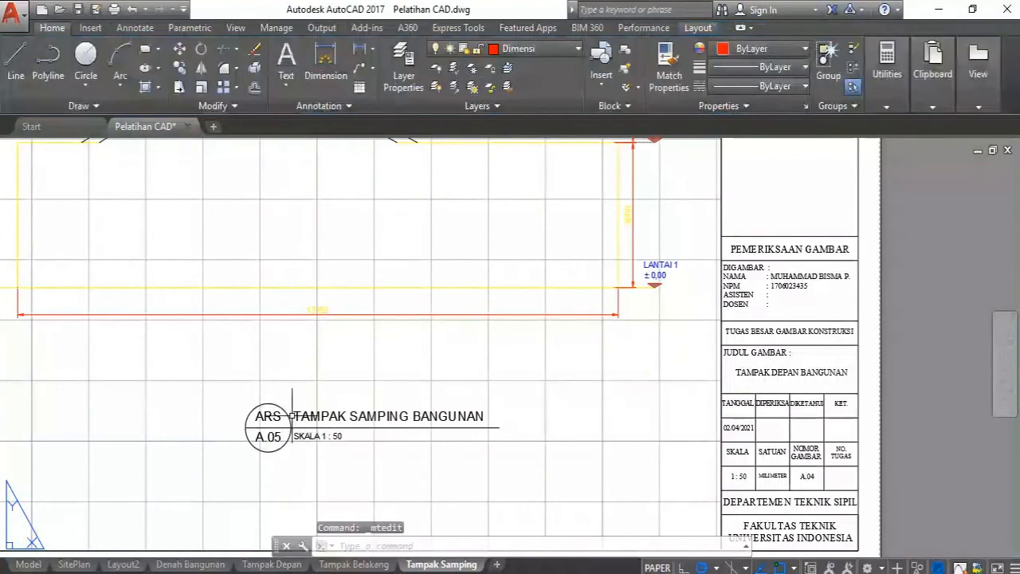
Replace DEPAN with SAMPING in the title block's JUDUL GAMBAR text so it reads TAMPAK SAMPING BANGUNAN.
scroll(296, 416, "down", 2)
scroll(324, 435, "up", 4)
scroll(303, 410, "down", 2)
scroll(303, 410, "down", 2)
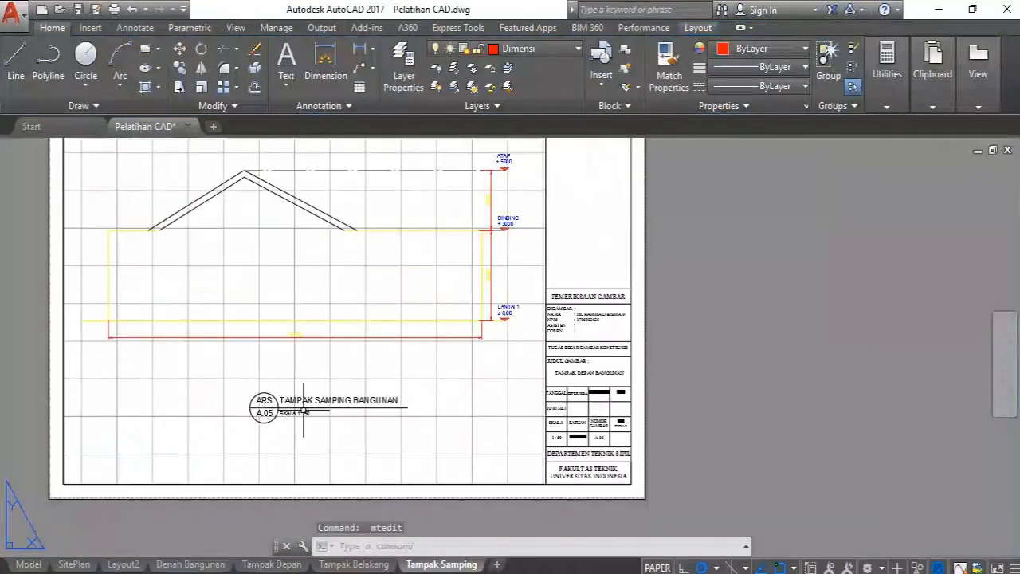
scroll(303, 415, "up", 2)
scroll(287, 413, "down", 2)
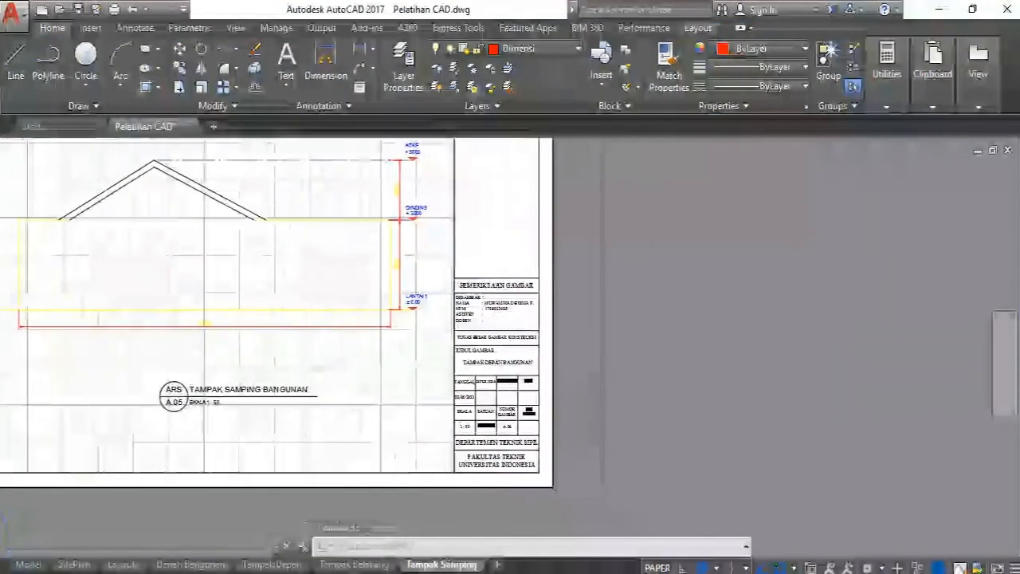
scroll(598, 382, "up", 3)
double_click(592, 373)
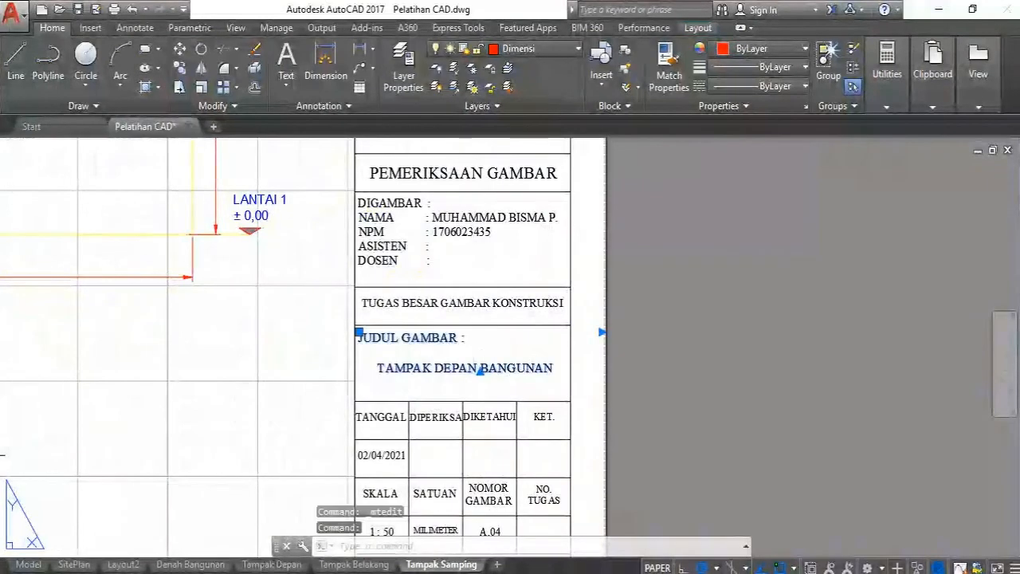
left_click_drag(478, 369, 436, 368)
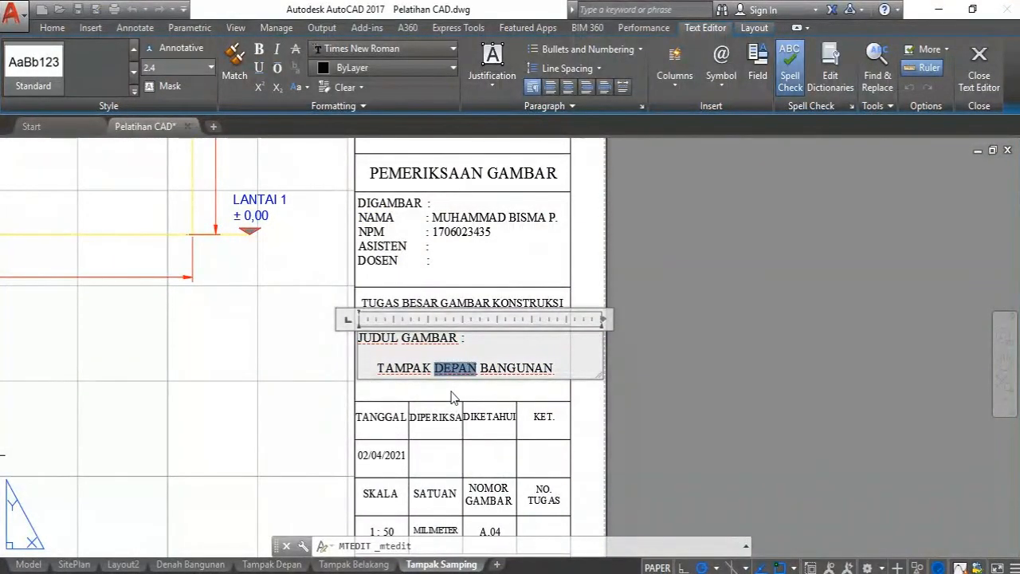
type("SAMPING")
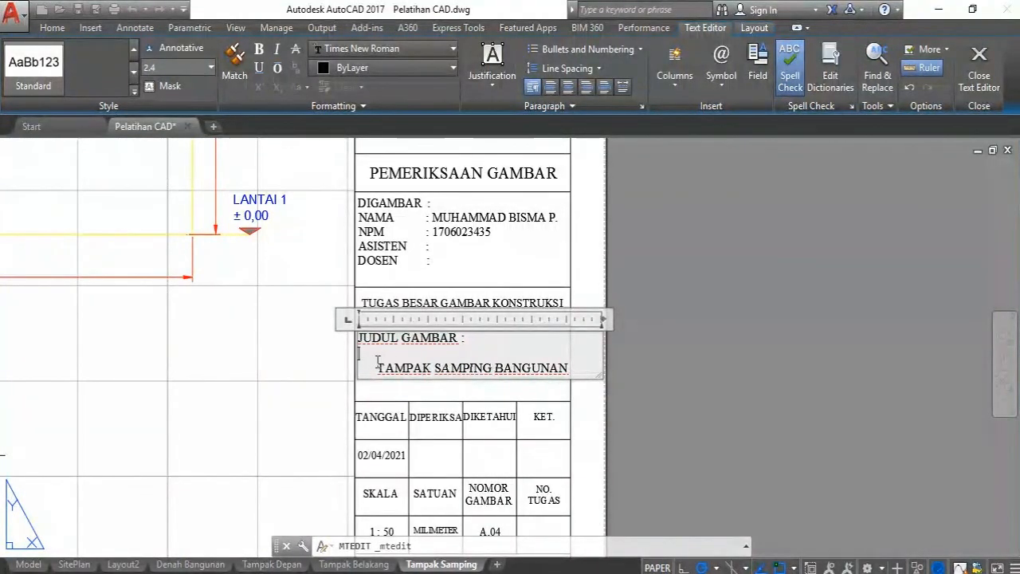
Remove leading spaces before TAMPAK SAMPING BANGUNAN to centre it in the title block cell, and finish the text edit.
key("BackSpace")
key("Return")
key("Down")
key("Delete")
key("Delete")
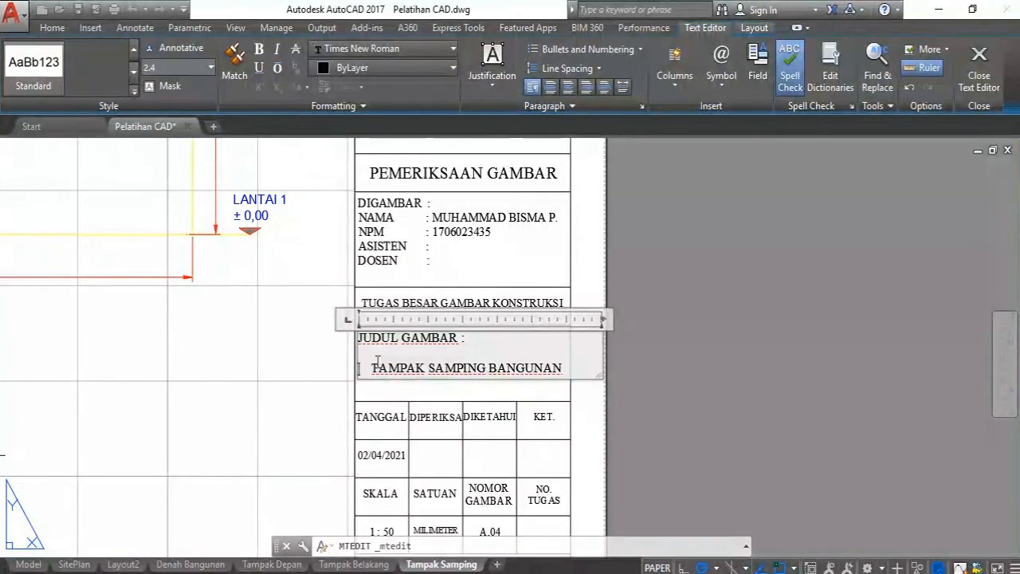
key("Delete")
left_click(525, 517)
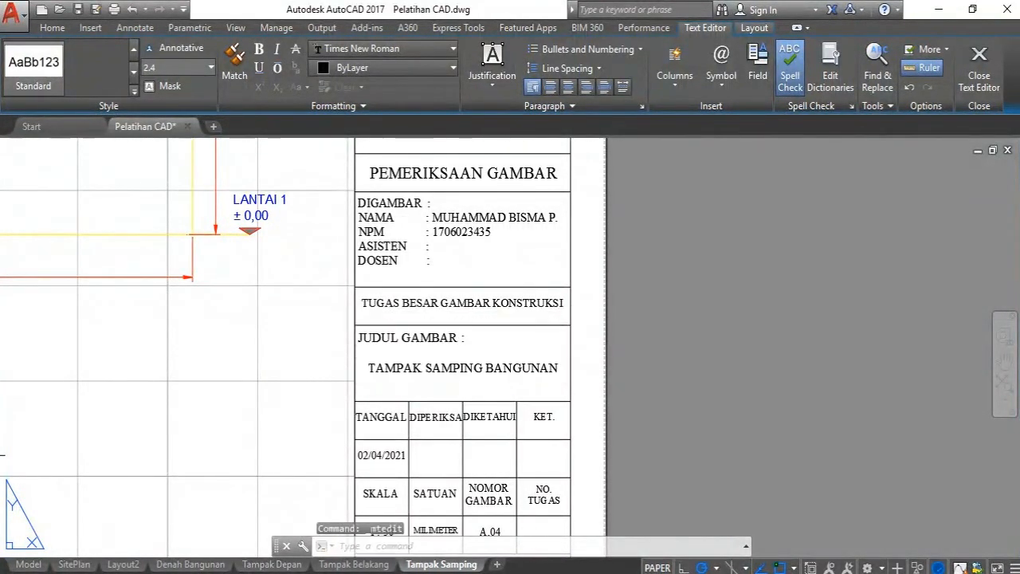
Change the NOMOR GAMBAR entry in the title block to A.05.
middle_click_drag(521, 511, 525, 397)
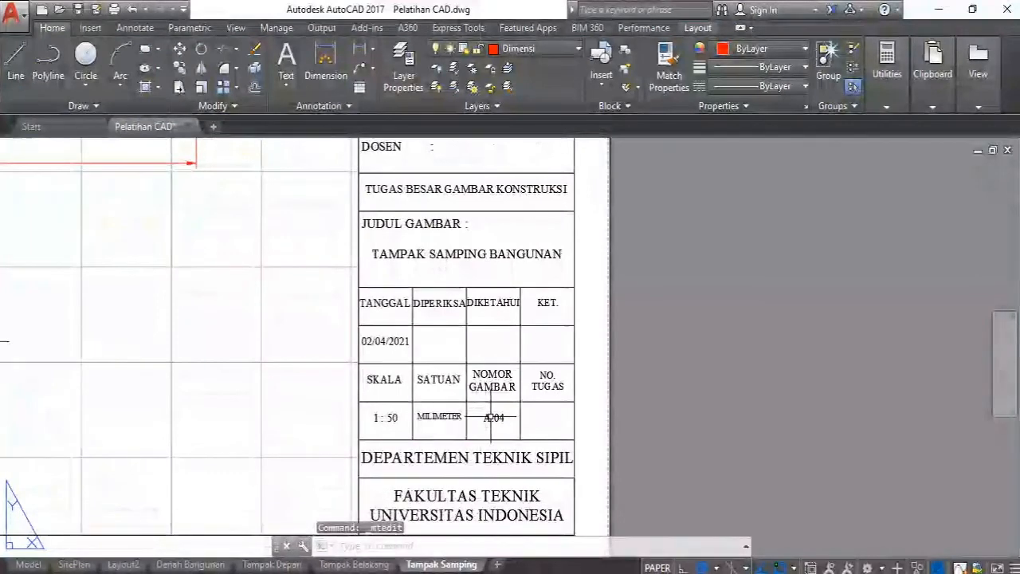
scroll(494, 416, "up", 4)
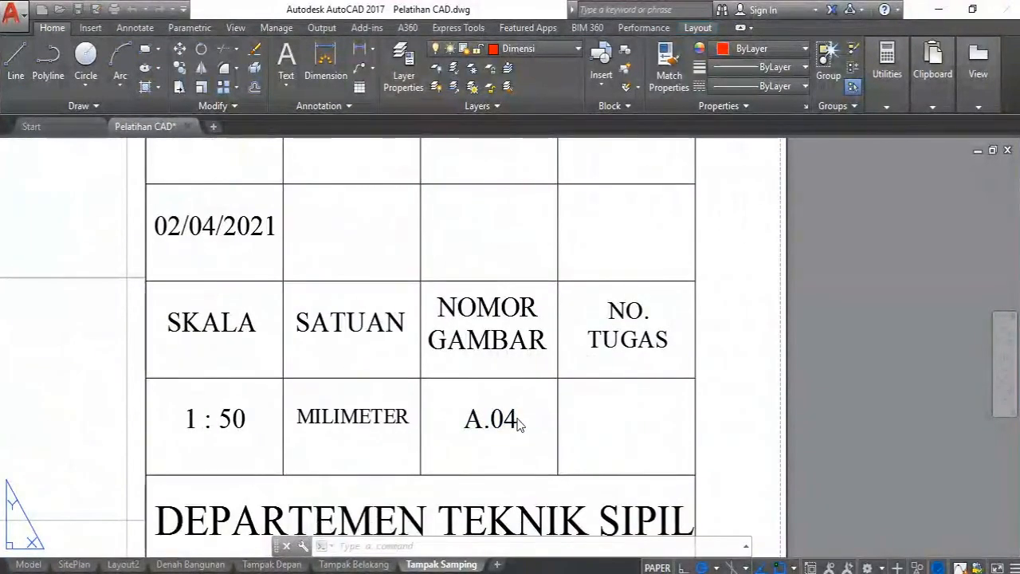
double_click(517, 422)
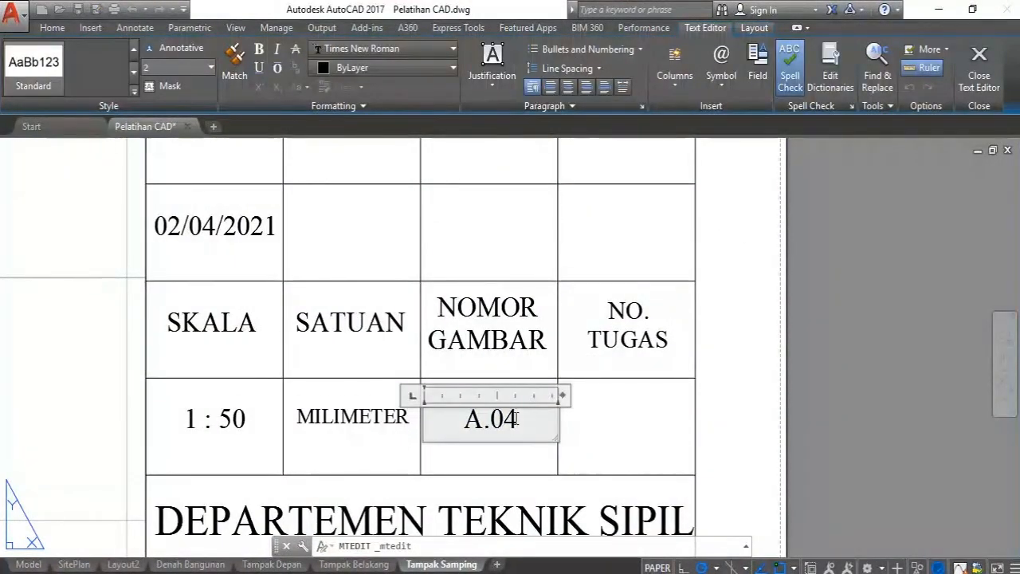
key("BackSpace")
type("5")
left_click(570, 422)
Plot the Tampak Samping layout as a single sheet and save it as Pelatihan CAD-Tampak Samping.pdf in Documents.
scroll(570, 422, "down", 8)
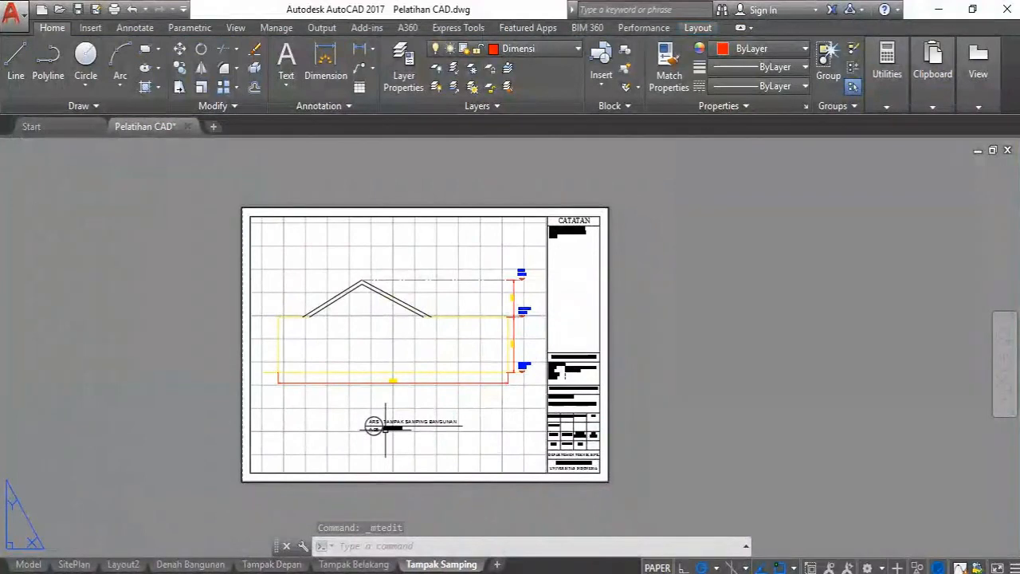
type("PLOT")
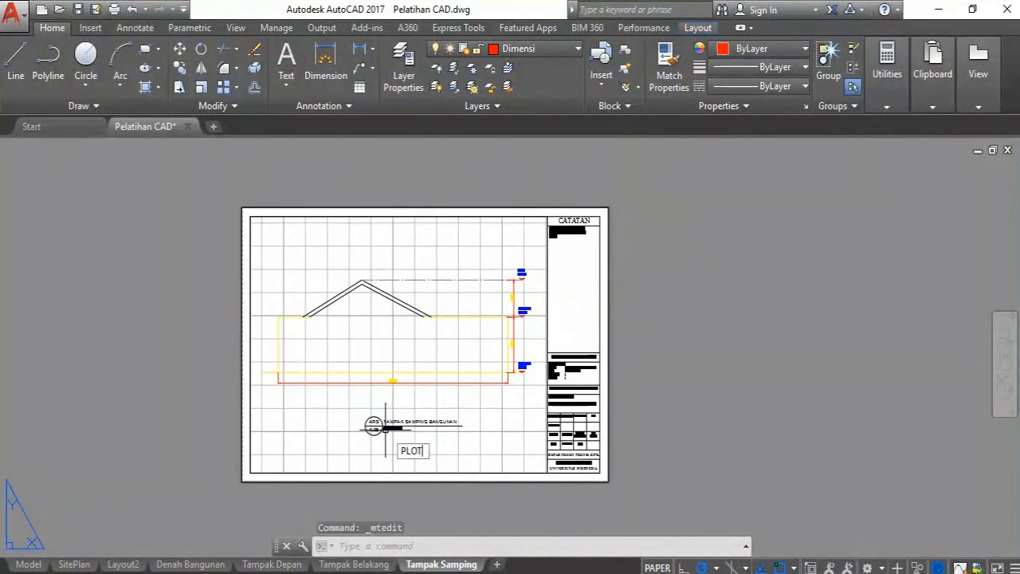
key("Return")
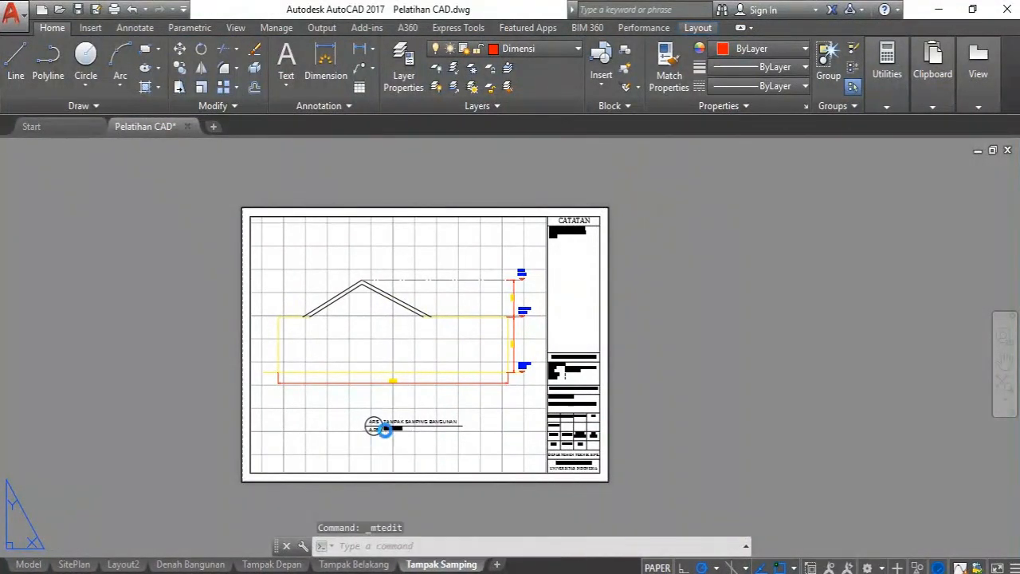
left_click(680, 237)
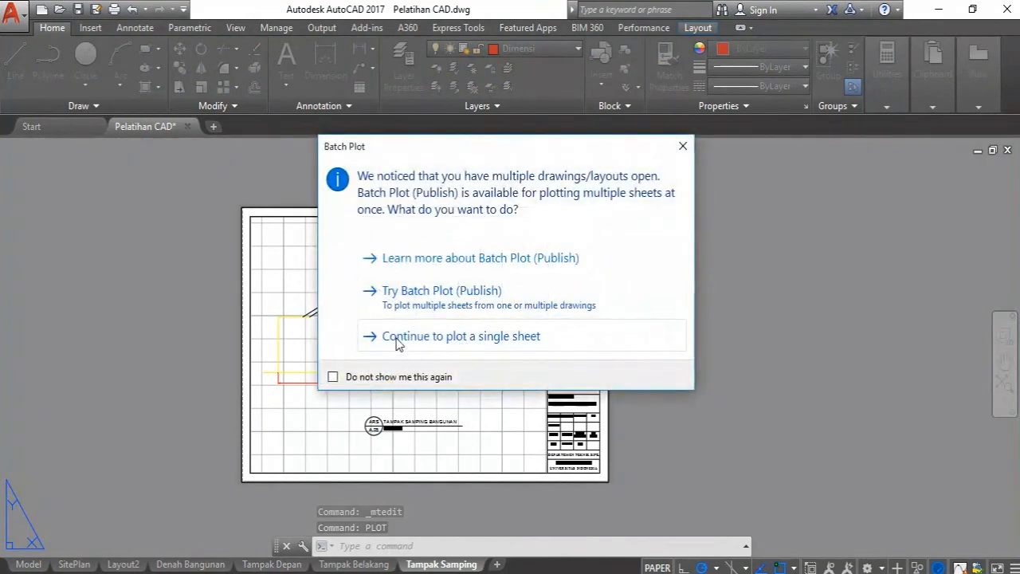
left_click(459, 338)
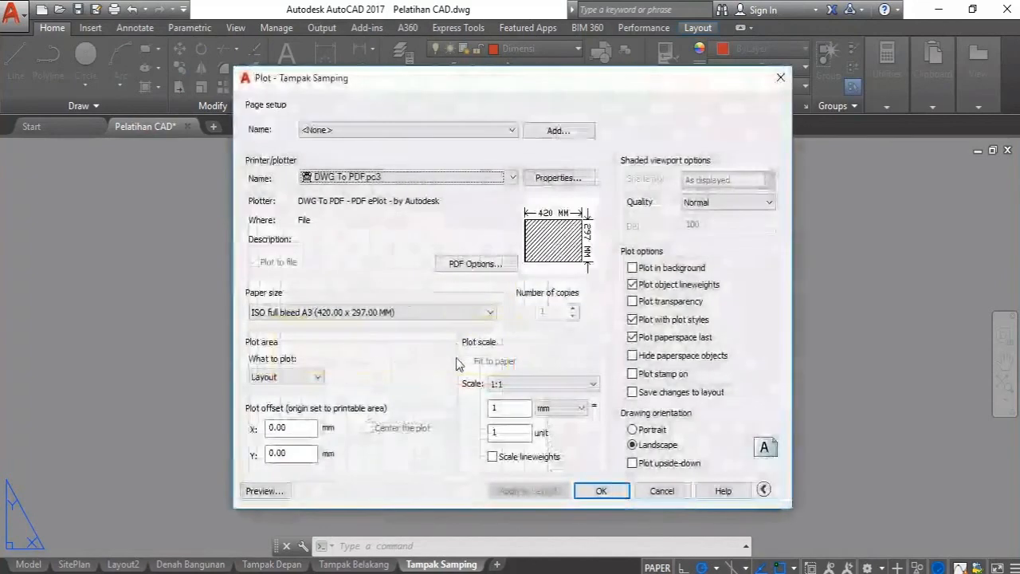
left_click(600, 491)
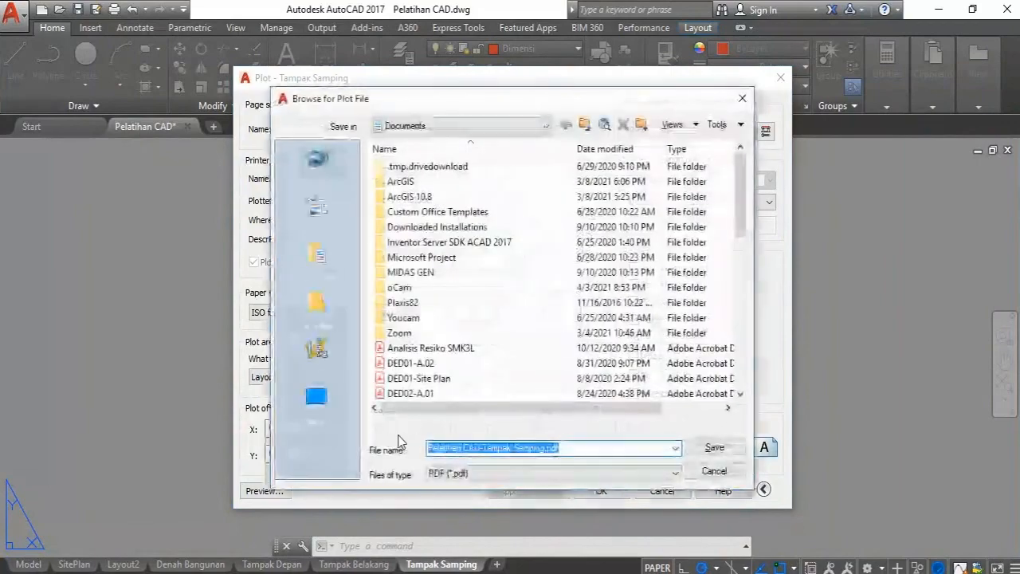
left_click(714, 447)
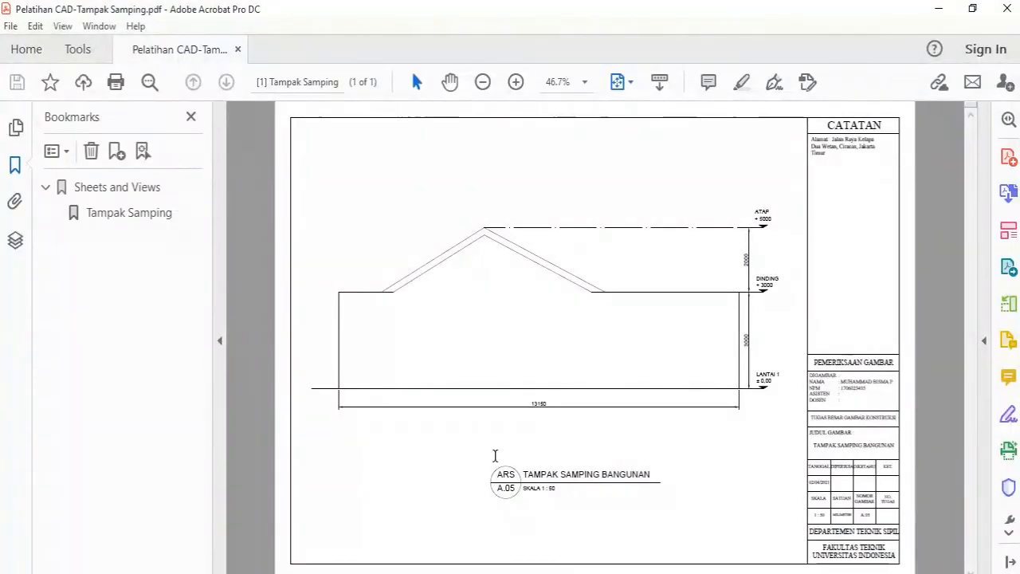
Inspect the plotted side elevation in the PDF up close, hide the bookmarks and fit the whole page in view.
scroll(540, 387, "up", 3, "ctrl")
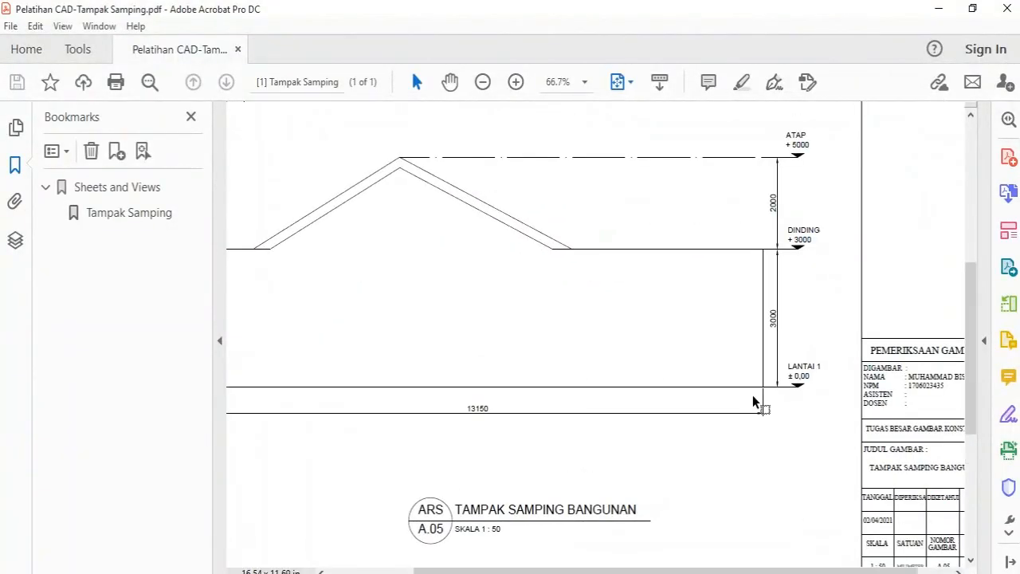
scroll(755, 402, "down", 2, "ctrl")
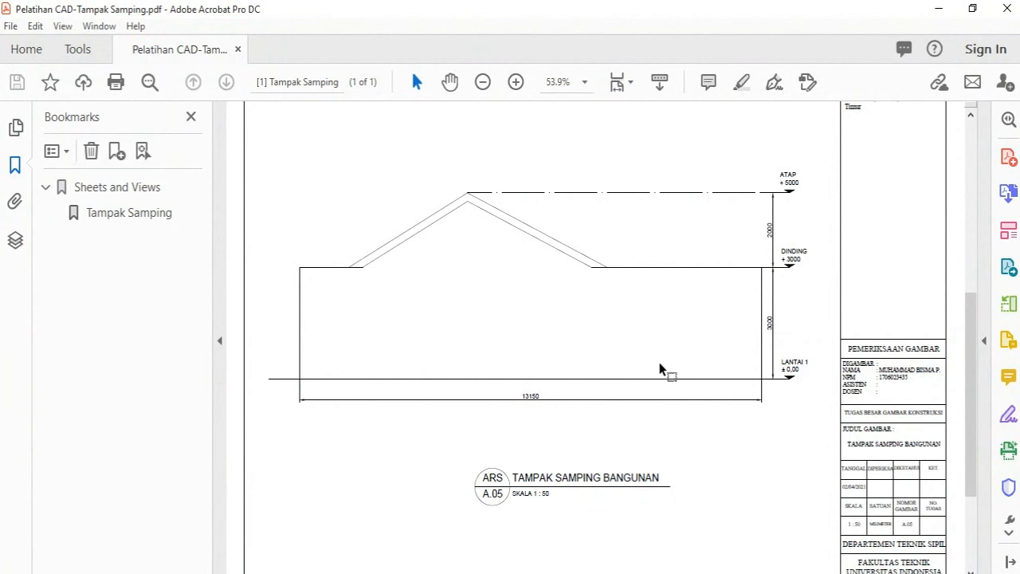
left_click(191, 116)
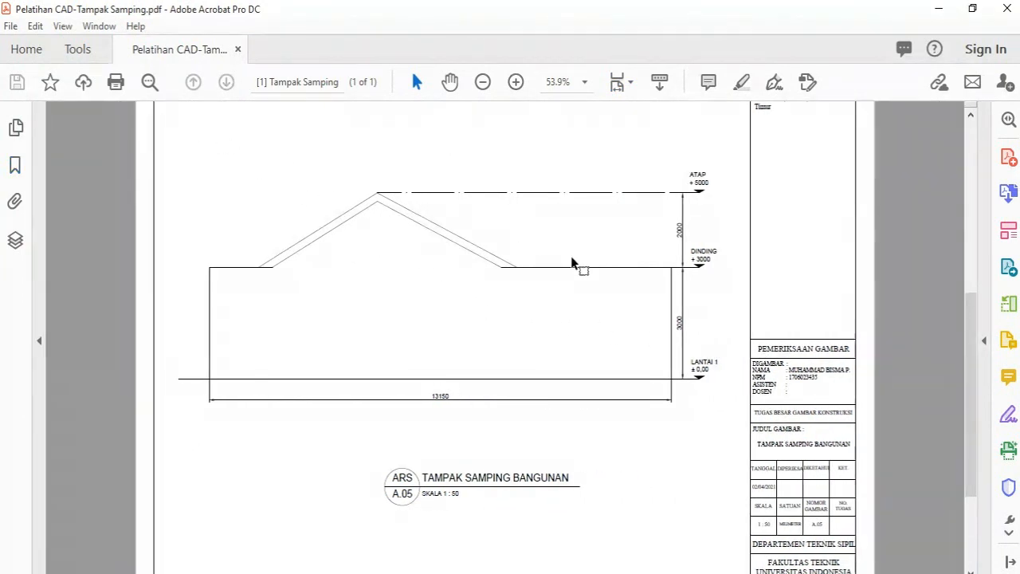
key("ctrl+0")
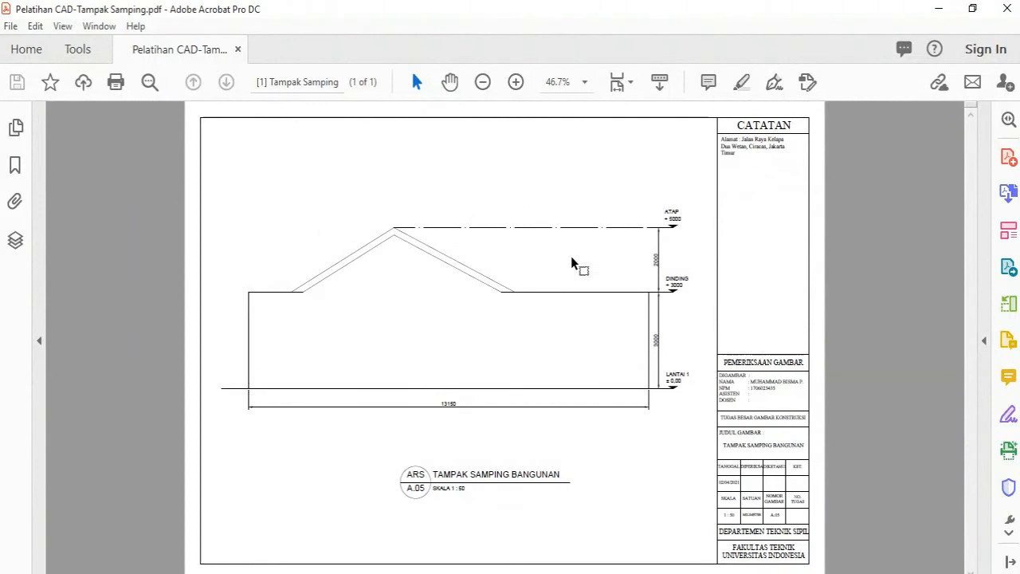